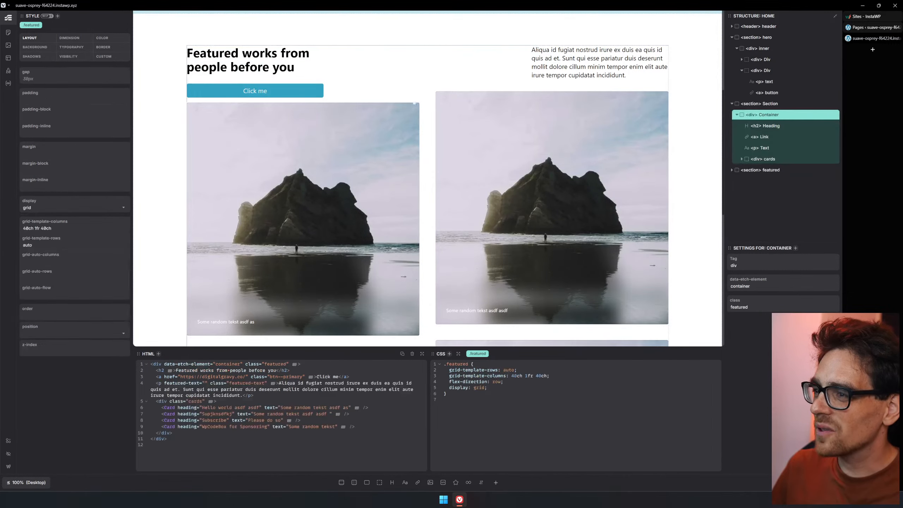
- Select the first card in the cards container and look over all four cards in the featured works section
left_click(391, 207)
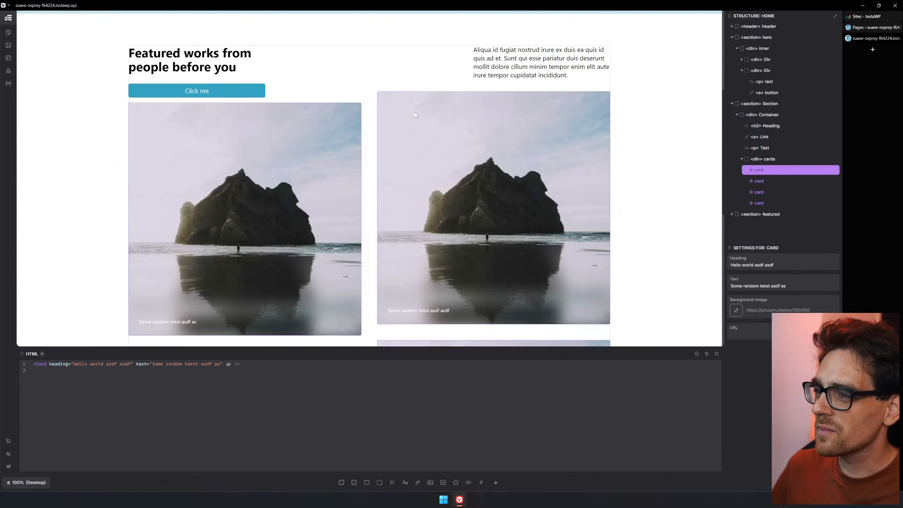
left_click(779, 159)
left_click(781, 170)
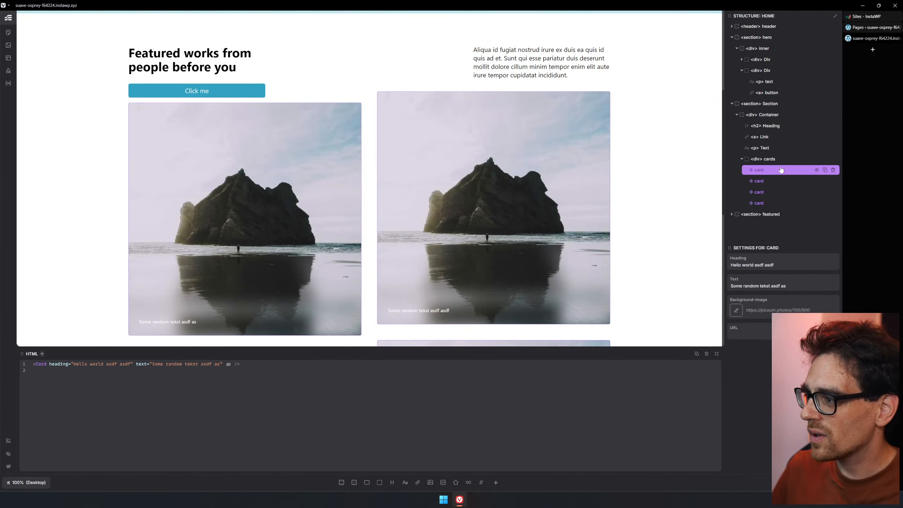
scroll(490, 192, "down", 4)
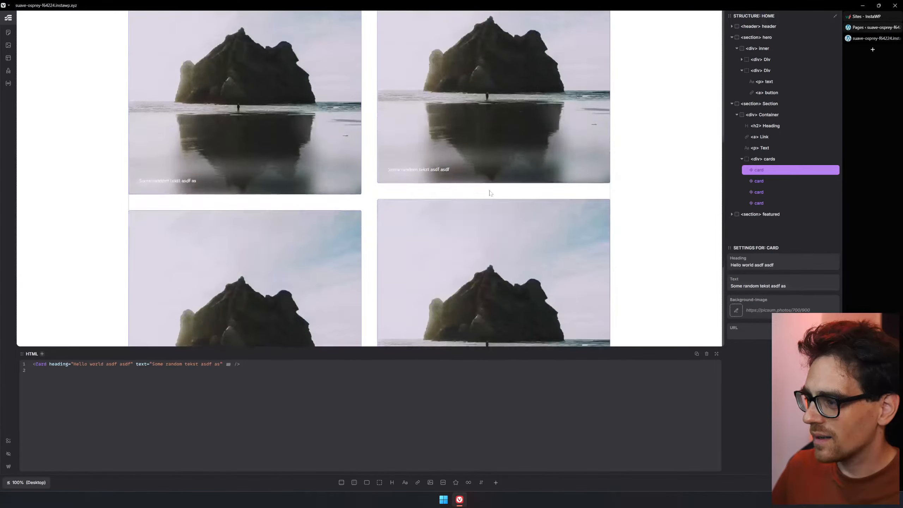
scroll(489, 193, "down", 6)
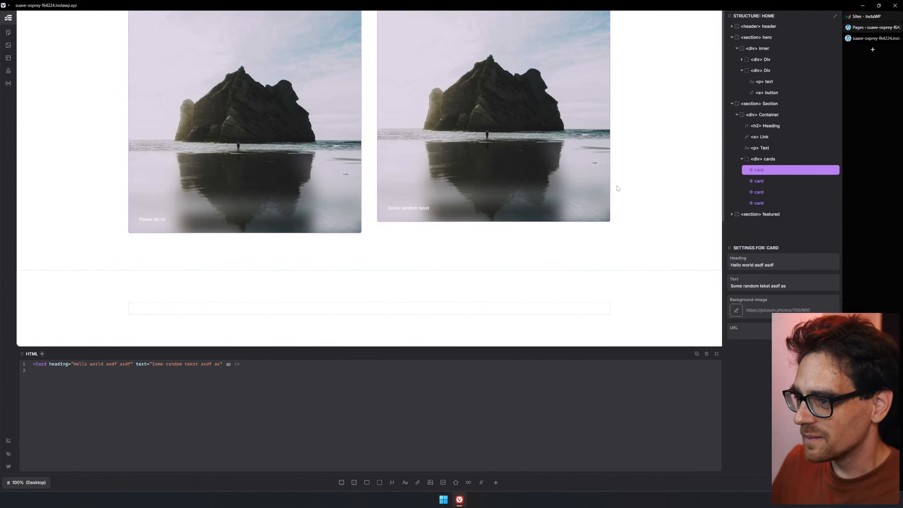
scroll(560, 159, "up", 7)
scroll(621, 196, "up", 4)
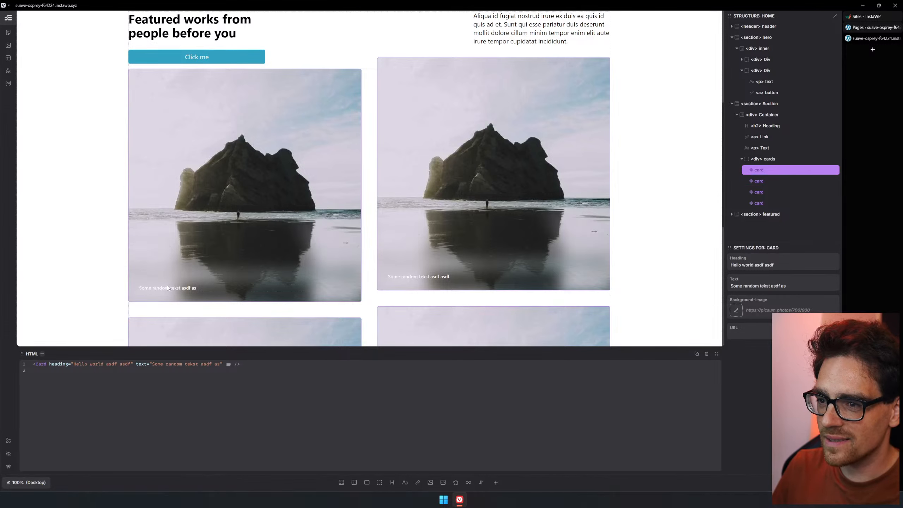
- Open the first card's component for editing and select the h2 heading inside its card div
right_click(768, 171)
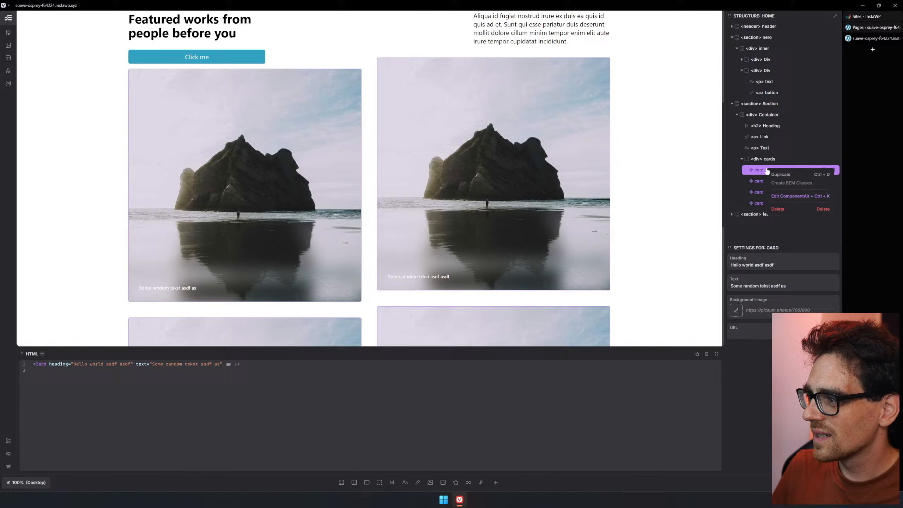
left_click(792, 196)
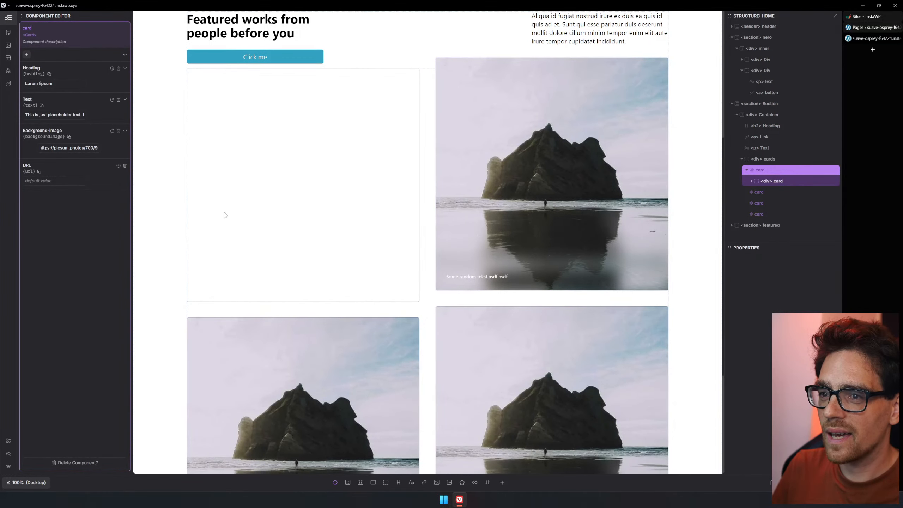
left_click(752, 180)
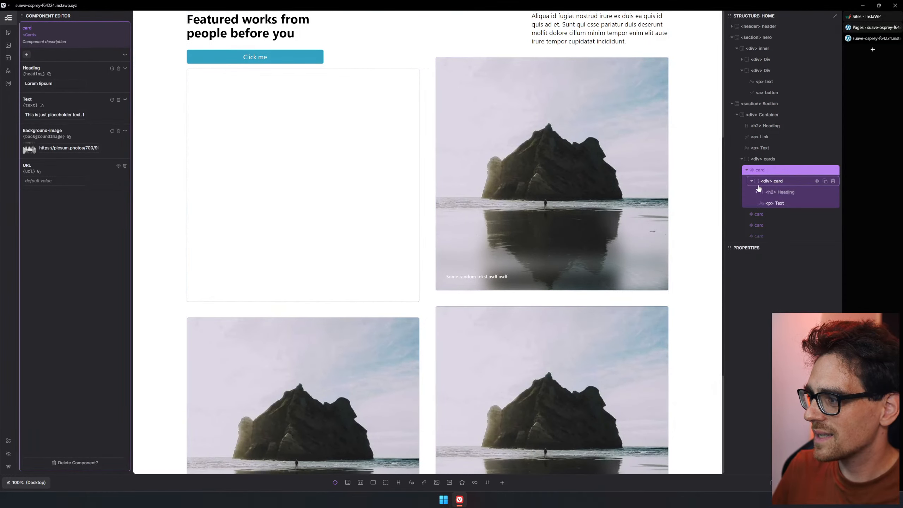
left_click(780, 196)
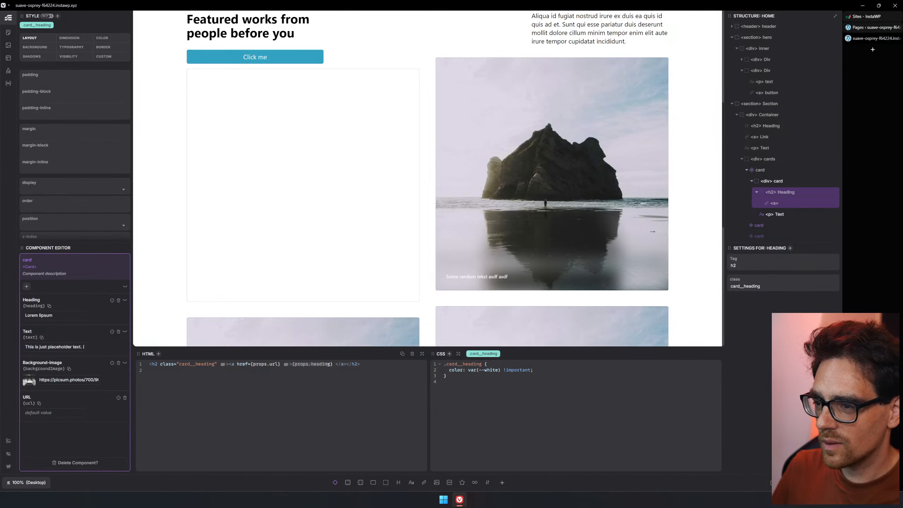
- Rewrite the link text in the h2's HTML as {props.heading}, without a trailing space
type("props.heading")
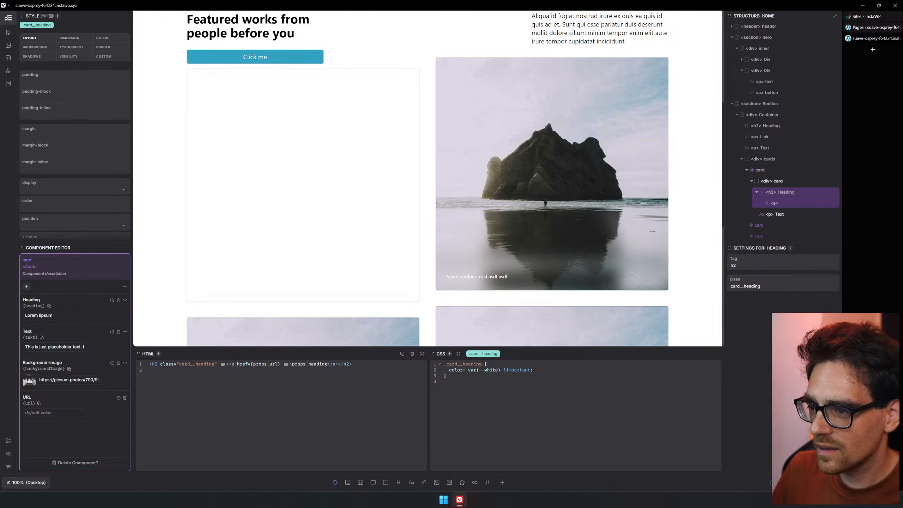
type("}")
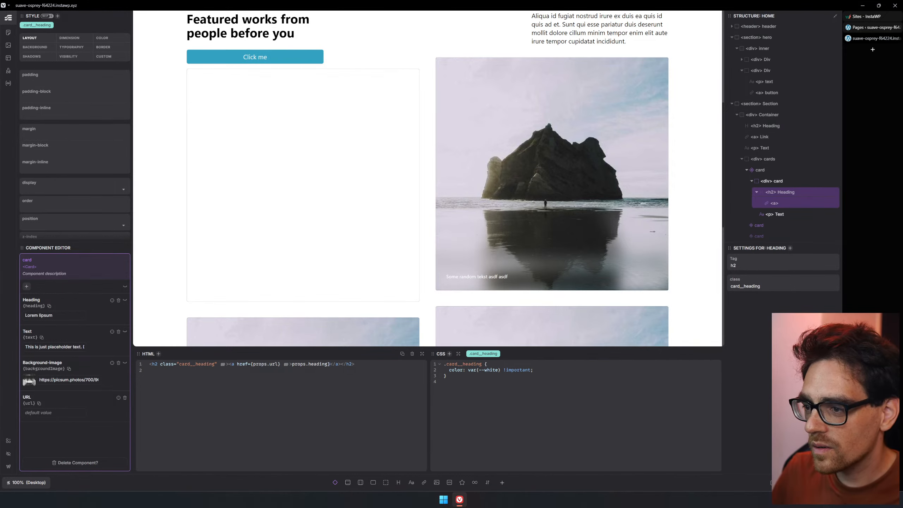
key("alt")
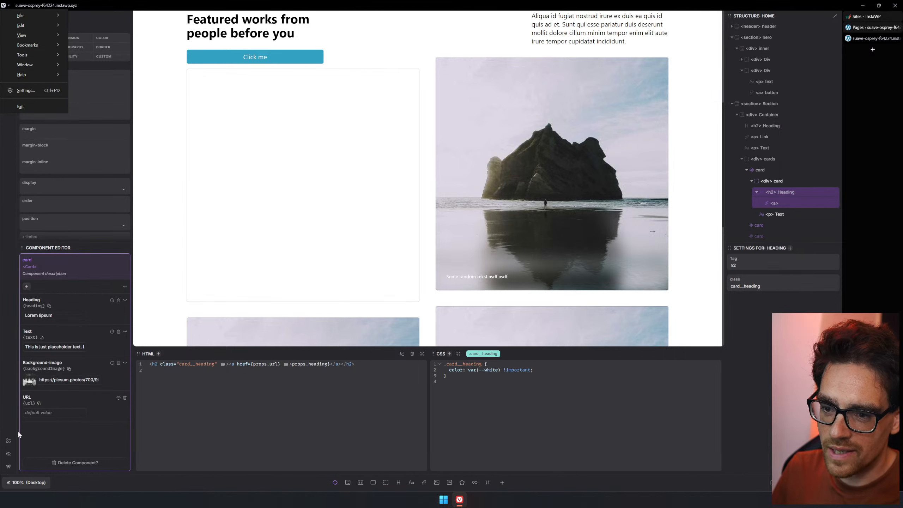
left_click(253, 366)
type("{")
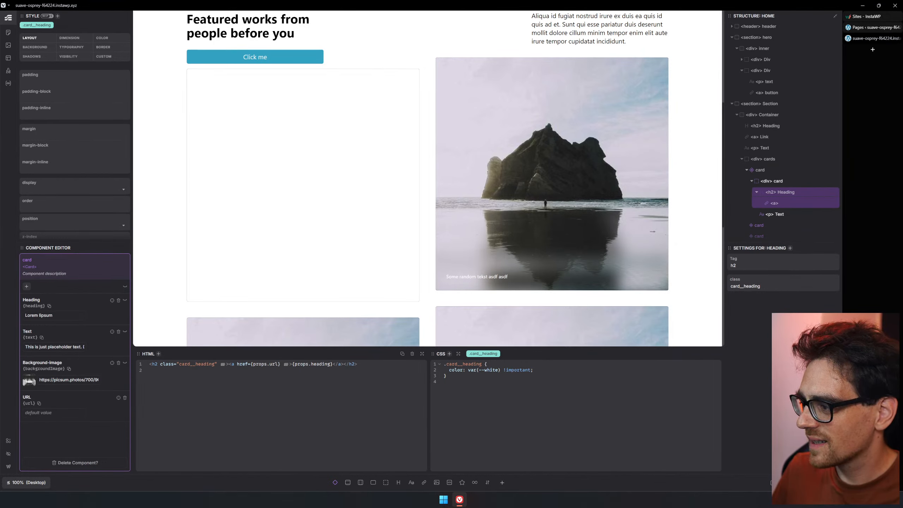
- Exit the card component editor and reload the builder page
left_click(241, 267)
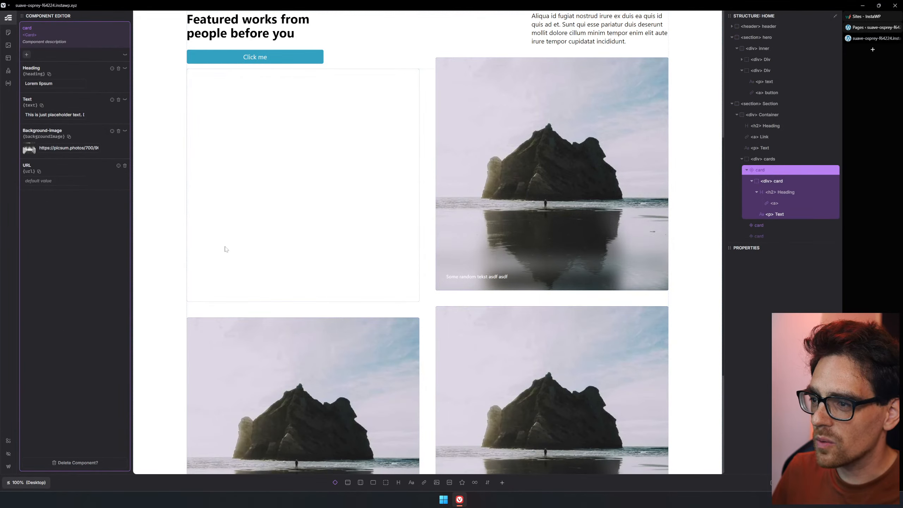
left_click(791, 194)
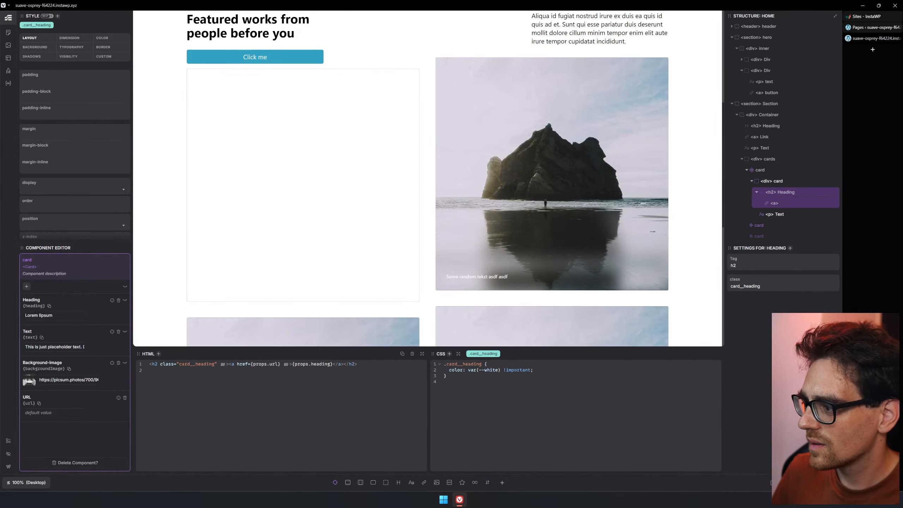
key("Escape")
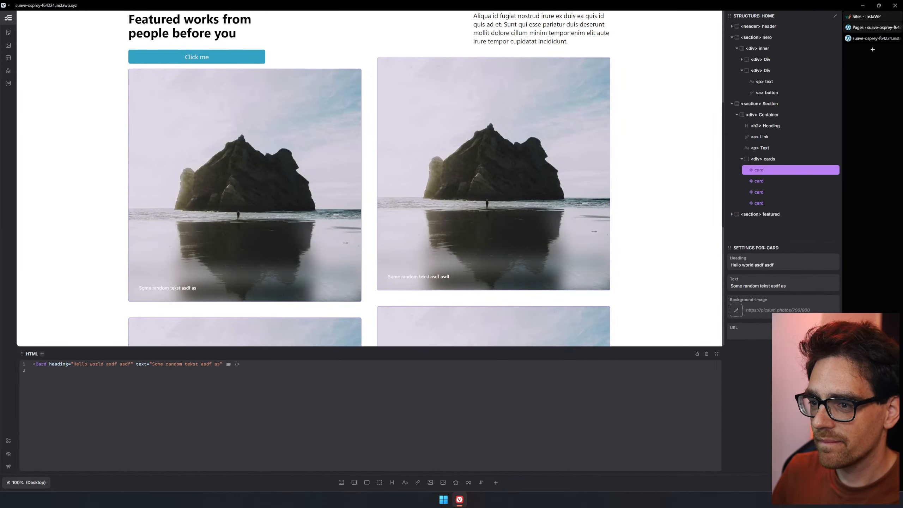
key("ctrl+r")
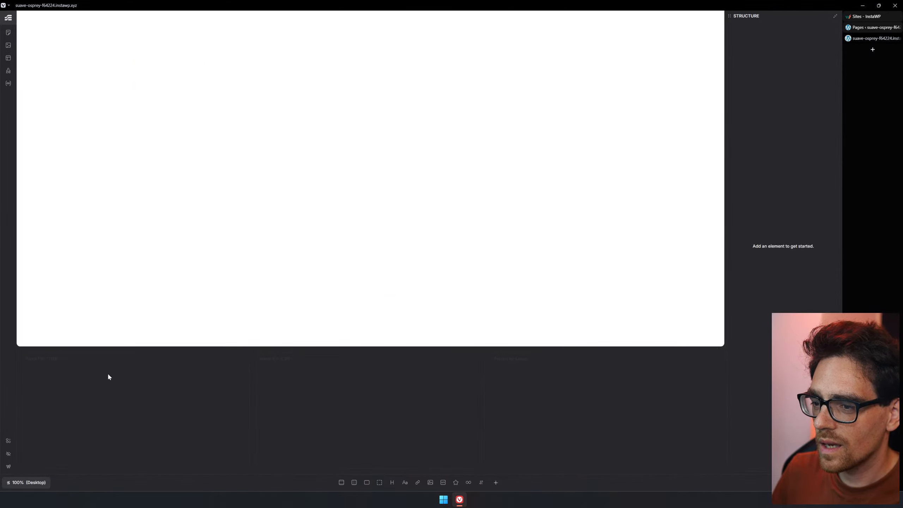
- Reopen the first card's component for editing after the reload and select its h2 heading
scroll(225, 227, "down", 4)
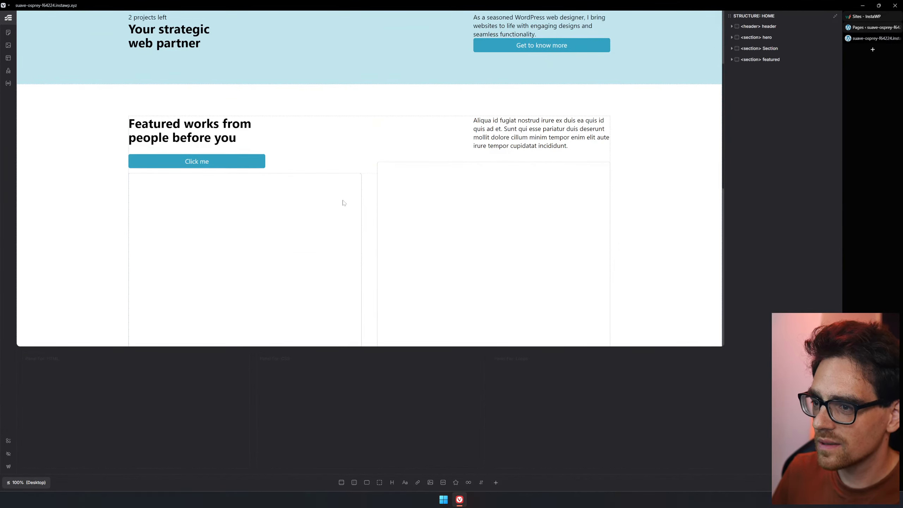
left_click(310, 194)
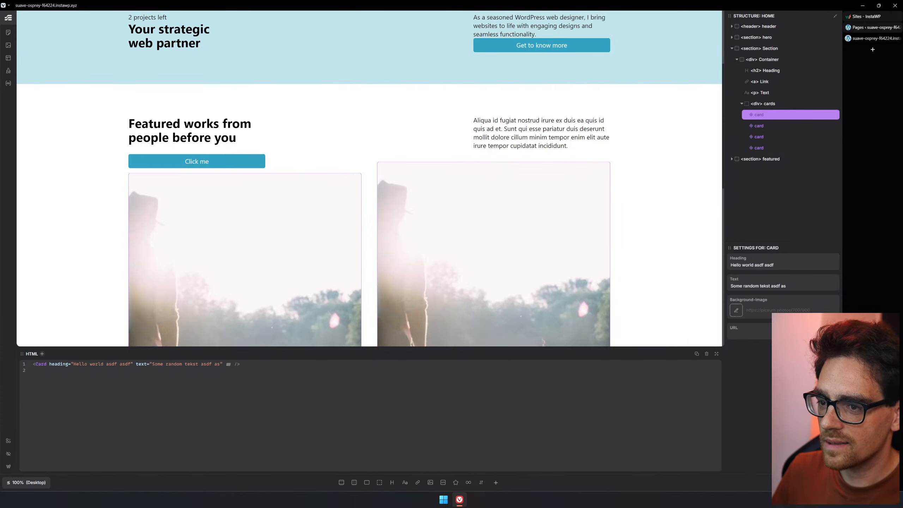
scroll(207, 218, "down", 3)
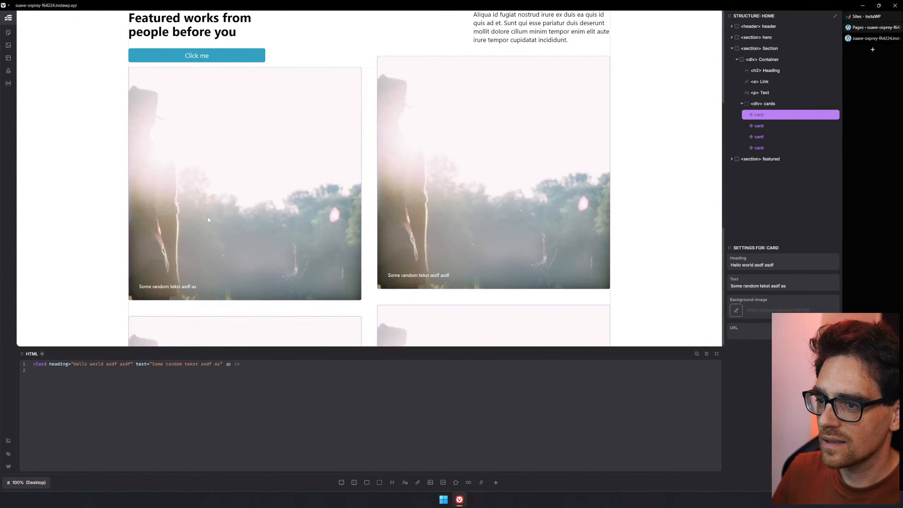
left_click(536, 206)
left_click(766, 119)
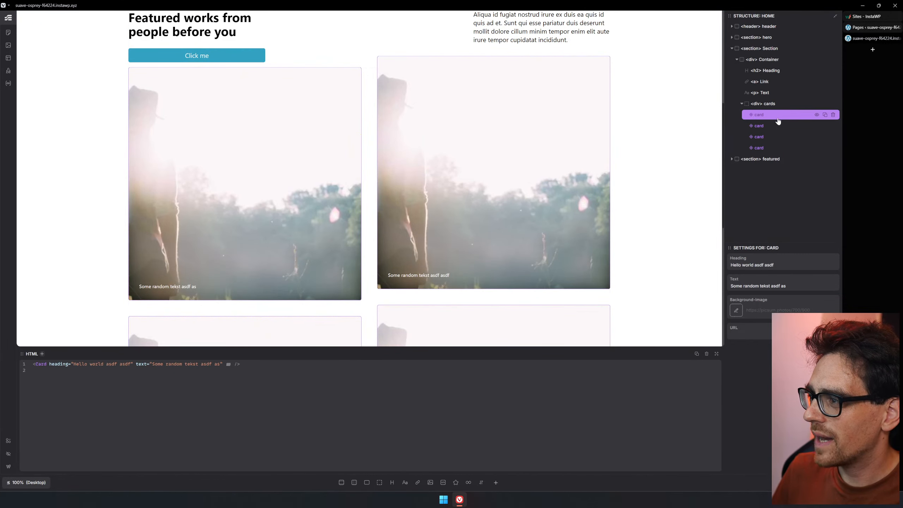
right_click(776, 118)
left_click(768, 146)
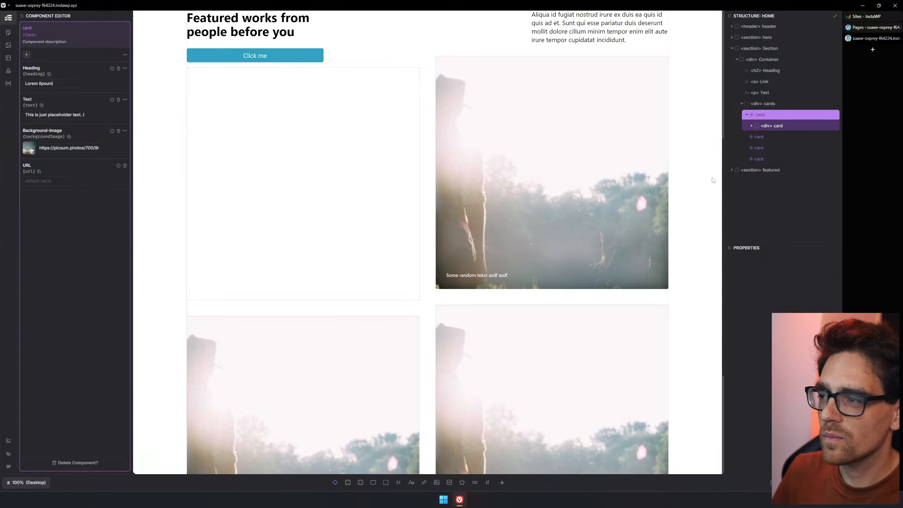
left_click(751, 126)
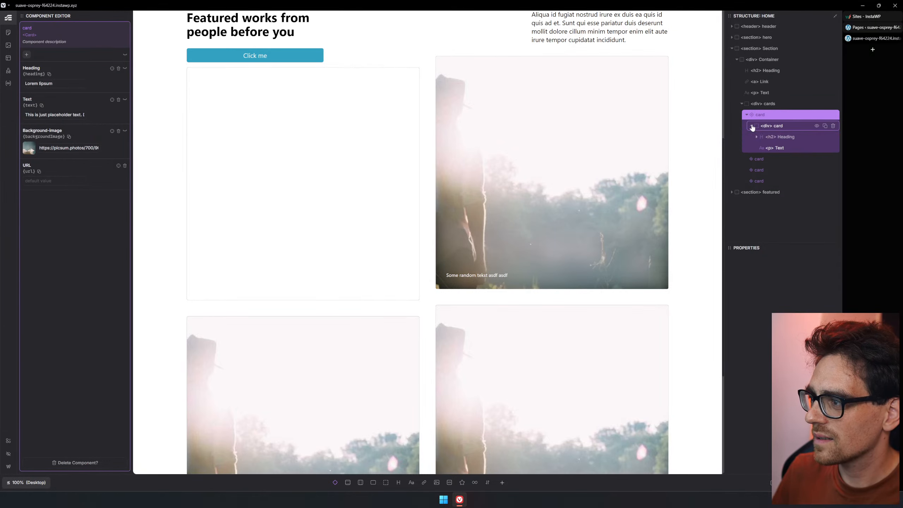
left_click(775, 138)
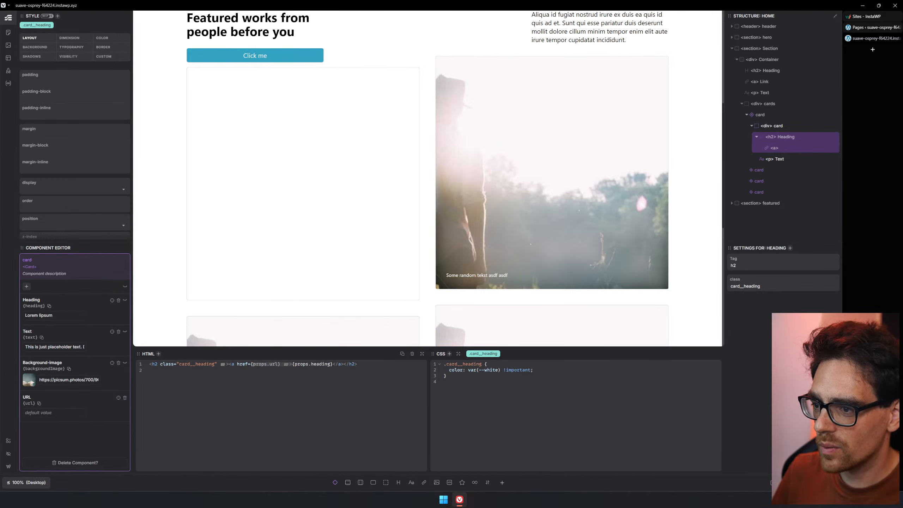
- Remove the <a> link tags around {props.heading} in the h2's HTML and save
left_click_drag(252, 364, 229, 364)
key("BackSpace")
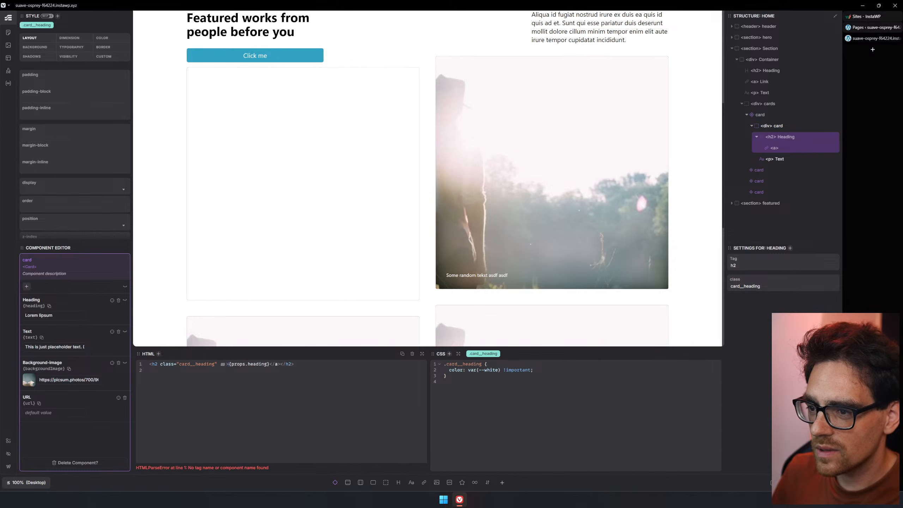
key("BackSpace")
key("BackSpace")
key("BackSpace")
key("BackSpace")
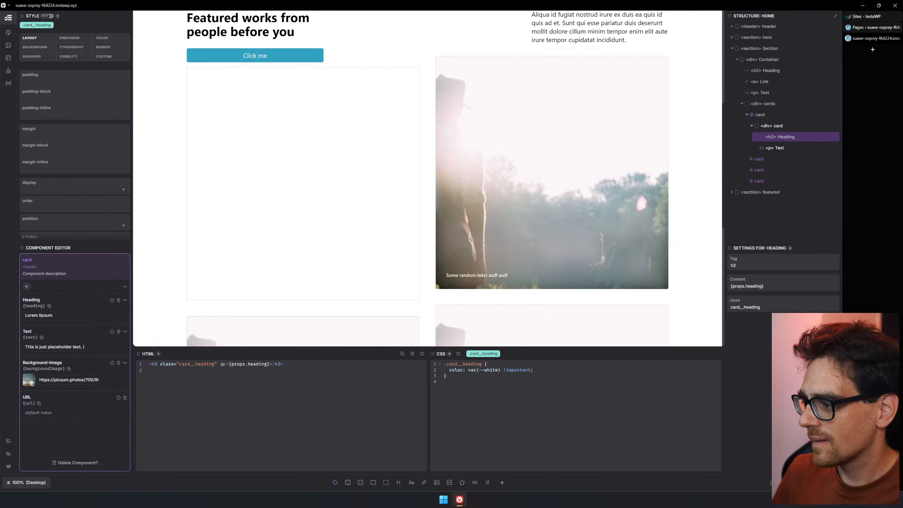
key("ctrl+s")
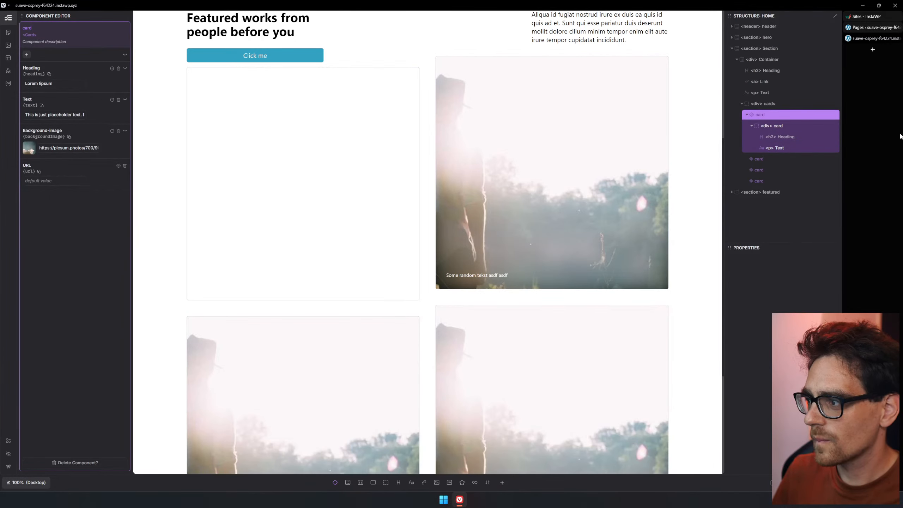
- Toggle the h2 heading's visibility, and cut its HTML markup and paste it back
left_click(796, 138)
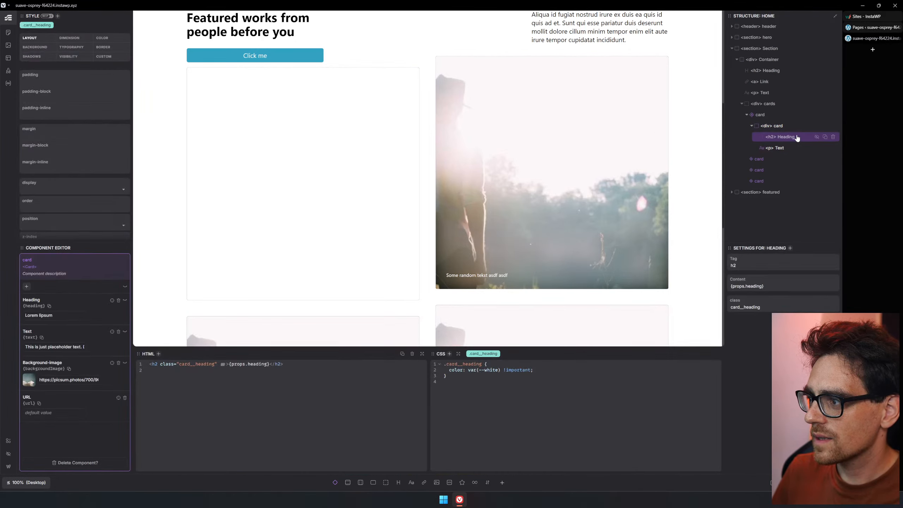
left_click(817, 137)
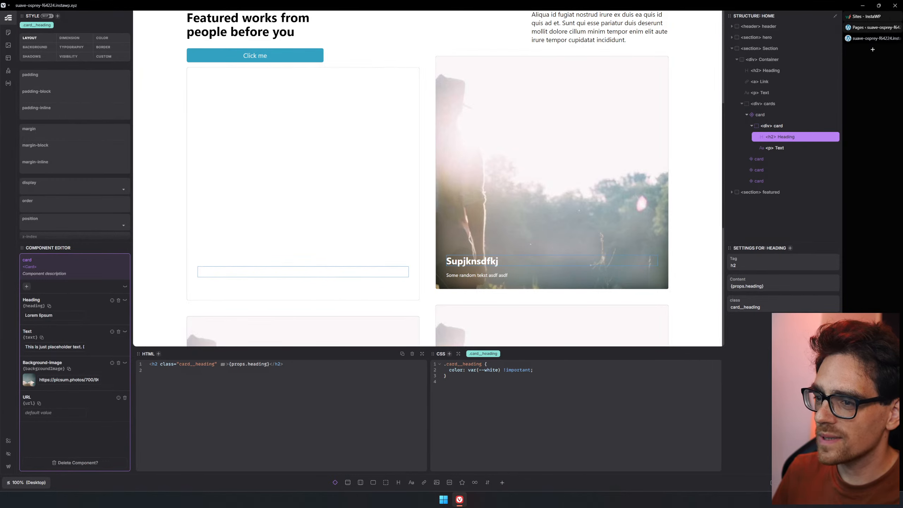
key("ctrl+a")
key("ctrl+x")
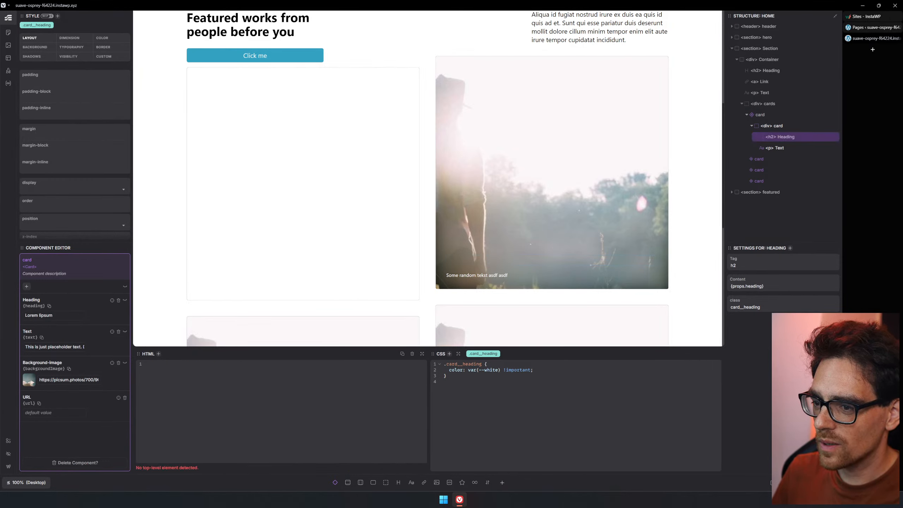
key("ctrl+v")
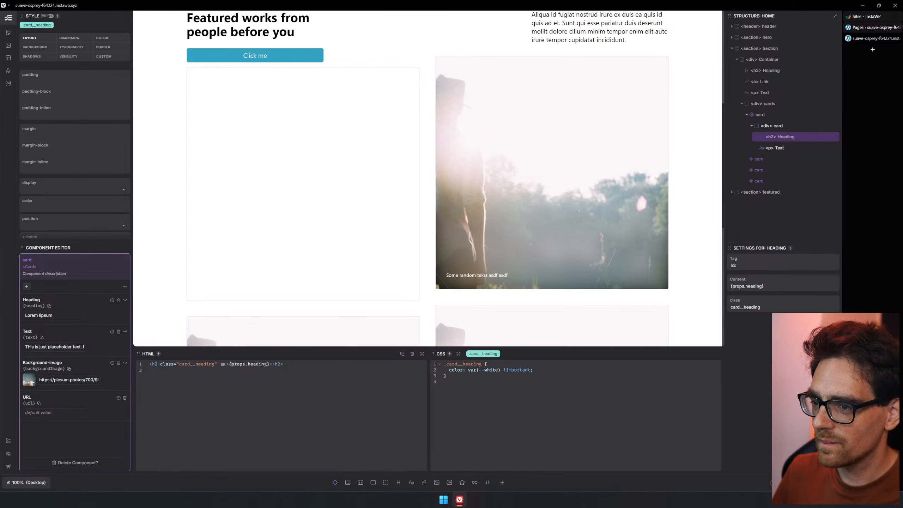
- Insert an opening <a href="{props.url}"> tag before {props.heading} in the h2 heading's HTML
type("<a h")
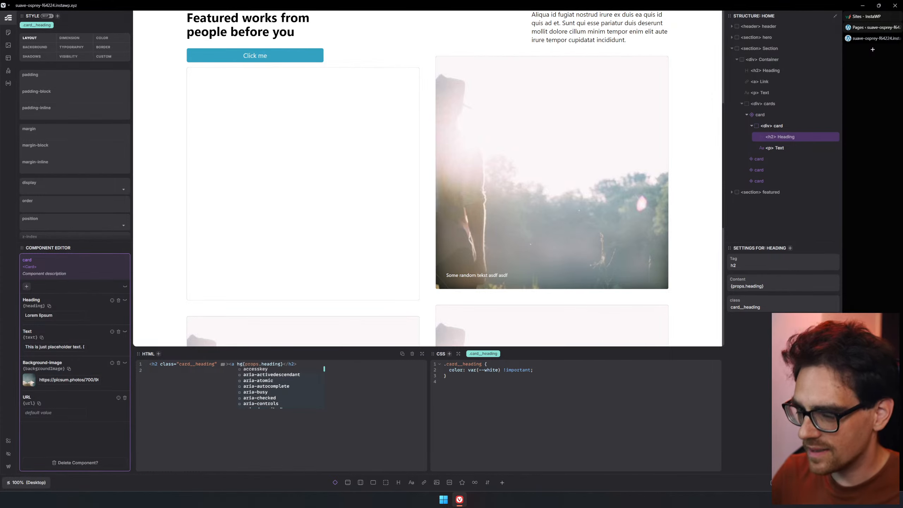
type("ref=\"\"")
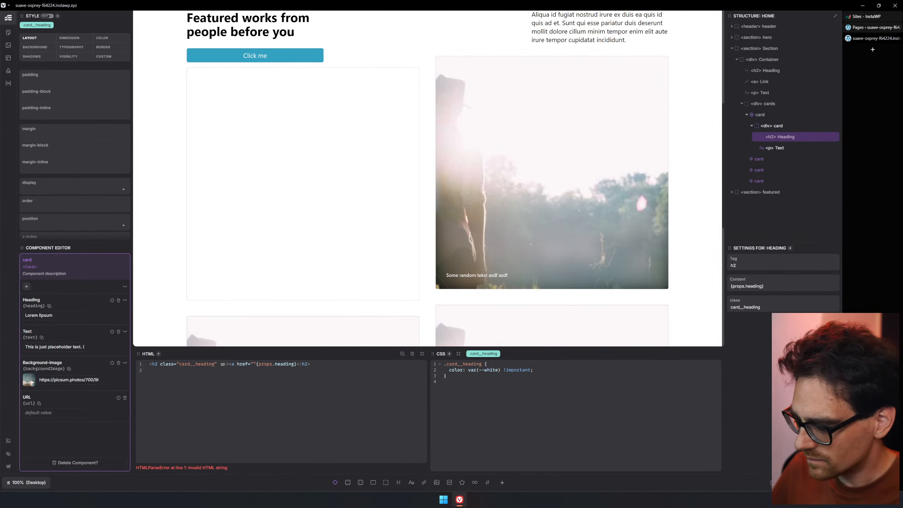
type("{}")
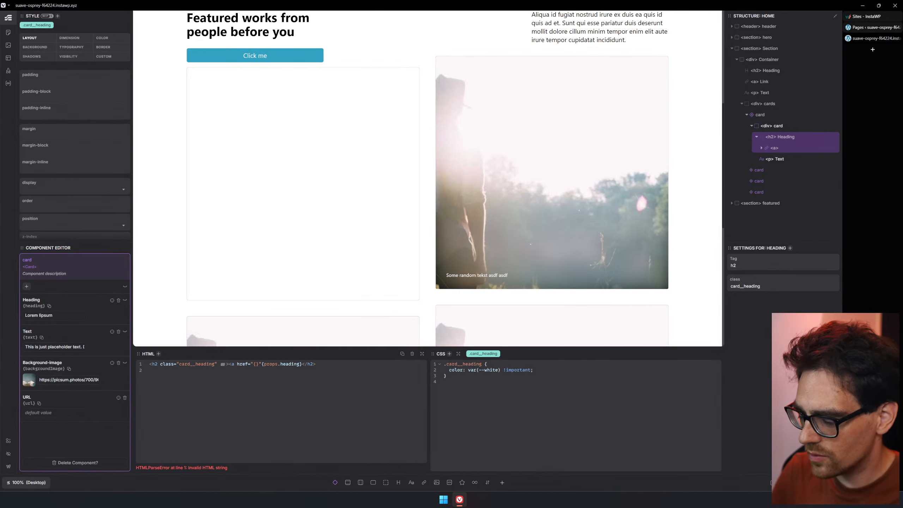
type("prop")
key("BackSpace")
key("BackSpace")
key("BackSpace")
key("BackSpace")
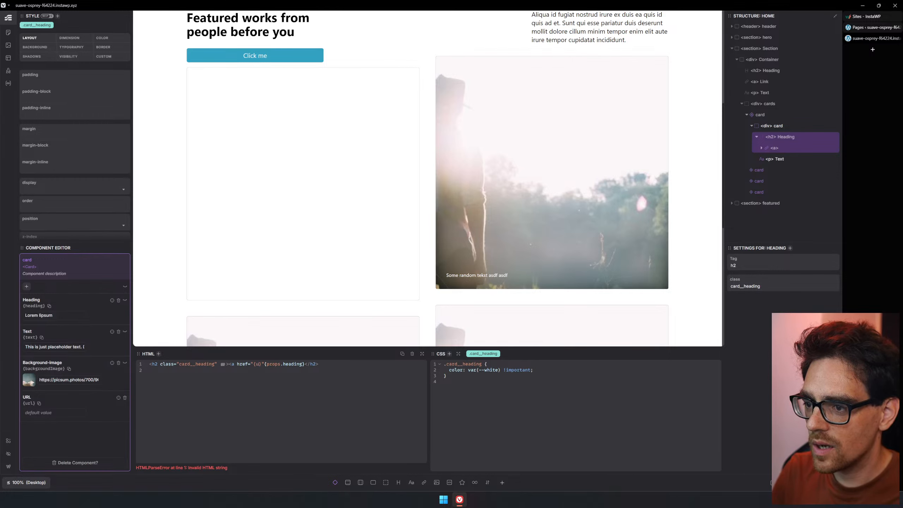
type("props.")
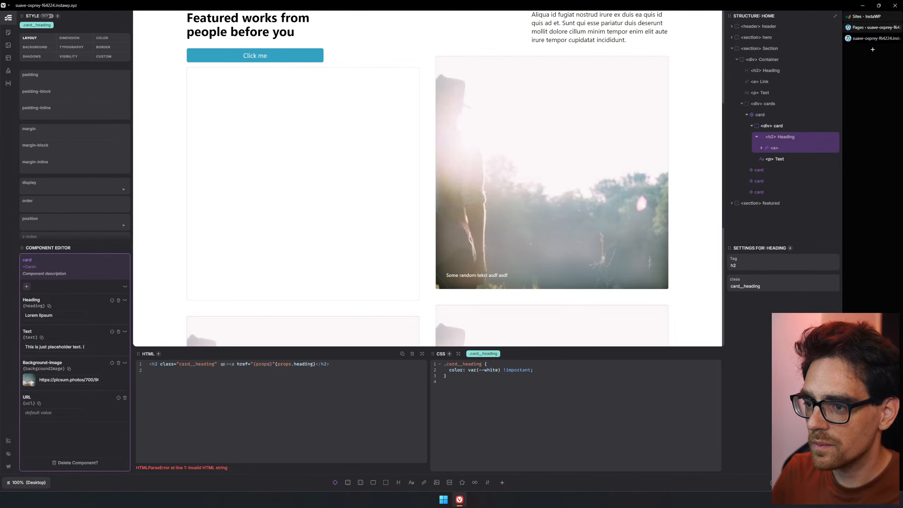
type("url}\"")
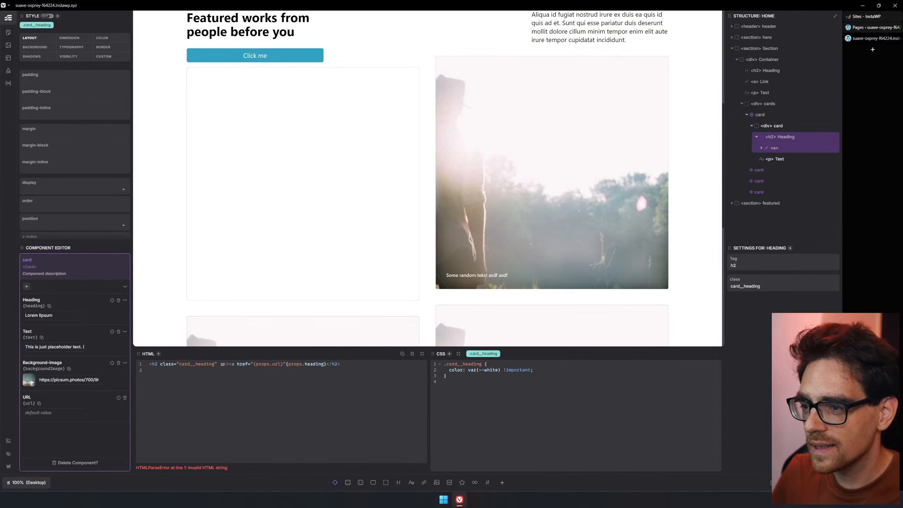
type(">")
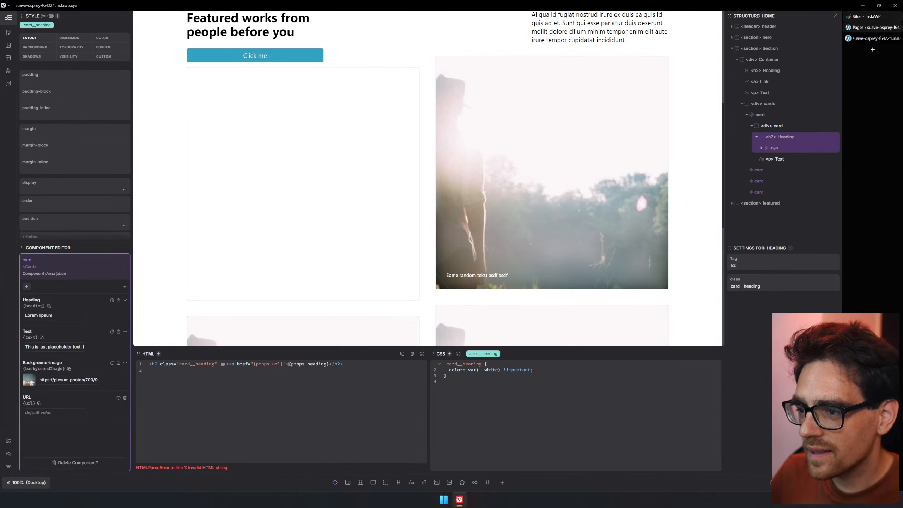
- Close the link with </a> directly after {props.heading} in the h2 heading's HTML
key("super+Right")
key("super+Up")
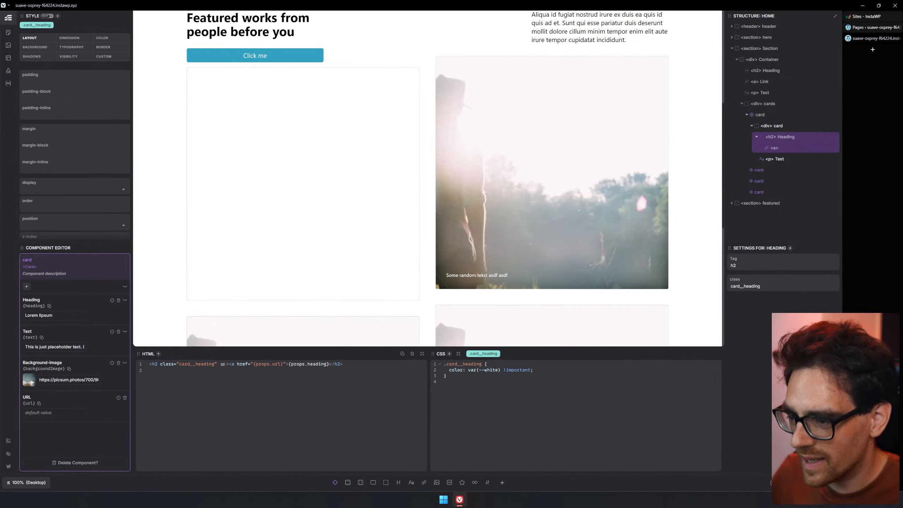
type("</a>a")
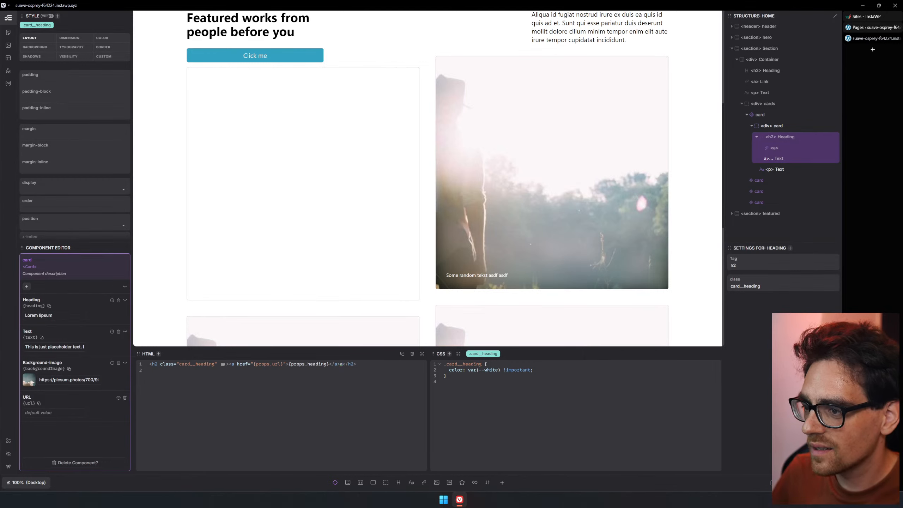
key("BackSpace")
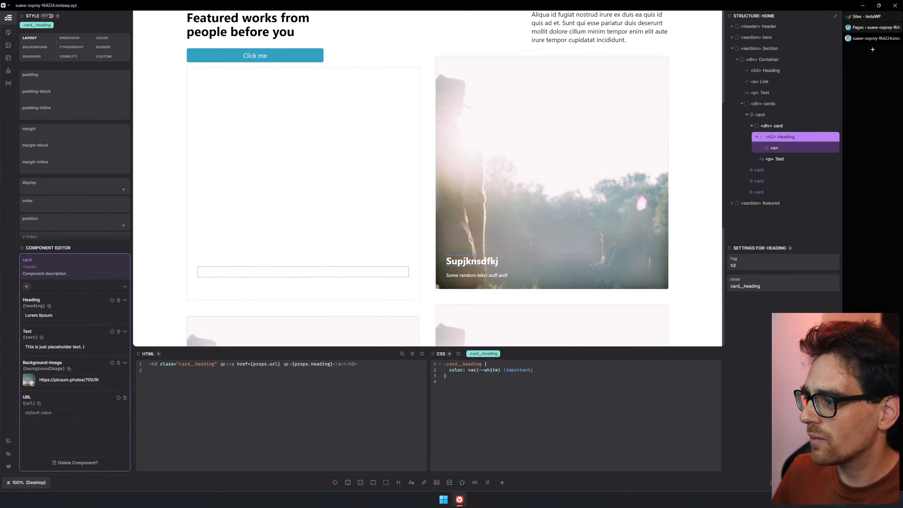
- Select the card component, exit its editor, and check the headings of all cards in the featured works section
left_click(760, 115)
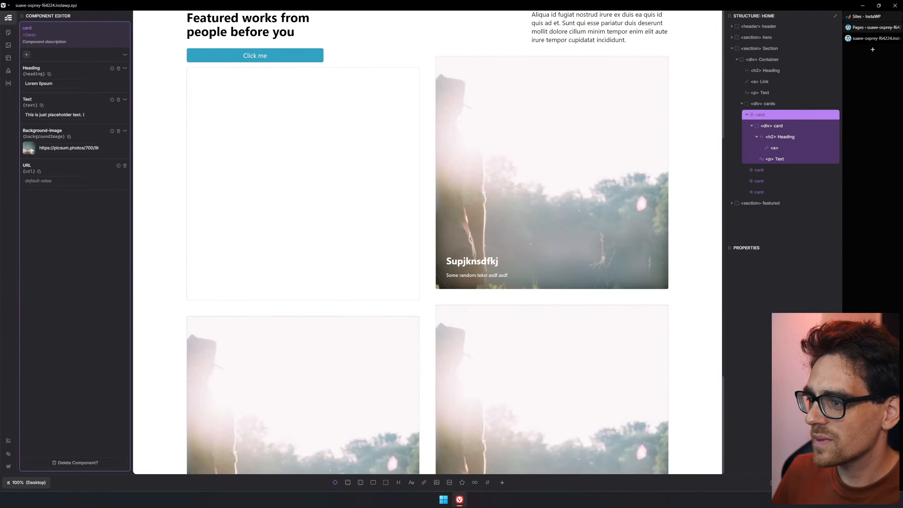
scroll(539, 294, "down", 1)
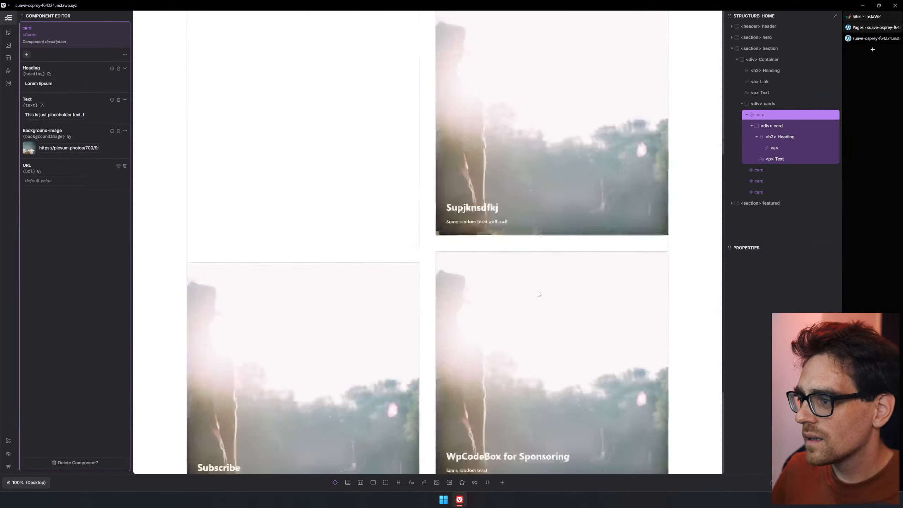
scroll(539, 294, "down", 2)
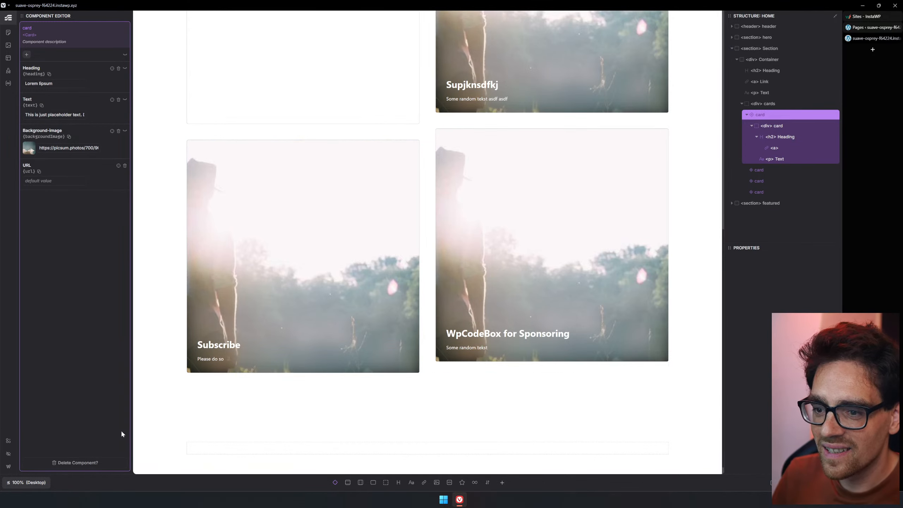
key("Escape")
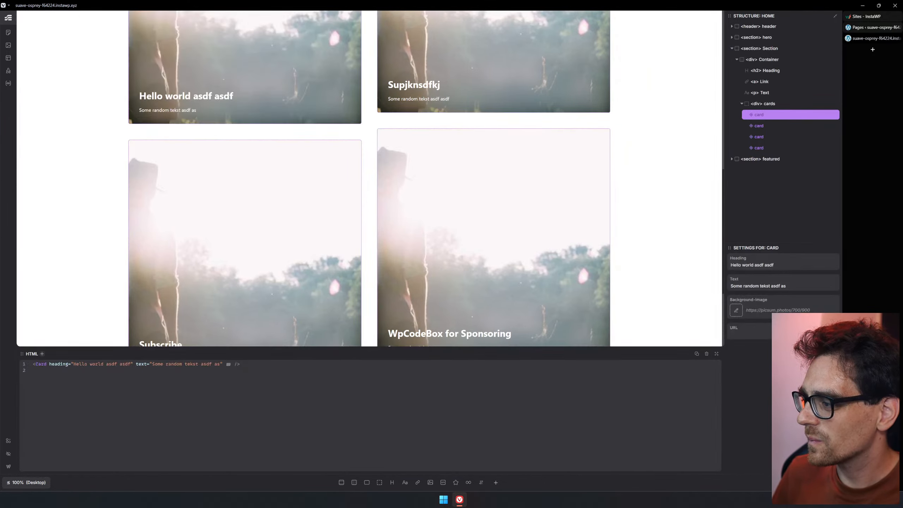
scroll(498, 204, "up", 5)
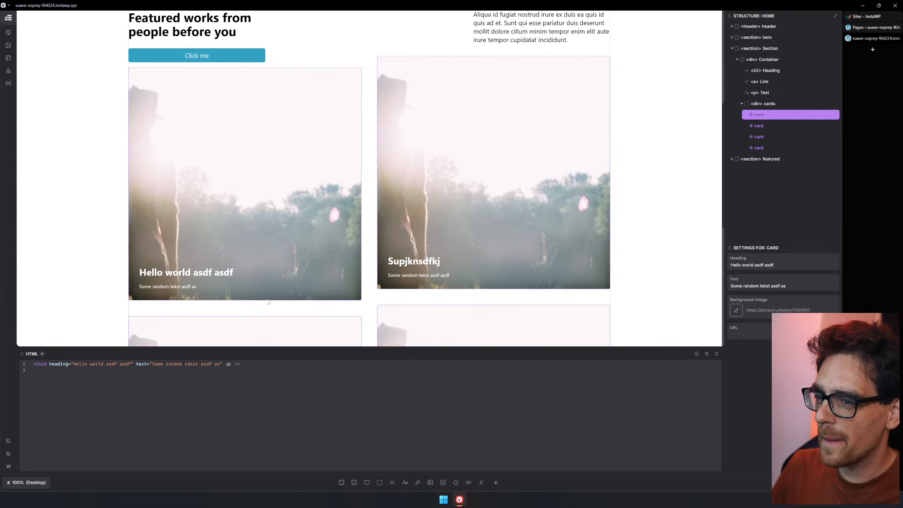
scroll(665, 135, "up", 7)
scroll(649, 200, "down", 6)
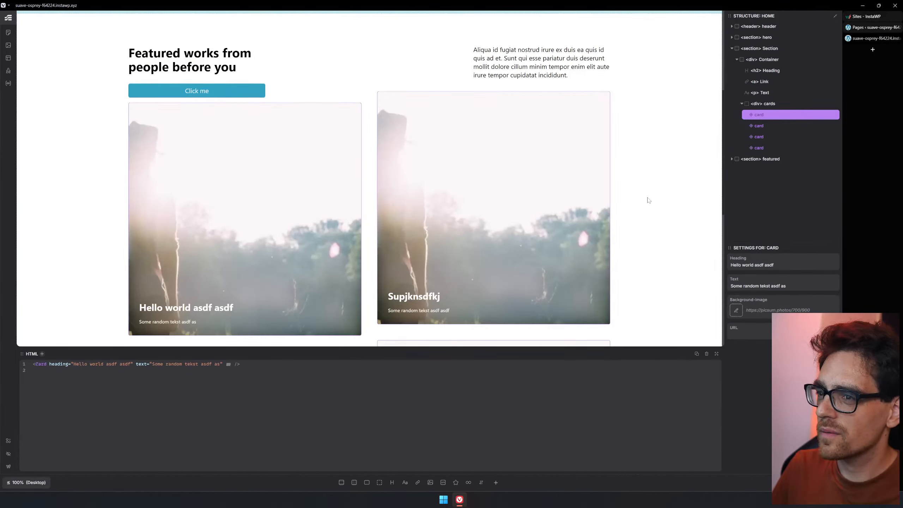
- Reopen the first card's component for editing, select its card div, and examine the blur and mask rules in its CSS
right_click(780, 116)
left_click(739, 145)
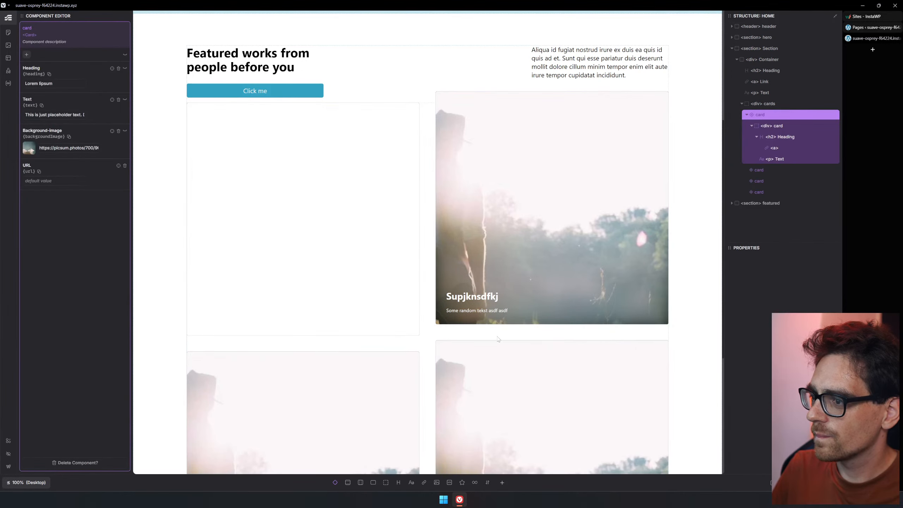
left_click(282, 178)
left_click(489, 406)
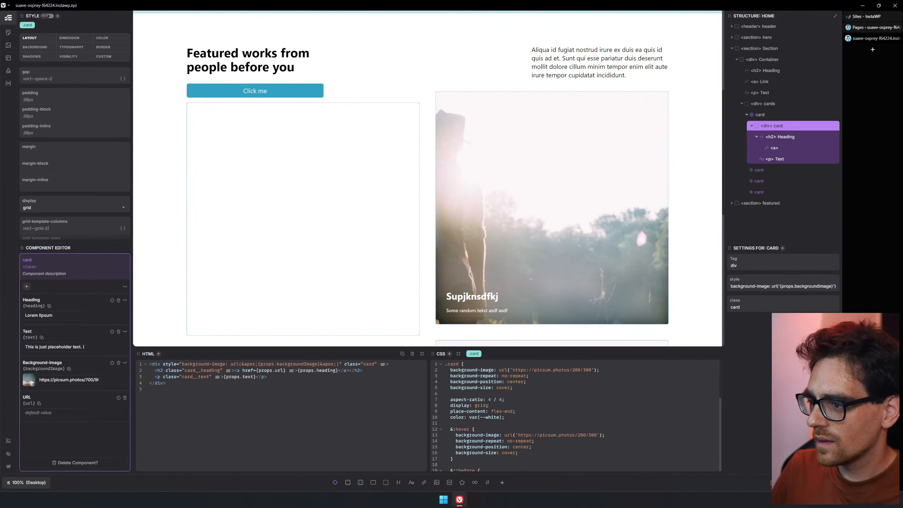
scroll(576, 414, "down", 3)
scroll(576, 415, "up", 3)
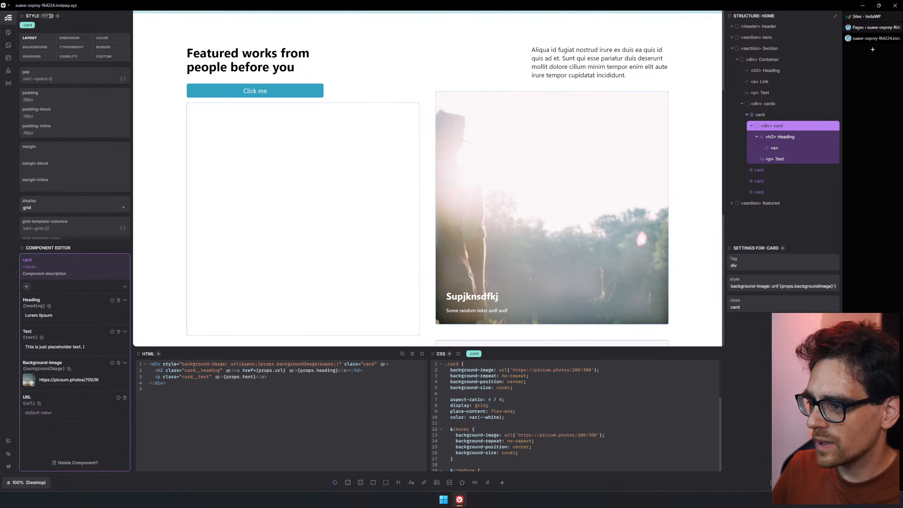
scroll(576, 415, "down", 3)
scroll(576, 414, "down", 3)
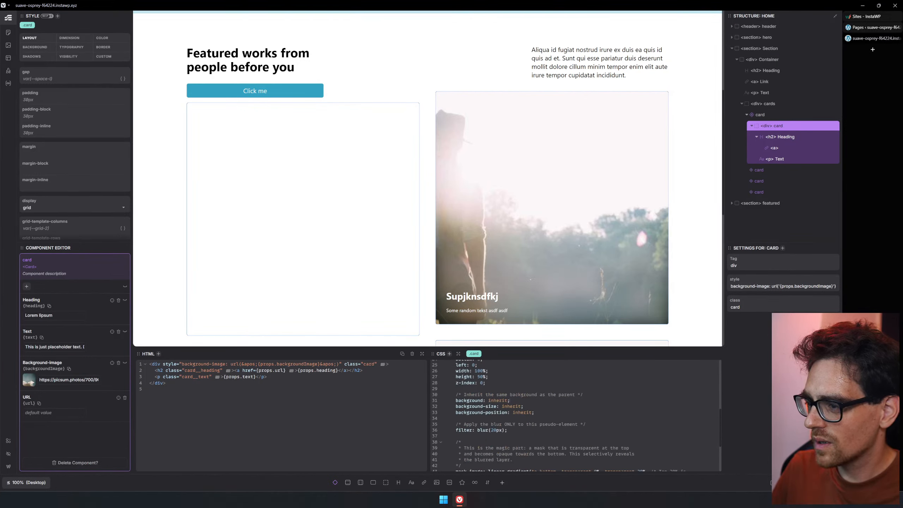
scroll(576, 415, "down", 2)
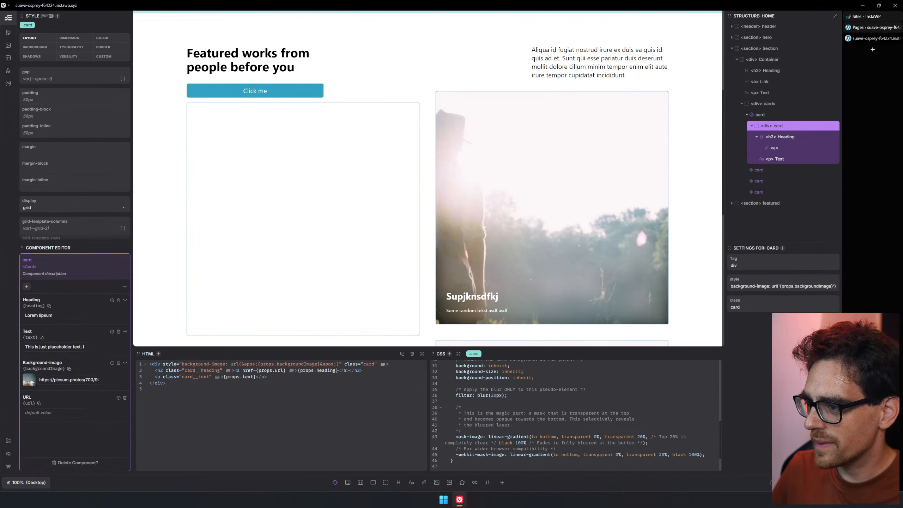
scroll(576, 414, "down", 2)
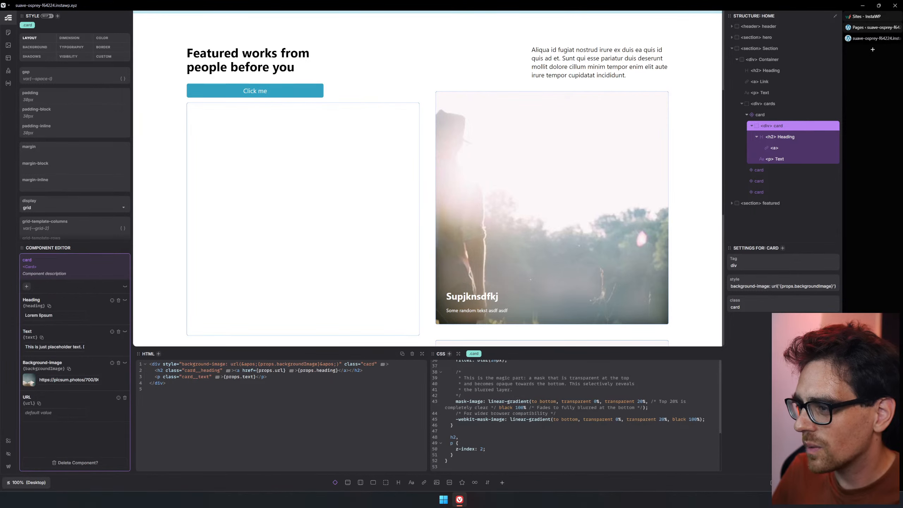
scroll(576, 414, "up", 2)
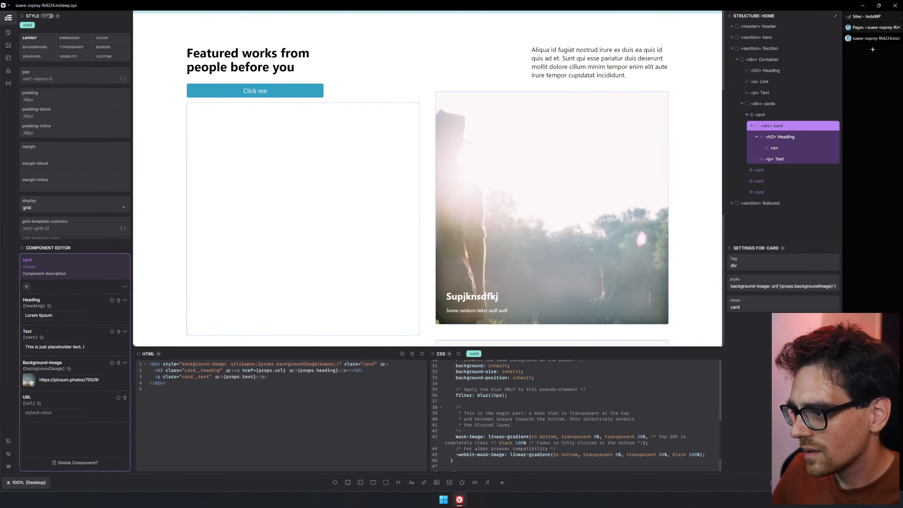
- Increase the blur filter of the card's &::before pseudo-element, trying 50px, 80px and 60px before settling on 100px
key("BackSpace")
type("5")
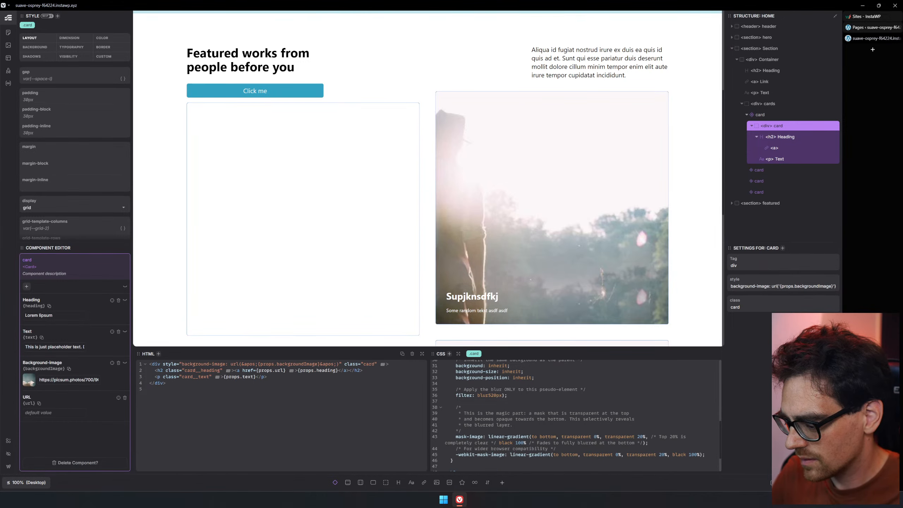
type("()")
key("BackSpace")
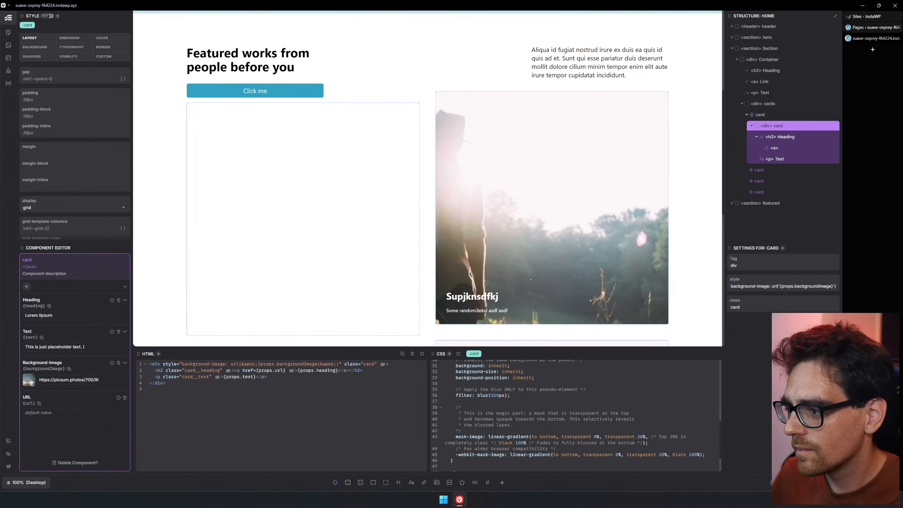
key("Right")
key("Delete")
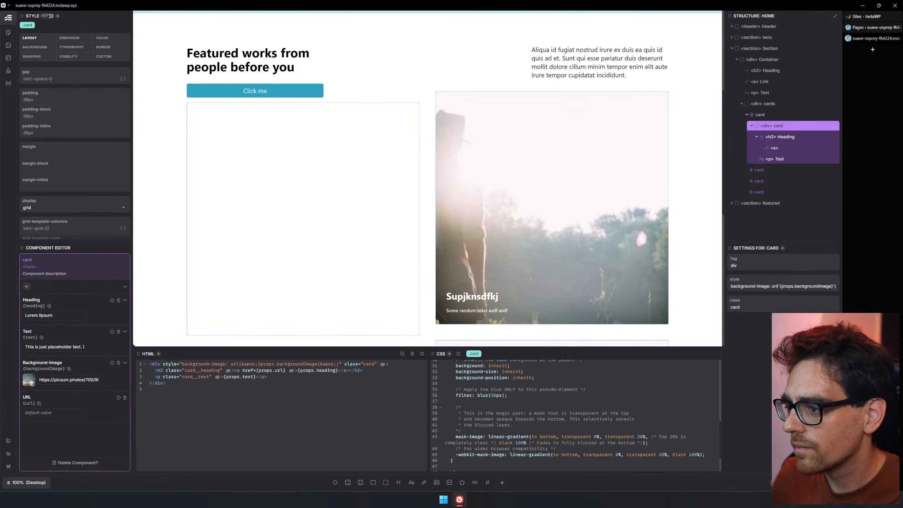
key("BackSpace")
type("8")
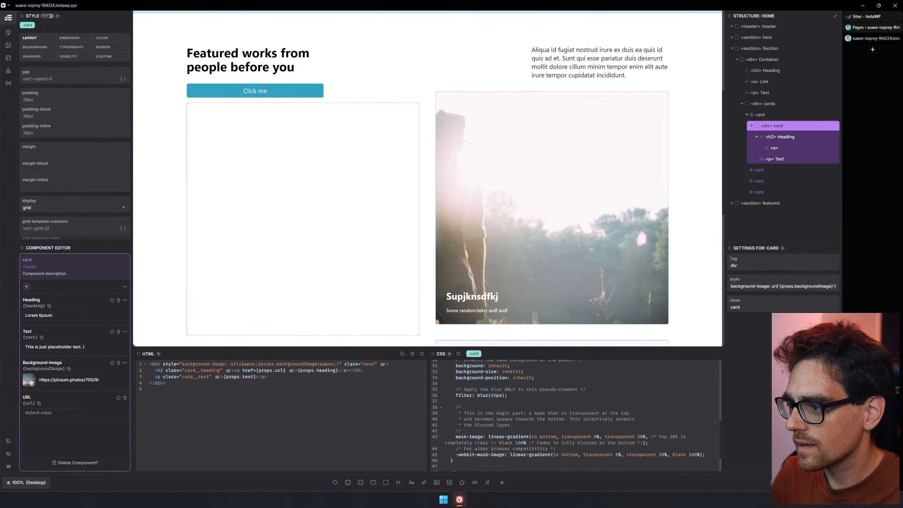
key("BackSpace")
type("6")
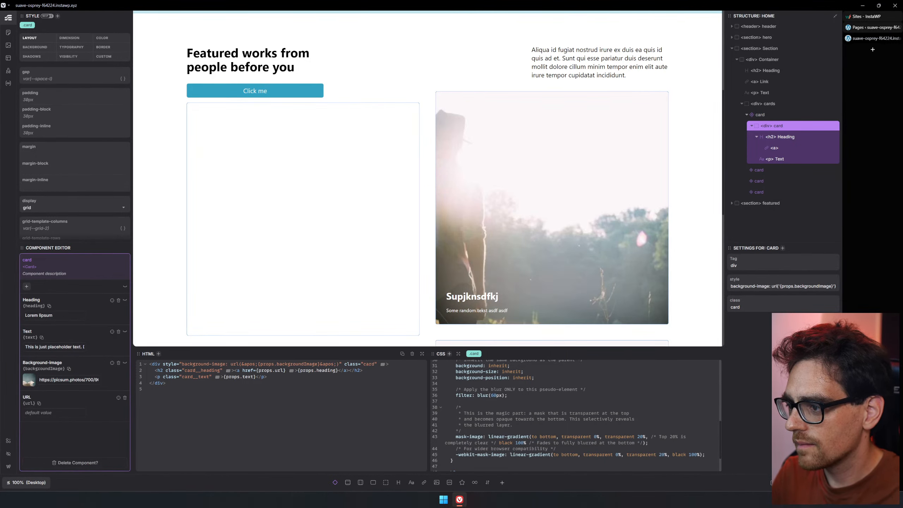
key("BackSpace")
type("10")
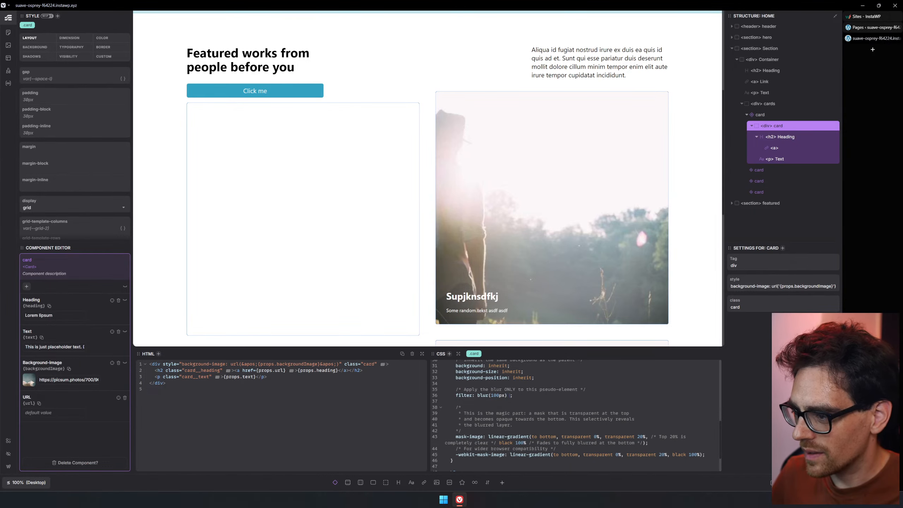
- Add a contrast(20%) function after the blur in the pseudo-element's filter, first trying a negative value
type("contras")
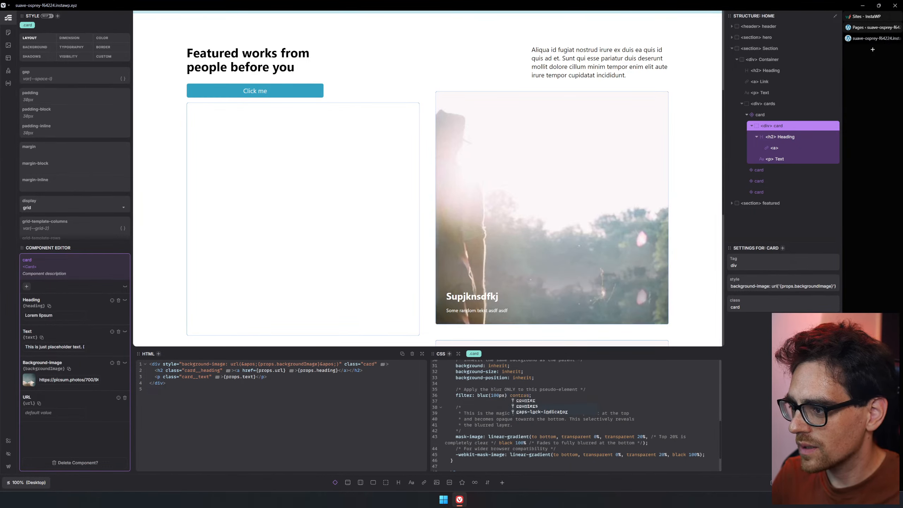
type("t")
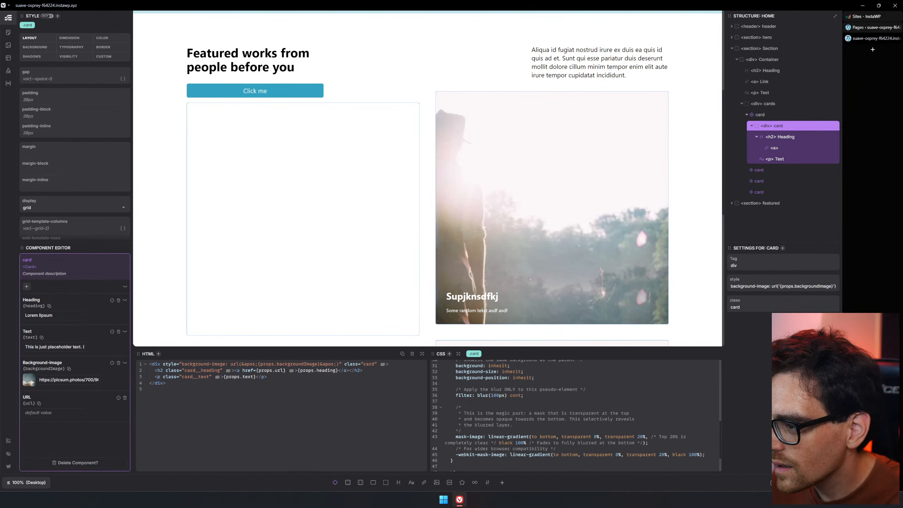
type("ast()")
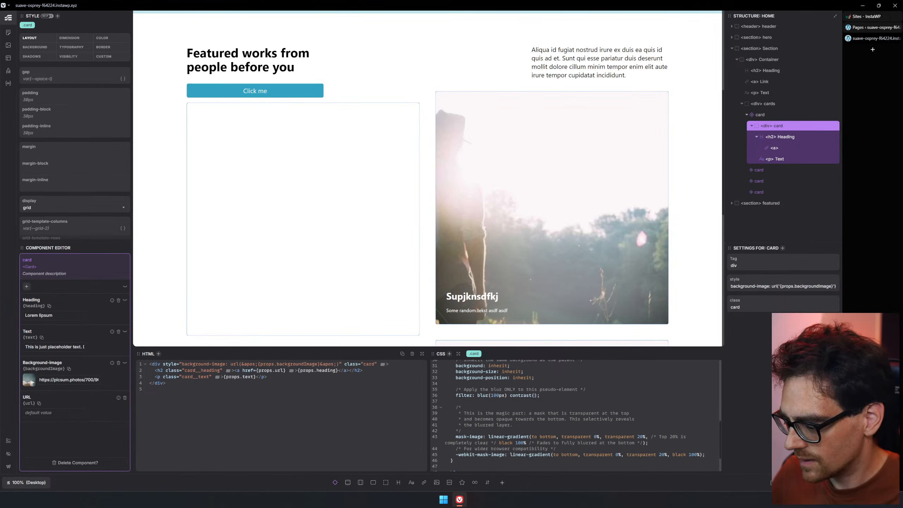
type("-")
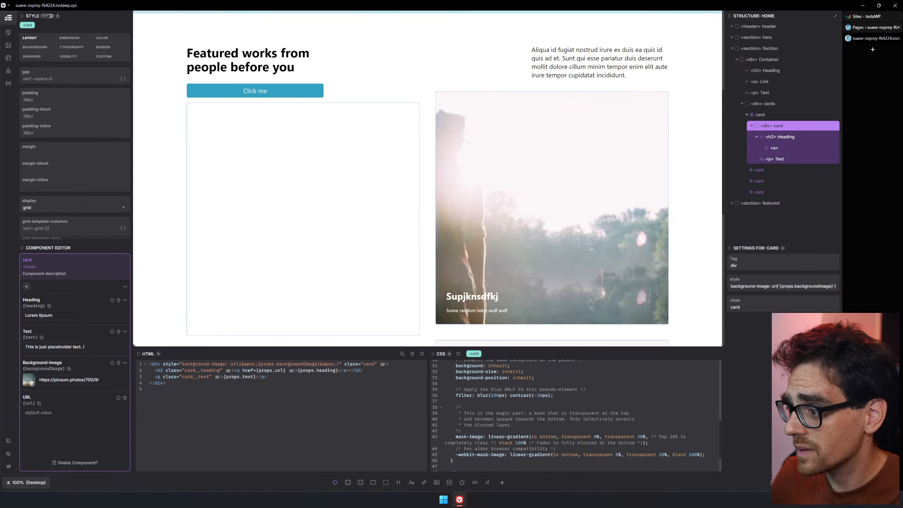
type("20")
key("BackSpace")
key("BackSpace")
key("BackSpace")
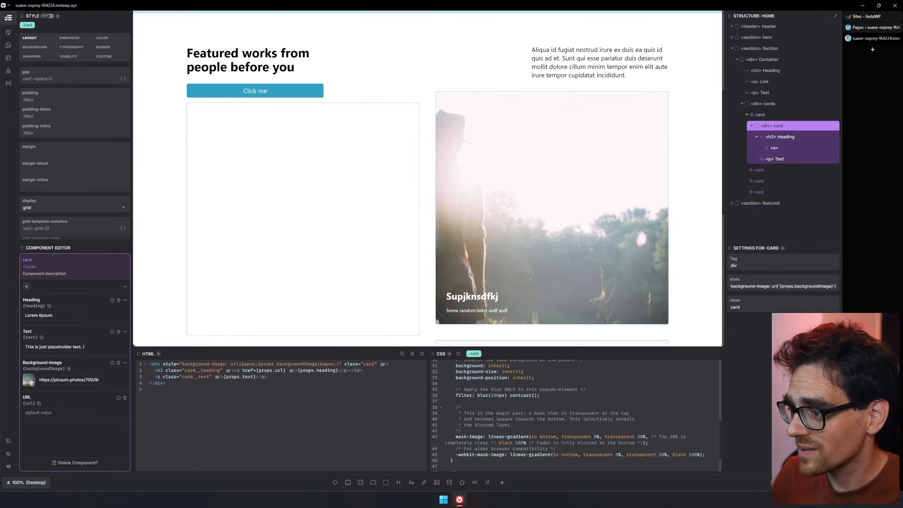
type("20507")
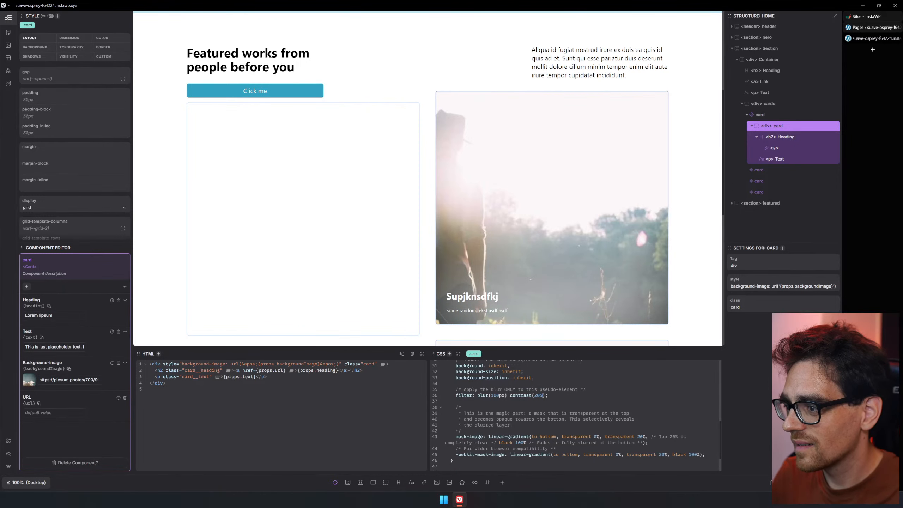
- Set the contrast function in the card pseudo-element's filter to 0, after trying 100, and exit the component editor
key("BackSpace")
key("BackSpace")
key("BackSpace")
key("BackSpace")
key("BackSpace")
type("100")
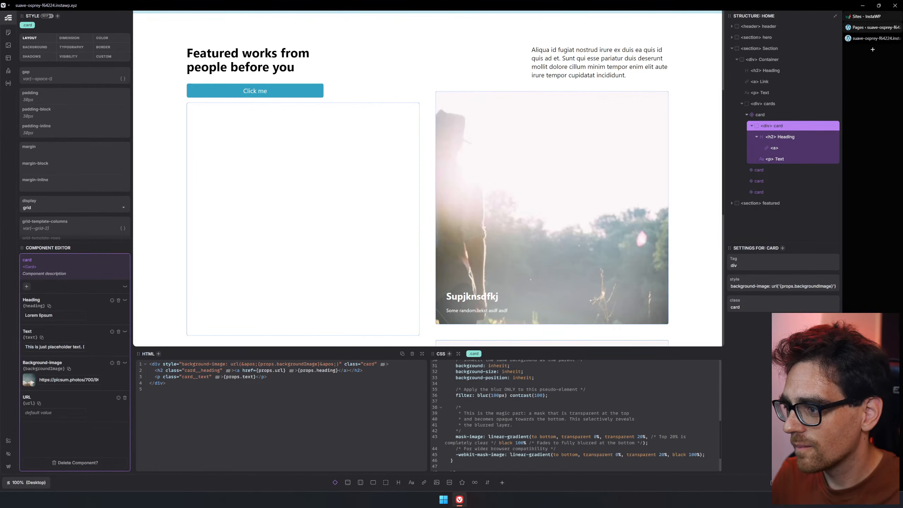
key("BackSpace")
key("BackSpace")
key("BackSpace")
type("0")
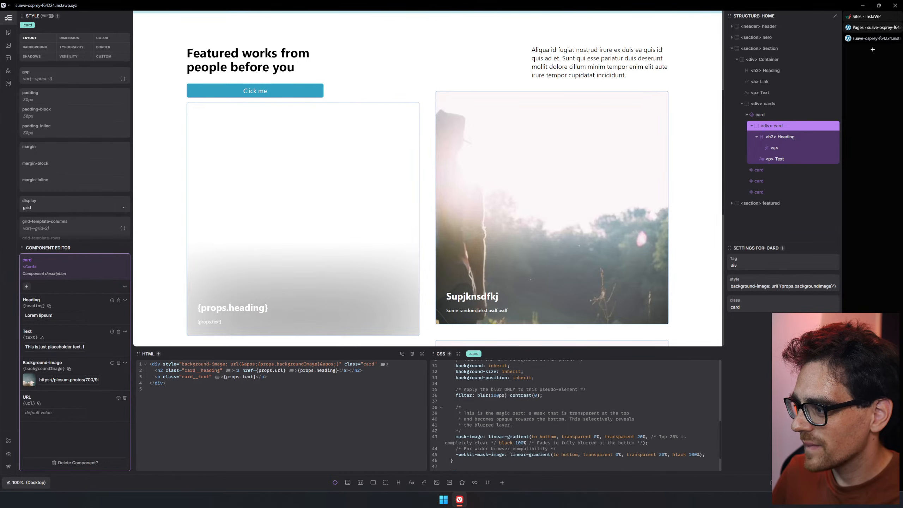
double_click(760, 115)
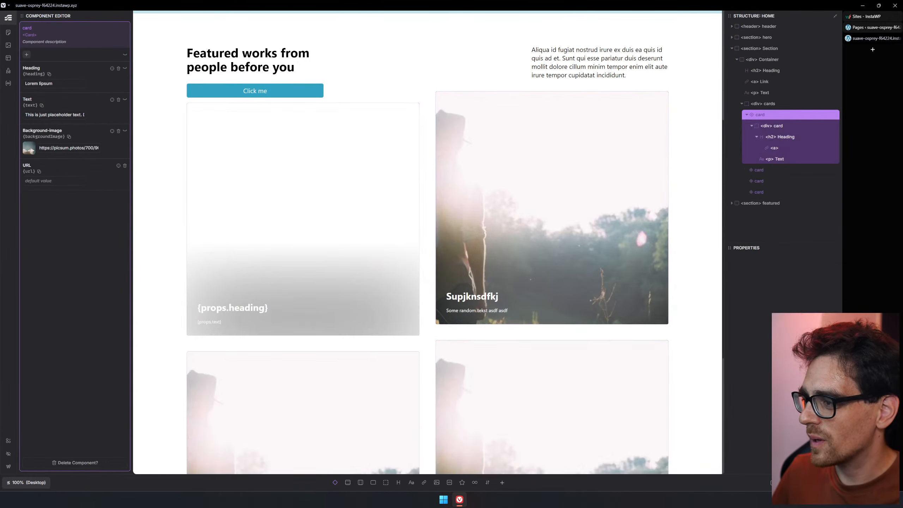
key("Escape")
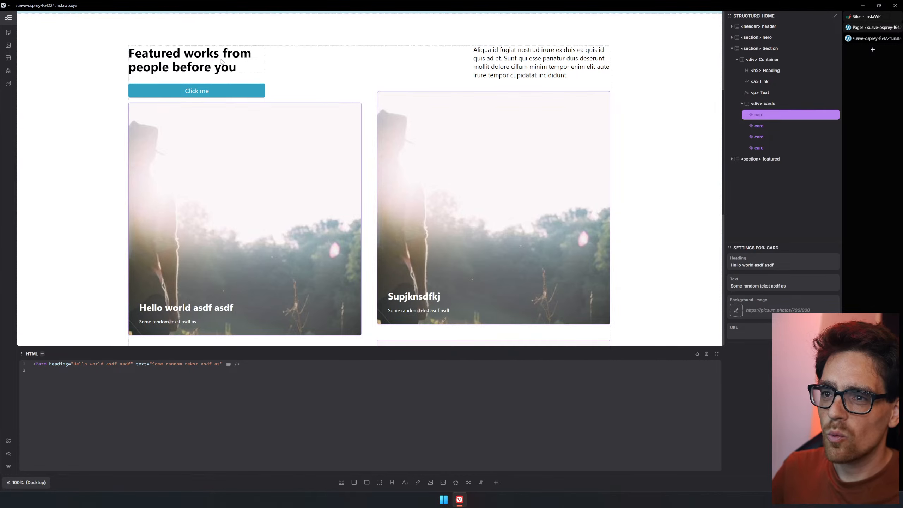
- View the Content Hub's posts list, return to the page, and check the cards in the featured works section
left_click(7, 35)
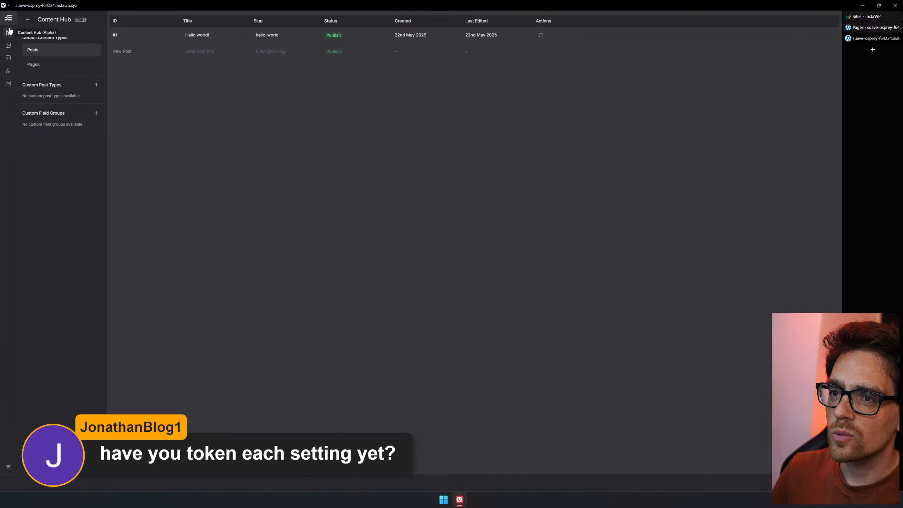
left_click(27, 20)
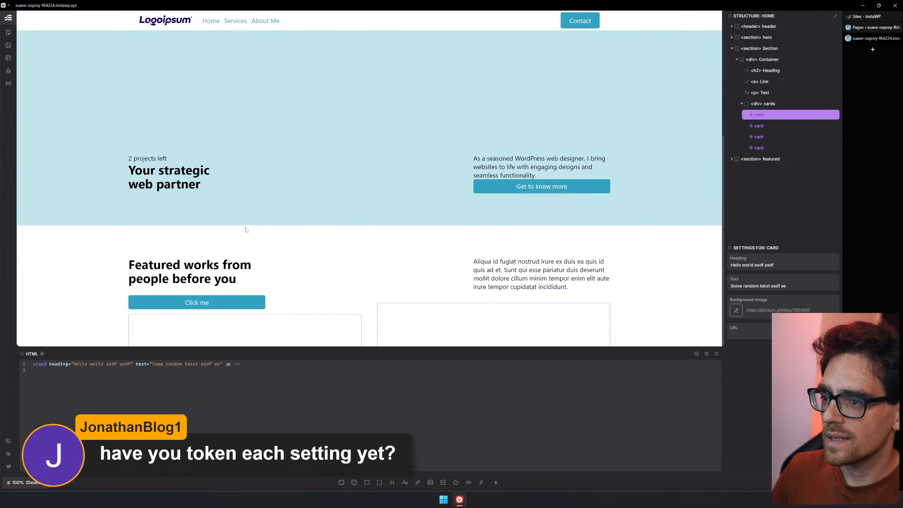
scroll(246, 229, "down", 6)
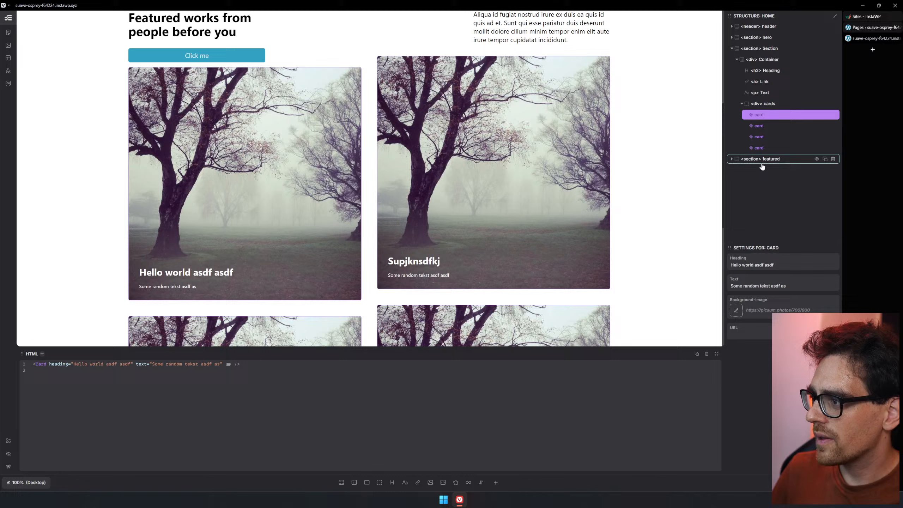
- Reopen the first card's component, examine the card's background, ::before, filter and mask rules in its CSS, and exit the editor
left_click(816, 114)
left_click(816, 115)
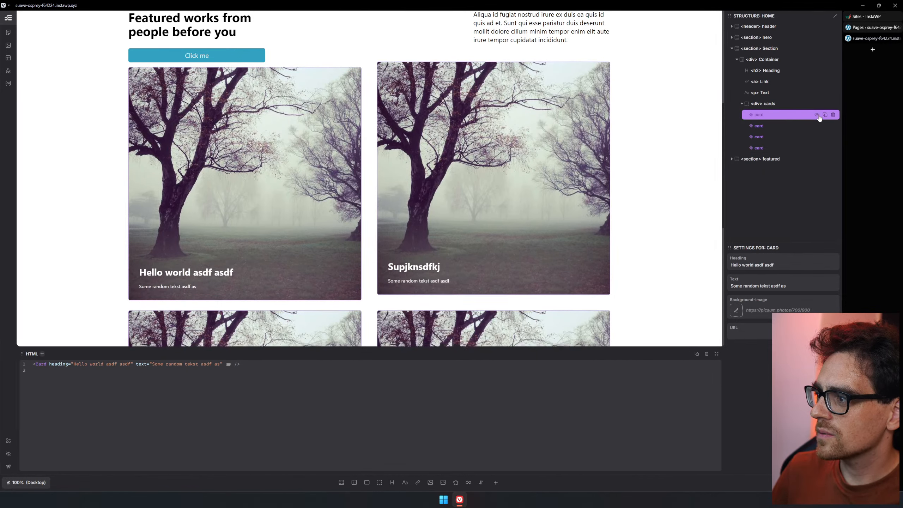
right_click(788, 121)
left_click(778, 141)
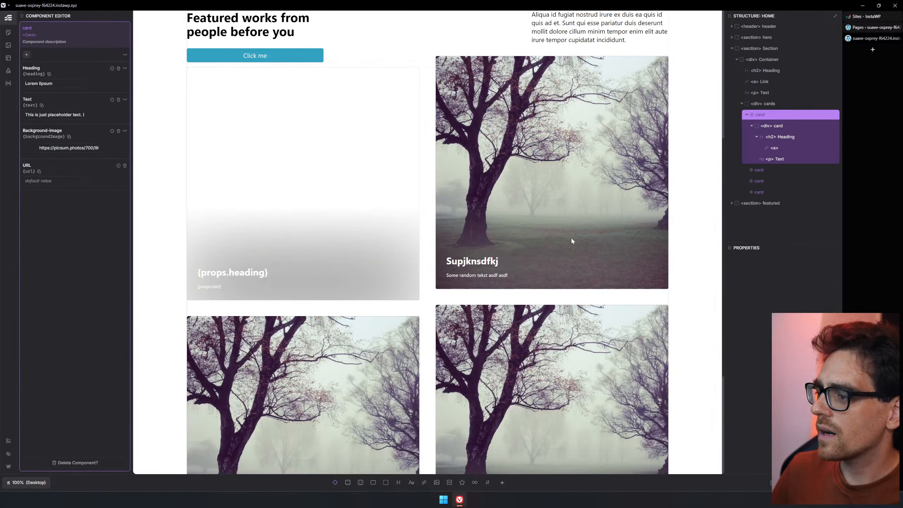
left_click(332, 248)
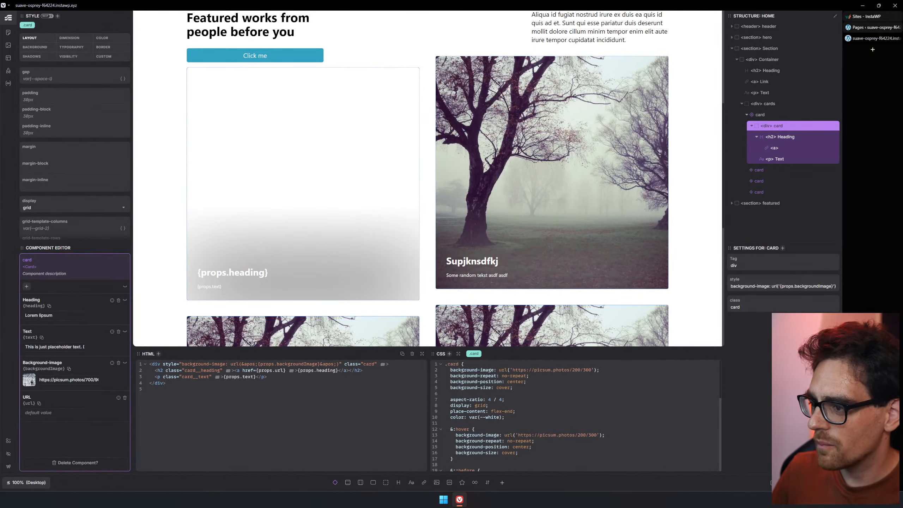
left_click(513, 370)
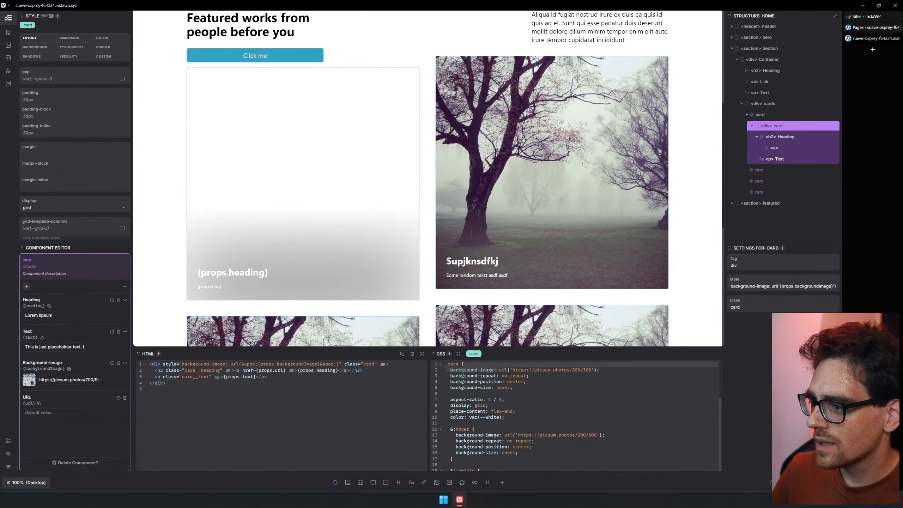
left_click_drag(512, 394, 532, 435)
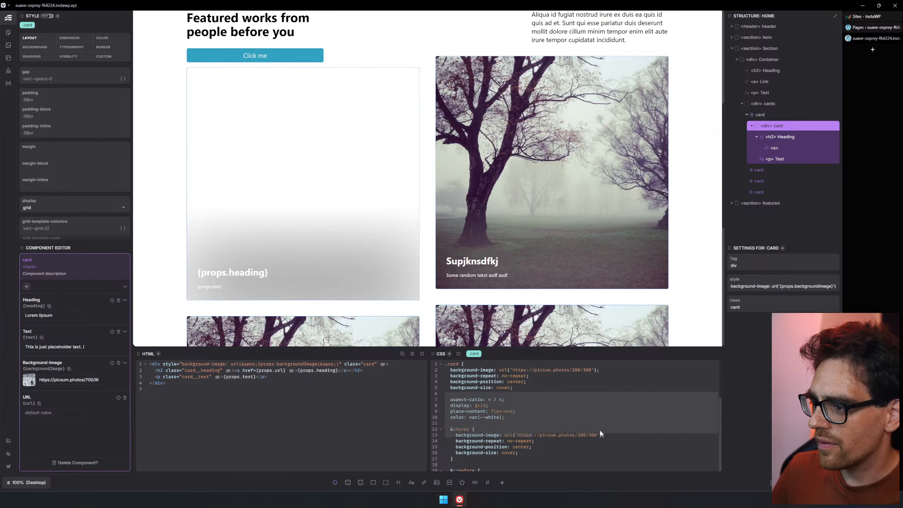
scroll(532, 435, "down", 2)
scroll(532, 434, "up", 1)
scroll(576, 415, "down", 7)
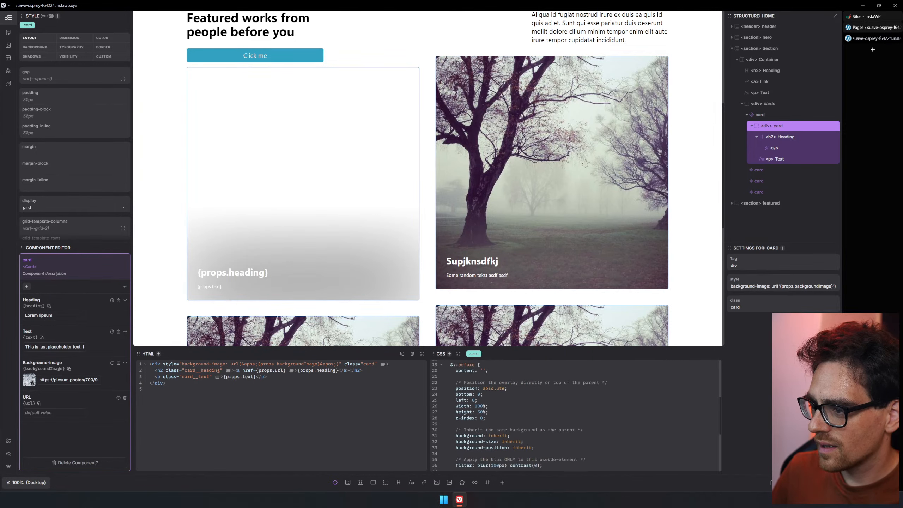
scroll(576, 414, "up", 2)
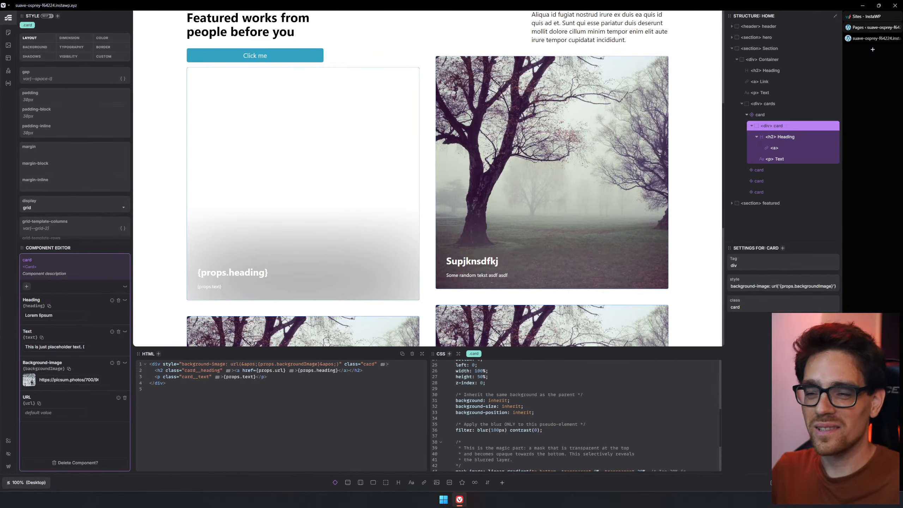
scroll(576, 414, "down", 2)
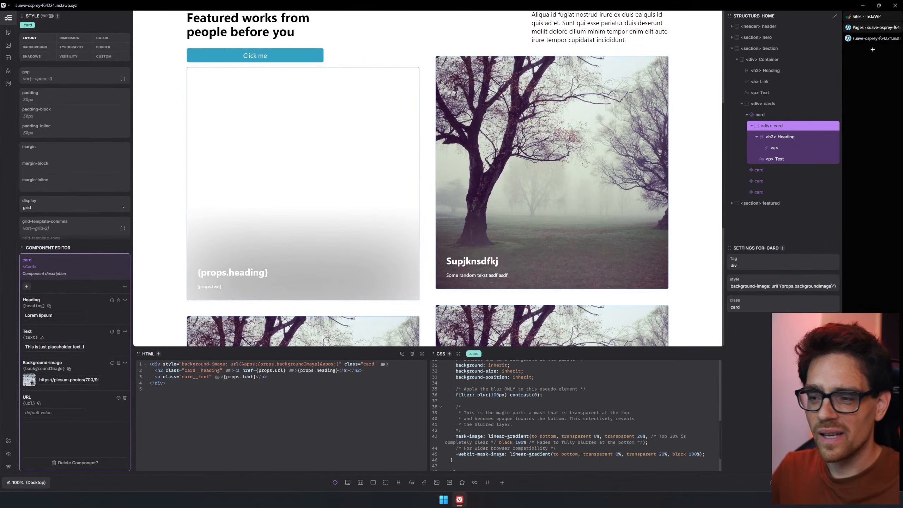
scroll(576, 414, "down", 2)
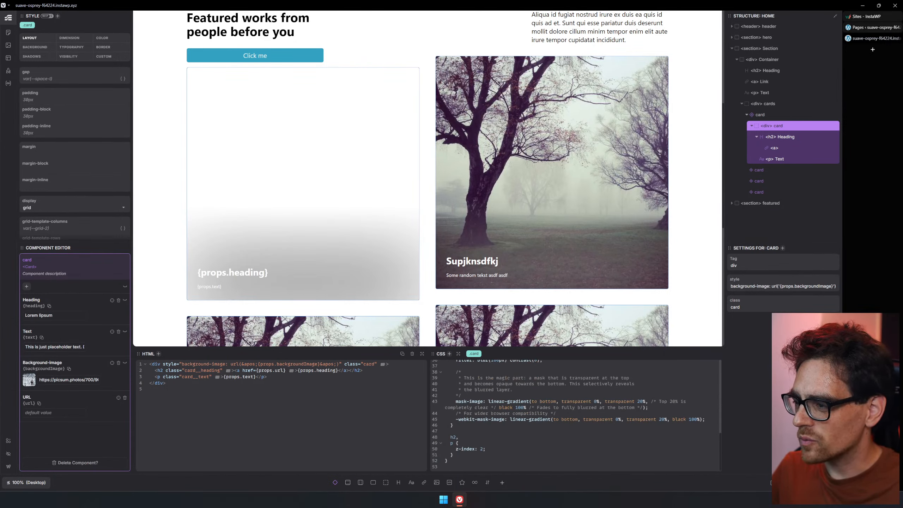
scroll(576, 414, "up", 4)
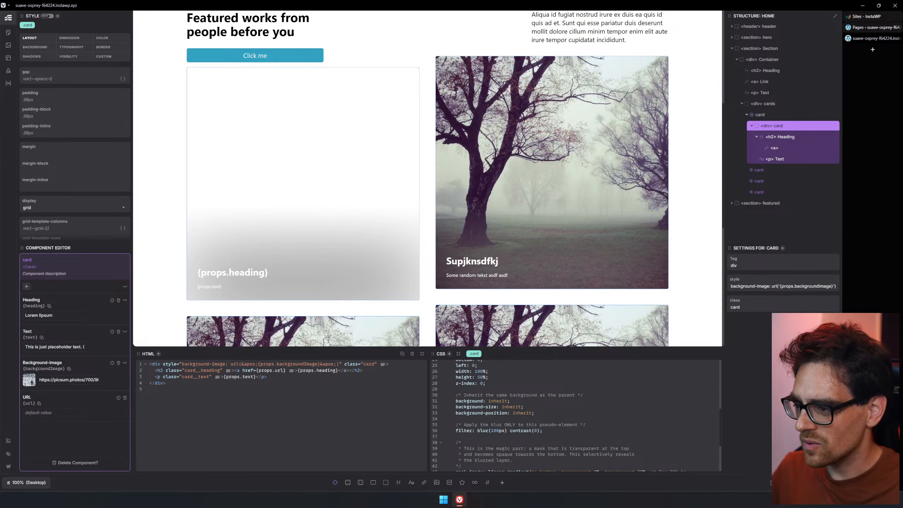
scroll(576, 415, "up", 2)
key("Escape")
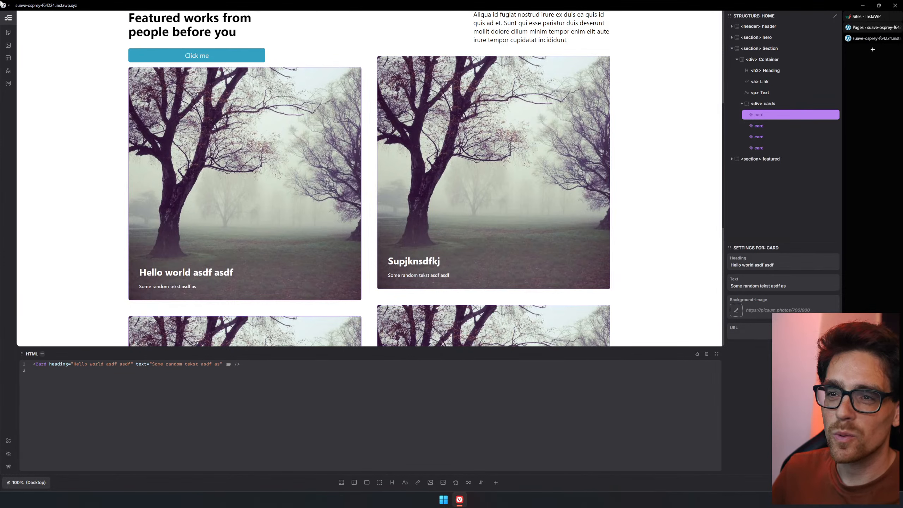
- Create a public, non-hierarchical custom post type in the Content Hub with plural and singular label Portolio and key portolio
left_click(8, 32)
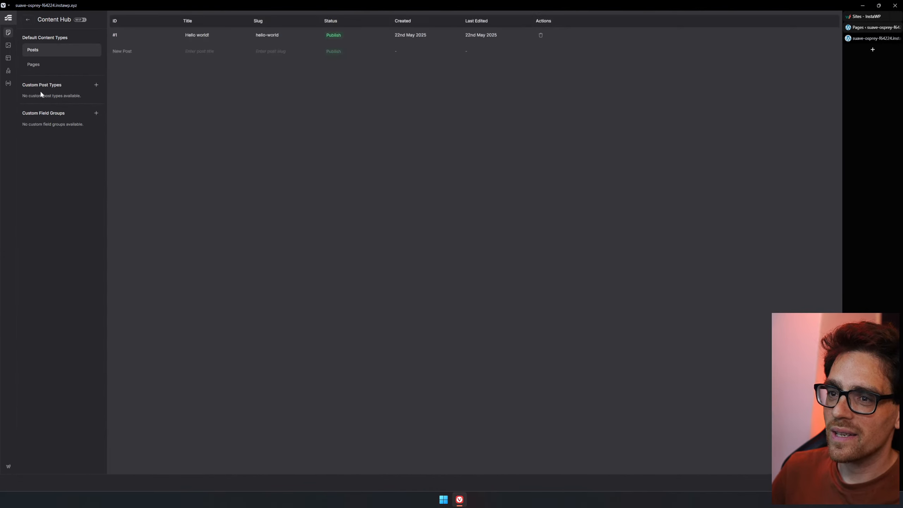
left_click(96, 86)
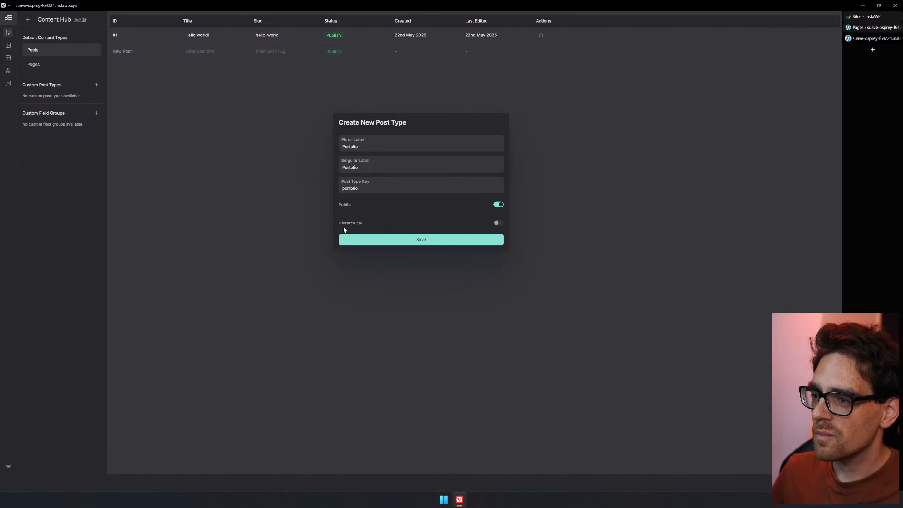
left_click(385, 242)
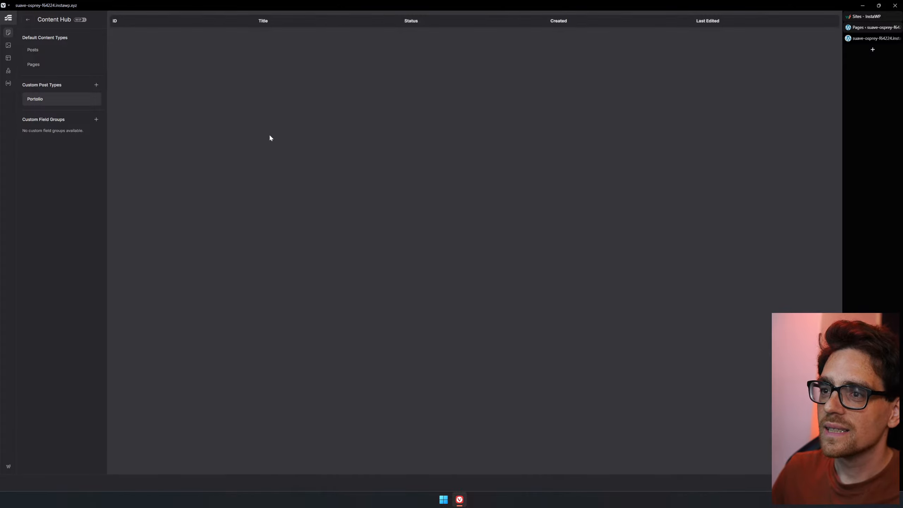
- Create a custom field group labelled Portfolio Fields, correcting the misspelled group label
left_click(95, 120)
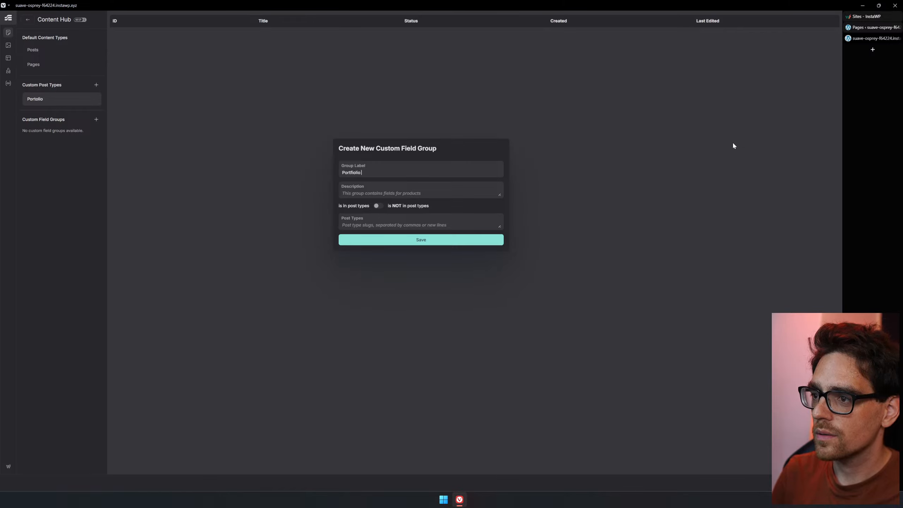
key("BackSpace")
key("BackSpace")
key("BackSpace")
key("BackSpace")
key("BackSpace")
key("BackSpace")
key("BackSpace")
key("BackSpace")
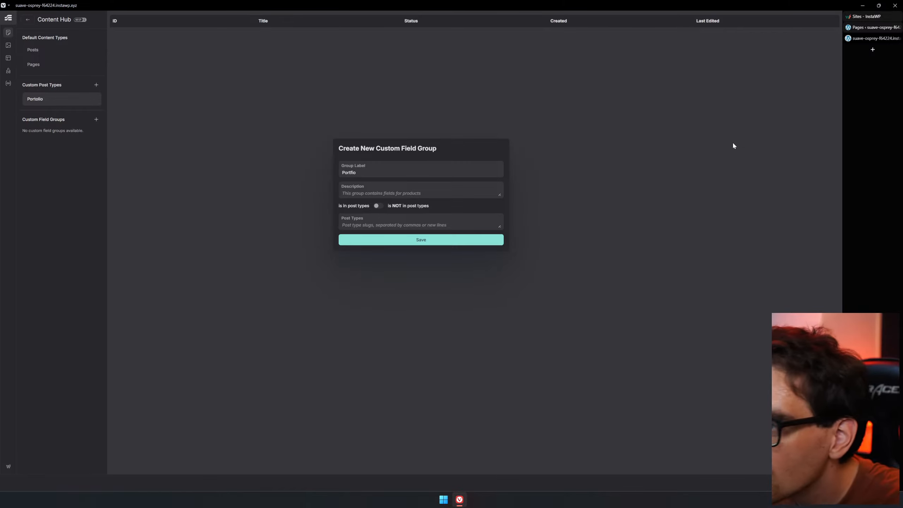
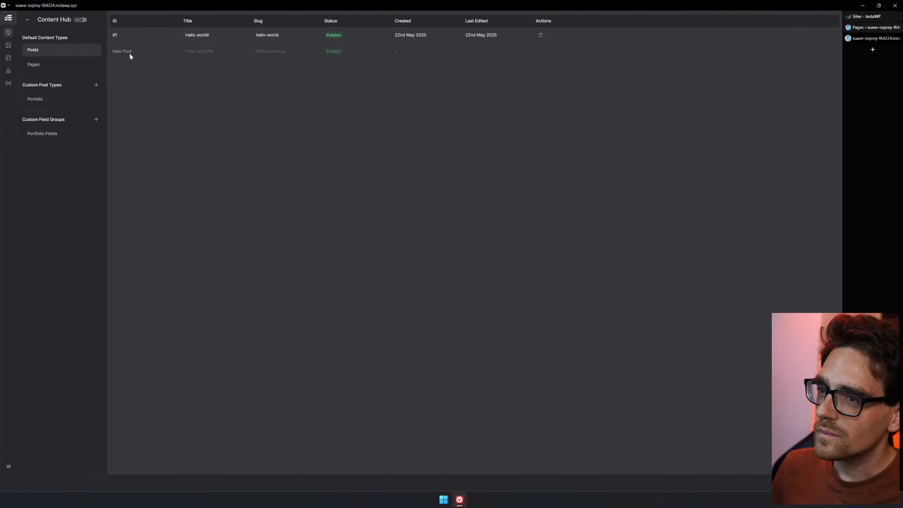
- Create a published post titled Project Name with the slug project-name in the Content Hub's posts list
left_click(215, 51)
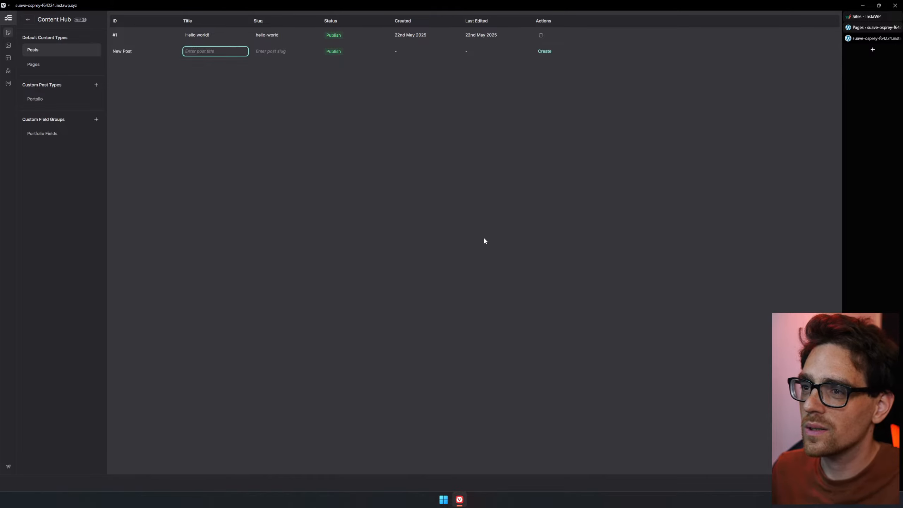
type("POroj")
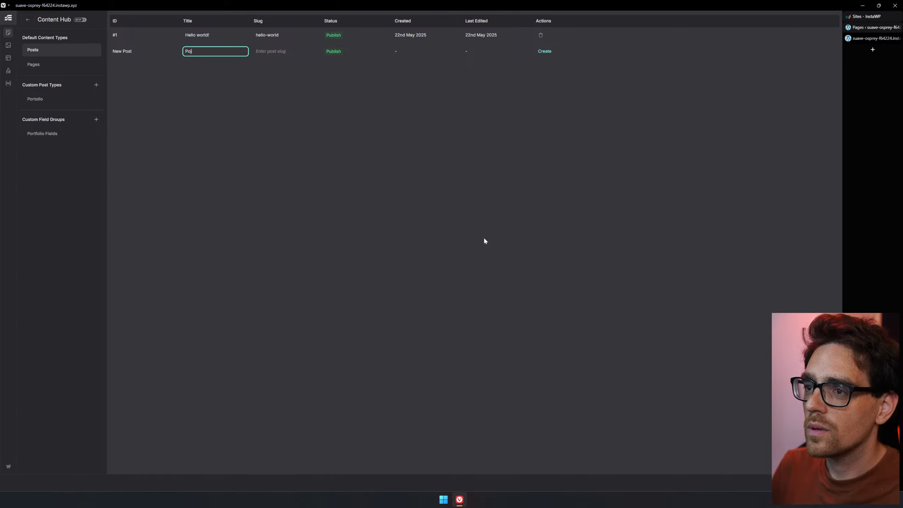
type("roject Name")
key("Tab")
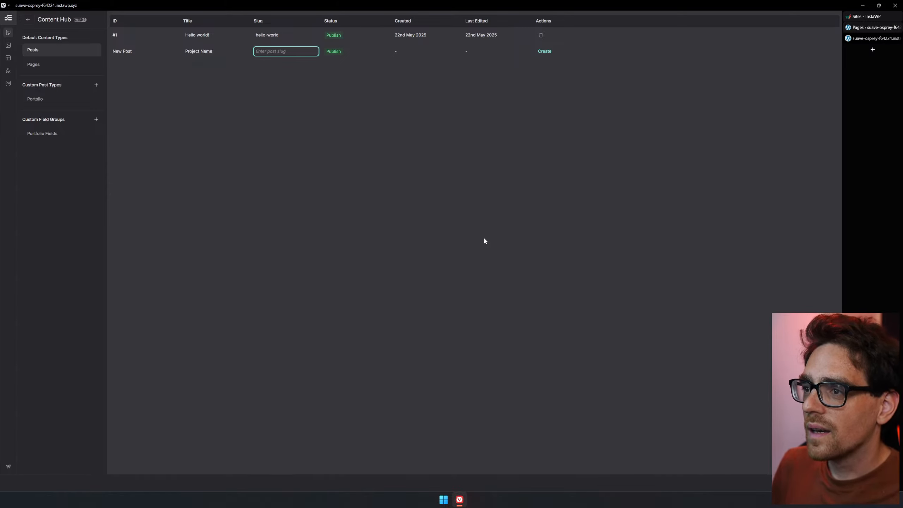
type("project-name")
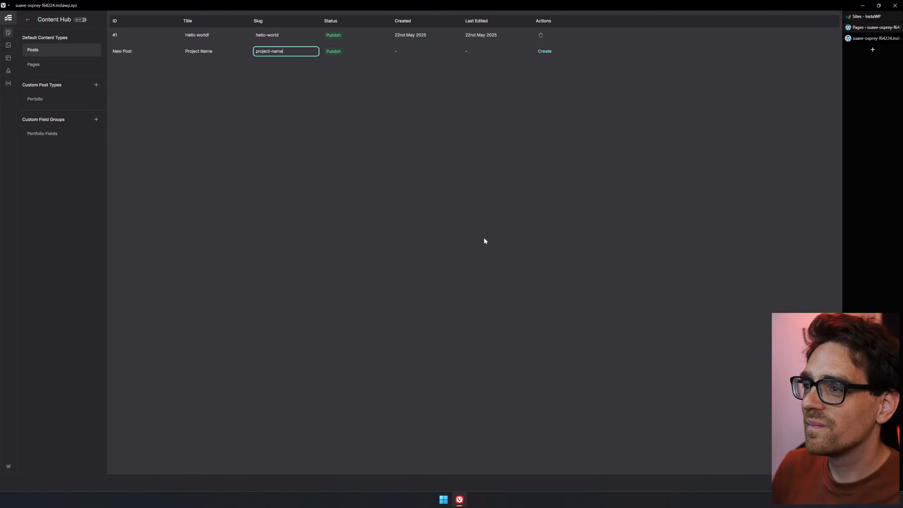
key("Tab")
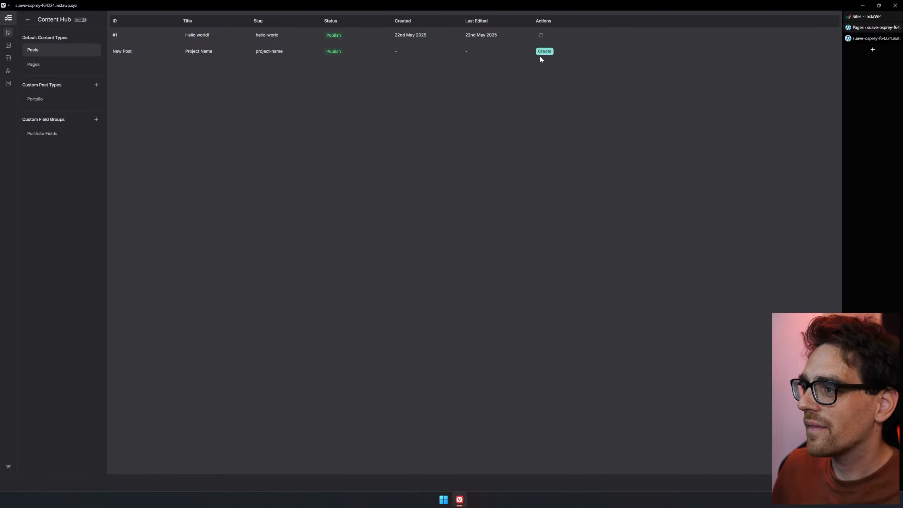
key("Return")
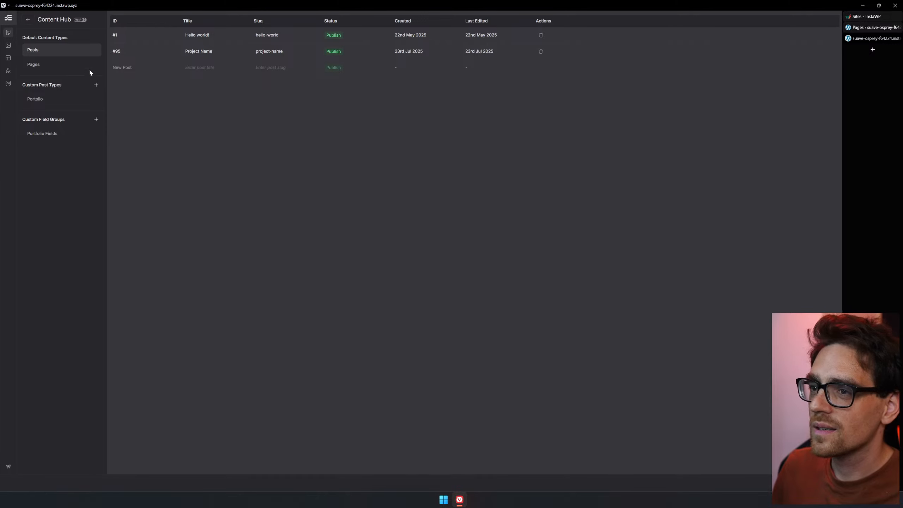
- Leave the Content Hub, switch to the WordPress admin, and start a new post in the Portolio post type
left_click(28, 22)
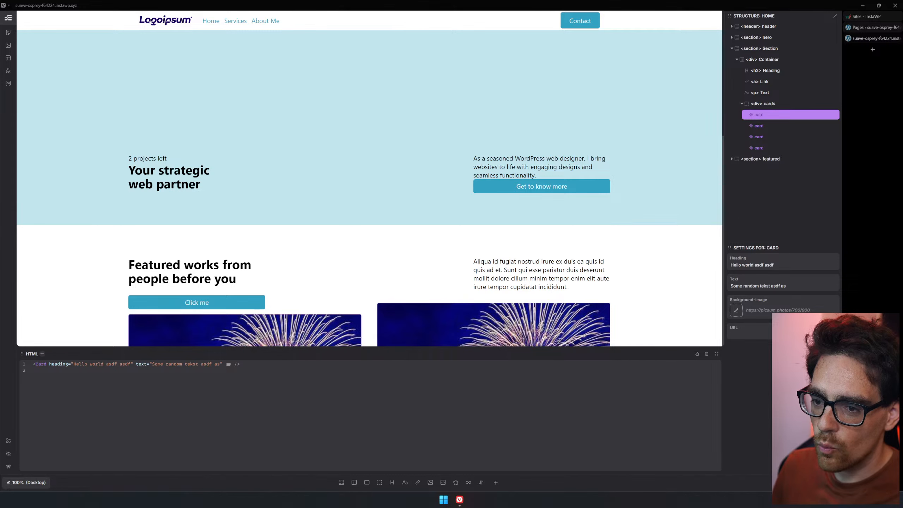
left_click(9, 469)
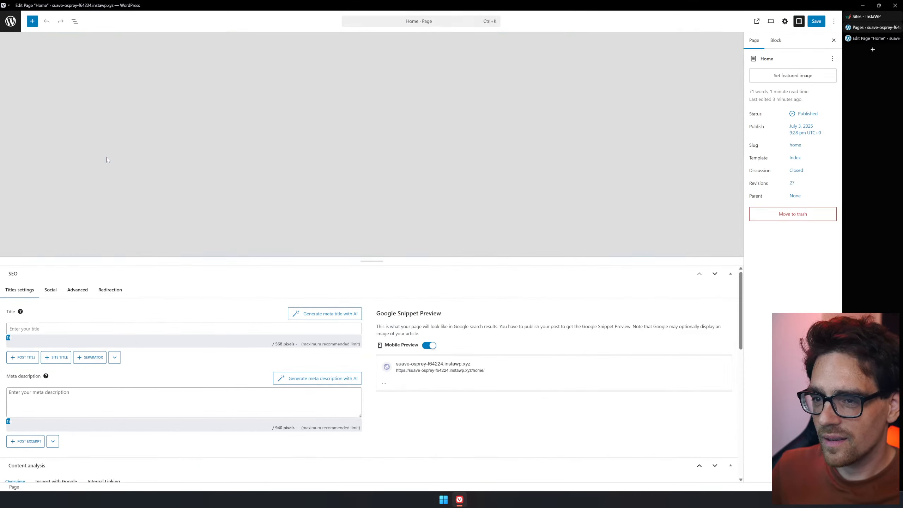
left_click(12, 19)
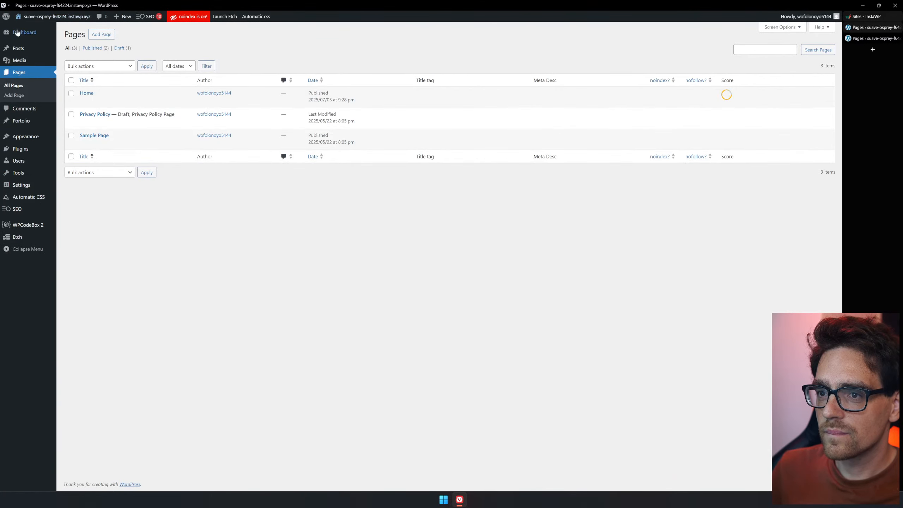
left_click(30, 123)
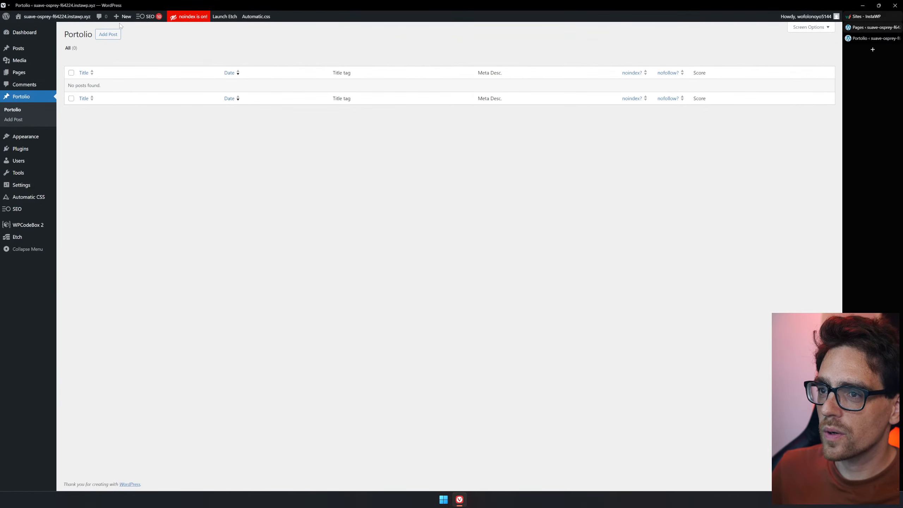
left_click(114, 36)
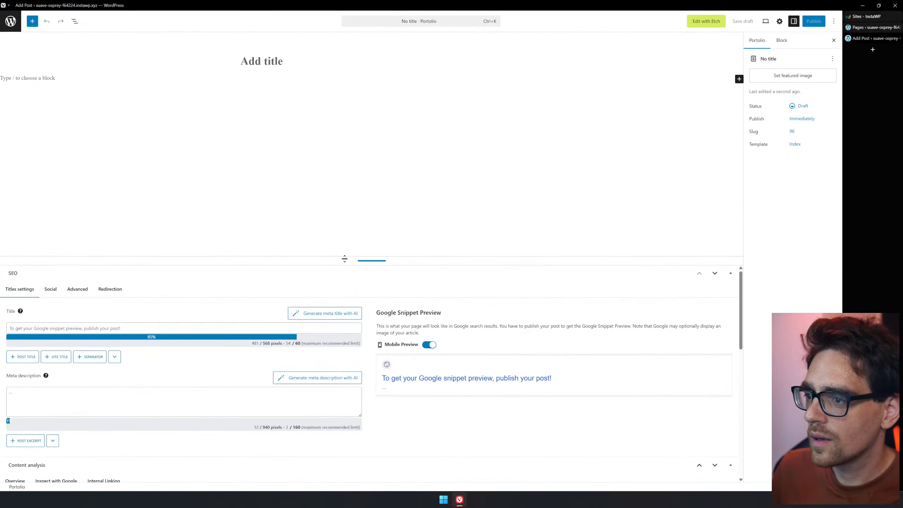
- Look through the settings boxes below the new Portolio post's content for the portfolio custom fields
left_click_drag(345, 258, 357, 109)
scroll(498, 332, "down", 6)
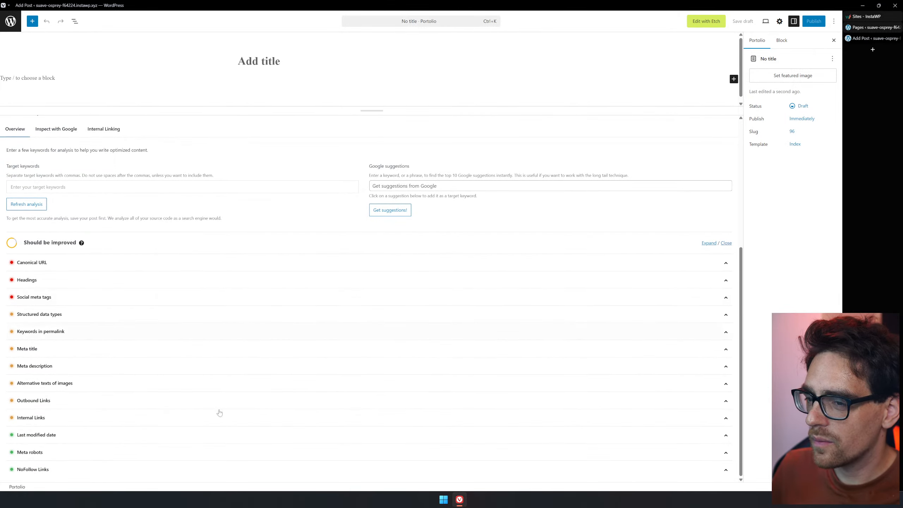
scroll(382, 131, "up", 1)
scroll(381, 132, "up", 5)
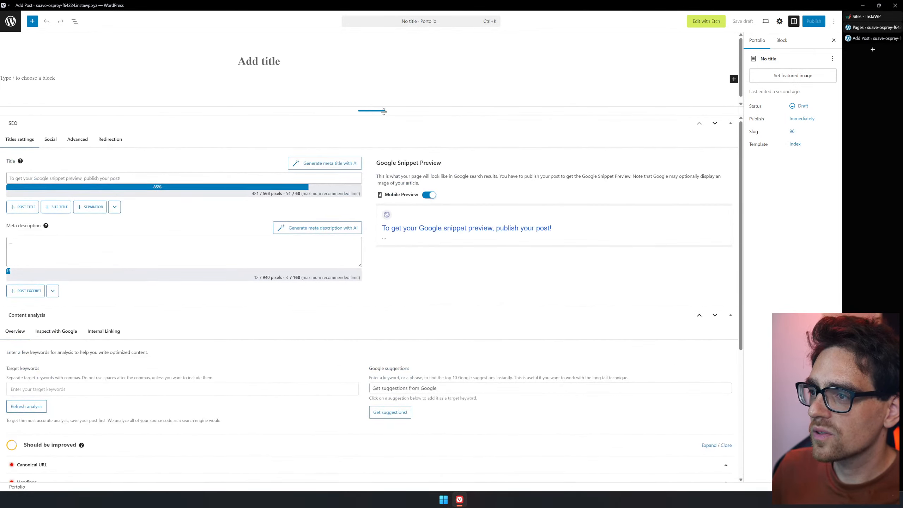
left_click_drag(372, 111, 372, 211)
- Leave the new Portolio post, open the Home page in Etch, and close the two leftover WordPress admin browser tabs
left_click(10, 21)
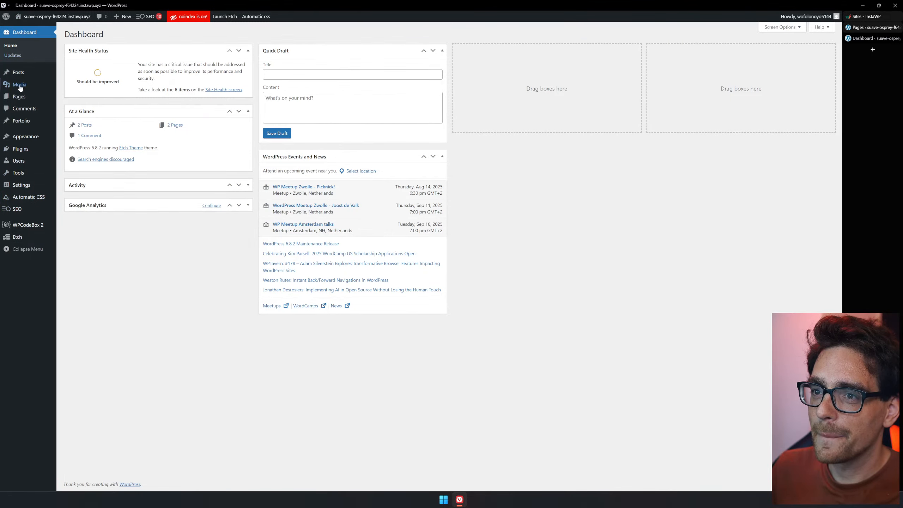
left_click(30, 98)
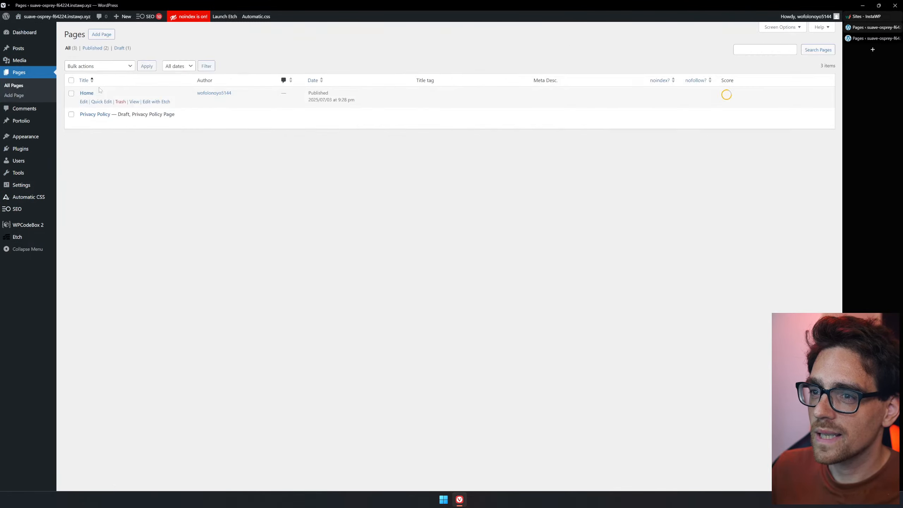
left_click(156, 102)
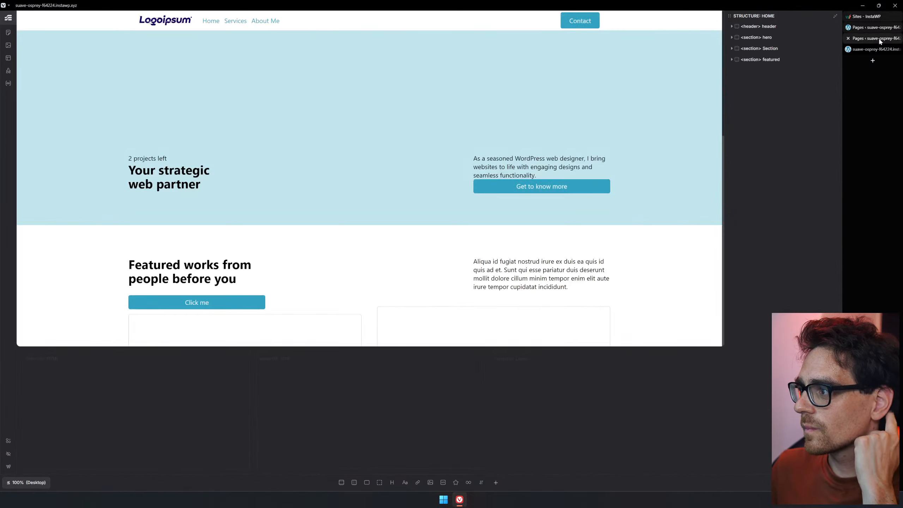
middle_click(880, 38)
middle_click(881, 29)
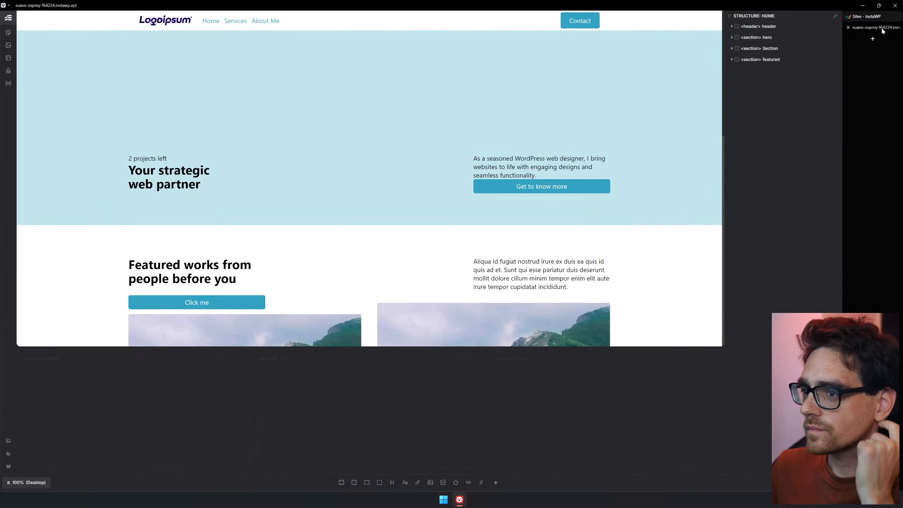
- Inspect the Portolio post type and the Portfolio Fields group in the Content Hub, including the options for creating a field group
left_click(8, 33)
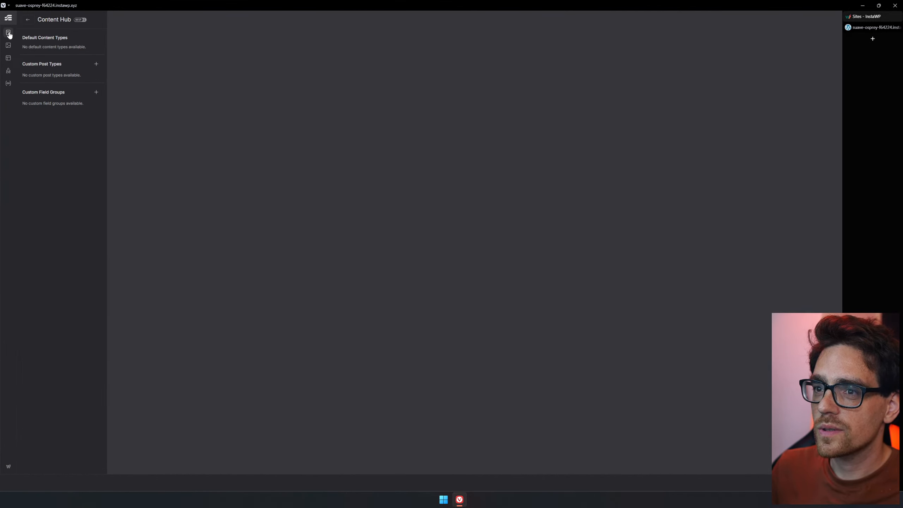
left_click(61, 103)
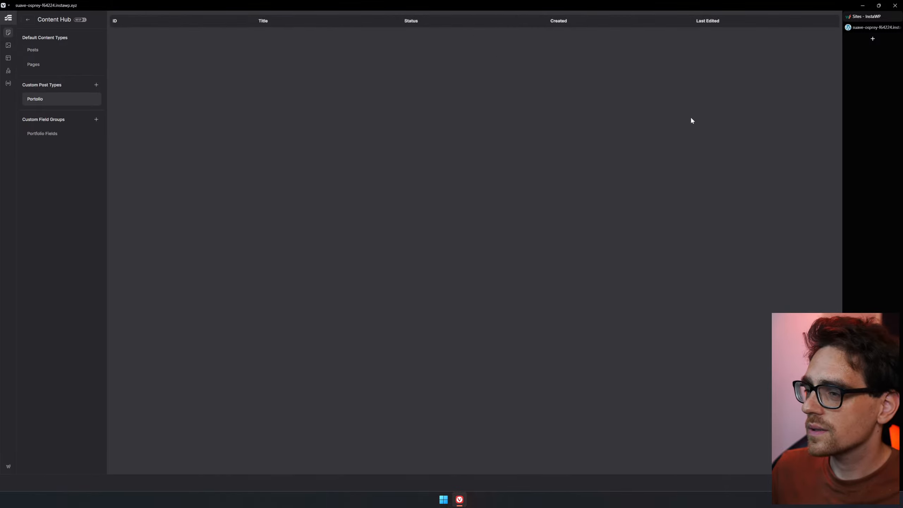
left_click(82, 136)
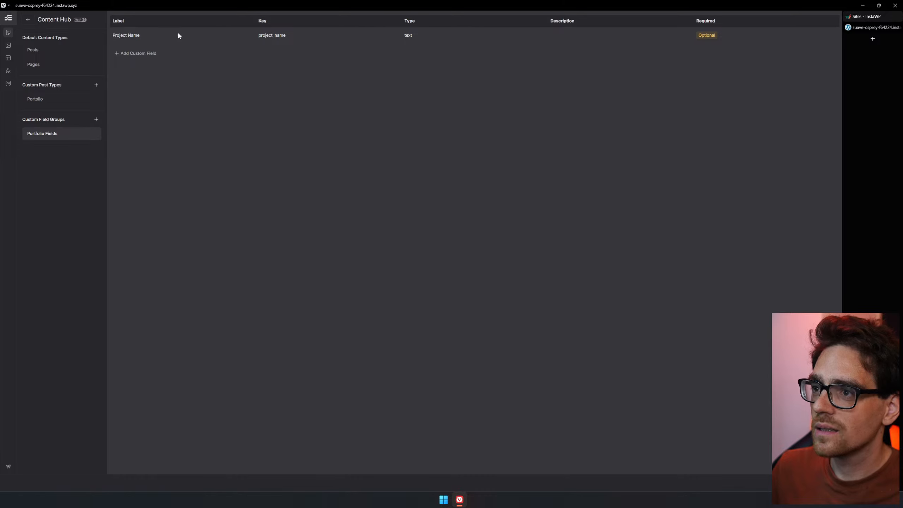
right_click(66, 136)
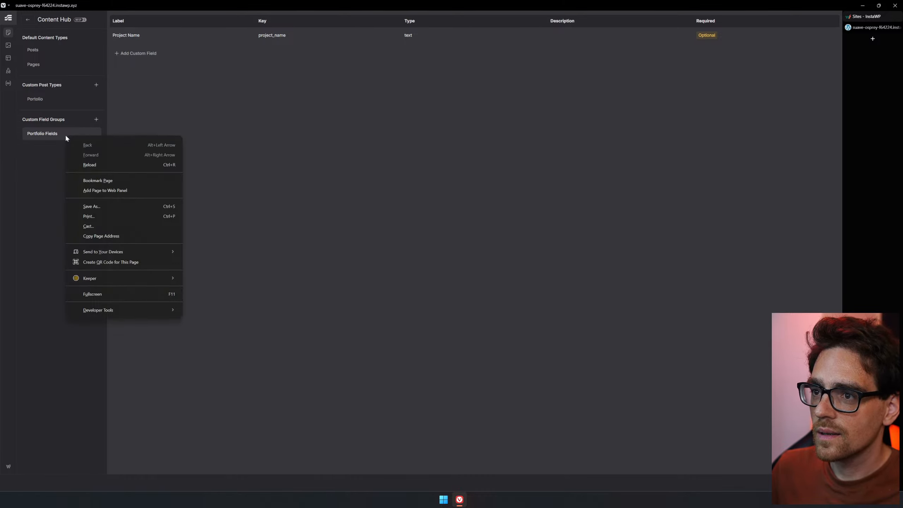
left_click(206, 125)
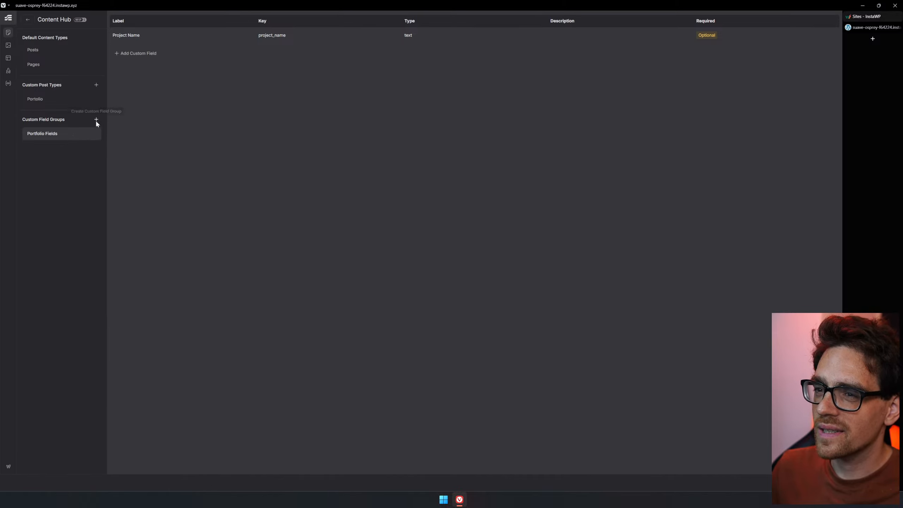
left_click(96, 120)
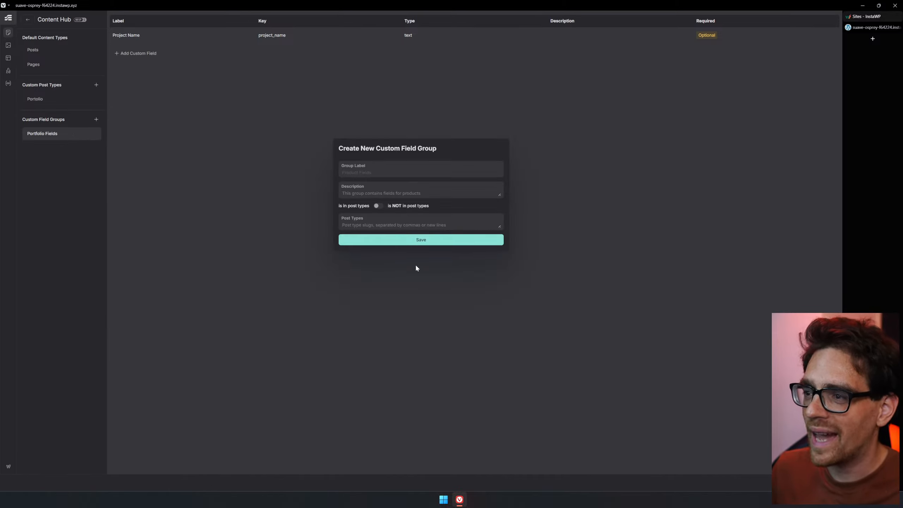
key("Escape")
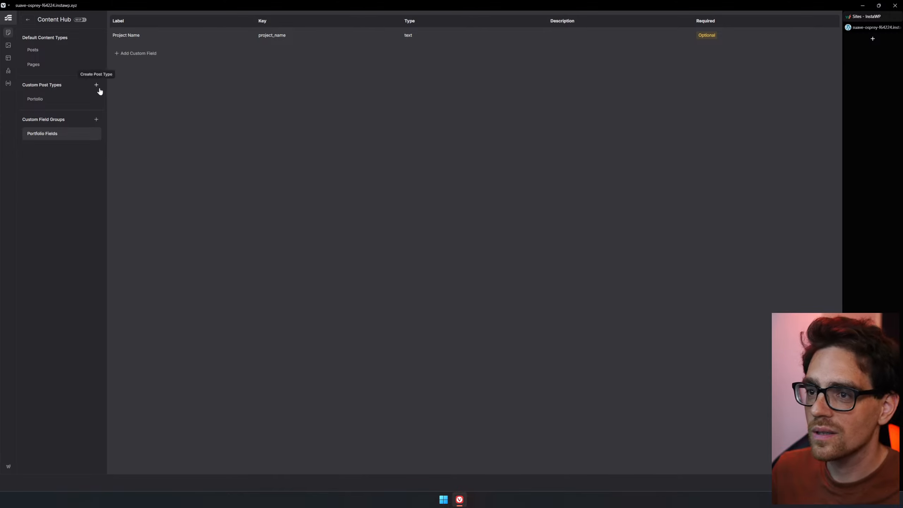
- Create a published post titled Another Project with the slug another-project in the Content Hub's posts list
left_click(44, 51)
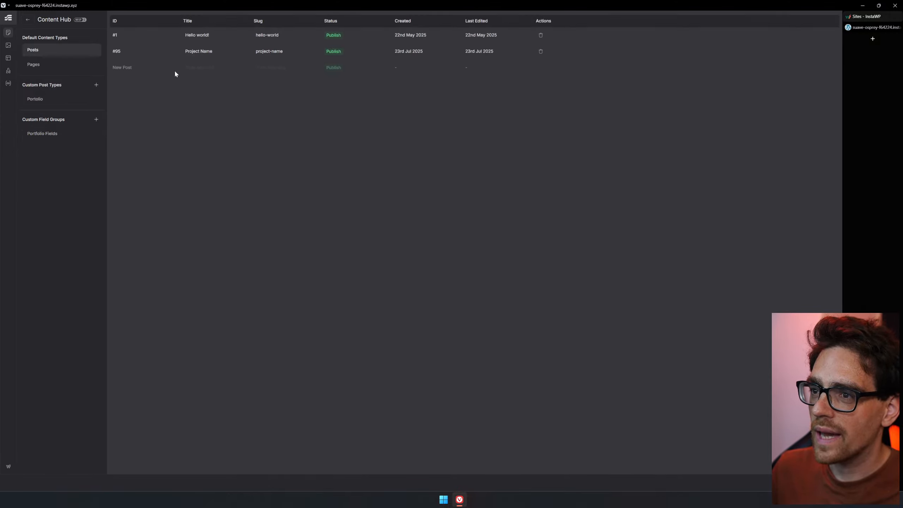
type("Another Project")
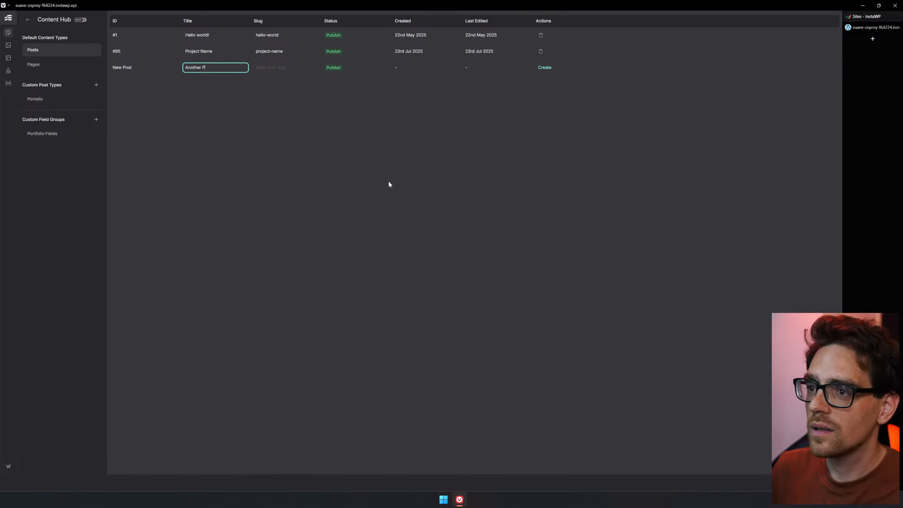
key("Tab")
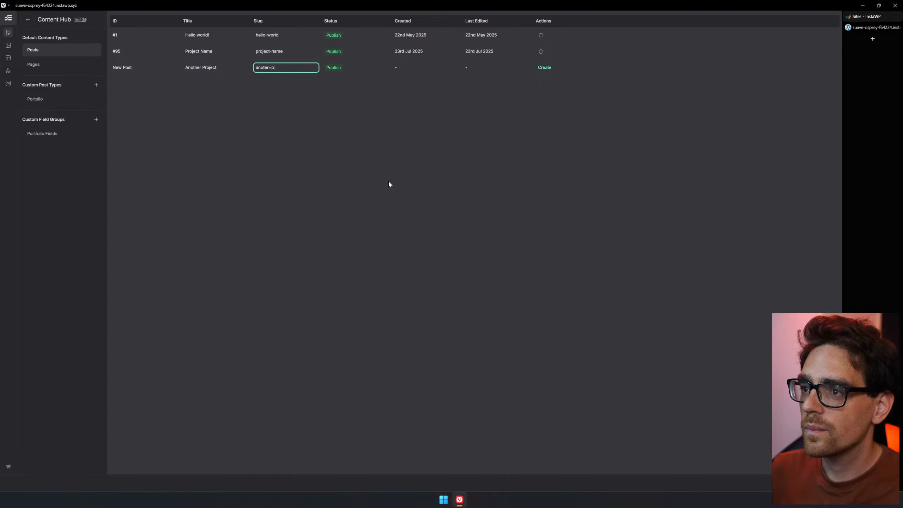
type("anoter=p")
key("ctrl+a")
type("a")
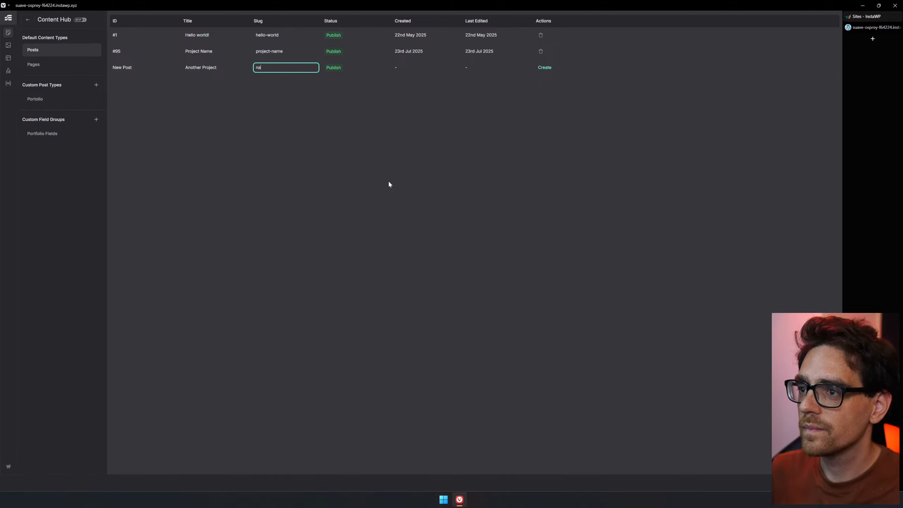
type("nother-pr")
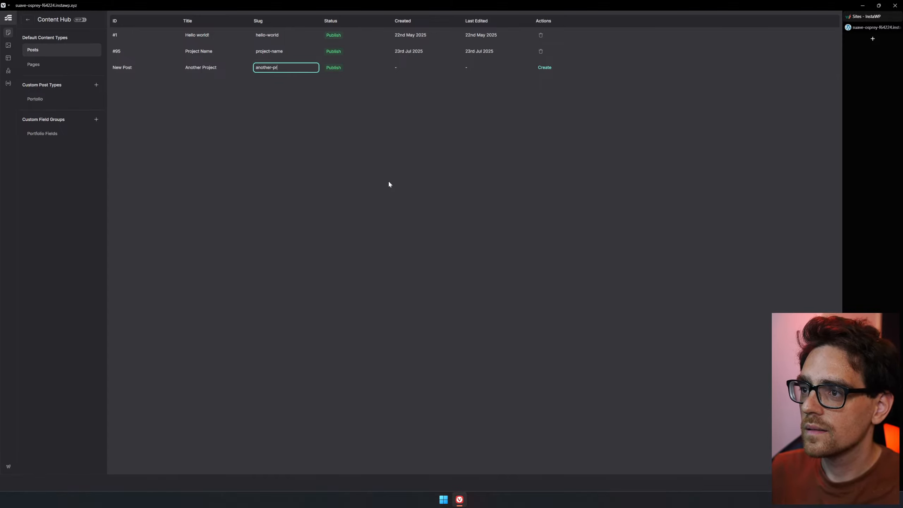
type("oject")
key("Tab")
left_click(541, 69)
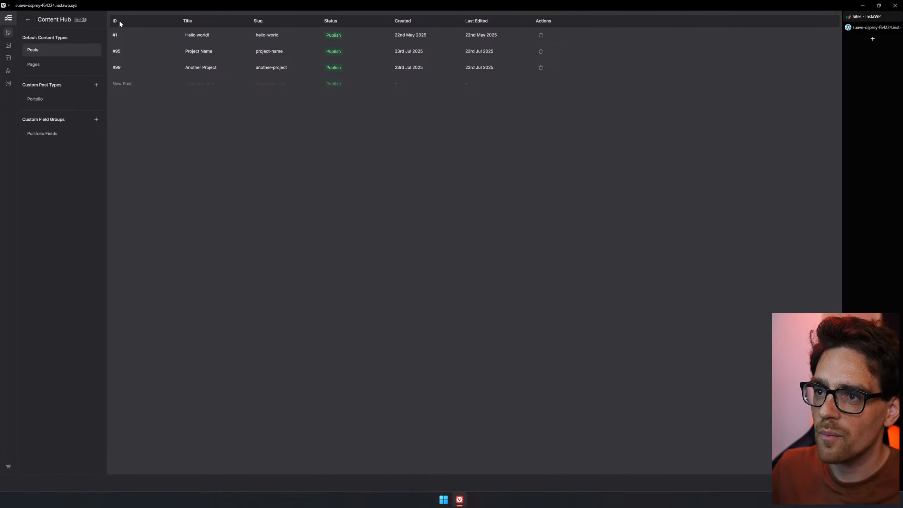
- Return to the Home page layout, add a recent-posts loop inside the cards container, and nest the first card in it
left_click(27, 20)
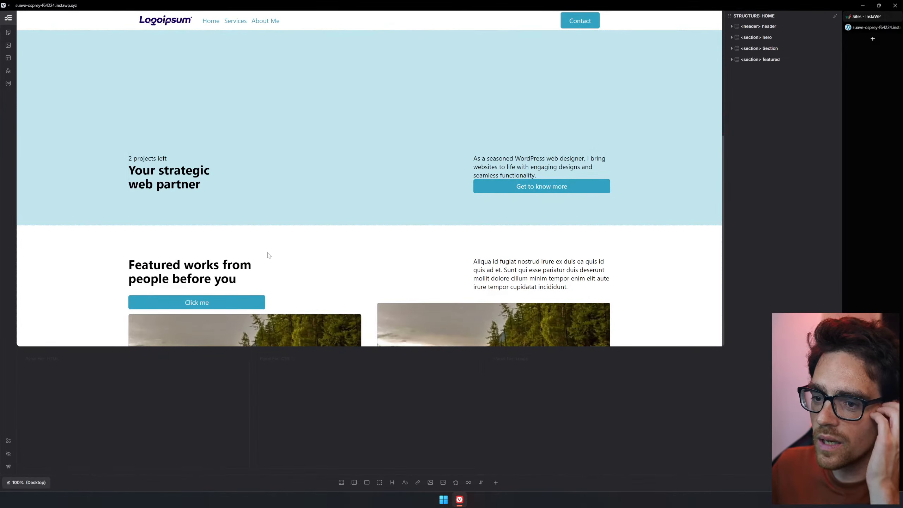
scroll(268, 256, "down", 6)
left_click(314, 213)
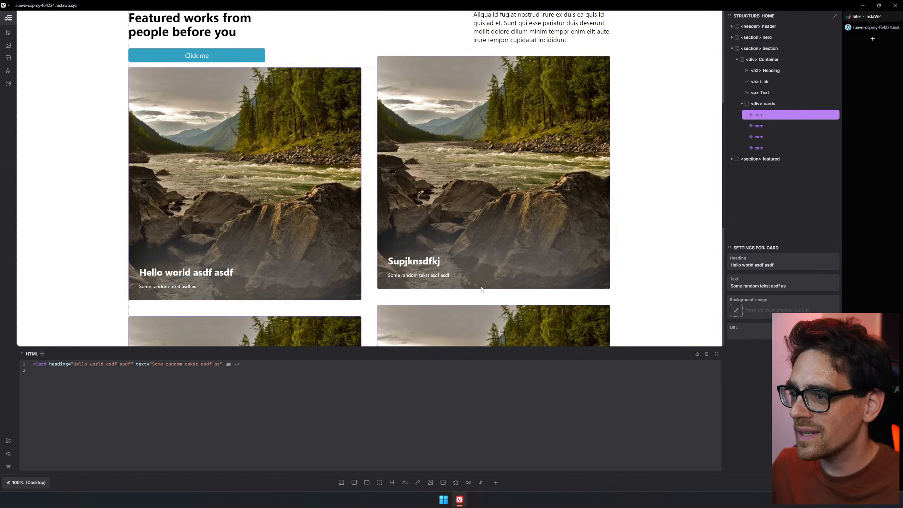
left_click(468, 483)
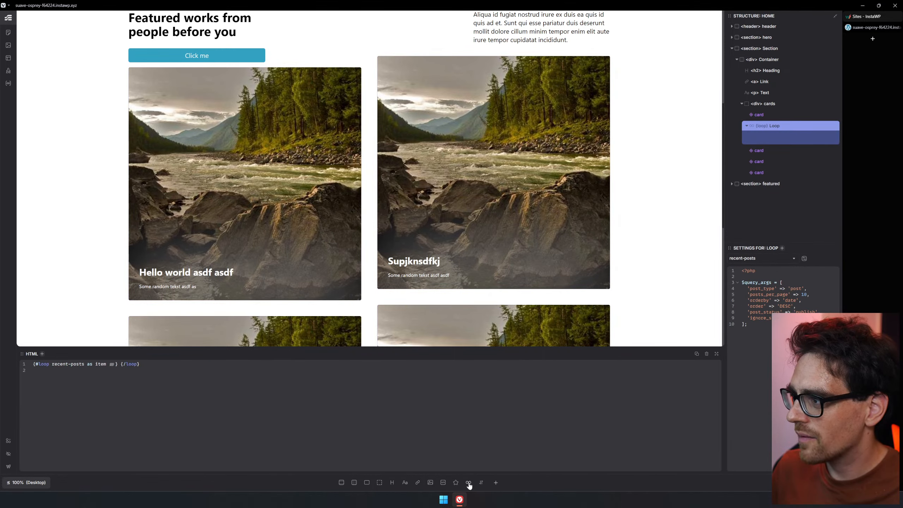
right_click(762, 118)
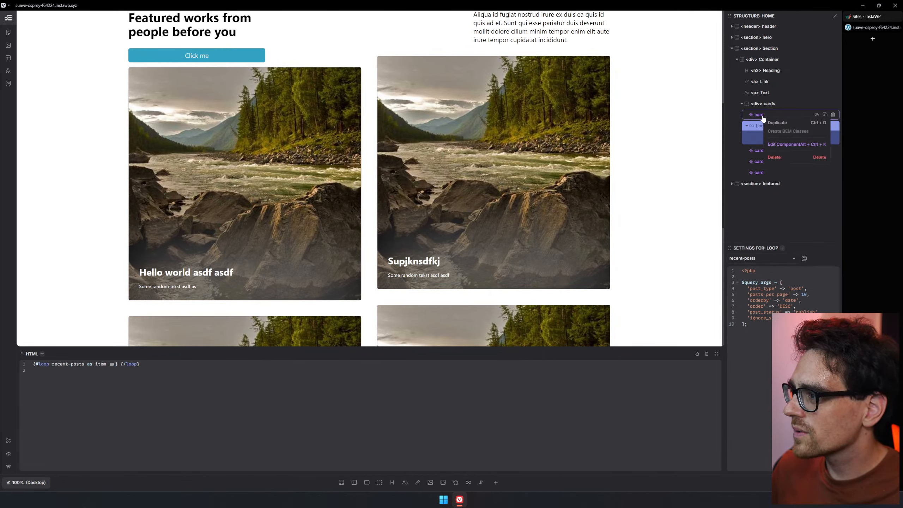
mouse_move(763, 118)
left_mouse_down()
mouse_move(779, 115)
mouse_move(780, 136)
mouse_move(782, 120)
mouse_move(770, 121)
mouse_move(771, 112)
mouse_move(764, 125)
left_mouse_up()
left_click(767, 129)
left_click(763, 117)
left_click(764, 125)
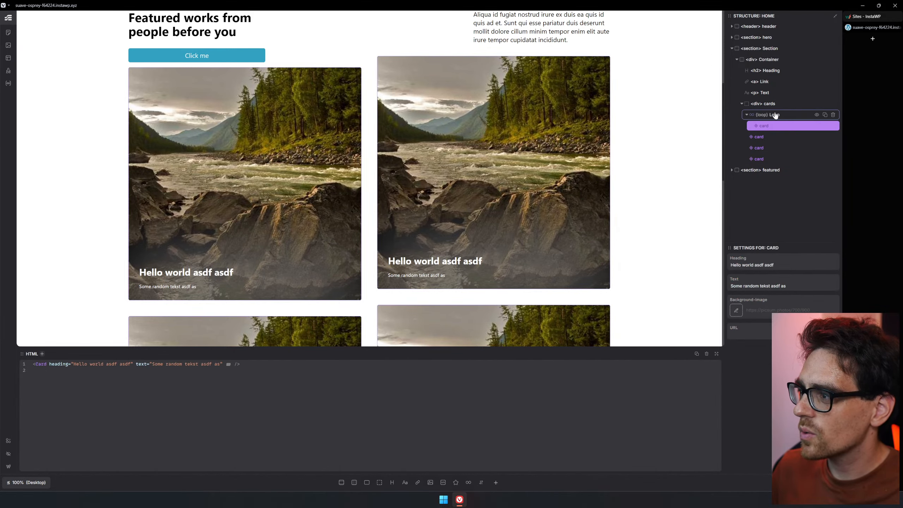
- Examine the loop's query arguments and the recent-posts output preview in the Loop Manager
left_click(772, 115)
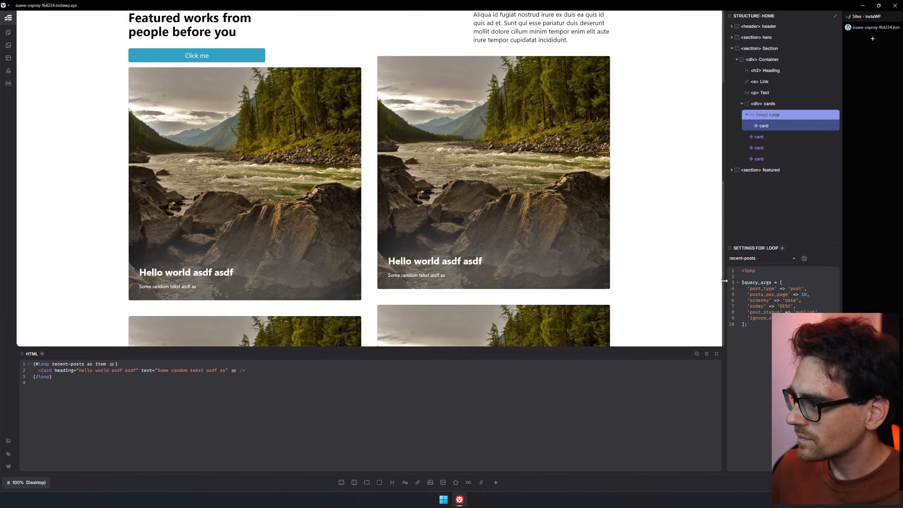
left_click_drag(725, 284, 635, 284)
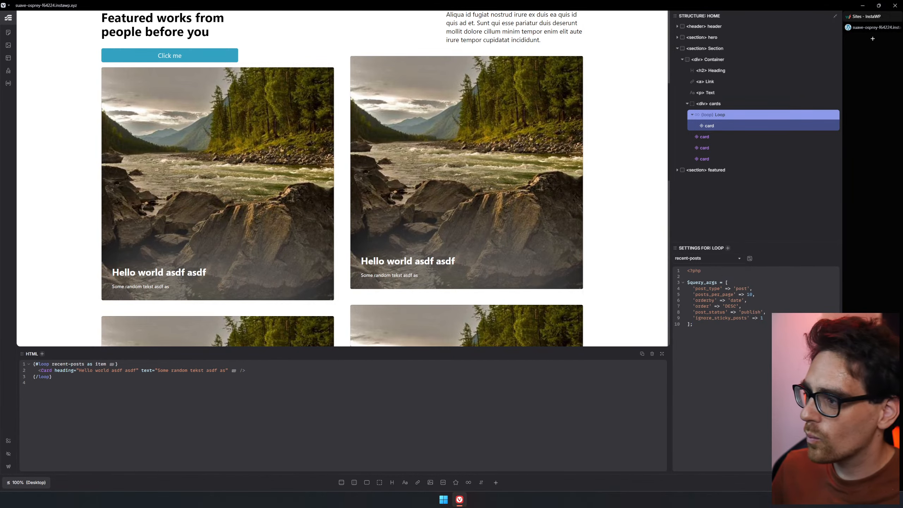
left_click(751, 259)
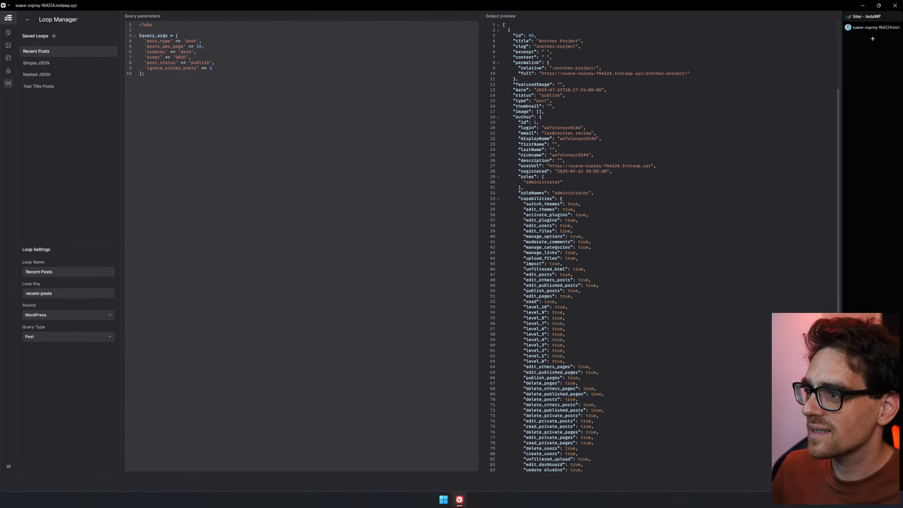
left_click(27, 20)
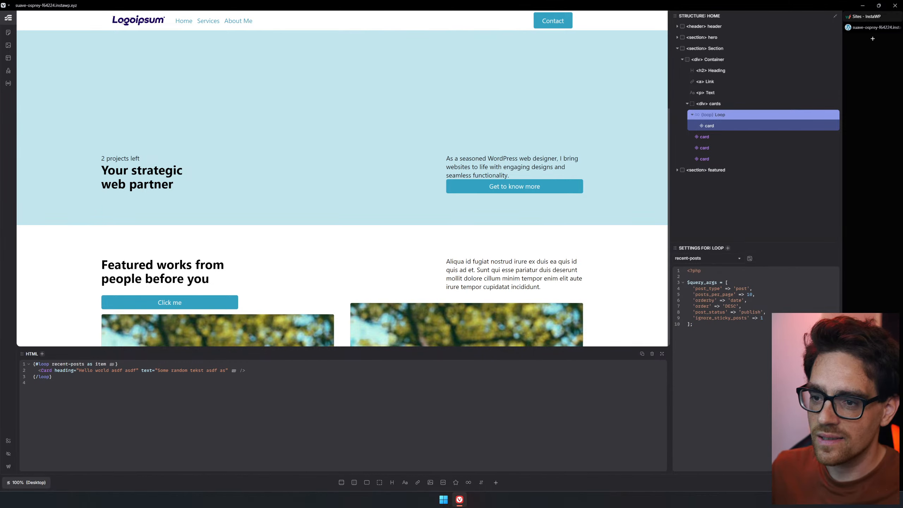
- Delete the three static cards outside the loop so only the looped card remains in the cards container
scroll(182, 115, "down", 3)
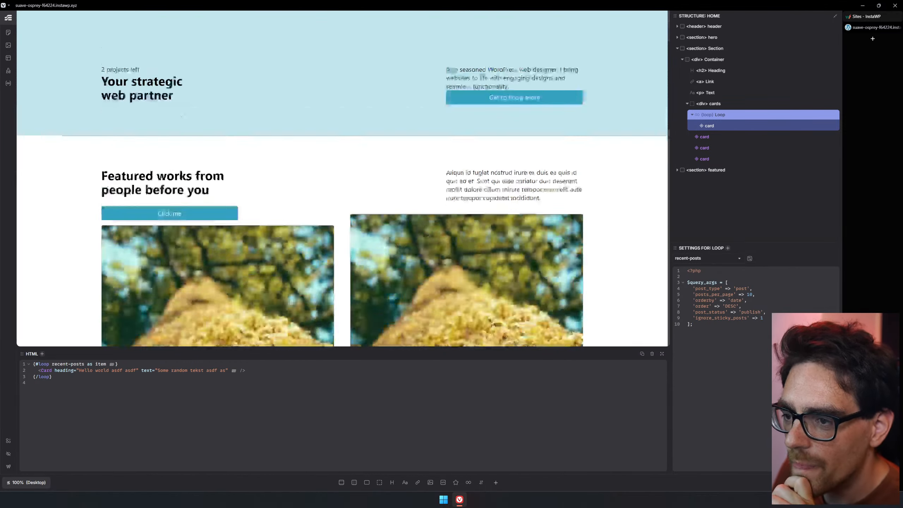
scroll(181, 115, "down", 10)
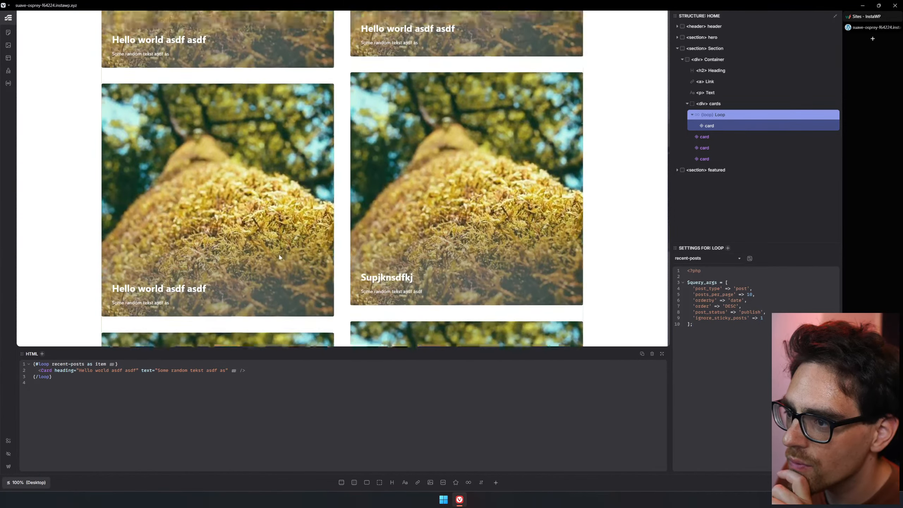
left_click(724, 140)
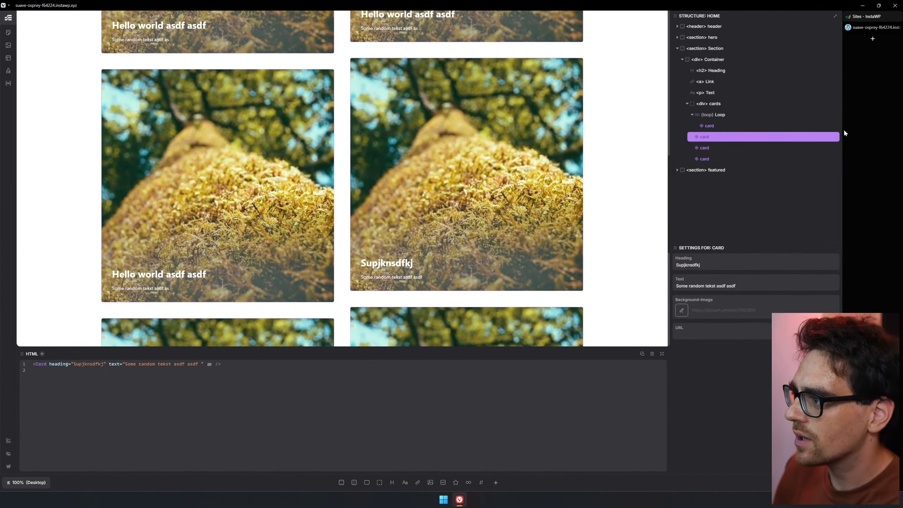
left_click(833, 138)
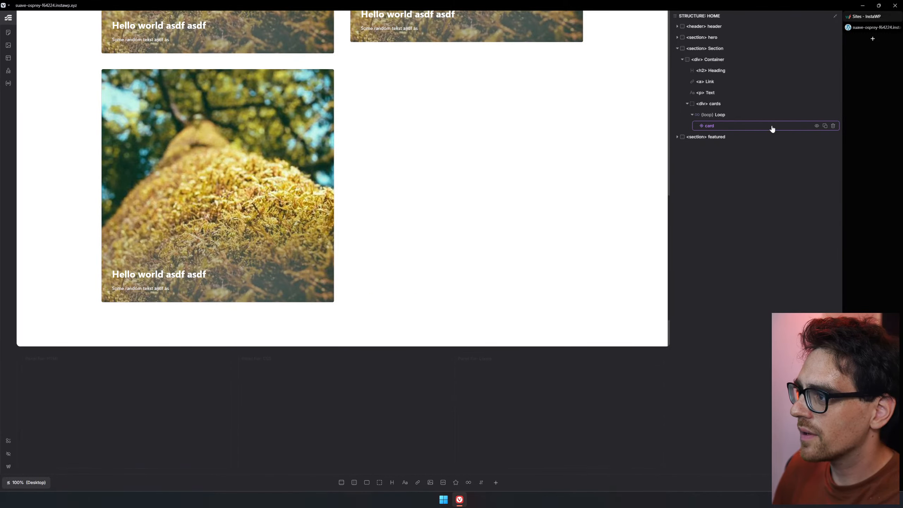
- Review the looped card's heading property and the recent-posts loop's query settings
scroll(664, 126, "up", 5)
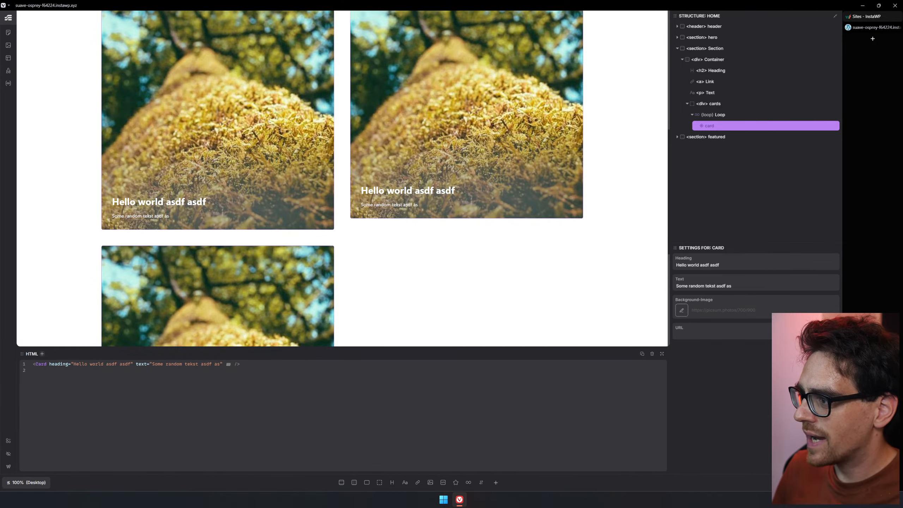
triple_click(693, 265)
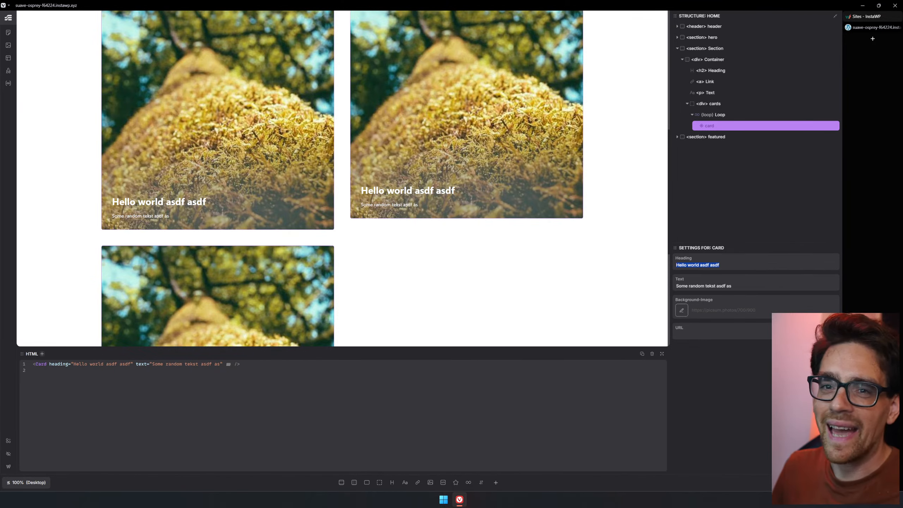
left_click(737, 116)
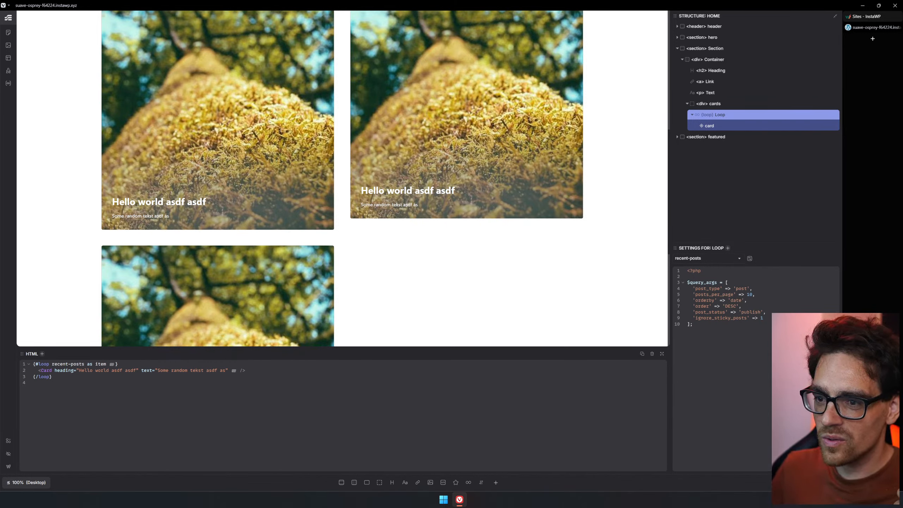
- Rename the recent-posts loop's item variable to post in the HTML code
left_click(738, 258)
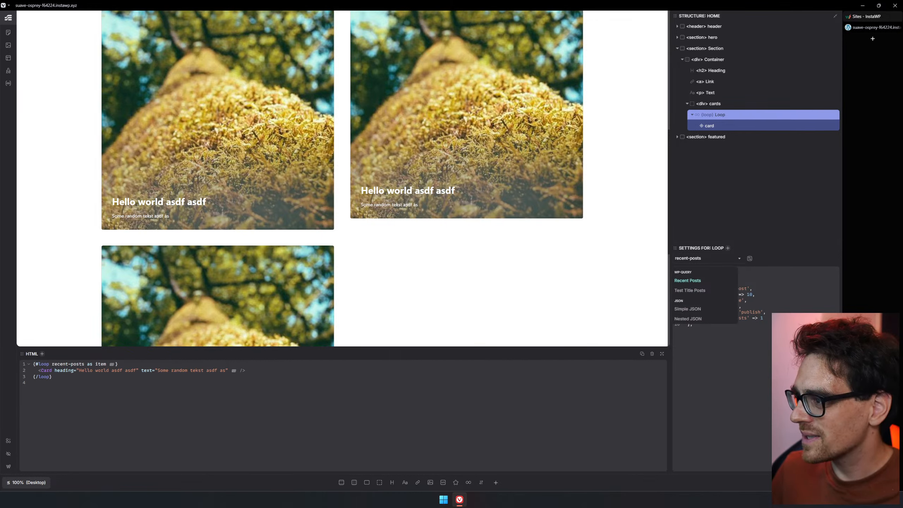
left_click(722, 340)
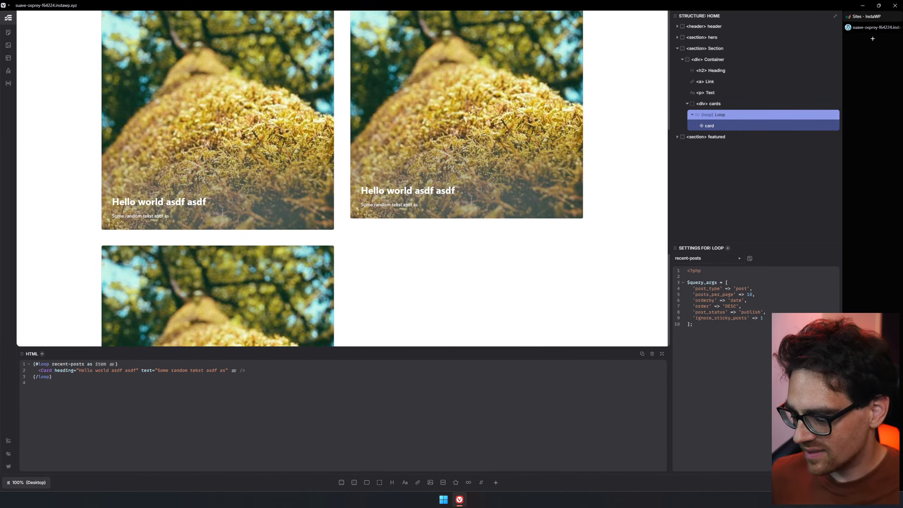
type("post")
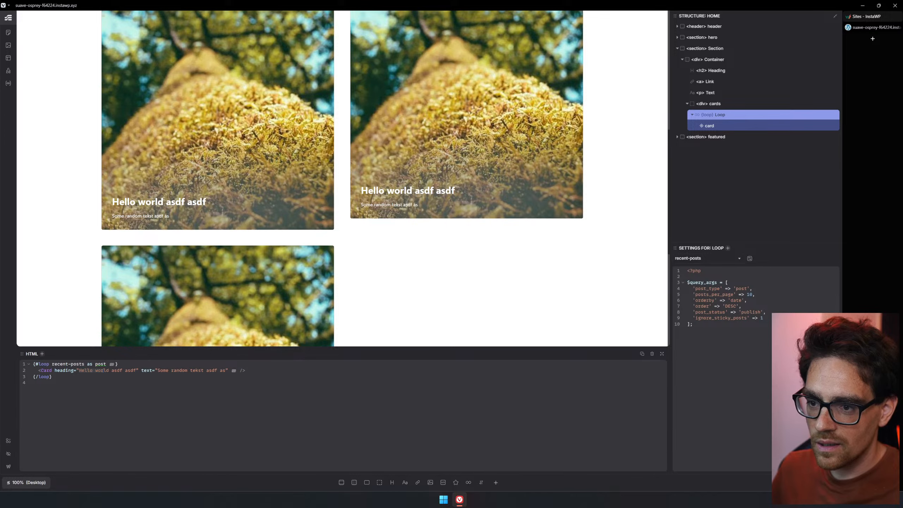
- Replace the looped card's static heading with the dynamic value {post.title} in the HTML code
left_click_drag(102, 370, 137, 371)
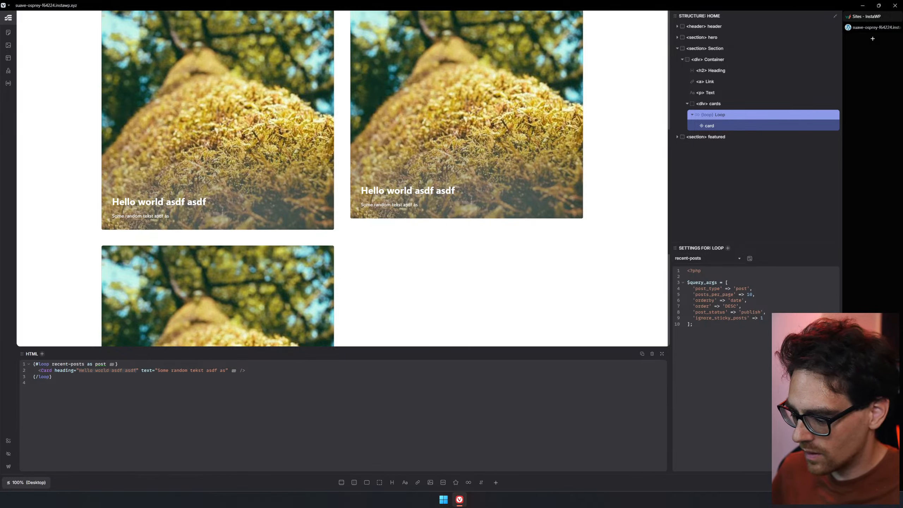
type("{")
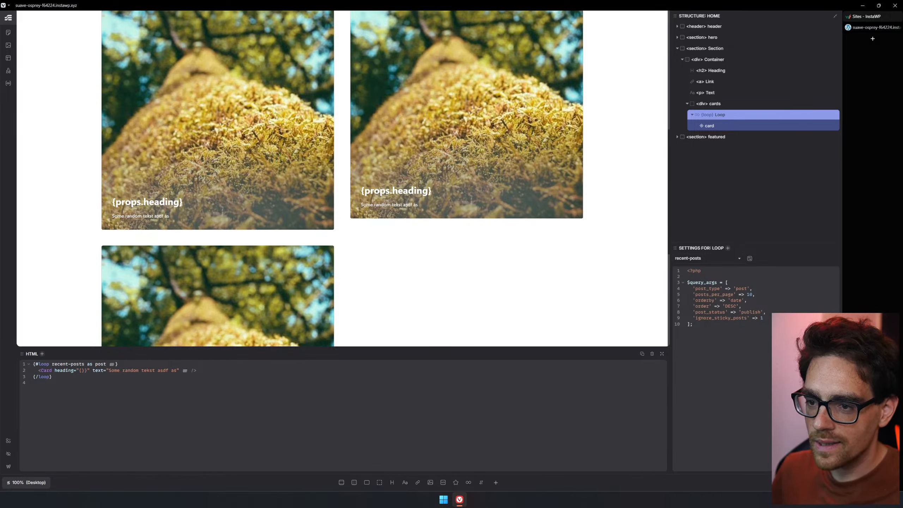
key("BackSpace")
type("post.t")
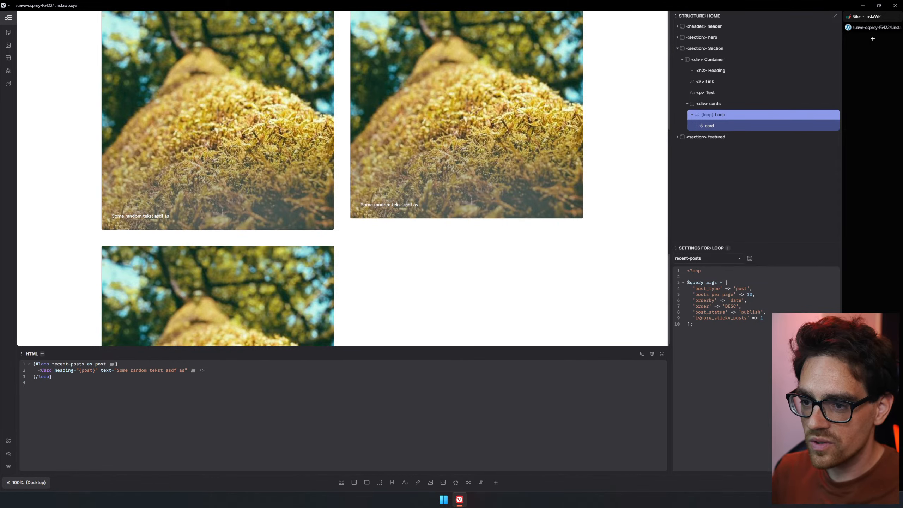
type("itle")
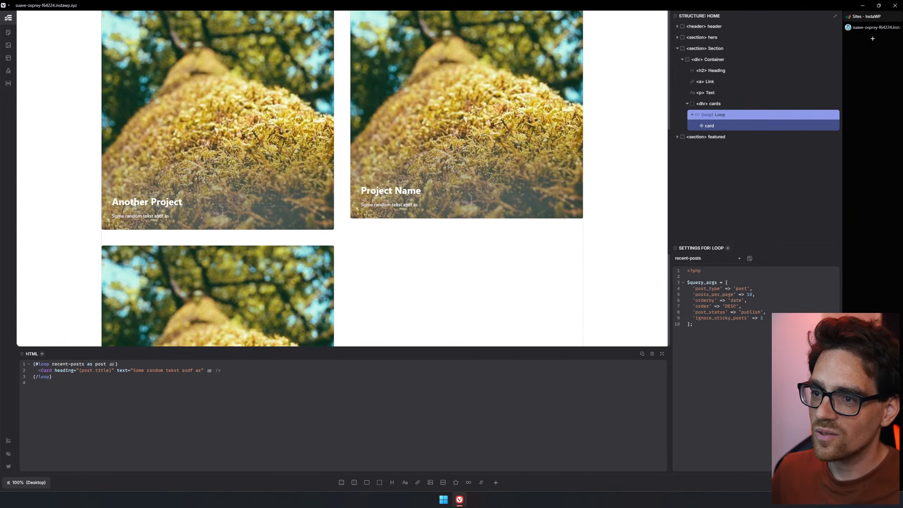
- Review the headings of the looped cards in the featured works section of the page preview
scroll(363, 209, "down", 6)
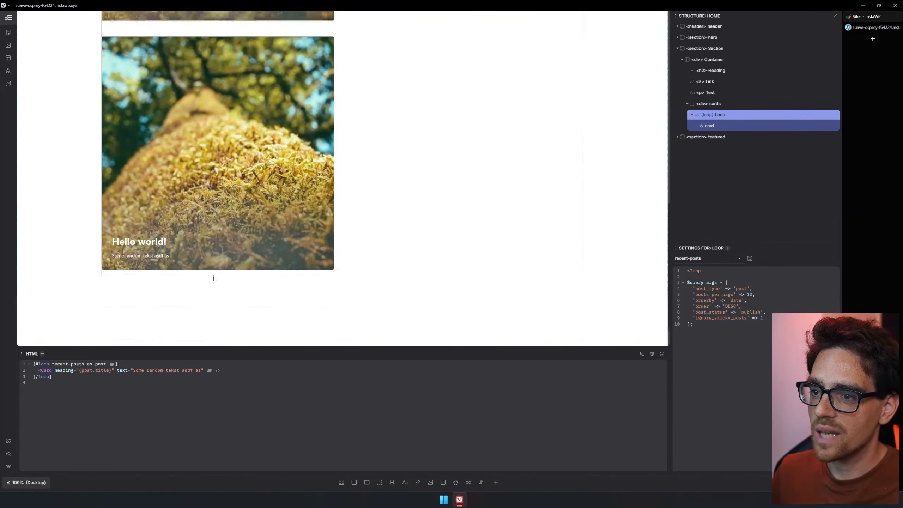
scroll(277, 198, "up", 5)
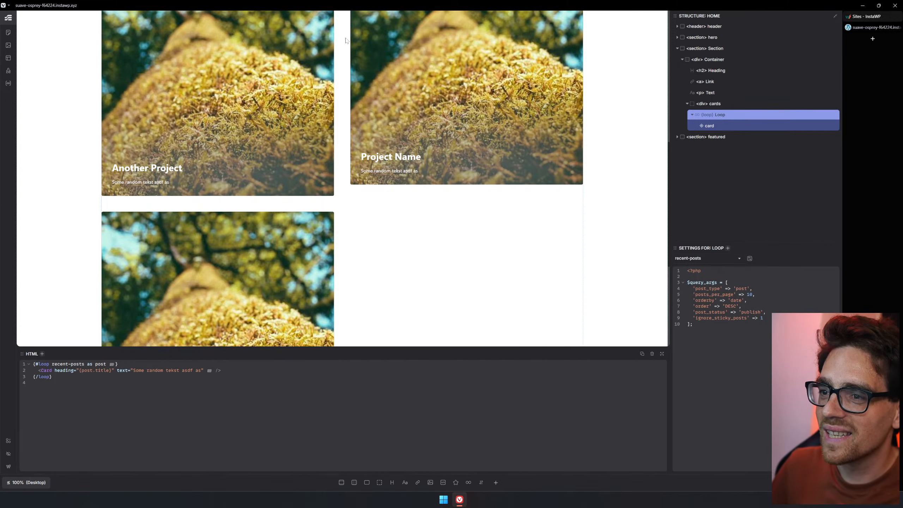
scroll(249, 15, "up", 6)
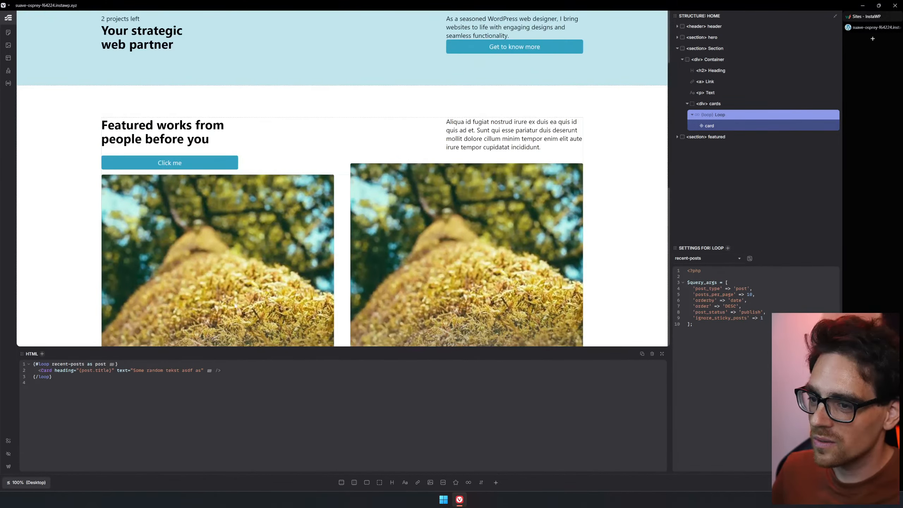
scroll(250, 238, "down", 4)
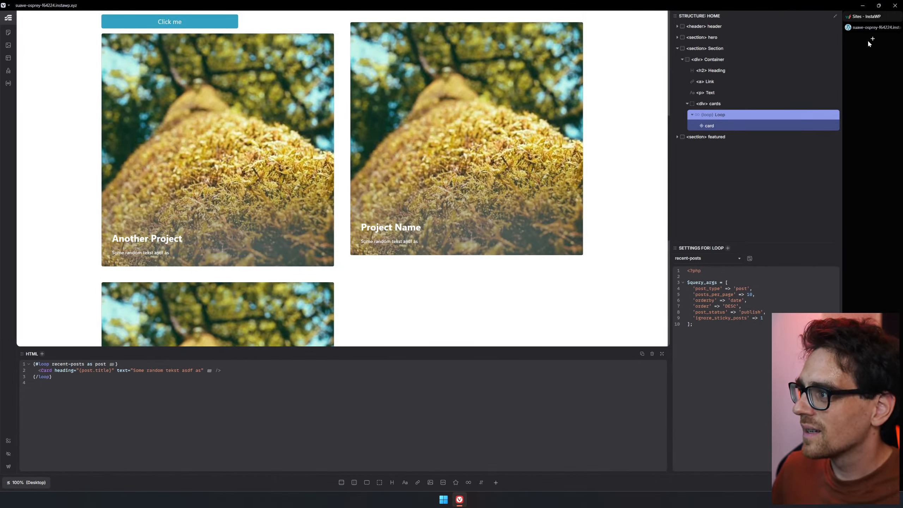
scroll(145, 245, "down", 3)
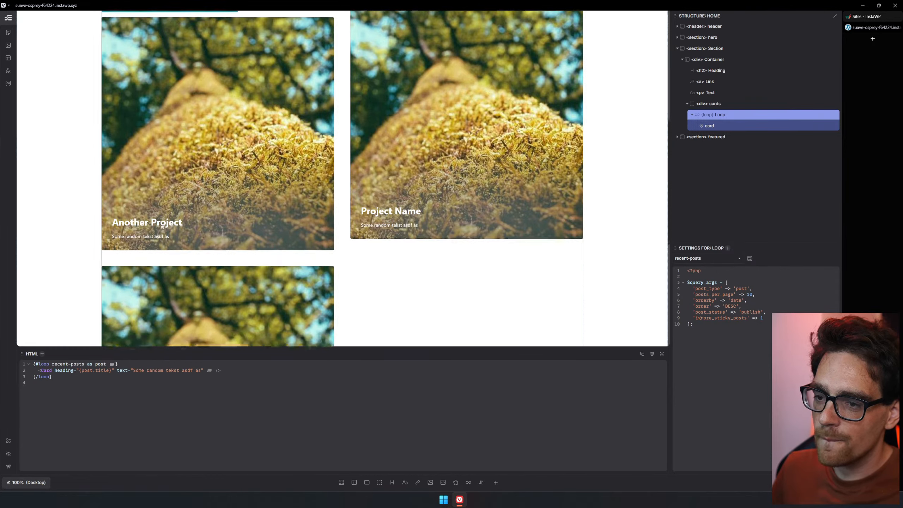
scroll(488, 196, "up", 5)
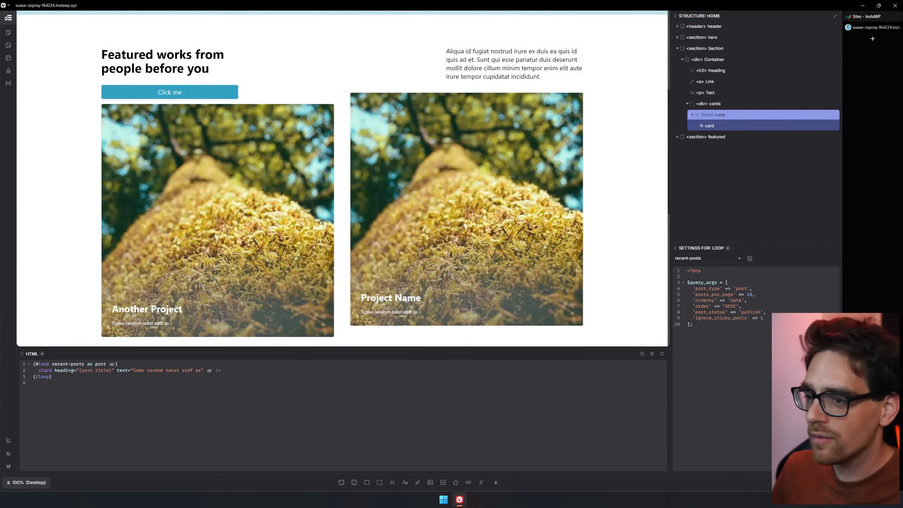
- Check the available loops in the Loop Manager and the posts list in the Content Hub, and return to the Home page layout
left_click(740, 259)
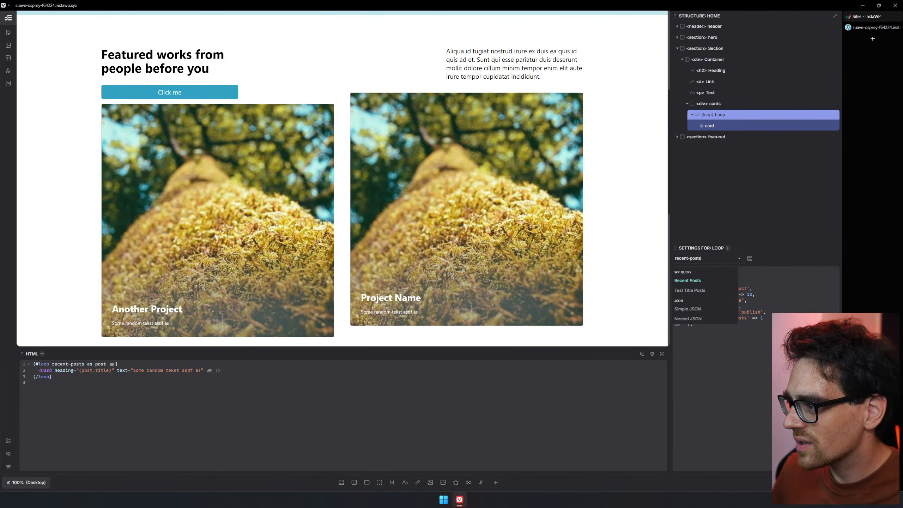
left_click_drag(688, 259, 656, 260)
key("BackSpace")
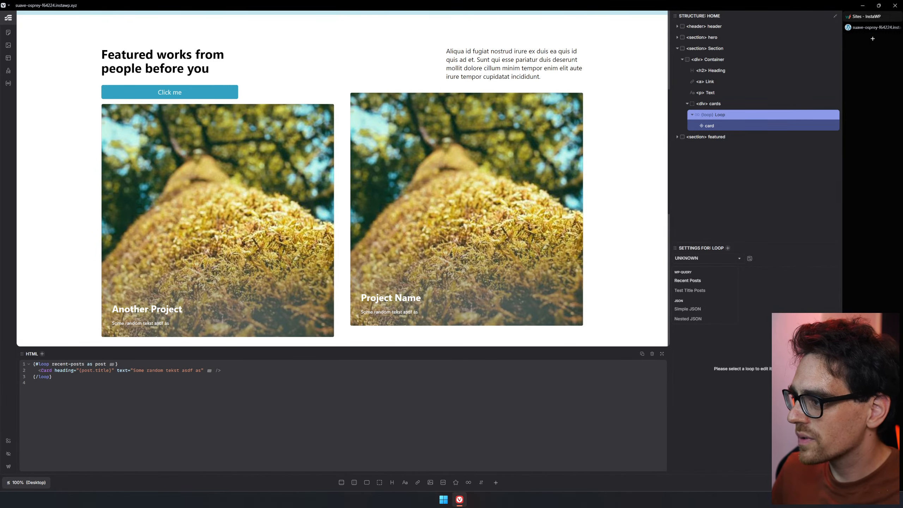
left_click(750, 258)
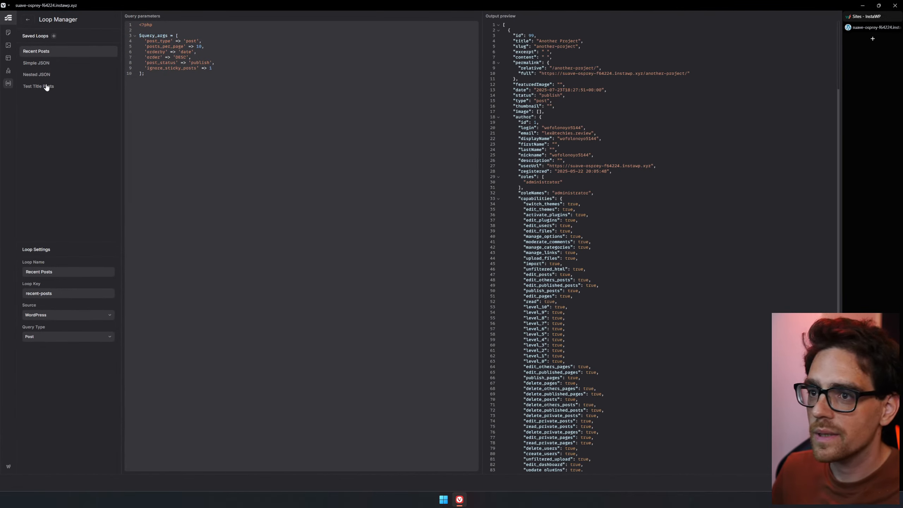
left_click(8, 33)
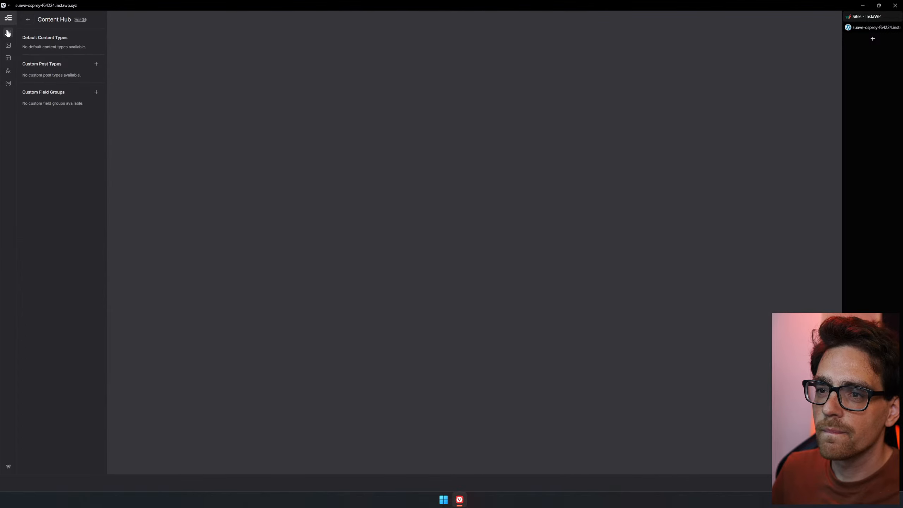
left_click(34, 50)
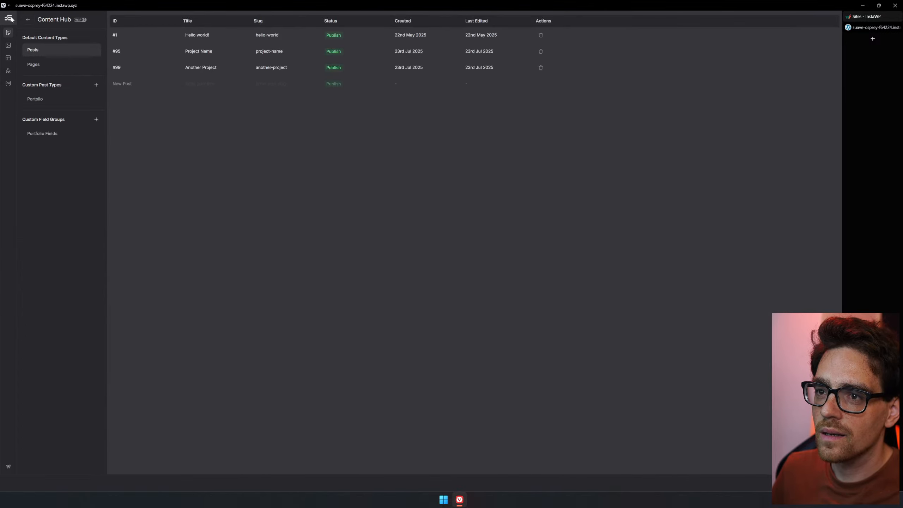
left_click(27, 20)
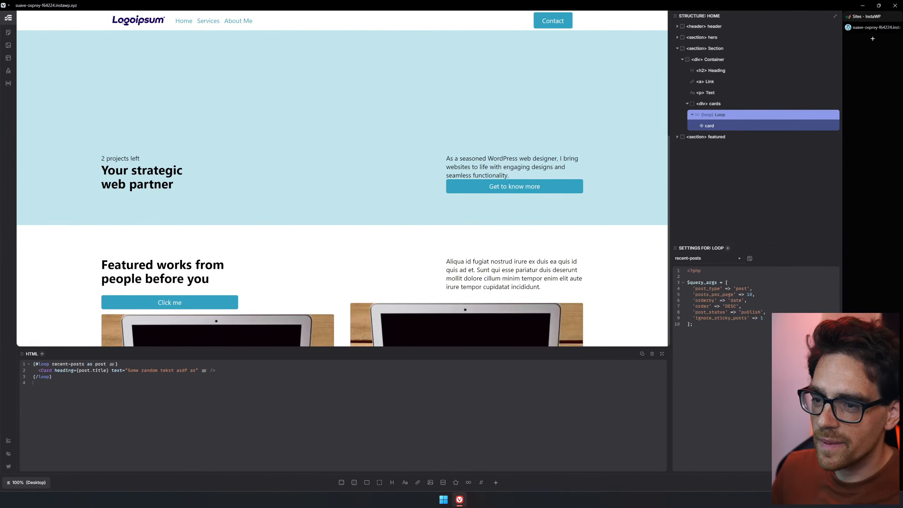
- Select the looped card and set its URL property to {post.url}
scroll(151, 120, "down", 10)
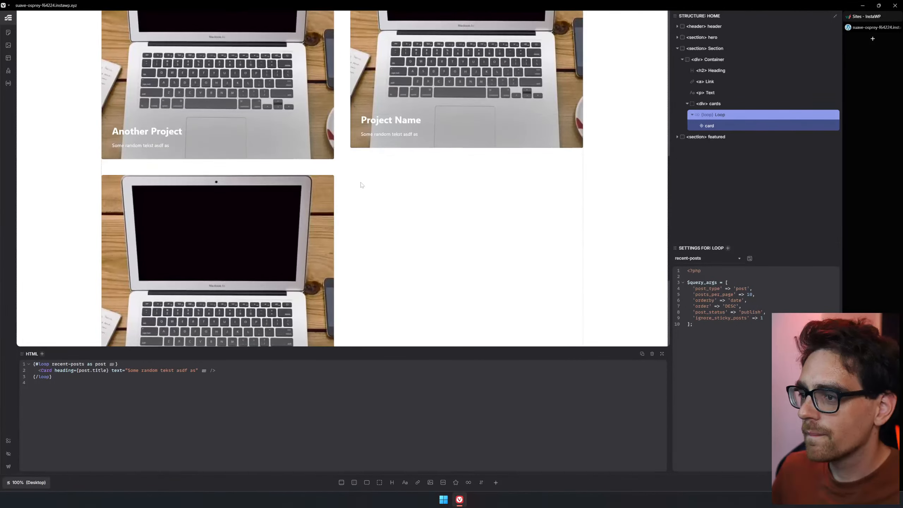
scroll(335, 326, "down", 4)
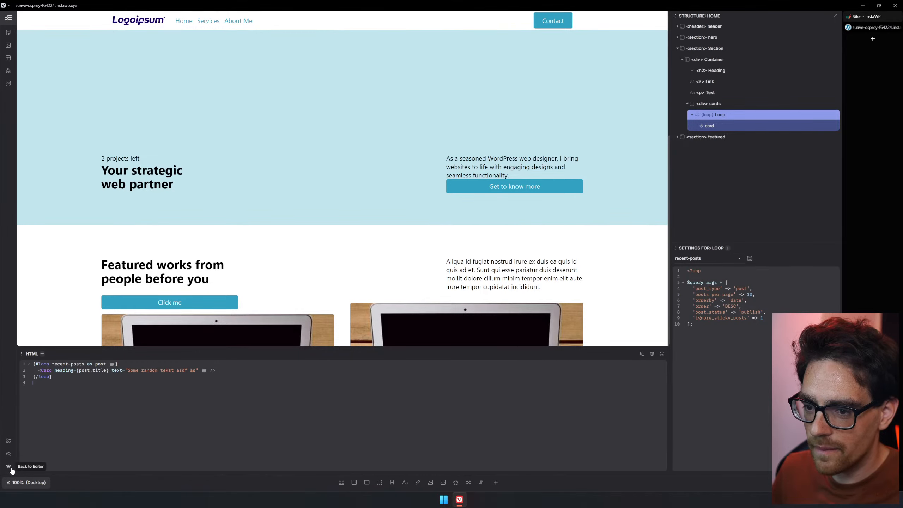
scroll(319, 214, "down", 8)
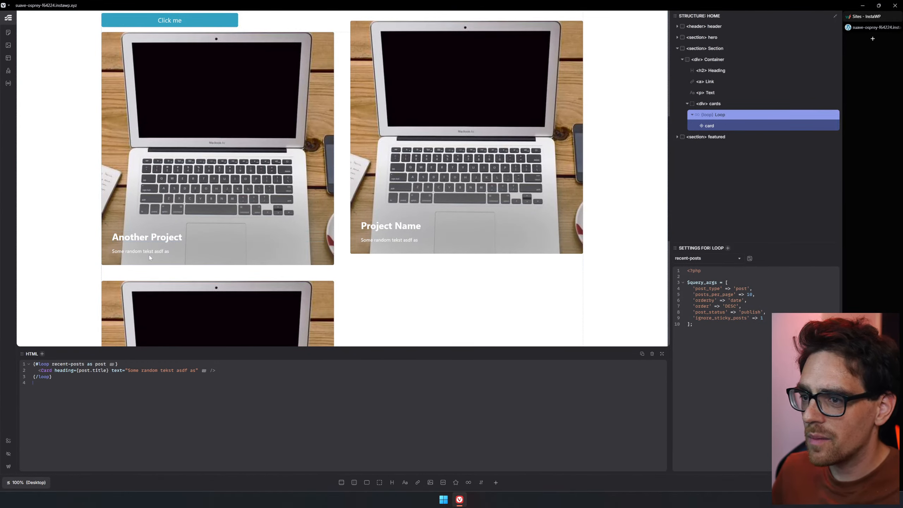
left_click(127, 255)
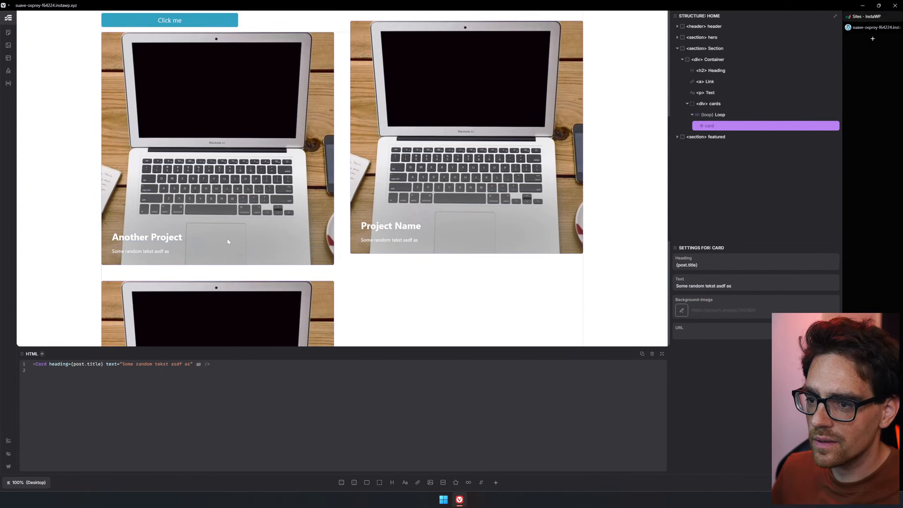
left_click(705, 335)
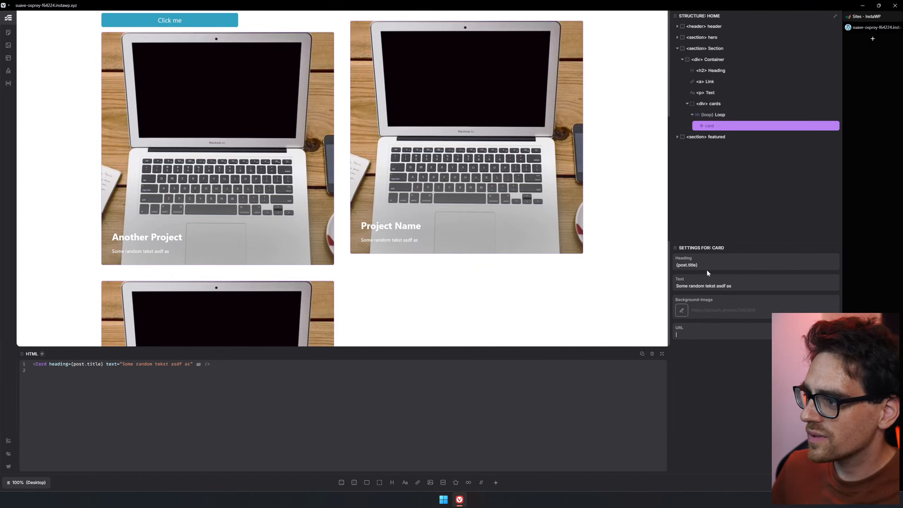
triple_click(690, 265)
key("ctrl+c")
left_click(705, 334)
key("ctrl+v")
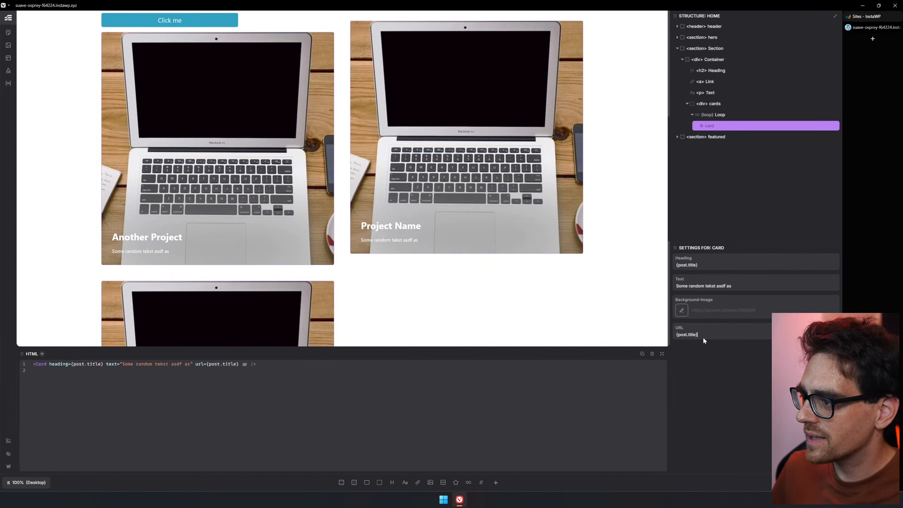
type("url")
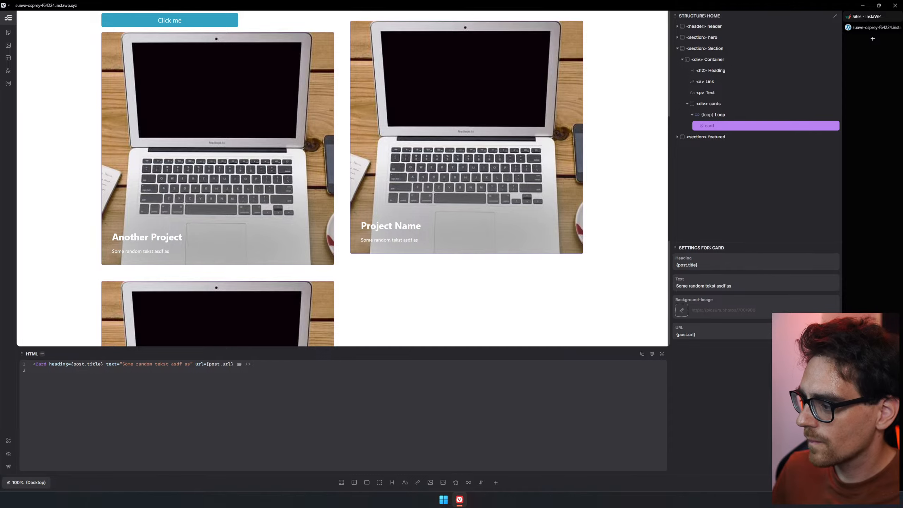
- Open the live Home page in a new tab, reload it, and inspect the Another Project card's heading link in the developer tools
key("ctrl+t")
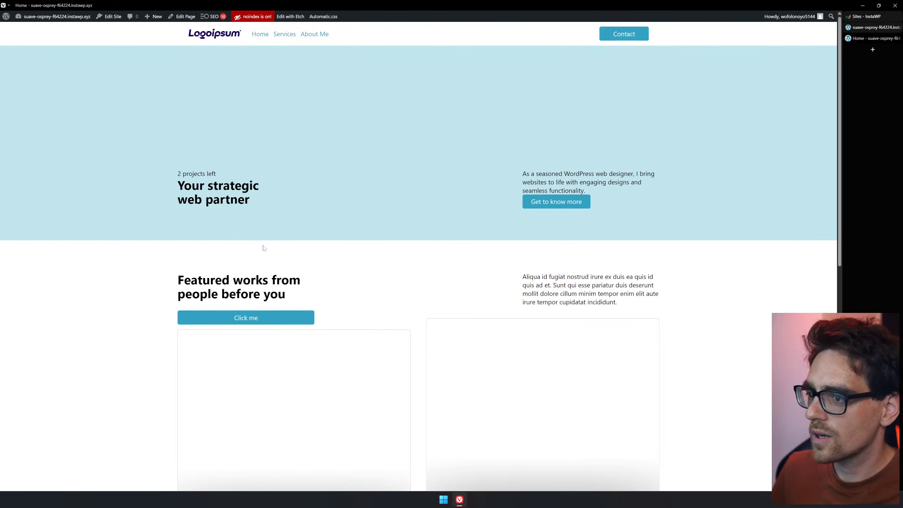
scroll(347, 236, "down", 3)
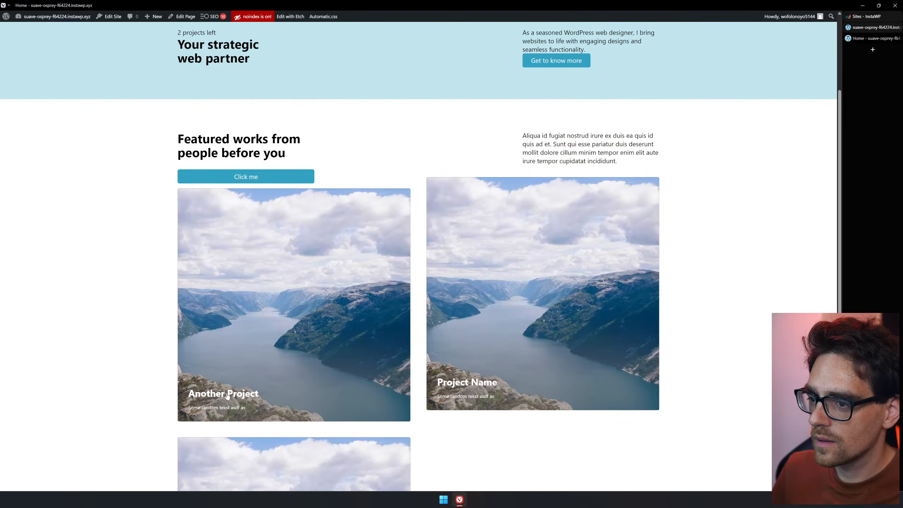
key("F5")
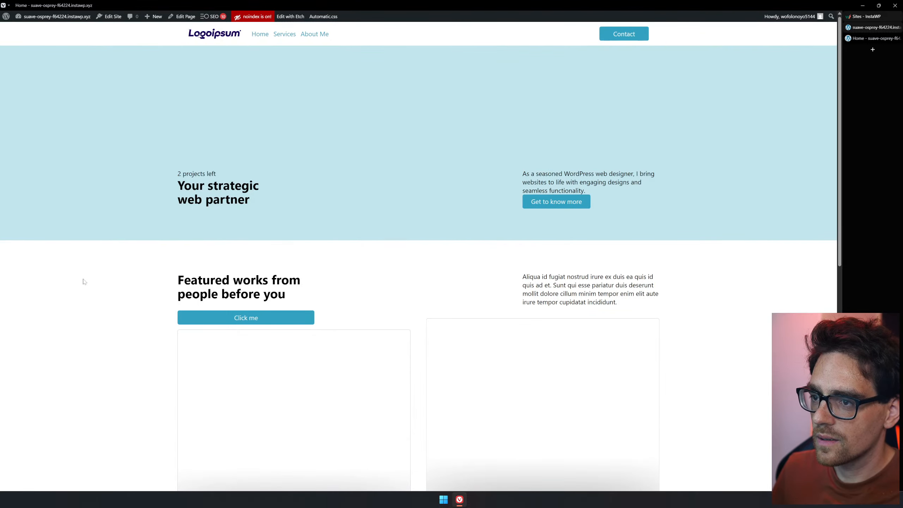
scroll(100, 262, "down", 6)
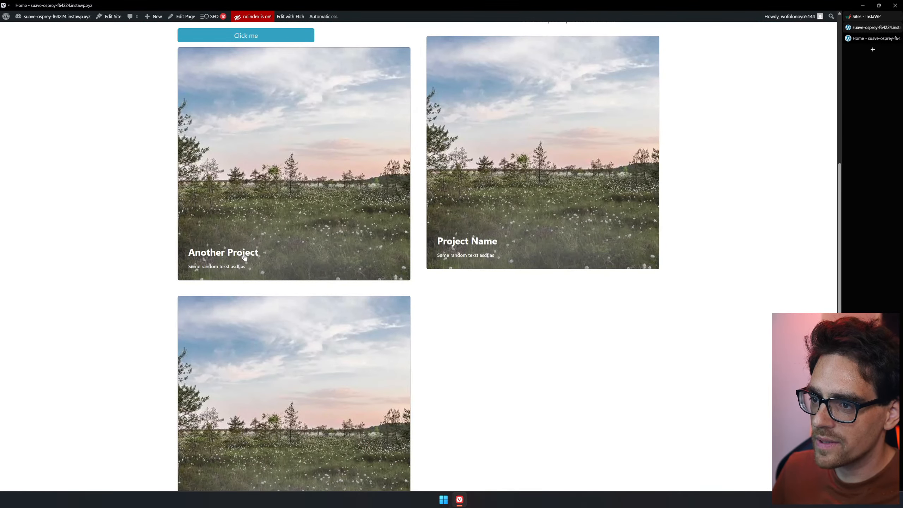
right_click(244, 257)
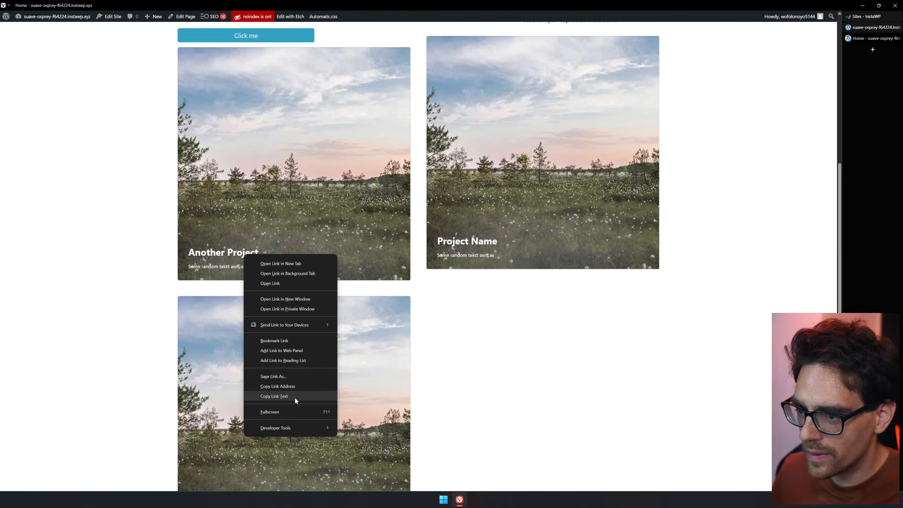
mouse_move(305, 425)
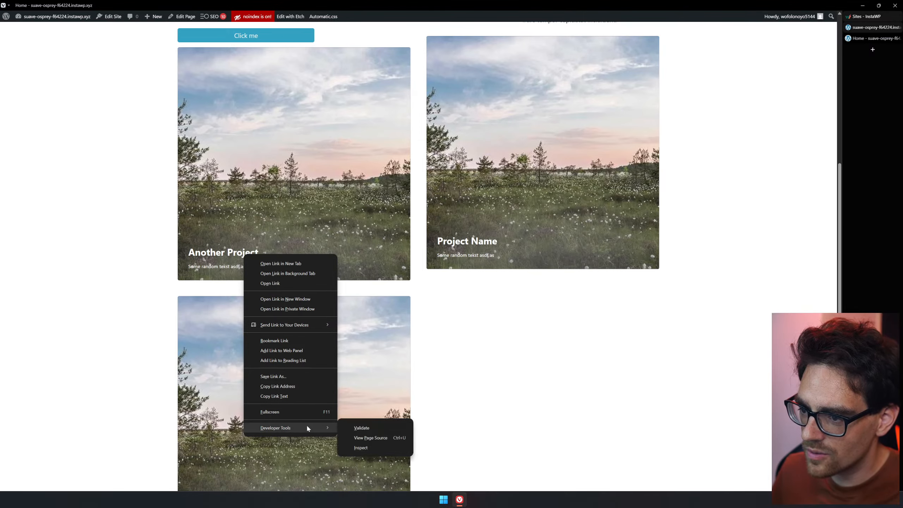
left_click(359, 447)
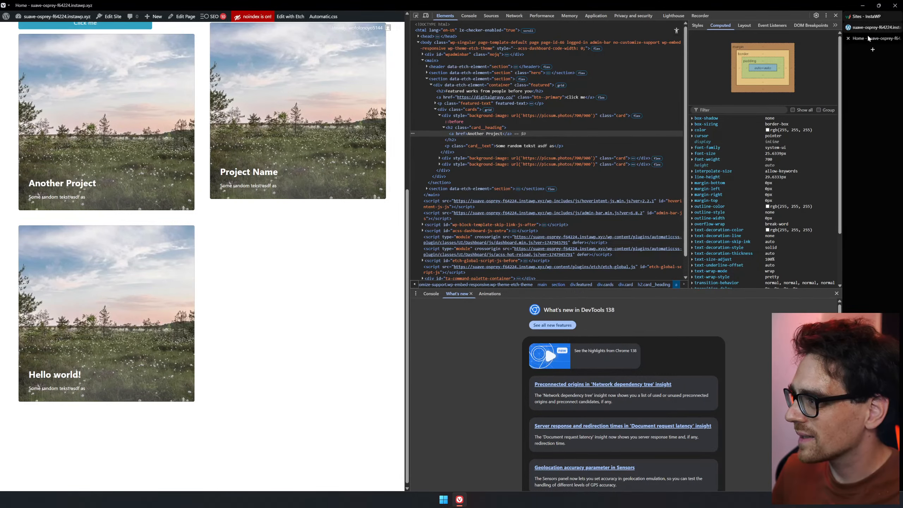
- Switch back to the Etch builder tab and open the looped card's component for editing
left_click(874, 27)
right_click(713, 126)
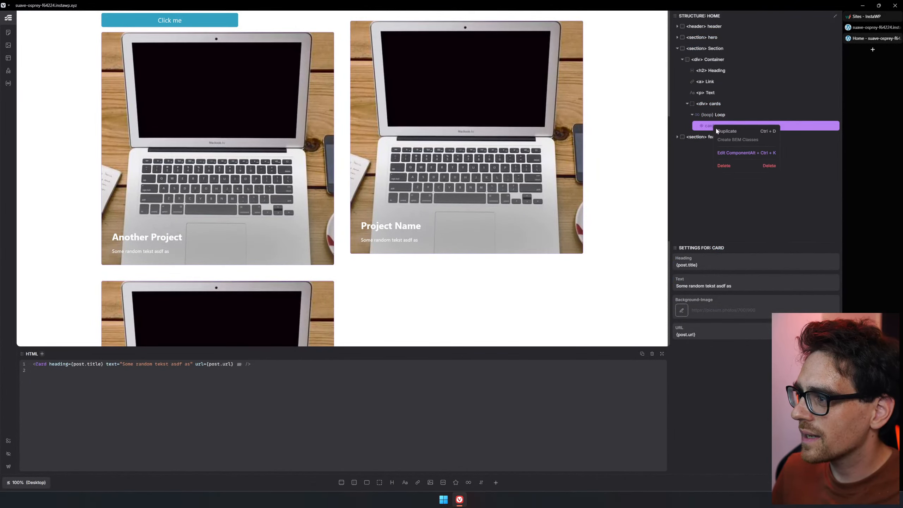
left_click(745, 155)
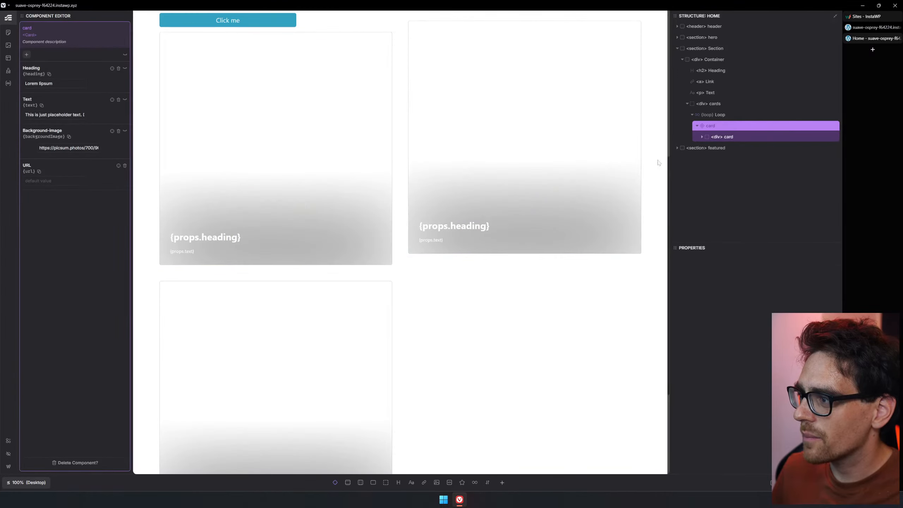
- Inspect the link inside the card component's heading and its {props.url} binding, and leave the component editor
left_click(180, 240)
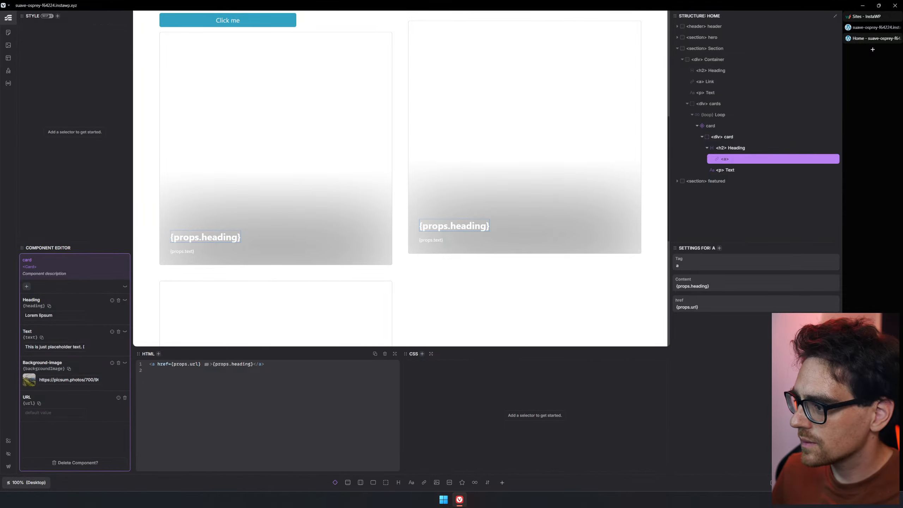
left_click(241, 251)
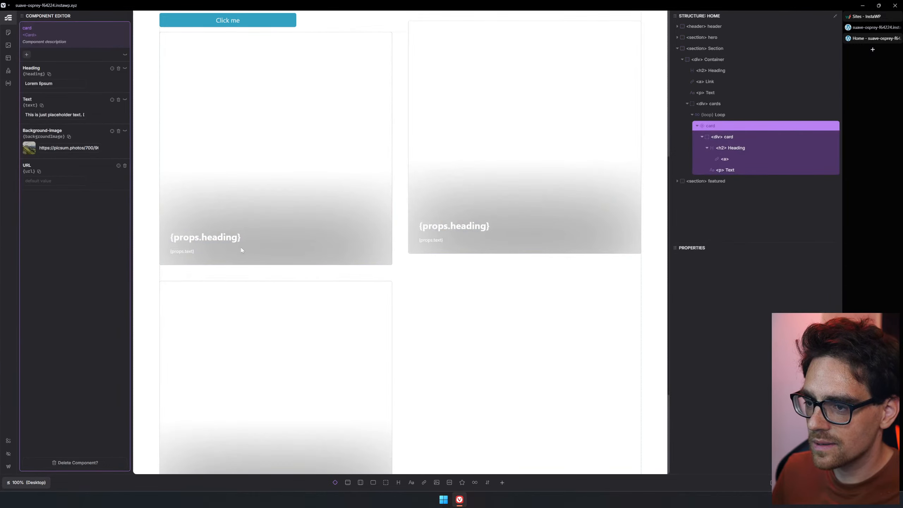
left_click(212, 237)
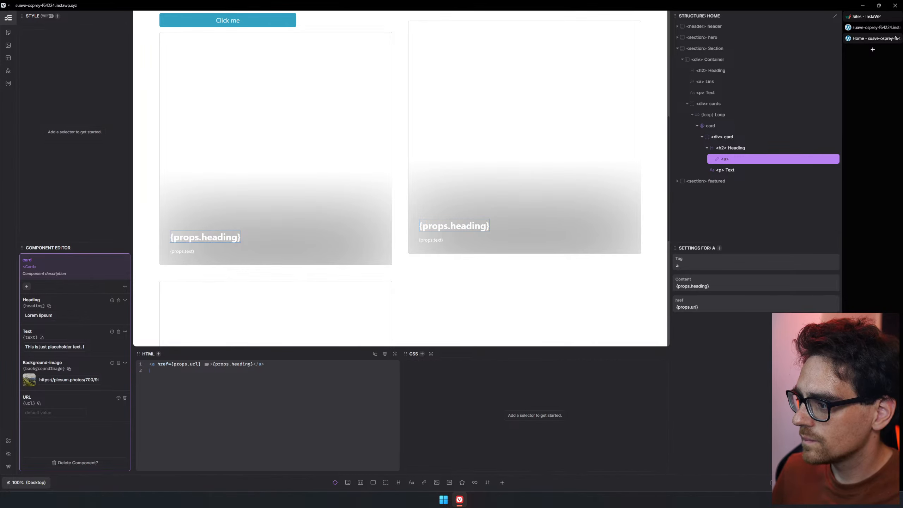
key("Escape")
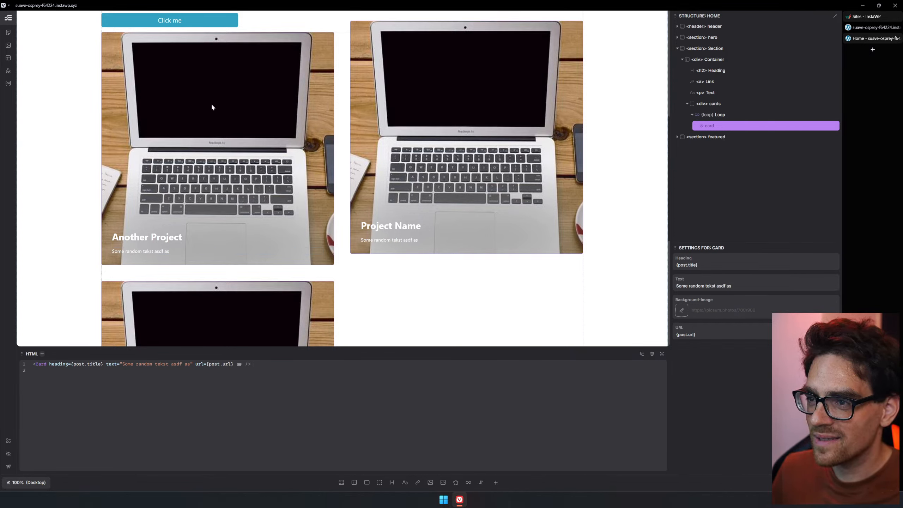
- Go to the WordPress admin and search for "fakerpress" among the plugins available to add
left_click(8, 466)
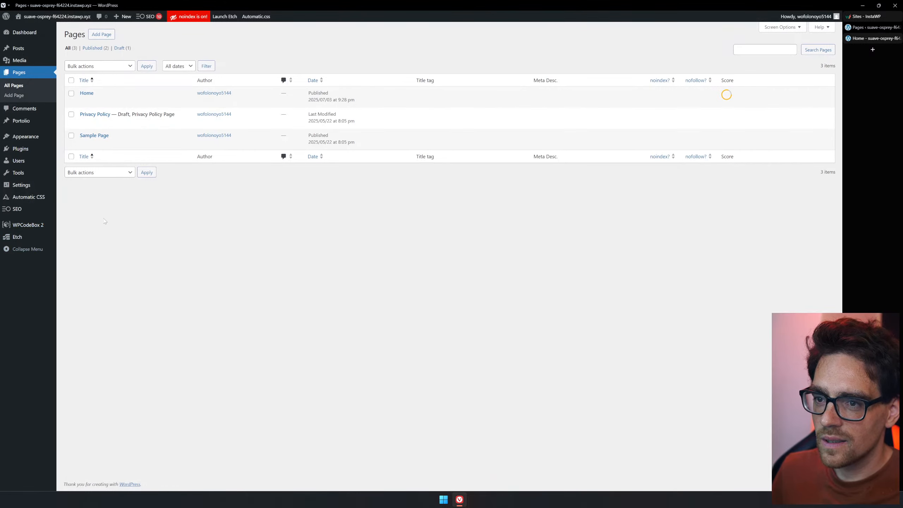
left_click(20, 149)
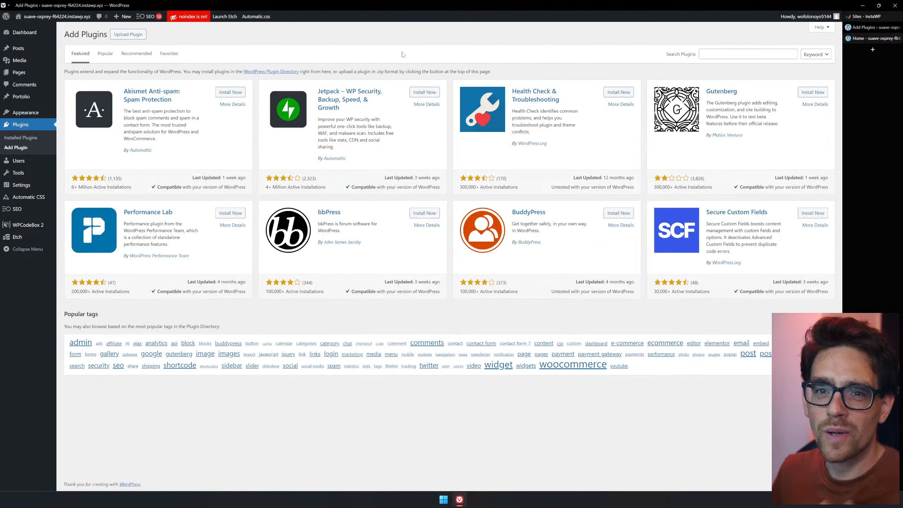
left_click(757, 52)
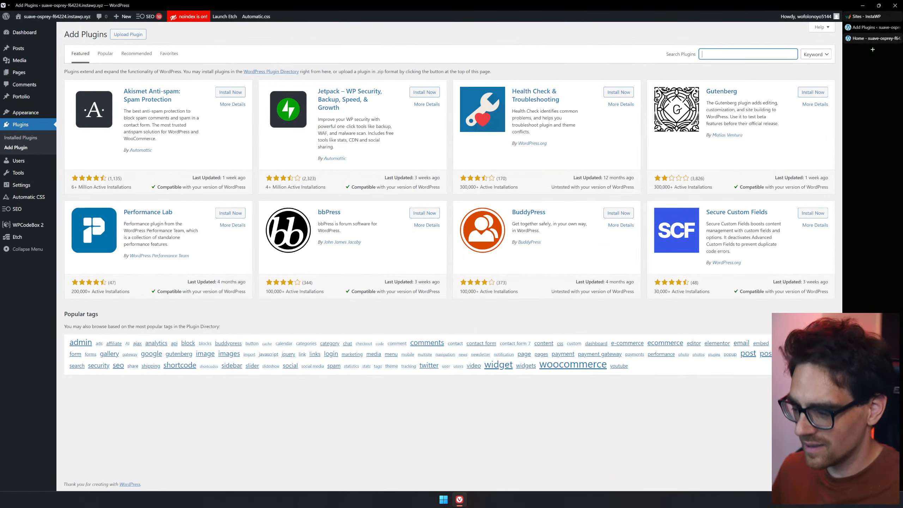
type("fakerpo")
type("e")
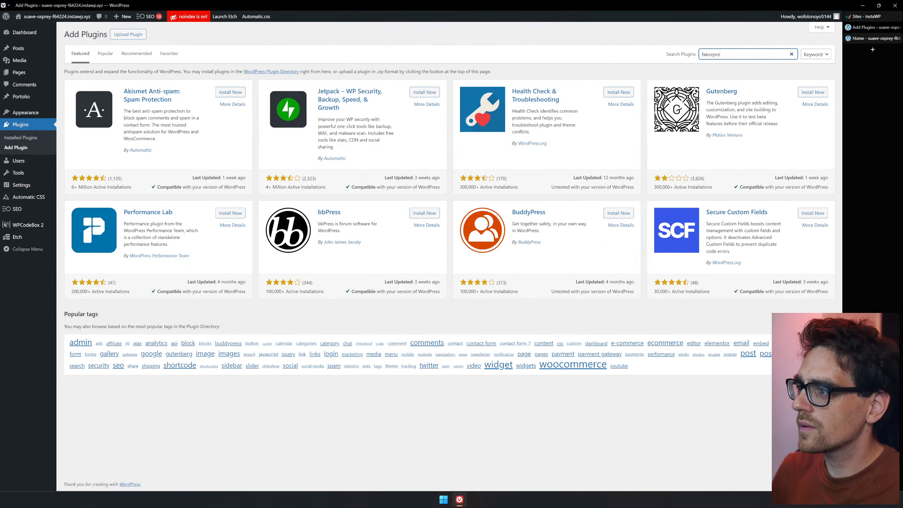
type("ss")
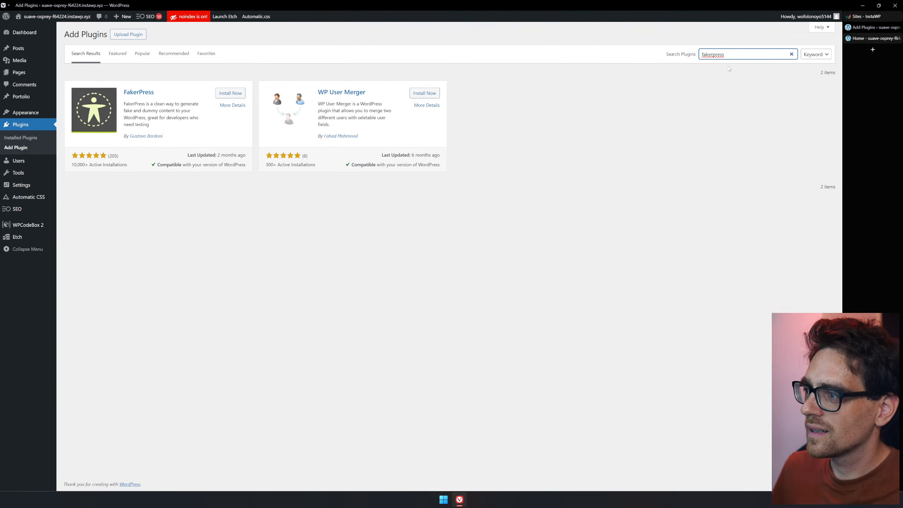
- Install and activate the FakerPress plugin
left_click(230, 93)
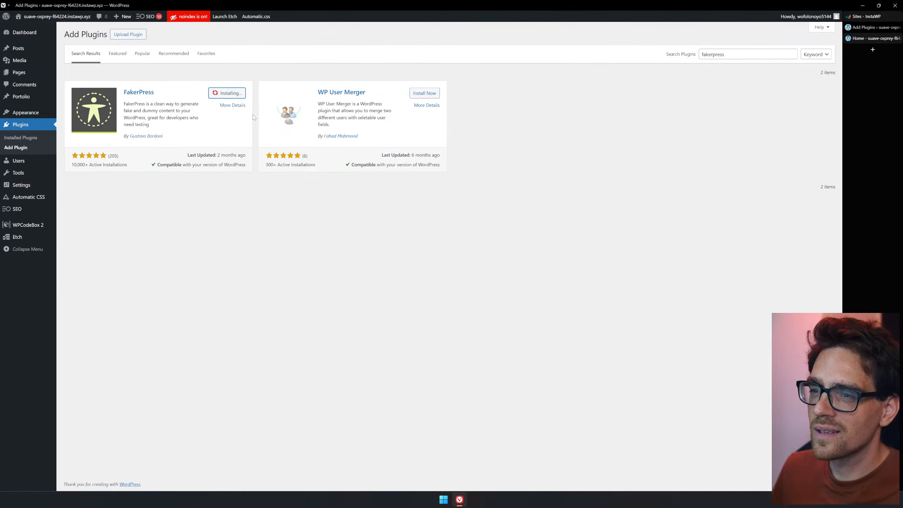
left_click_drag(139, 104, 123, 91)
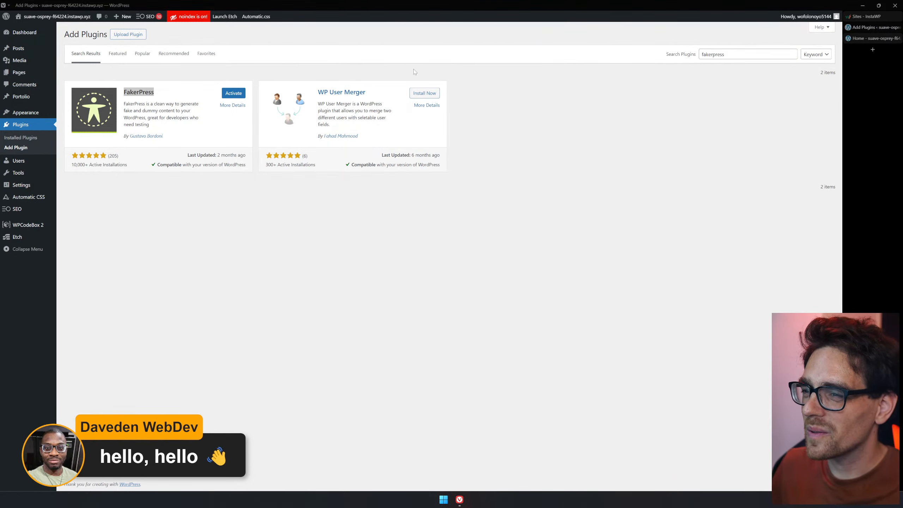
left_click(242, 96)
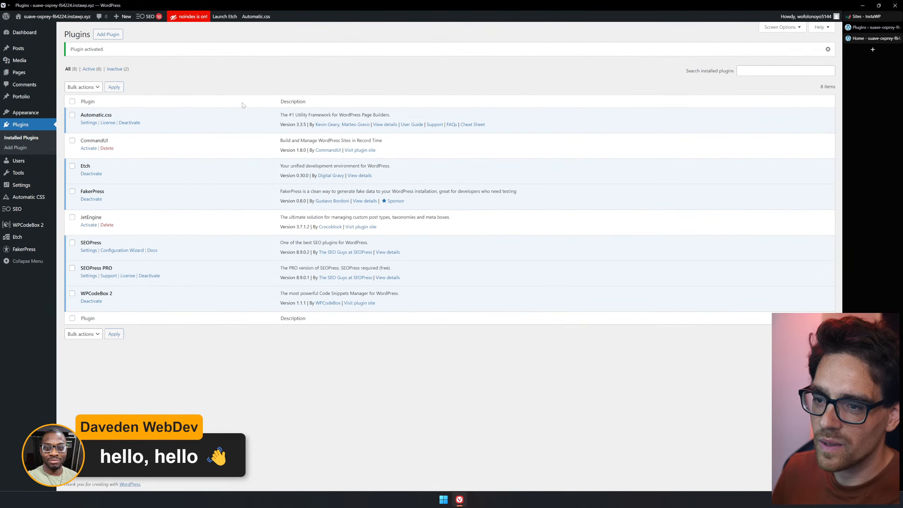
- Open FakerPress's post generator and set the quantity to 3
left_click(37, 249)
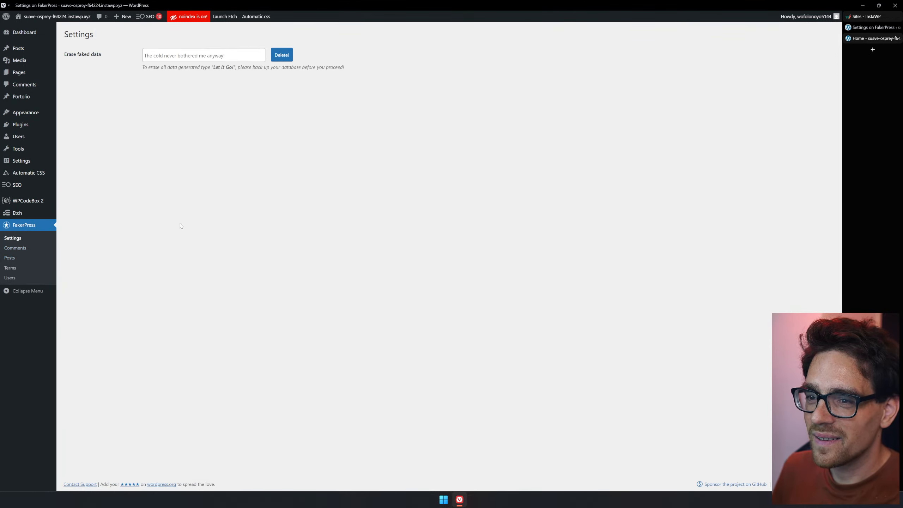
left_click(9, 258)
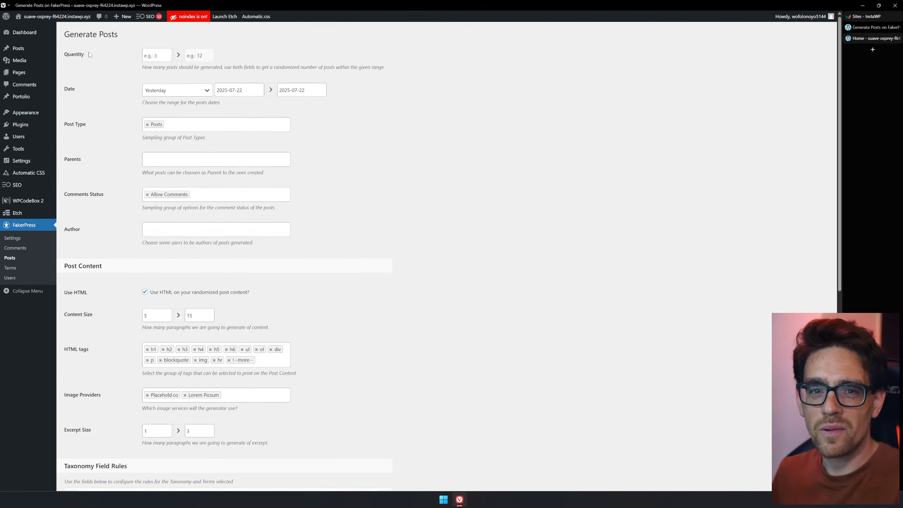
left_click(156, 55)
type("3")
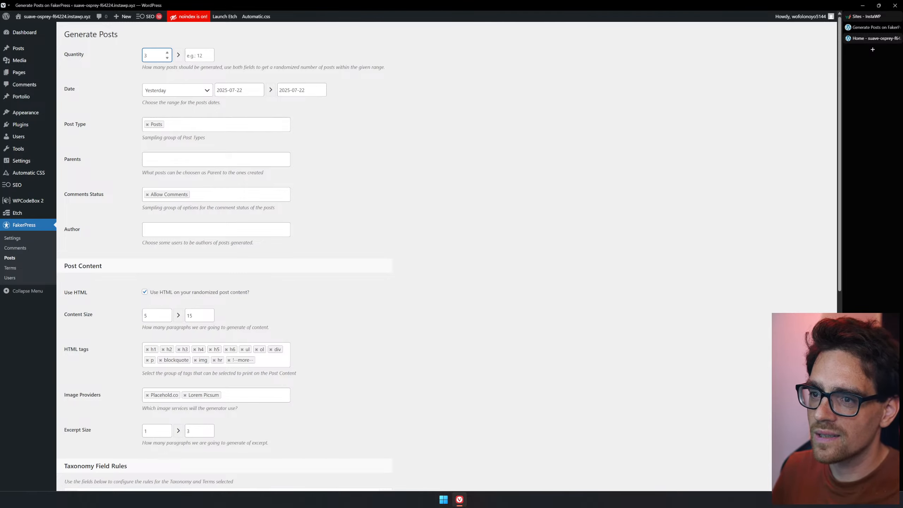
- Set the generated posts' comments status to Comments closed only, removing Allow Comments
left_click(177, 199)
left_click(183, 198)
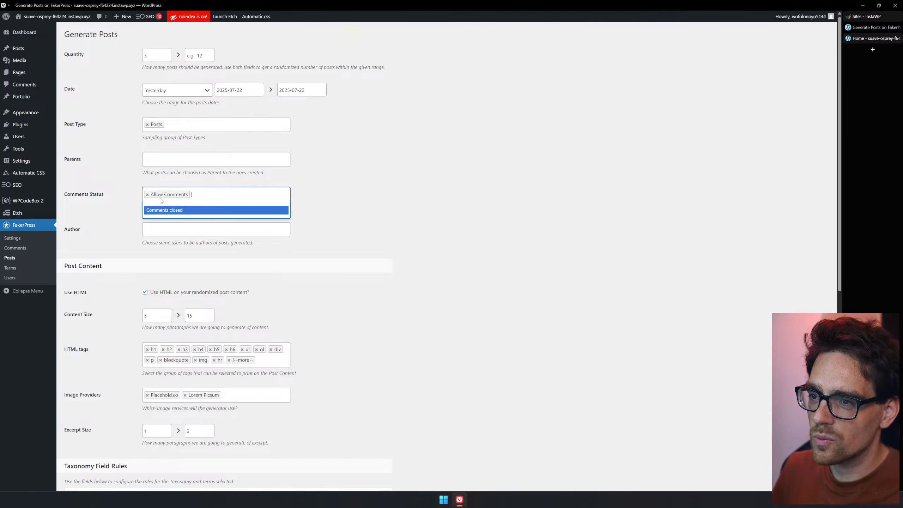
left_click(164, 214)
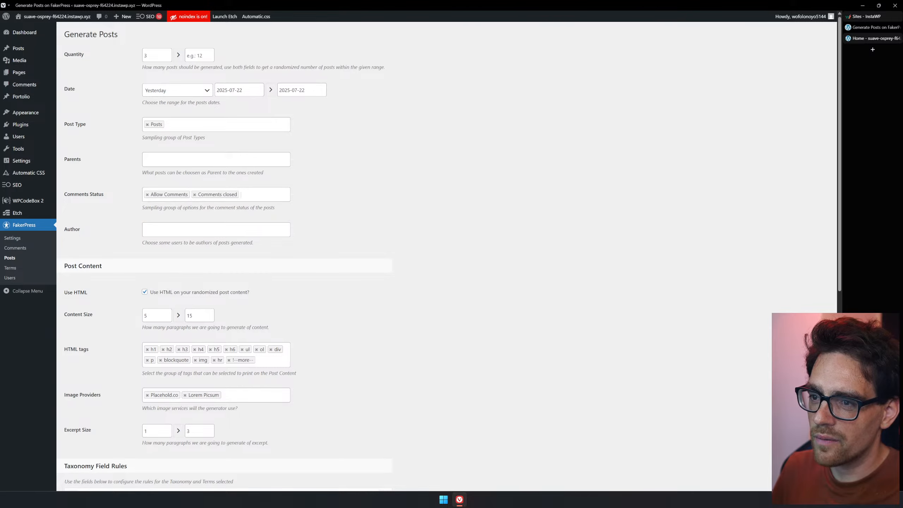
left_click(146, 195)
scroll(379, 209, "down", 4)
scroll(379, 209, "up", 1)
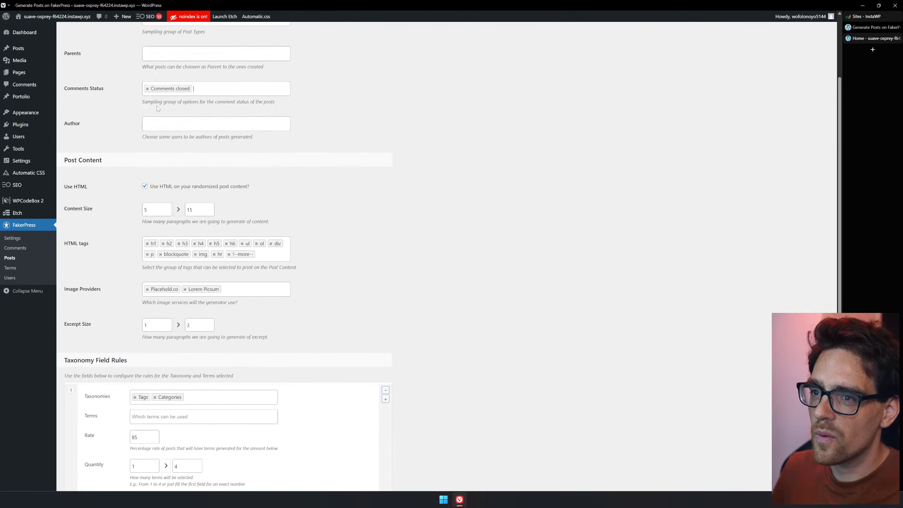
left_click(167, 125)
left_click(461, 167)
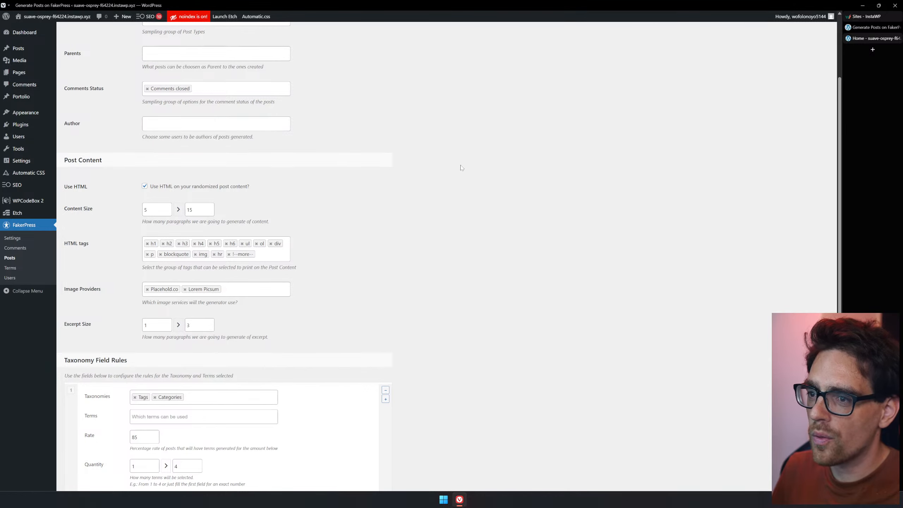
- Remove h1, h5, h6 and !--more-- from the HTML tags for the generated content, keeping h4 in the list
scroll(293, 198, "down", 2)
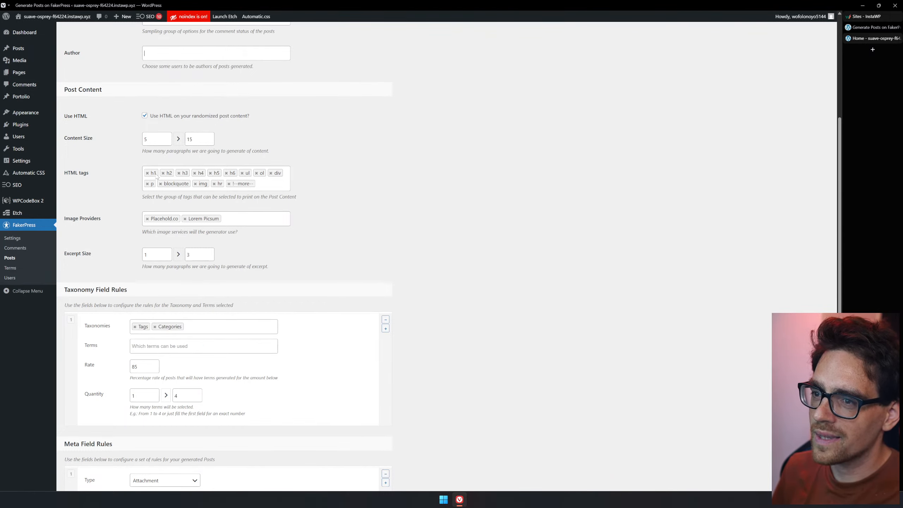
left_click(194, 173)
left_click(195, 174)
left_click(194, 173)
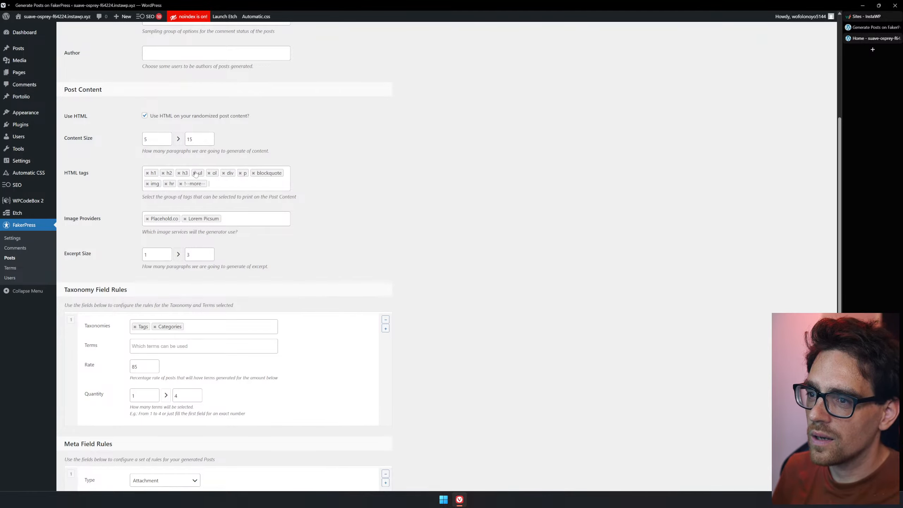
left_click(147, 173)
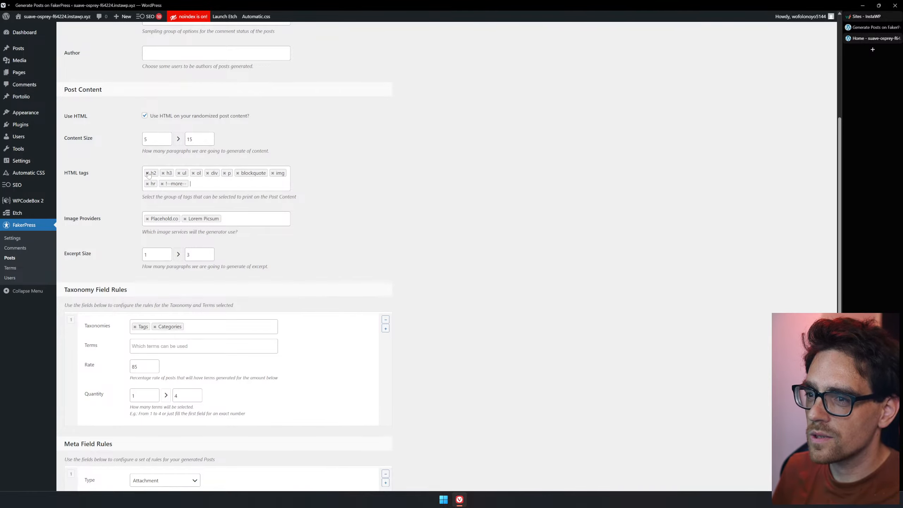
left_click(214, 183)
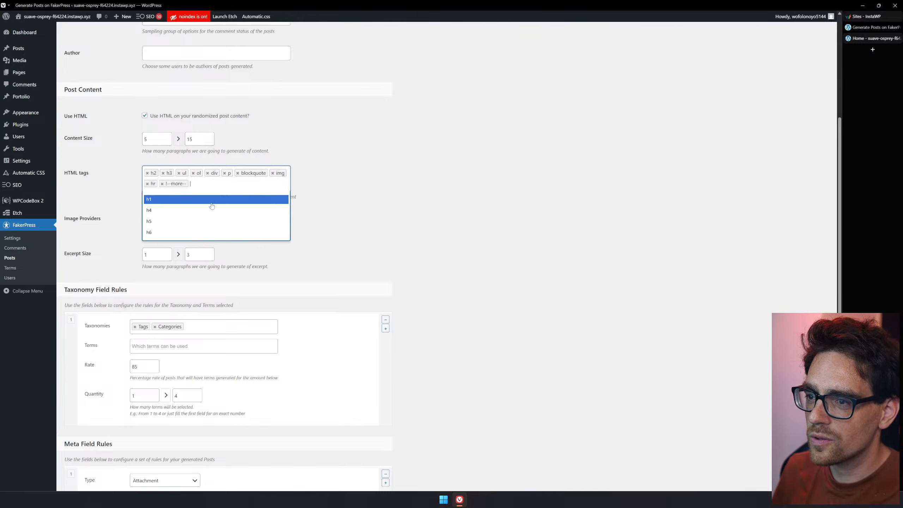
left_click(180, 211)
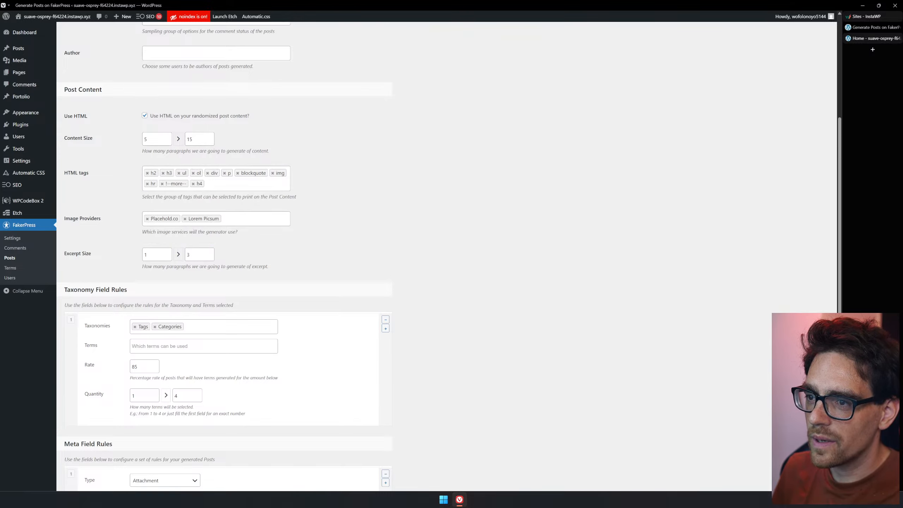
left_click(213, 183)
left_click(316, 180)
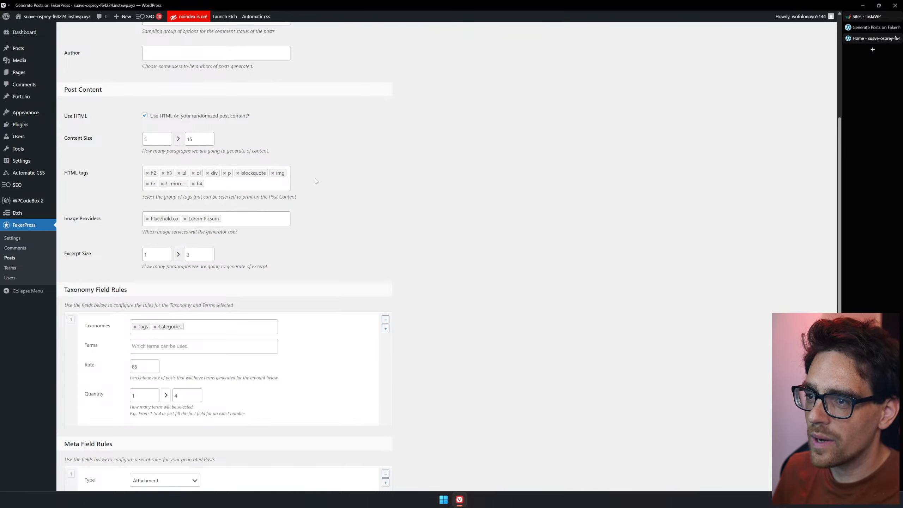
left_click(162, 184)
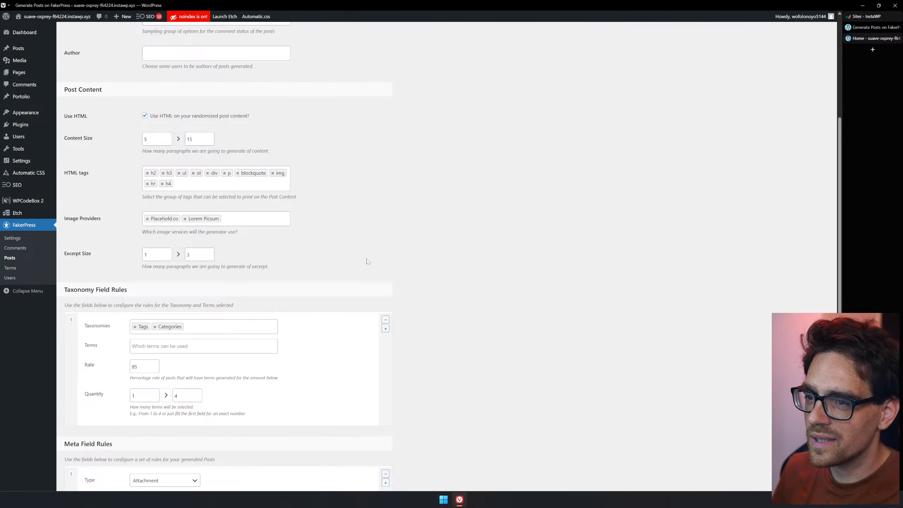
- Generate the fake posts with the remaining taxonomy and meta field rules left at their defaults
scroll(367, 261, "down", 2)
scroll(140, 165, "down", 3)
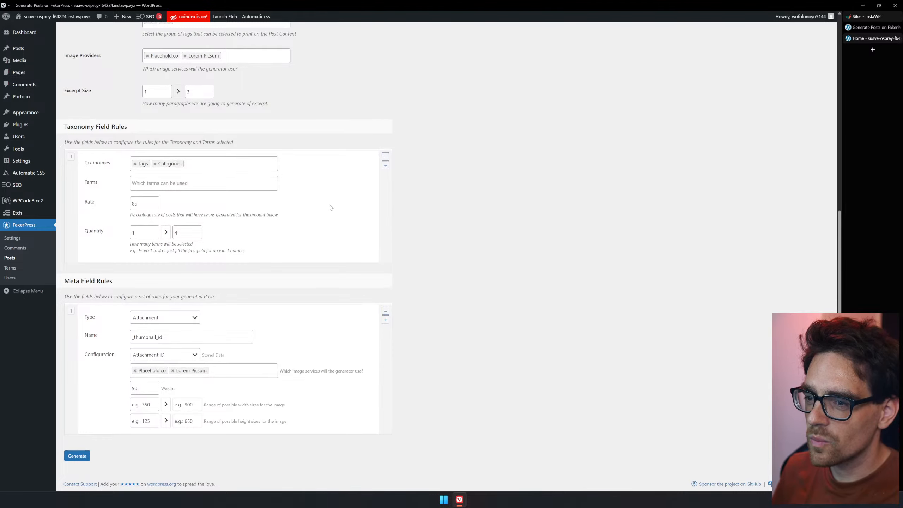
left_click(83, 456)
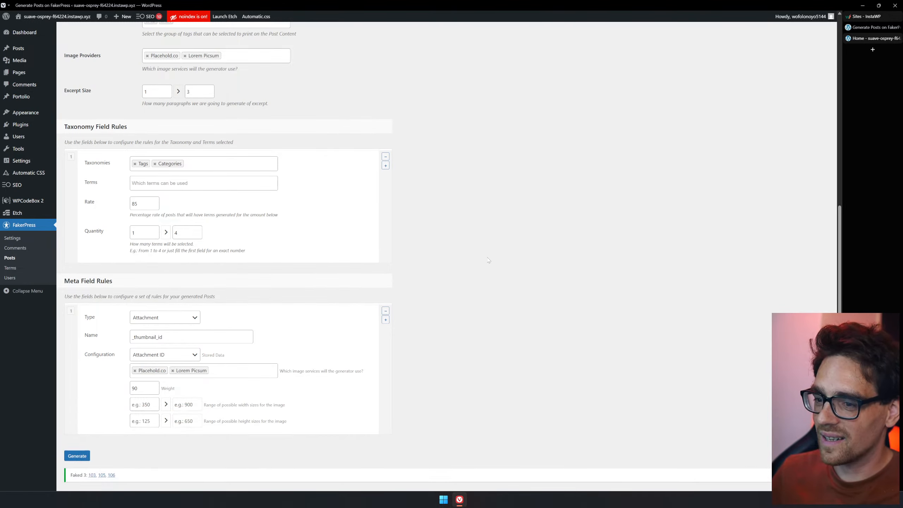
scroll(180, 93, "up", 10)
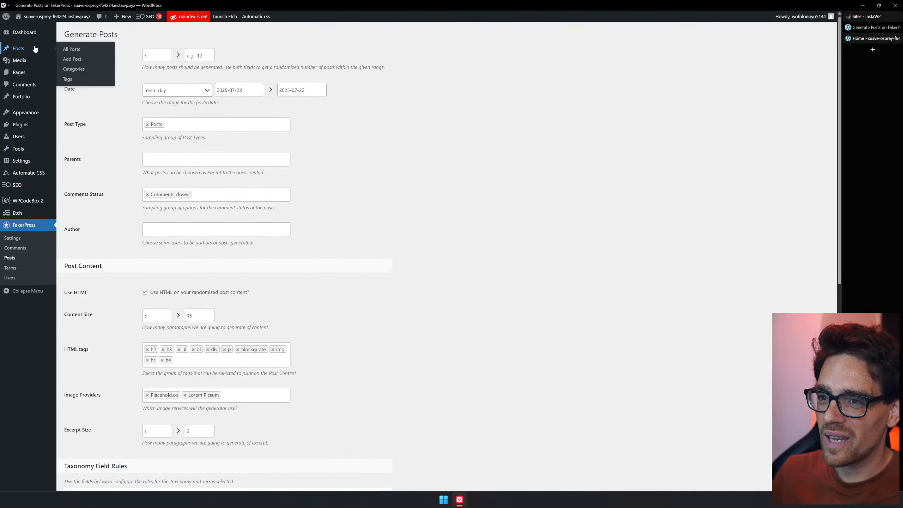
- Open the Home page in Etch from the WordPress pages list and close the live Home page tab
left_click(36, 78)
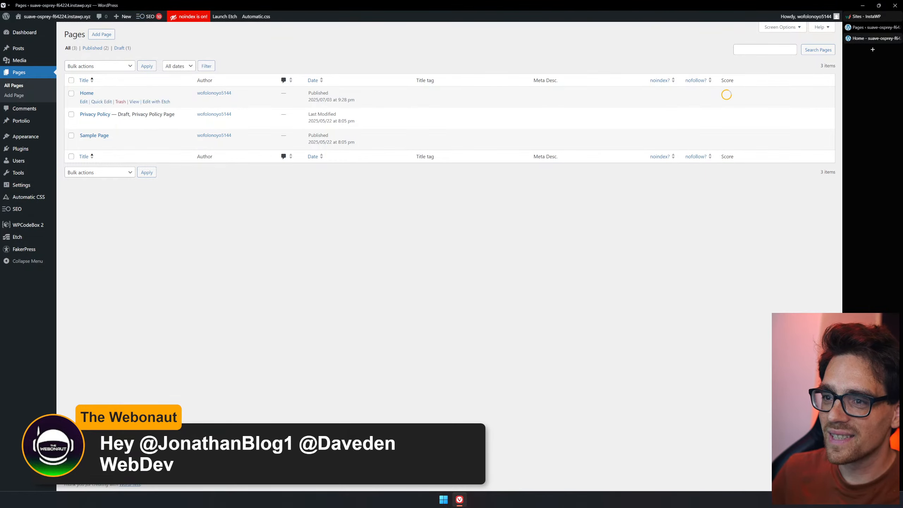
left_click(152, 103)
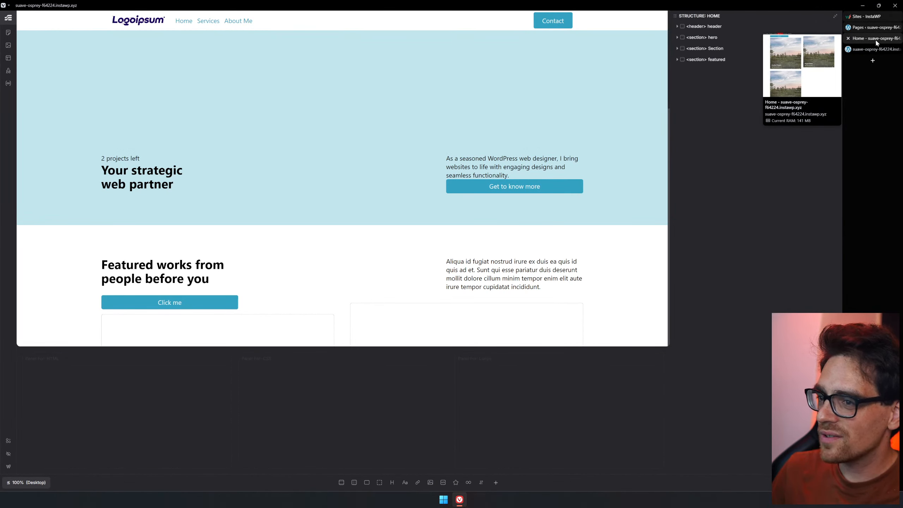
middle_click(876, 43)
- Look through the looped cards on the Home page for the generated posts, and return to the WordPress admin tab
scroll(403, 151, "down", 6)
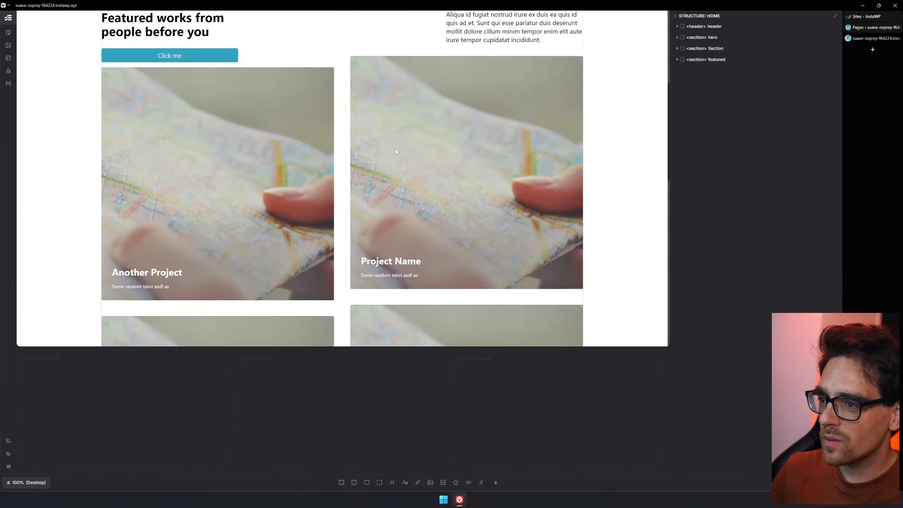
scroll(395, 148, "down", 10)
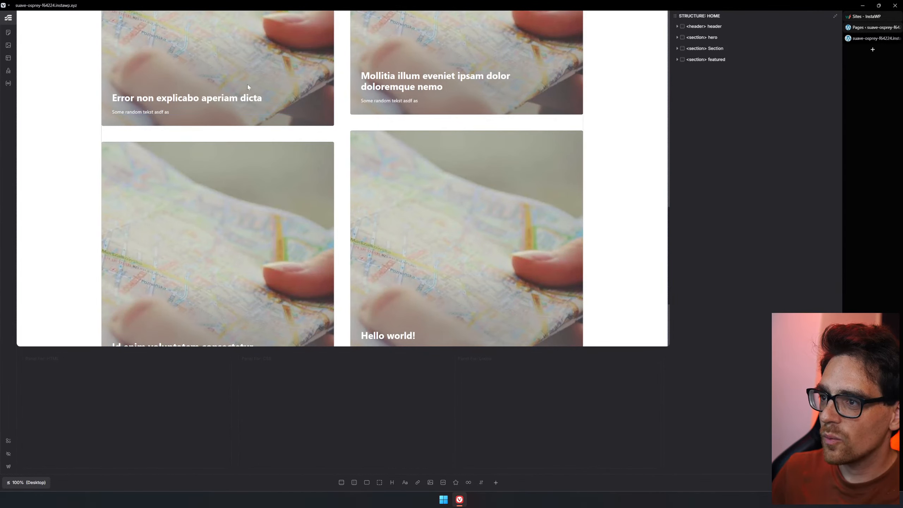
scroll(247, 86, "down", 3)
scroll(384, 208, "up", 5)
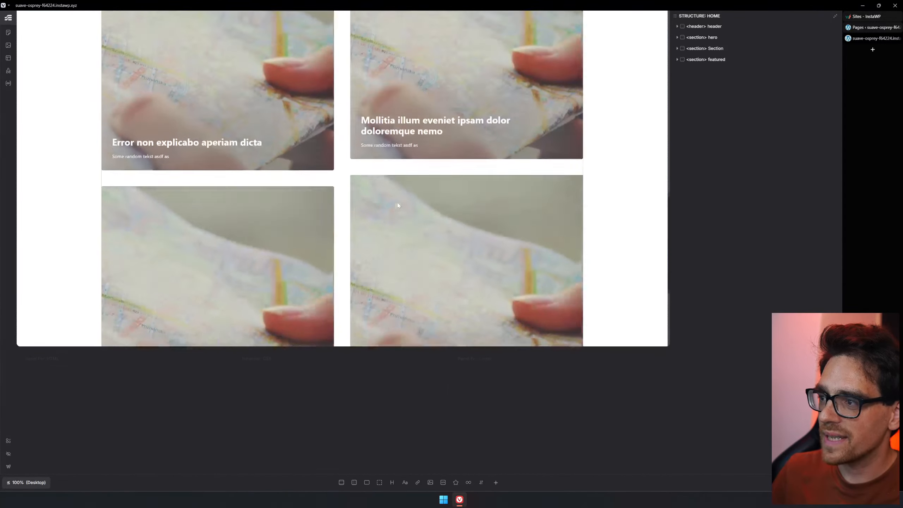
left_click(873, 28)
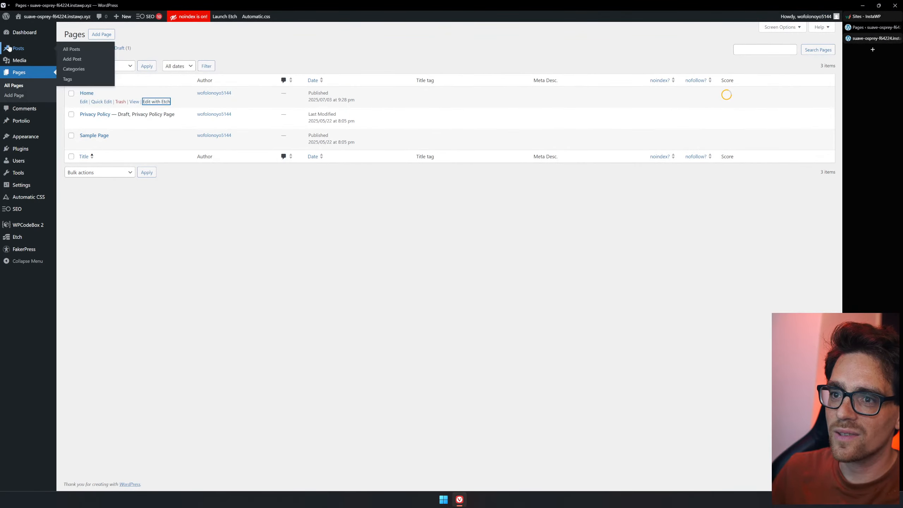
- Look over the WordPress posts list and the looped card's text and background-image settings in Etch, and return to the posts list
left_click(25, 49)
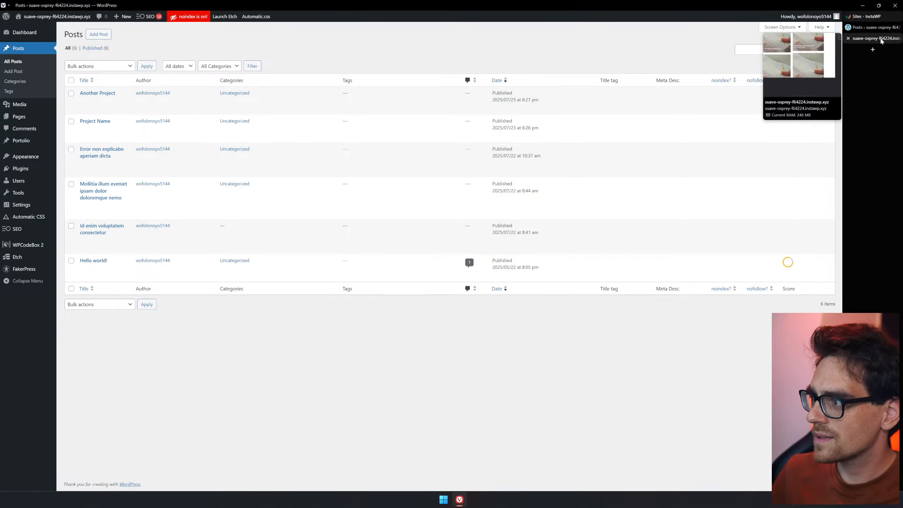
left_click(875, 38)
scroll(462, 199, "up", 1)
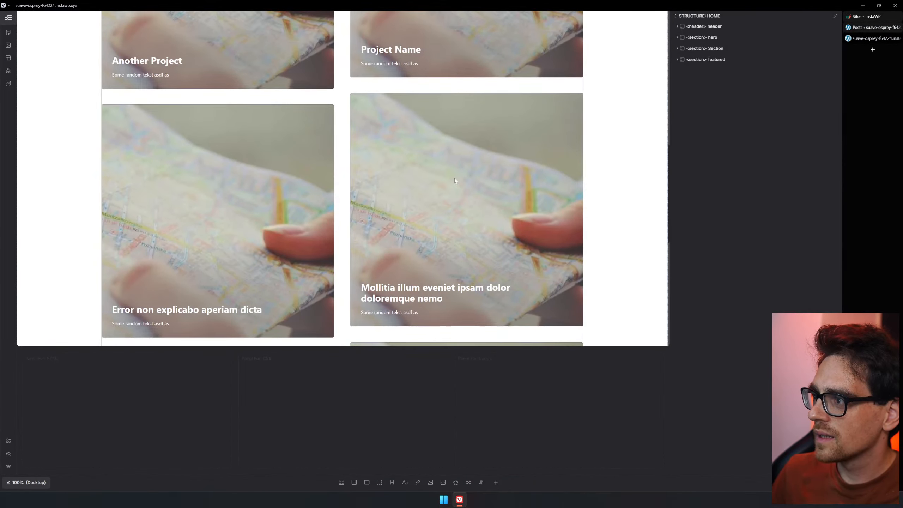
left_click(455, 178)
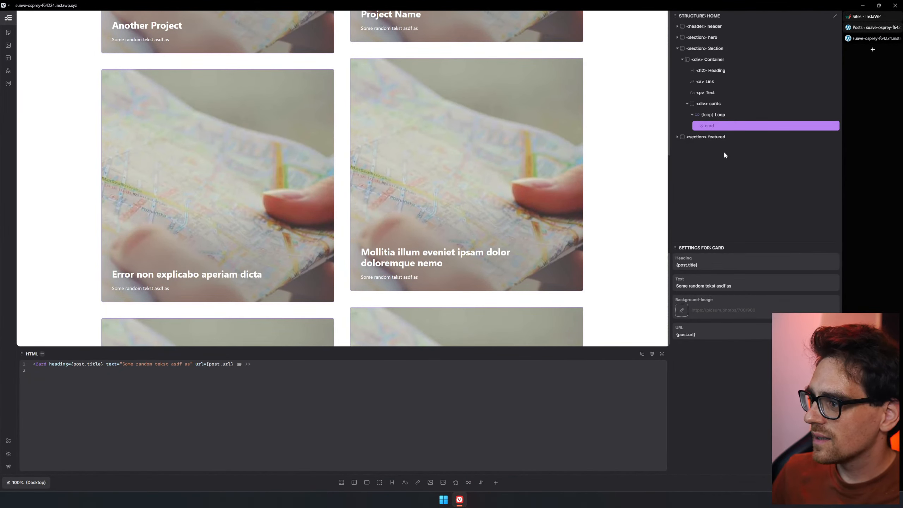
left_click(724, 310)
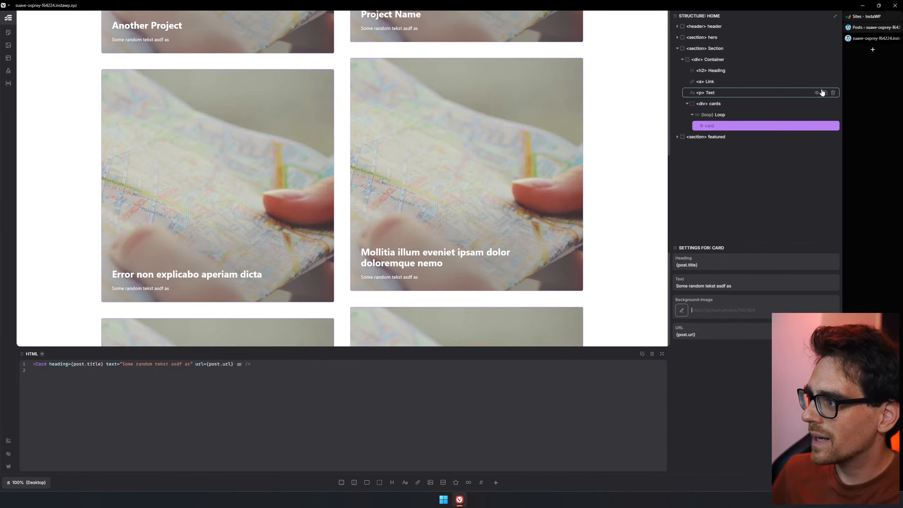
left_click(873, 28)
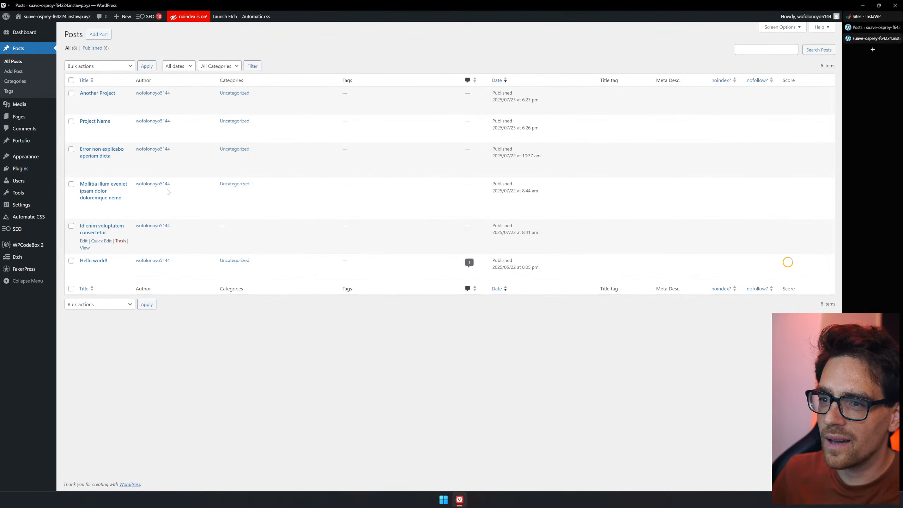
- Open the post "Error non explicabo aperiam dicta", enlarge its content area, and convert its Classic content to blocks
left_click(102, 149)
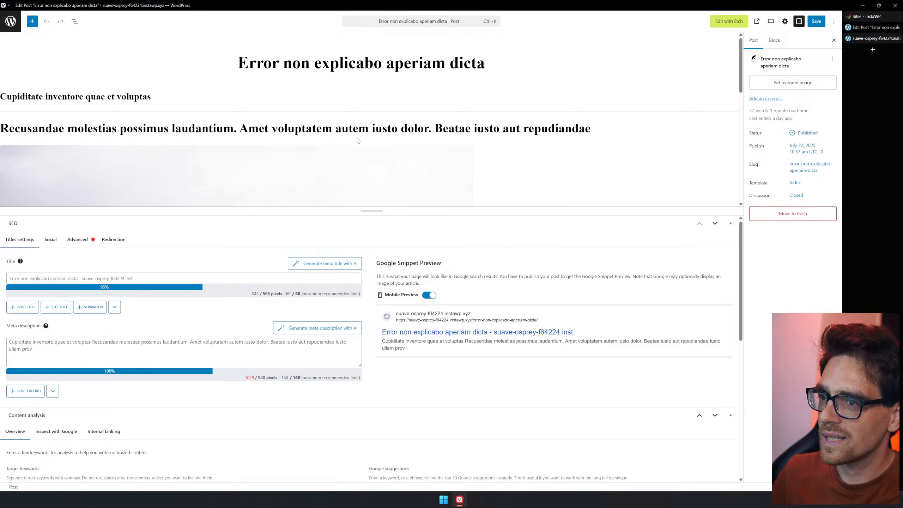
left_click_drag(456, 209, 433, 431)
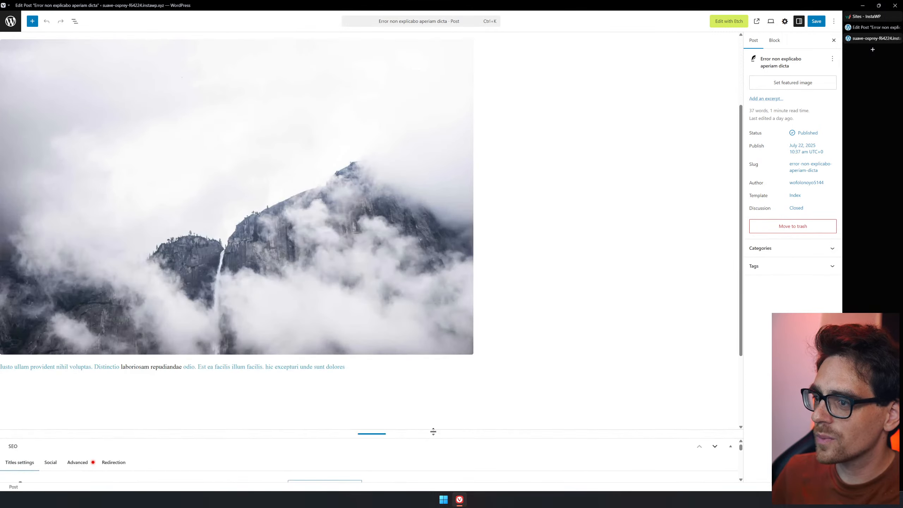
scroll(508, 319, "up", 3)
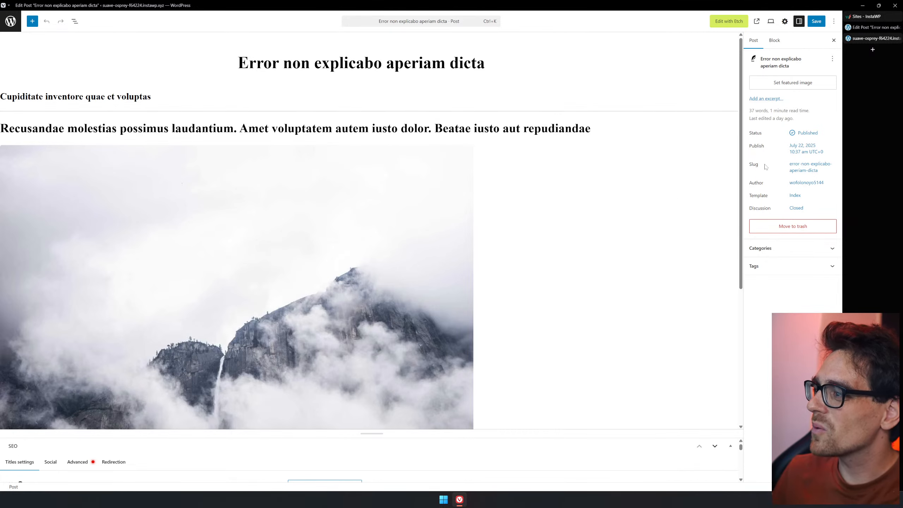
left_click(760, 100)
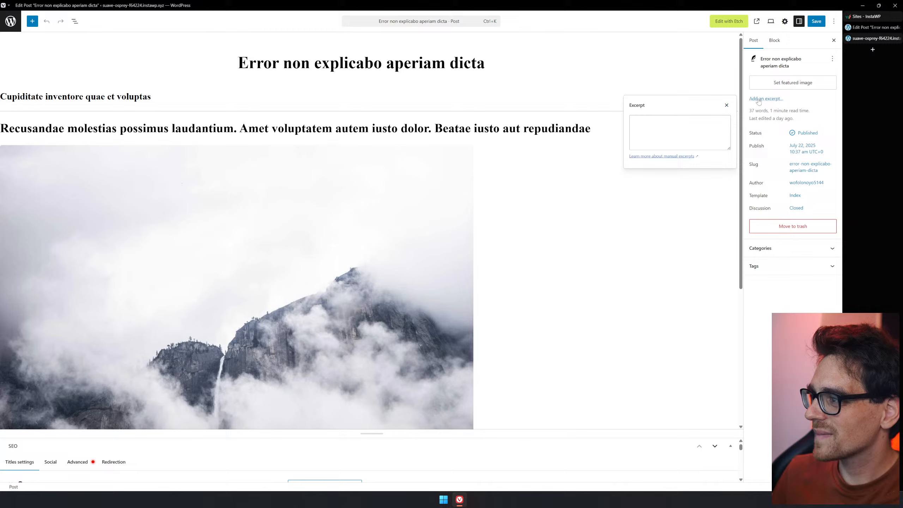
left_click(489, 132)
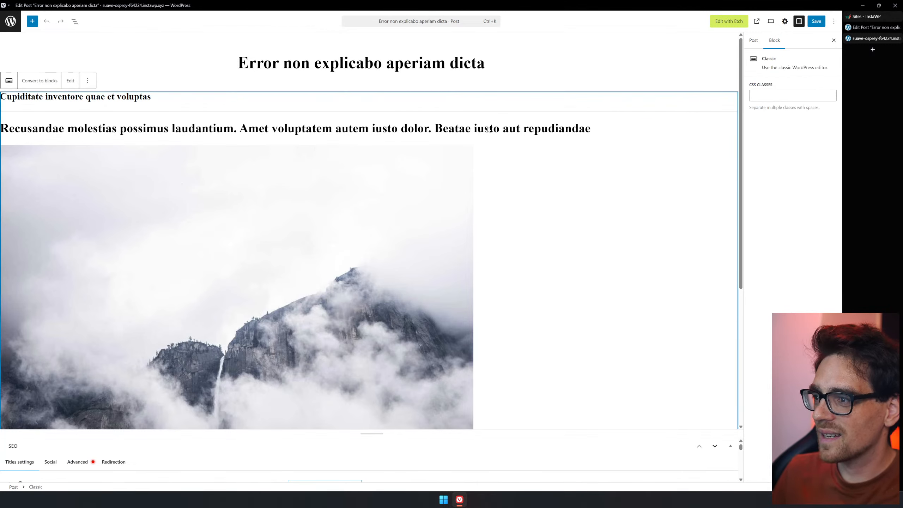
left_click(40, 81)
scroll(298, 286, "up", 5)
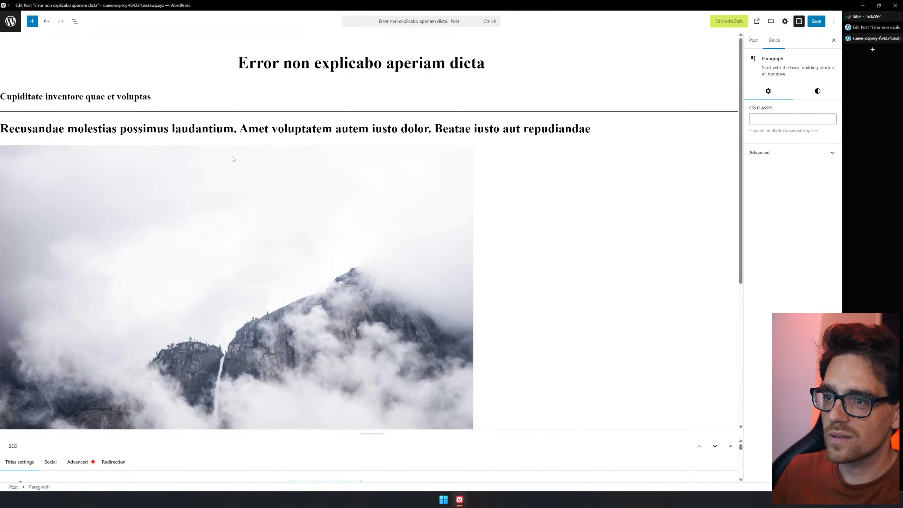
- Copy the "Recusandae molestias possimus laudantium" heading text into the post's excerpt, save the post, and return to the posts list
double_click(254, 128)
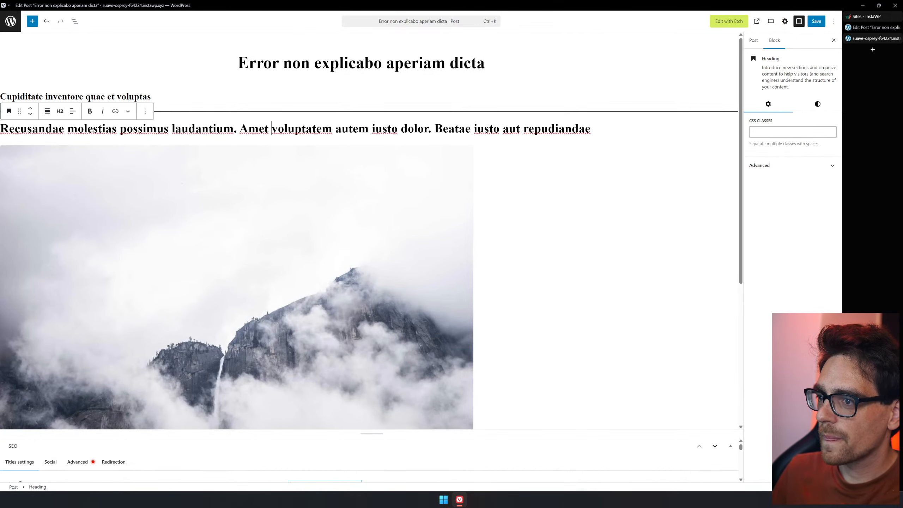
triple_click(253, 128)
key("ctrl+c")
left_click(716, 75)
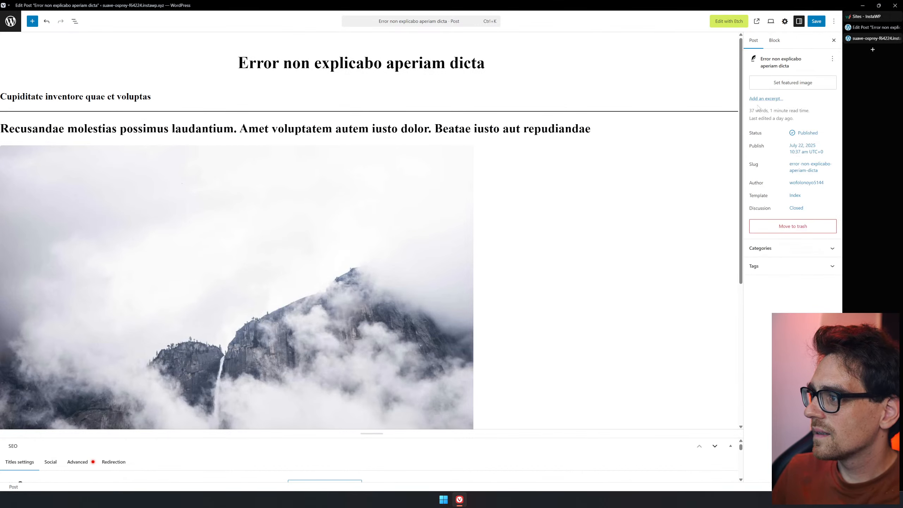
left_click(778, 99)
key("ctrl+v")
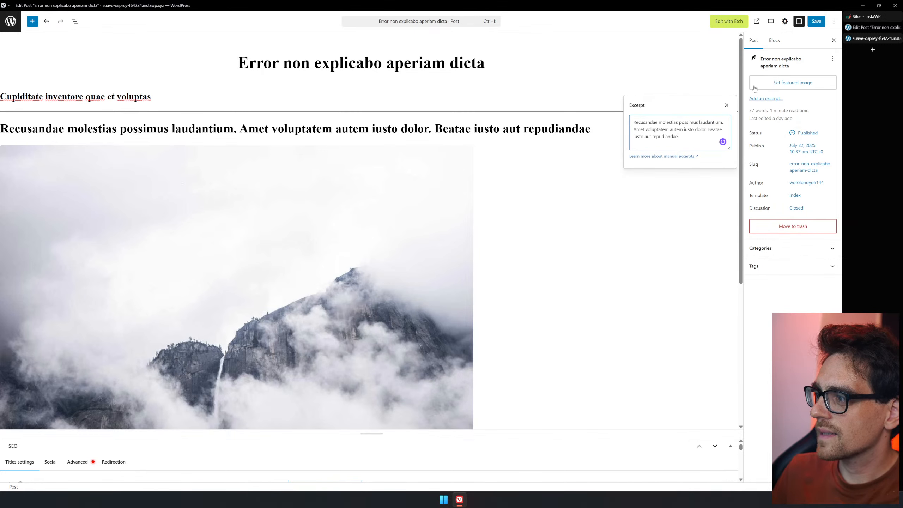
left_click(814, 22)
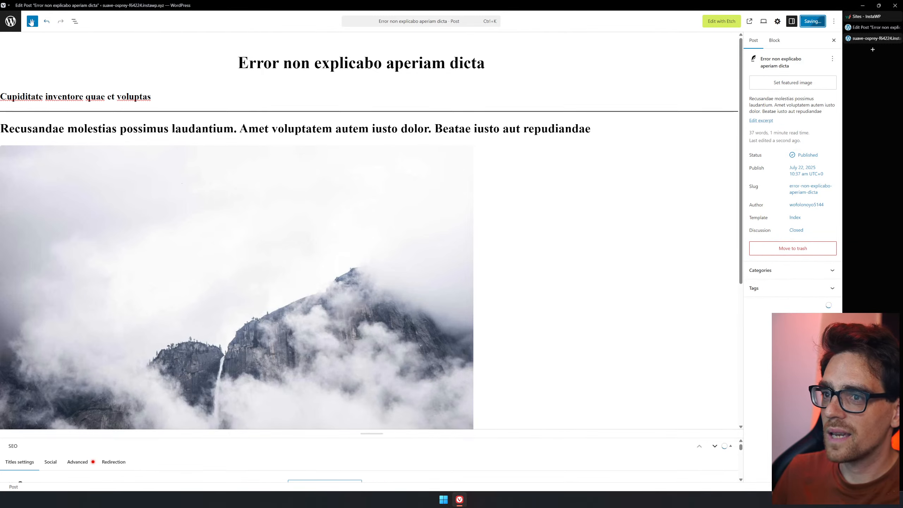
left_click(11, 21)
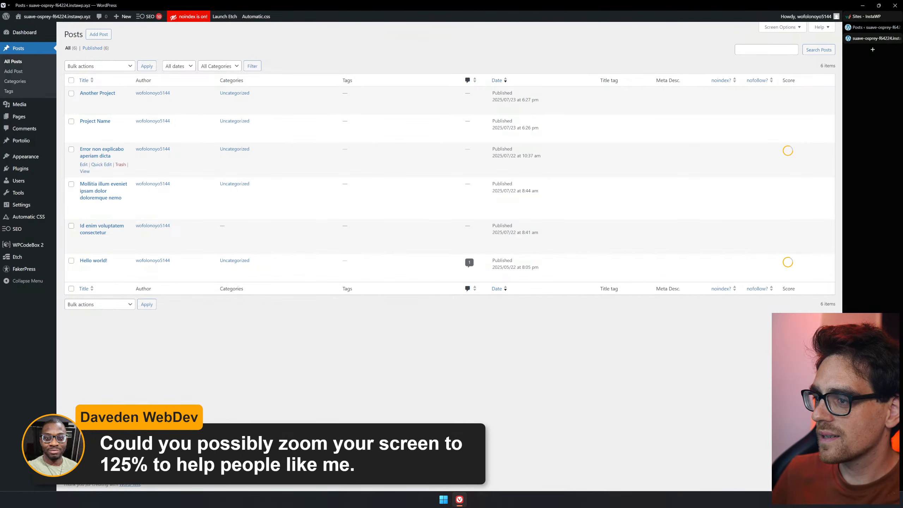
- Enlarge the browser zoom of the WordPress admin for better readability
key("ctrl+plus")
key("ctrl+plus")
key("ctrl+plus")
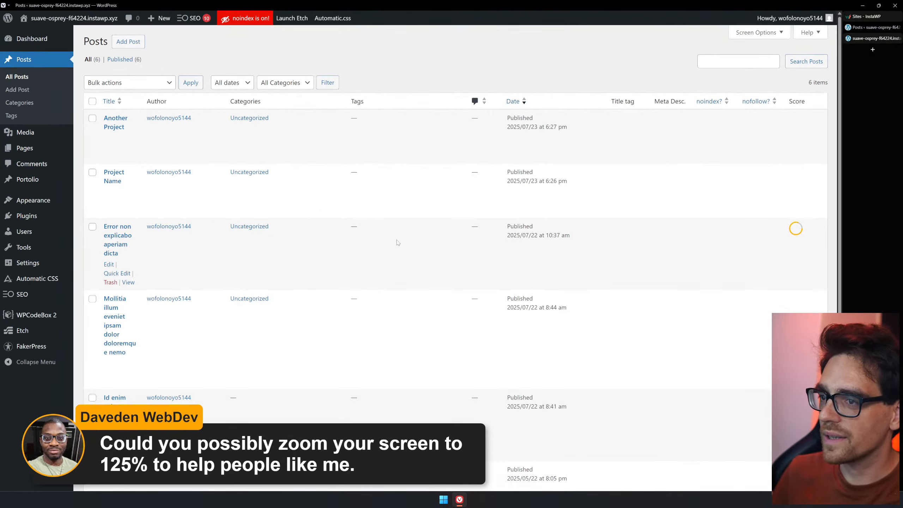
key("ctrl+plus")
key("ctrl+minus")
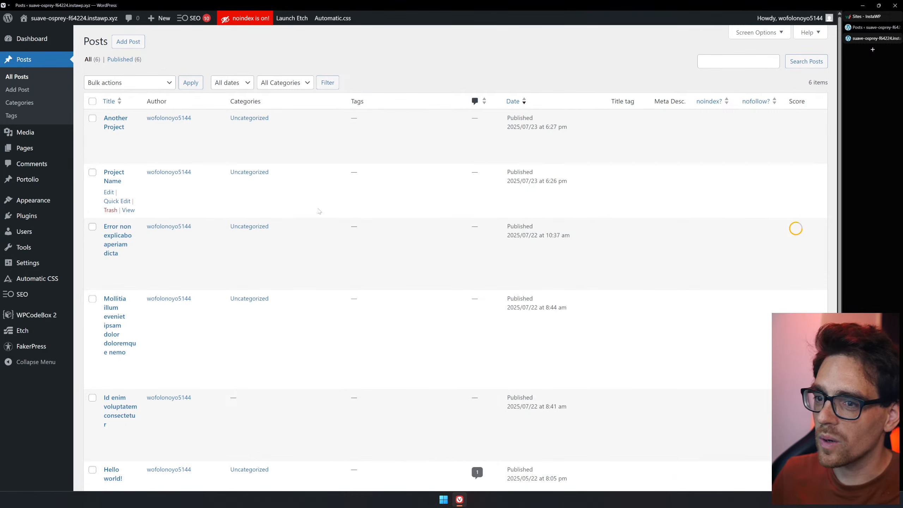
key("ctrl+plus")
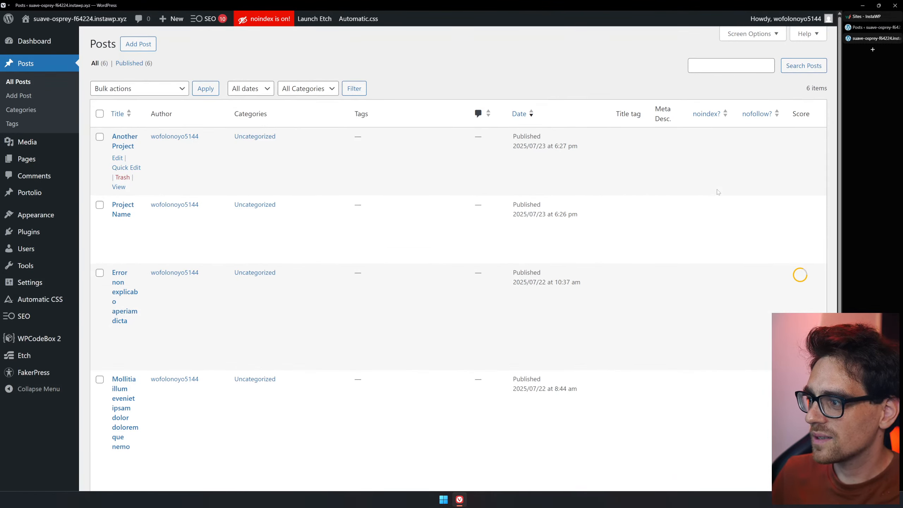
- Reopen the post "Error non explicabo aperiam dicta" to view its featured image and excerpt settings, and go back to the posts list
scroll(320, 231, "down", 2)
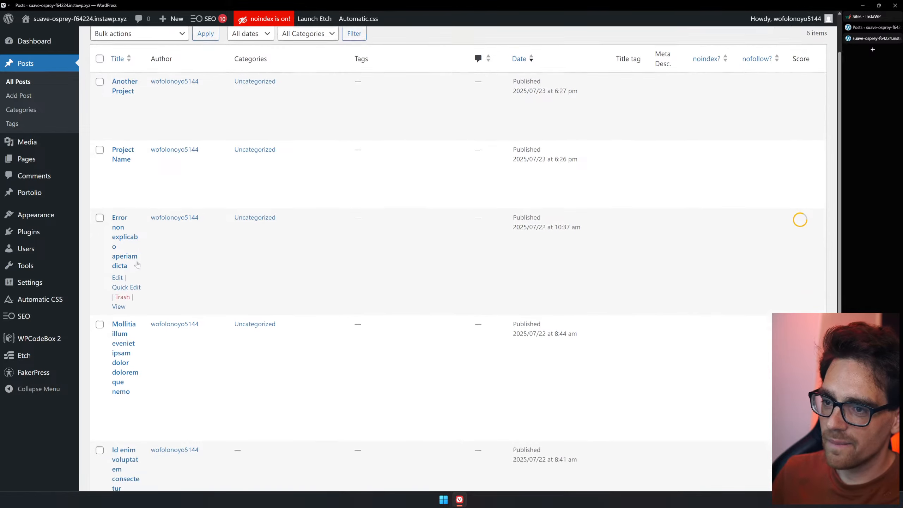
key("Return")
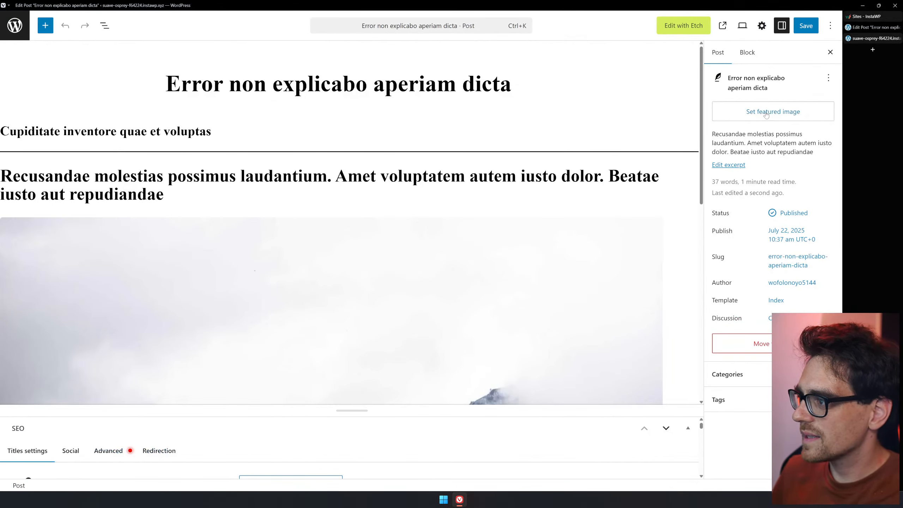
key("alt+Left")
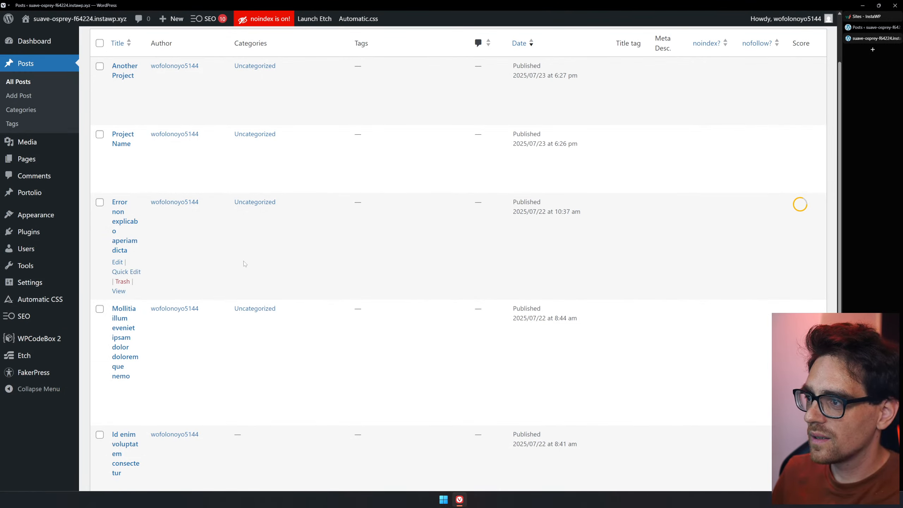
- Hide the Comments, Tags, Meta Desc., Title tag, noindex?, nofollow? and Score columns from the posts list and apply the change
scroll(245, 263, "up", 2)
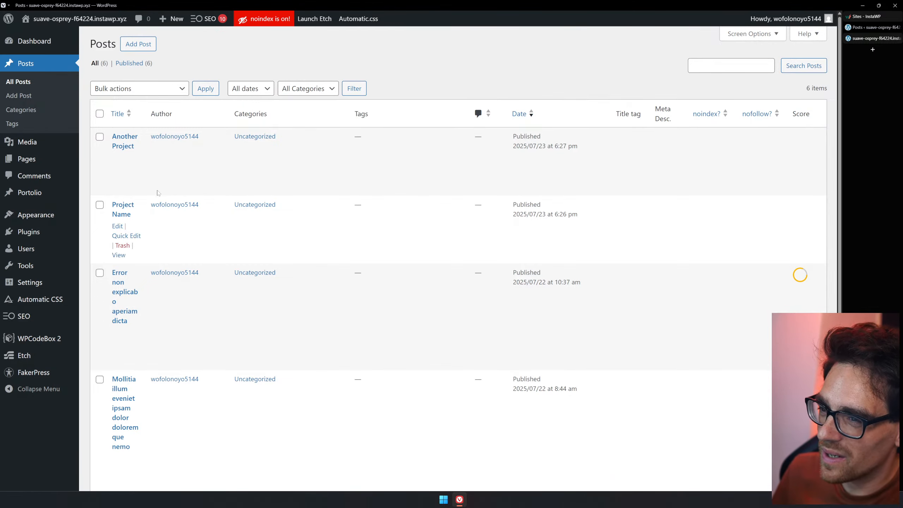
left_click(767, 37)
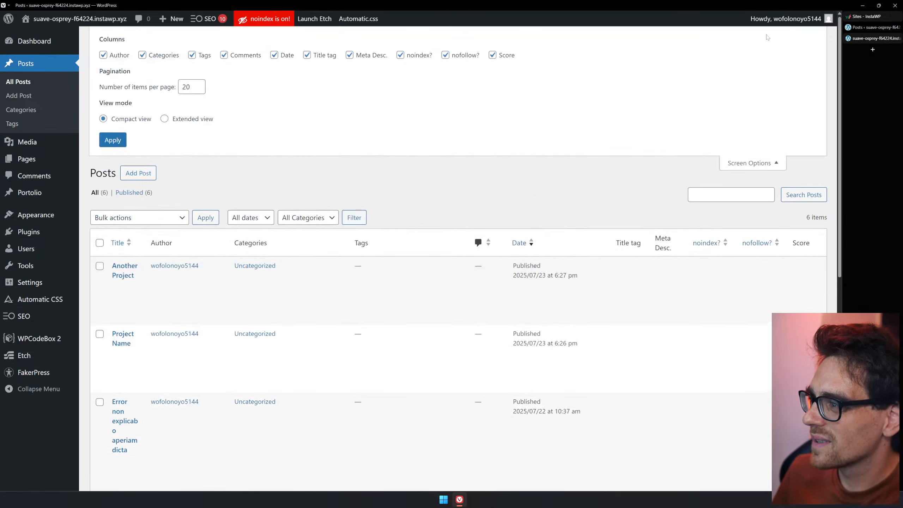
left_click(227, 56)
left_click(192, 56)
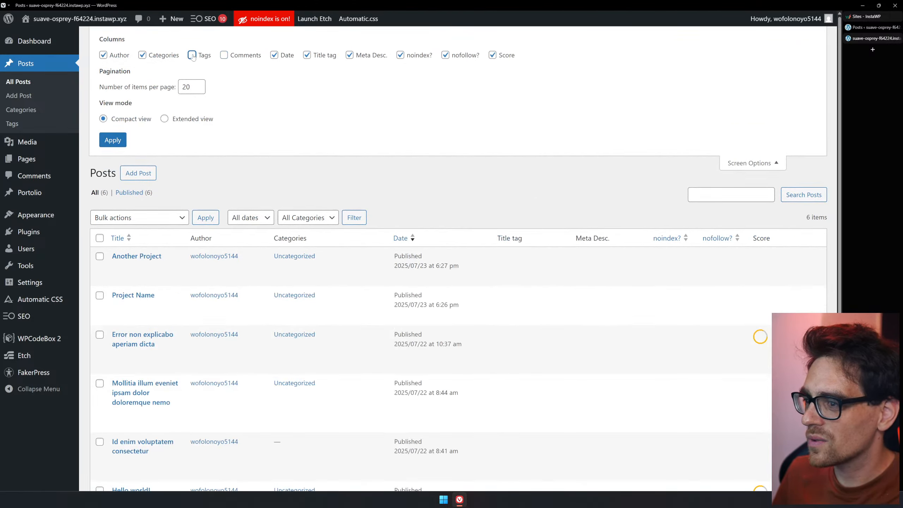
left_click(366, 57)
left_click(322, 56)
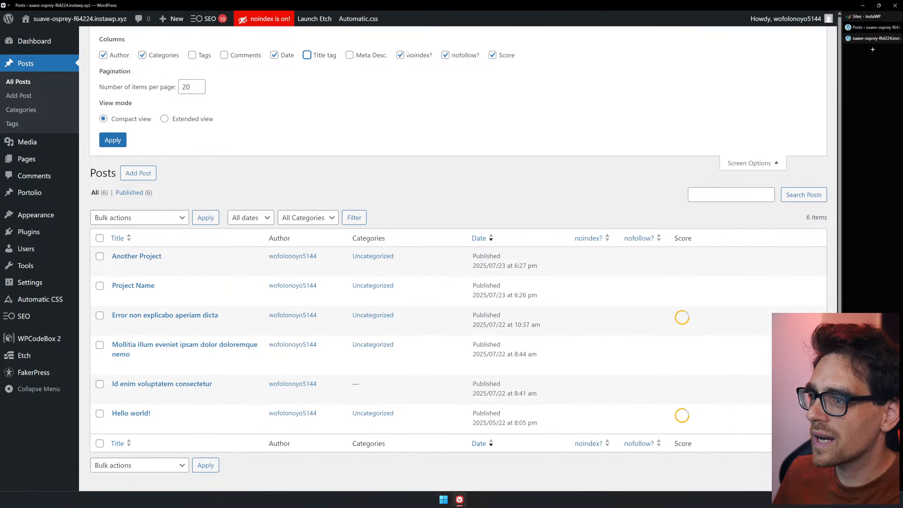
left_click(421, 56)
left_click(447, 56)
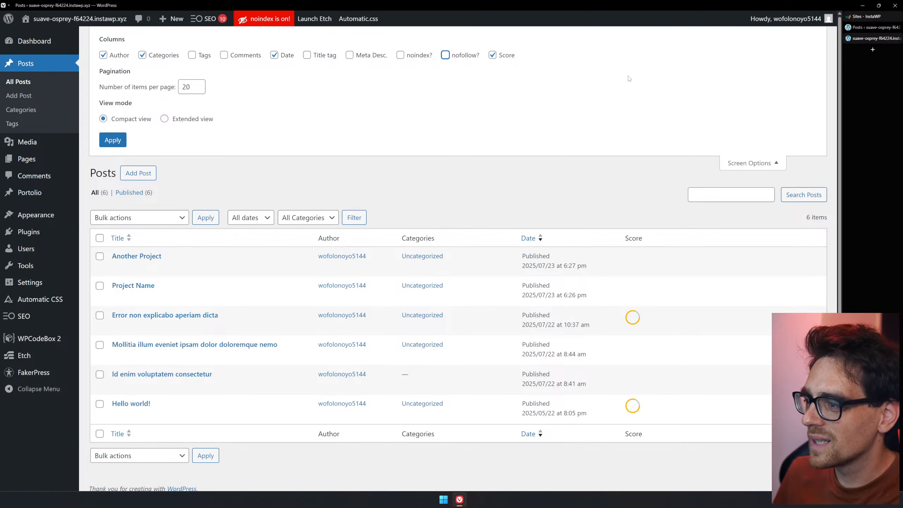
left_click(506, 57)
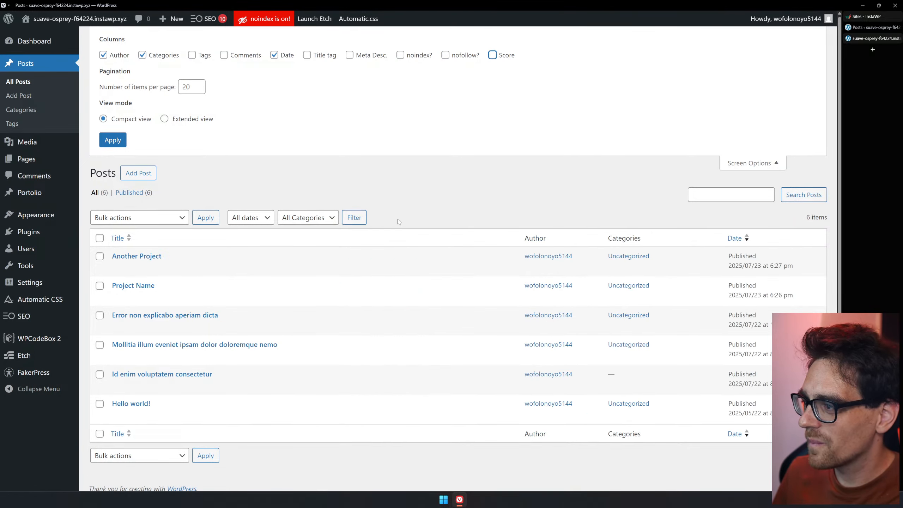
left_click(108, 141)
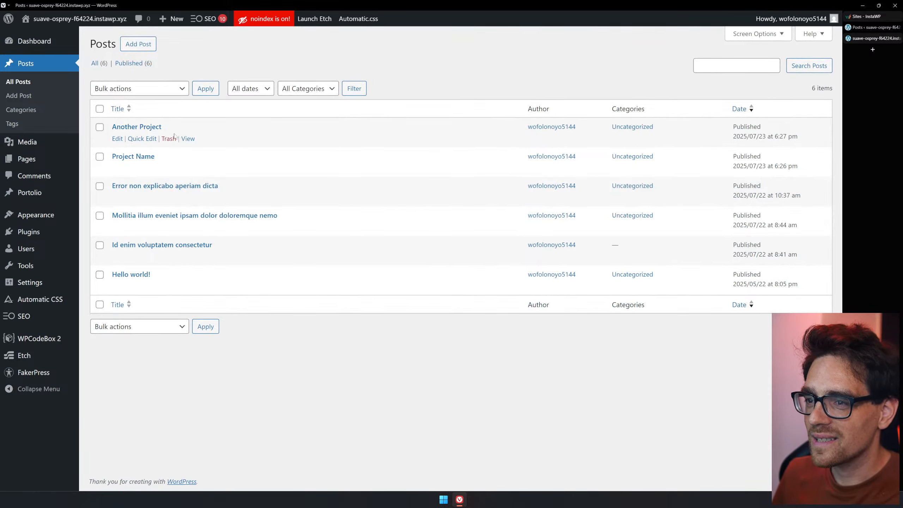
- Open the post "Mollitia illum eveniet ipsam dolor doloremque nemo" and convert its Classic content to blocks
left_click(195, 215)
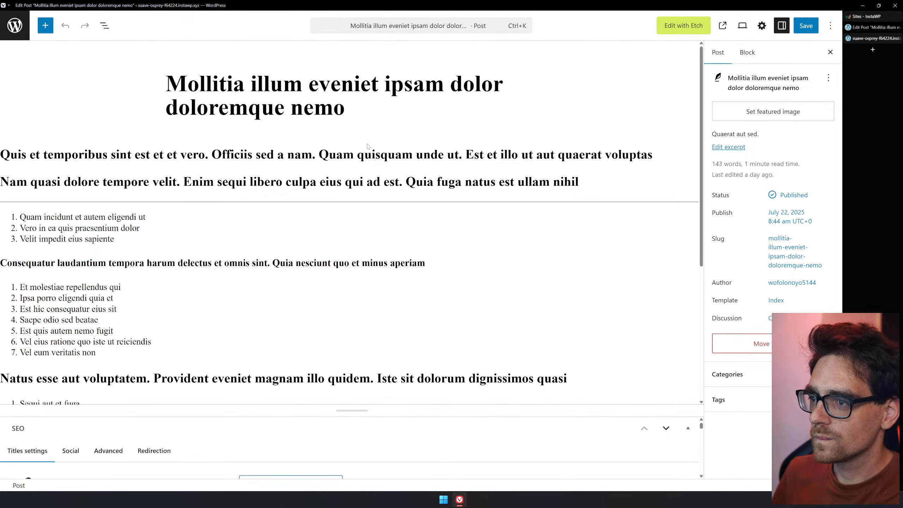
left_click(375, 160)
left_click(56, 132)
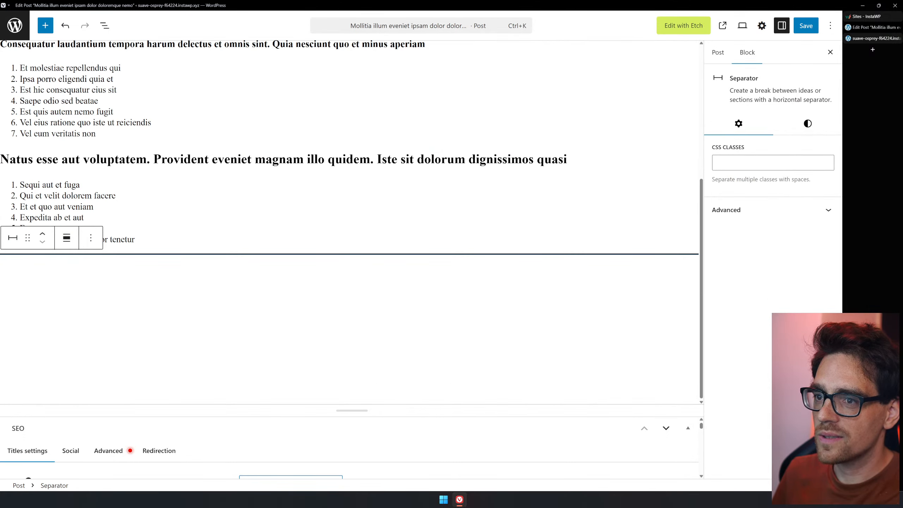
scroll(120, 254, "up", 5)
scroll(121, 252, "up", 2)
- View the existing excerpt in the settings of the post "Mollitia illum eveniet ipsam dolor doloremque nemo"
left_click(123, 155)
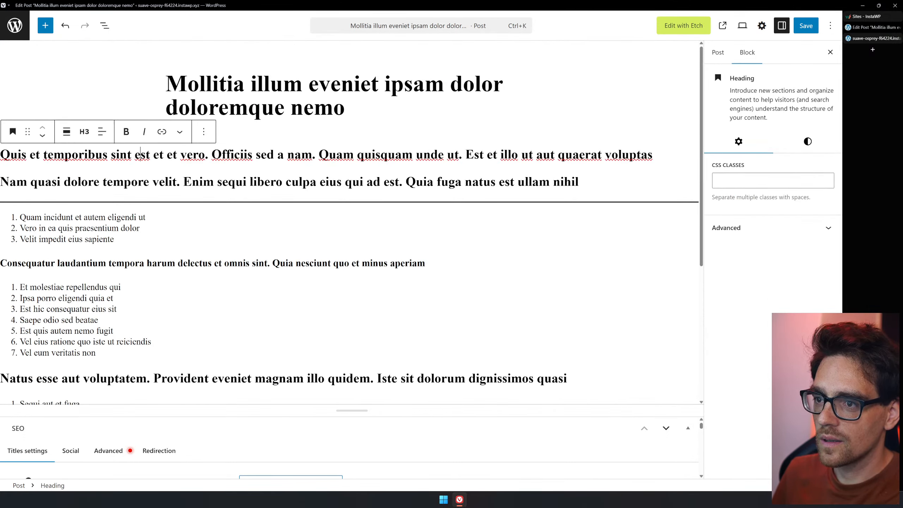
key("ctrl+a")
left_click(614, 82)
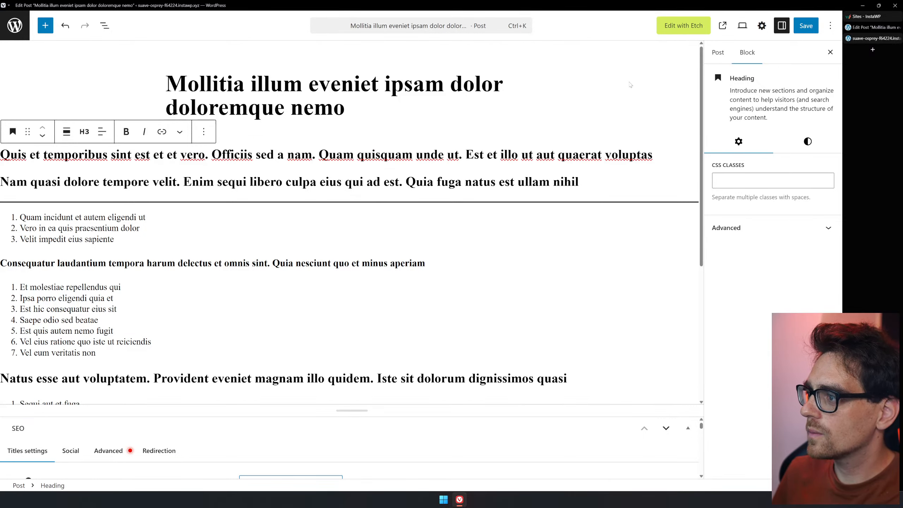
left_click(719, 53)
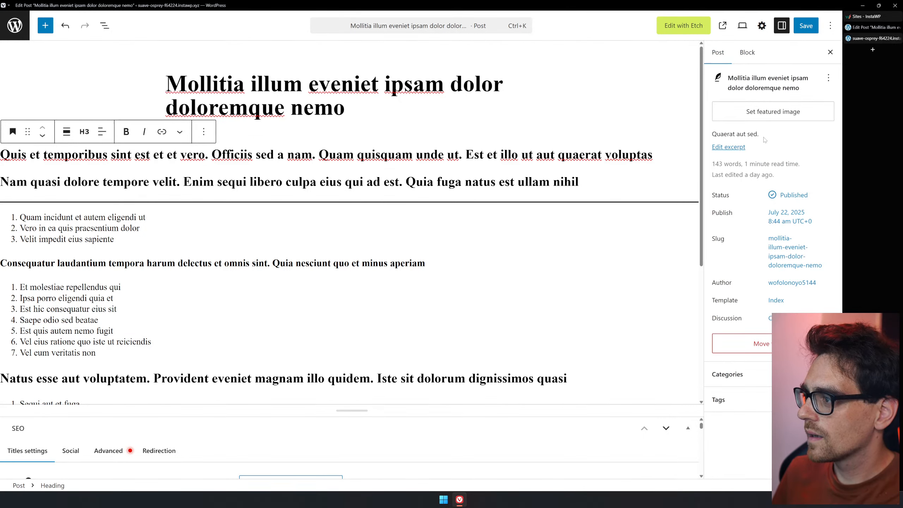
left_click(728, 147)
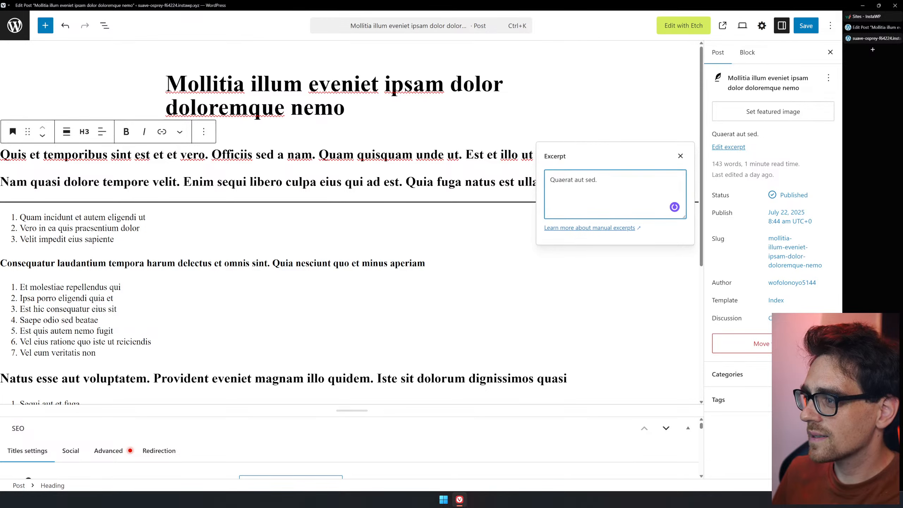
left_click(206, 143)
- Save the post "Mollitia illum eveniet ipsam dolor doloremque nemo" with its converted blocks and return to the posts list
key("alt+Left")
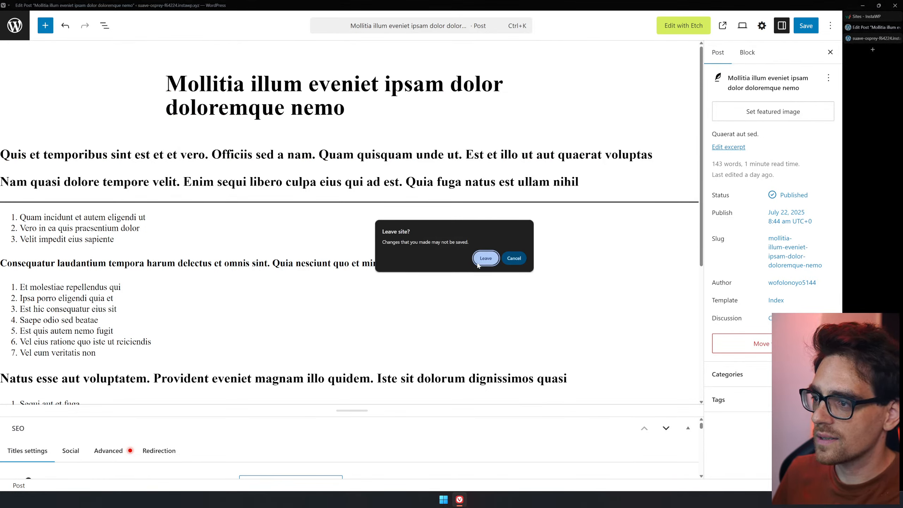
left_click(513, 258)
left_click(805, 25)
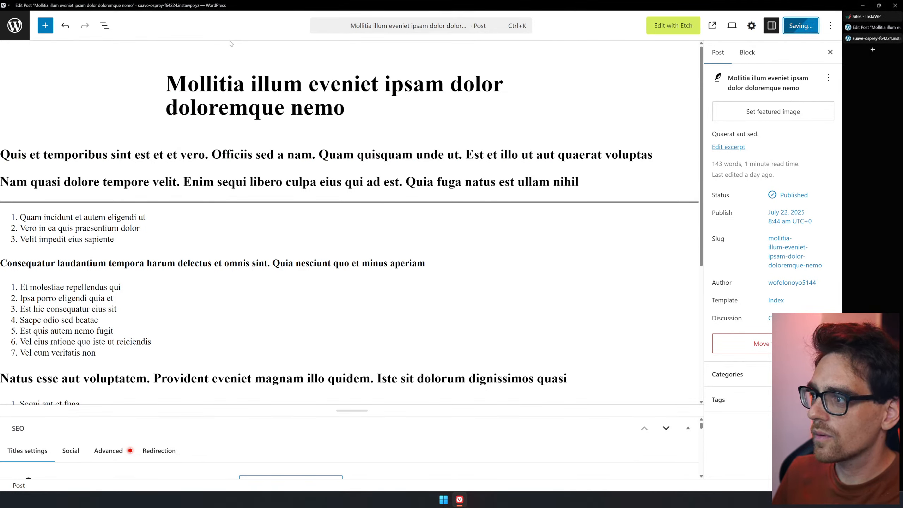
left_click(12, 25)
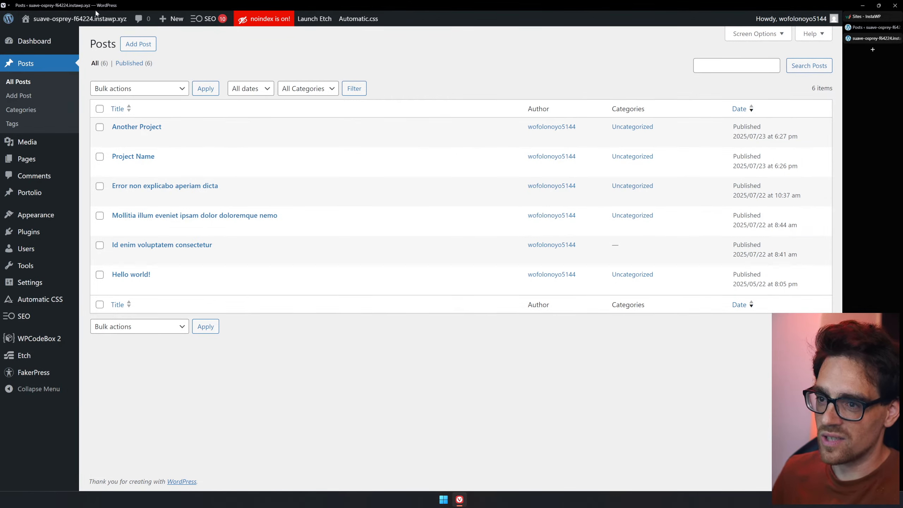
- Open the post "Id enim voluptatem consectetur" and convert its Classic content to blocks
left_click(117, 256)
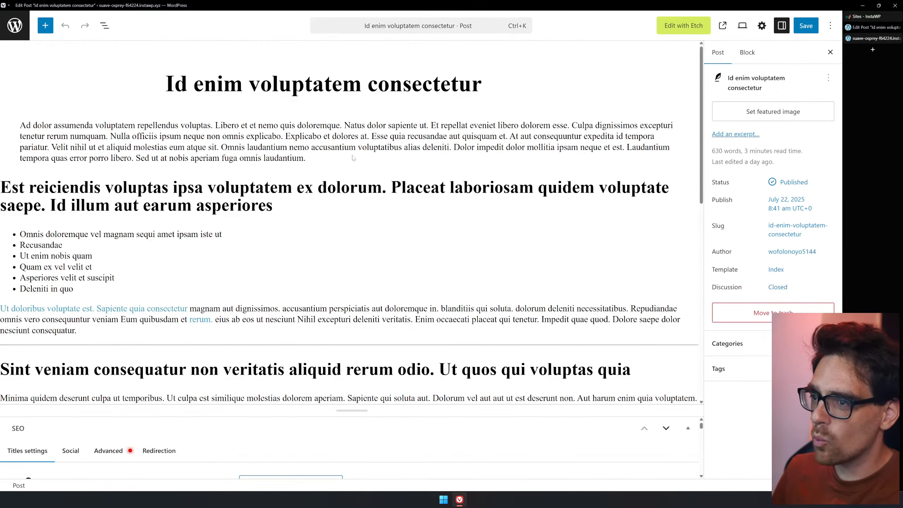
left_click(276, 140)
left_click(55, 104)
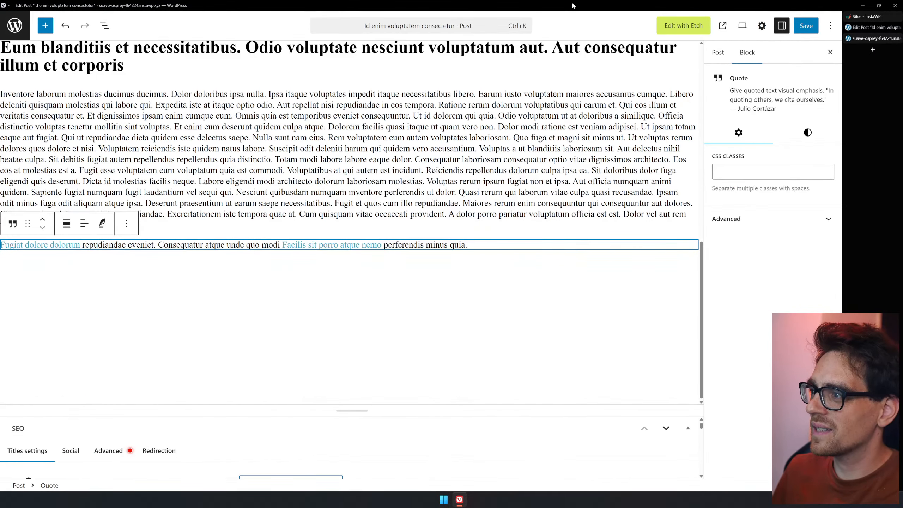
- Copy the heading beginning "Est reiciendis voluptas ipsa voluptatem" into the post's excerpt and save the post
scroll(350, 222, "up", 10)
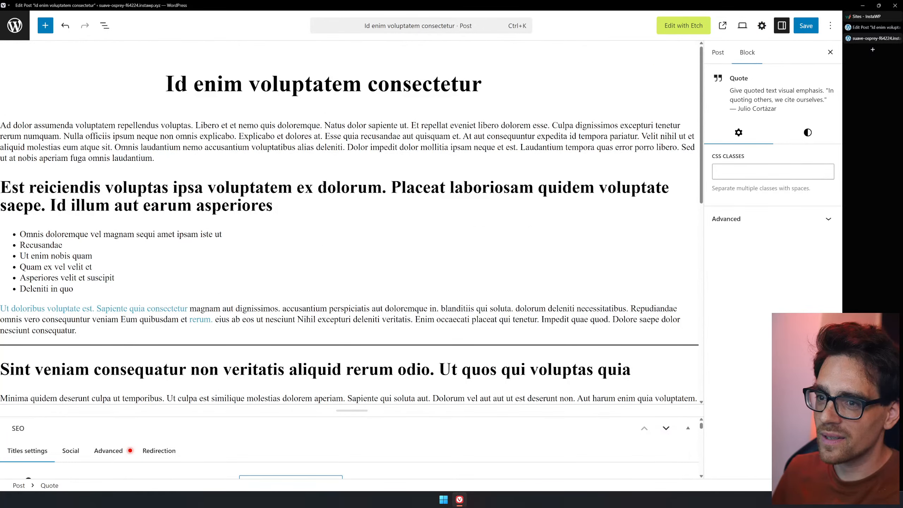
triple_click(137, 187)
key("ctrl+c")
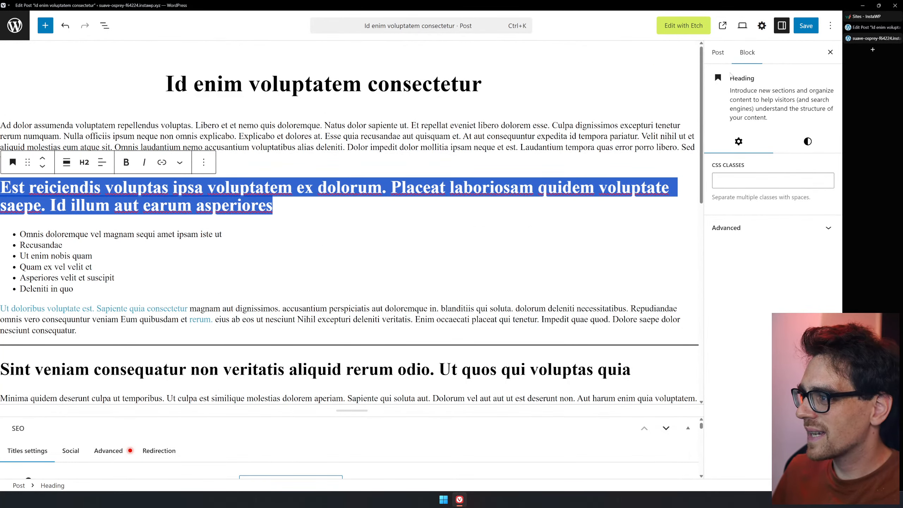
left_click(718, 52)
left_click(735, 133)
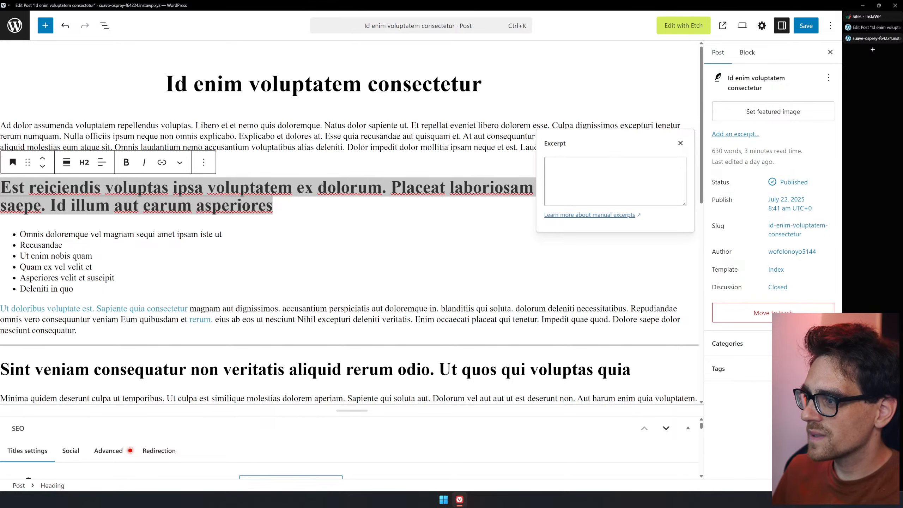
key("ctrl+v")
left_click(805, 25)
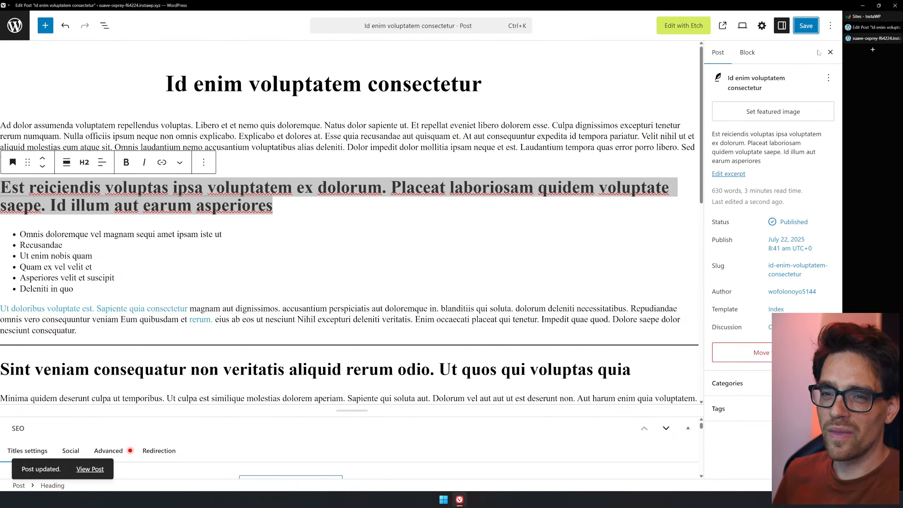
- Switch to the Etch builder and set the looped card's text attribute to {post.excerpt} in its HTML
left_click(875, 38)
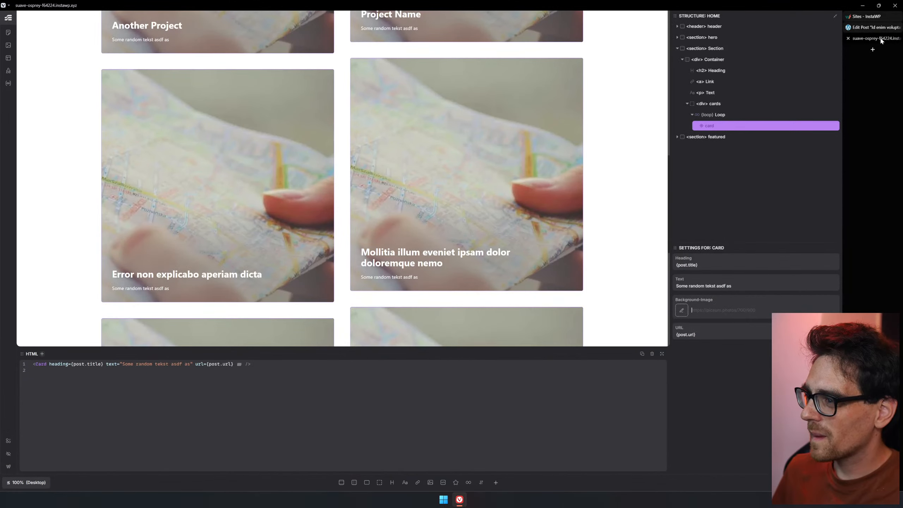
scroll(568, 192, "up", 3)
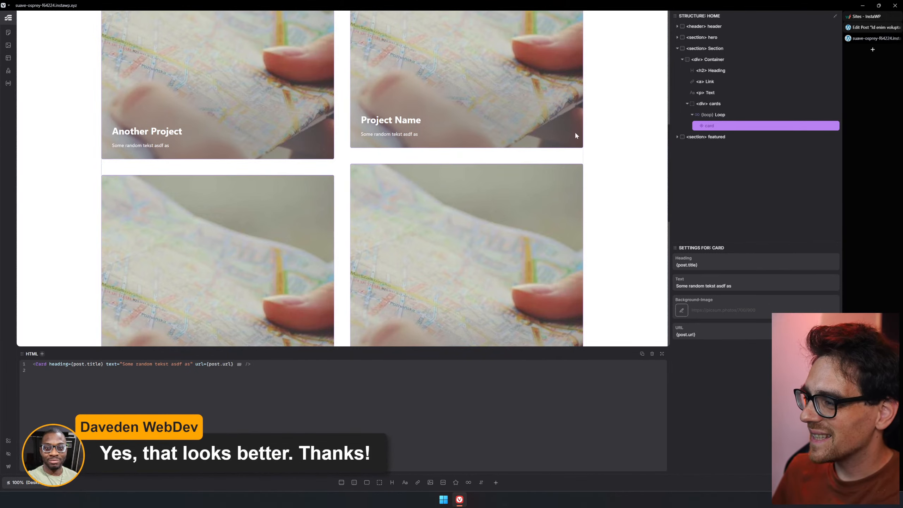
left_click(749, 306)
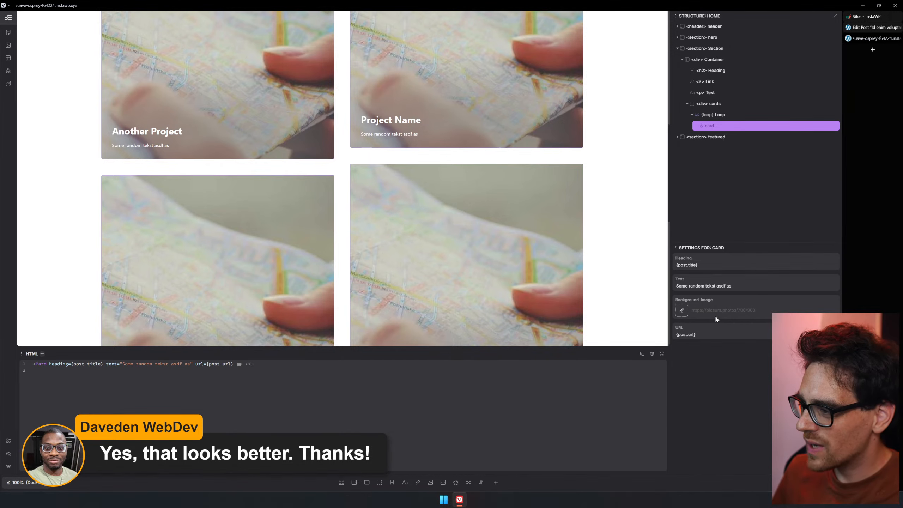
left_click(171, 364)
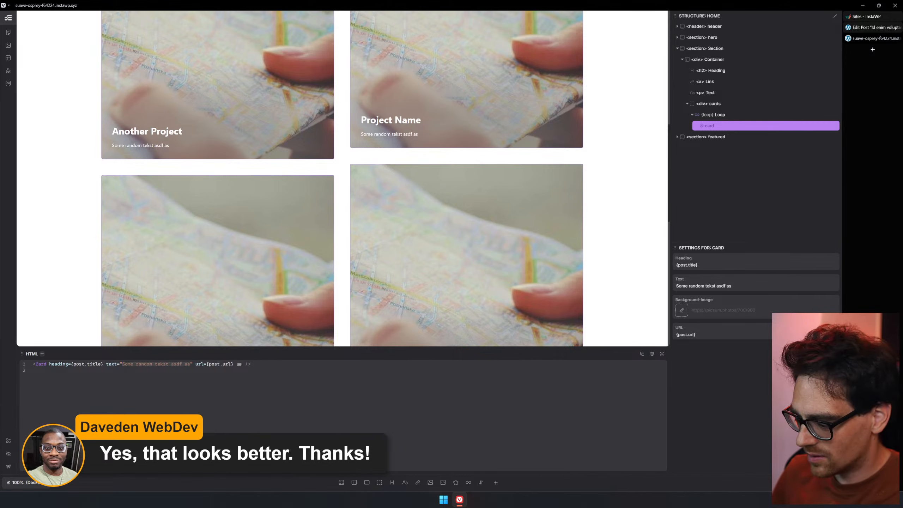
type("{post")
type(".excer")
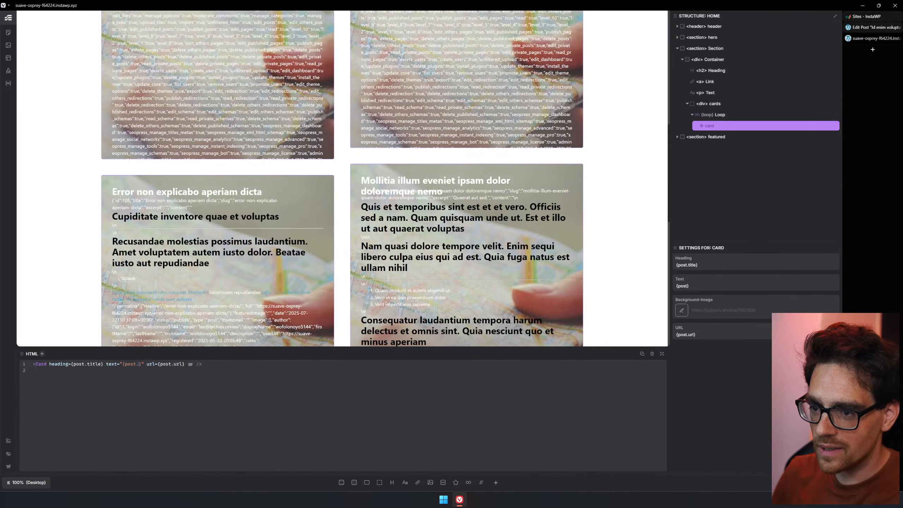
type("pt")
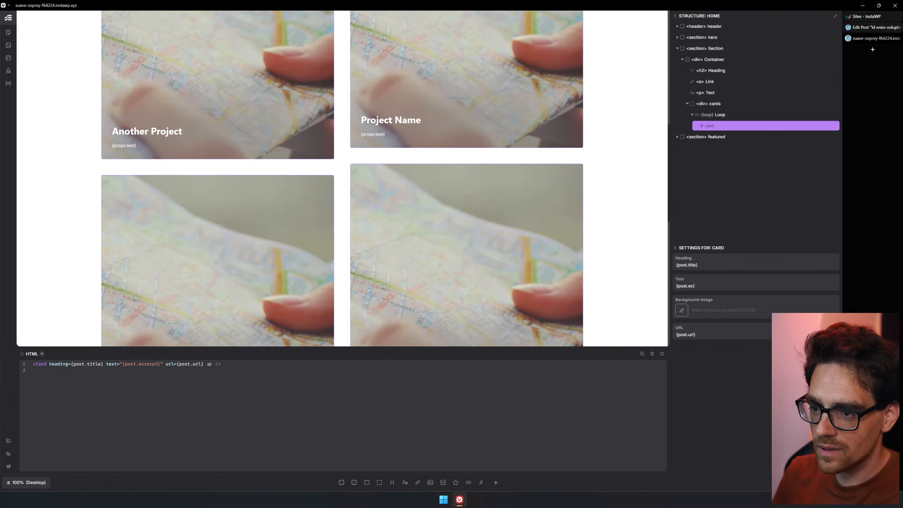
- Shorten the card's text attribute to {post} and examine the raw post data output in the cards
key("BackSpace")
key("BackSpace")
key("BackSpace")
key("BackSpace")
key("BackSpace")
key("BackSpace")
key("BackSpace")
key("BackSpace")
key("BackSpace")
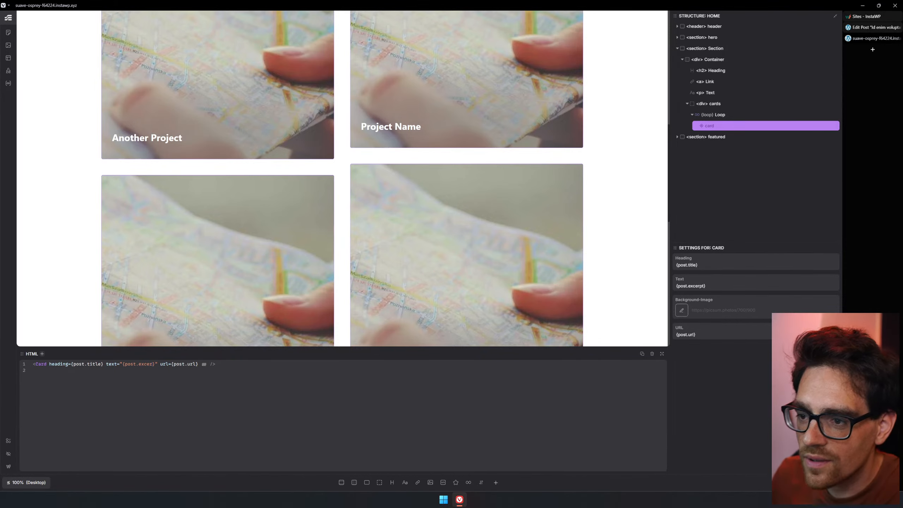
type("t")
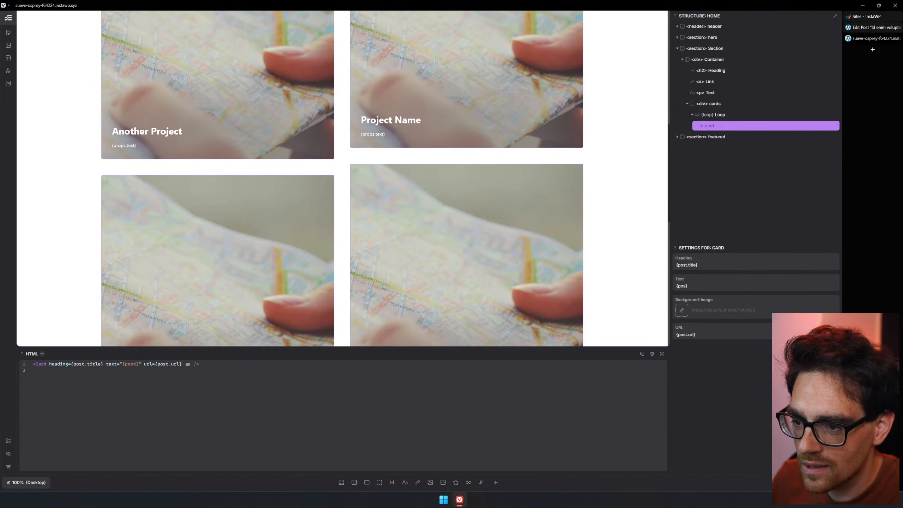
scroll(309, 260, "down", 2)
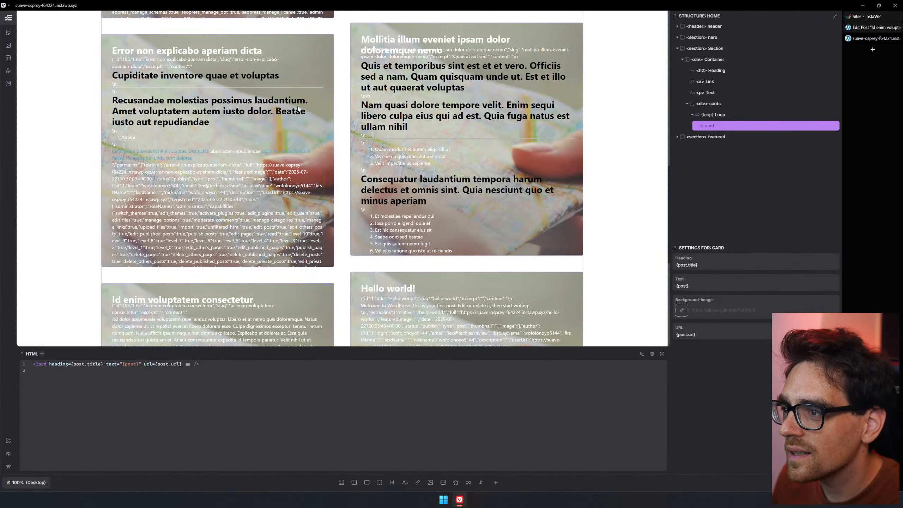
scroll(313, 144, "down", 4)
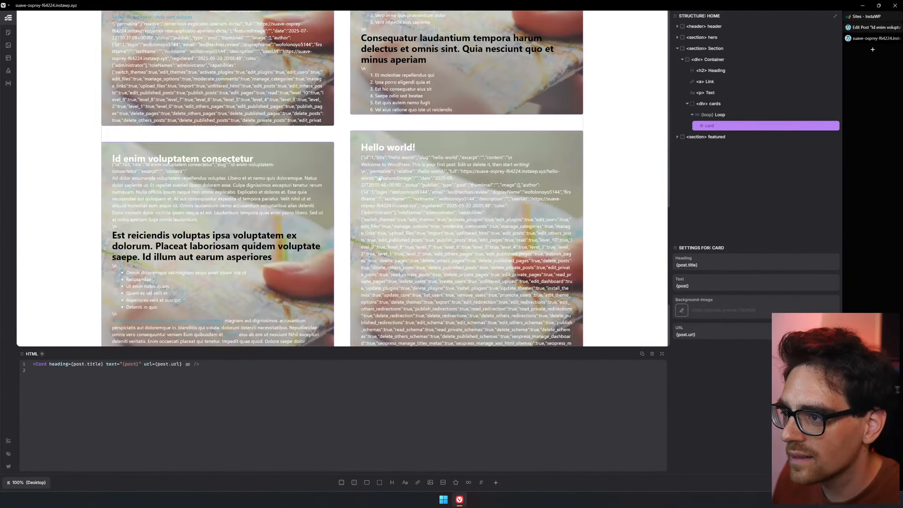
scroll(387, 174, "down", 2)
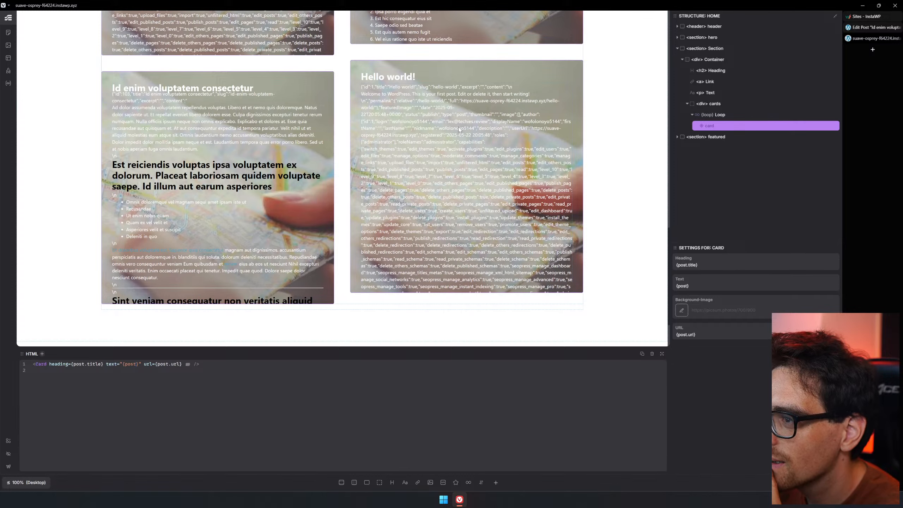
- Set the cloudy mountain picture as featured image of the post "Id enim voluptatem consectetur" and save it
left_click(882, 32)
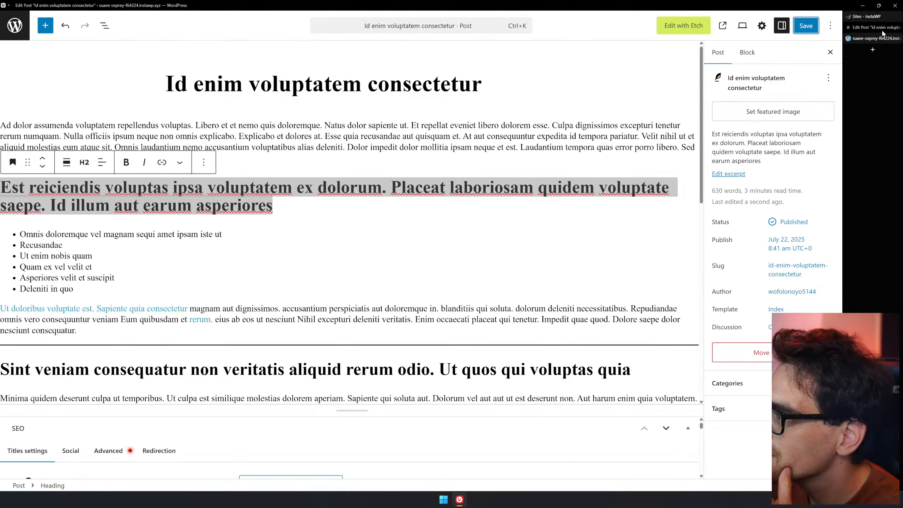
left_click(772, 112)
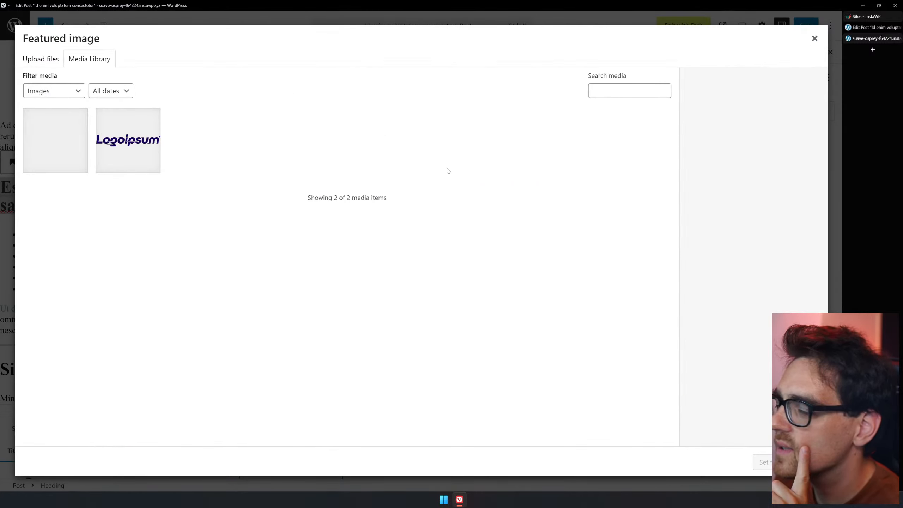
left_click(69, 164)
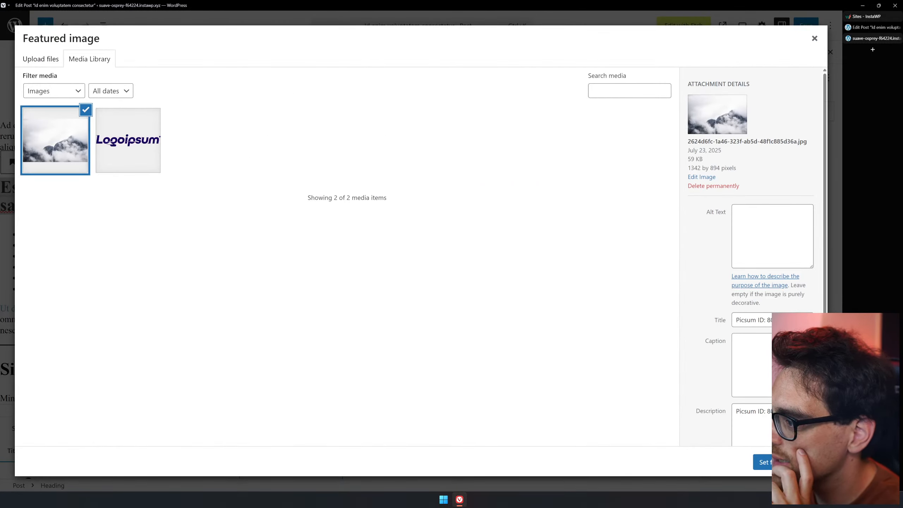
left_click(761, 462)
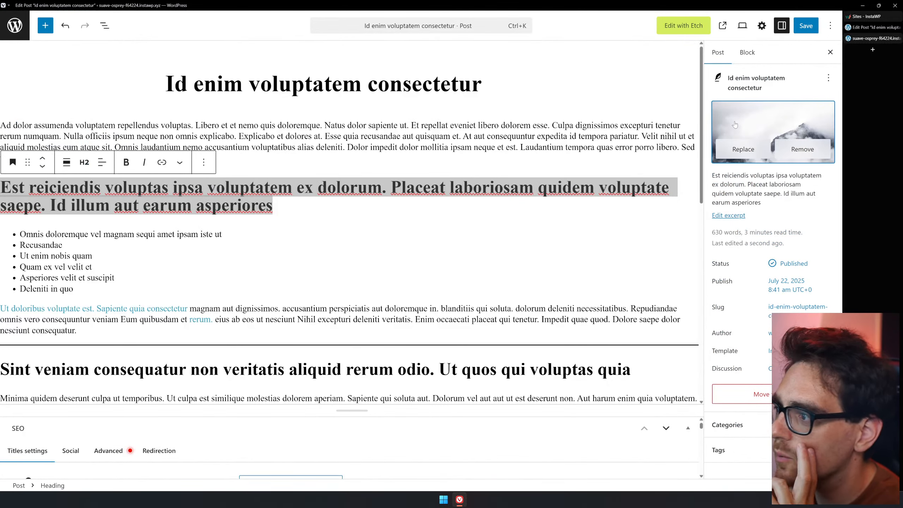
left_click(806, 26)
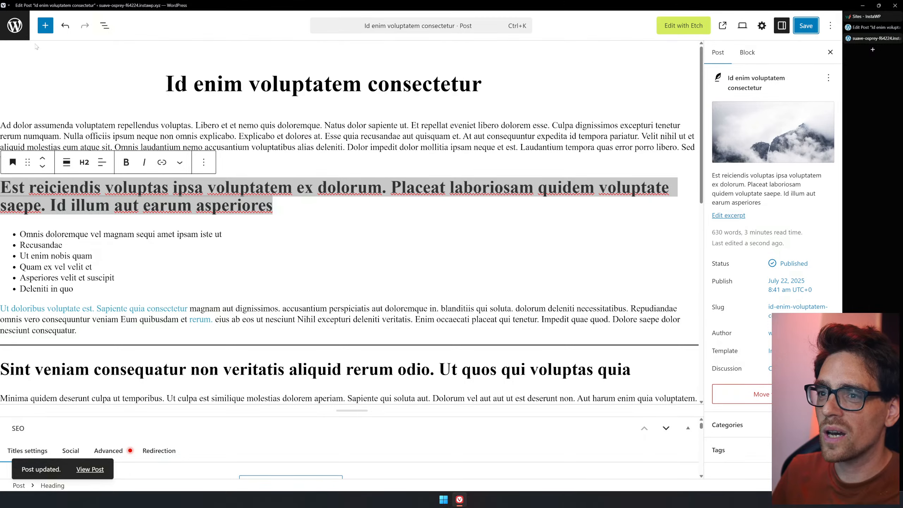
- Open the post "Mollitia illum eveniet ipsam dolor doloremque nemo", give it the cloudy mountain featured image and save
left_click(15, 26)
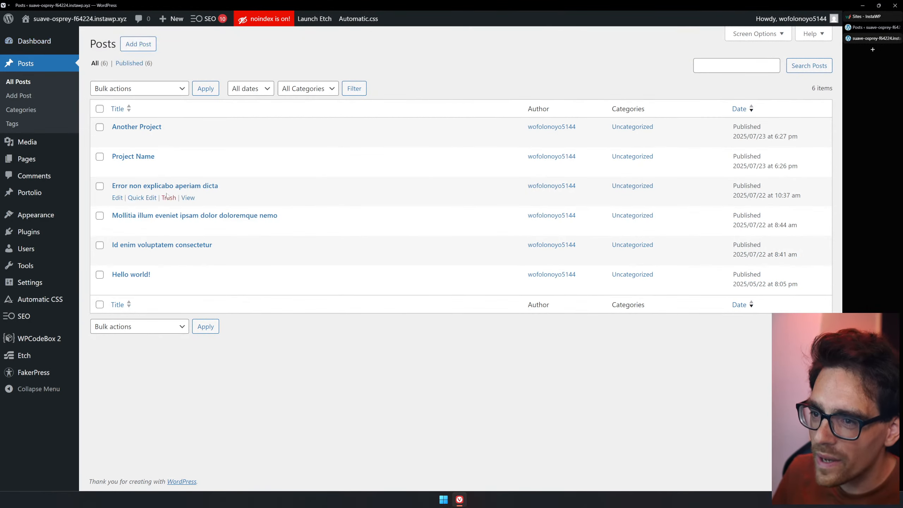
left_click(118, 227)
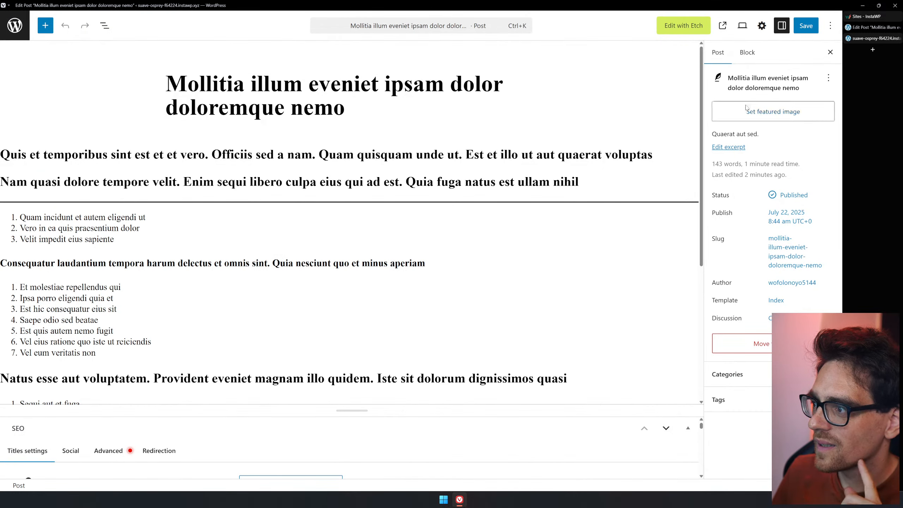
left_click(772, 112)
left_click(80, 142)
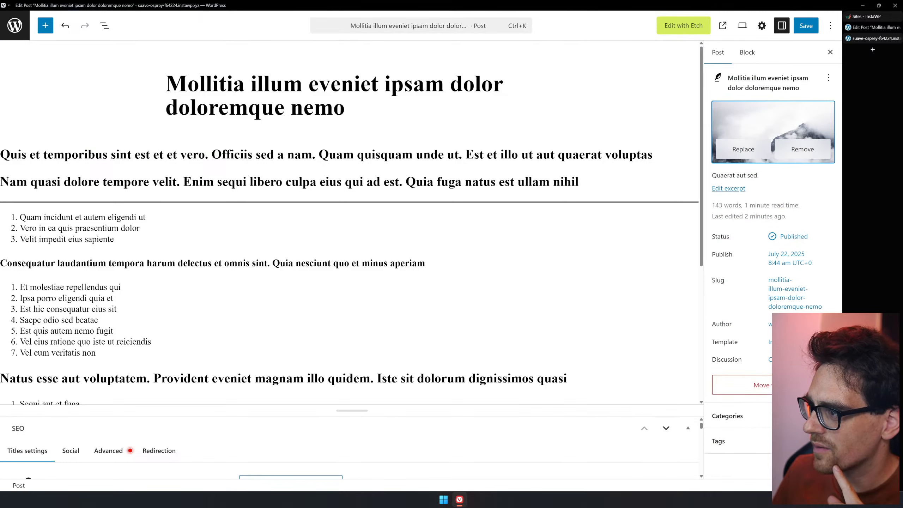
key("ctrl+s")
- Return to the Etch builder and examine the cards' raw post data for the excerpt and featured image fields
mouse_move(861, 39)
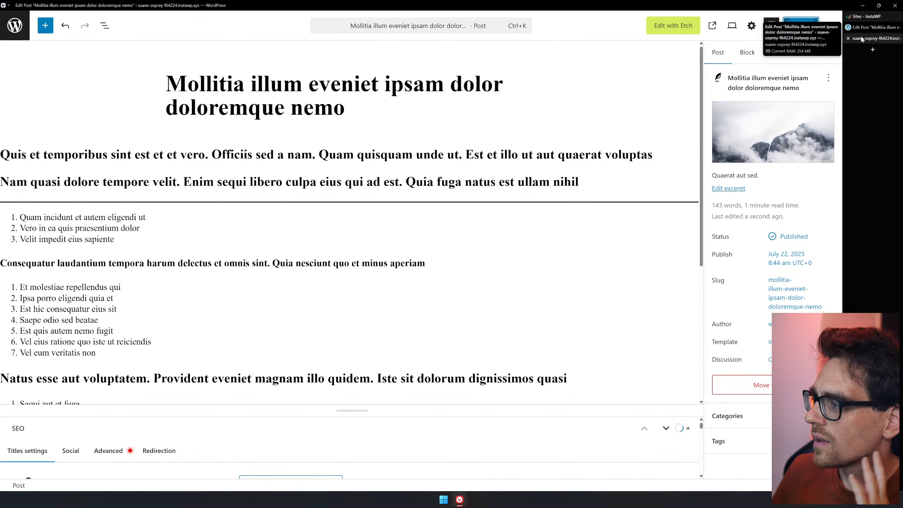
left_click(861, 39)
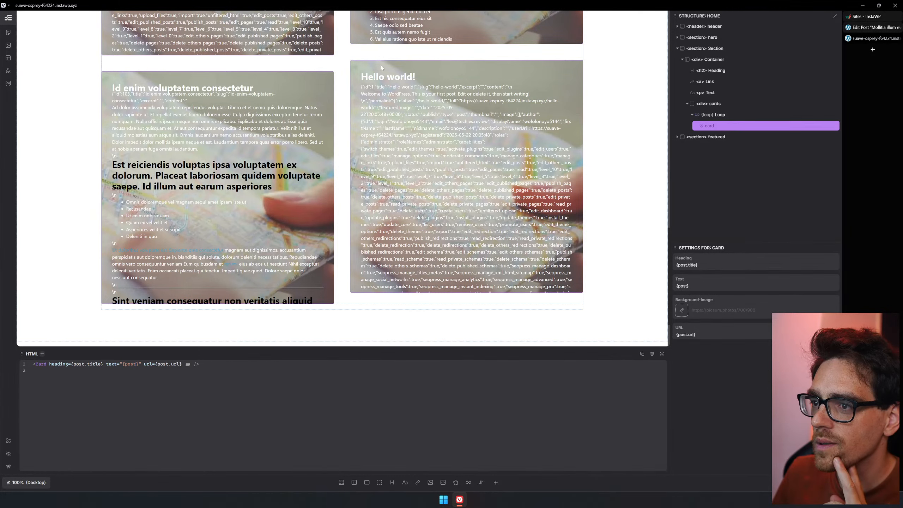
scroll(220, 94, "up", 4)
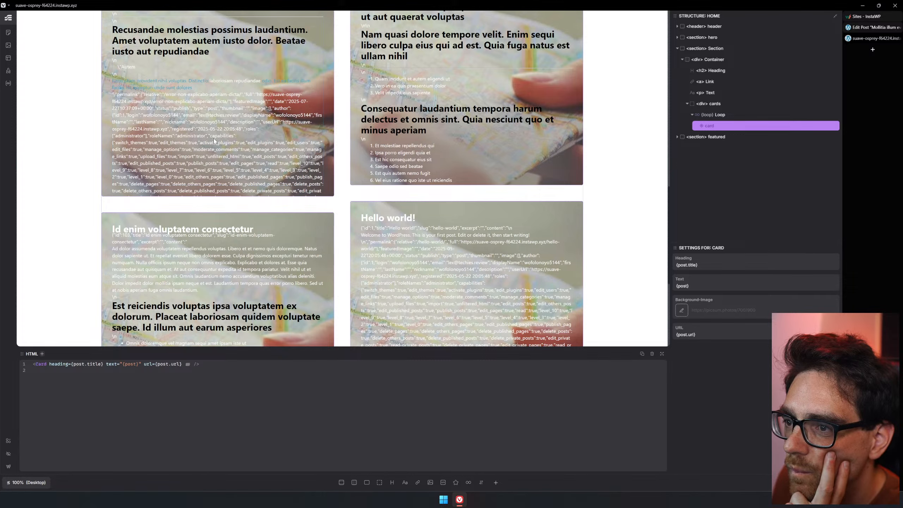
- Examine the raw post data in the lower cards and try to inspect the "Hello world!" card's element
scroll(557, 273, "down", 4)
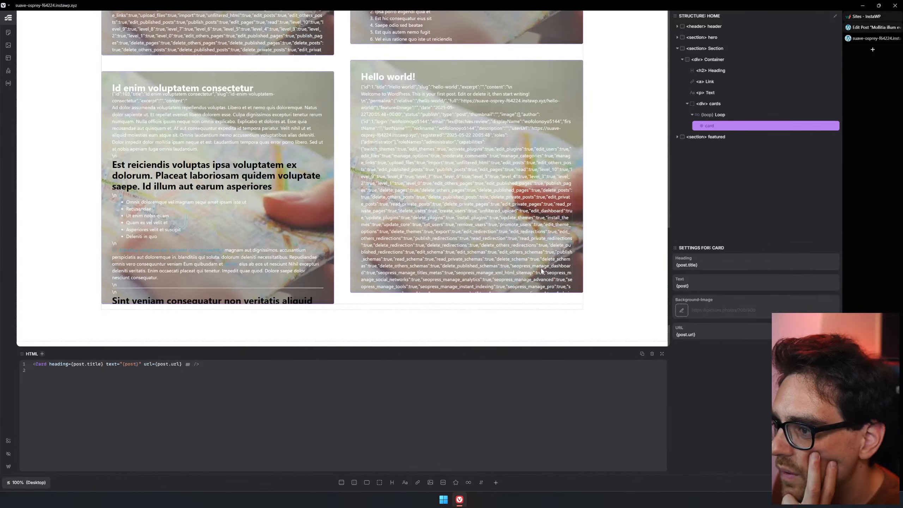
scroll(541, 271, "down", 2)
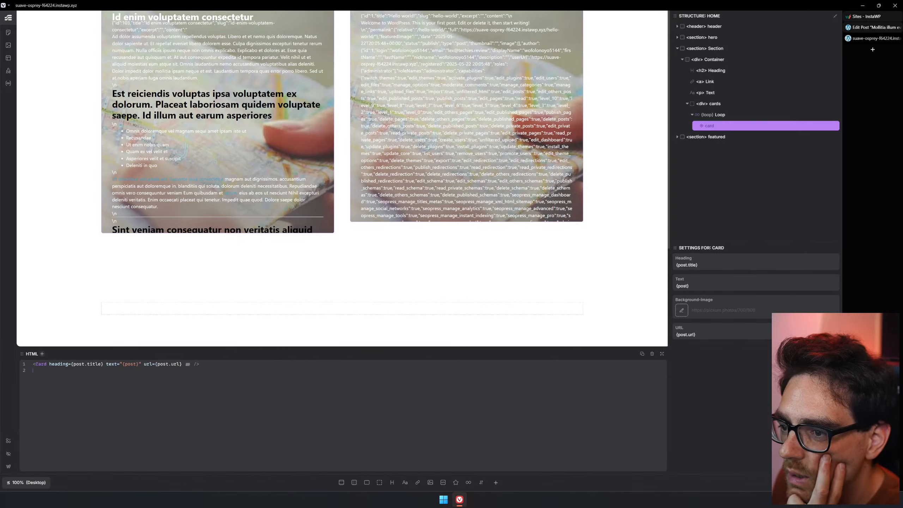
scroll(489, 192, "up", 3)
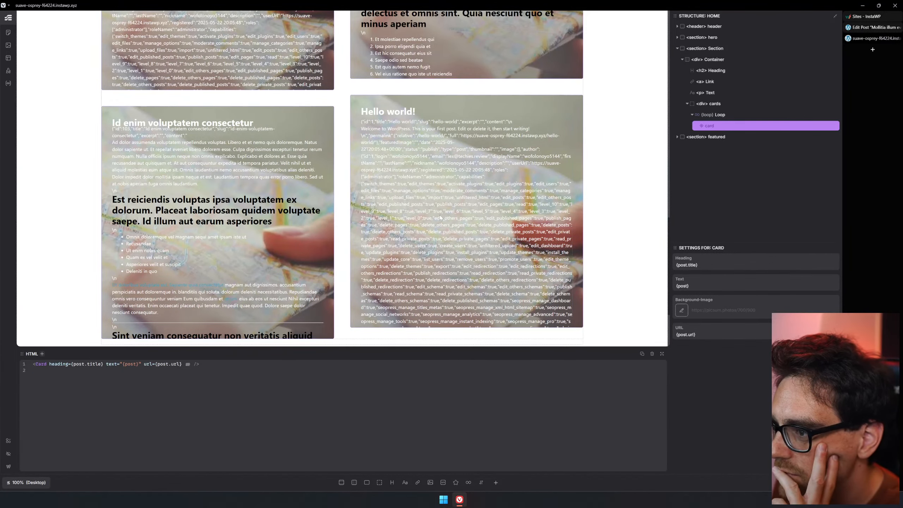
right_click(399, 203)
mouse_move(447, 379)
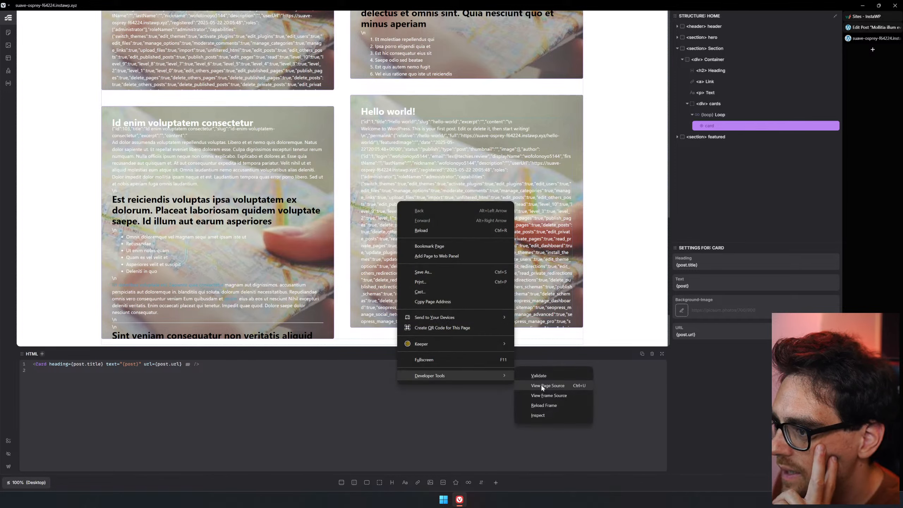
left_click(537, 415)
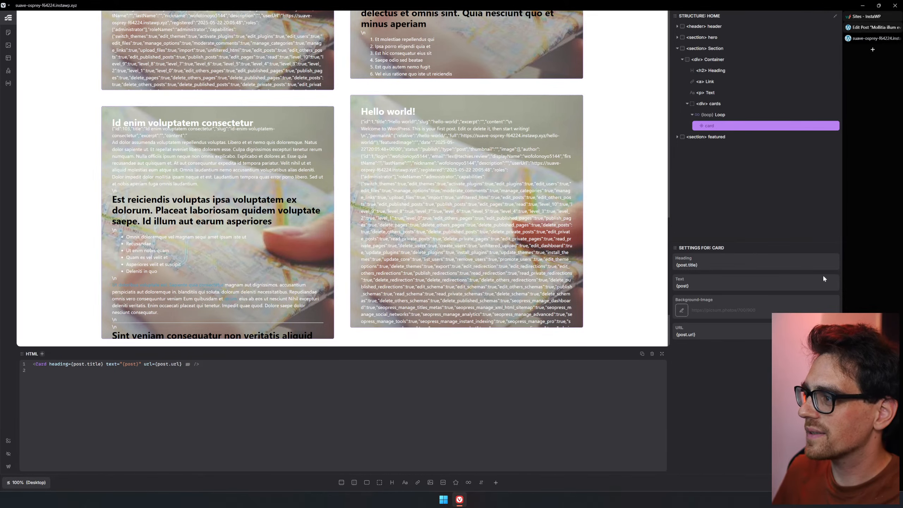
- Open the Home page's front end in a separate tab and check how the post cards render there
left_click(8, 467)
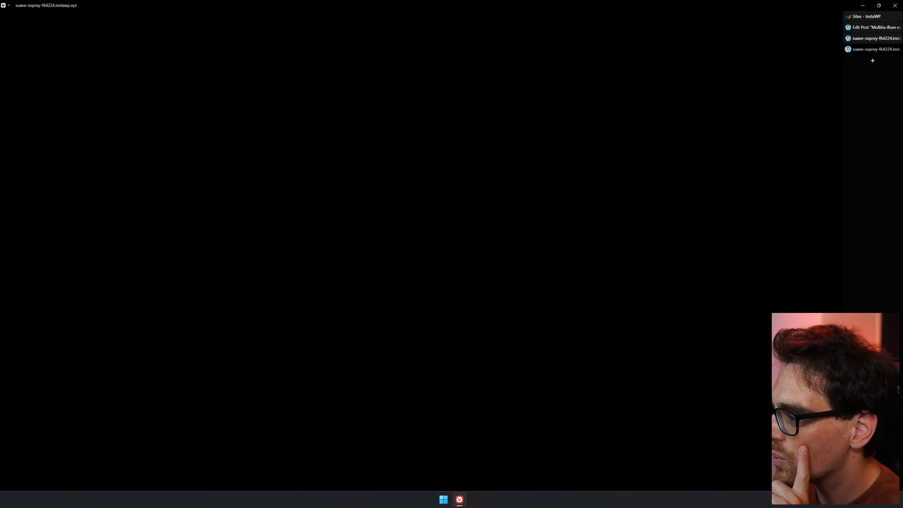
scroll(349, 283, "down", 15)
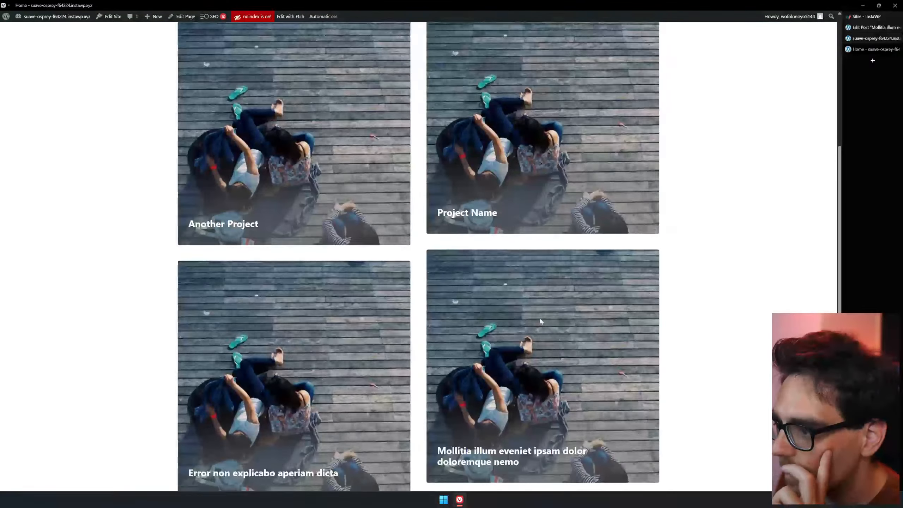
scroll(565, 294, "down", 1)
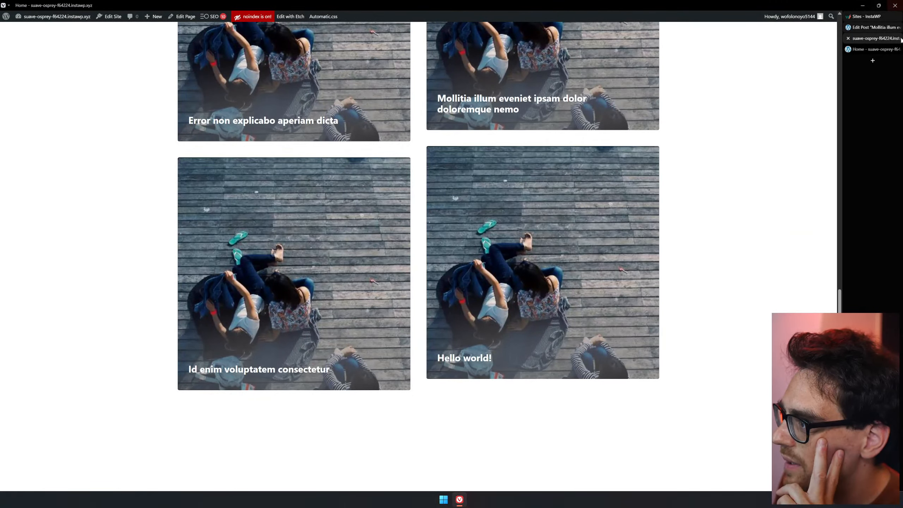
- Return to the Etch builder, inspect the "Hello world!" card's text element and examine its raw post data for the featured image field
left_click(872, 37)
right_click(478, 298)
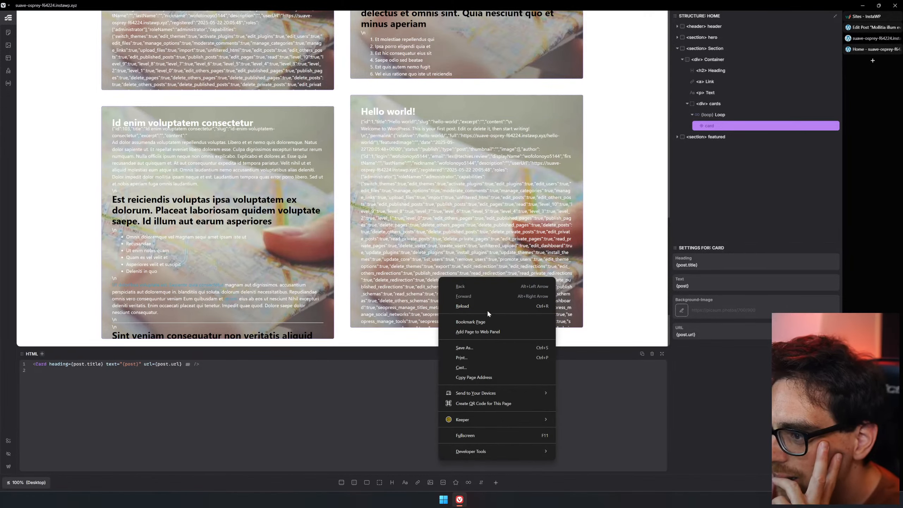
mouse_move(526, 449)
left_click(583, 482)
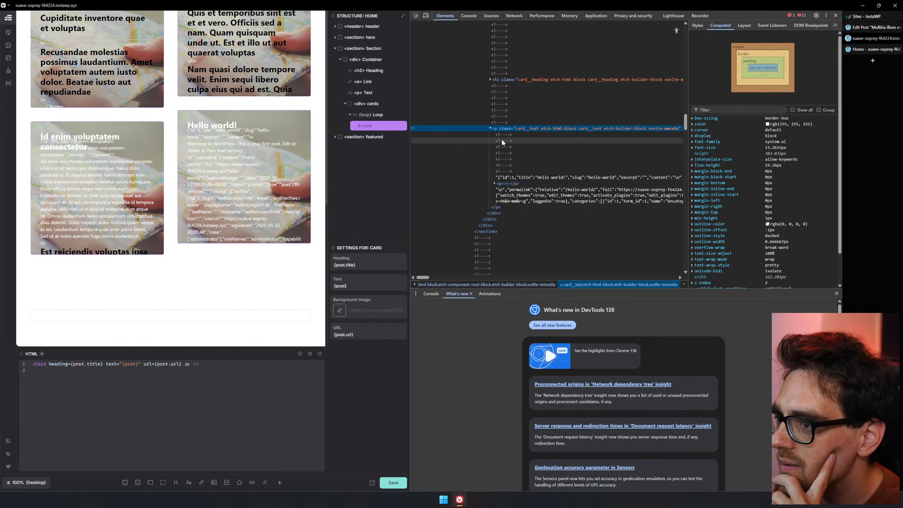
left_click(516, 195)
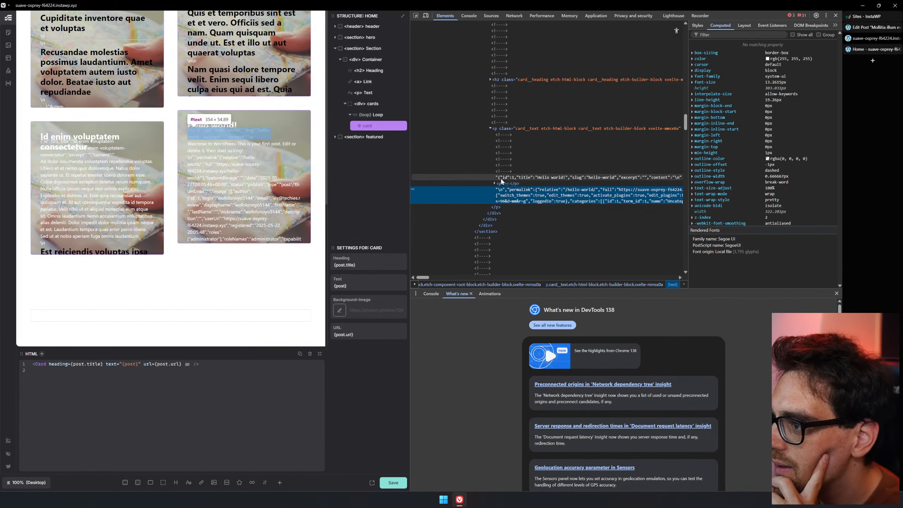
left_click(507, 177)
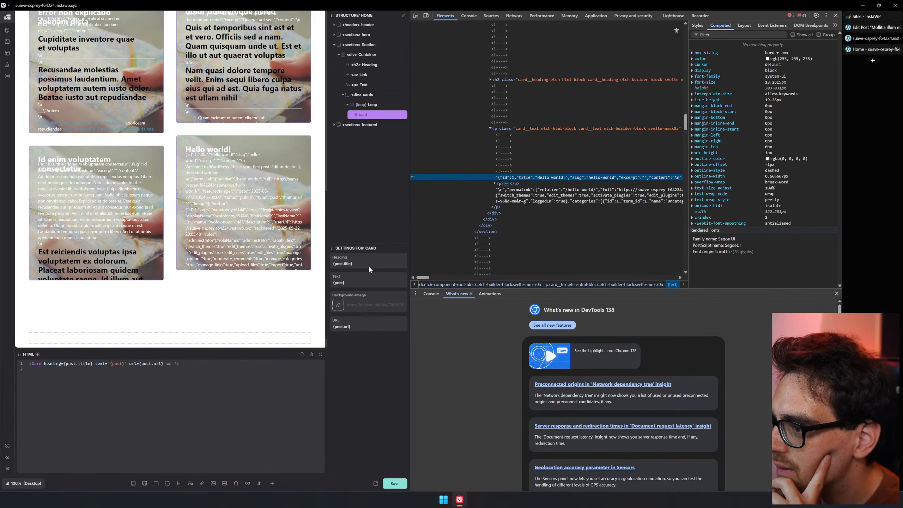
mouse_move(421, 281)
left_mouse_down()
mouse_move(441, 280)
mouse_move(418, 282)
mouse_move(432, 282)
left_mouse_up()
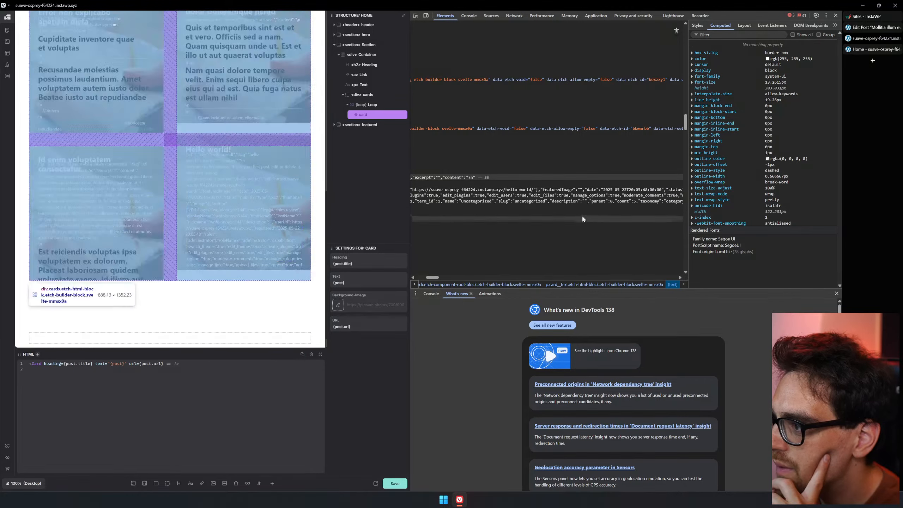
double_click(561, 193)
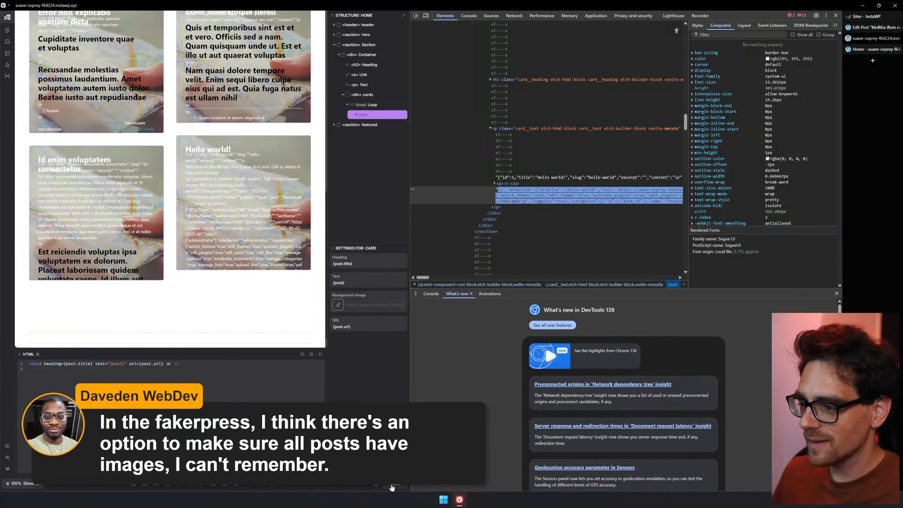
- Save the Home page, reload the builder and select the looped card in the featured works section
left_click(391, 487)
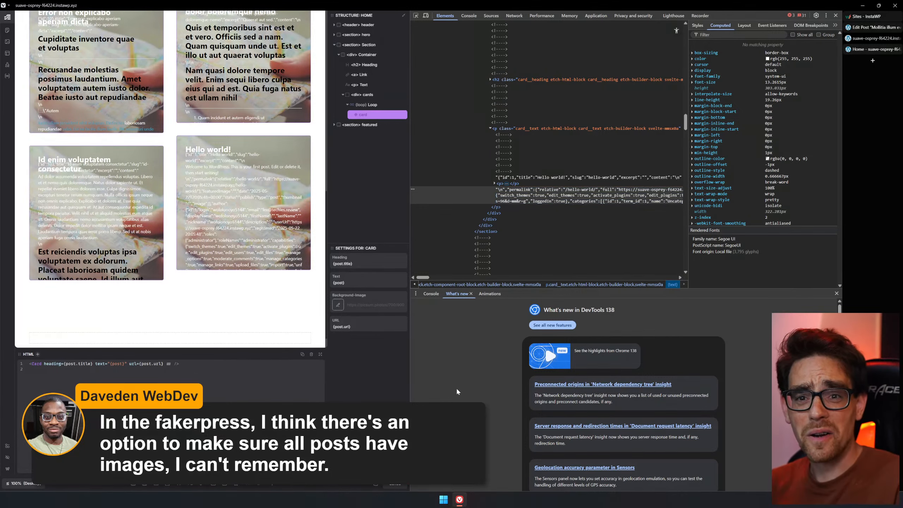
key("F5")
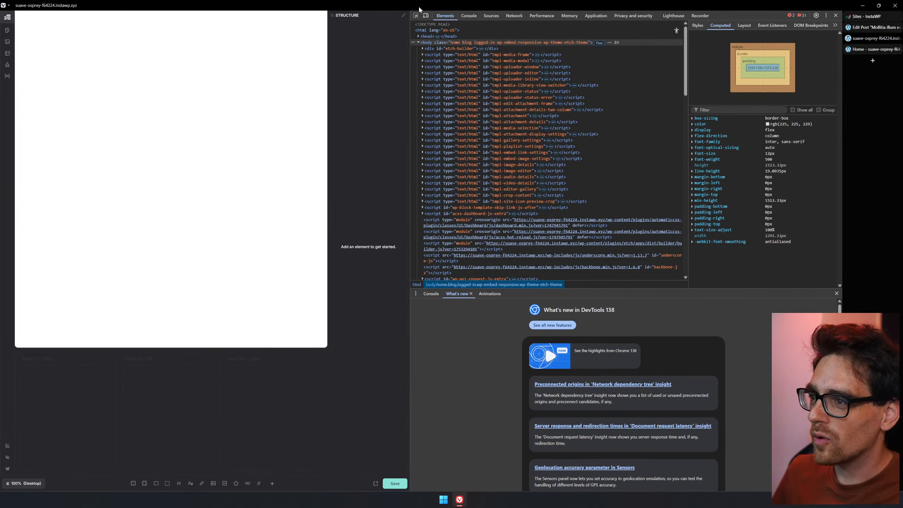
scroll(247, 222, "down", 4)
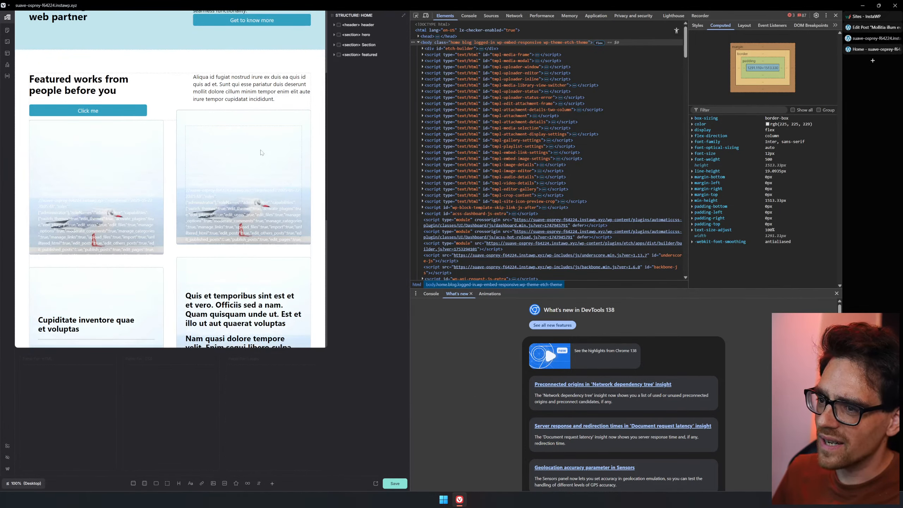
left_click(261, 207)
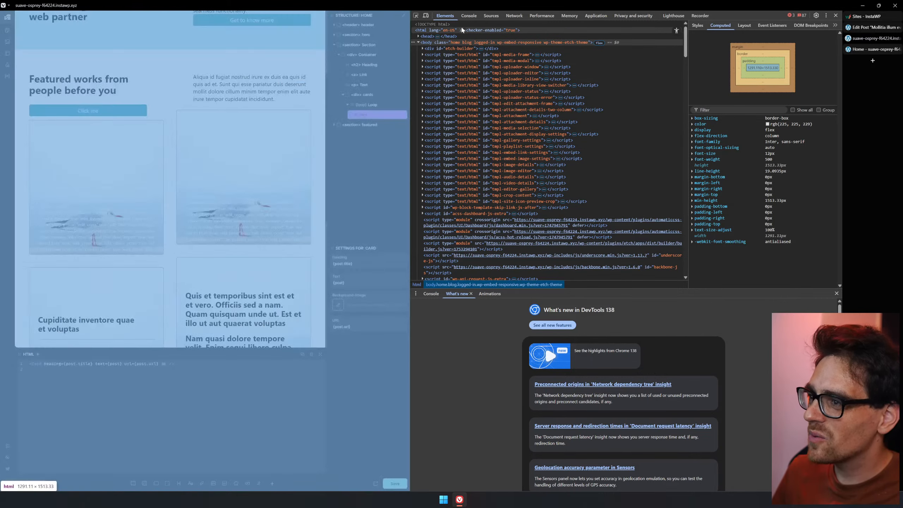
- Inspect the "Project Name" card's text element and read through its raw post data
left_click(416, 16)
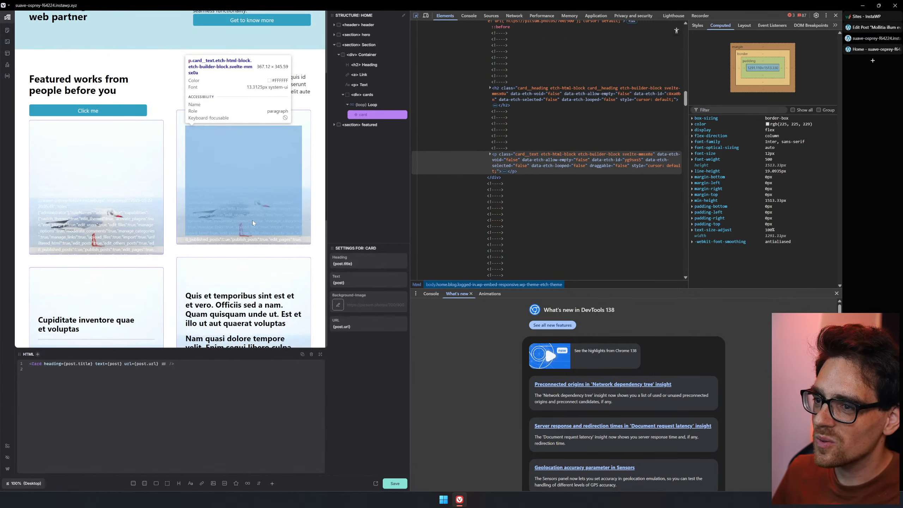
left_click(254, 223)
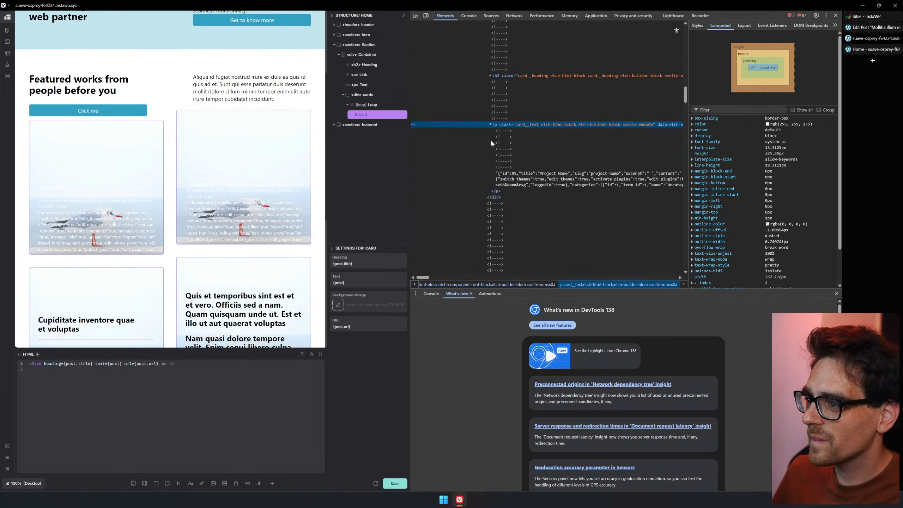
left_click(508, 176)
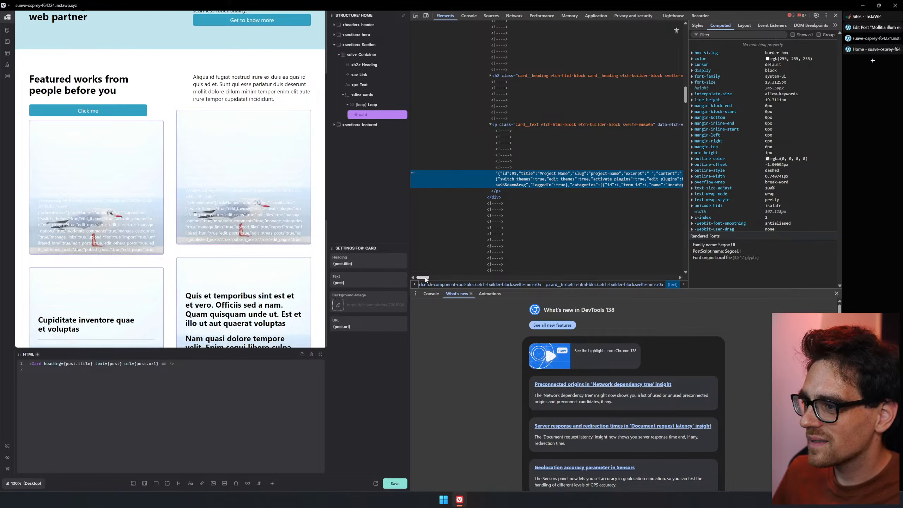
left_click_drag(425, 279, 471, 273)
- Inspect the content of the "Mollitia illum eveniet ipsam dolor doloremque nemo" card and examine the featuredImage field in its post data
scroll(218, 227, "down", 4)
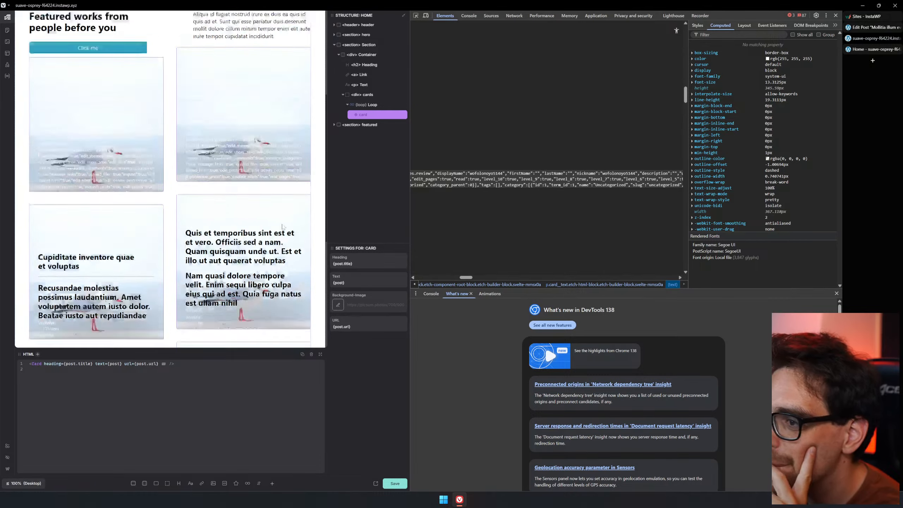
left_click(415, 15)
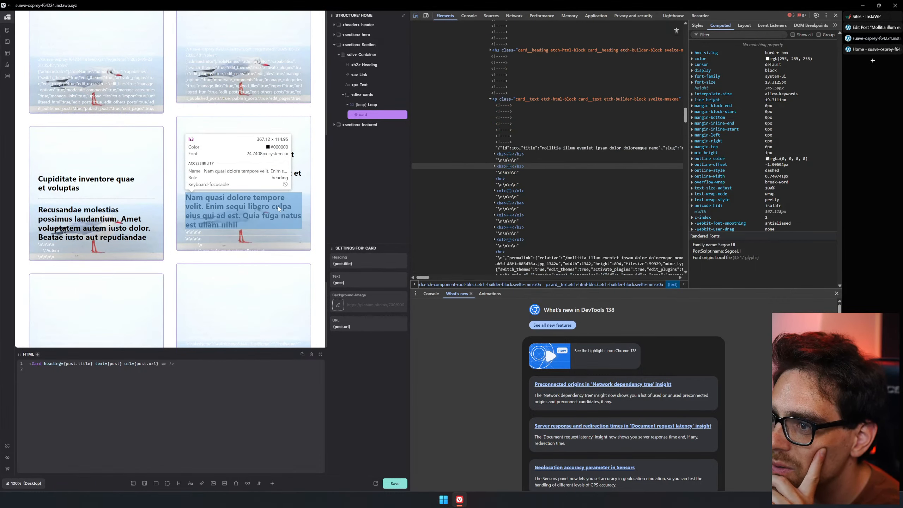
left_click(262, 228)
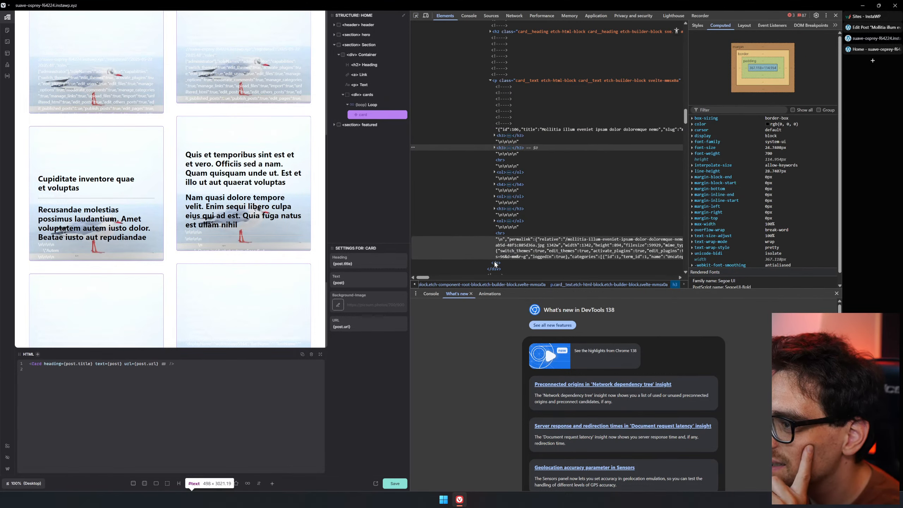
left_click_drag(423, 278, 443, 280)
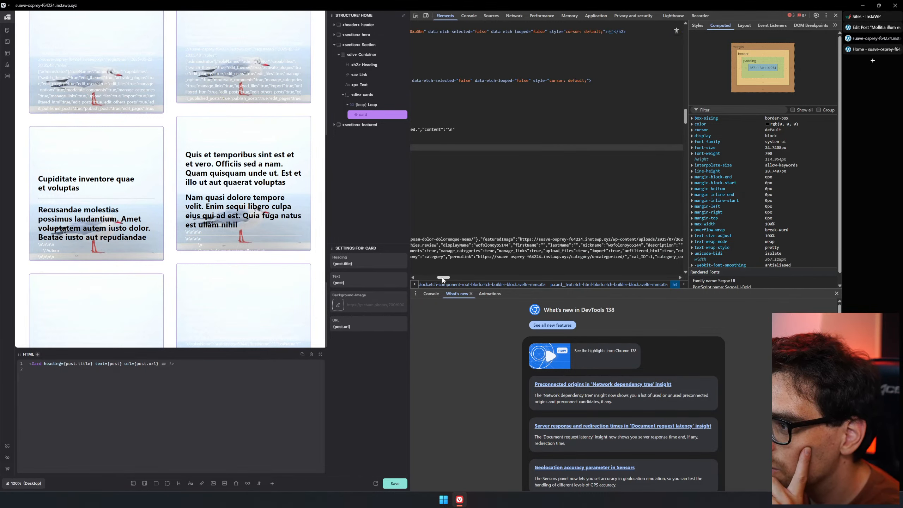
- Set the card component's background image to {post.featuredImage}
left_click(486, 245)
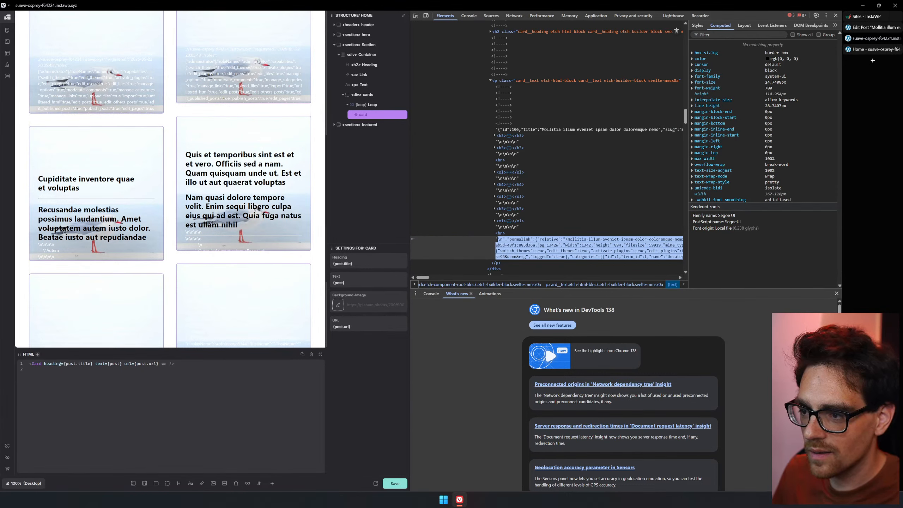
left_click(375, 305)
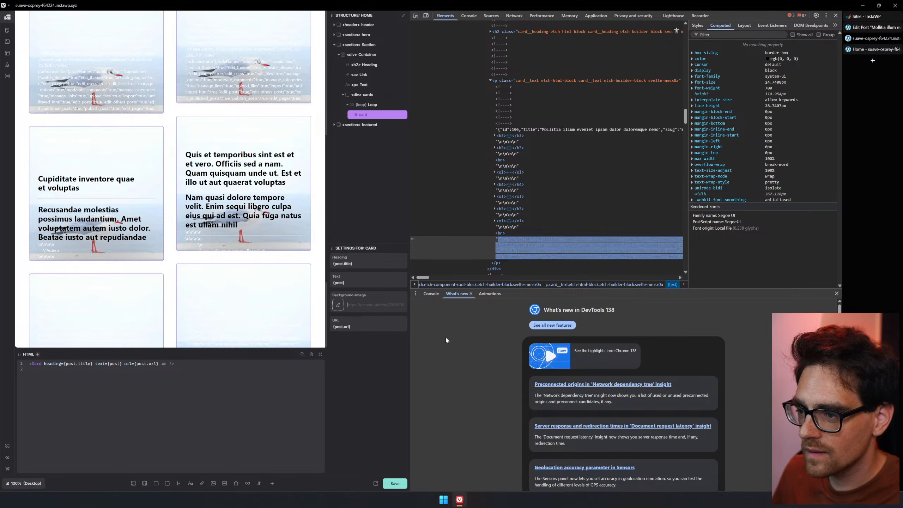
type("{")
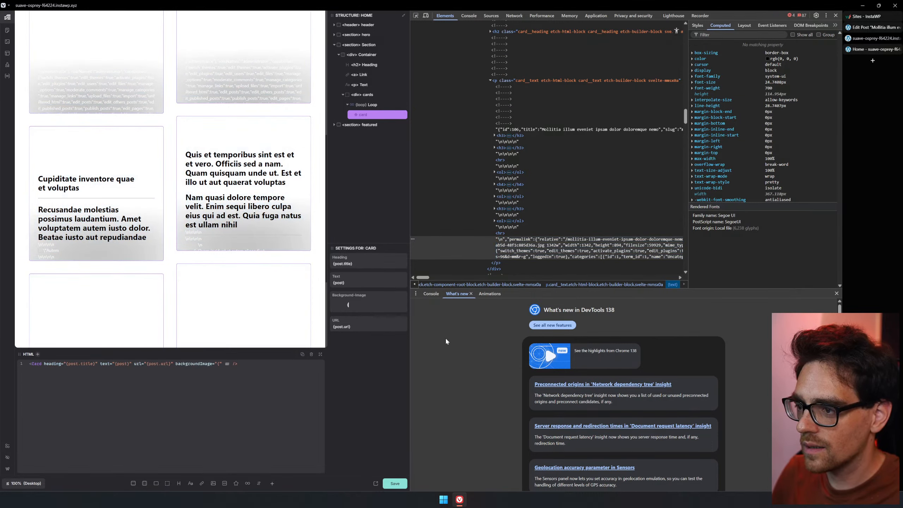
key("BackSpace")
type("{p")
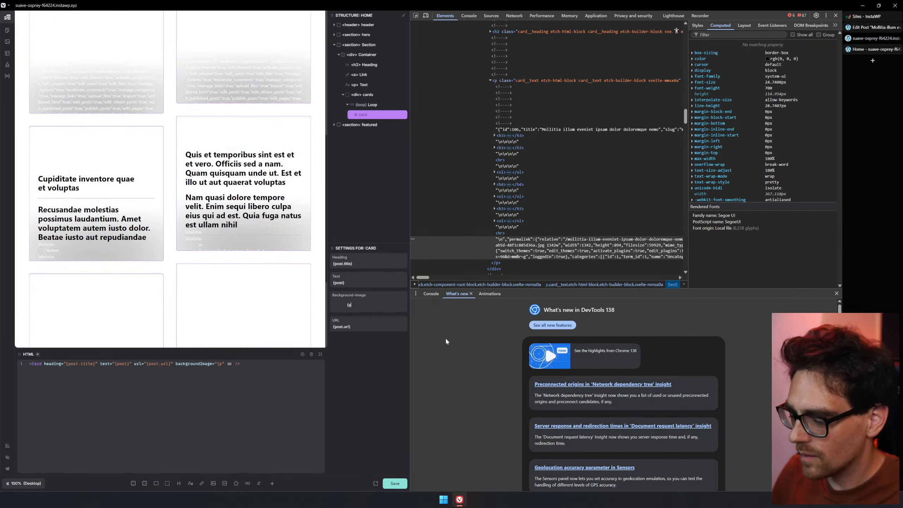
type("ost.r")
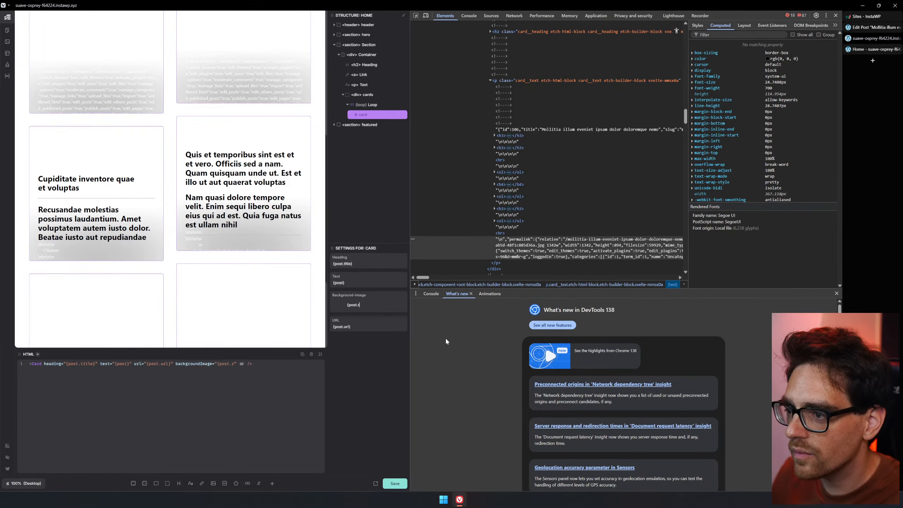
key("BackSpace")
type("featured")
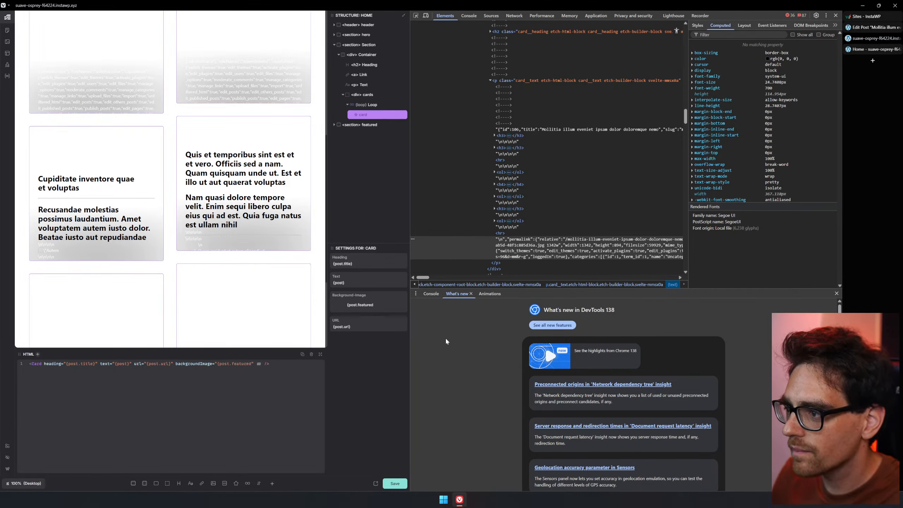
type("Image")
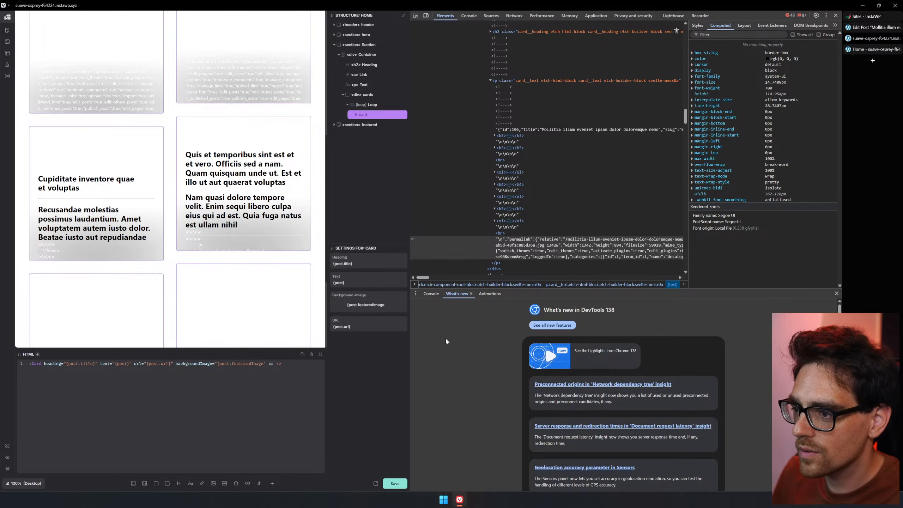
type("}")
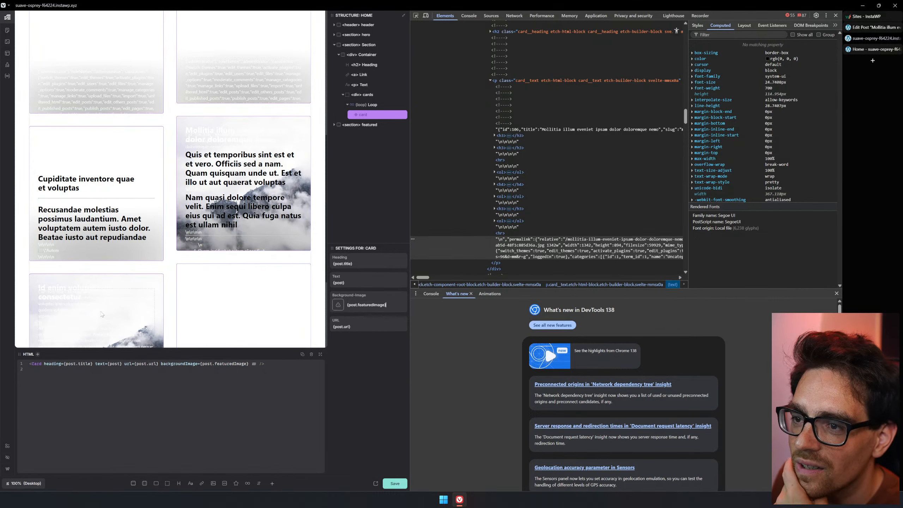
- Review the cards, search the page markup for "excerpt", and go through the matches in the cards' post data
scroll(182, 260, "up", 4)
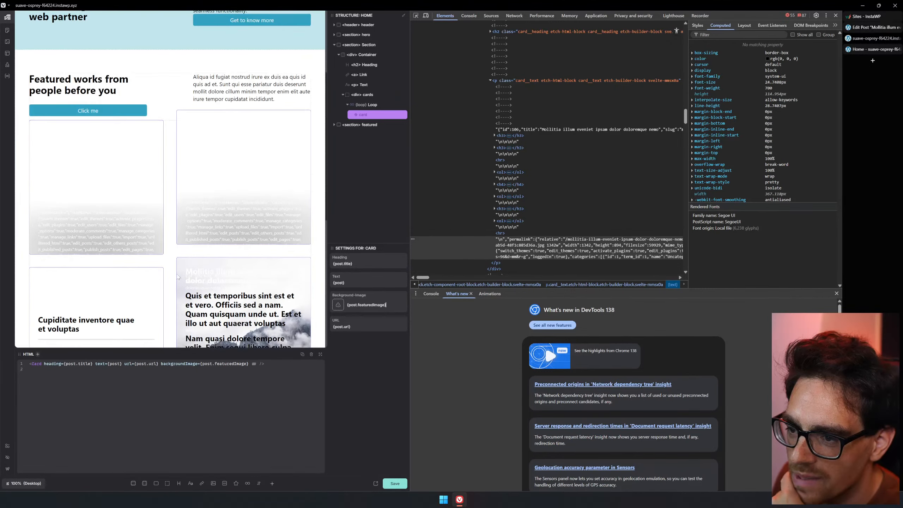
scroll(178, 265, "down", 7)
scroll(159, 291, "down", 1)
scroll(214, 298, "up", 3)
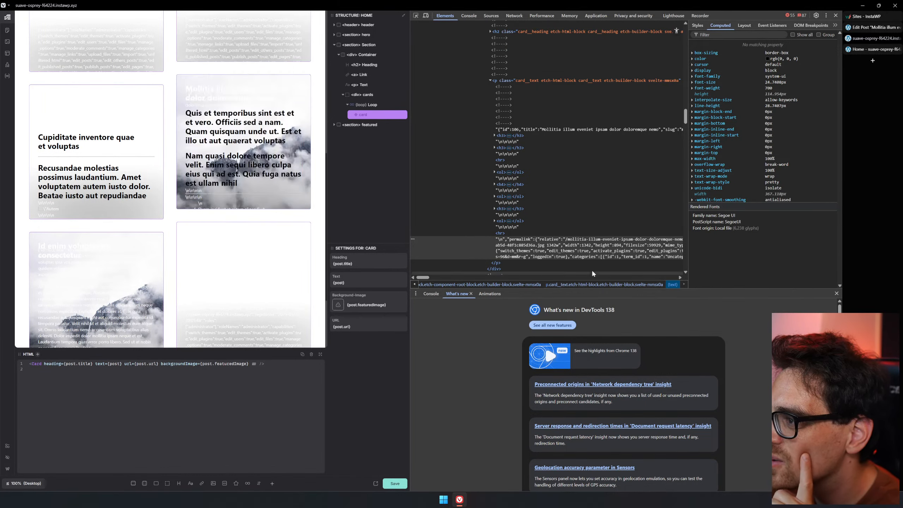
left_click_drag(423, 278, 435, 278)
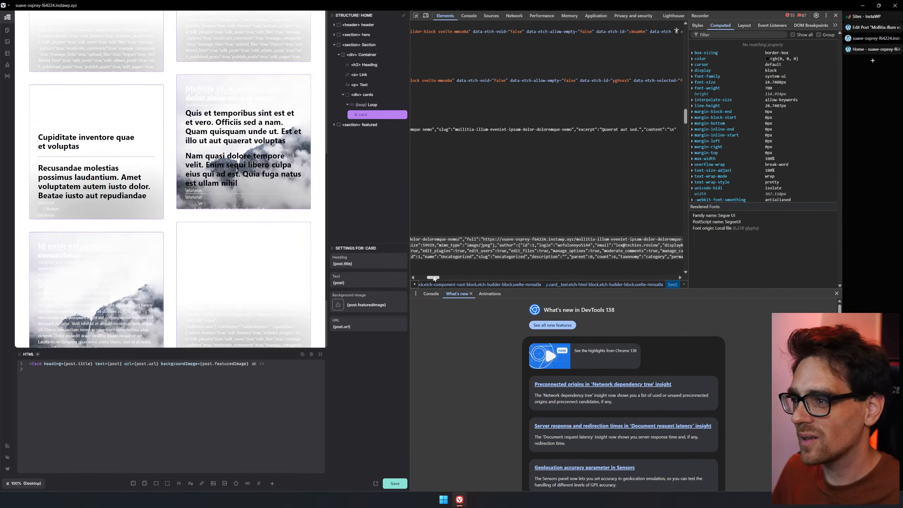
mouse_move(434, 279)
left_mouse_down()
mouse_move(448, 279)
mouse_move(432, 286)
left_mouse_up()
left_click(464, 253)
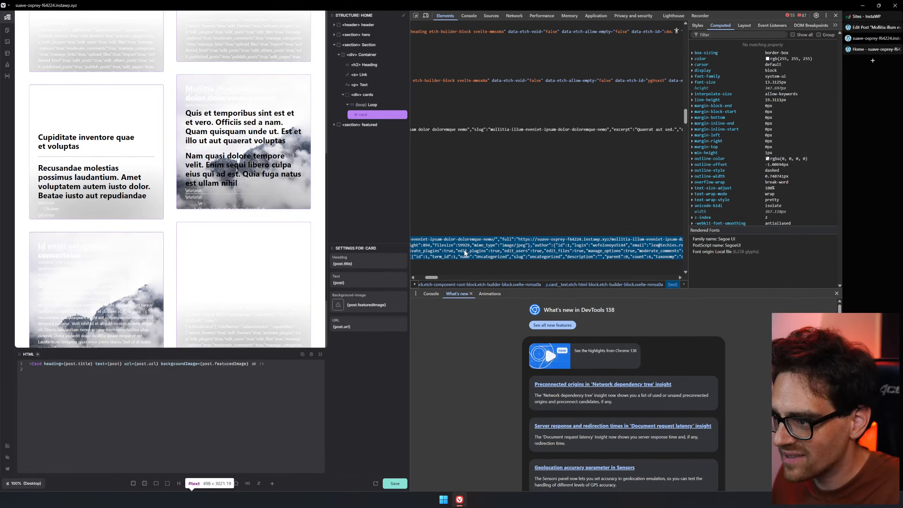
key("ctrl+f")
type("exc")
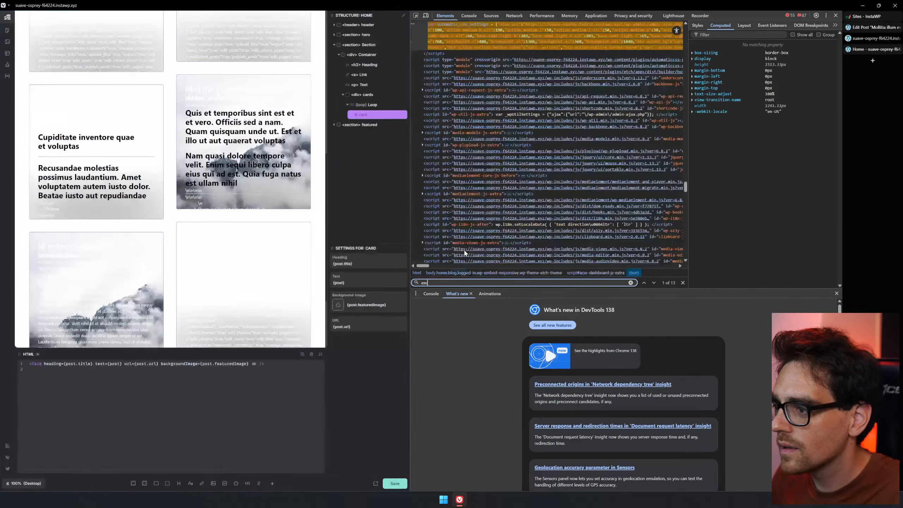
type("erpt")
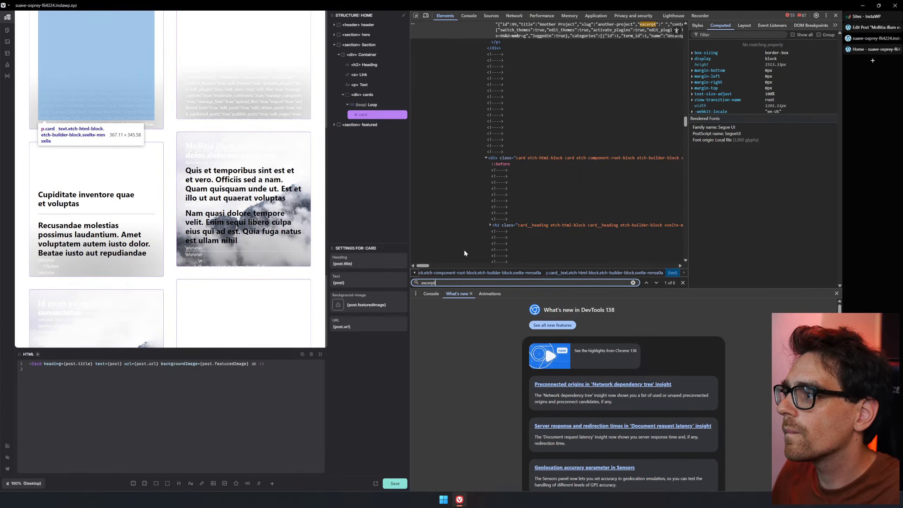
key("Return")
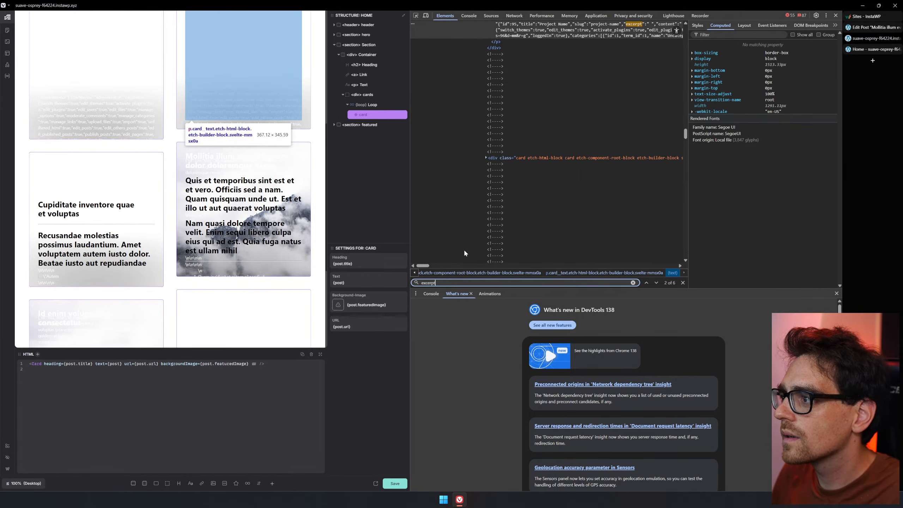
key("Return")
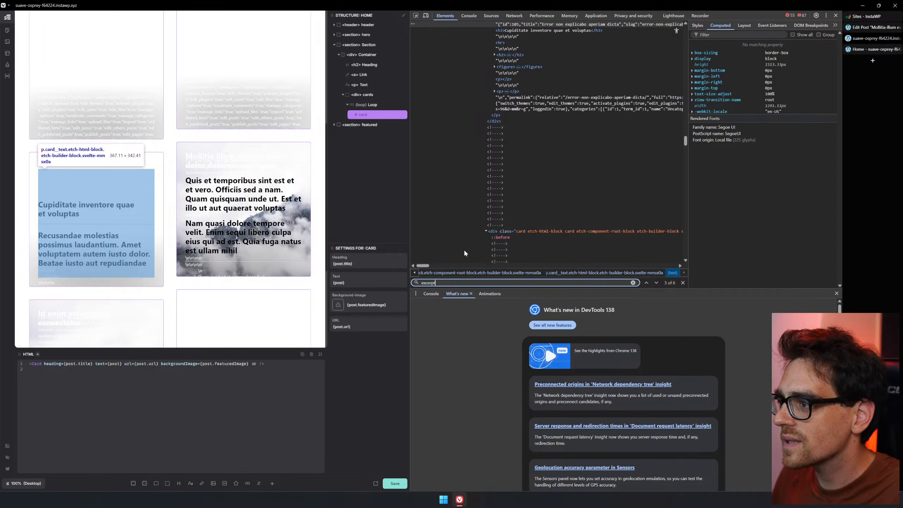
key("Return")
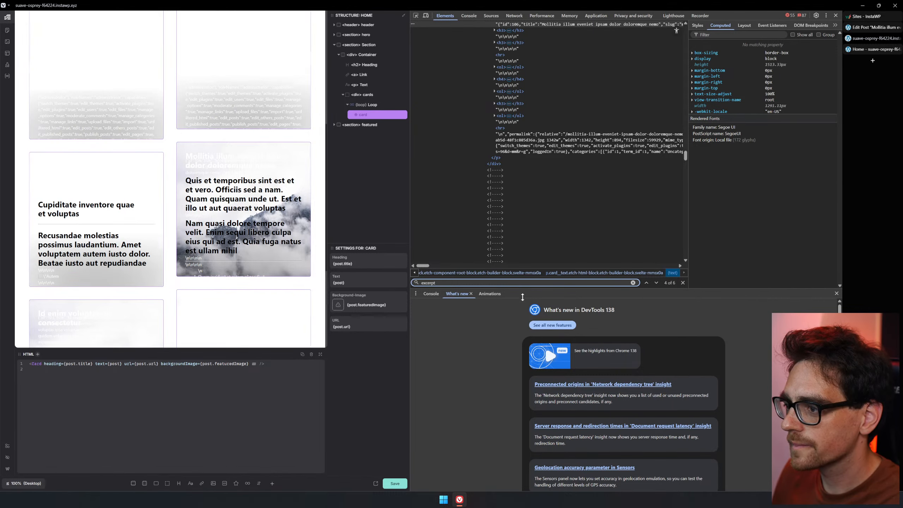
key("Return")
key("Return")
key("Return")
key("Return")
key("Return")
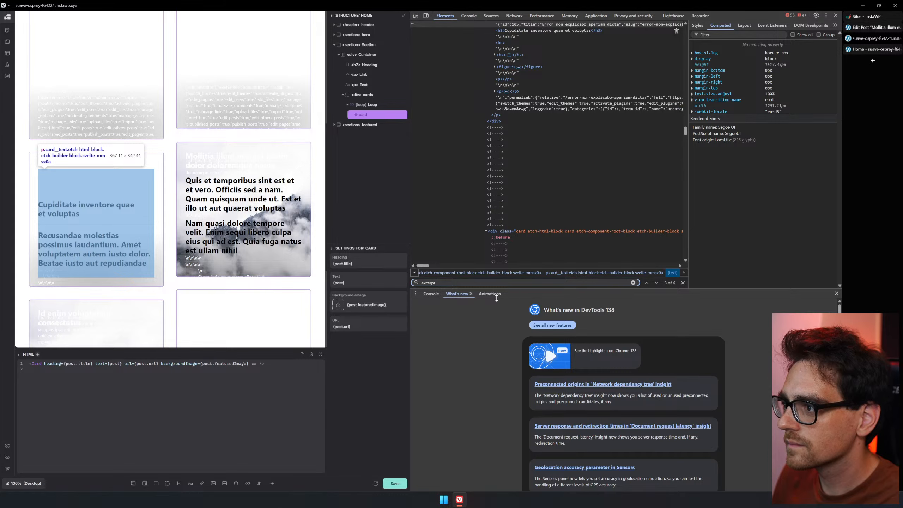
- Set the card's Text property to {post.excerpt} and save the page
left_click(370, 283)
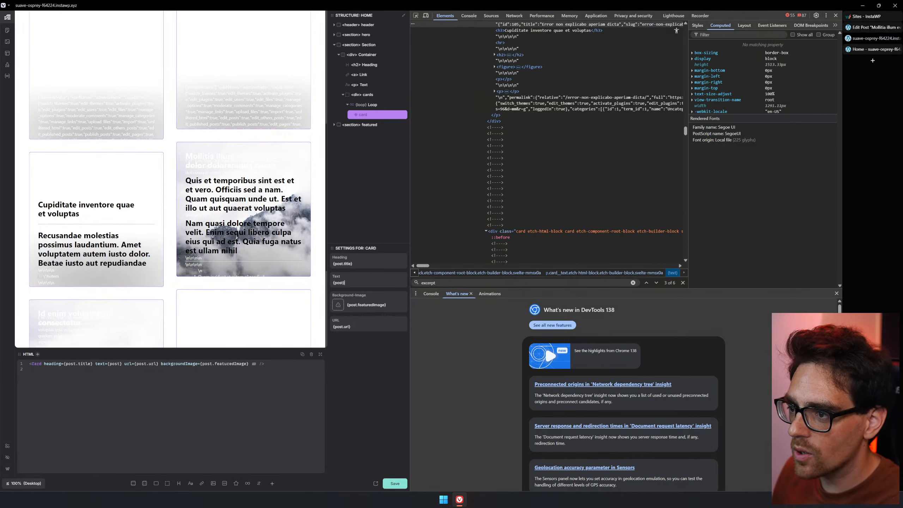
type(".exce")
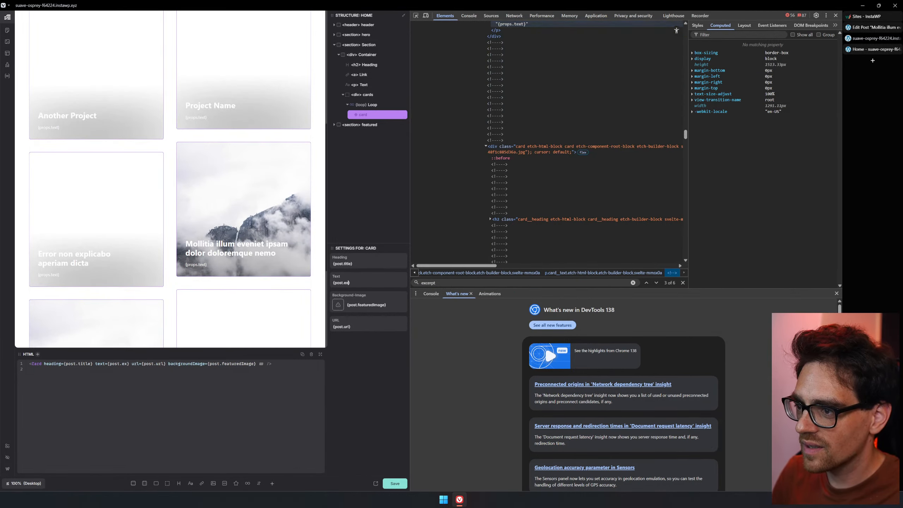
type("rpt")
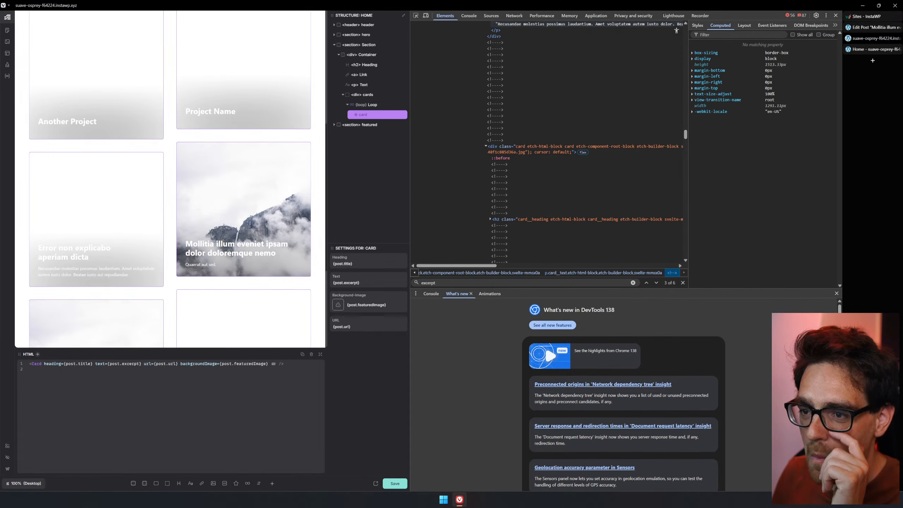
scroll(148, 201, "down", 4)
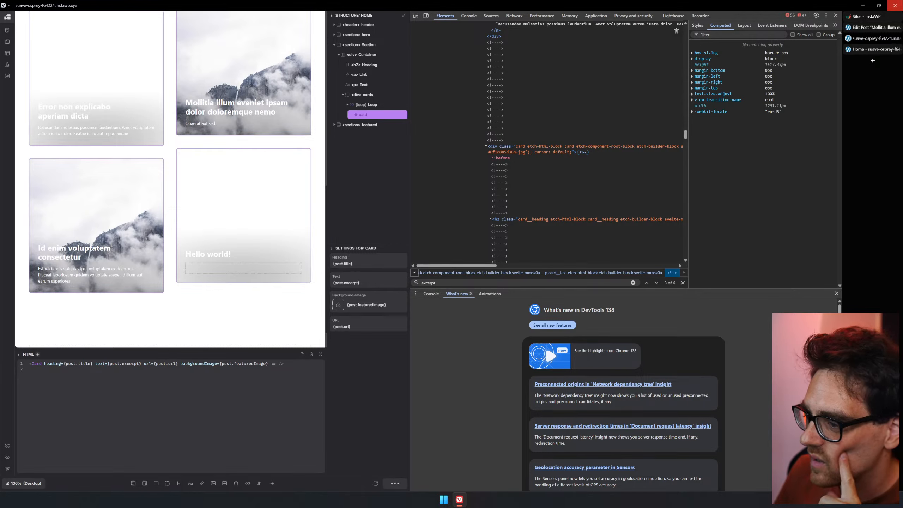
- Close the developer tools and reload the builder to check the looped cards
left_click(836, 15)
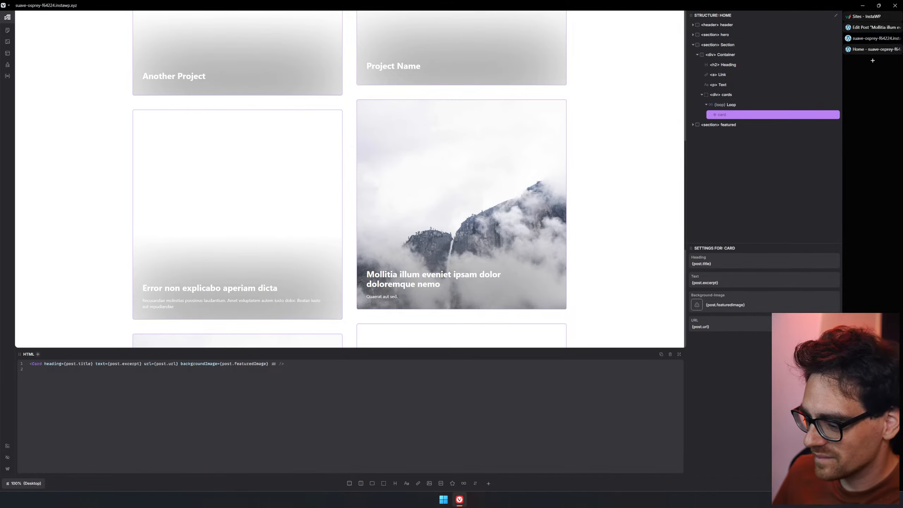
key("ctrl+r")
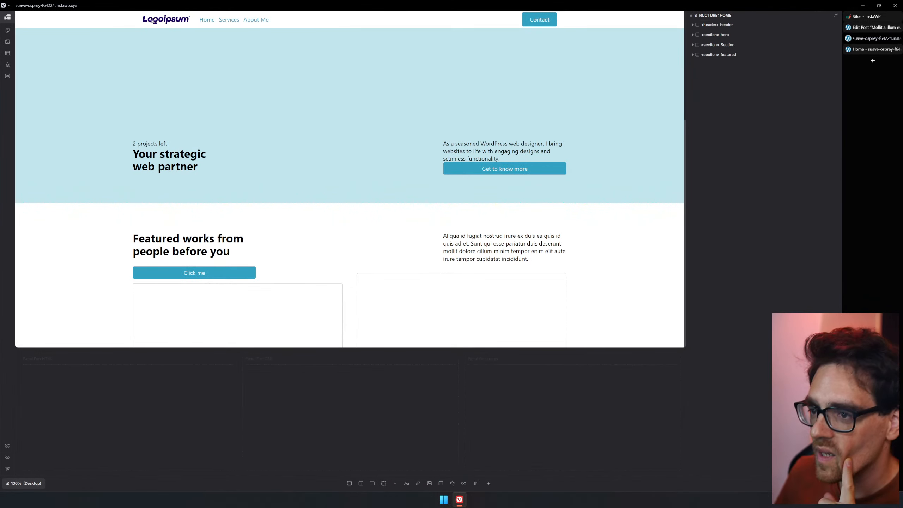
scroll(378, 219, "down", 8)
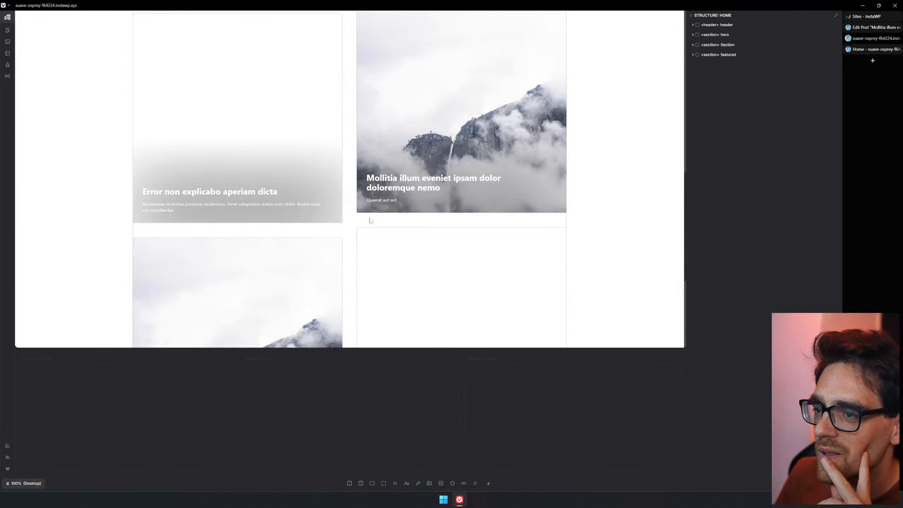
scroll(377, 220, "down", 5)
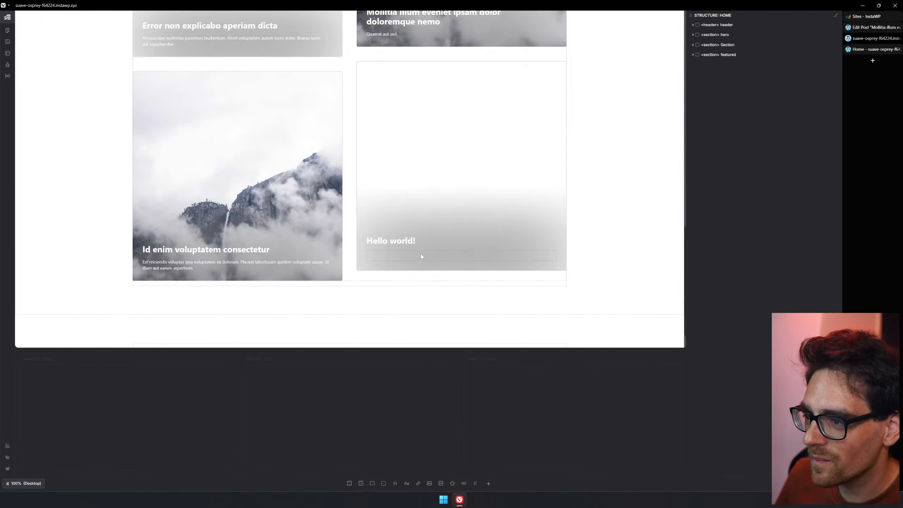
- Select the Loop around the card and highlight its whole code block to review it against the page
left_click(523, 231)
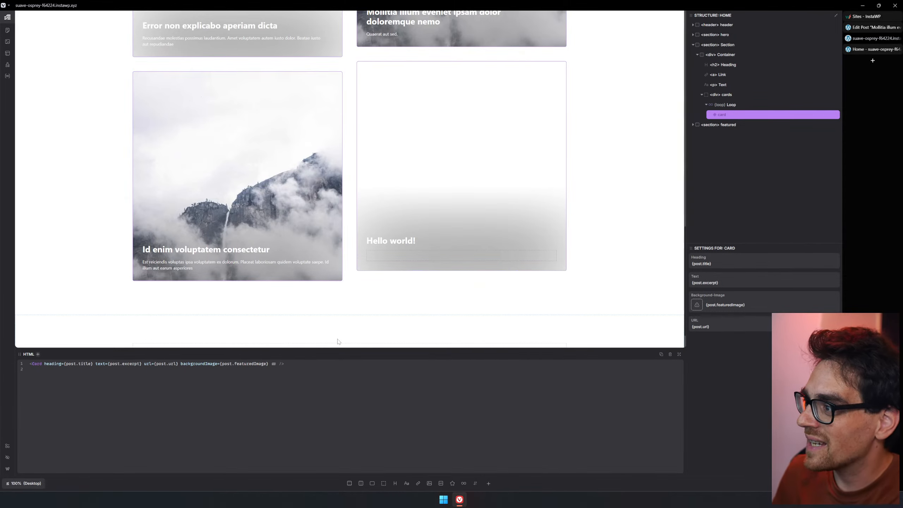
left_click(774, 105)
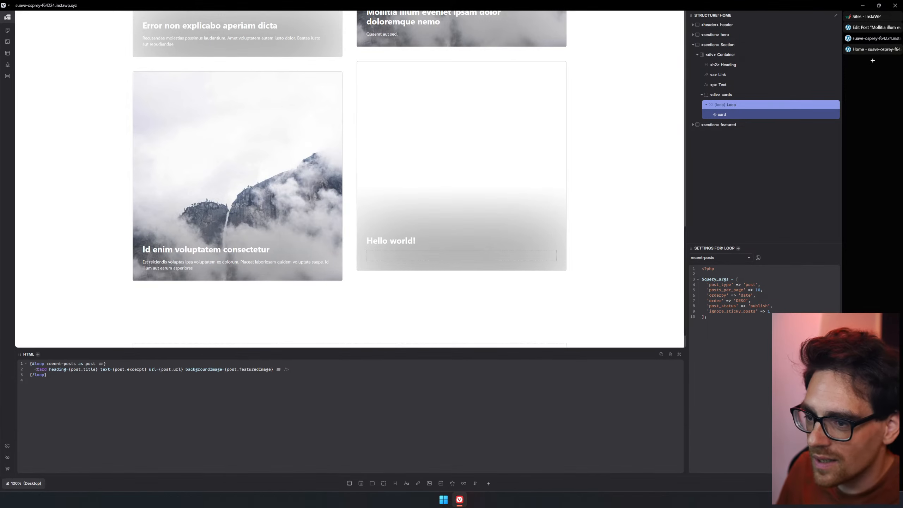
left_click_drag(54, 381, 30, 363)
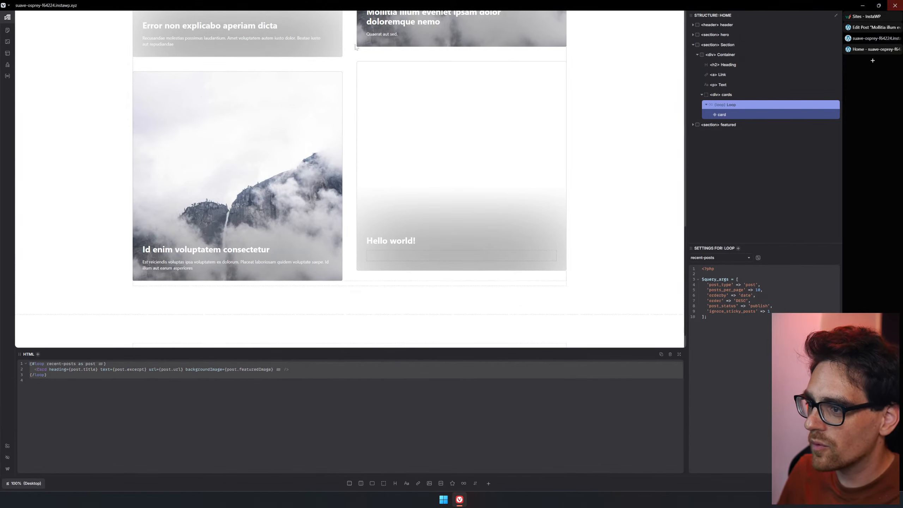
scroll(529, 139, "up", 10)
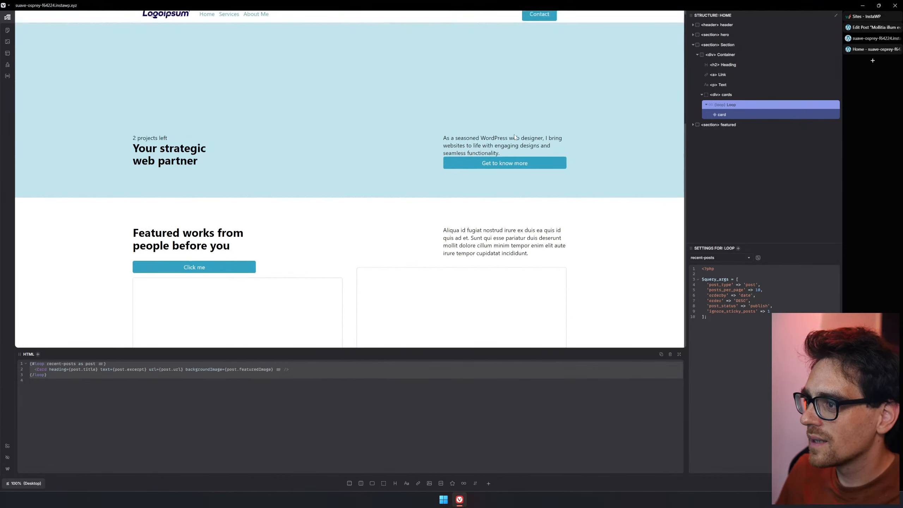
scroll(523, 177, "down", 10)
- Open Figma and move its window to another display
key("super")
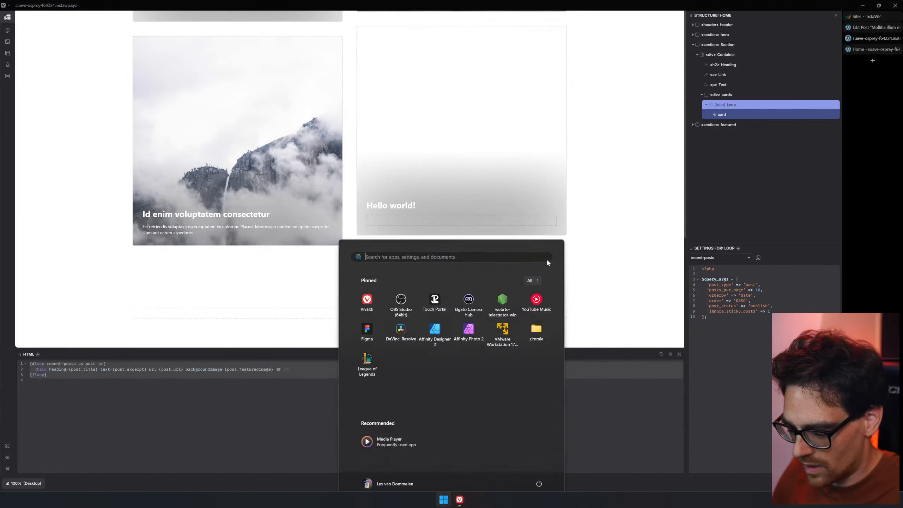
type("figma")
key("Return")
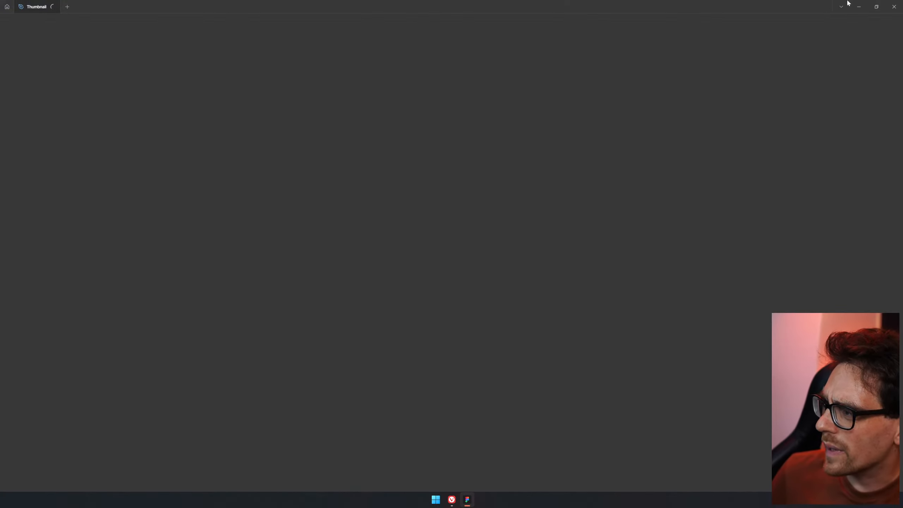
left_click_drag(802, 3, 734, 507)
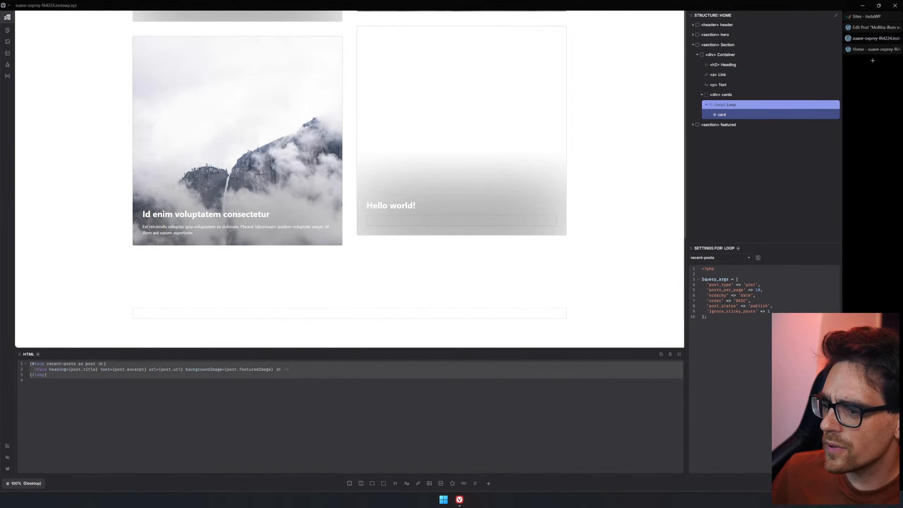
left_click(297, 412)
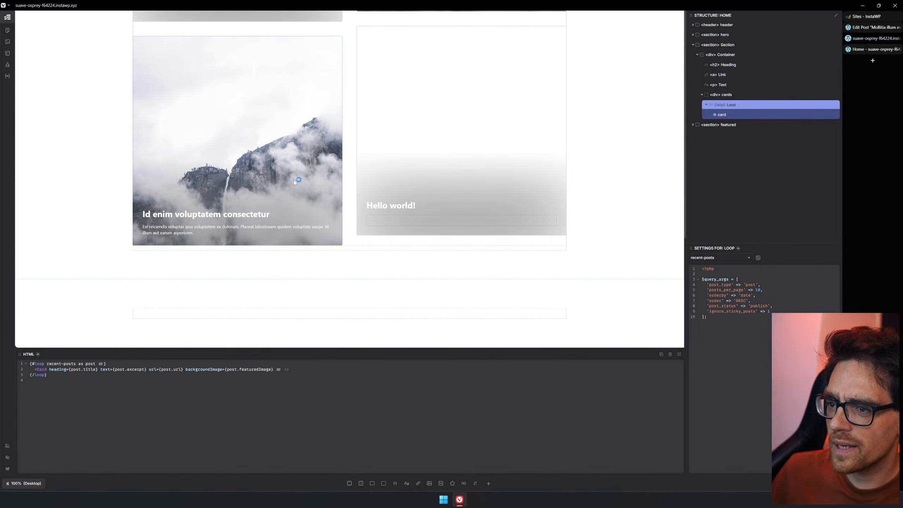
scroll(317, 181, "up", 5)
scroll(249, 189, "up", 3)
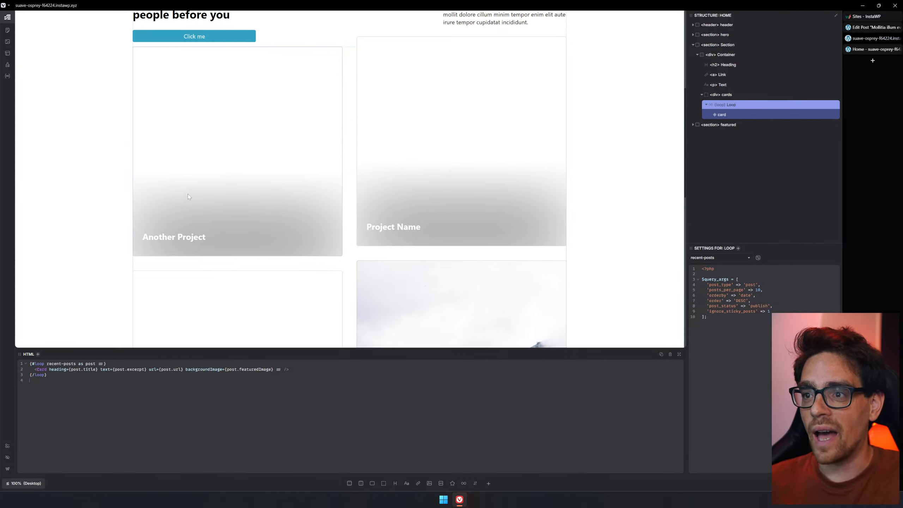
- Review the card's properties and the Loop's query, and look over the looped cards on the page
left_click(748, 118)
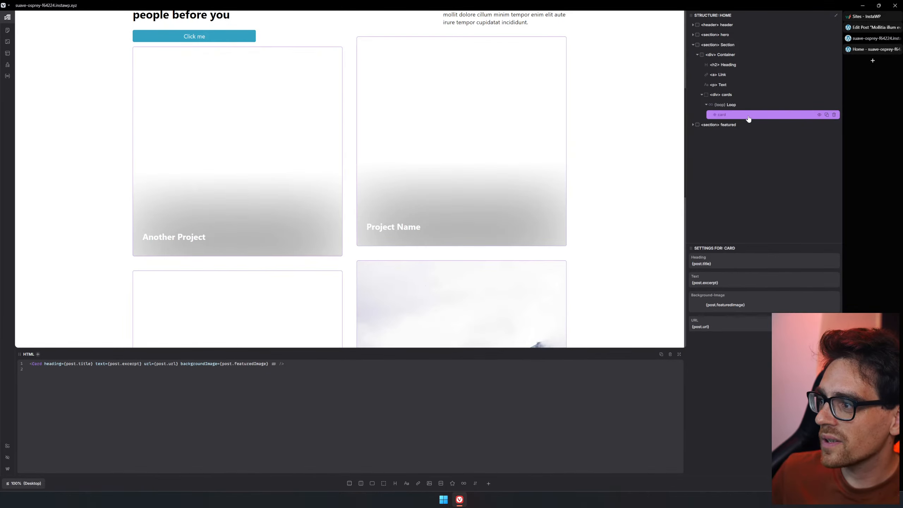
left_click(736, 107)
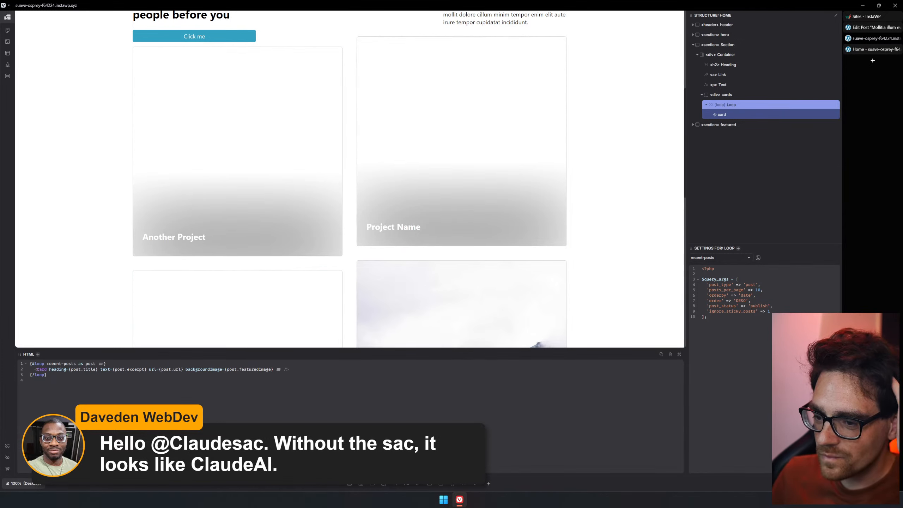
scroll(378, 194, "up", 6)
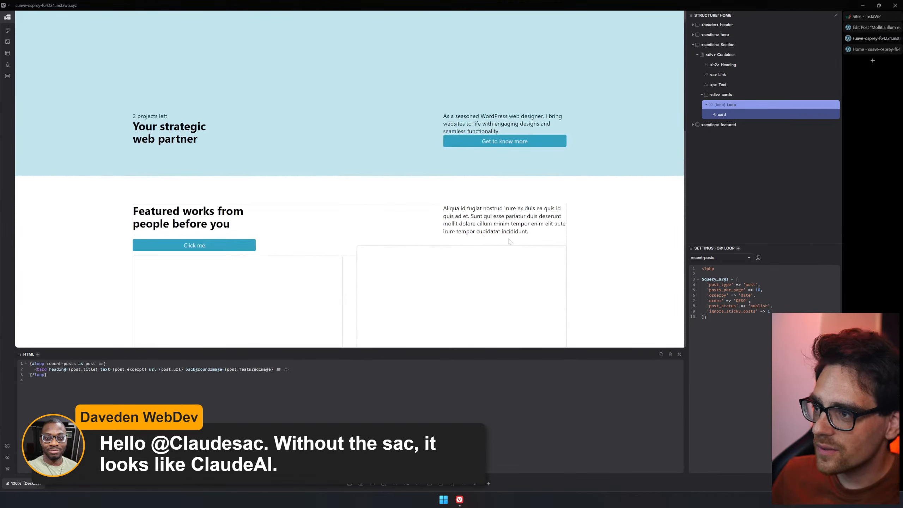
scroll(412, 271, "down", 5)
scroll(405, 259, "down", 13)
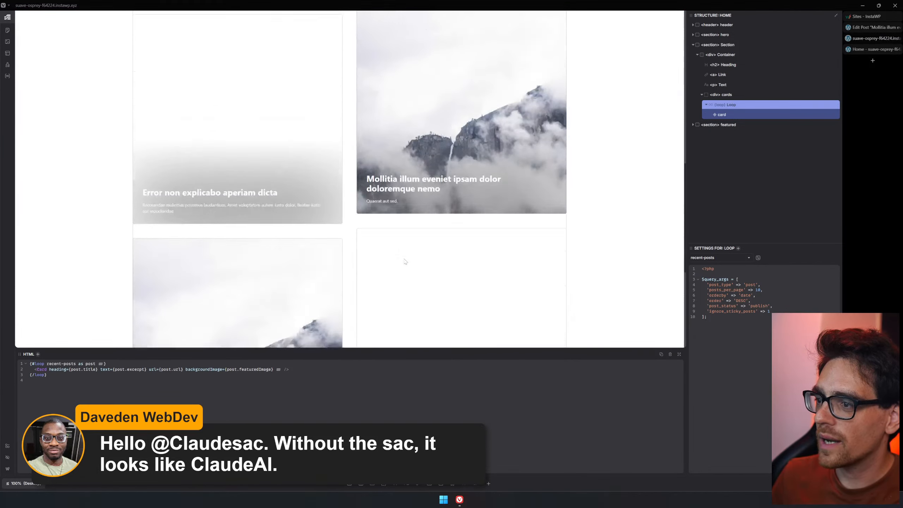
scroll(411, 271, "up", 13)
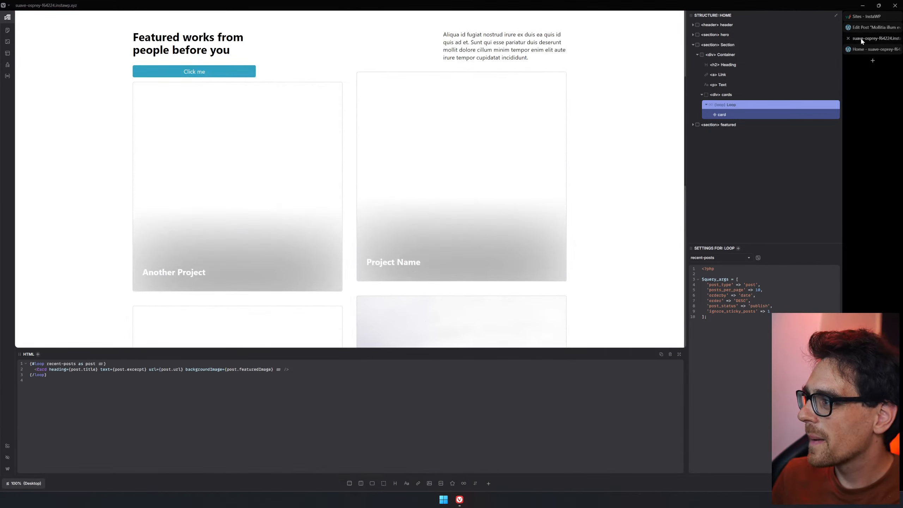
- Close the front-end Home preview and return to the card grid in the builder
left_click(875, 47)
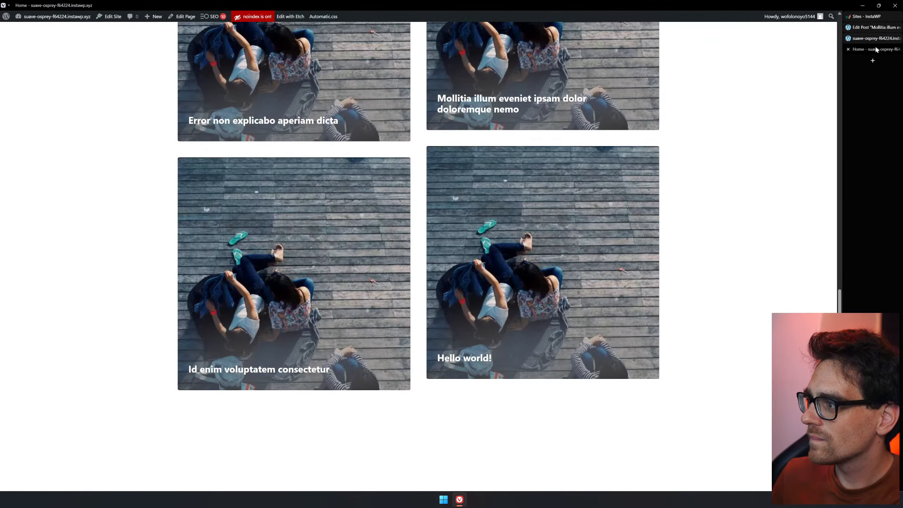
middle_click(875, 47)
scroll(360, 243, "down", 1)
scroll(360, 242, "down", 4)
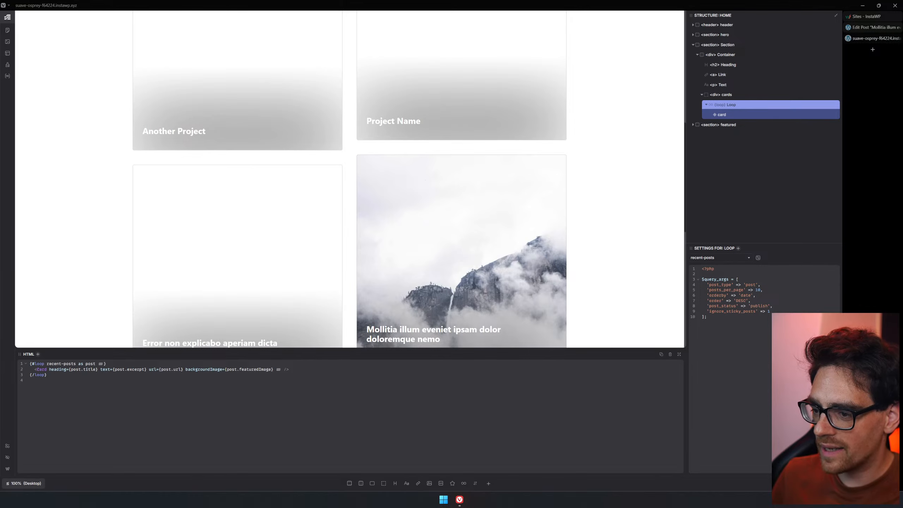
- Bring Figma over to examine the hero and Featured works design, and check it against the builder page
left_click_drag(440, 507, 471, 152)
double_click(471, 152)
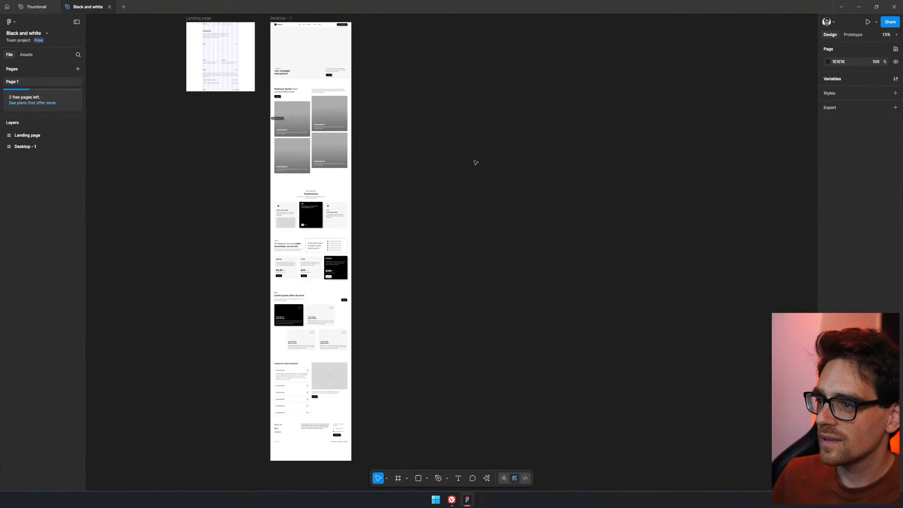
scroll(268, 121, "up", 10)
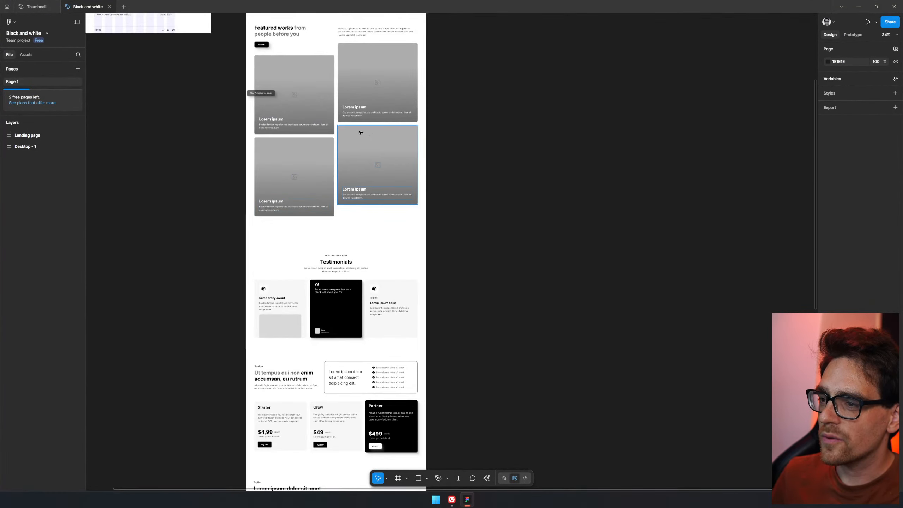
scroll(509, 386, "up", 4)
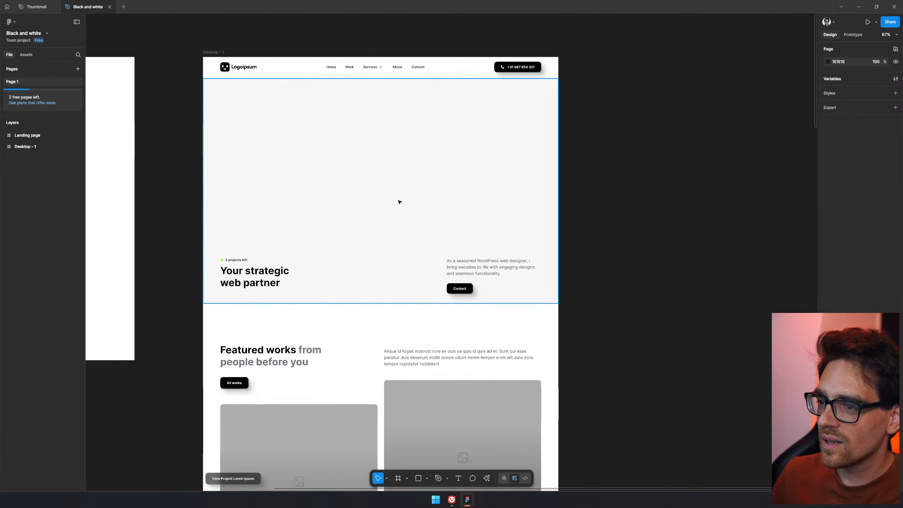
left_click_drag(549, 5, 601, 507)
scroll(449, 129, "up", 10)
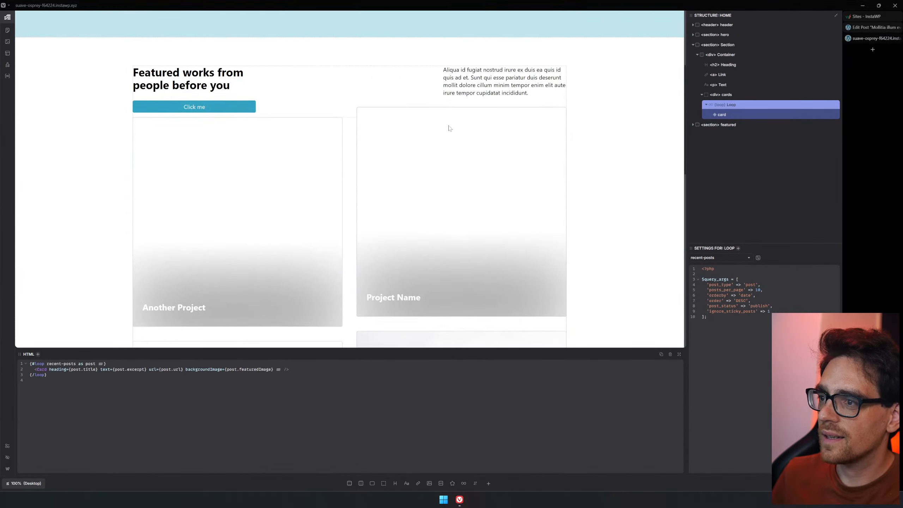
scroll(289, 183, "down", 4)
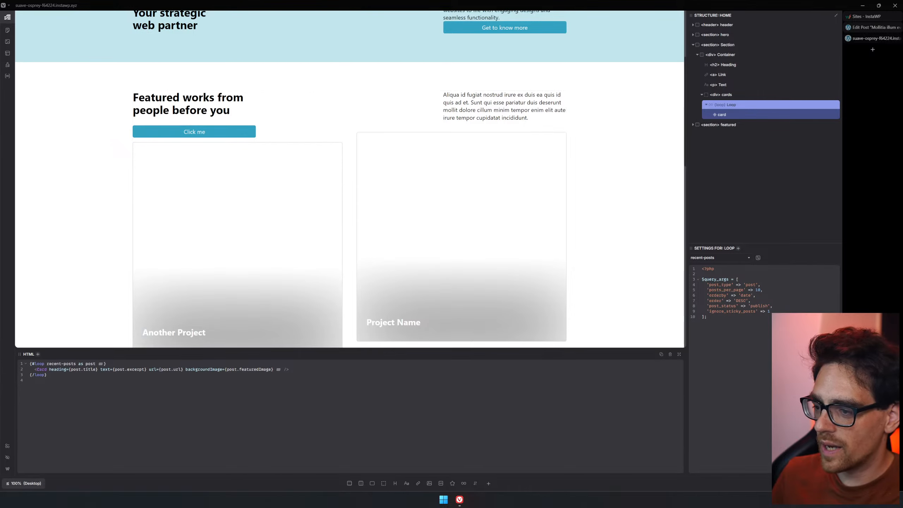
- Arrange the Etch builder and Figma side by side and hide the browser's tab list
left_click_drag(622, 507, 902, 44)
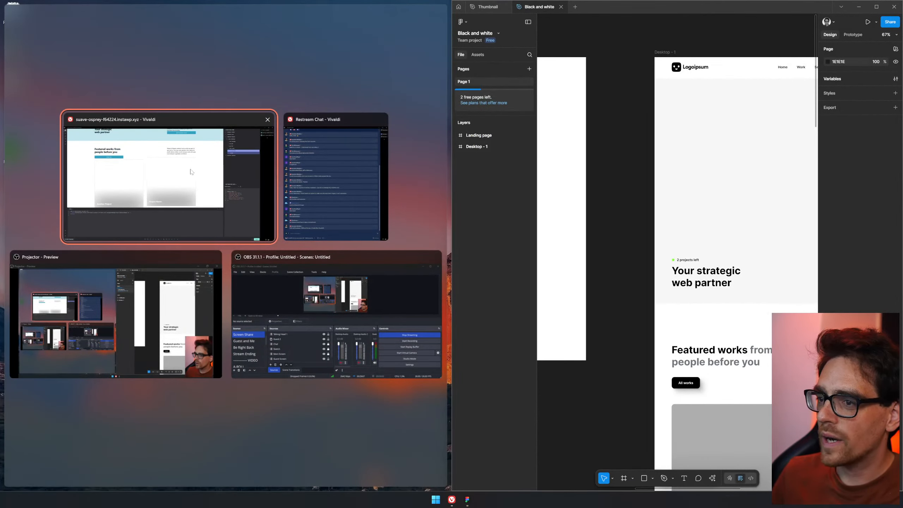
left_click(220, 177)
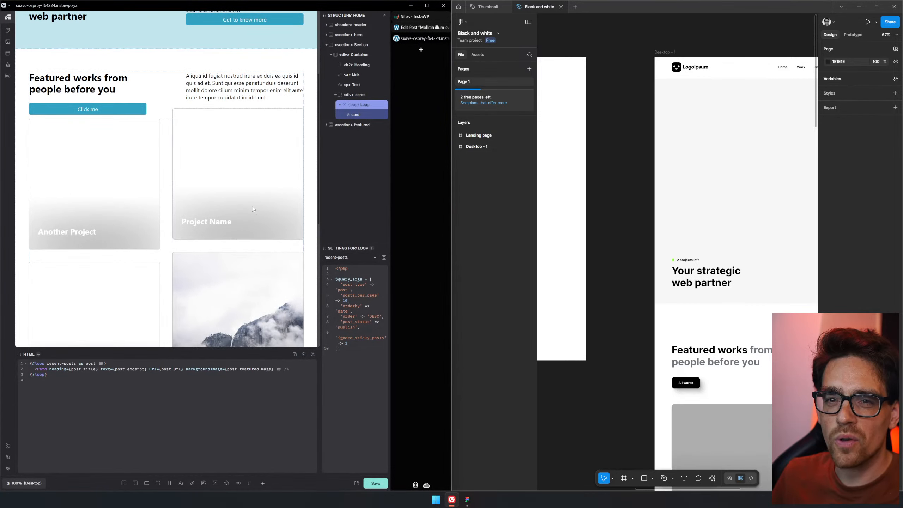
scroll(253, 209, "down", 2)
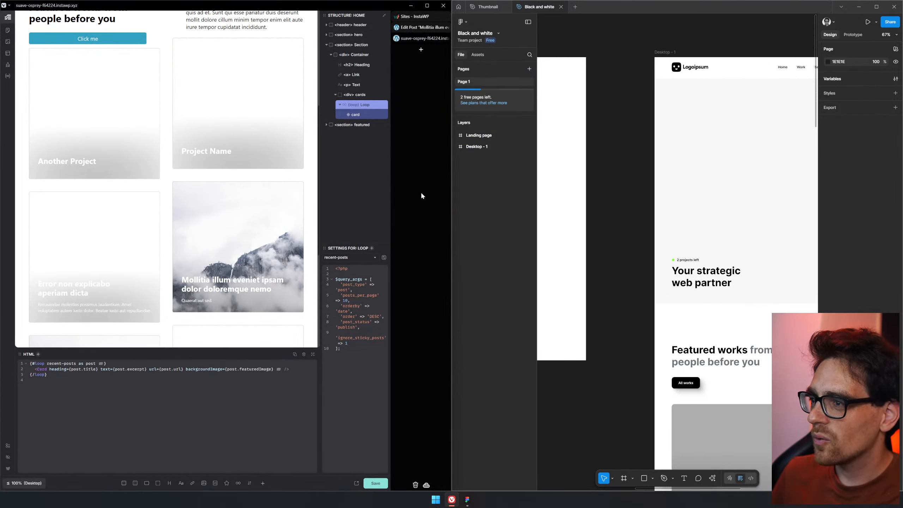
key("ctrl+F11")
- Compare the Featured works card grid in the Figma design with the looped cards in the builder
left_click_drag(740, 284, 612, 165)
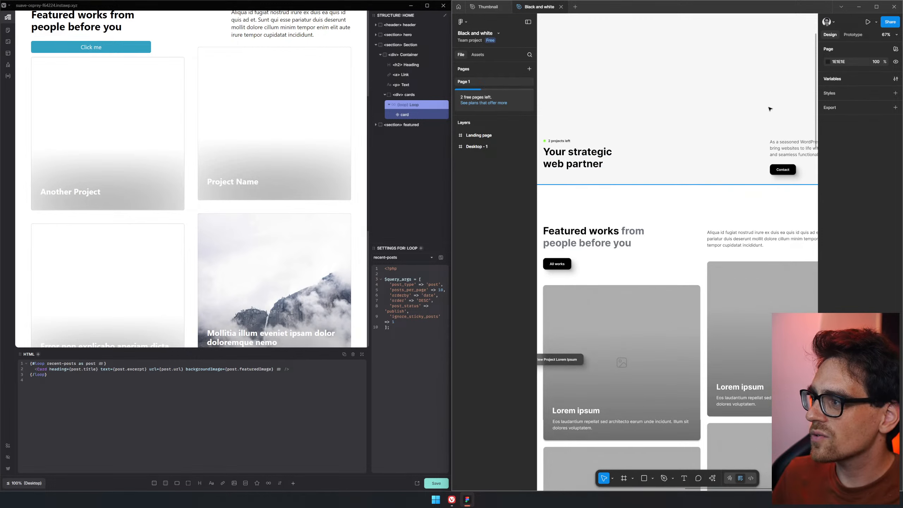
scroll(759, 131, "down", 3)
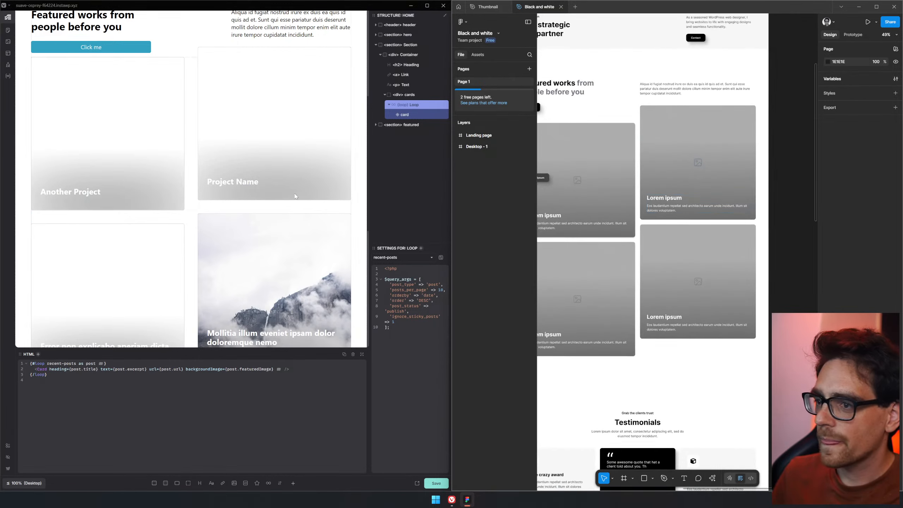
scroll(284, 200, "down", 2)
scroll(283, 198, "up", 3)
scroll(213, 127, "down", 6)
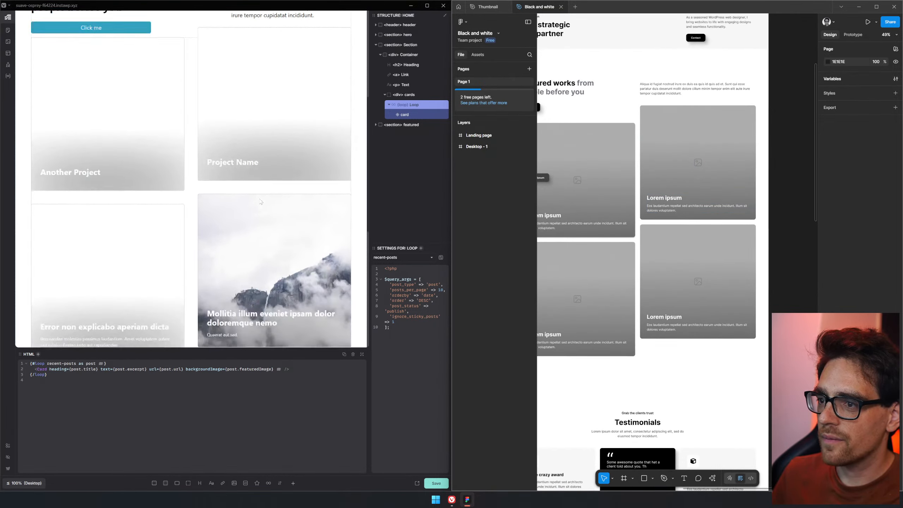
scroll(224, 212, "down", 3)
scroll(258, 201, "up", 10)
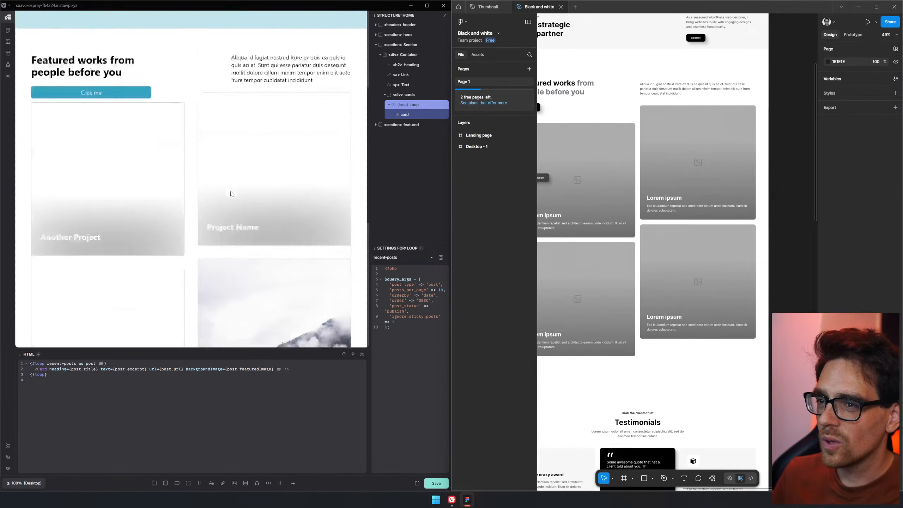
scroll(195, 140, "down", 5)
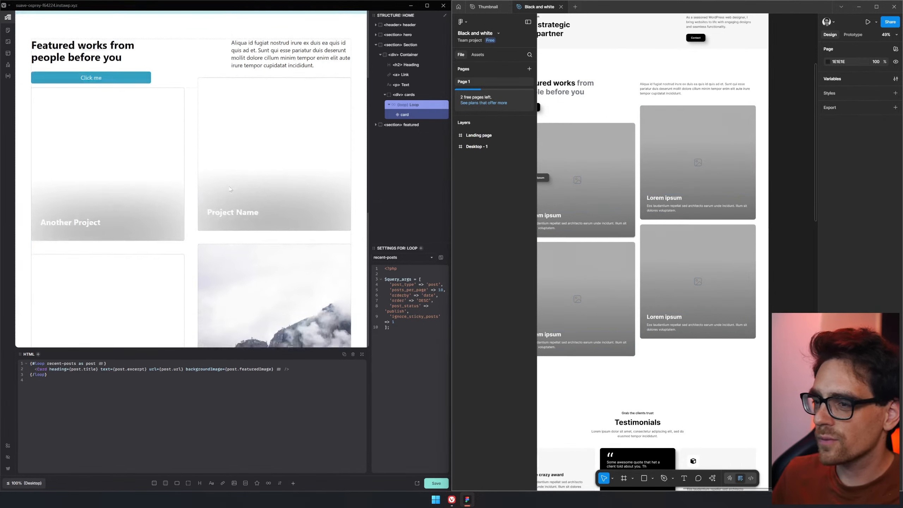
scroll(270, 270, "down", 4)
scroll(269, 267, "up", 6)
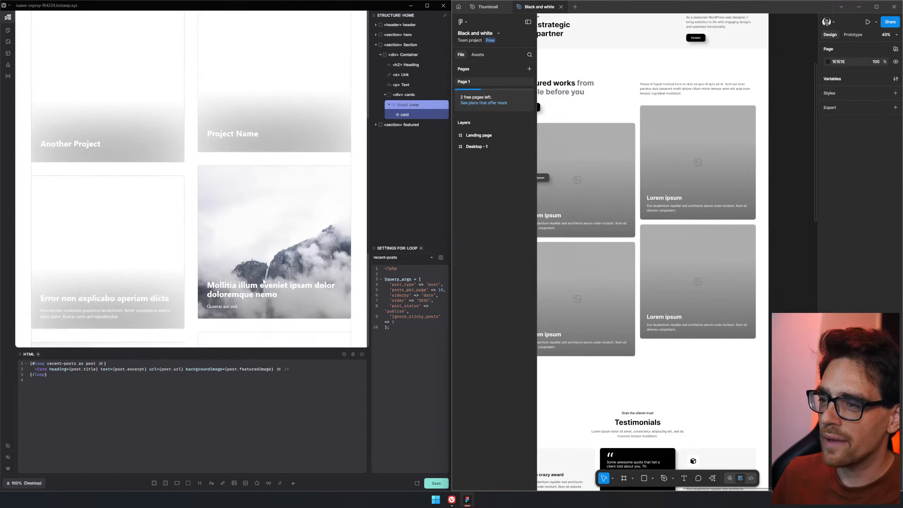
- Set posts_per_page to 4 in the Loop's recent-posts query, and widen the builder window and its structure and settings area
left_click(285, 265)
left_click(408, 104)
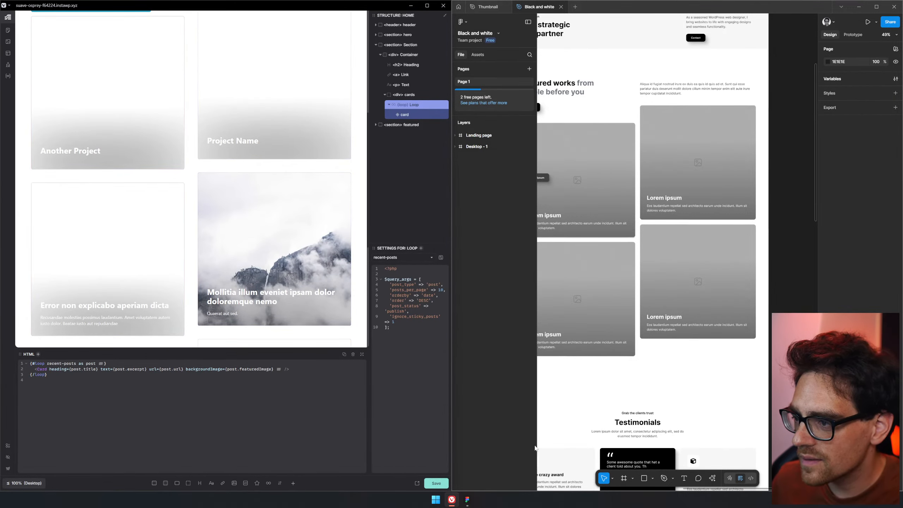
key("BackSpace")
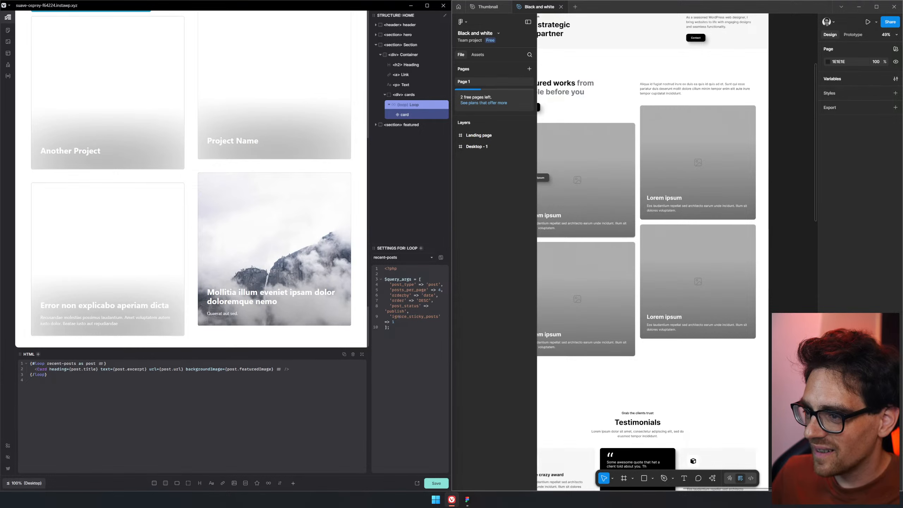
left_click_drag(452, 311, 492, 314)
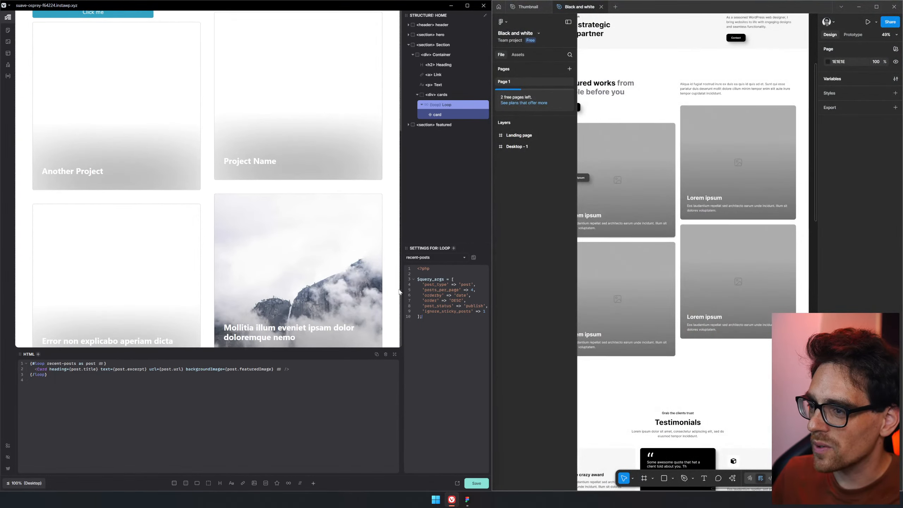
left_click_drag(401, 289, 370, 290)
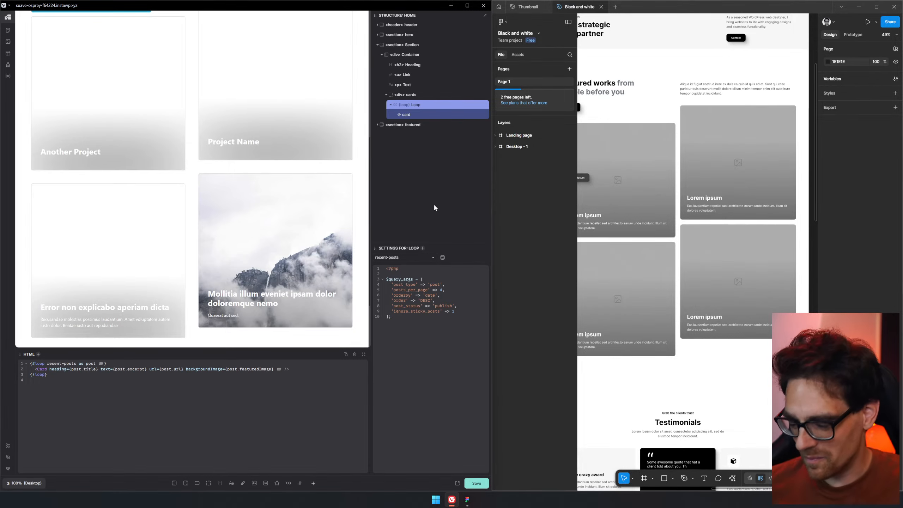
- Search the web for wpcodebox in a new tab and view the IDE page on the WPCodeBox site
key("ctrl+t")
type("wpcodebox")
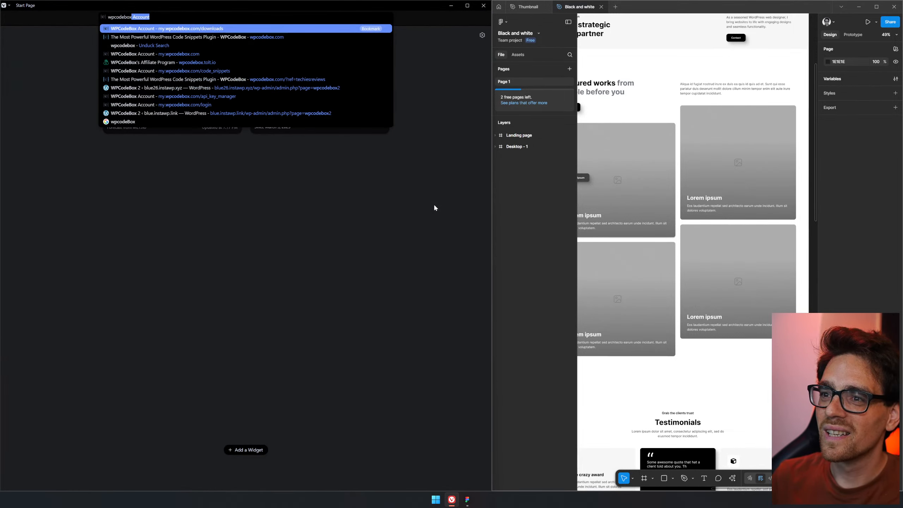
key("Delete")
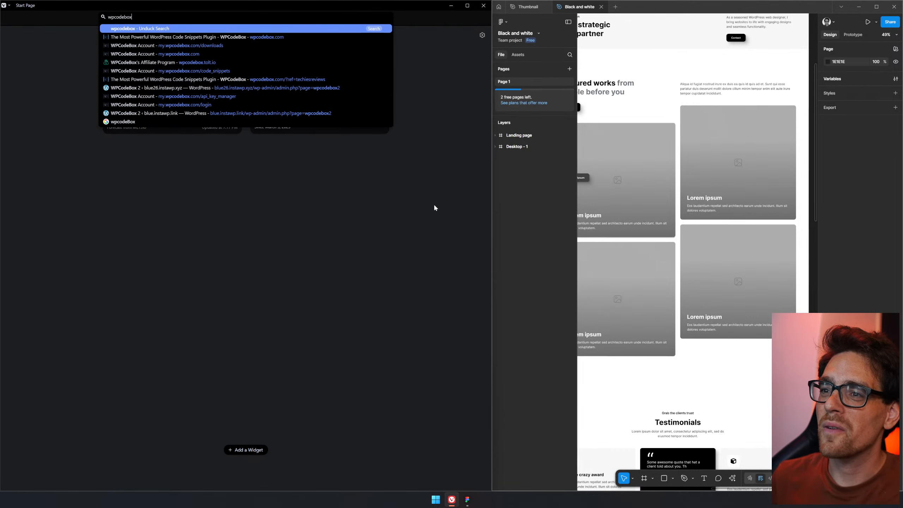
key("Return")
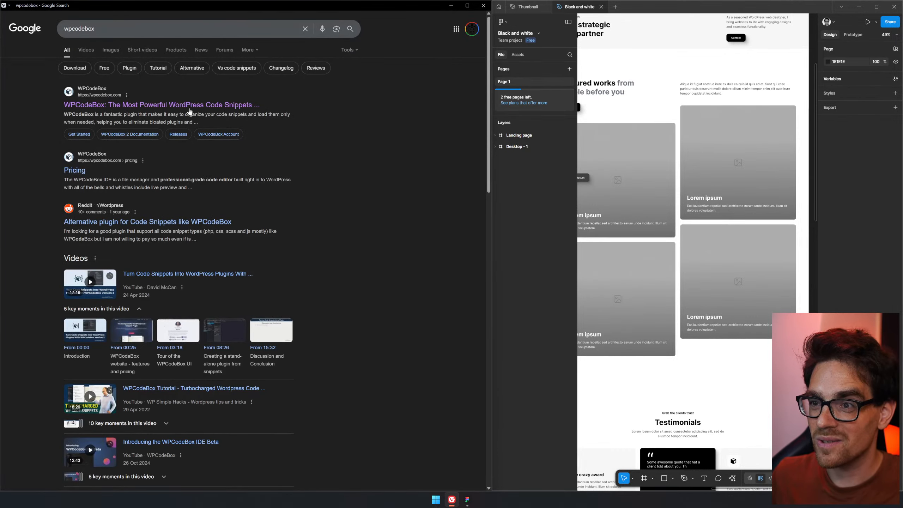
left_click(189, 106)
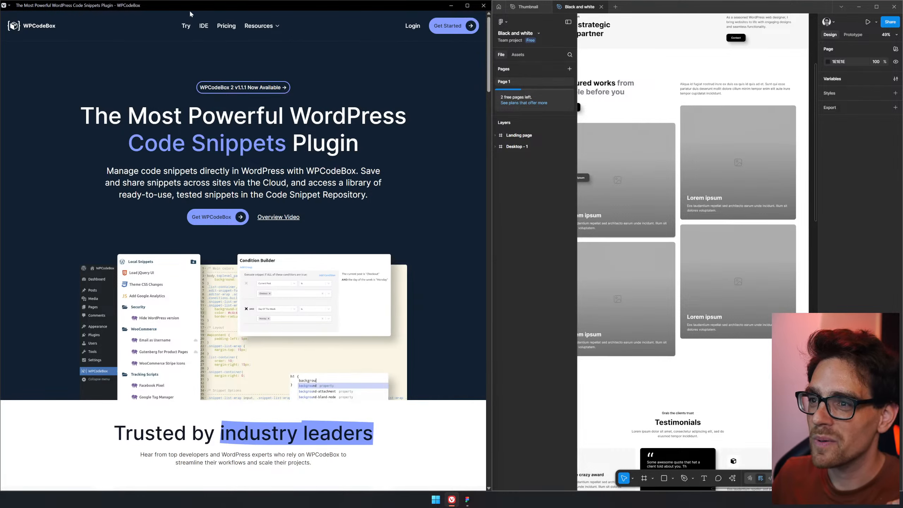
left_click(205, 25)
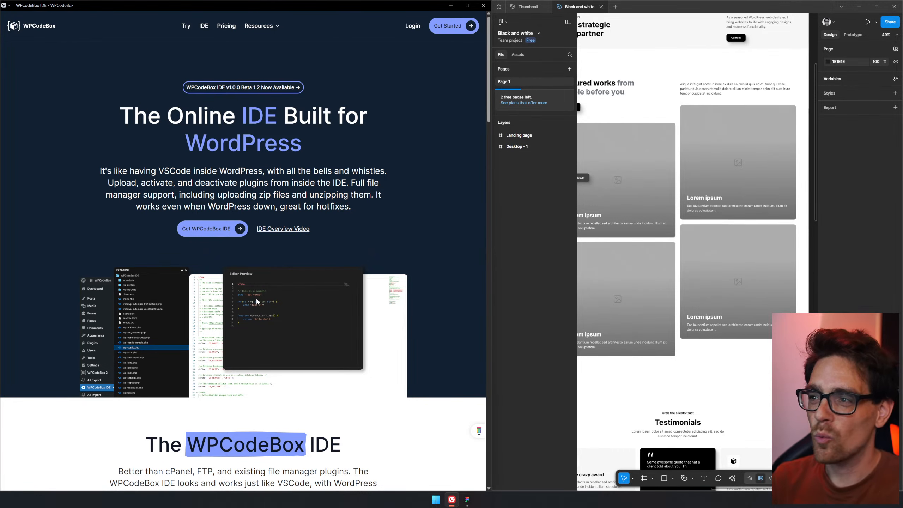
- Open instawp.com in a new tab and log in to the sites dashboard
key("ctrl+t")
type("instap")
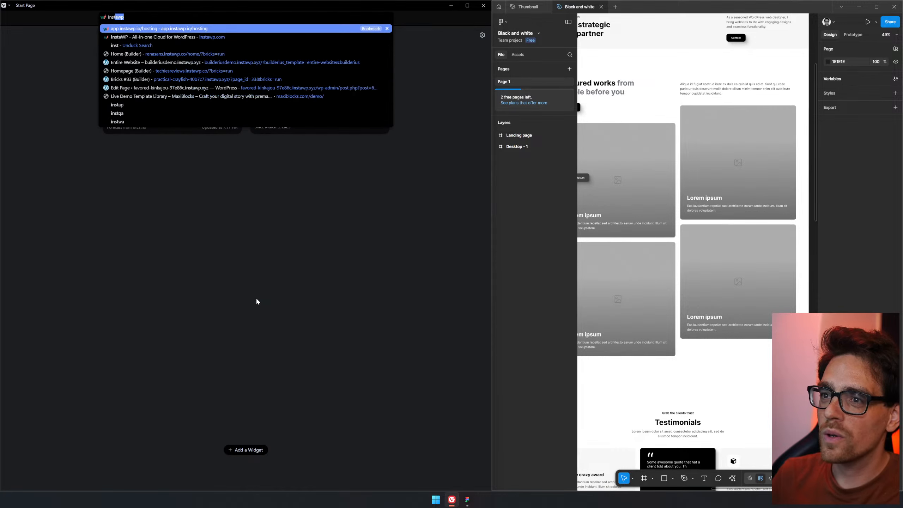
key("Down")
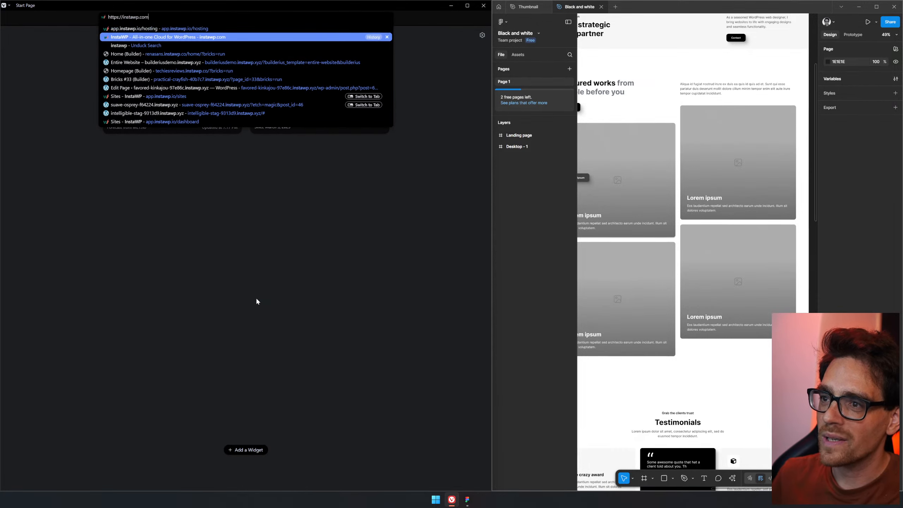
key("Return")
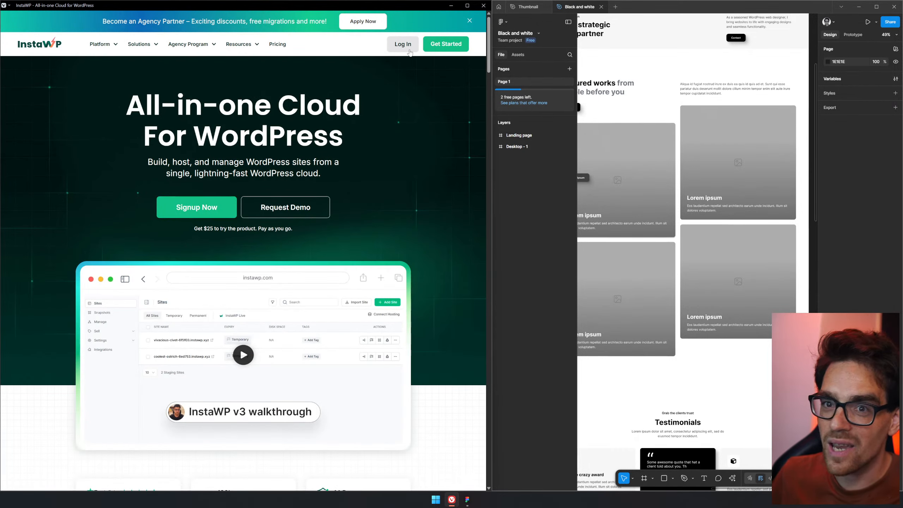
left_click(403, 44)
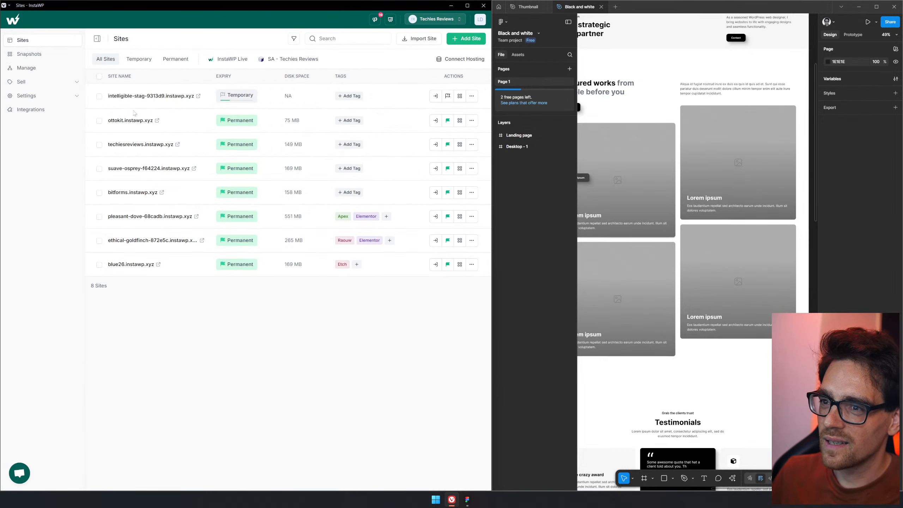
- Open the suave-osprey site's Code Editor with WPCodeBox from its site tools and widen the browser window
left_click_drag(107, 168, 230, 170)
left_click(473, 169)
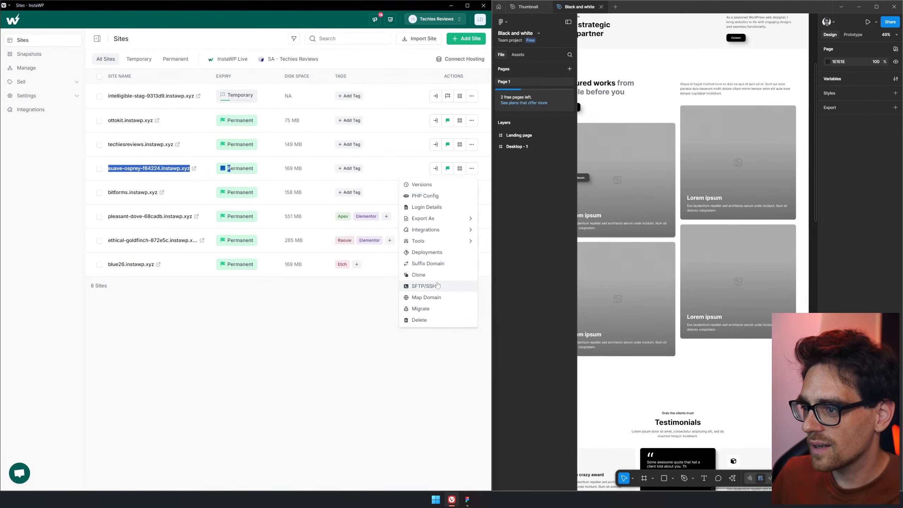
mouse_move(455, 241)
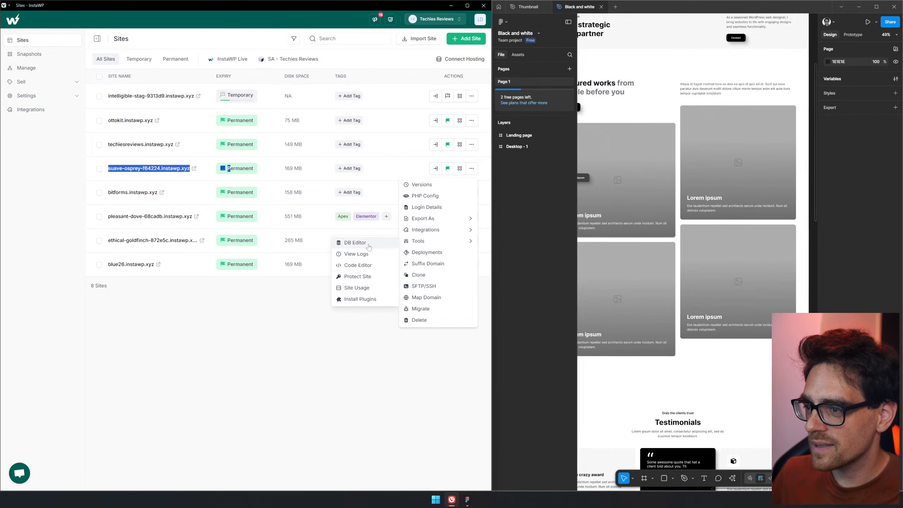
left_click(353, 268)
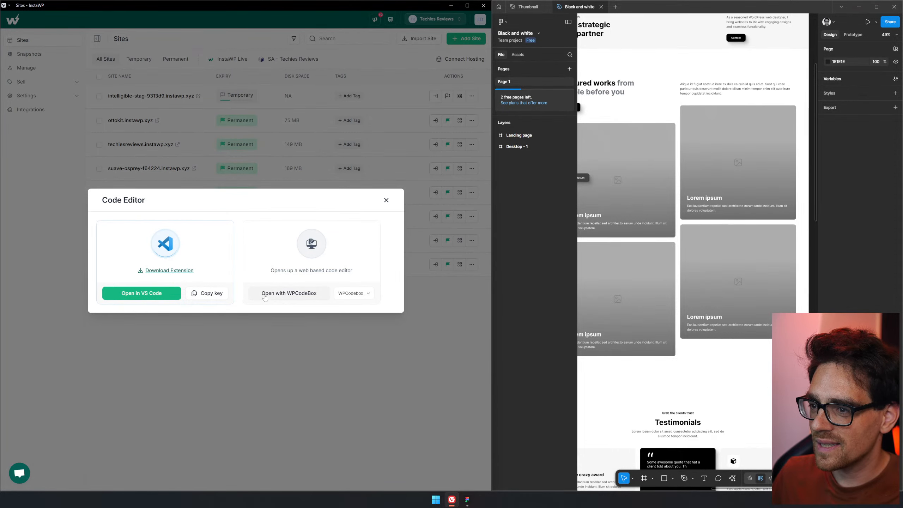
left_click(301, 296)
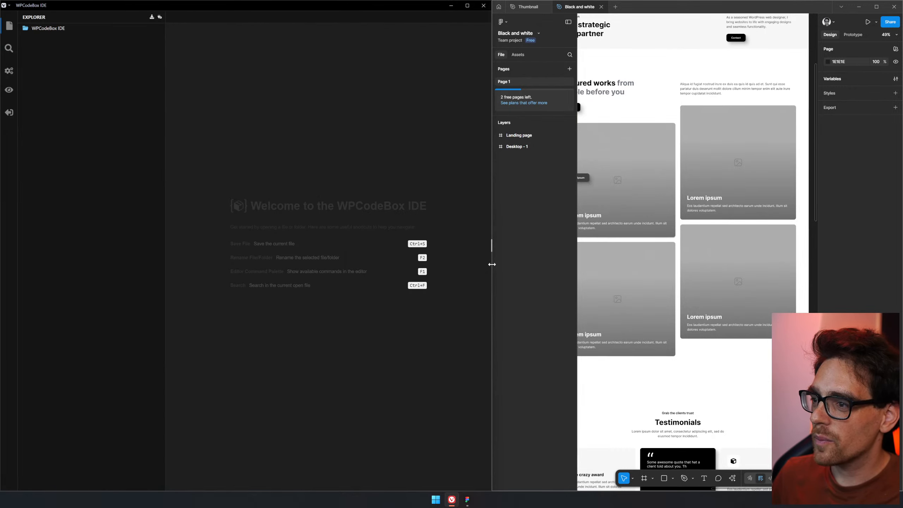
left_click_drag(491, 264, 582, 264)
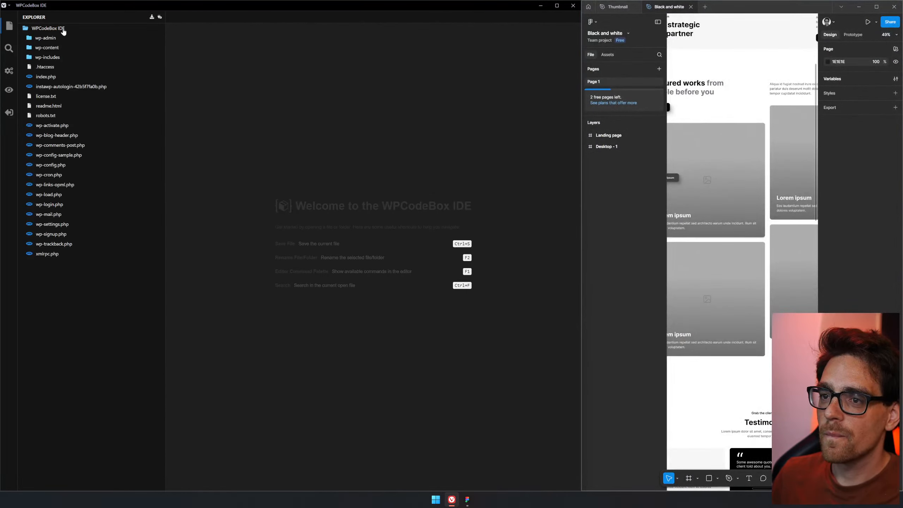
- View the code of index.php, wp-blog-header.php, wp-load.php and .htaccess in the WPCodeBox IDE
left_click(44, 76)
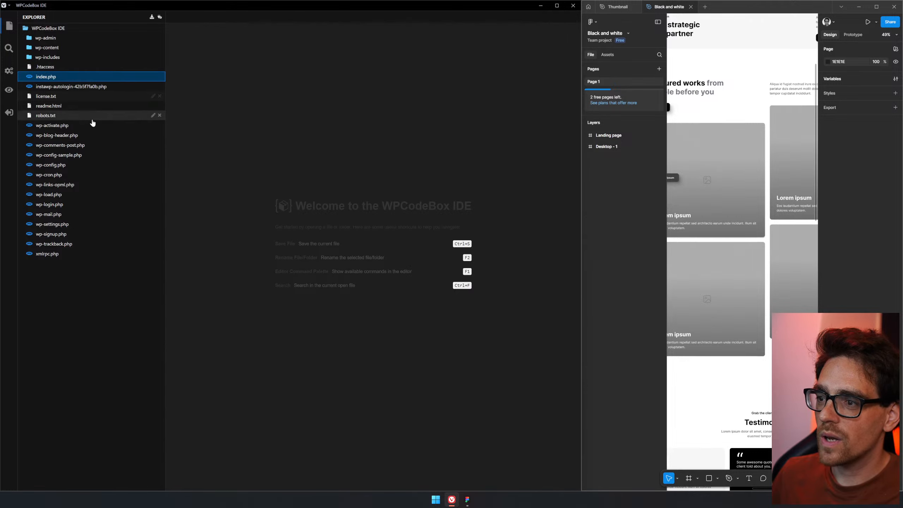
double_click(53, 79)
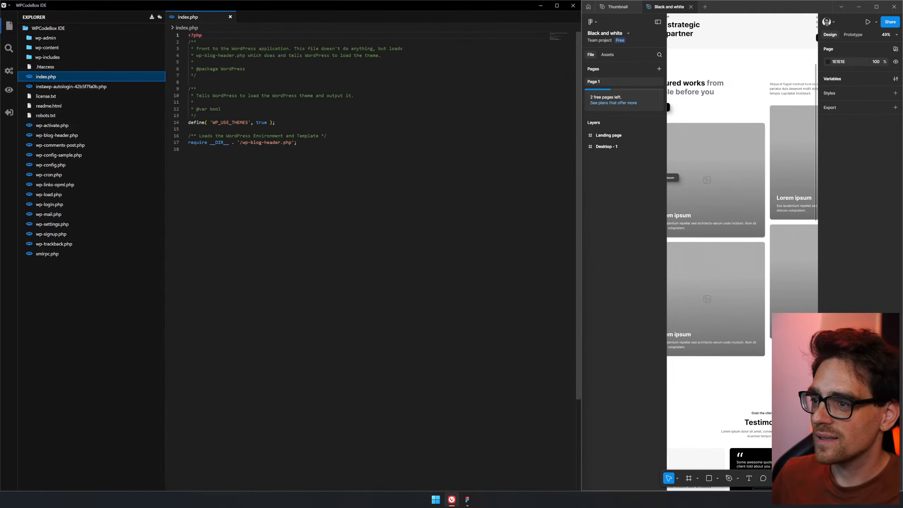
double_click(73, 135)
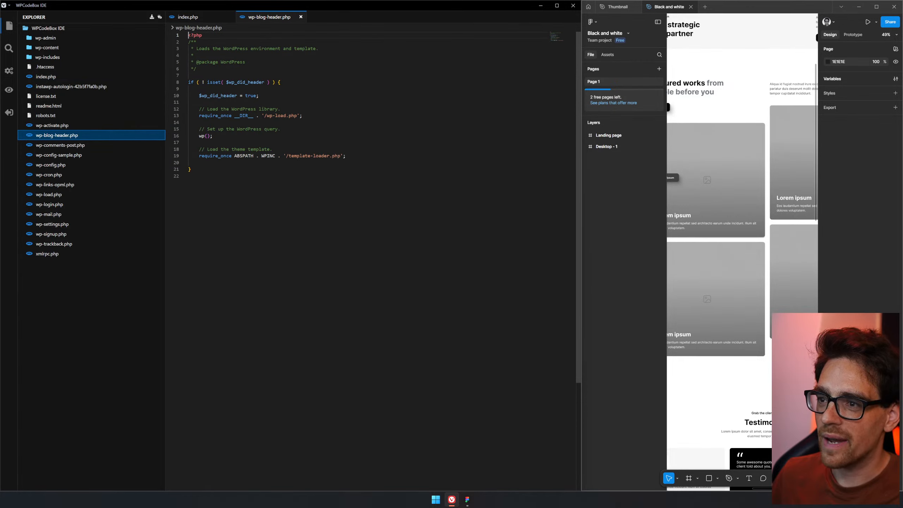
double_click(106, 194)
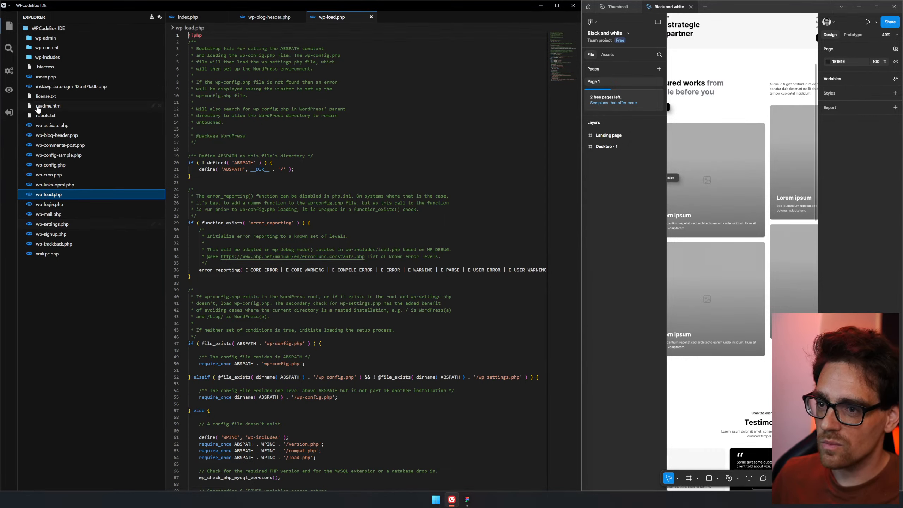
left_click(38, 69)
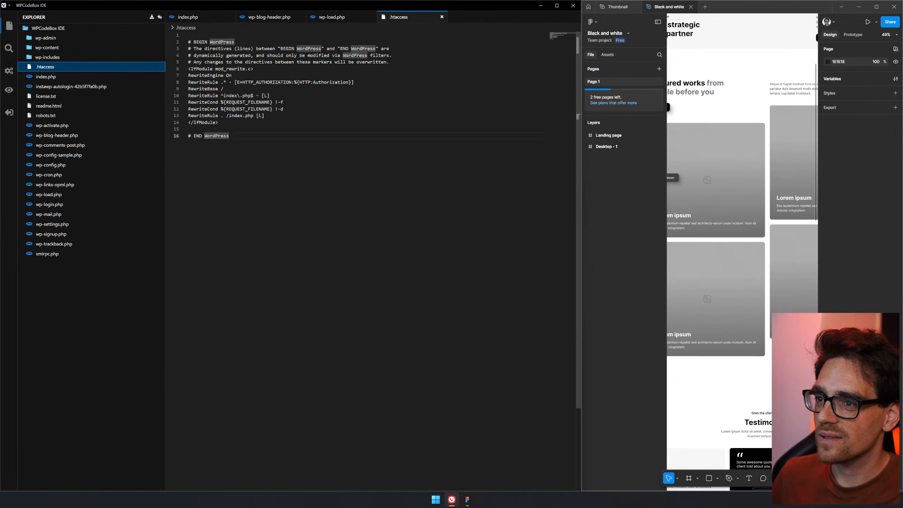
left_click_drag(229, 136, 189, 35)
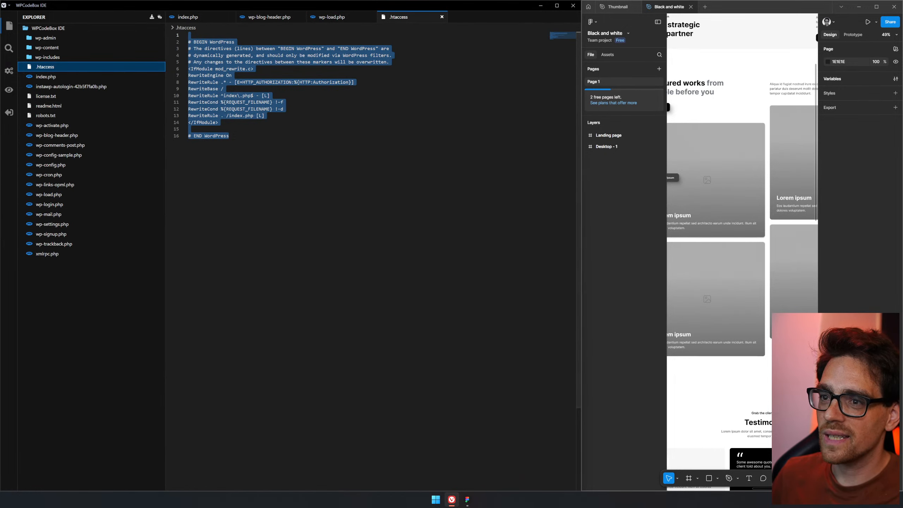
left_click(230, 136)
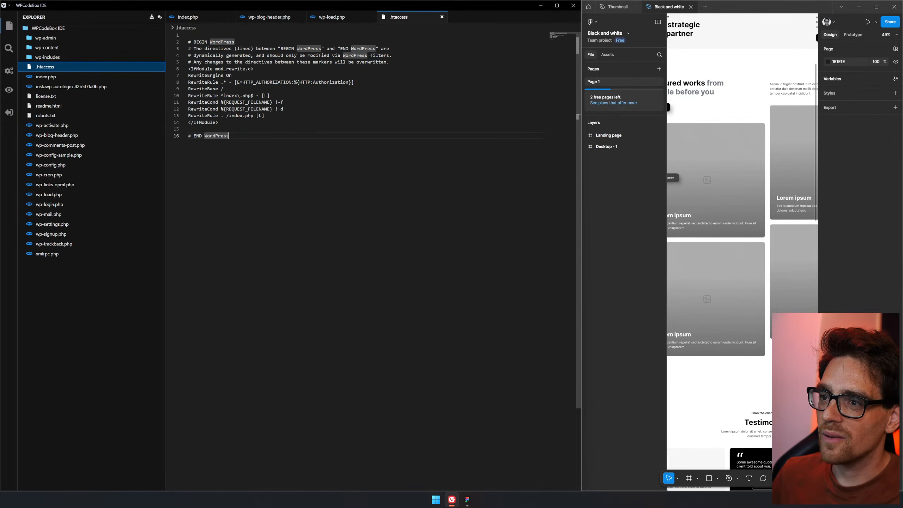
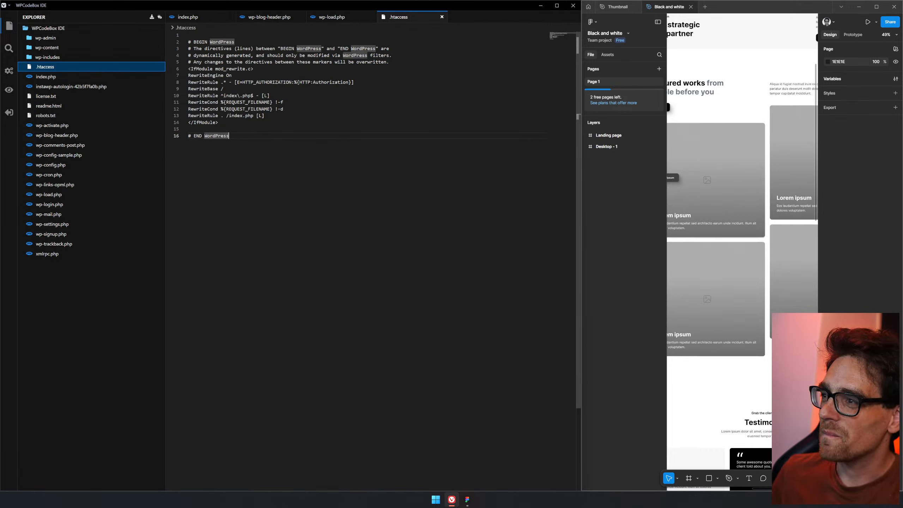
mouse_move(559, 47)
left_mouse_down()
mouse_move(556, 95)
mouse_move(553, 38)
left_mouse_up()
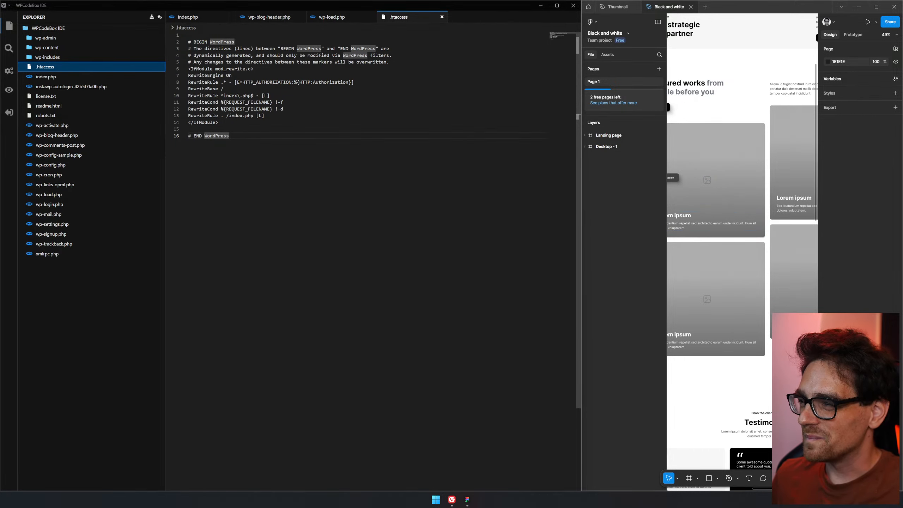
- Show the browser's tab list, close the WPCodeBox website tab and return to the suave-osprey builder tab
key("ctrl+F11")
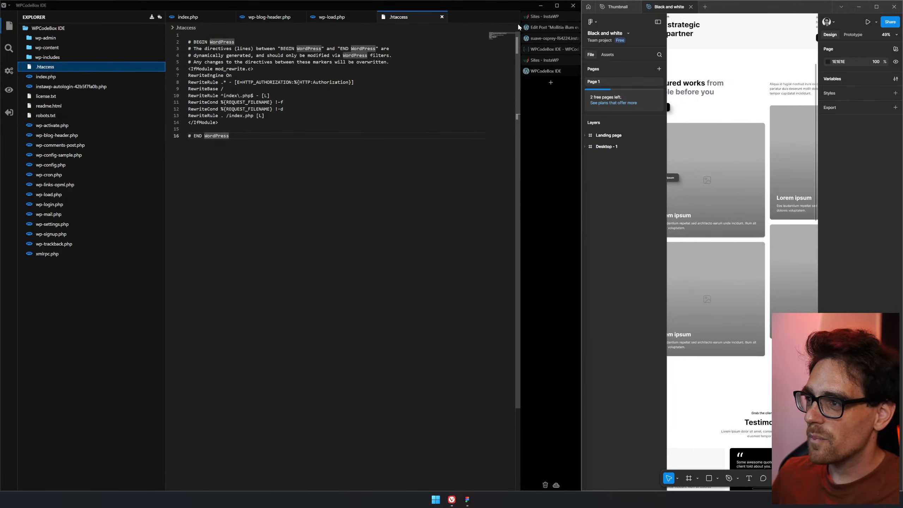
middle_click(558, 49)
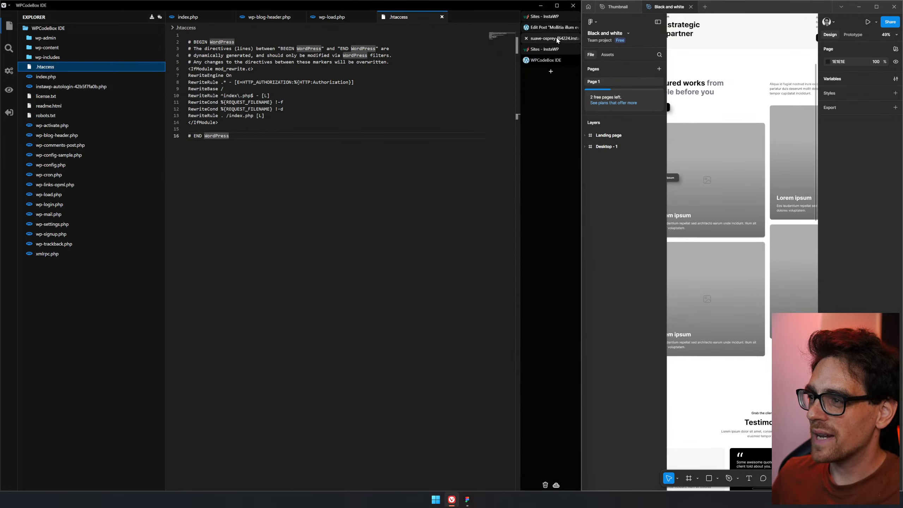
left_click(557, 39)
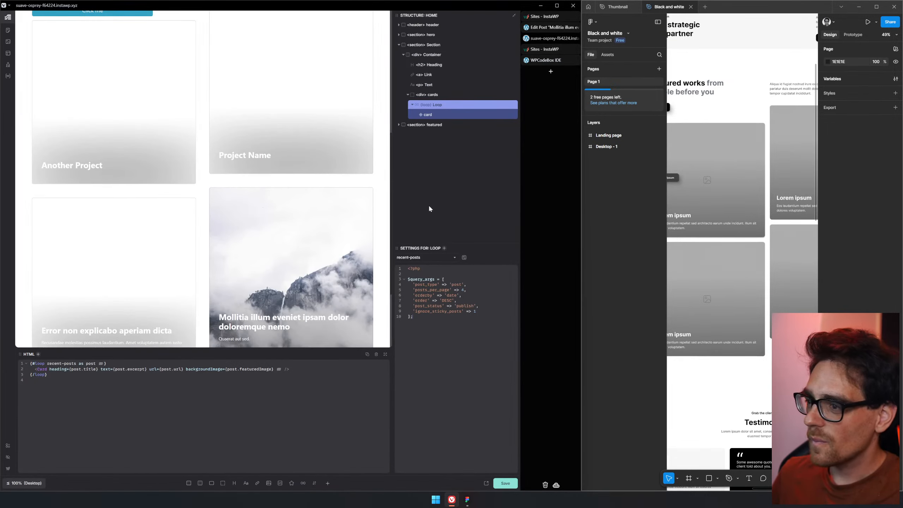
- Examine the looped cards and the empty featured section against the Testimonials section in the Figma design, narrowing the builder window slightly
scroll(279, 226, "down", 3)
scroll(266, 236, "up", 6)
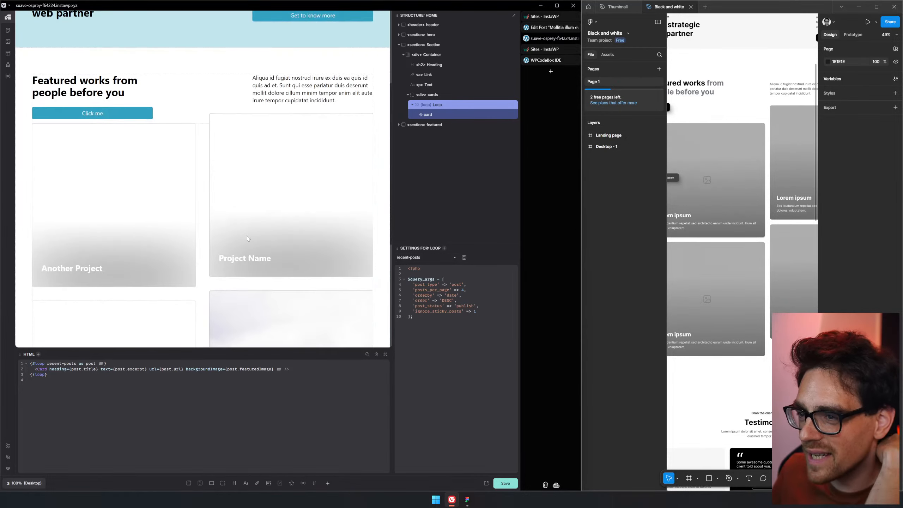
scroll(117, 260, "down", 6)
left_click(140, 286)
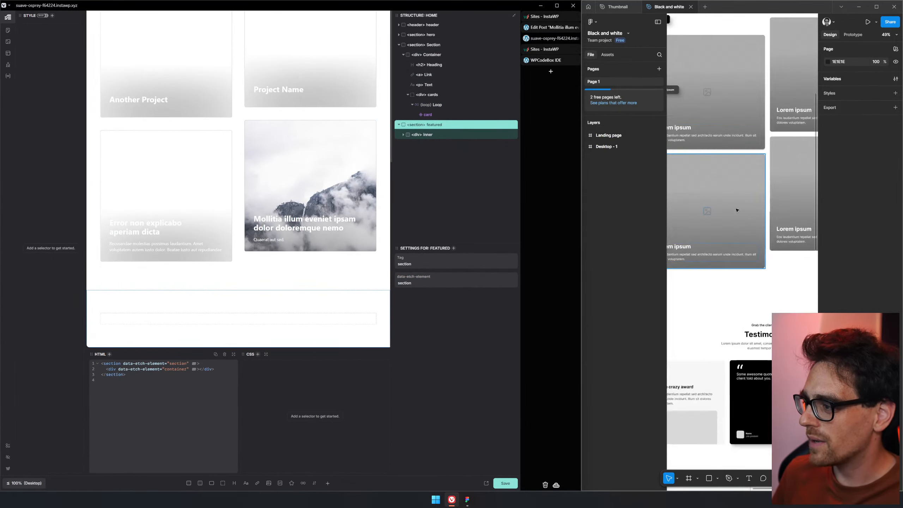
scroll(768, 298, "down", 5)
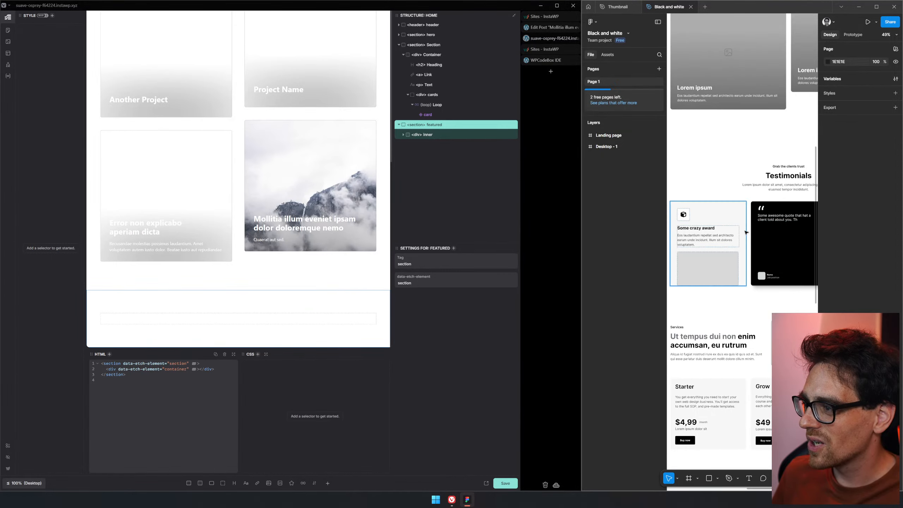
scroll(750, 178, "right", 3)
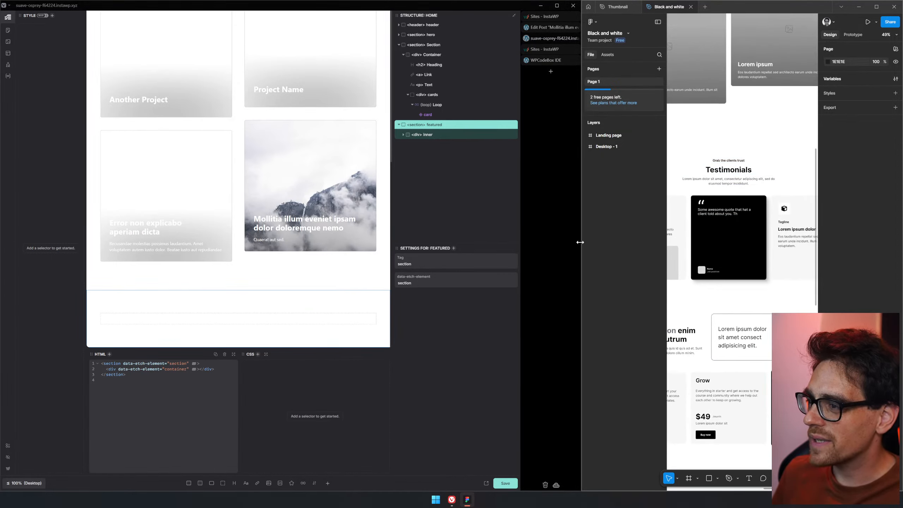
left_click_drag(580, 243, 544, 244)
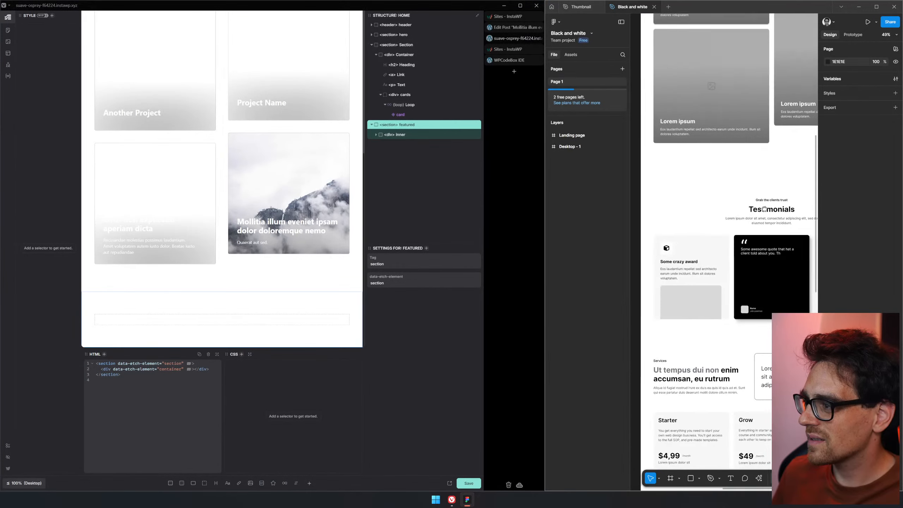
scroll(764, 208, "up", 10)
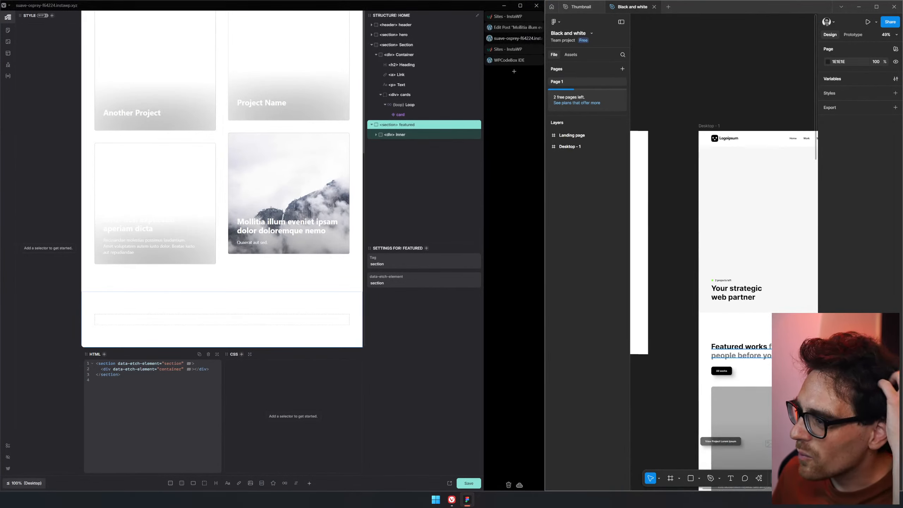
scroll(733, 274, "left", 3)
scroll(733, 274, "down", 10)
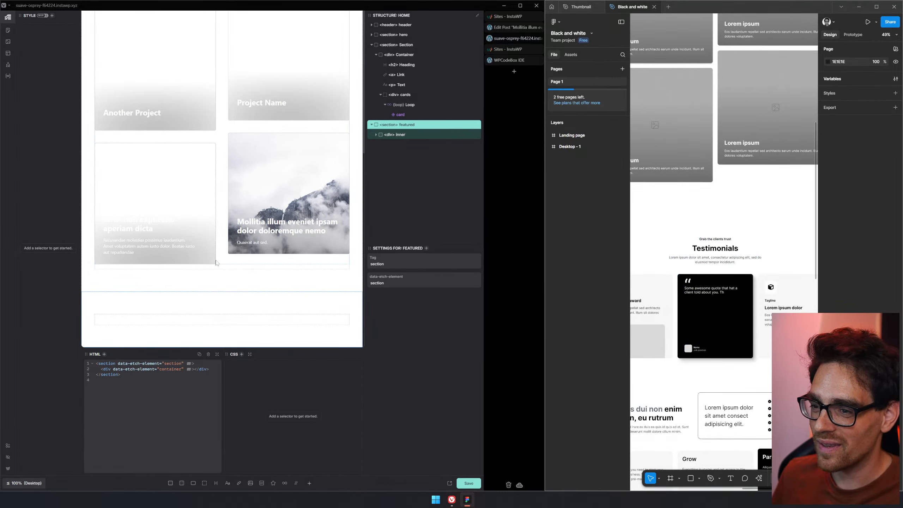
- Add two headings, a text element and a link inside the featured section's inner div
left_click(216, 322)
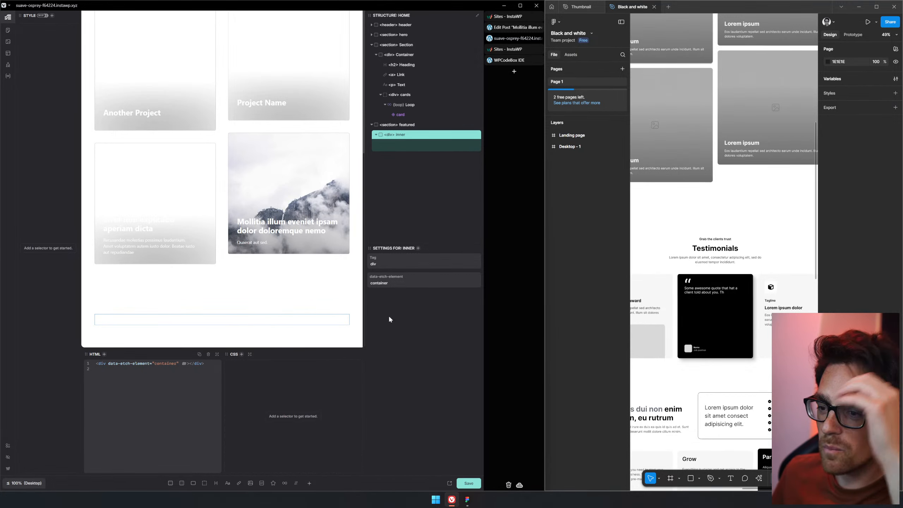
left_click(215, 484)
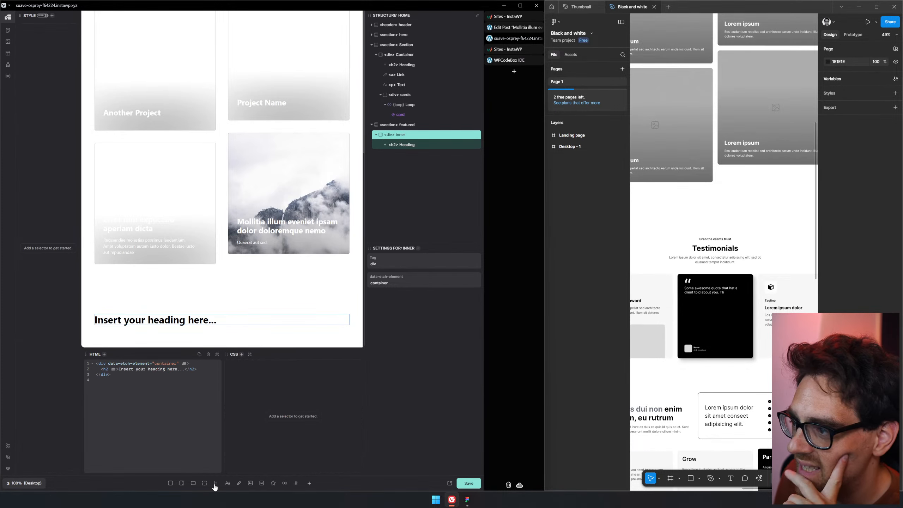
left_click(215, 483)
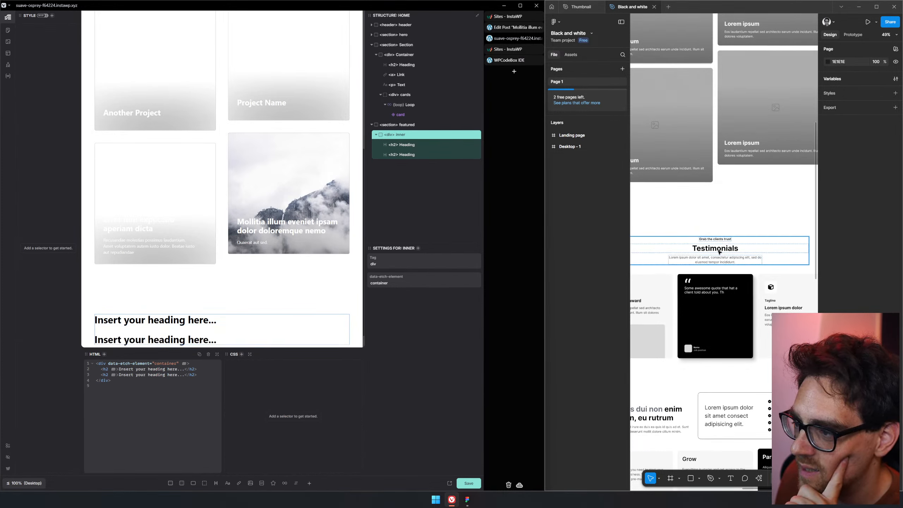
left_click(228, 483)
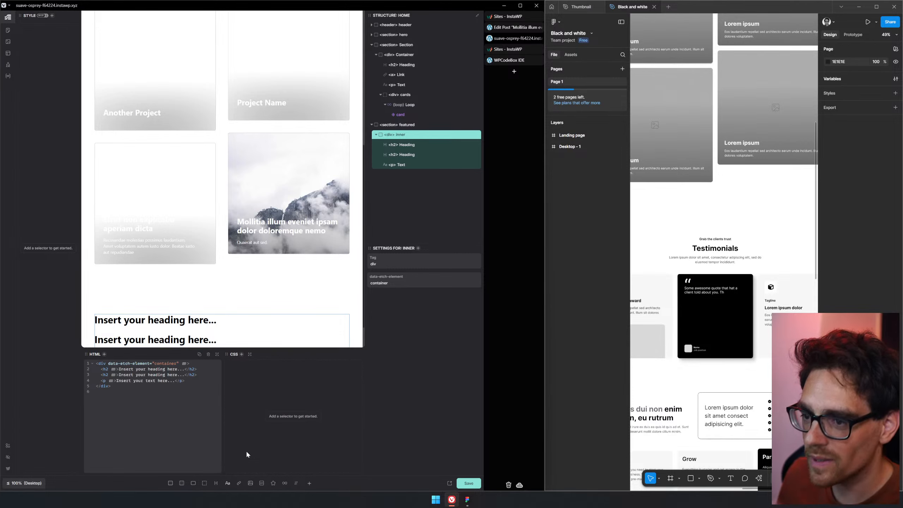
scroll(225, 288, "down", 1)
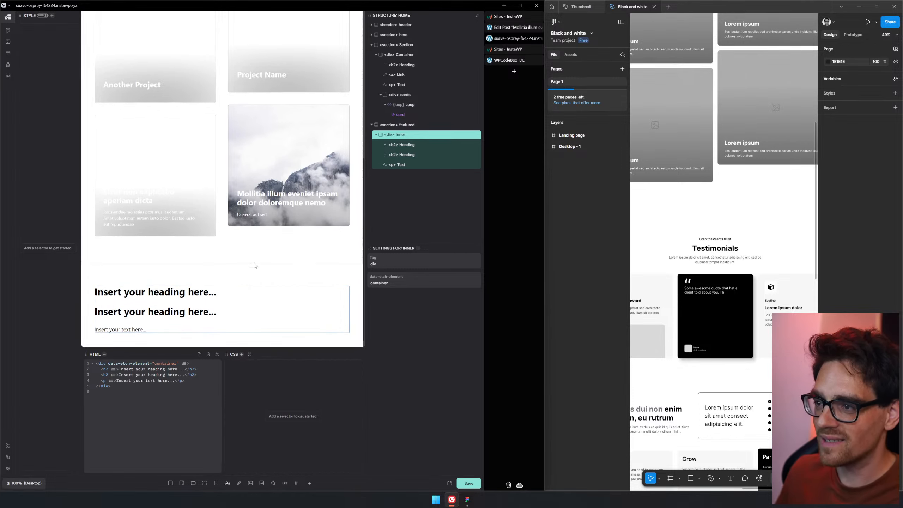
left_click(235, 483)
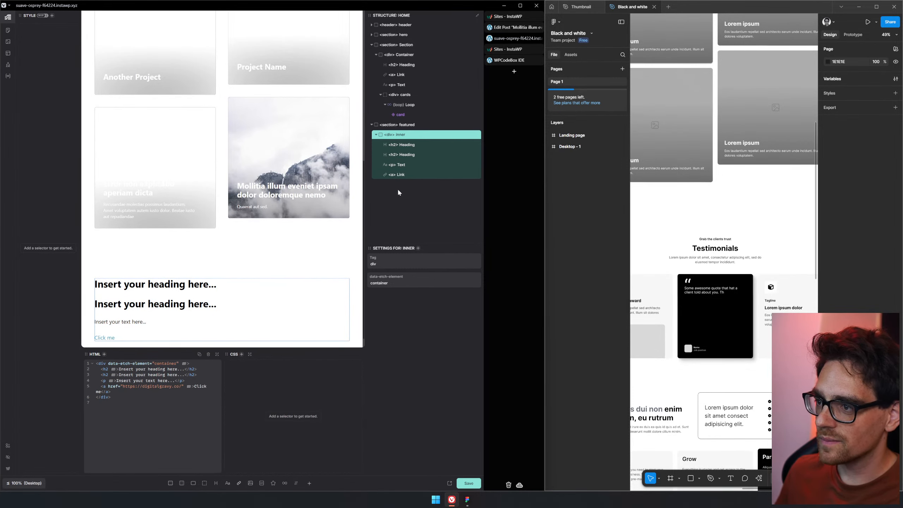
- Rename the first heading in the featured section's inner div to "Accent heading" and select the text element
double_click(411, 146)
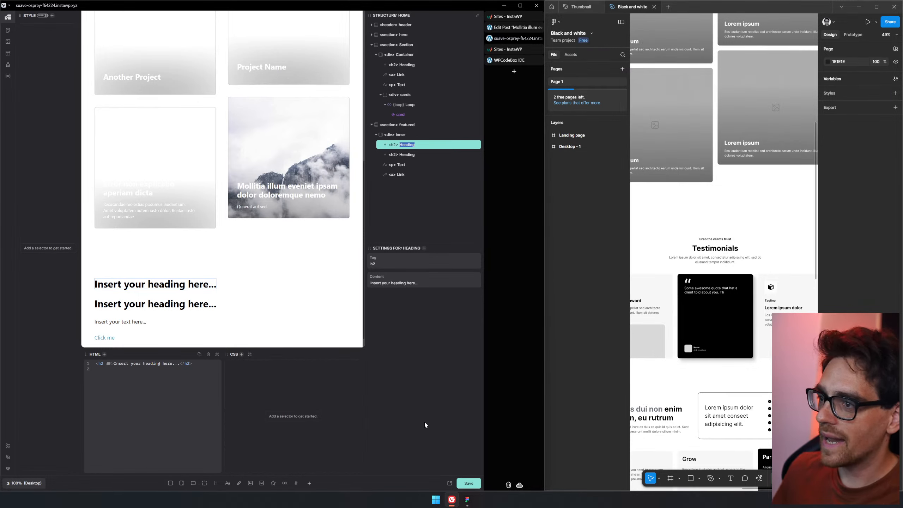
type("Accen")
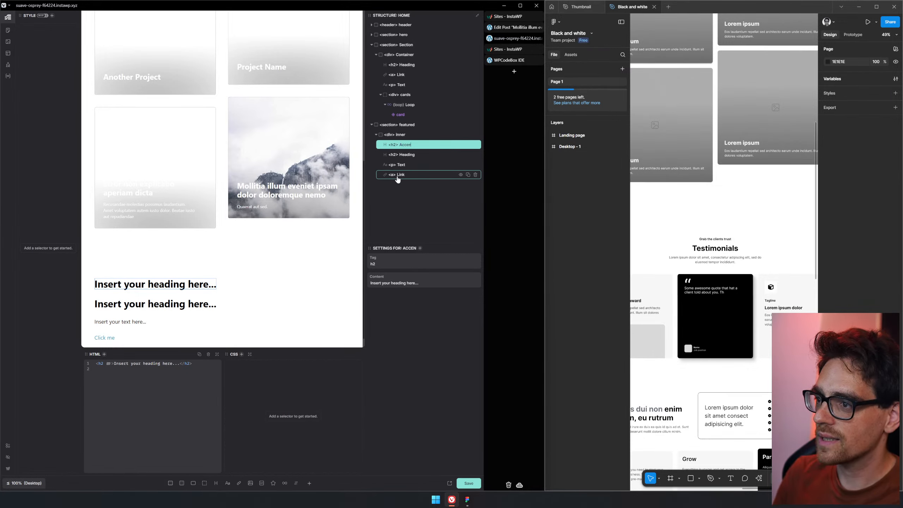
type("t heading")
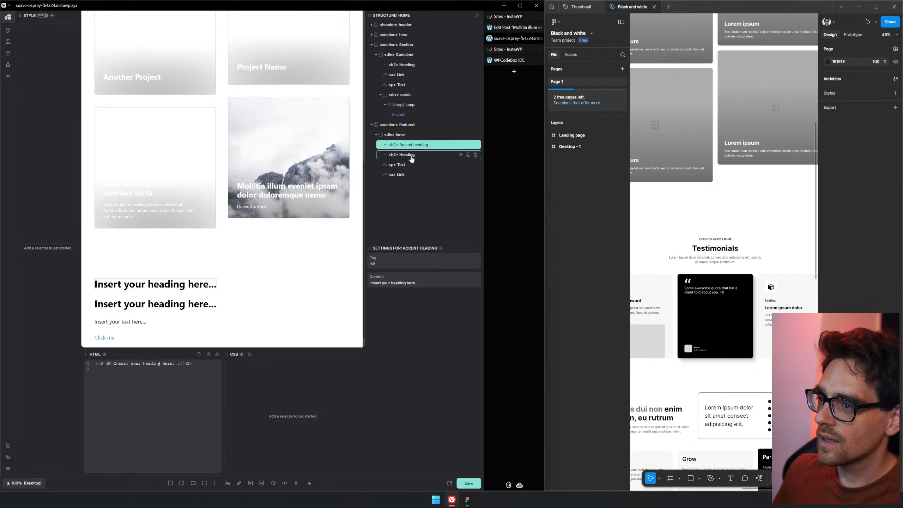
left_click(411, 158)
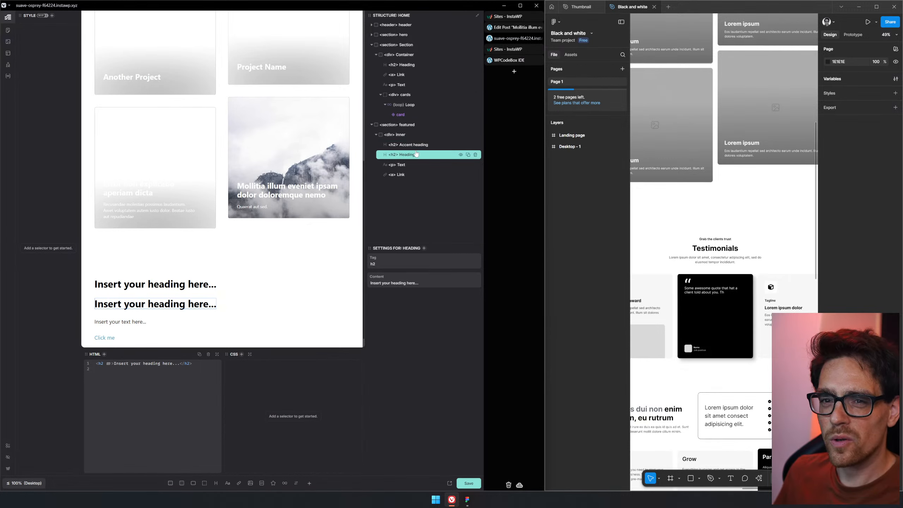
left_click(403, 164)
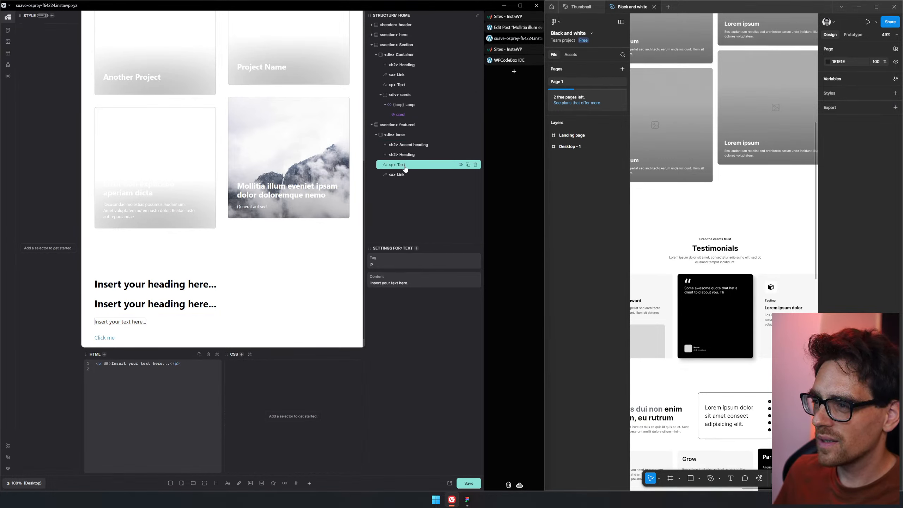
left_click(423, 156)
left_click(431, 145)
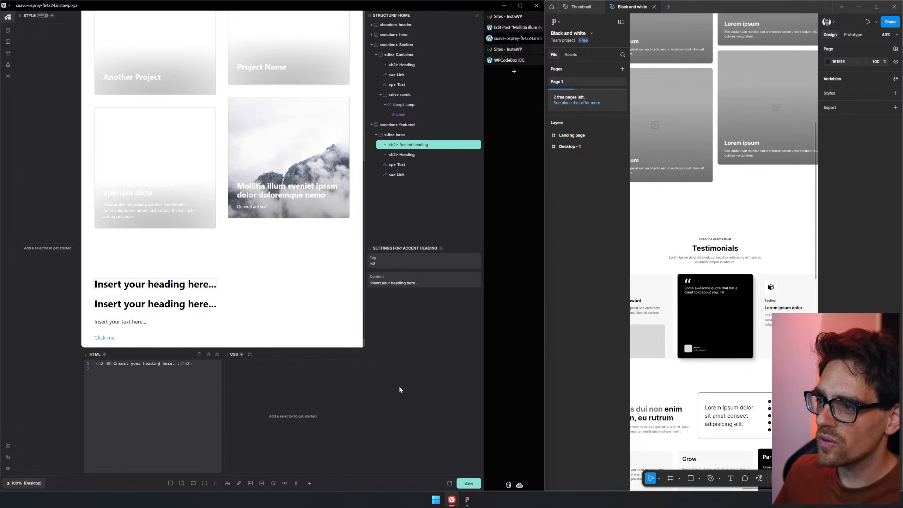
left_click(416, 263)
key("BackSpace")
type("3")
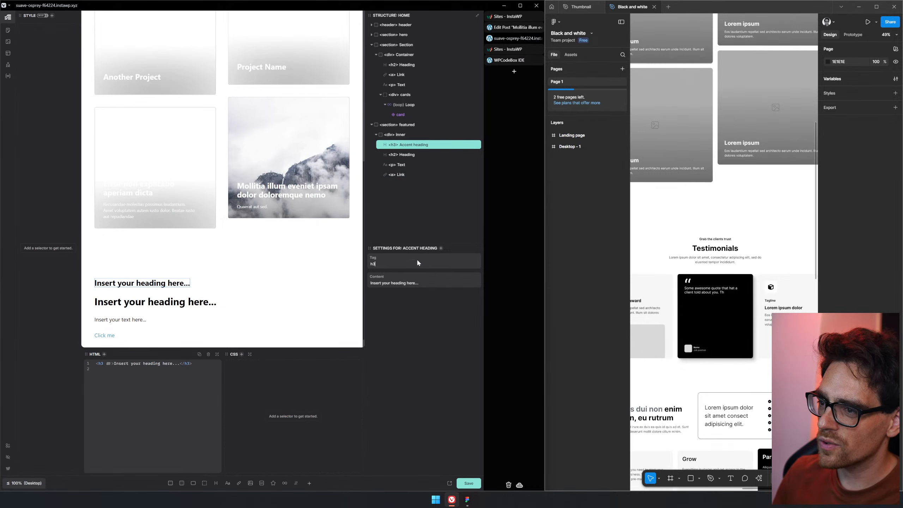
key("BackSpace")
type("2")
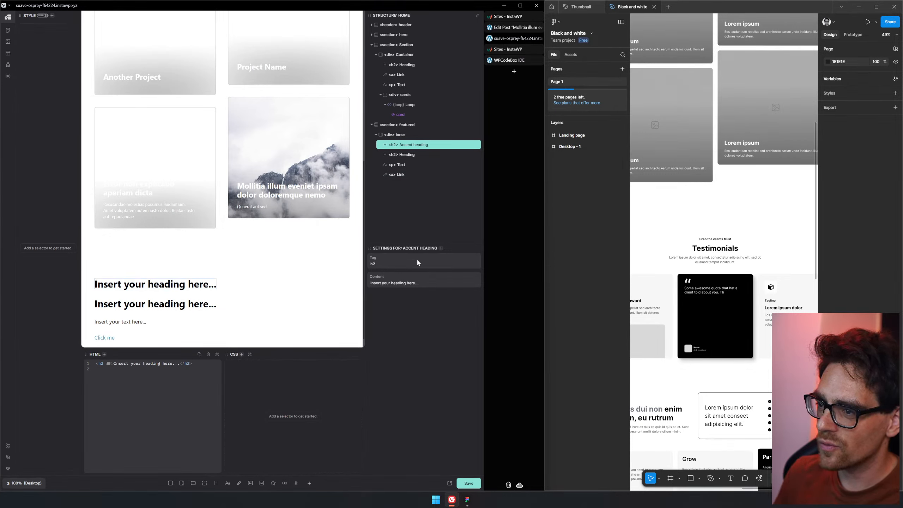
- Change the tag of the second heading in the featured section's inner div to h3
left_click(409, 155)
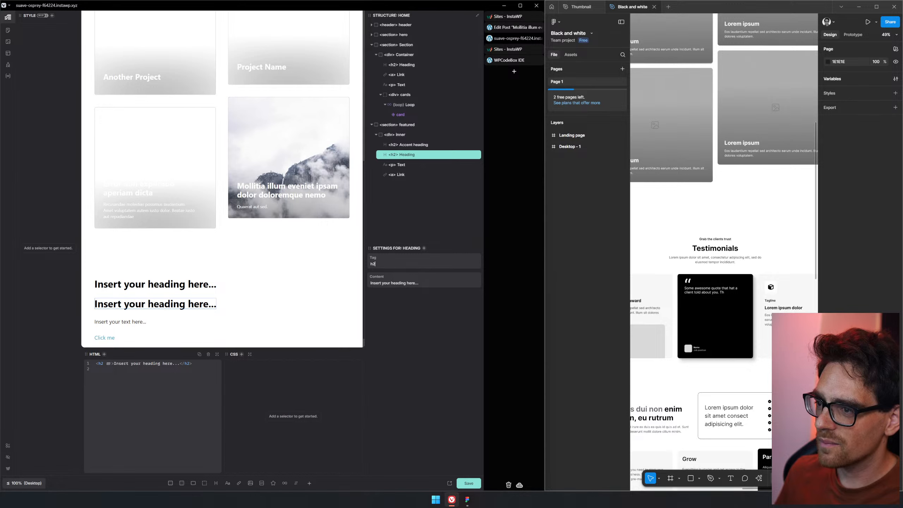
key("BackSpace")
type("3")
left_click(426, 146)
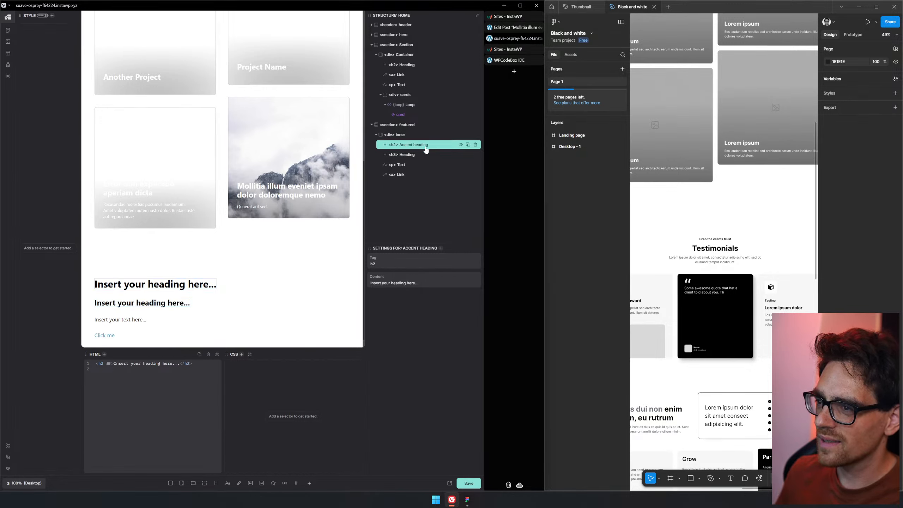
left_click(425, 174)
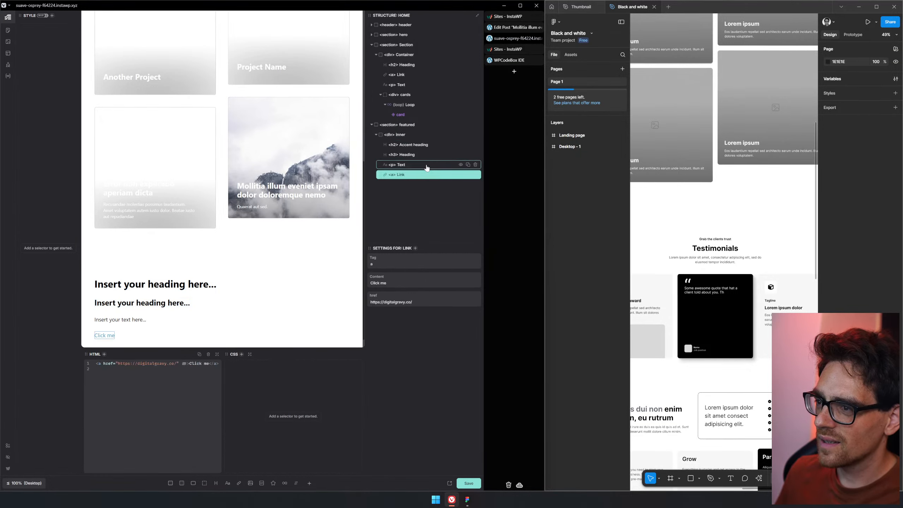
left_click(410, 137)
- Replace the accent heading's placeholder with the tagline "Grab the clients trust" copied from the Testimonials section of the Figma design
left_click(428, 146)
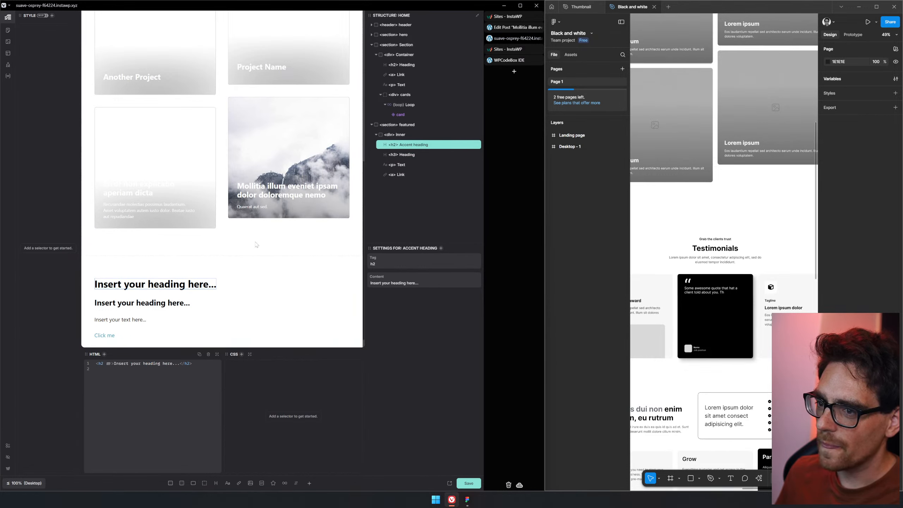
scroll(256, 244, "down", 1)
triple_click(135, 270)
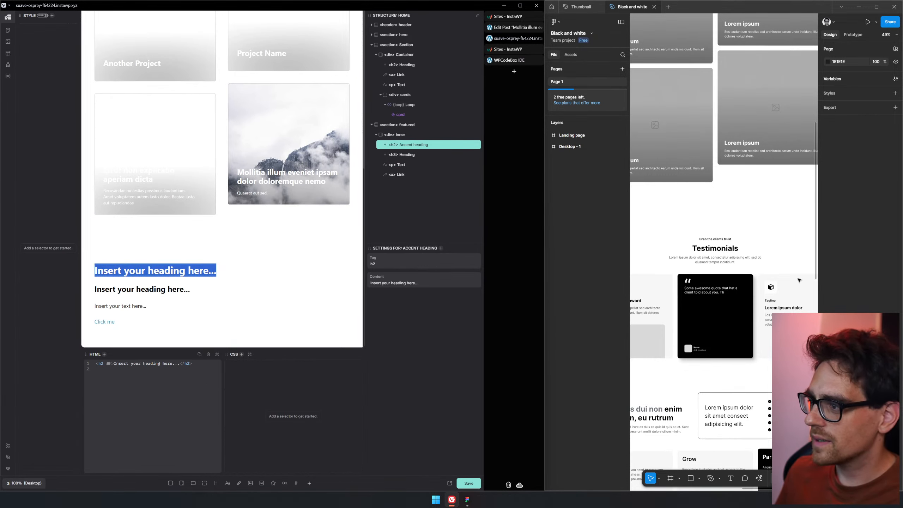
left_click(725, 241)
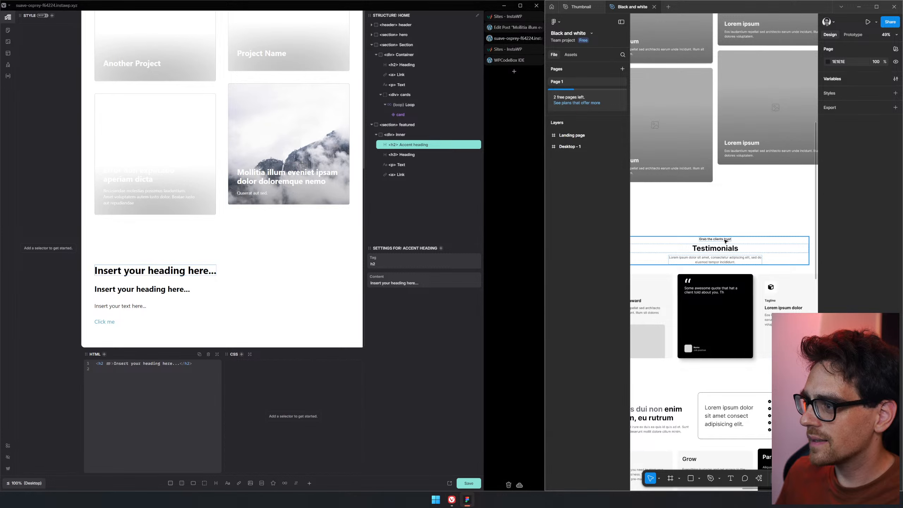
double_click(725, 240)
double_click(724, 239)
key("ctrl+c")
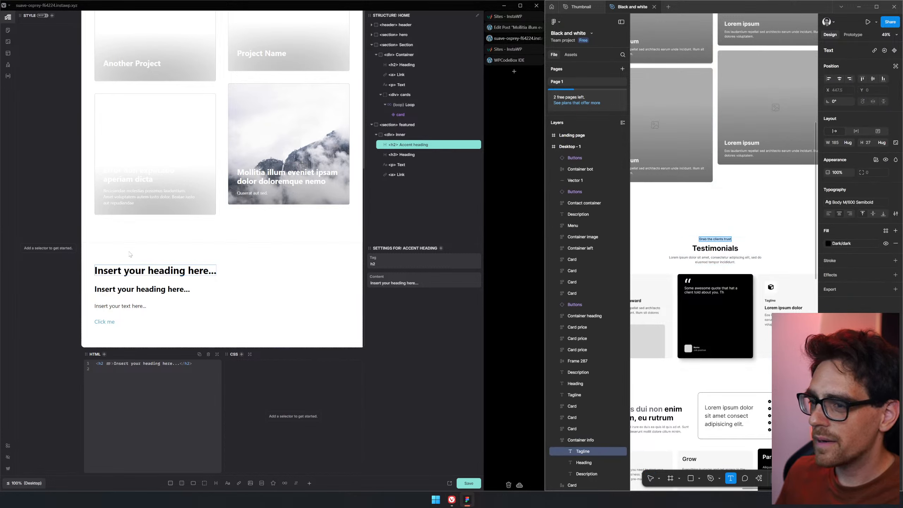
left_click(133, 269)
triple_click(133, 269)
key("ctrl+v")
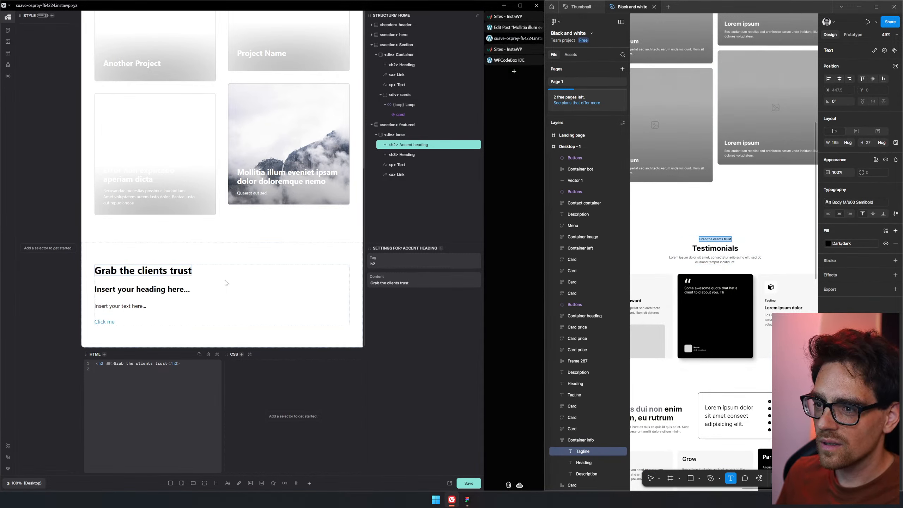
- Replace the h3 heading's placeholder with the title "Testimonials" copied from the Figma design
left_click(728, 248)
double_click(727, 248)
key("ctrl+c")
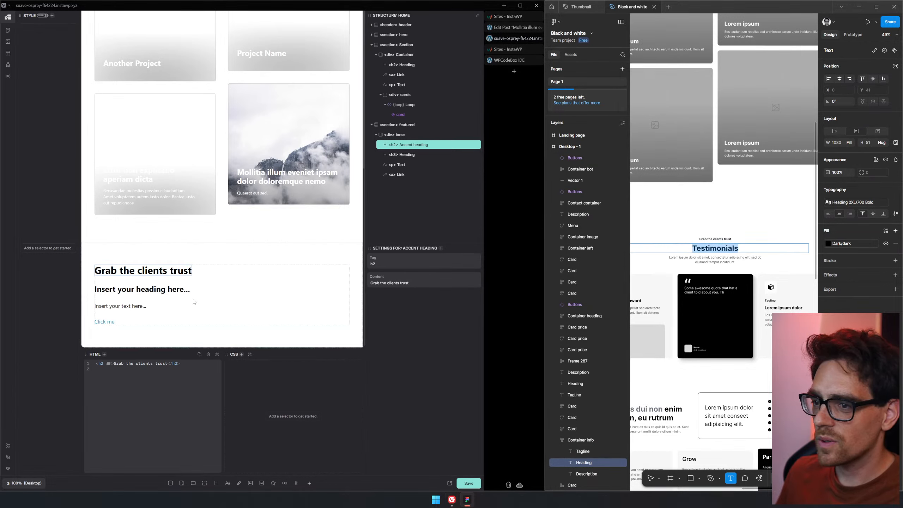
left_click(161, 289)
triple_click(160, 290)
key("ctrl+v")
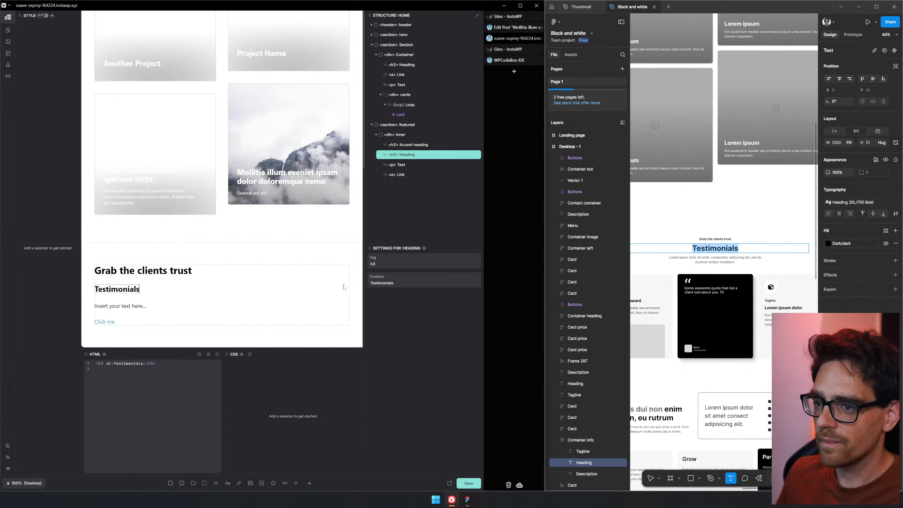
- Replace the text element's placeholder with the Lorem ipsum description below the Testimonials title, copied from the Figma design
left_click(715, 260)
double_click(715, 259)
key("ctrl+c")
left_click(131, 314)
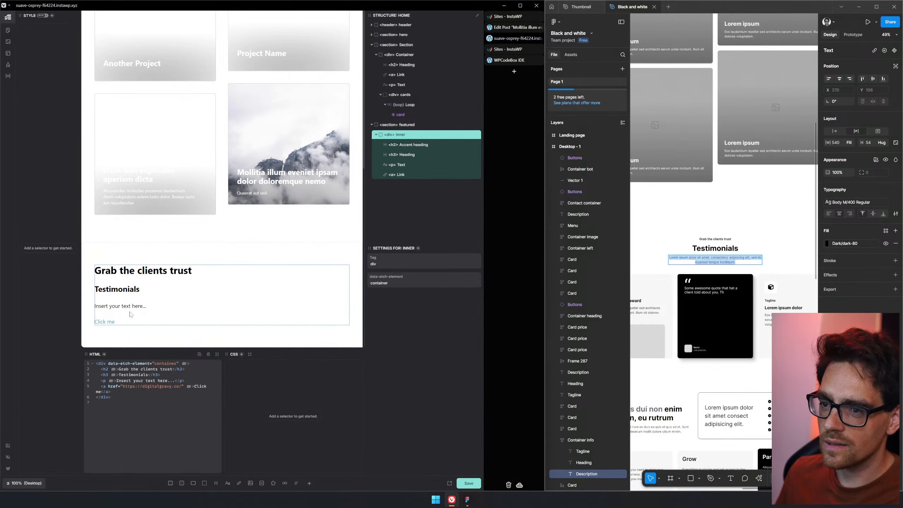
left_click(121, 306)
triple_click(121, 305)
key("ctrl+v")
- Add the .btn--primary class to the link in the featured section's inner div
left_click(115, 324)
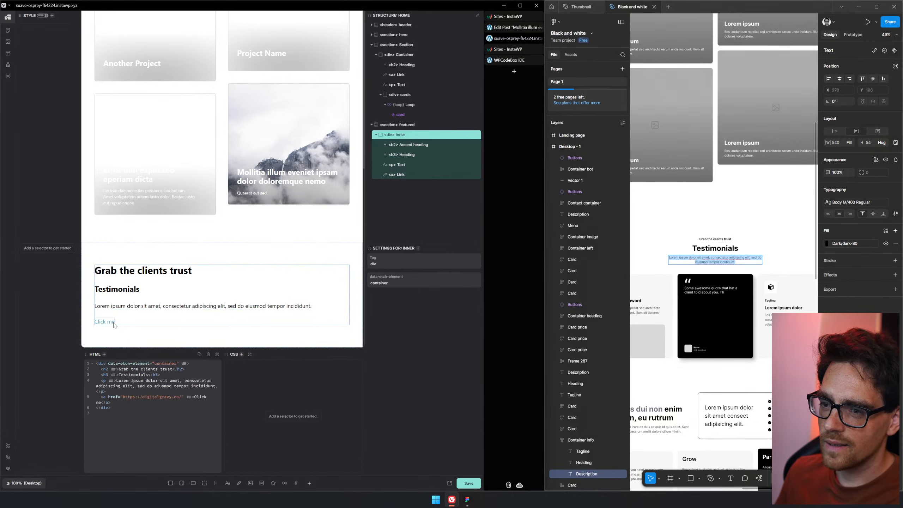
left_click(115, 323)
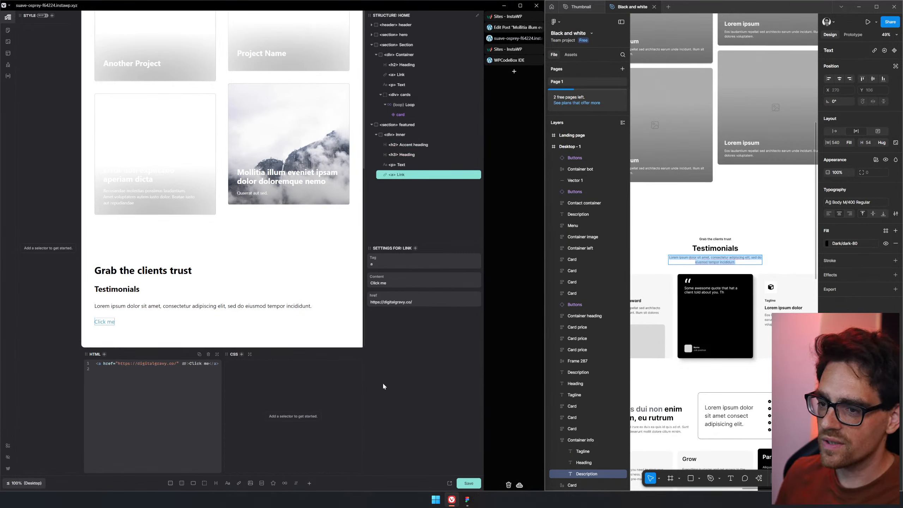
key("ctrl+Return")
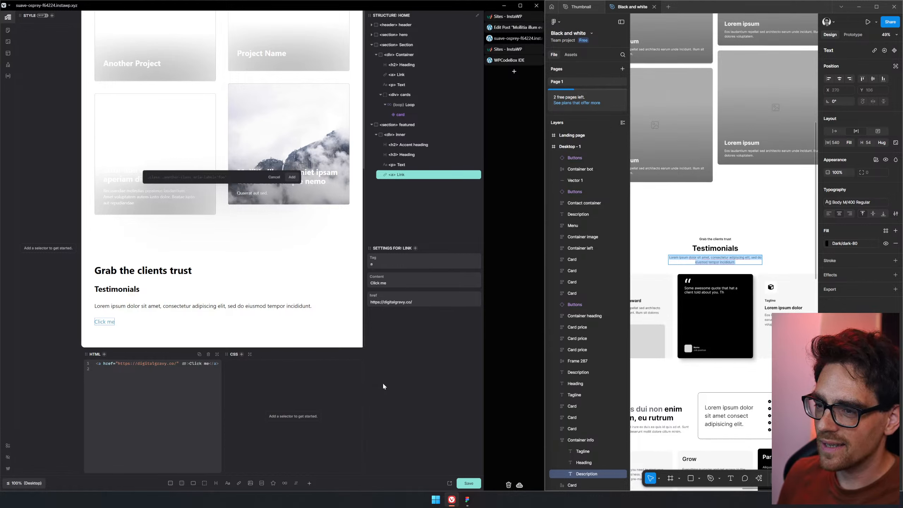
type(".btn-")
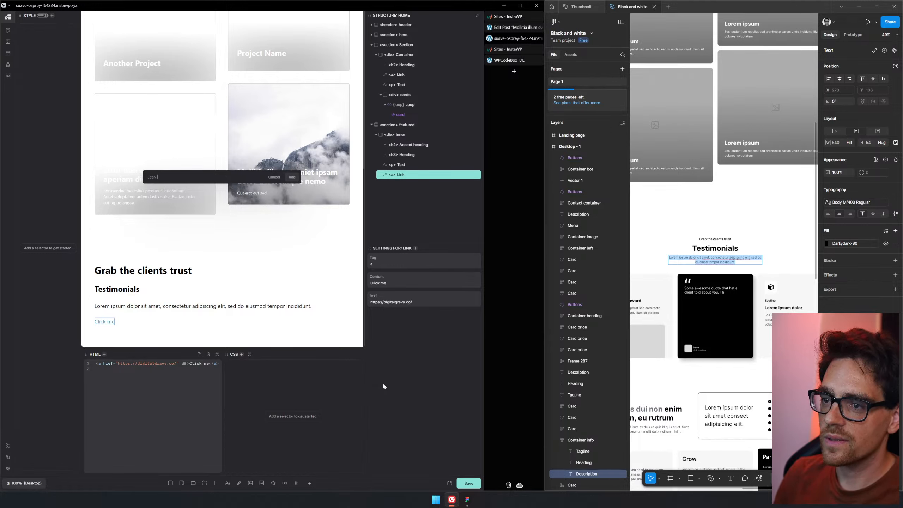
type("-pri")
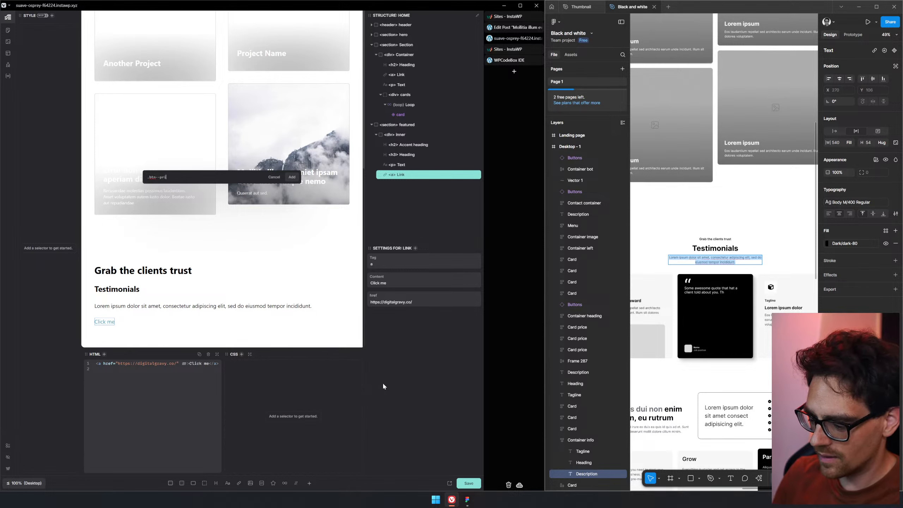
type("mary")
key("Return")
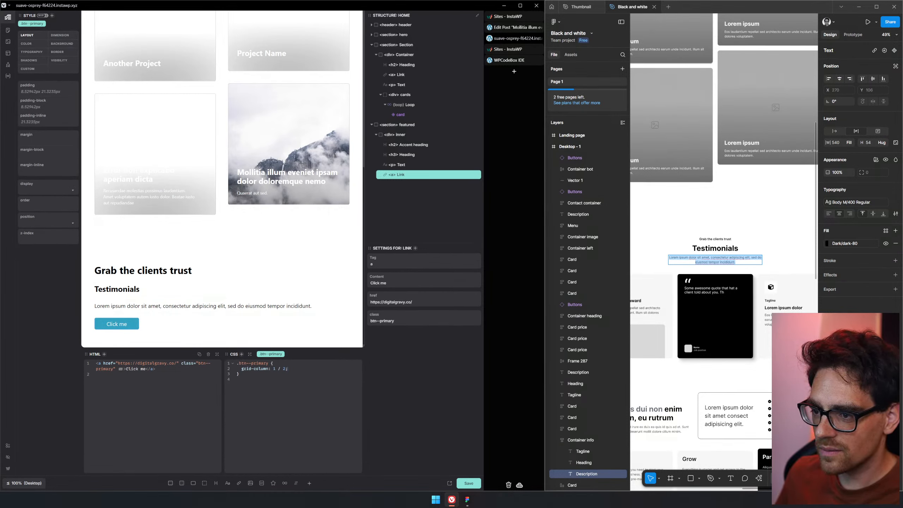
- Examine the grid-column rule of .btn--primary against the hero button and the featured works link that share the class
left_click_drag(288, 369, 237, 369)
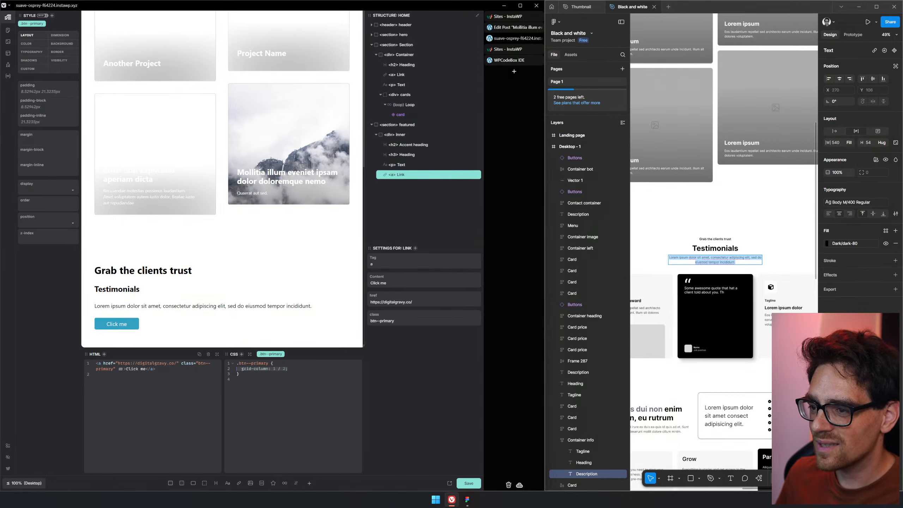
scroll(256, 232, "up", 10)
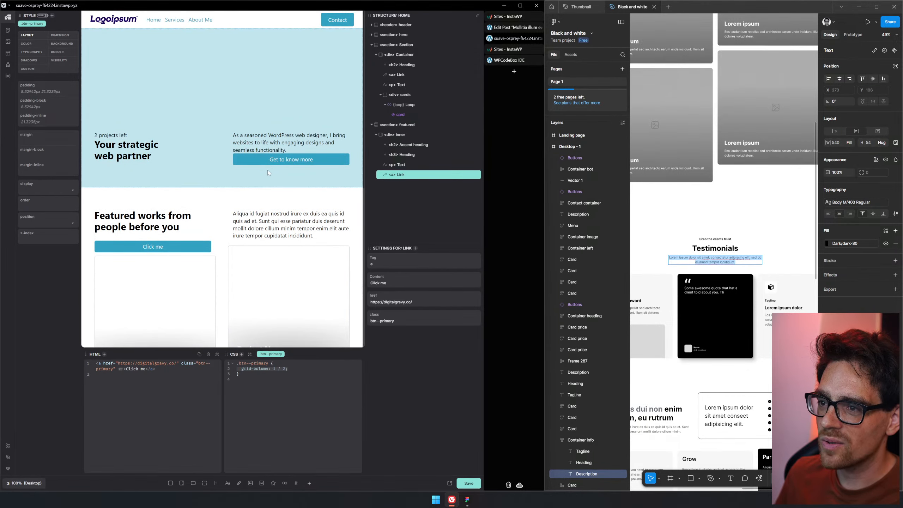
left_click(266, 161)
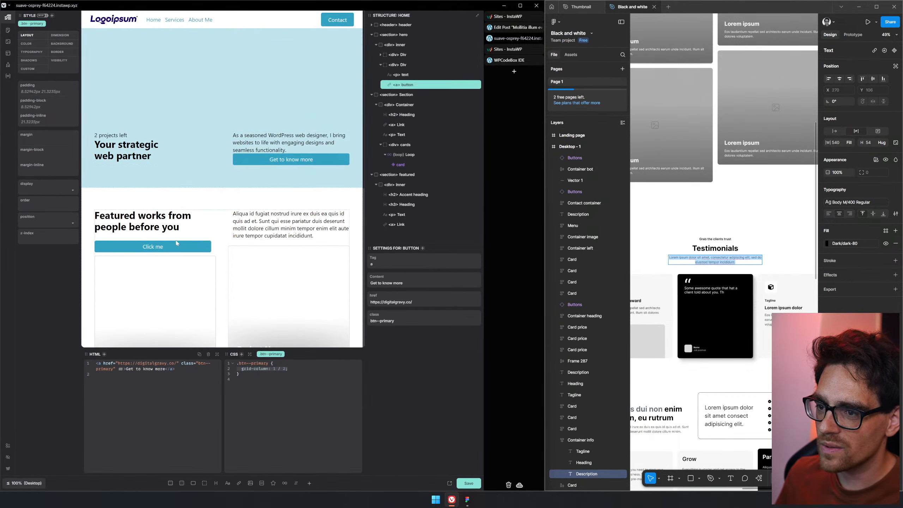
left_click(152, 247)
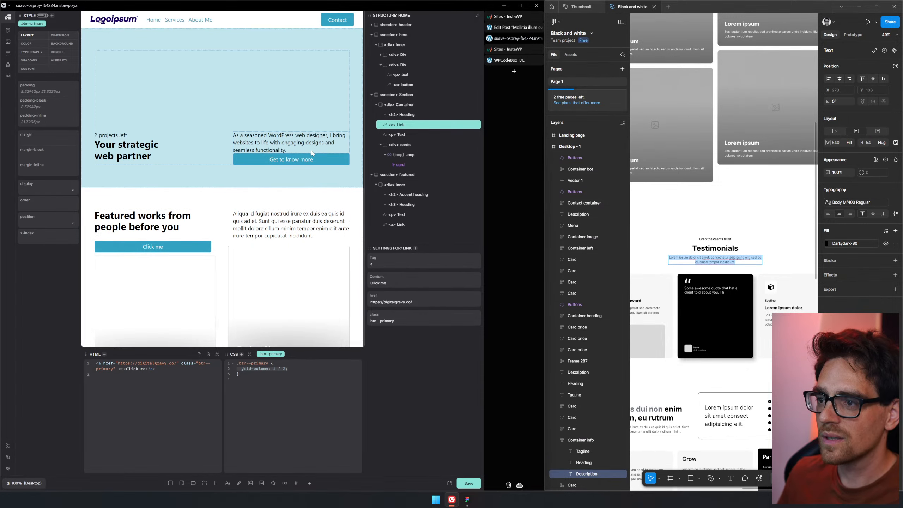
scroll(292, 208, "down", 4)
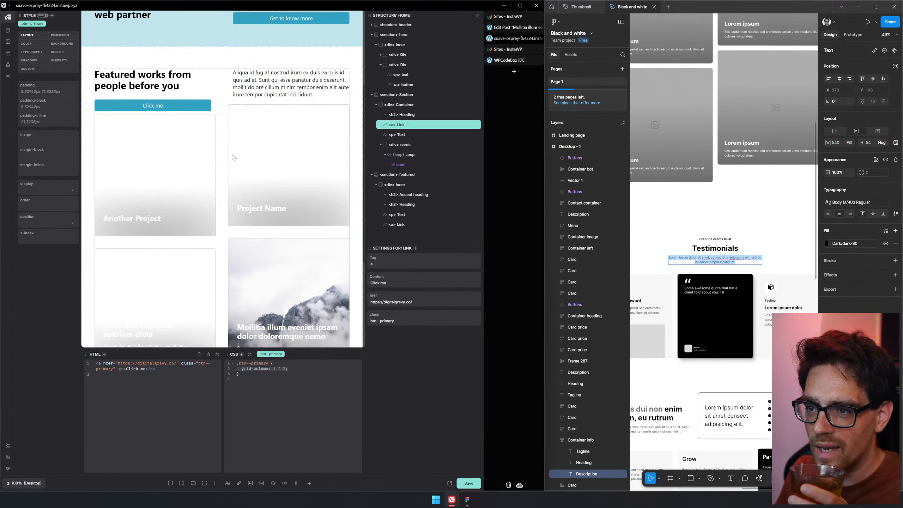
scroll(230, 153, "up", 4)
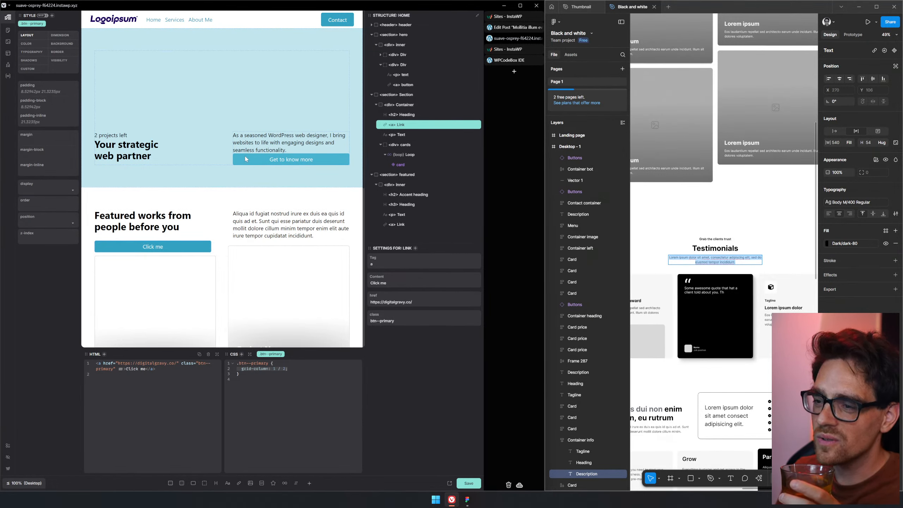
left_click(193, 84)
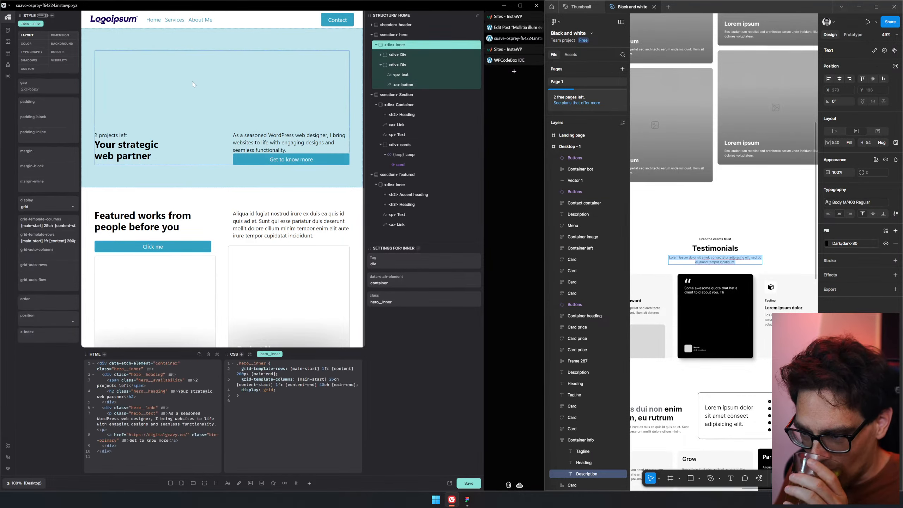
left_click(265, 159)
scroll(261, 251, "down", 3)
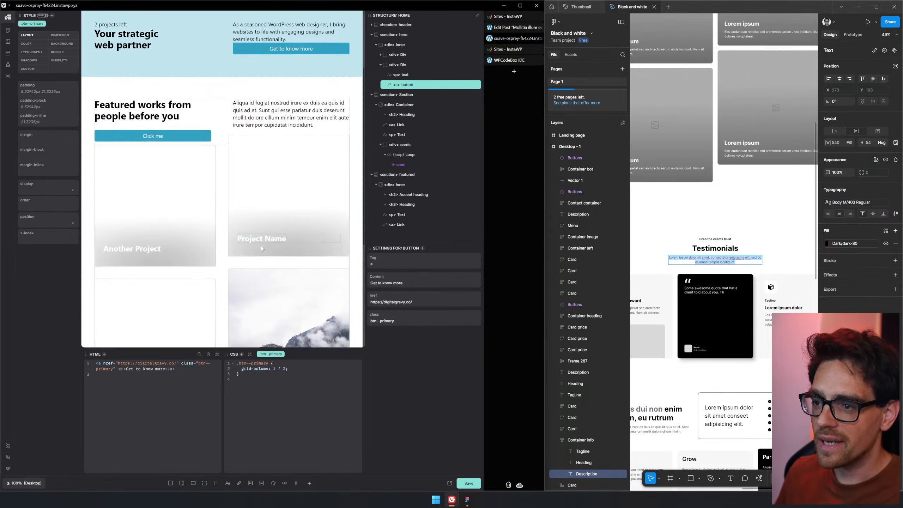
- Return to the featured section and inspect its inner div, accent heading, h3 heading and text element one by one
scroll(261, 249, "down", 5)
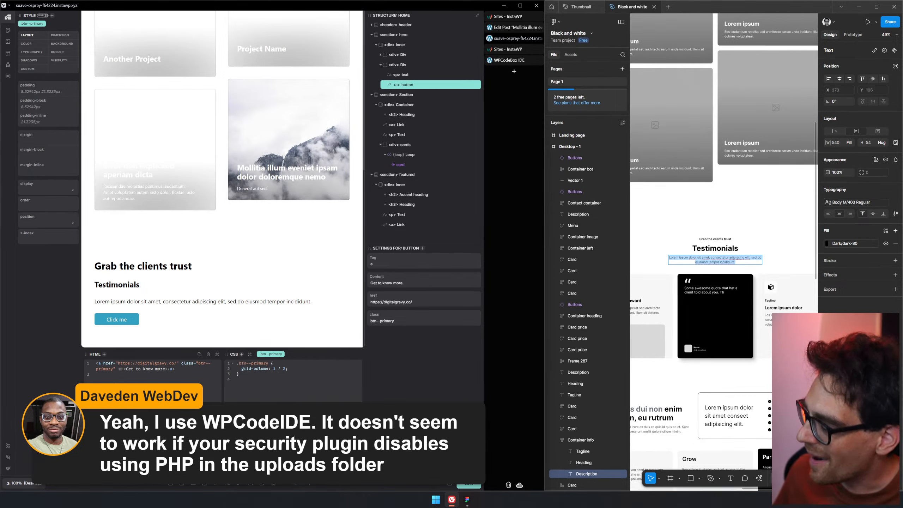
mouse_move(466, 499)
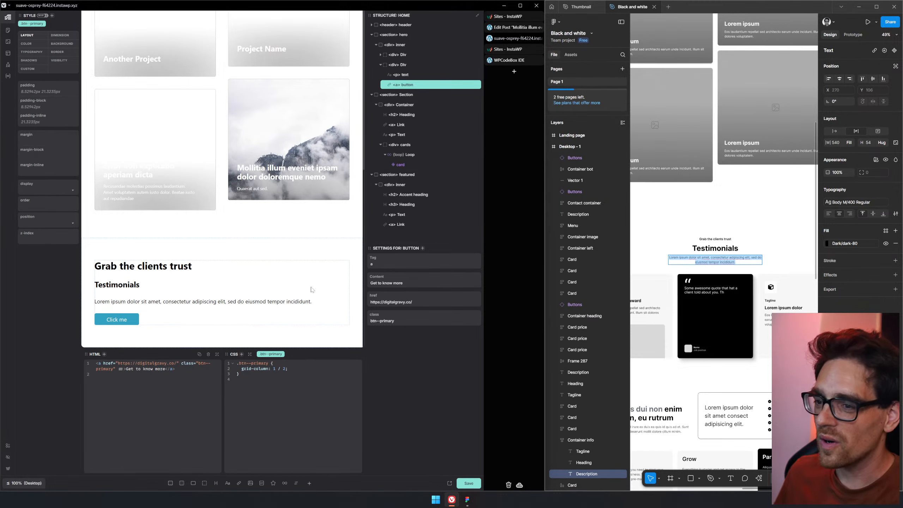
left_click(127, 319)
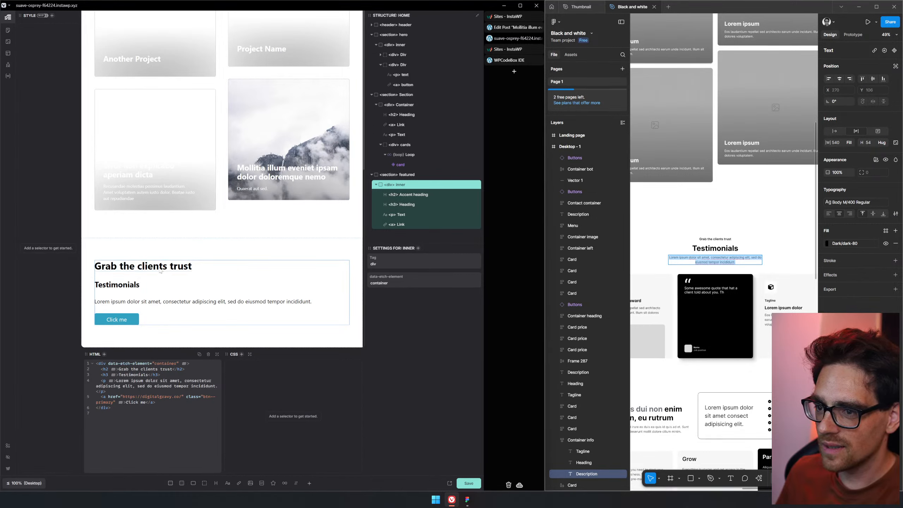
left_click(418, 196)
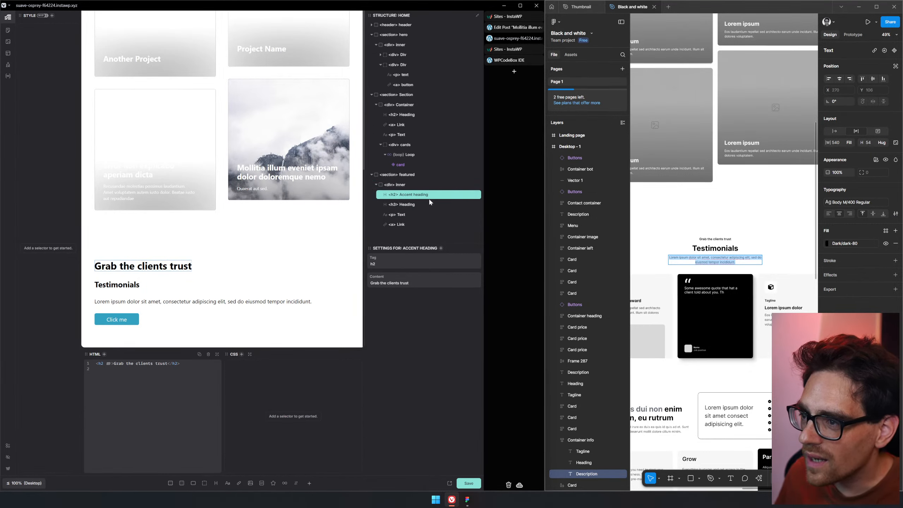
left_click(421, 185)
left_click(408, 224)
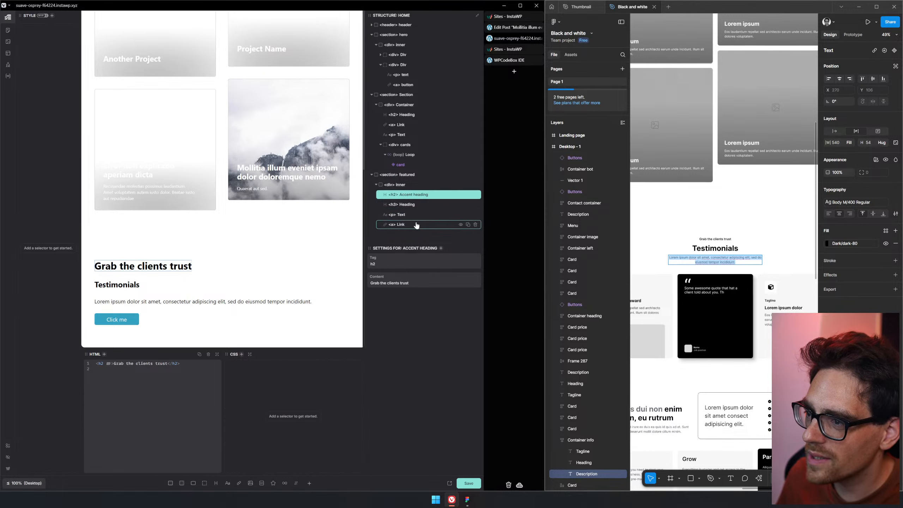
left_click(416, 184)
left_click(415, 196)
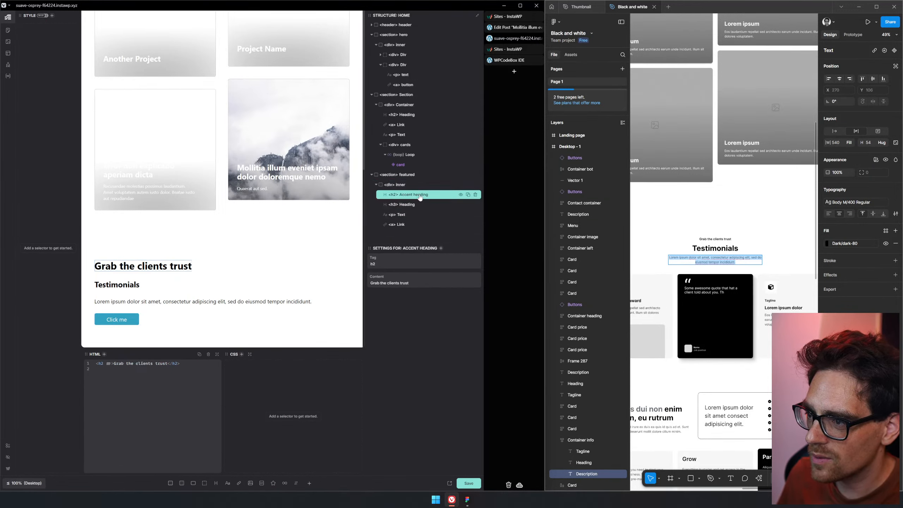
left_click(417, 206)
left_click(416, 215)
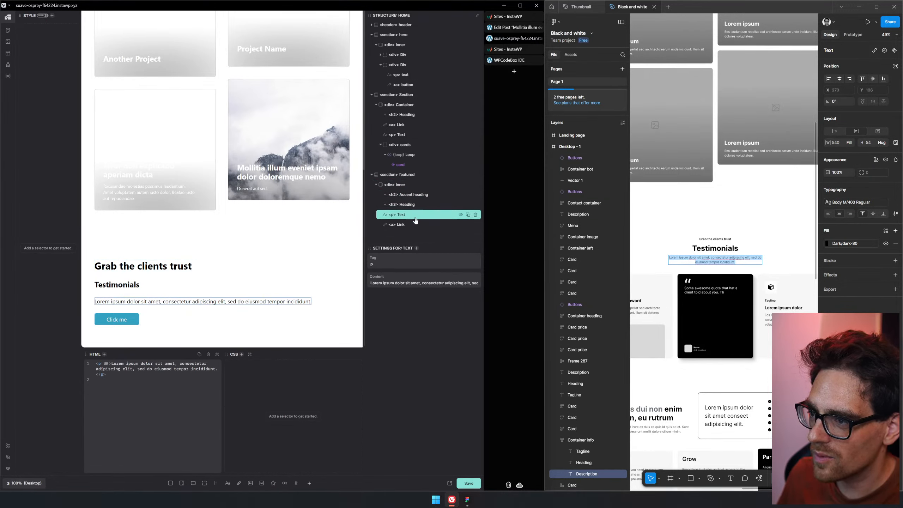
- Add a div inside the featured section's inner div and move the accent heading, h3 heading, text and link into it
left_click(414, 225)
left_click(413, 214)
left_click(422, 195)
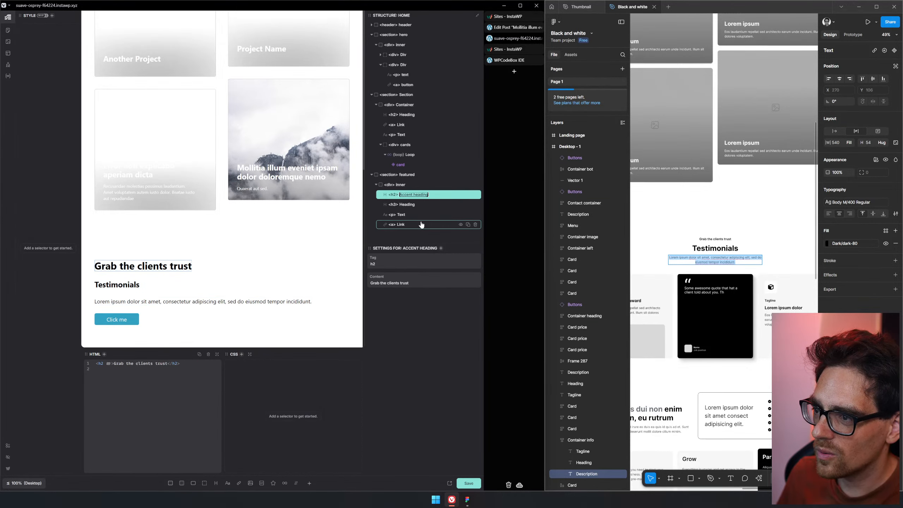
left_click(421, 224)
left_click(422, 215)
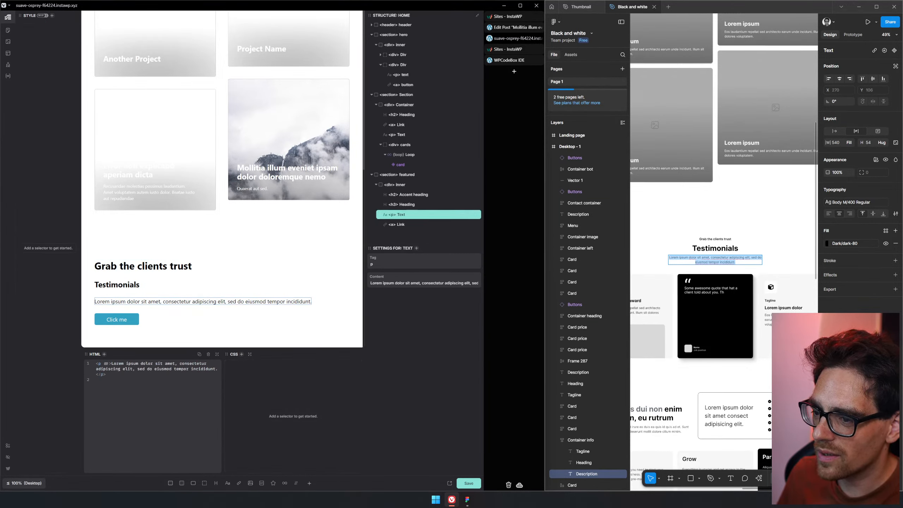
left_click(205, 482)
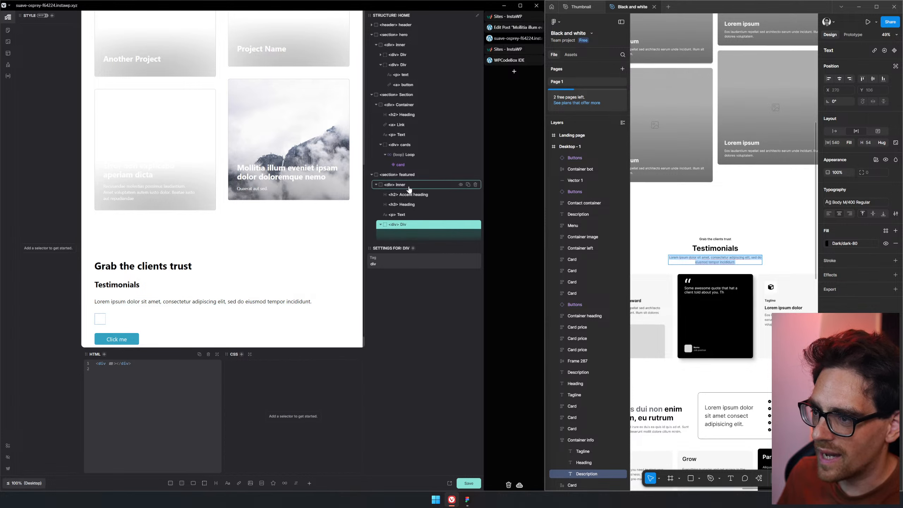
left_click_drag(409, 195, 409, 228)
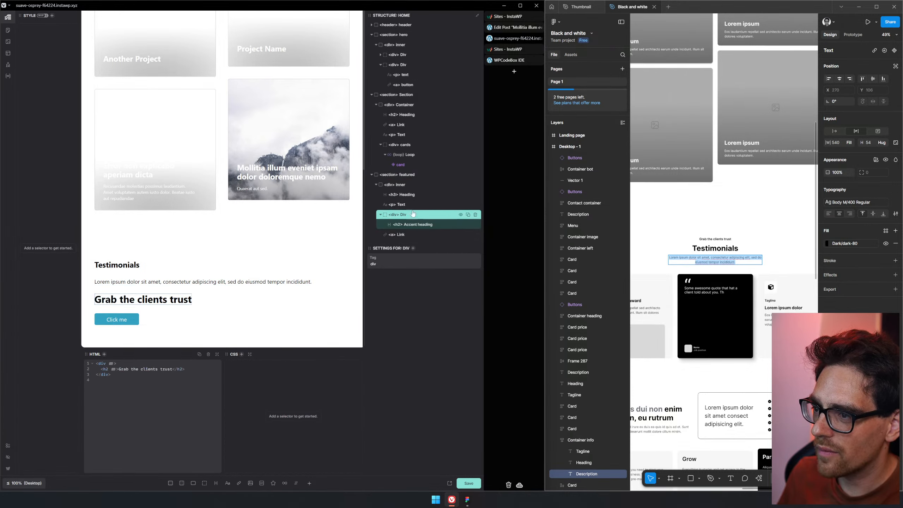
left_click_drag(409, 196, 421, 227)
left_click_drag(413, 196, 405, 228)
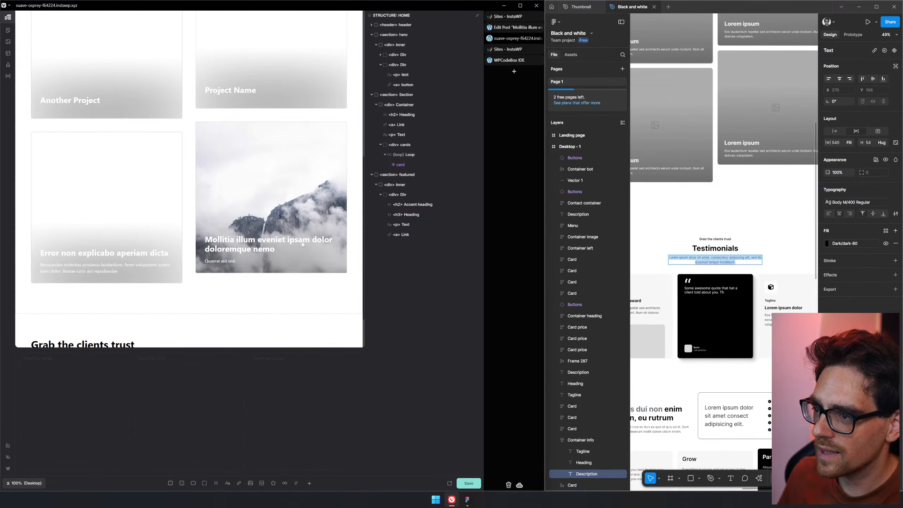
- Rename the new div that wraps the Testimonials headings, text and link as title
scroll(231, 206, "down", 2)
right_click(408, 195)
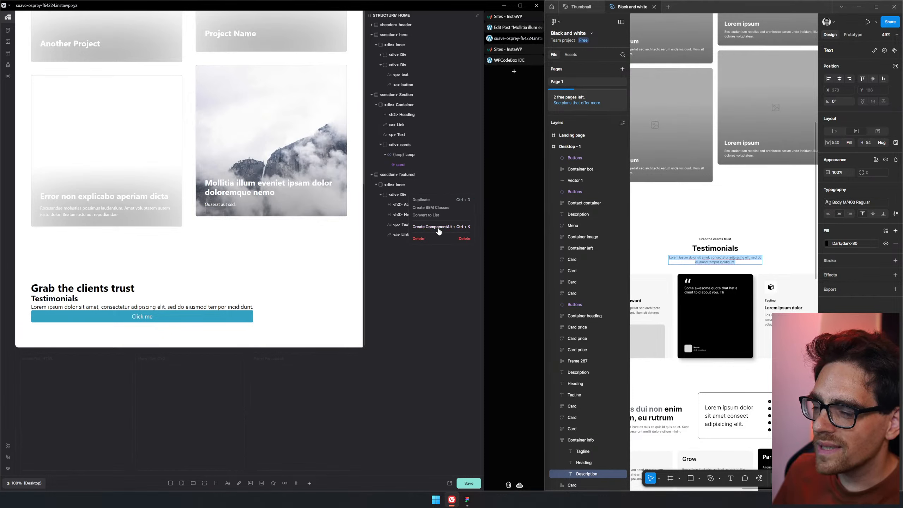
left_click(394, 329)
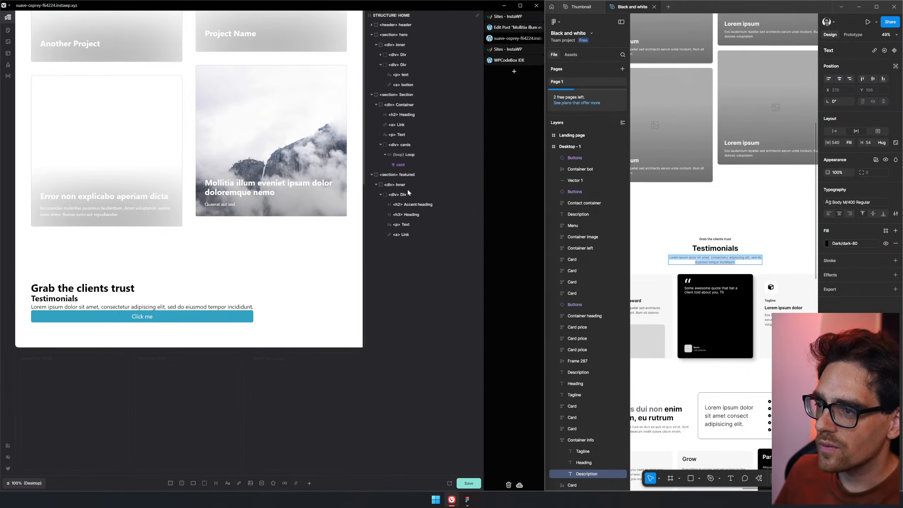
double_click(405, 195)
type("Her")
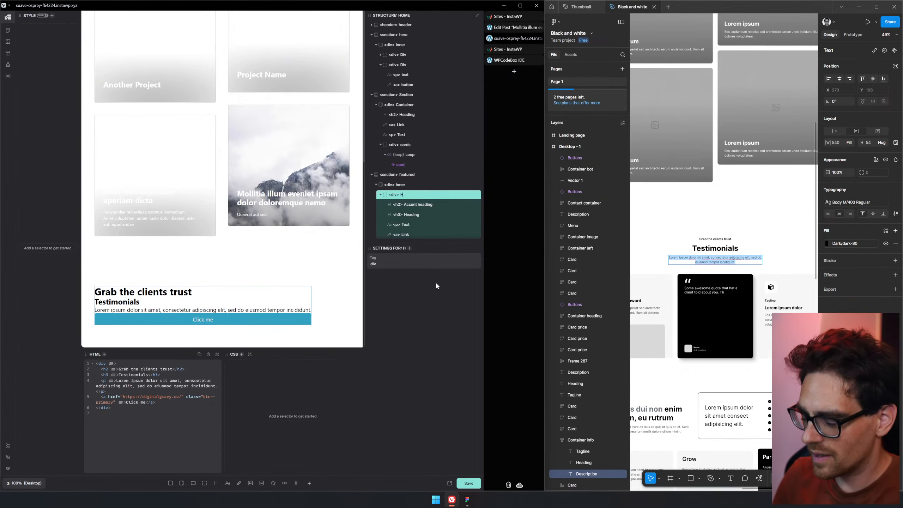
key("BackSpace")
key("BackSpace")
key("BackSpace")
type("title")
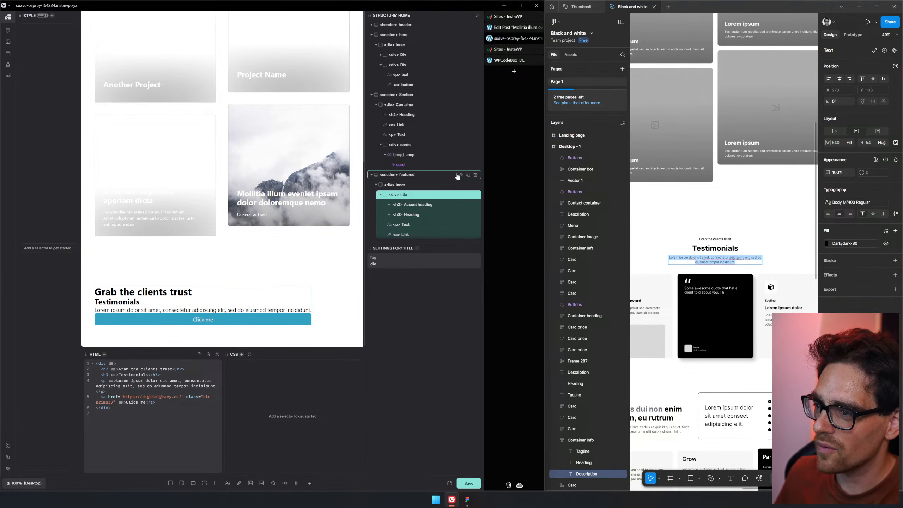
- Rename the wrapper div as intro and create BEM classes for it and its child elements
double_click(404, 195)
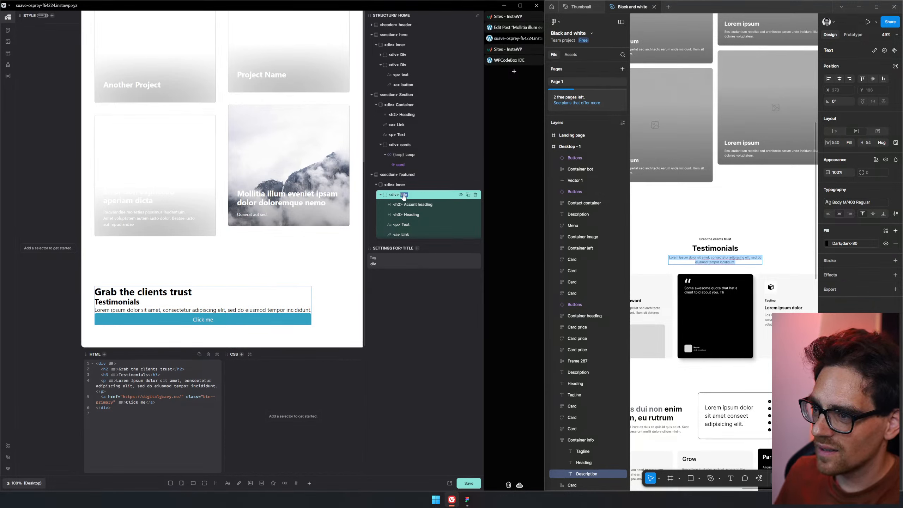
type("intro")
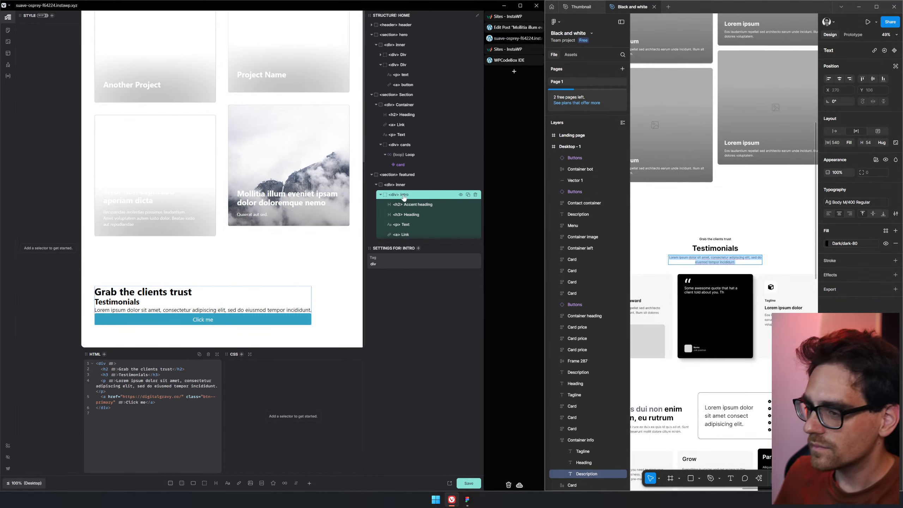
right_click(418, 196)
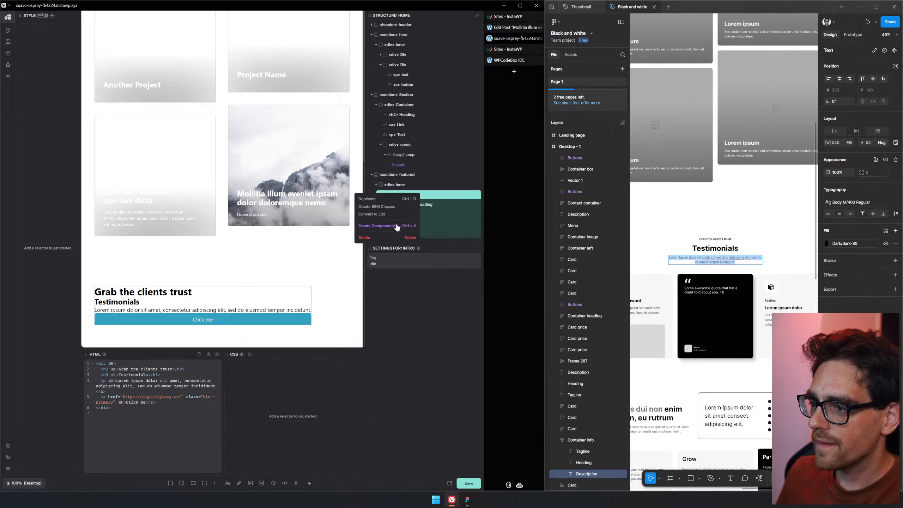
left_click(392, 206)
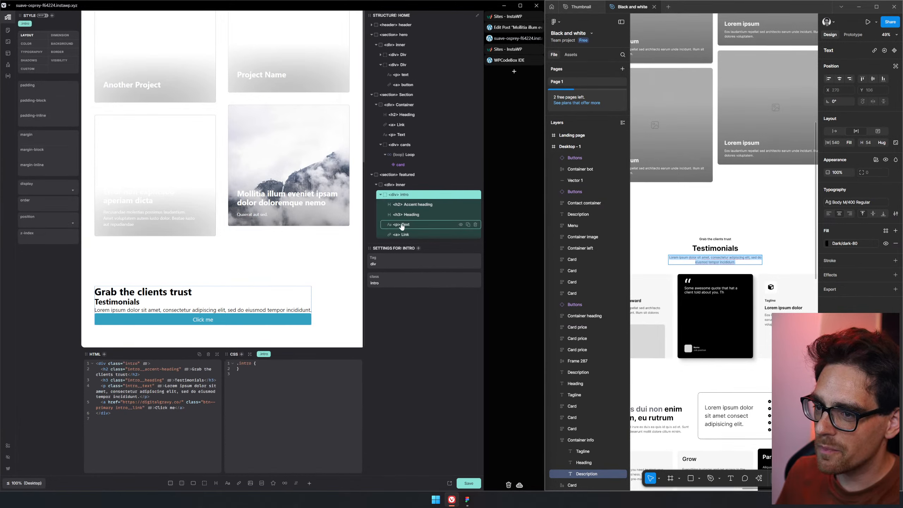
- Create a component from the intro div and widen the browser window to give the component editor more room
right_click(423, 197)
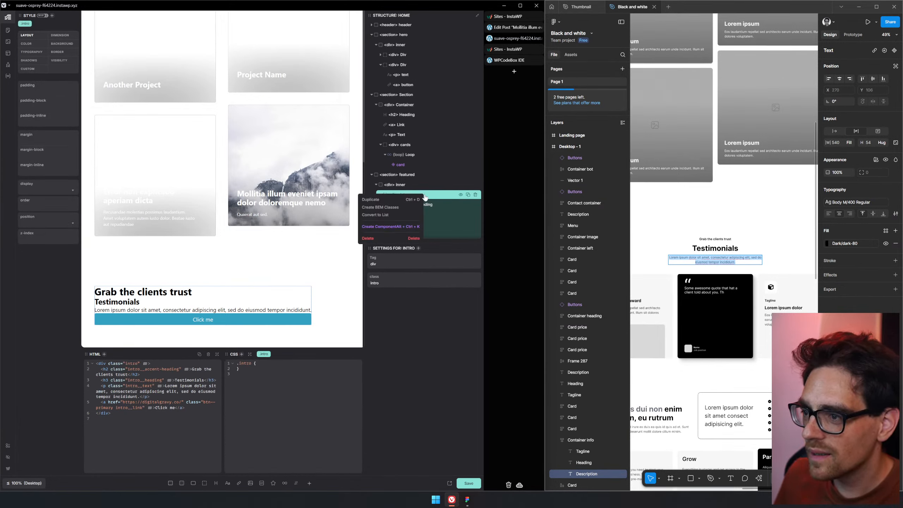
left_click(368, 226)
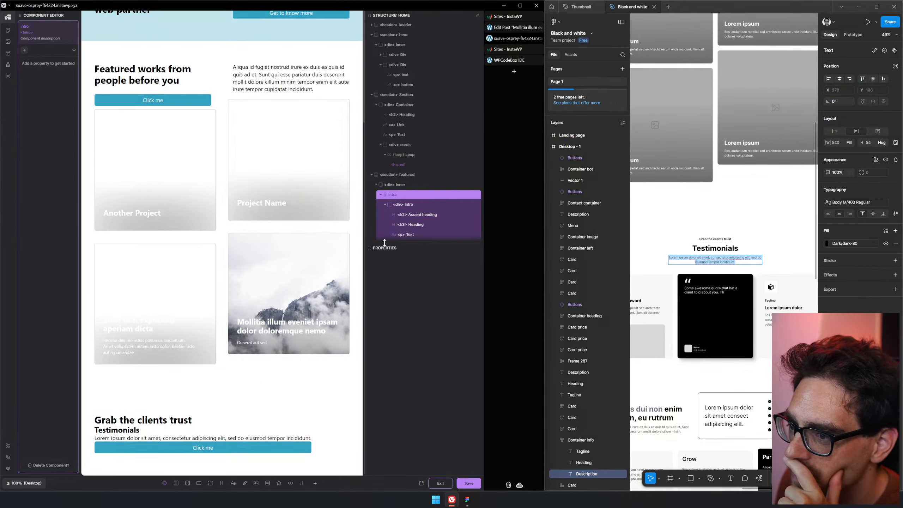
left_click_drag(484, 275, 532, 277)
scroll(269, 302, "down", 2)
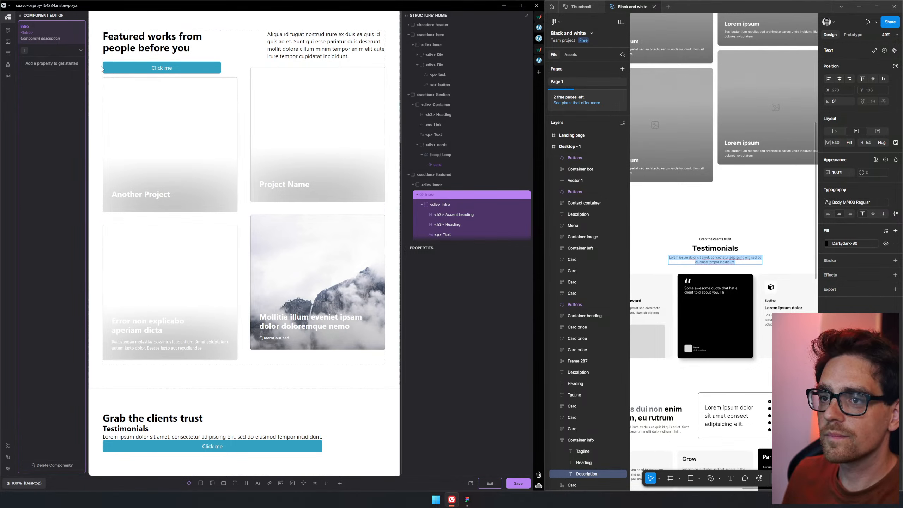
- Add five text properties to the intro component
left_click(24, 51)
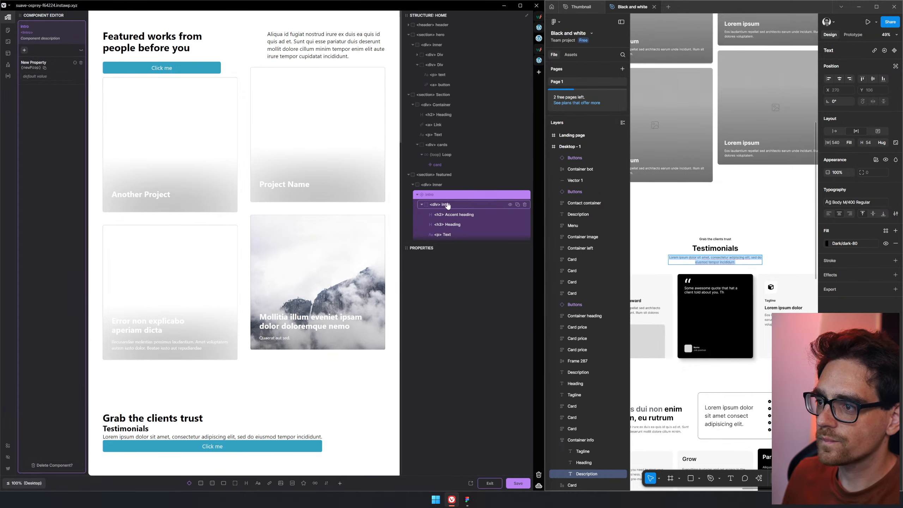
left_click(25, 51)
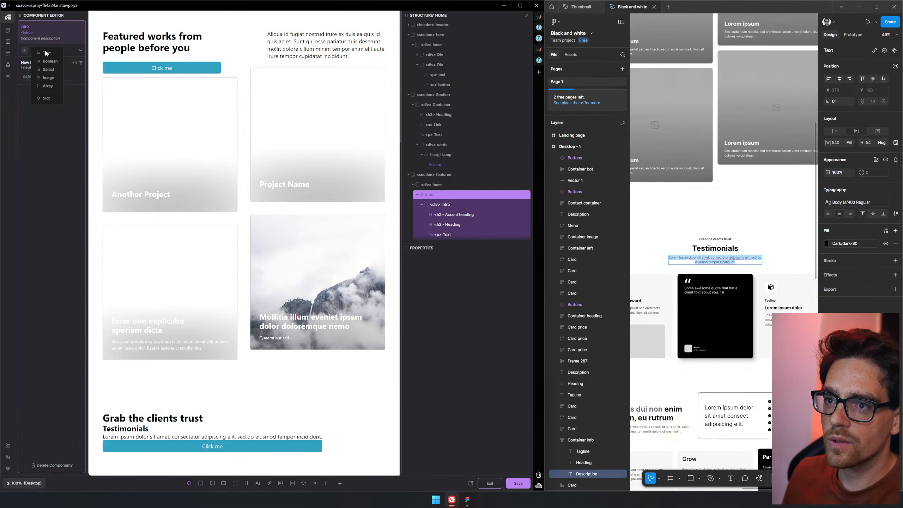
left_click(28, 52)
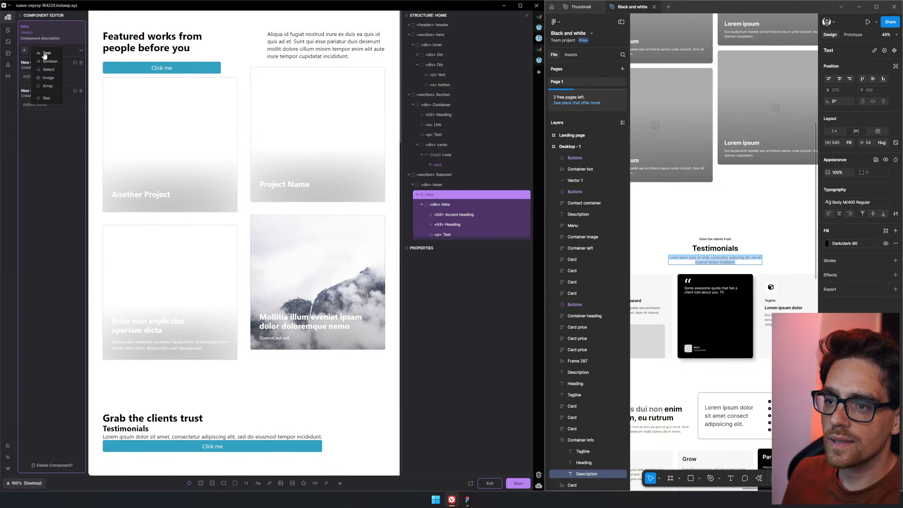
left_click(45, 53)
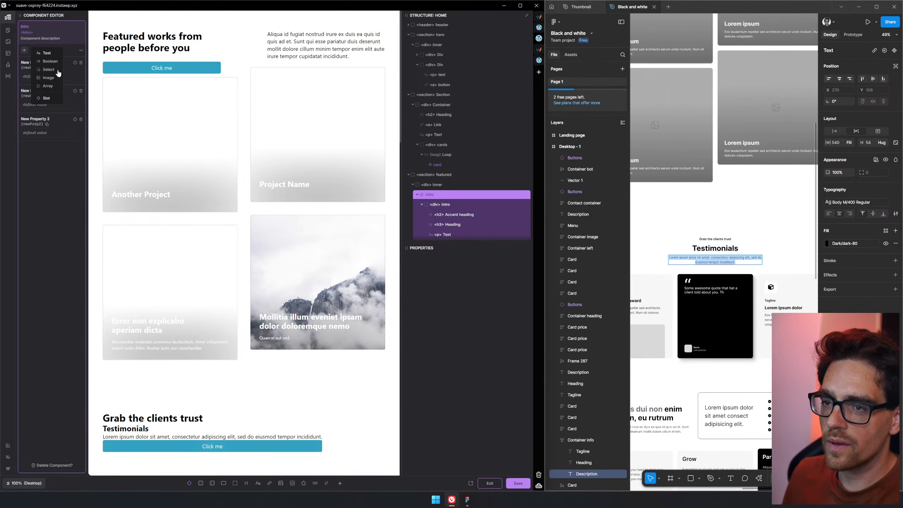
left_click(53, 54)
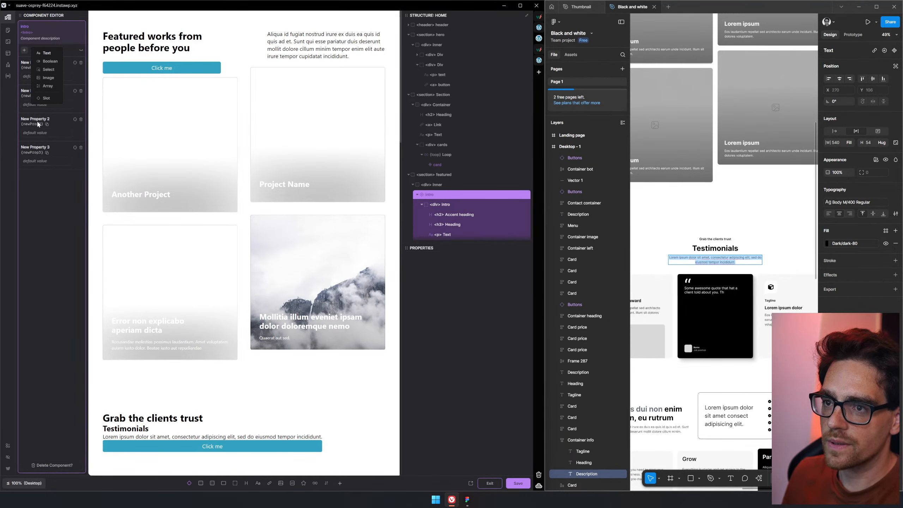
left_click(46, 54)
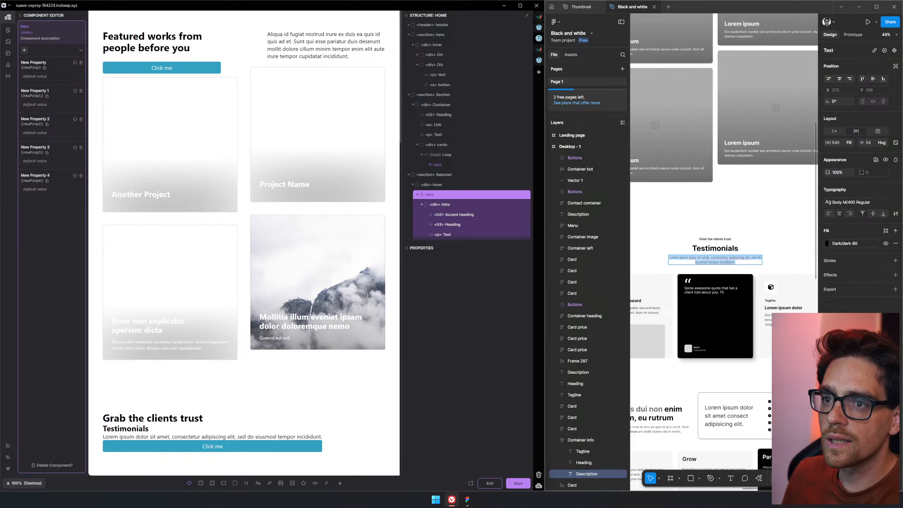
- Name the intro component's first two properties Accent heading and Heading
double_click(38, 62)
key("ctrl+a")
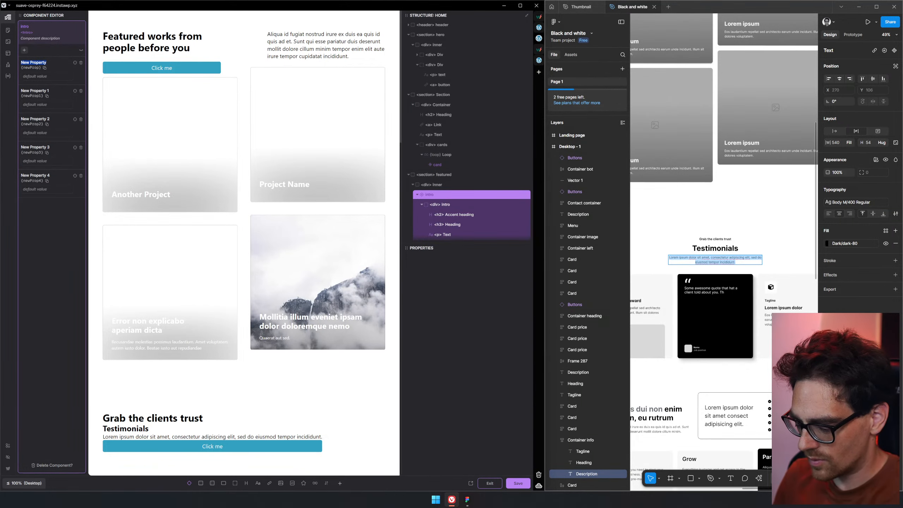
type("Accent heading")
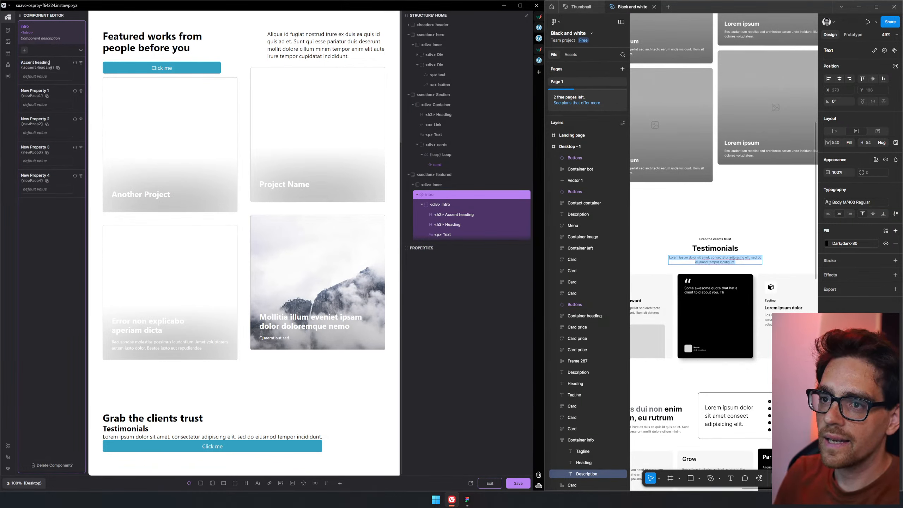
double_click(35, 91)
key("ctrl+a")
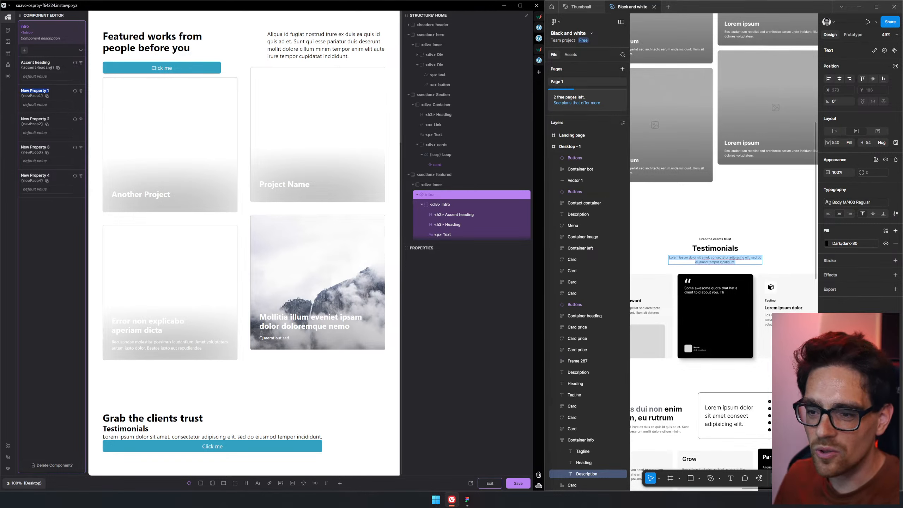
type("Headinbg")
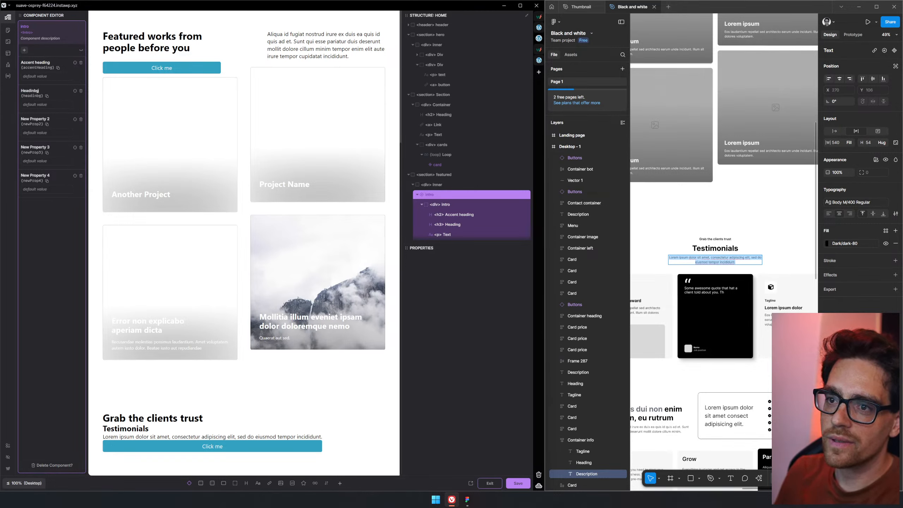
key("BackSpace")
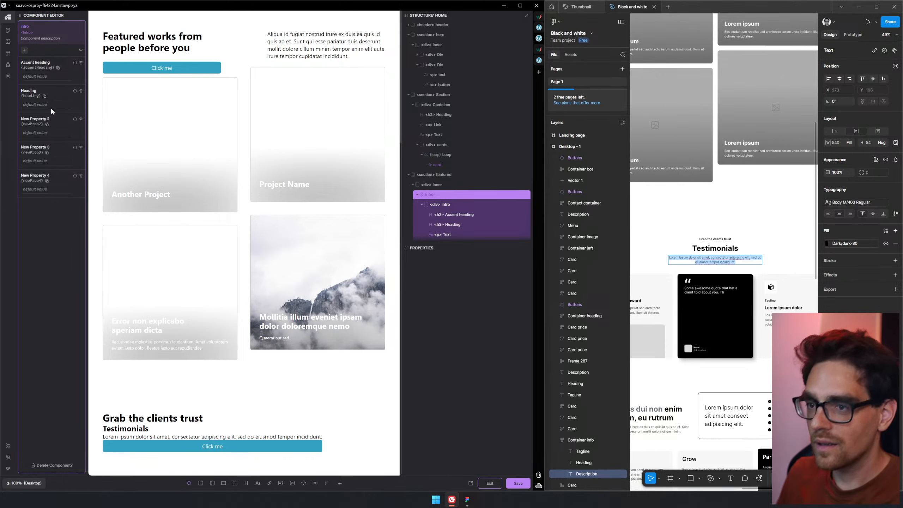
- Name the intro component's third property Text and its fourth property Button-text
double_click(45, 119)
key("ctrl+a")
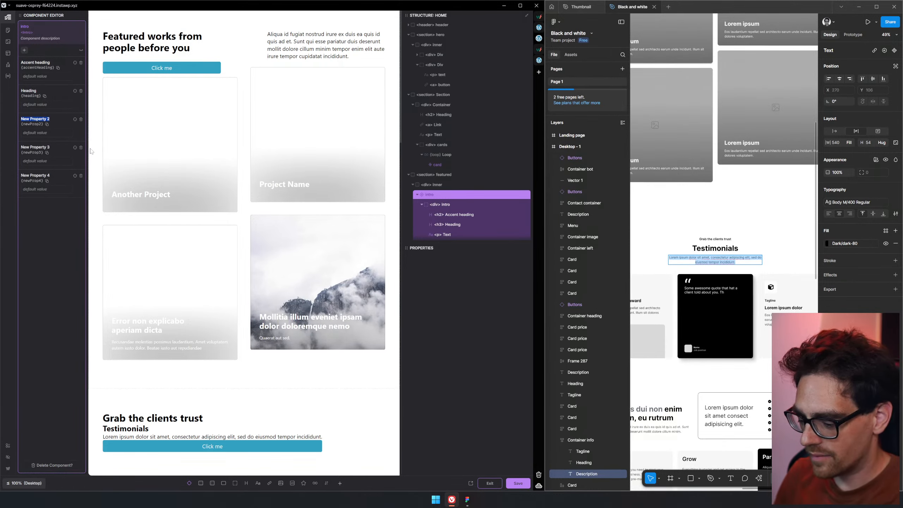
type("Text")
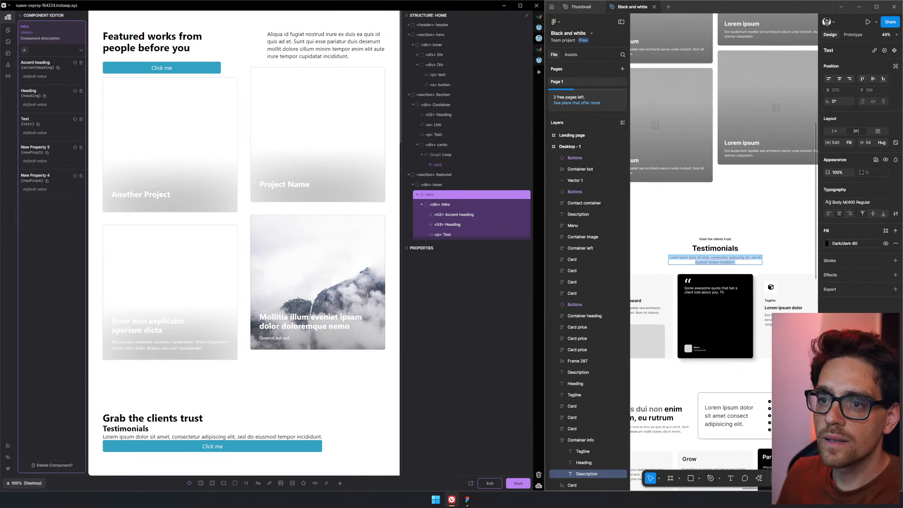
key("Tab")
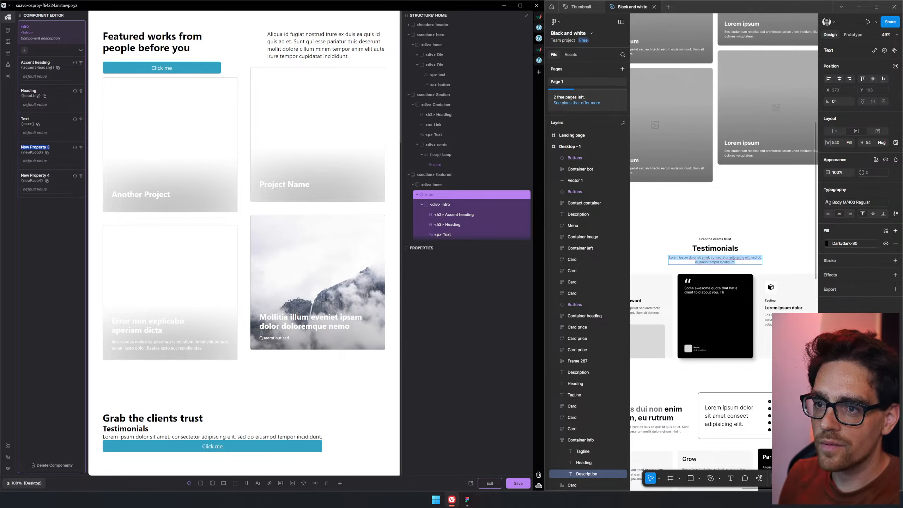
type("BN")
key("BackSpace")
type("n")
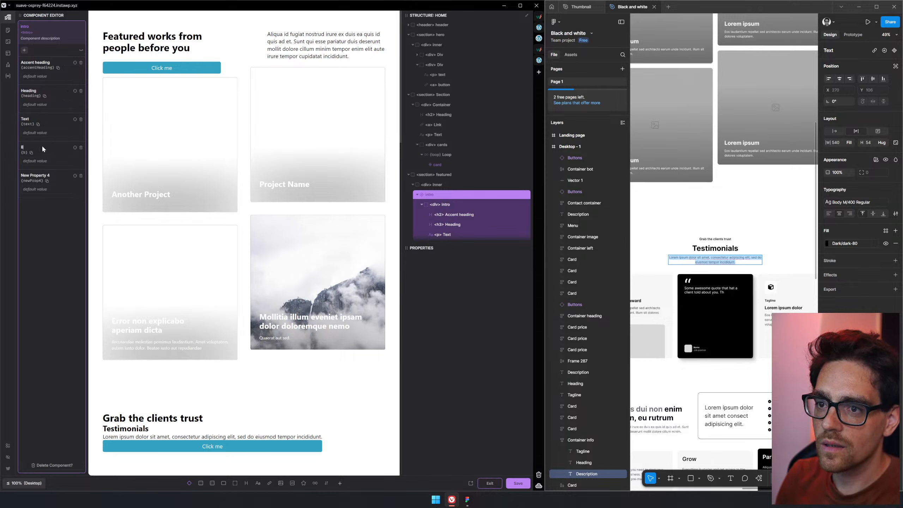
type("tton")
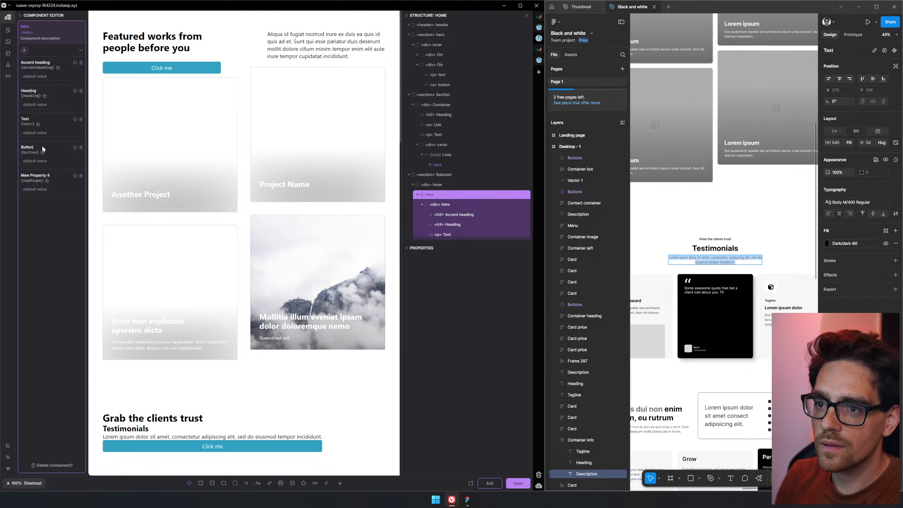
type("-text")
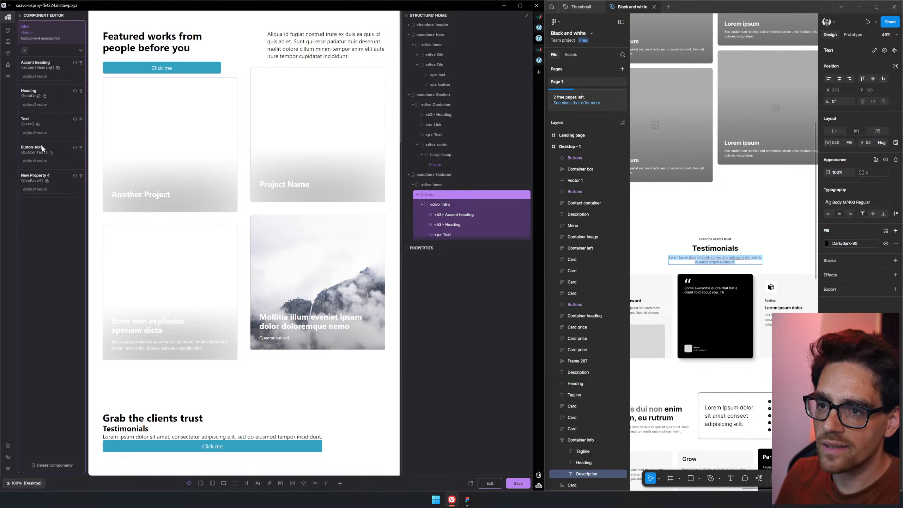
- Name the intro component's fifth property url
key("Tab")
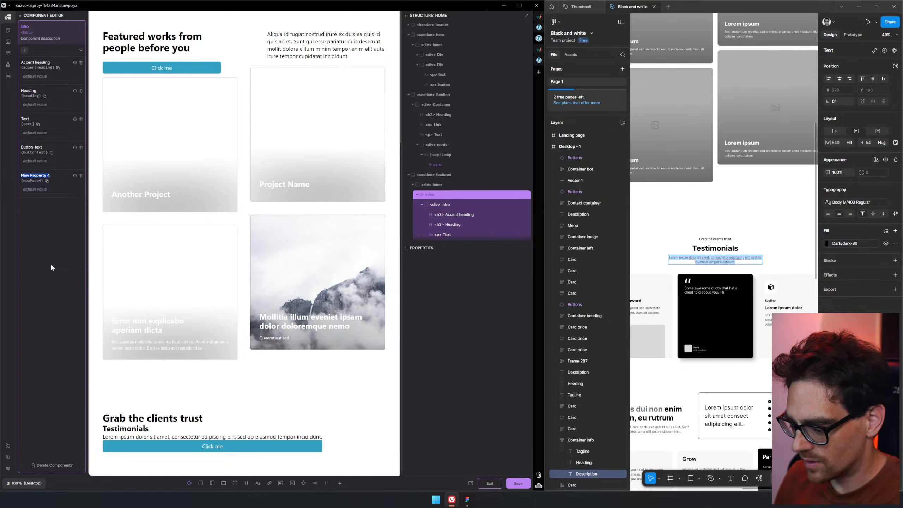
type("butto")
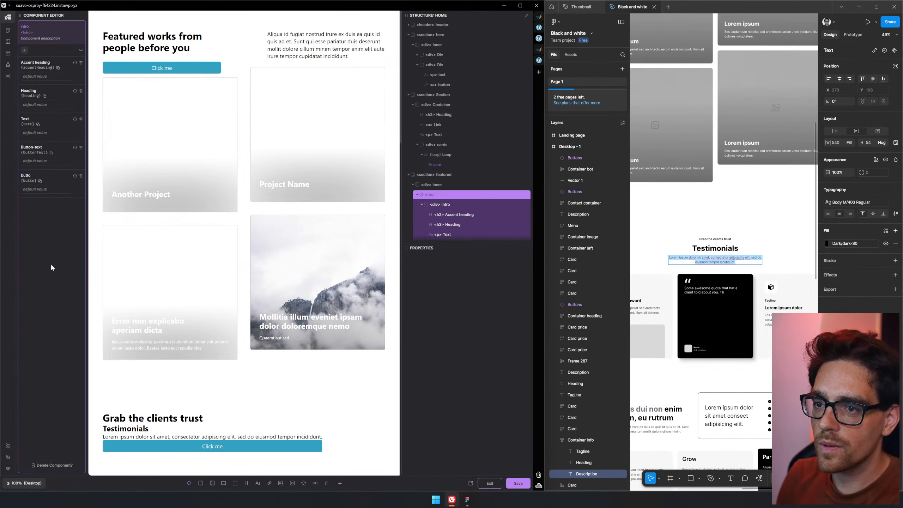
key("BackSpace")
key("BackSpace")
key("BackSpace")
key("BackSpace")
key("BackSpace")
type("url")
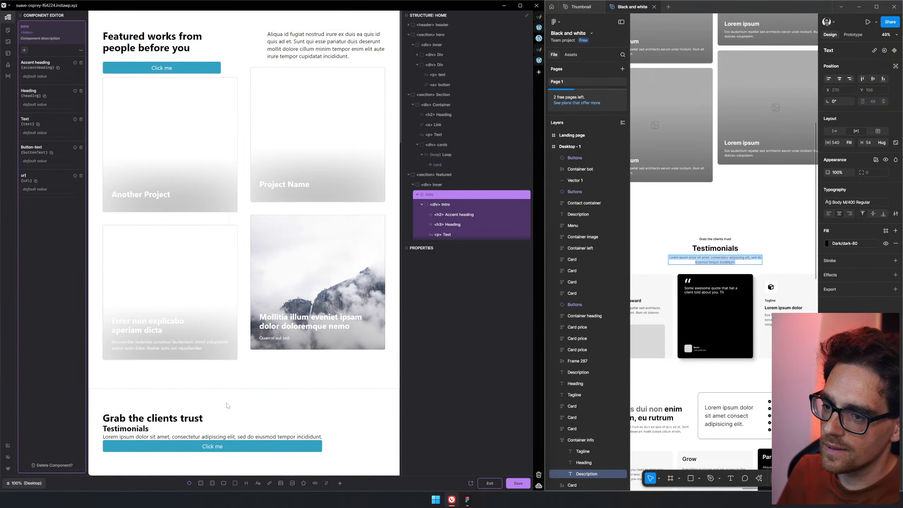
- Change the tag of the intro component's Heading element to p and save the component
left_click(172, 418)
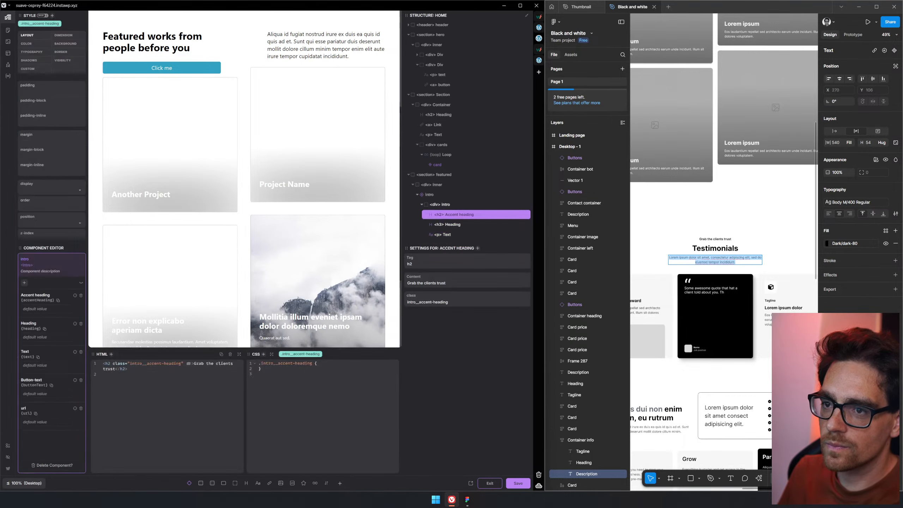
left_click(442, 226)
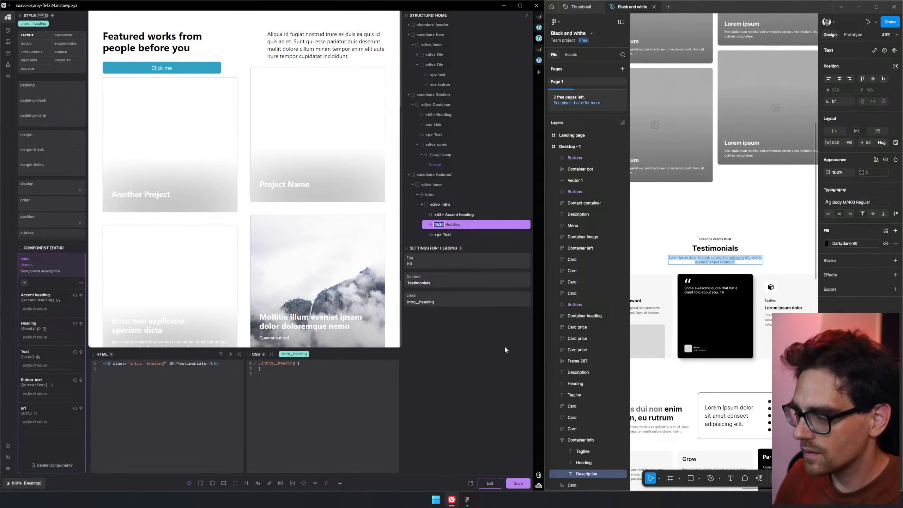
key("BackSpace")
key("BackSpace")
type("p")
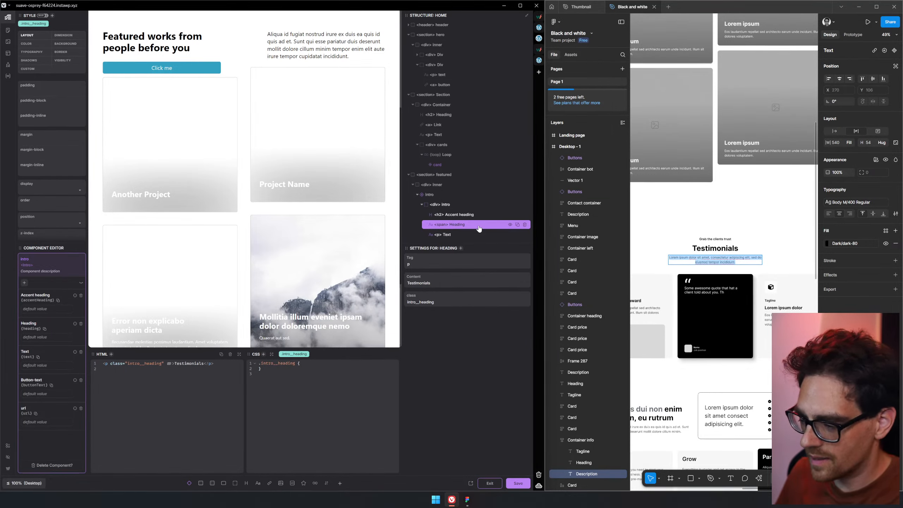
key("super+alt+space")
key("Escape")
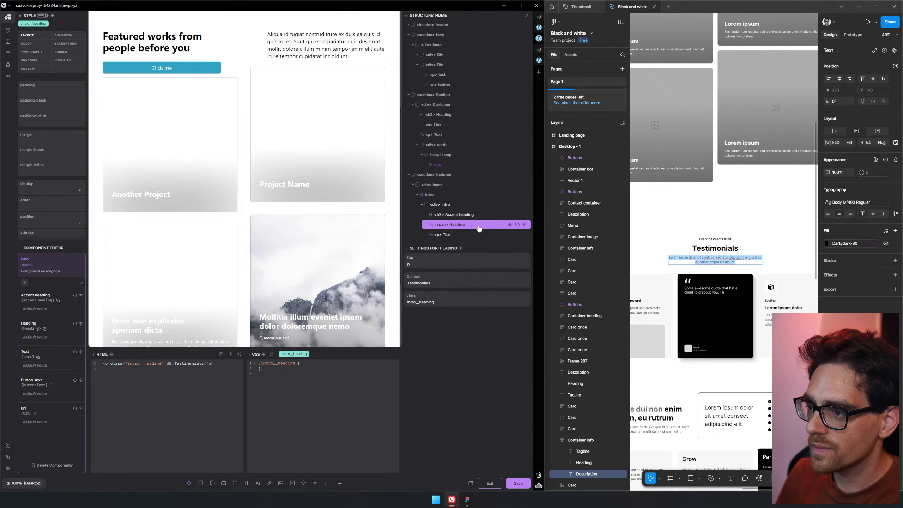
scroll(323, 254, "down", 3)
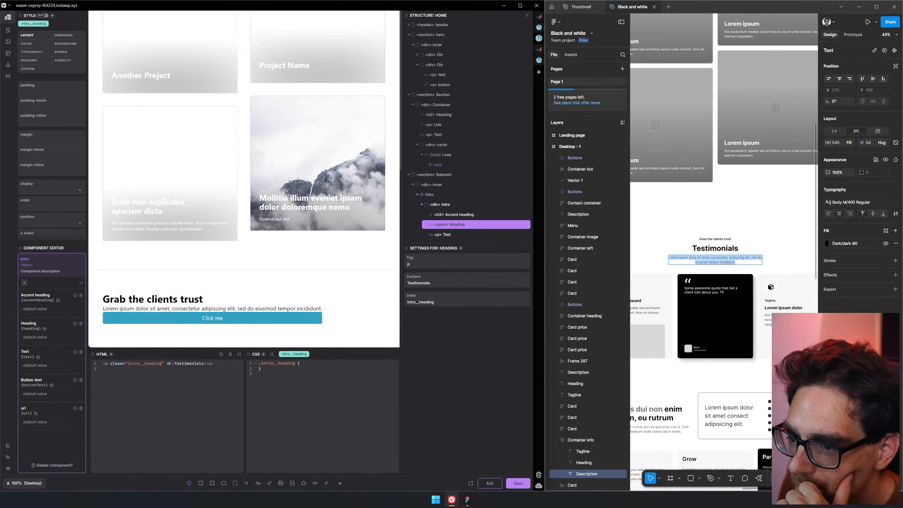
double_click(441, 224)
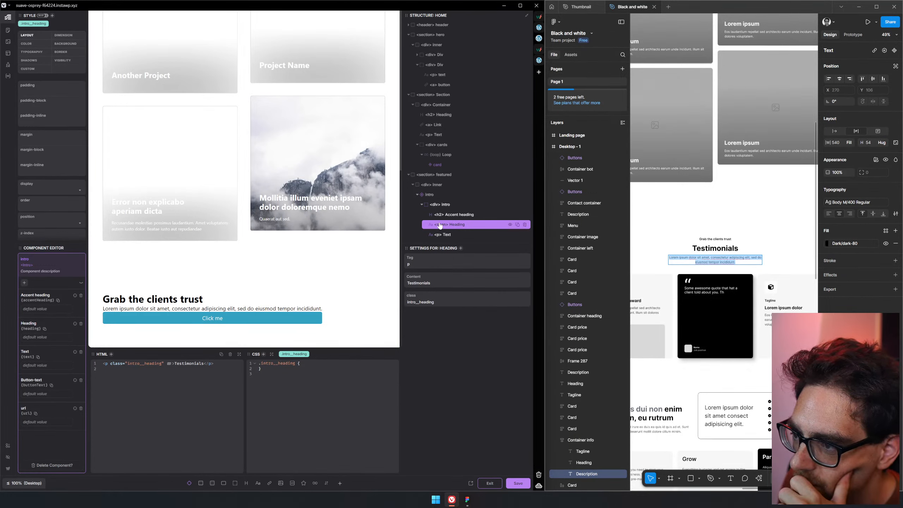
left_click(500, 324)
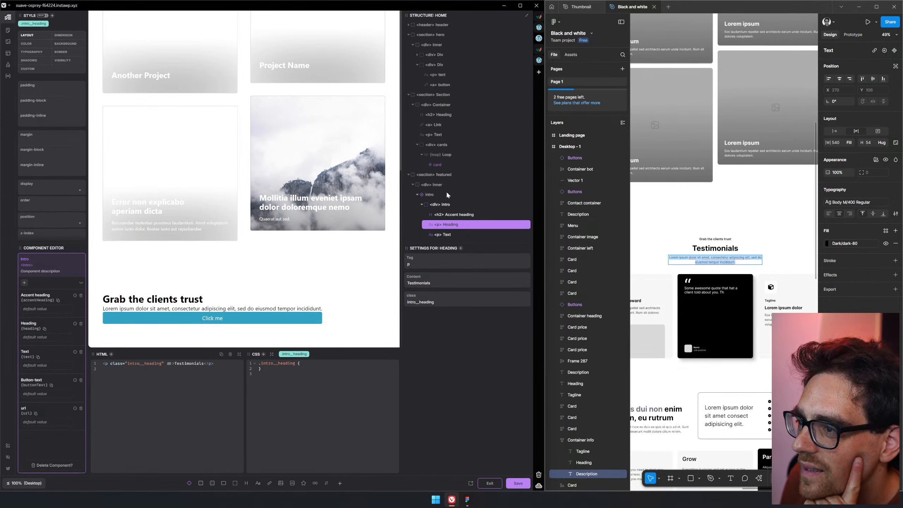
left_click(519, 481)
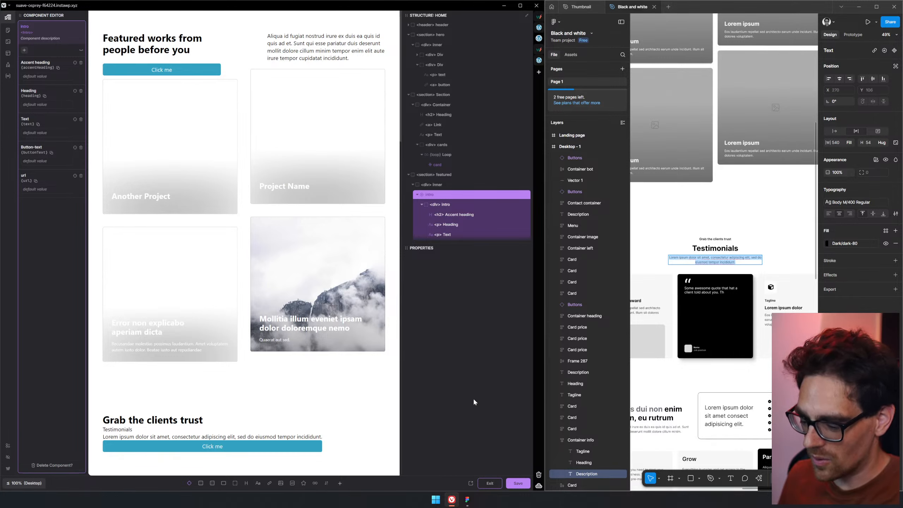
- Reload the page builder and reopen the intro component in the featured section for editing
key("ctrl+r")
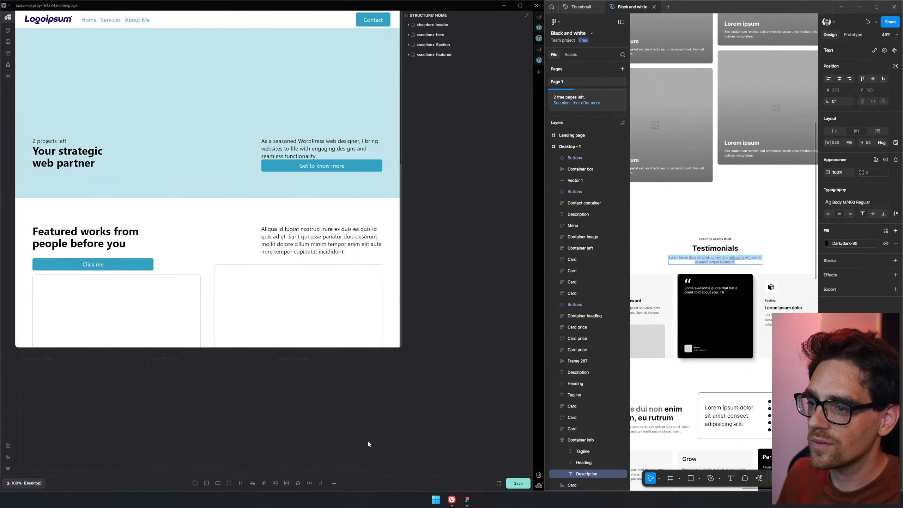
left_click(313, 240)
scroll(313, 269, "down", 10)
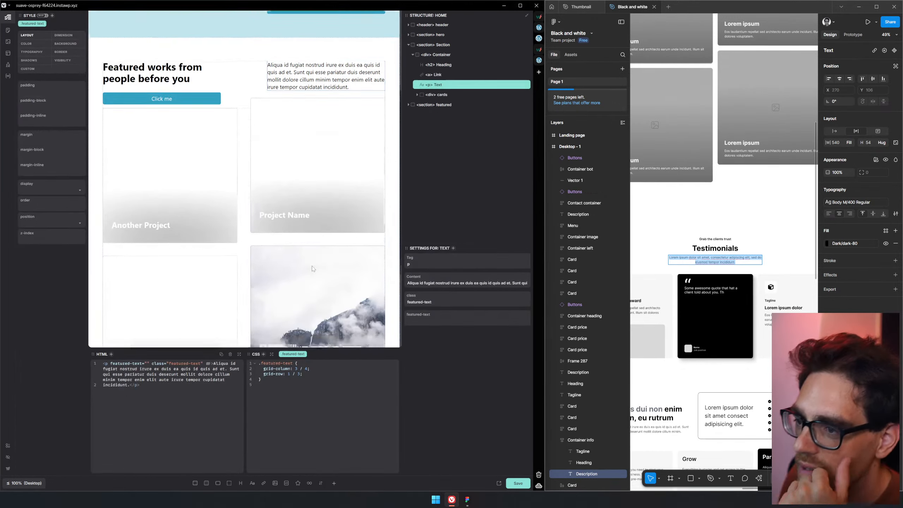
left_click(251, 296)
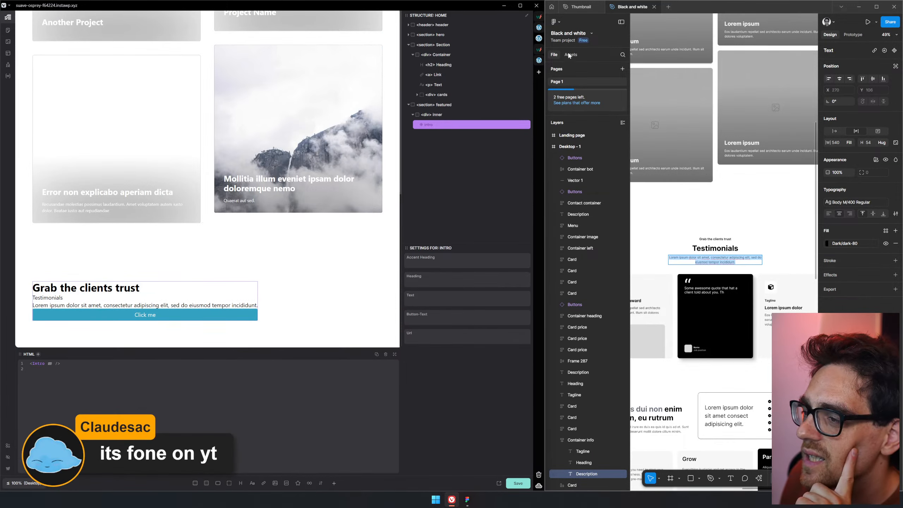
right_click(443, 132)
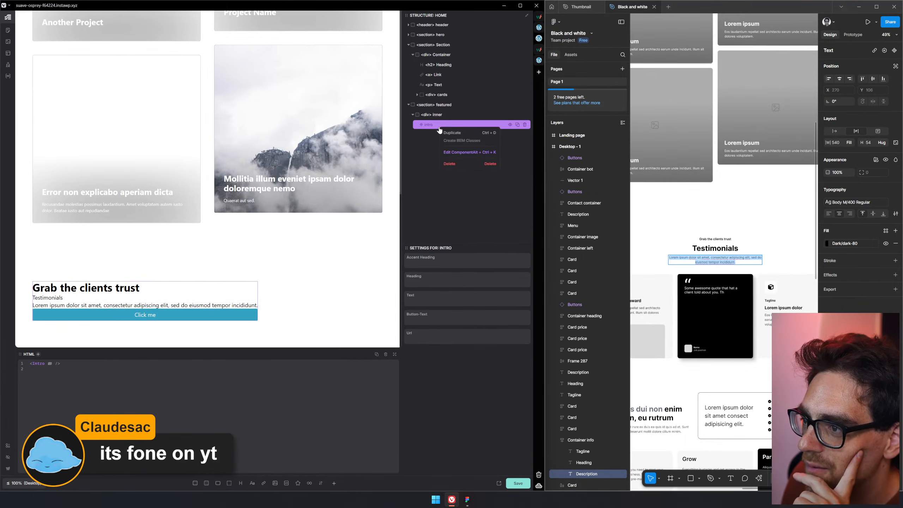
left_click(468, 154)
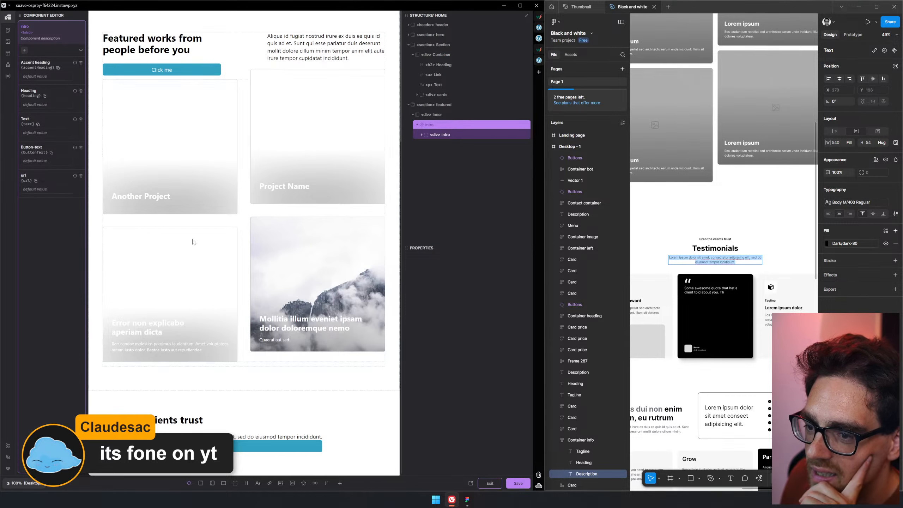
- Select the intro's accent heading, enlarge the interface, minimize the Figma window and maximize the browser window
left_click(142, 420)
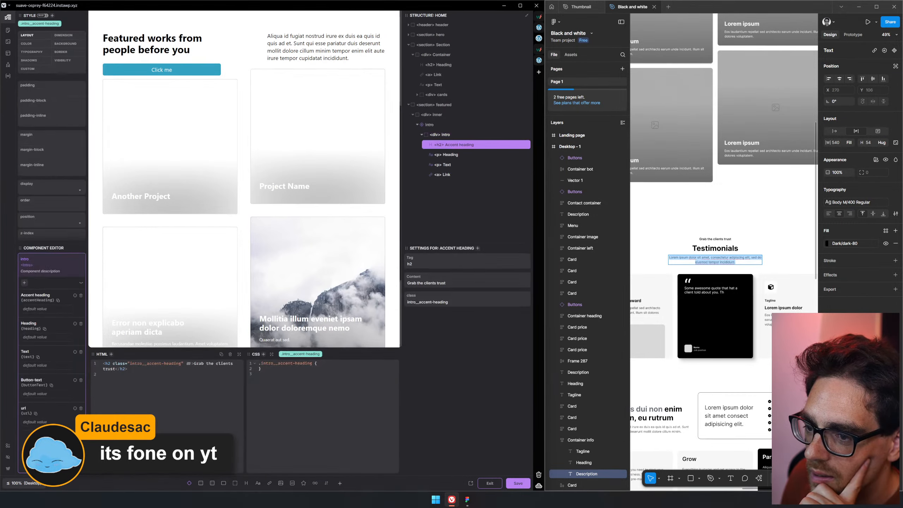
scroll(203, 259, "down", 4)
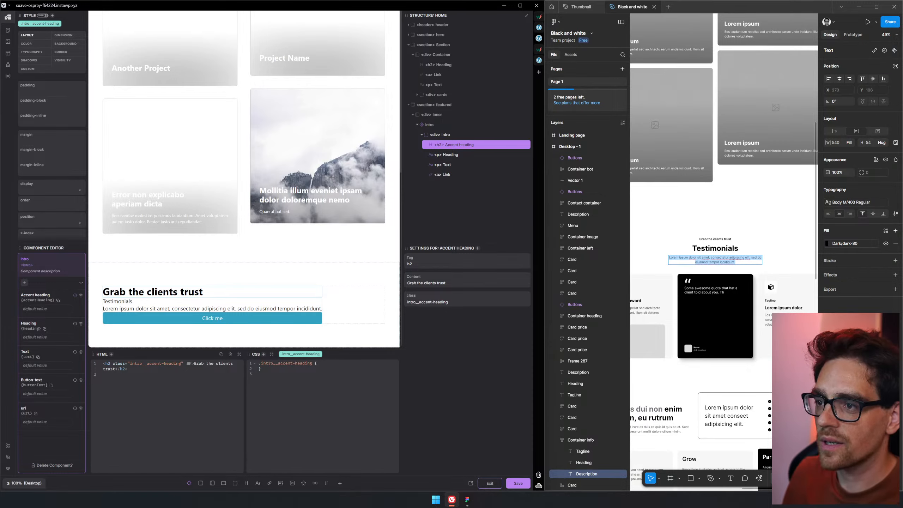
key("ctrl+plus")
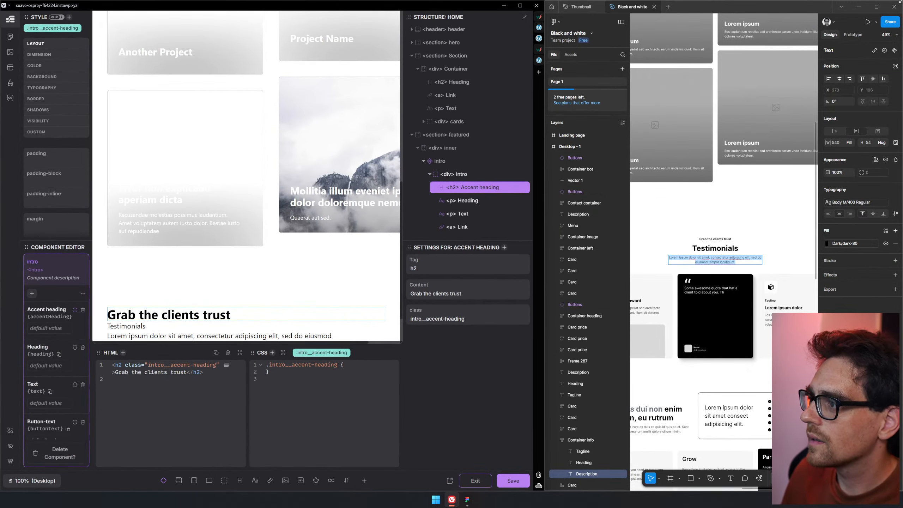
left_click(858, 6)
left_click(526, 5)
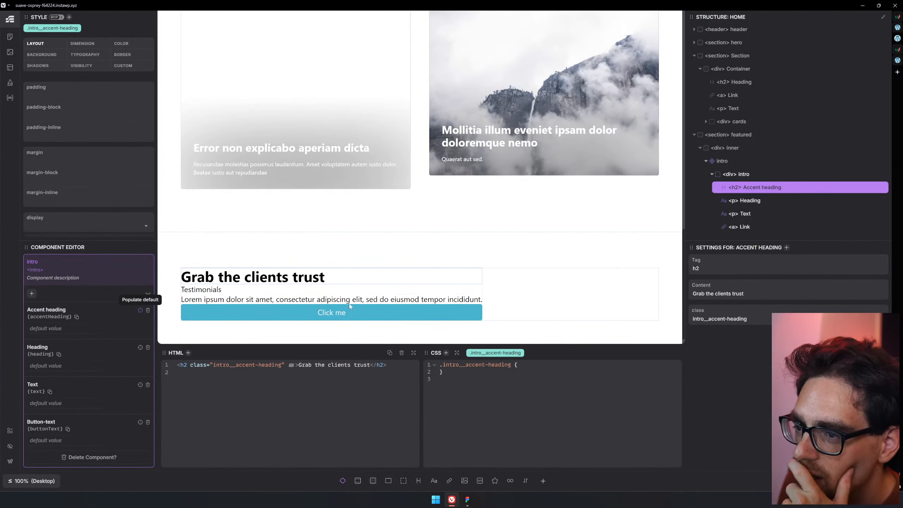
- Populate the defaults of the Accent heading, Heading, Text and Button-text properties from their matching intro elements
left_click(140, 310)
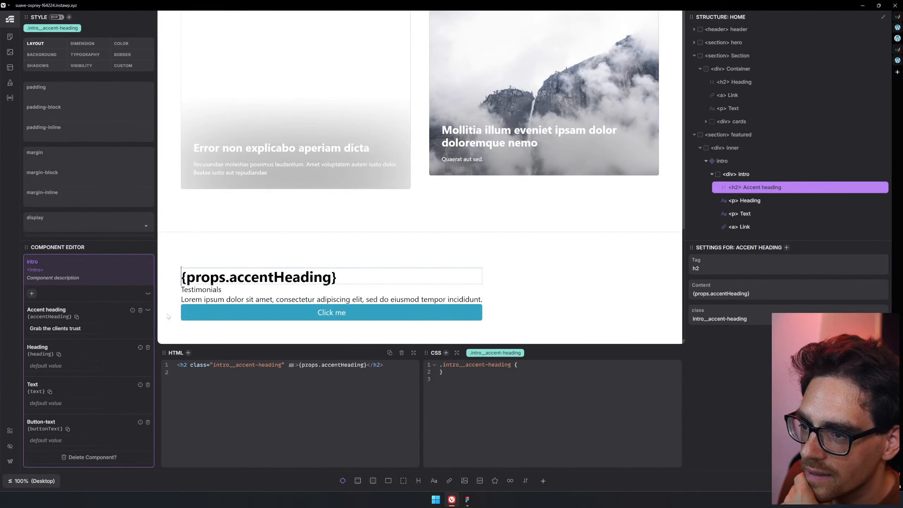
left_click(140, 347)
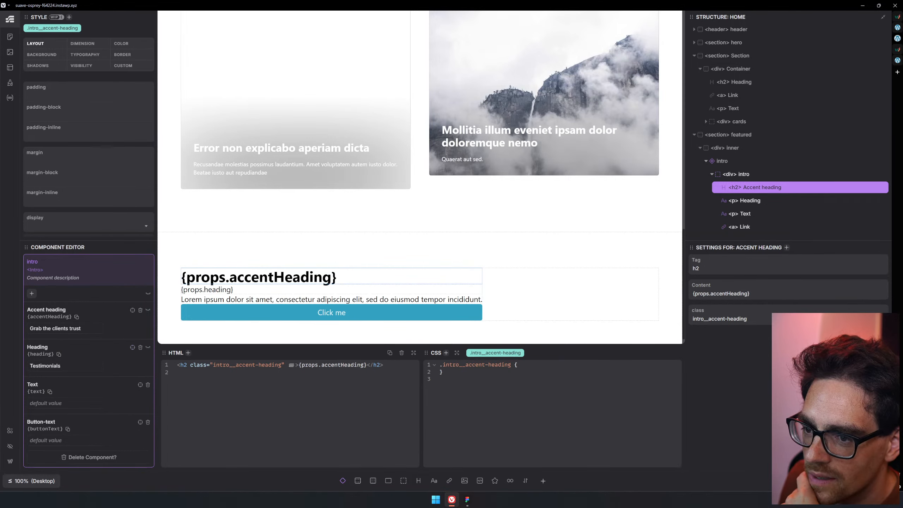
left_click(140, 384)
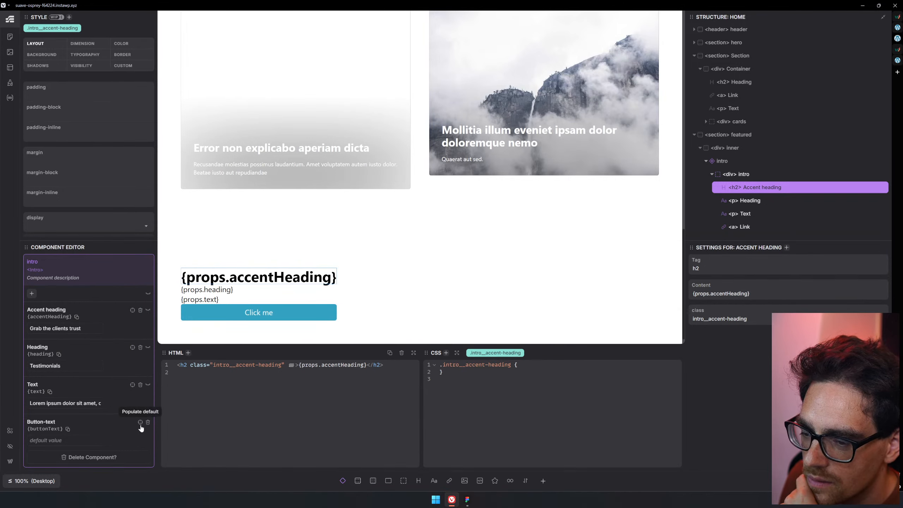
left_click(140, 423)
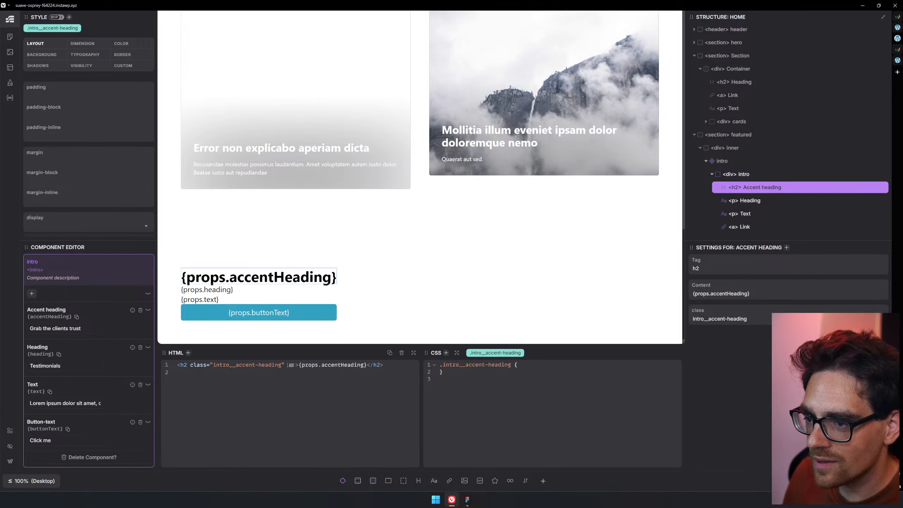
- Replace the intro Link element's href address with the dynamic value {props.url} in its HTML
left_click(304, 314)
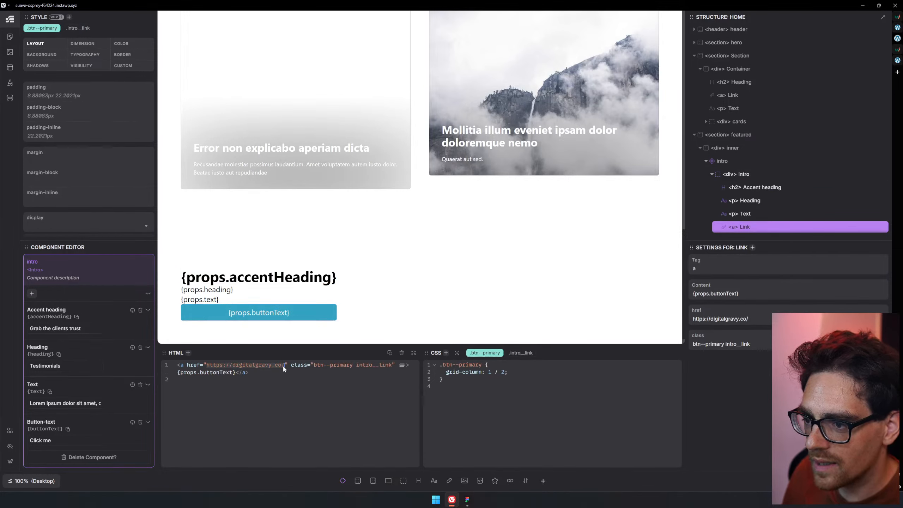
type("{}")
key("BackSpace")
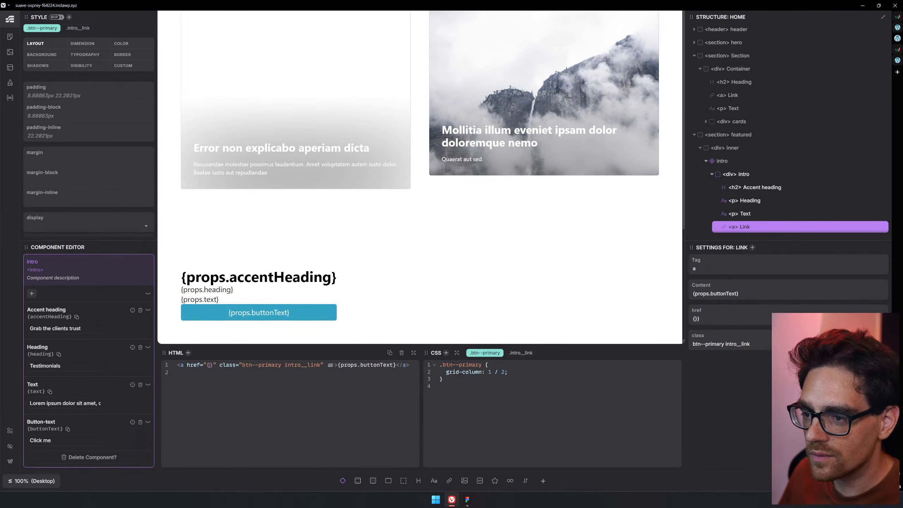
type("props.buttonText")
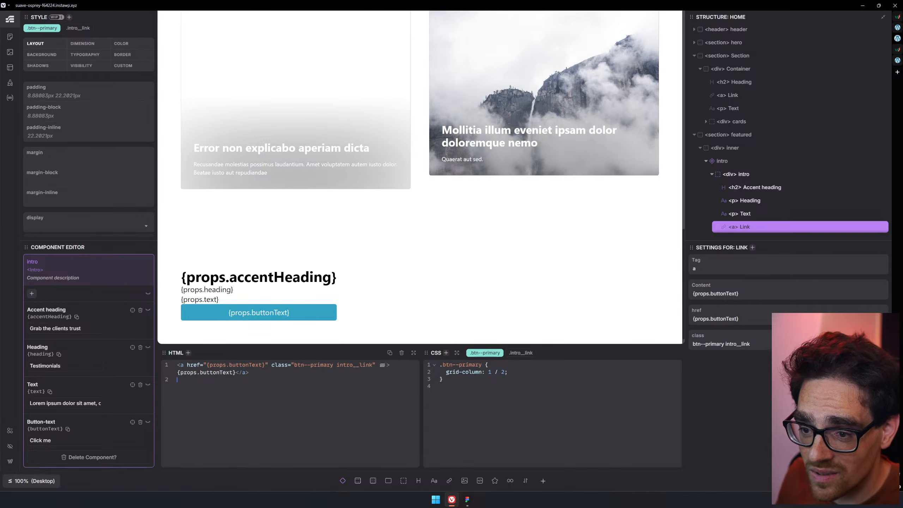
scroll(48, 411, "down", 2)
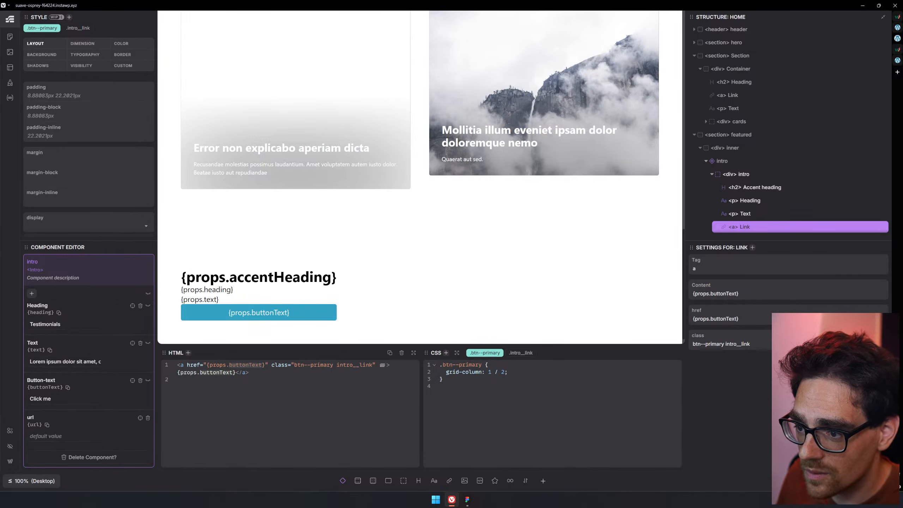
type("props.buttonText")
key("BackSpace")
key("BackSpace")
key("BackSpace")
key("BackSpace")
key("BackSpace")
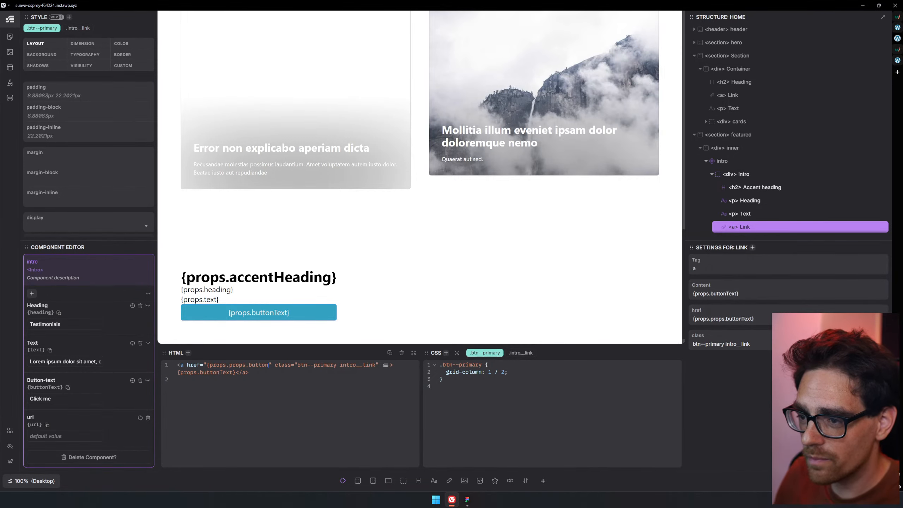
key("BackSpace")
key("BackSpace")
key("BackSpace")
key("BackSpace")
key("BackSpace")
key("BackSpace")
key("BackSpace")
key("BackSpace")
key("BackSpace")
key("BackSpace")
key("BackSpace")
key("BackSpace")
key("BackSpace")
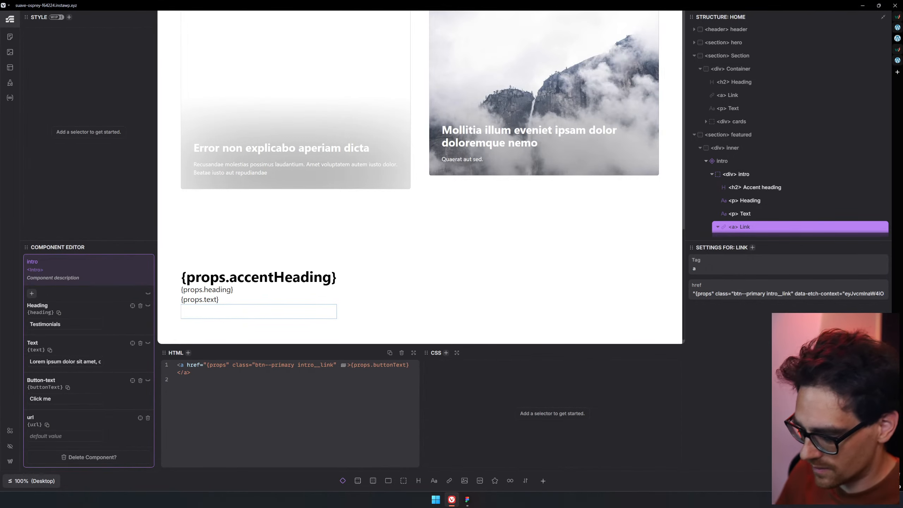
type(".url")
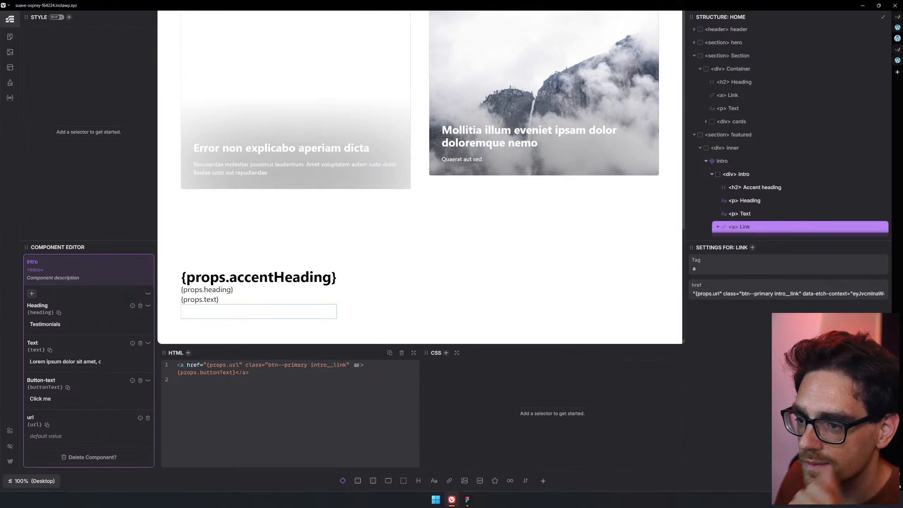
type("}")
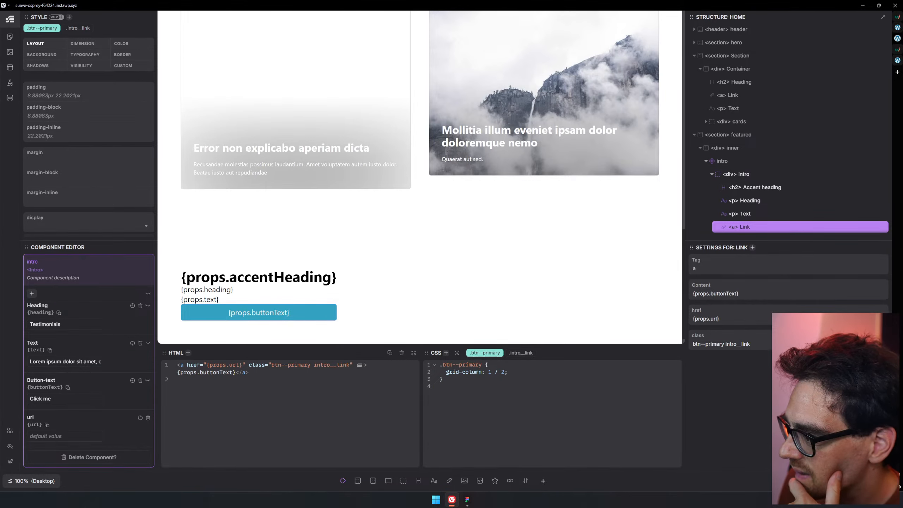
- Select the whole intro component and preview its properties' default values on the canvas
left_click(299, 254)
double_click(328, 274)
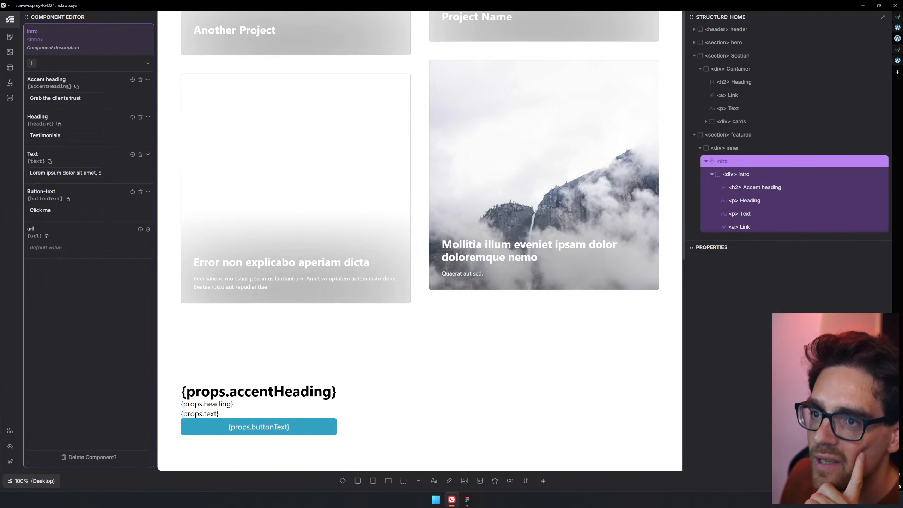
left_click(147, 64)
left_click(148, 65)
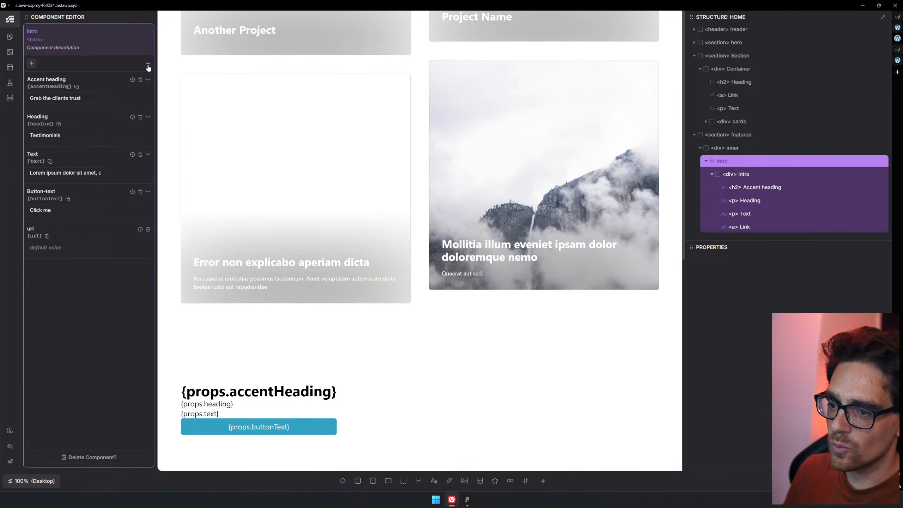
left_click(147, 64)
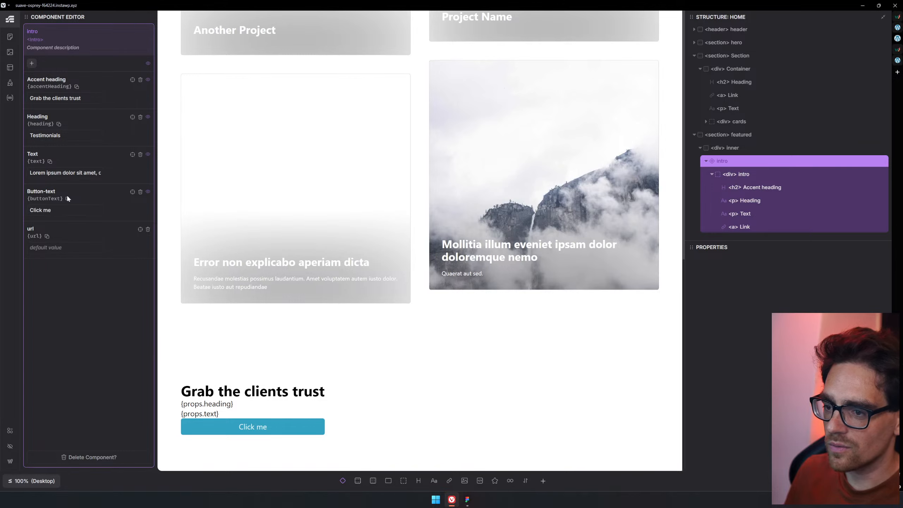
- Toggle the canvas preview of all the intro component's property defaults off and on repeatedly to compare placeholders with default values
left_click(148, 63)
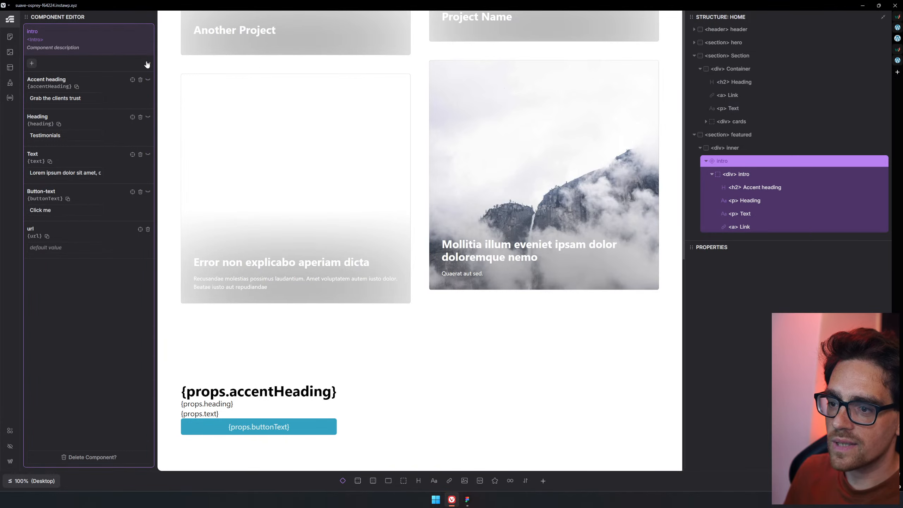
left_click(148, 64)
left_click(147, 64)
left_click(148, 65)
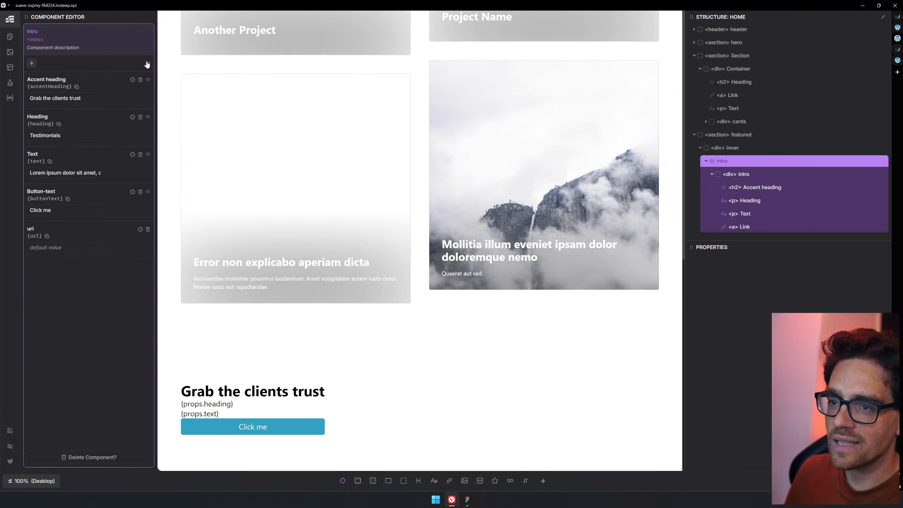
left_click(147, 64)
left_click(148, 64)
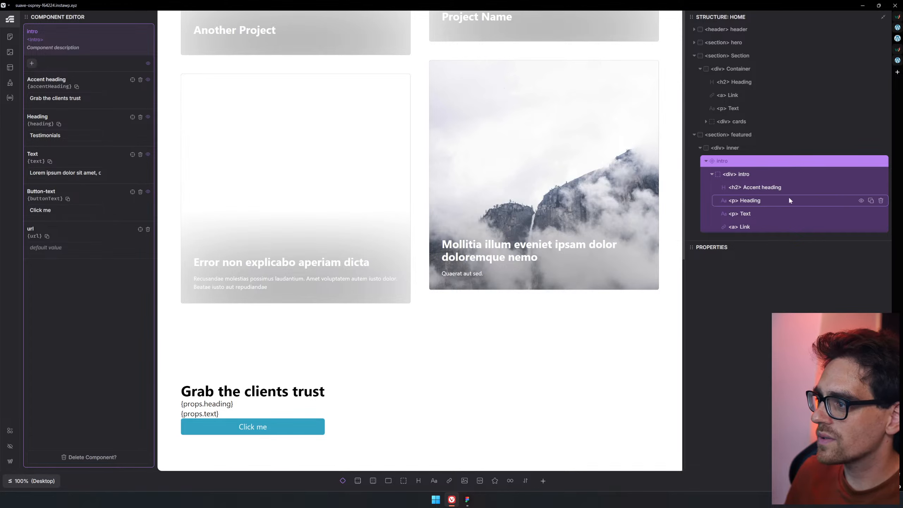
- Select the intro div, add a boolean property to the intro component, and delete the duplicate New Property 1
left_click(787, 174)
scroll(298, 248, "down", 3)
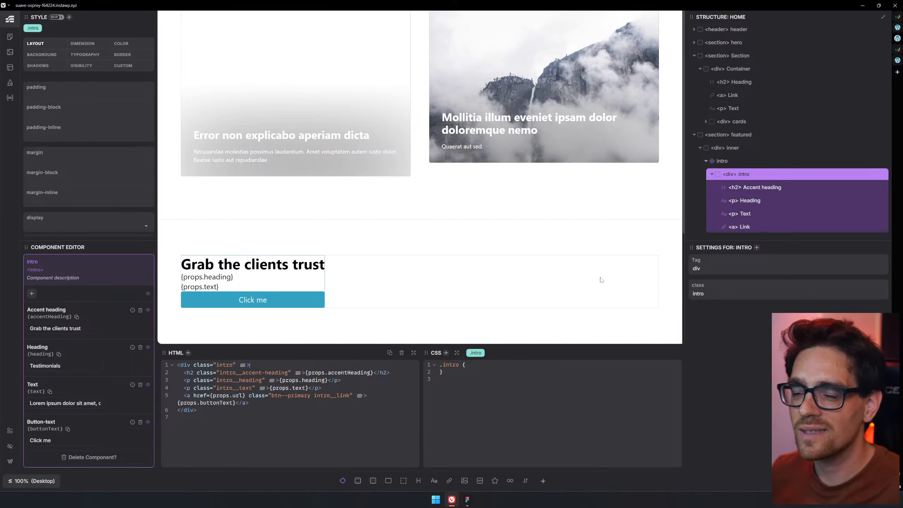
scroll(103, 214, "down", 2)
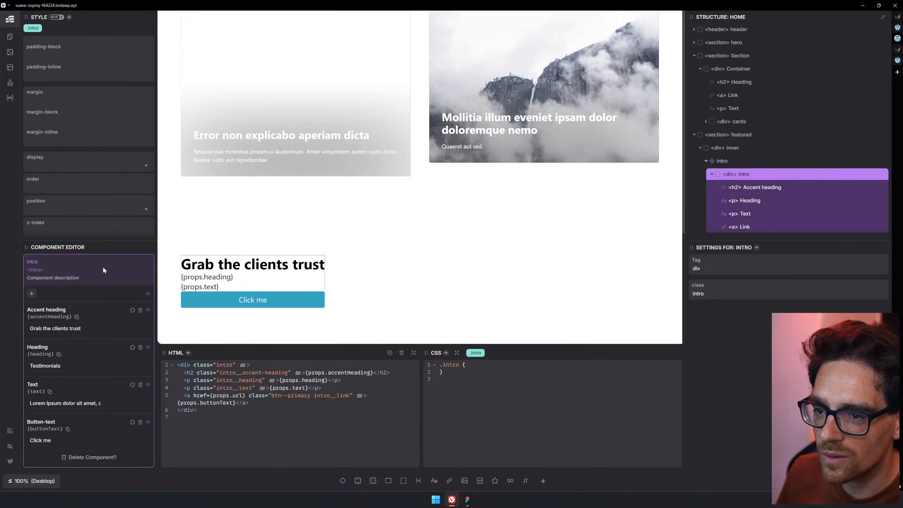
left_click(32, 293)
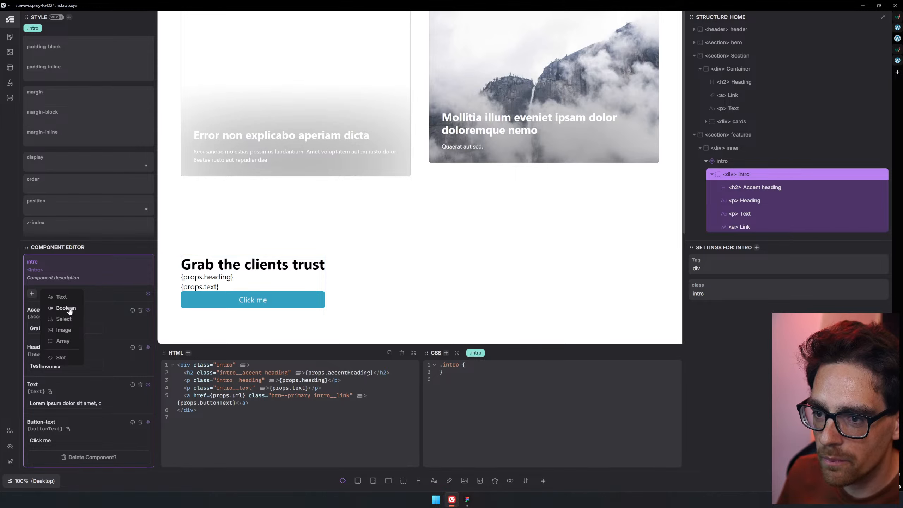
scroll(107, 358, "down", 3)
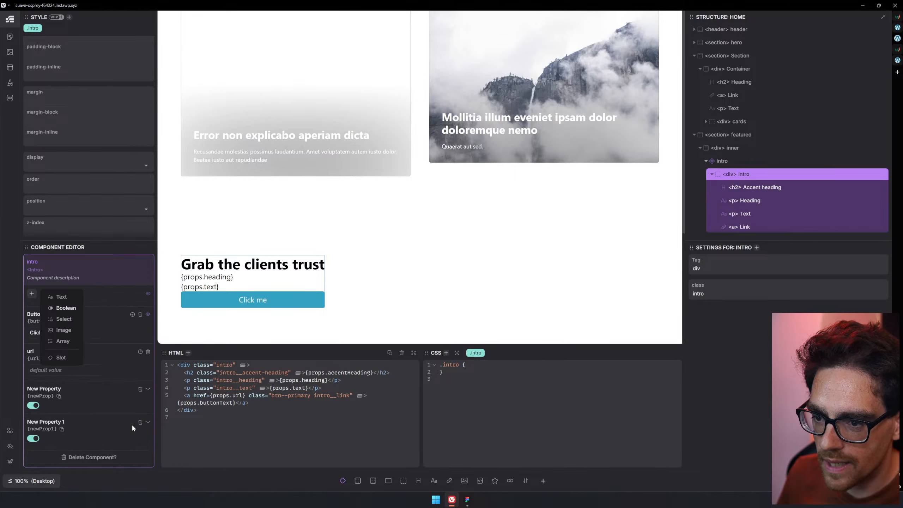
left_click(140, 423)
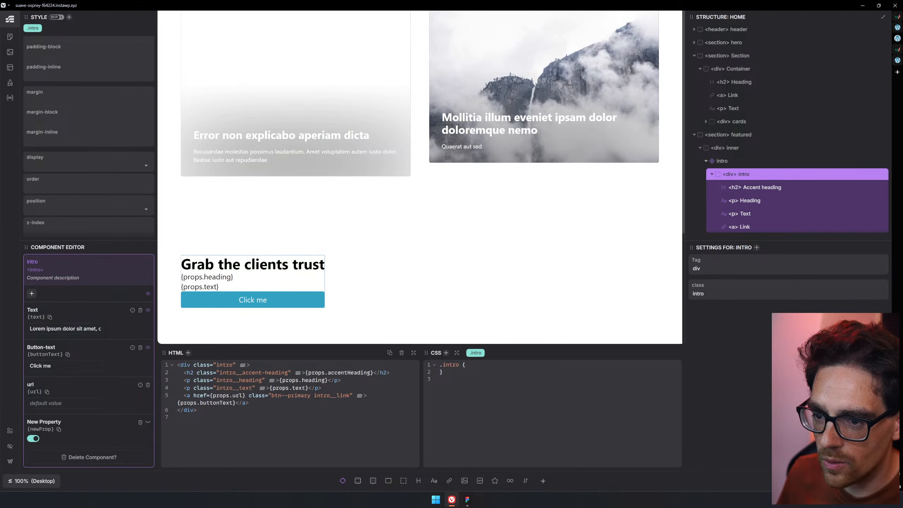
- Rename the new boolean property to centered
key("BackSpace")
key("BackSpace")
key("BackSpace")
key("BackSpace")
key("BackSpace")
key("BackSpace")
key("BackSpace")
key("BackSpace")
key("BackSpace")
key("BackSpace")
key("BackSpace")
key("BackSpace")
type("c")
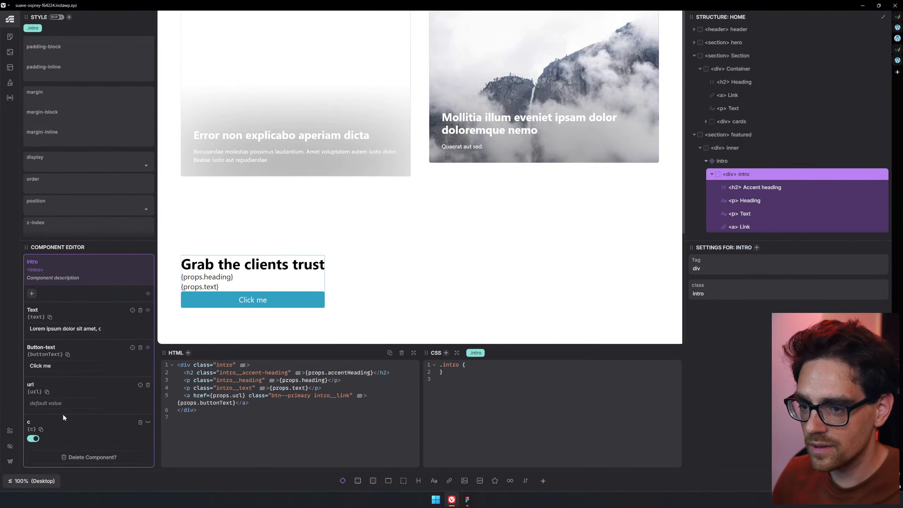
type("entered")
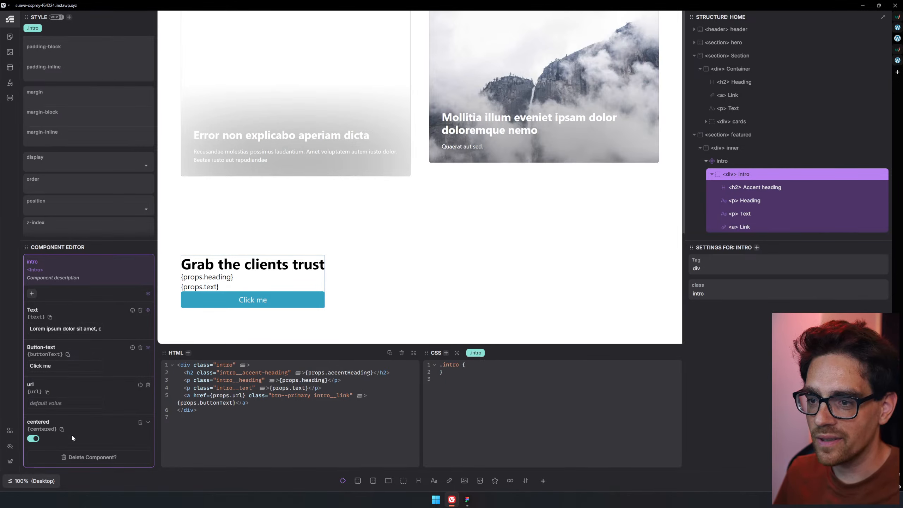
- Insert an If (Condition) block in the intro div and move its code into the div's class attribute after intro
left_click(233, 364)
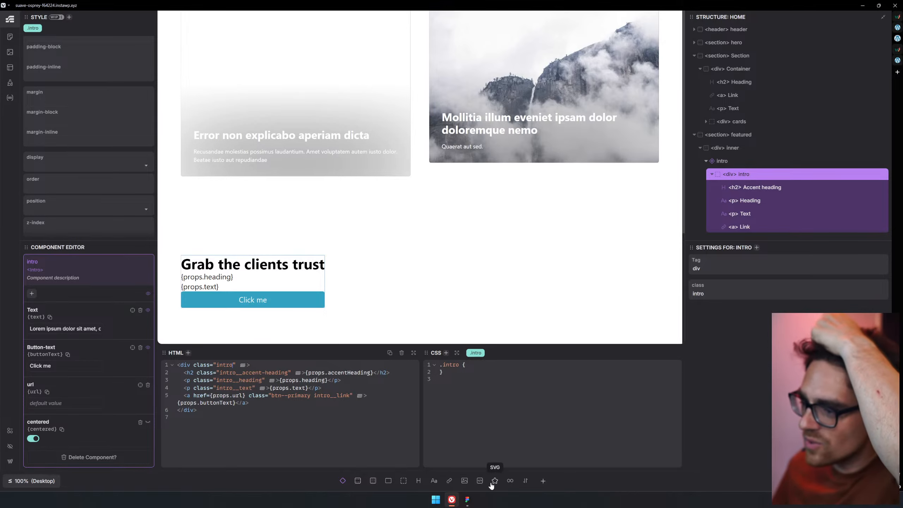
left_click(525, 481)
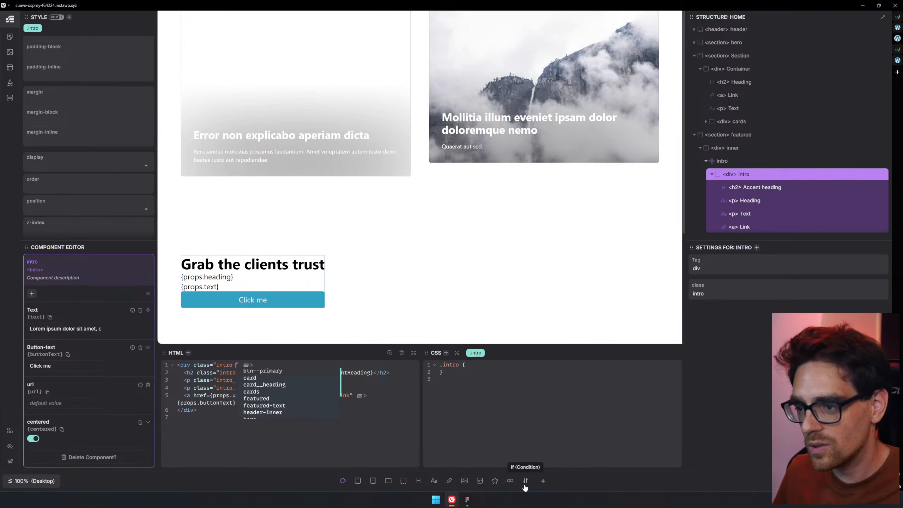
left_click_drag(234, 411, 184, 411)
key("ctrl+c")
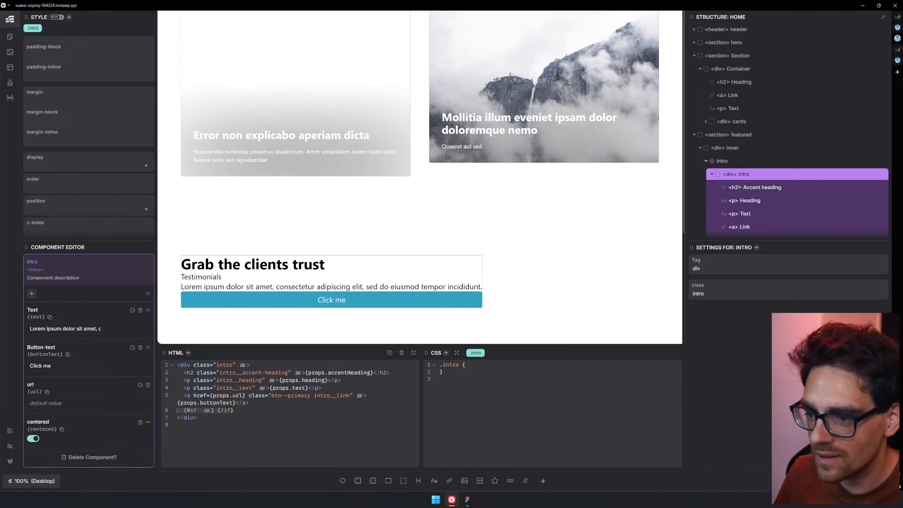
key("BackSpace")
left_click(233, 365)
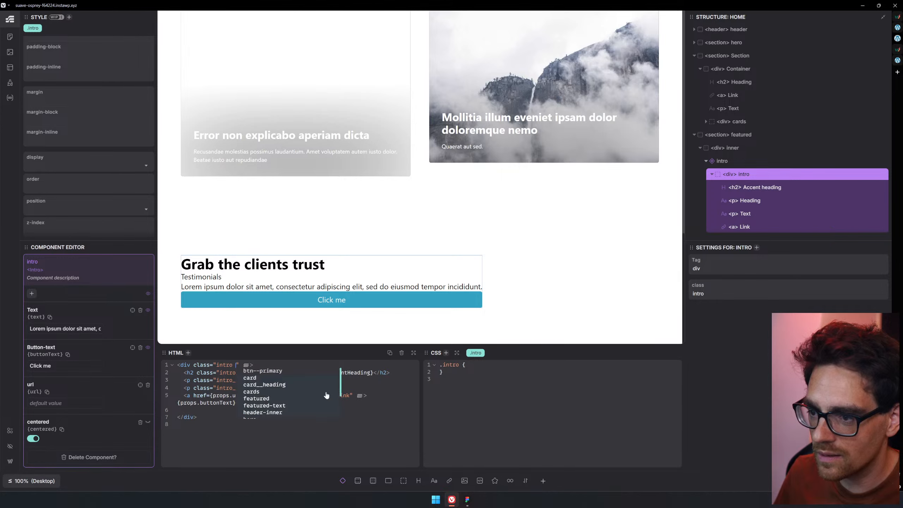
key("ctrl+v")
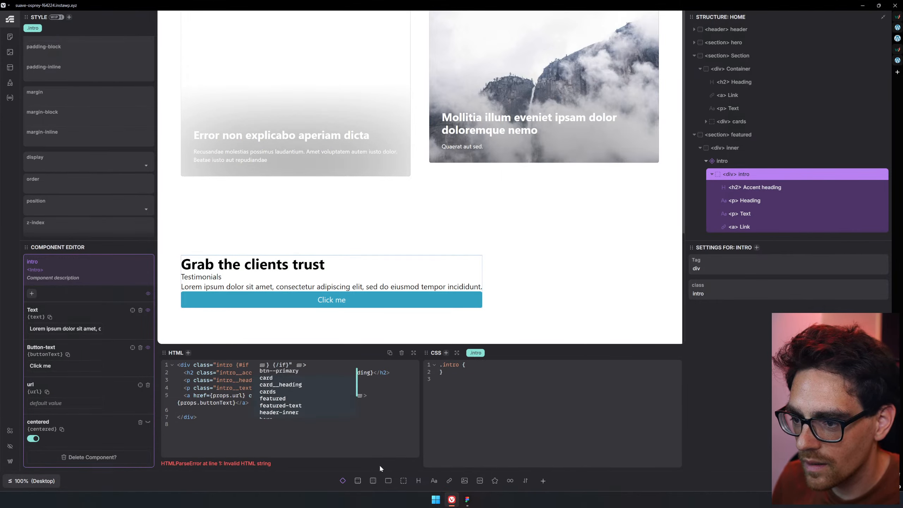
- Set the if block's condition to centered and its content to align-center
type("cent")
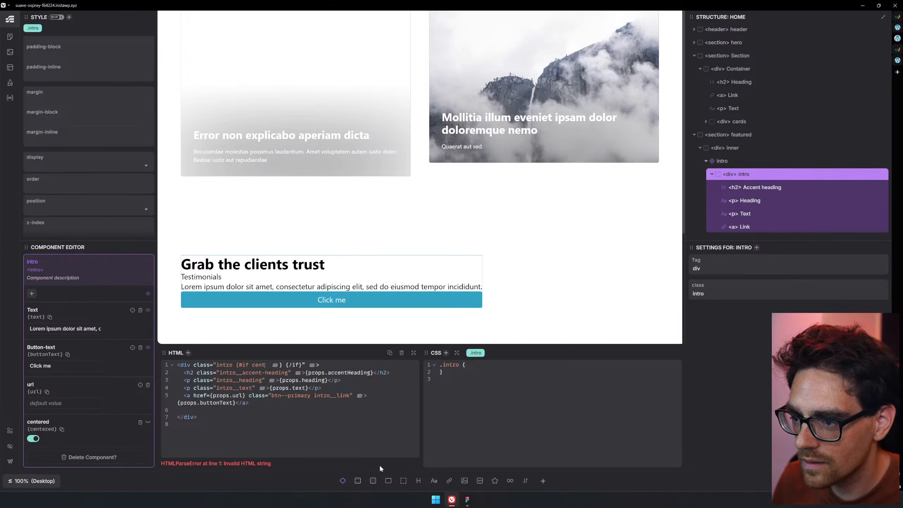
type("ered =")
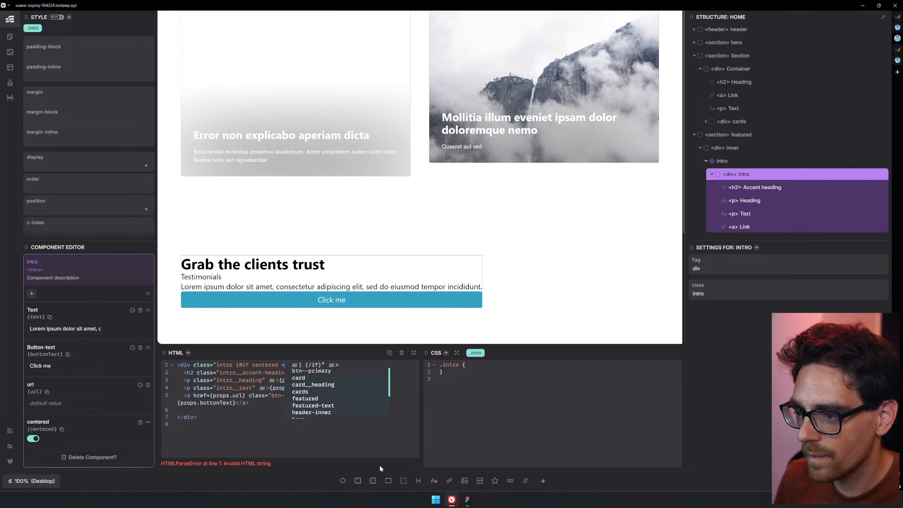
key("Escape")
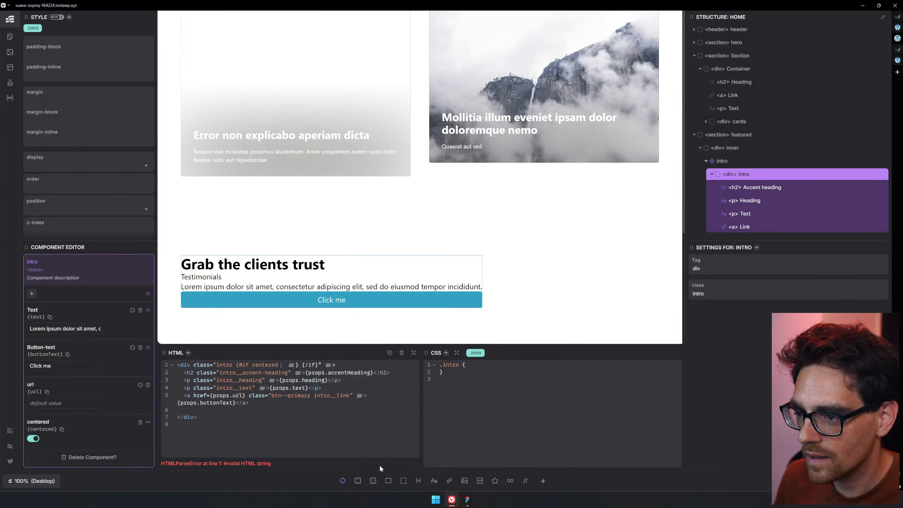
key("BackSpace")
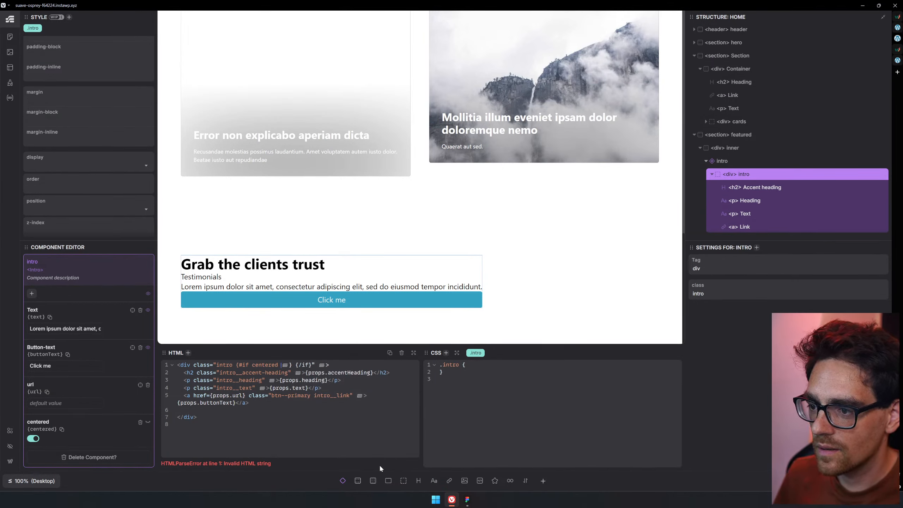
key("Right")
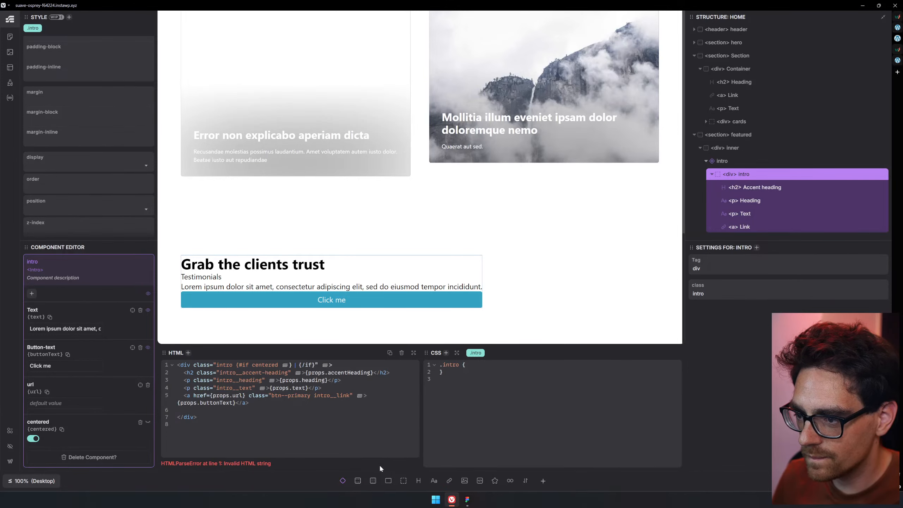
type("align-center")
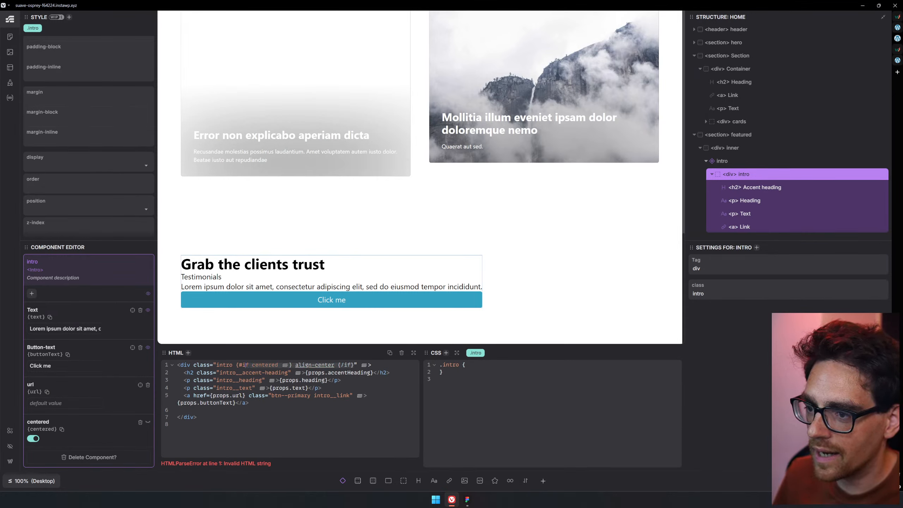
- Move the if block from the class attribute to its own line inside the intro div, and toggle the centered default off and on
key("BackSpace")
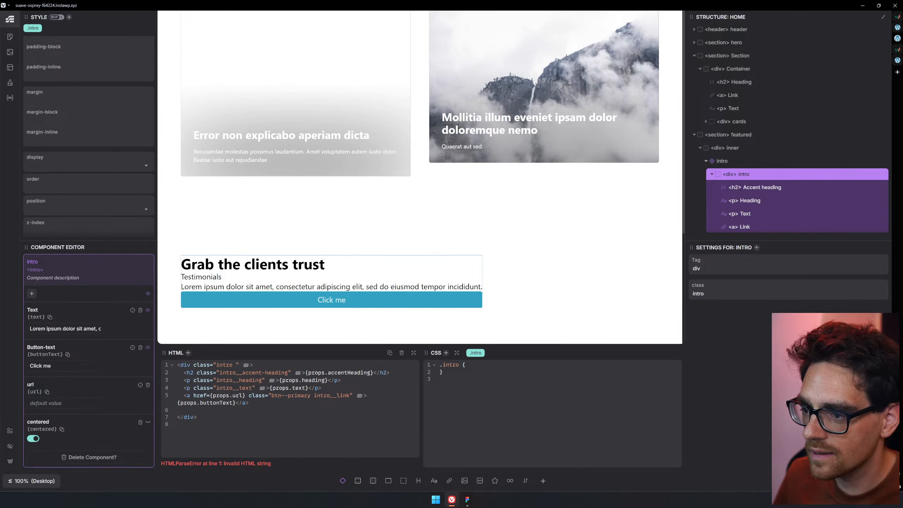
key("Return")
type("{#if centered} align-center {/if}")
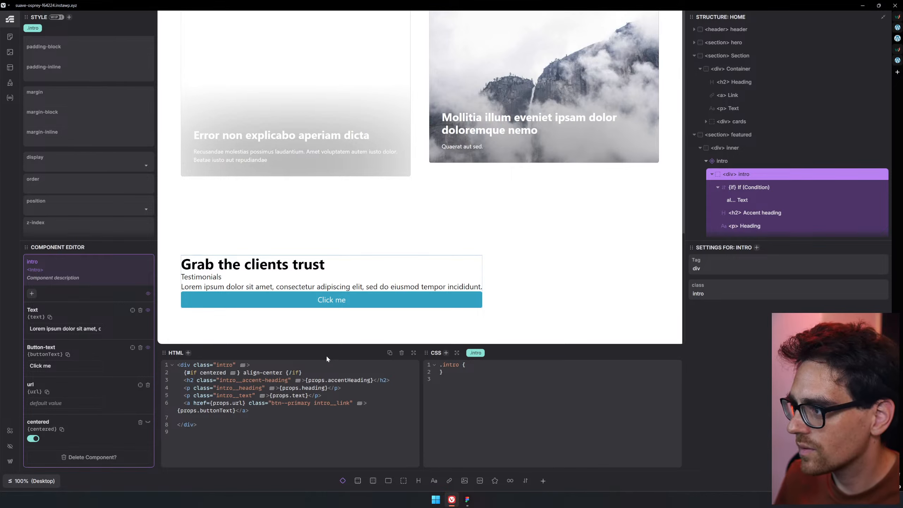
left_click(33, 438)
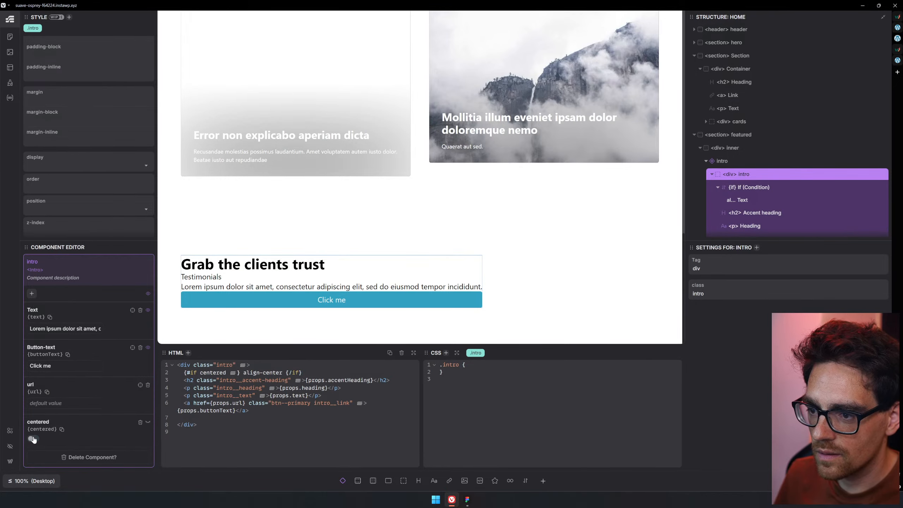
left_click(34, 439)
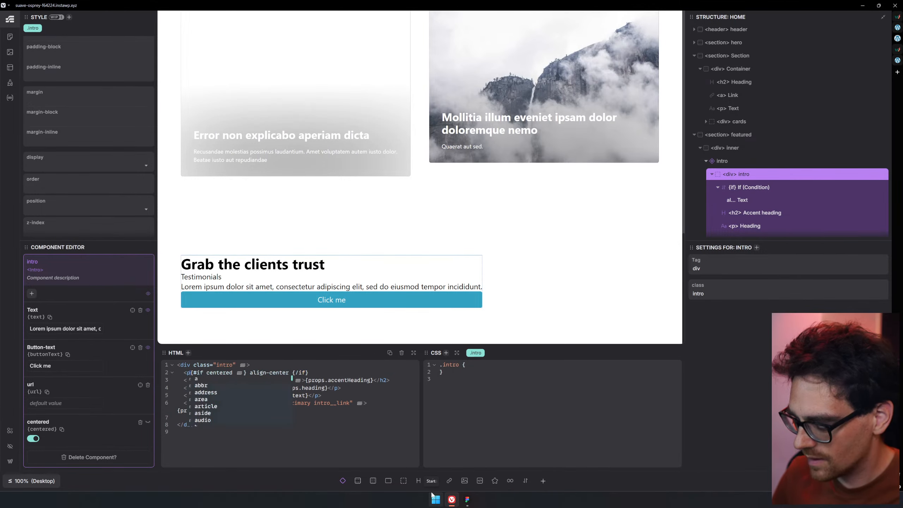
- Insert an empty <p> element ahead of the if block in the intro div's HTML
type("<p></p>")
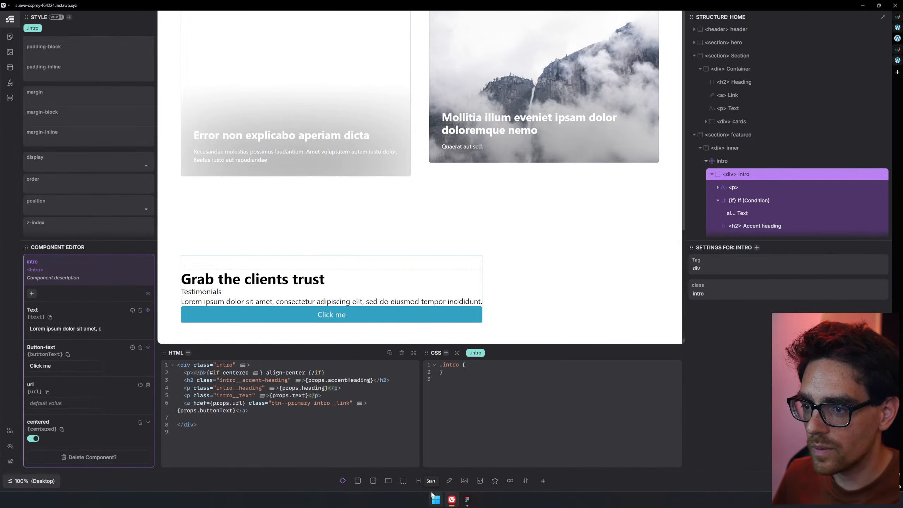
key("shift+Right")
key("ctrl+x")
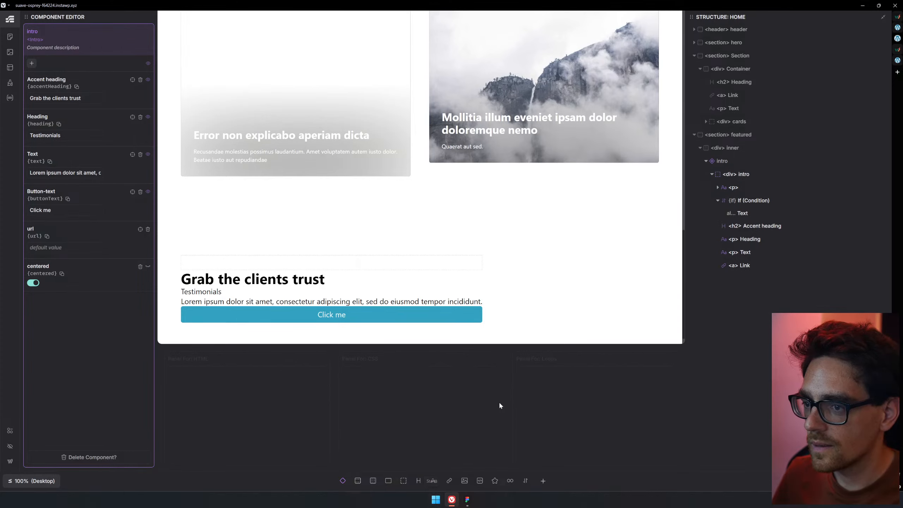
- Move the {#if centered} align-center {/if} block inside the empty <p> element in the intro div's HTML
left_click(469, 301)
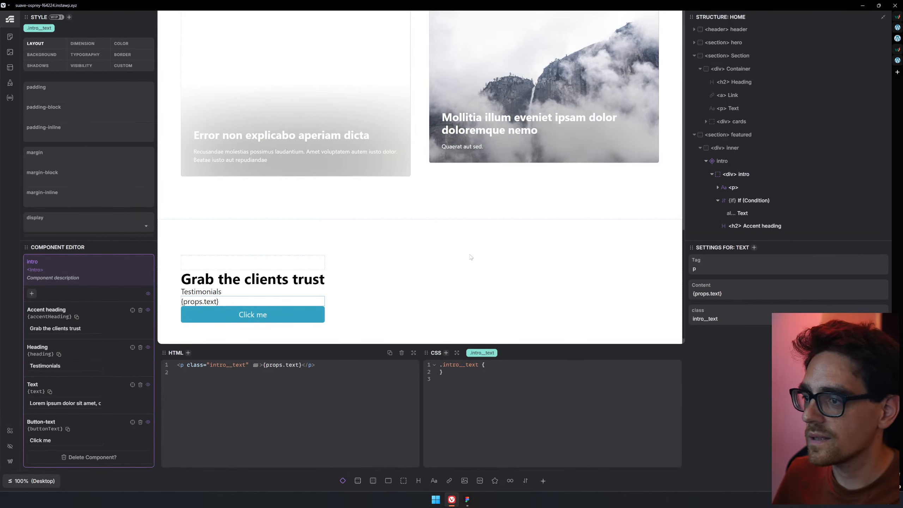
left_click(770, 200)
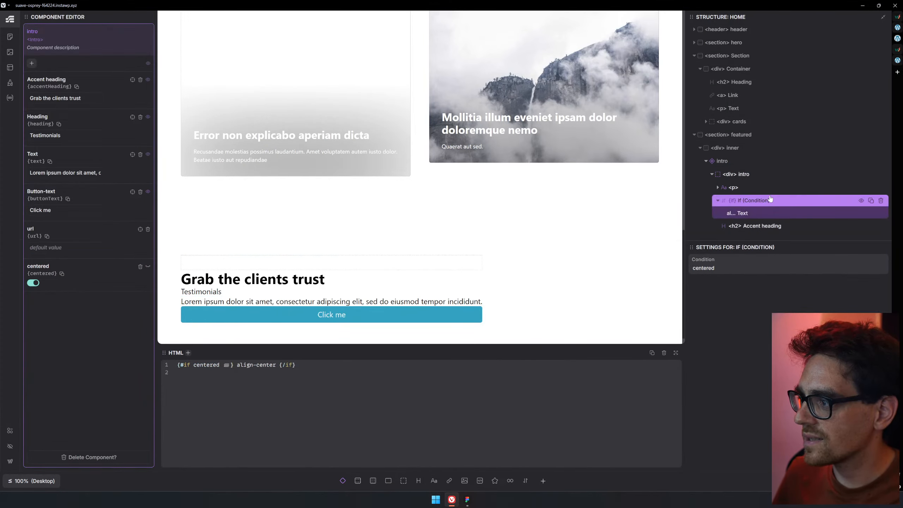
left_click(750, 160)
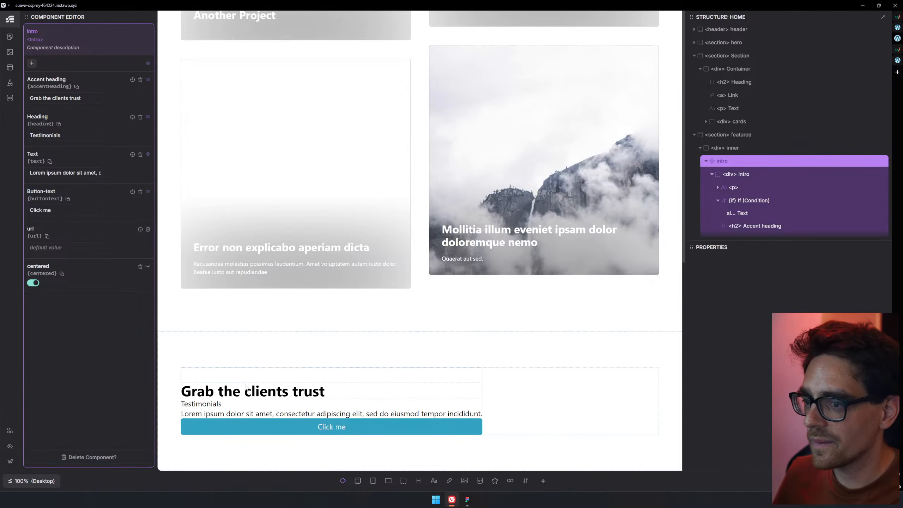
left_click(764, 202)
left_click(758, 176)
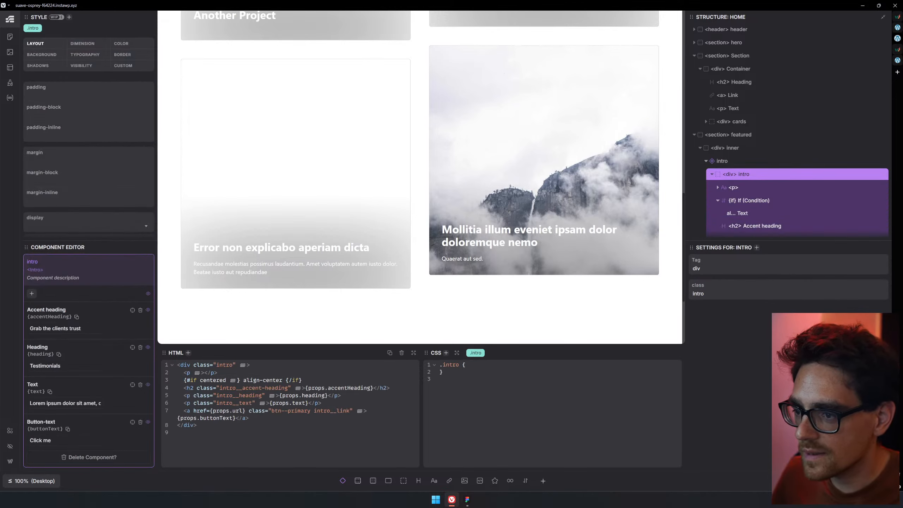
left_click_drag(183, 380, 302, 380)
key("ctrl+x")
left_click(205, 373)
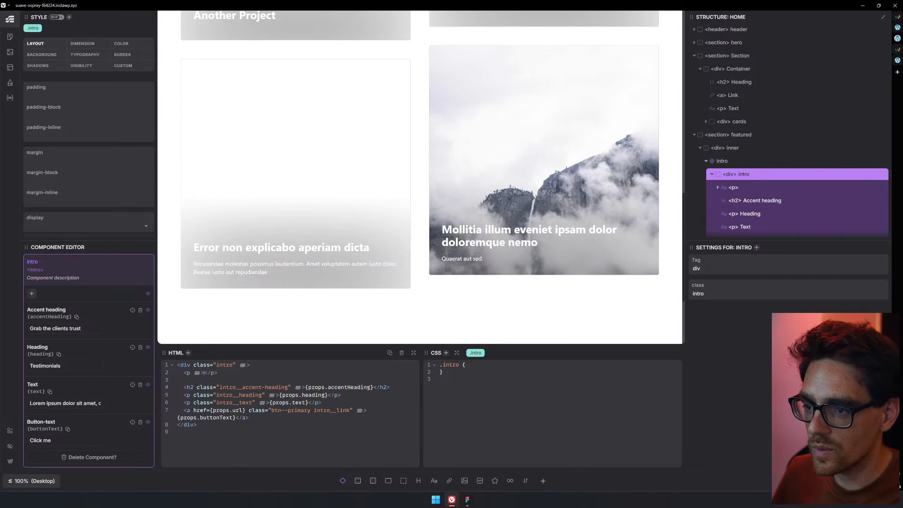
key("ctrl+v")
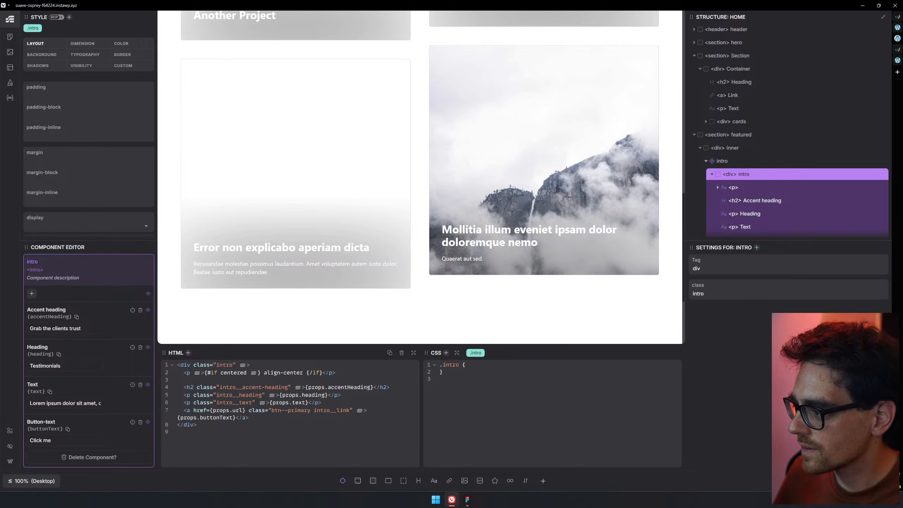
- Select the whole intro component and open the site's live home page in a new browser tab
double_click(722, 162)
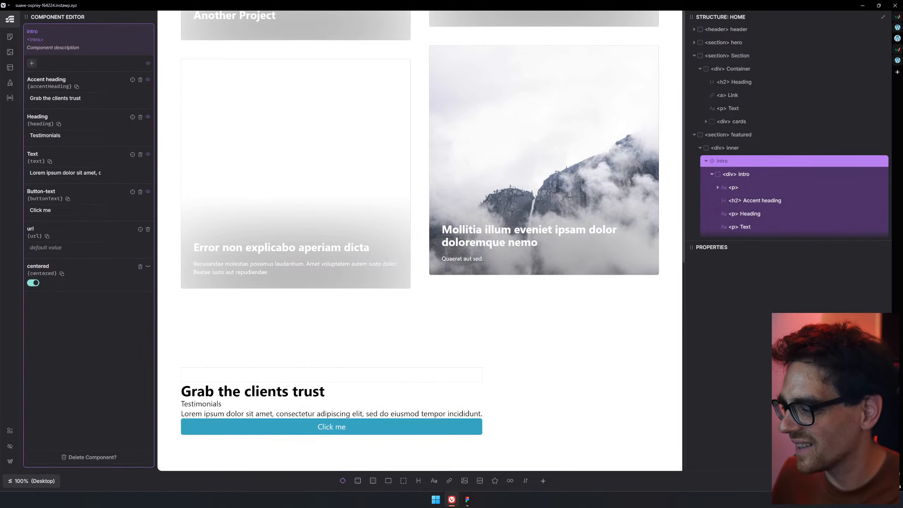
key("ctrl+t")
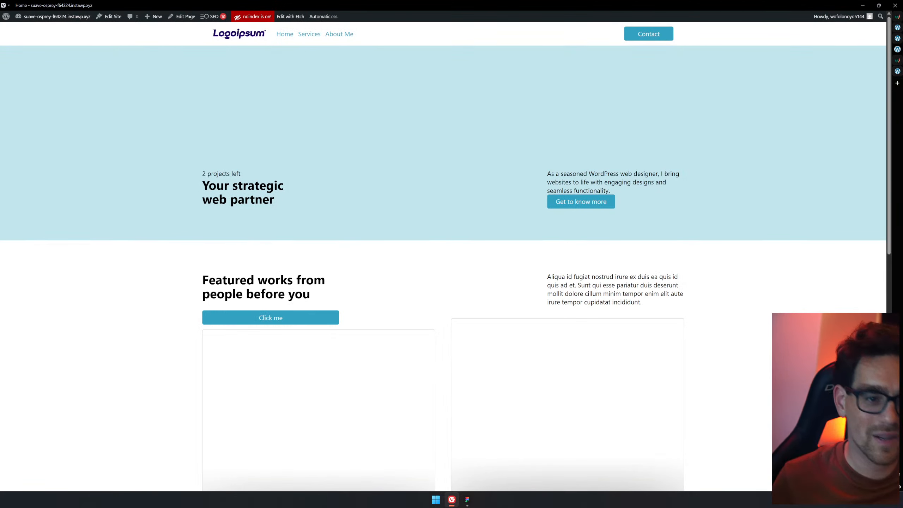
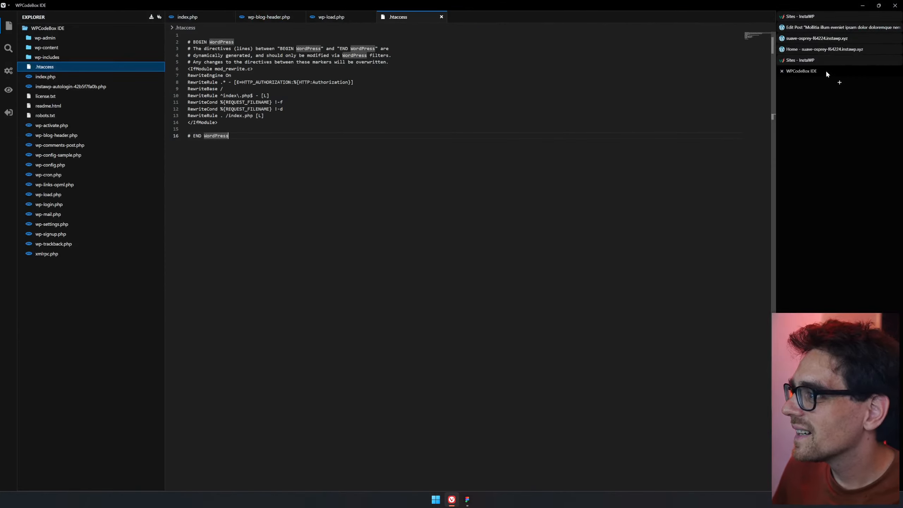
- Close the WPCodeBox IDE tab and the duplicate InstaWP Sites tab, and select the intro div inside the component
middle_click(830, 73)
middle_click(837, 60)
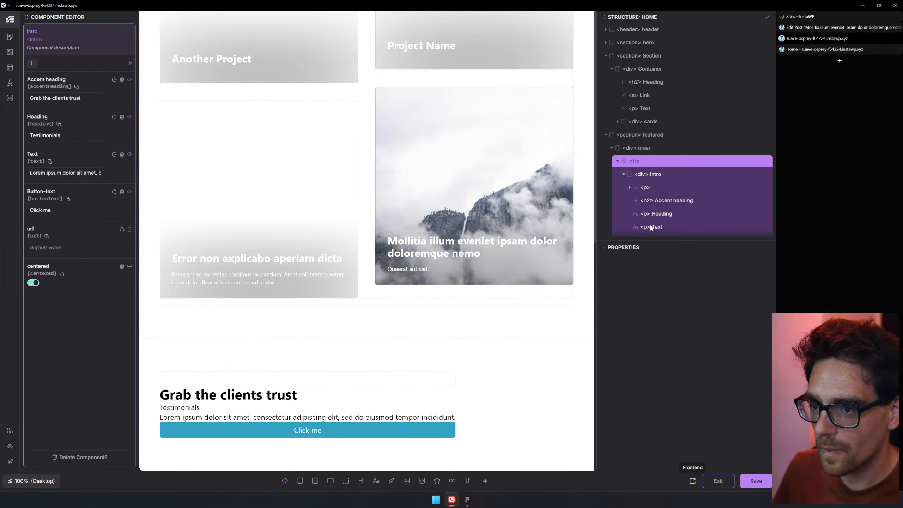
left_click(675, 180)
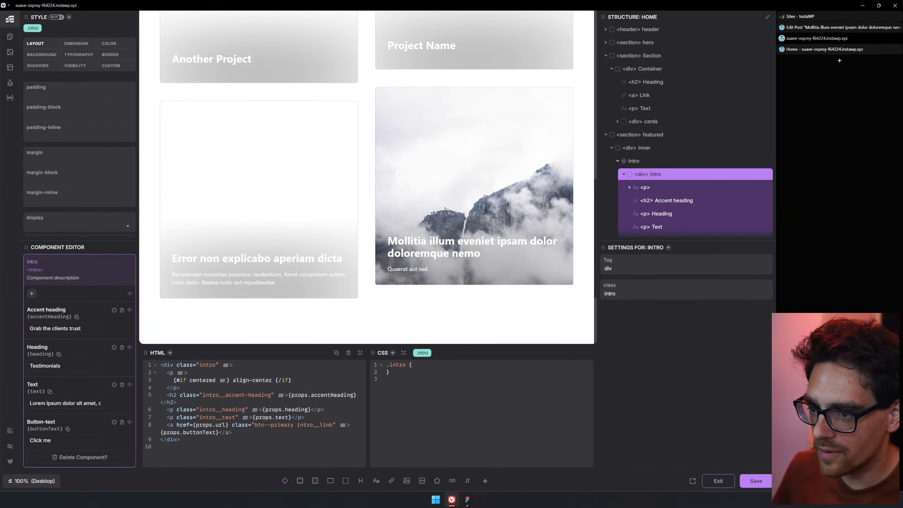
- Move the <p> tags inside the {#if centered} block so they wrap align-center, and remove the leftover blank line and extra indentation
left_click_drag(166, 373, 188, 373)
key("BackSpace")
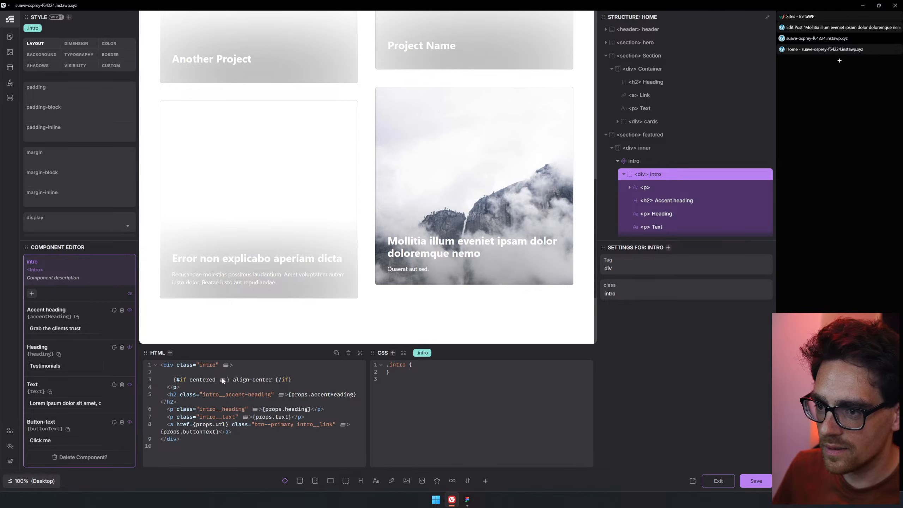
type("<p>")
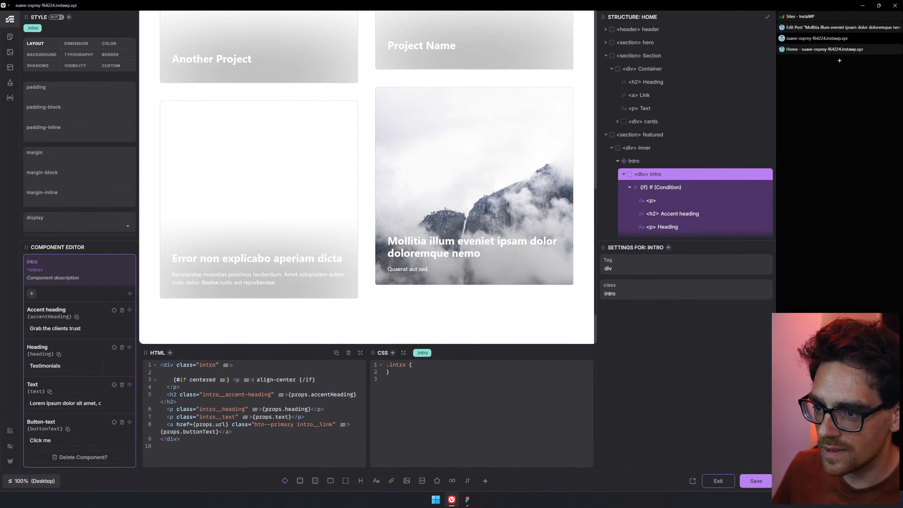
left_click_drag(174, 387, 167, 389)
key("BackSpace")
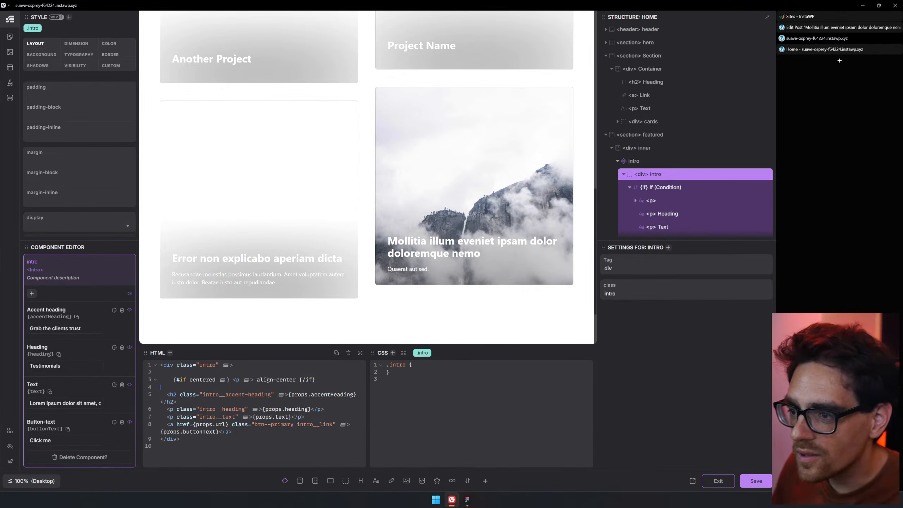
key("BackSpace")
type("</p>")
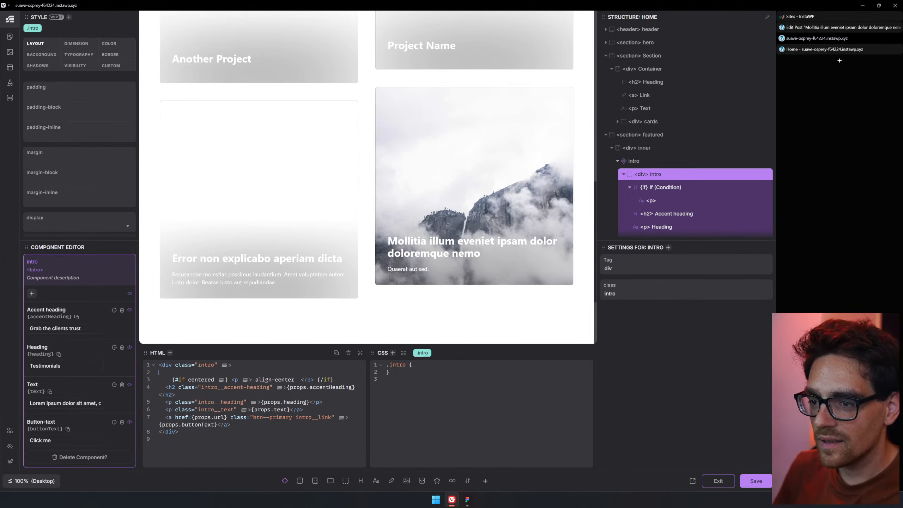
key("BackSpace")
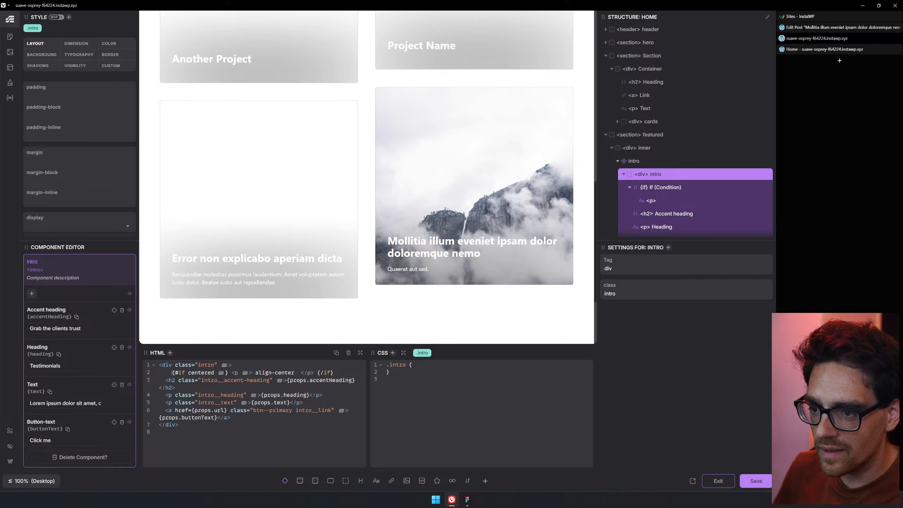
key("BackSpace")
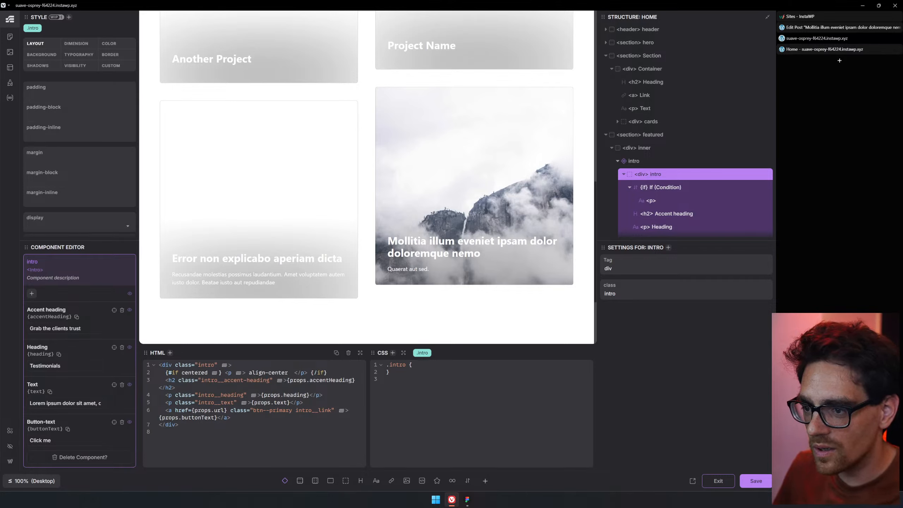
- Change the if block's condition to props.centered in the intro div's HTML and save the component
scroll(91, 425, "down", 2)
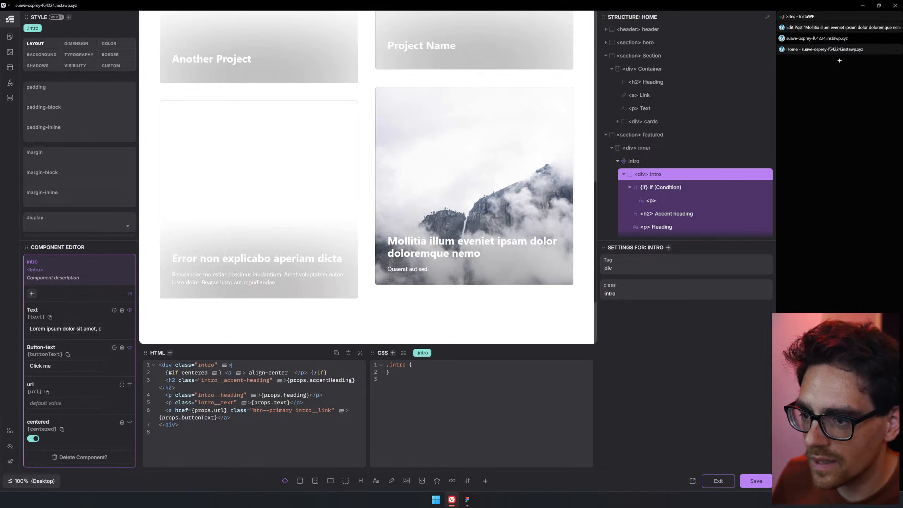
type("props.centered")
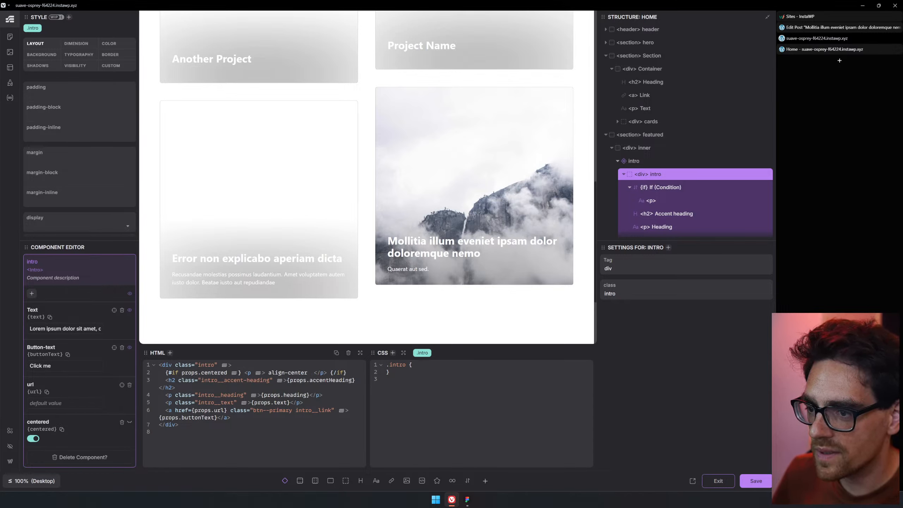
key("ctrl+s")
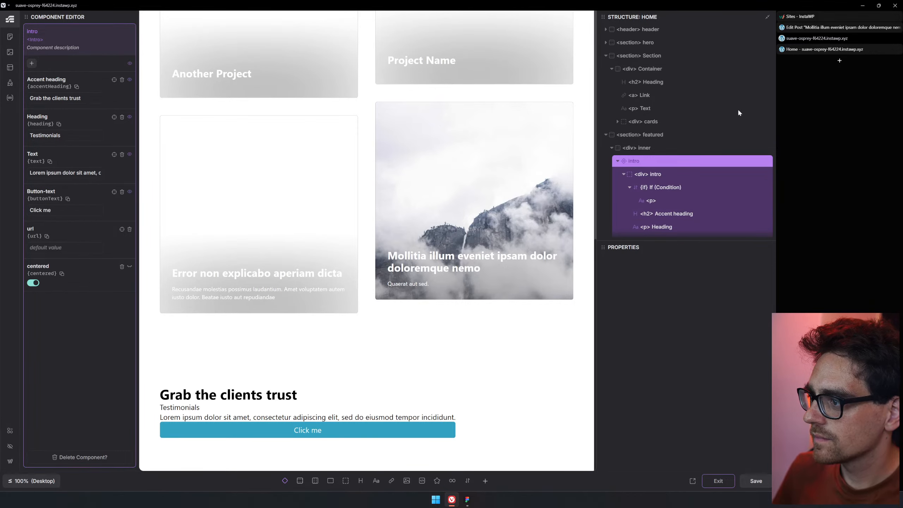
- Reload the live home page, check the conditional text above the intro heading, and return to the Etch editor
left_click(782, 49)
key("ctrl+r")
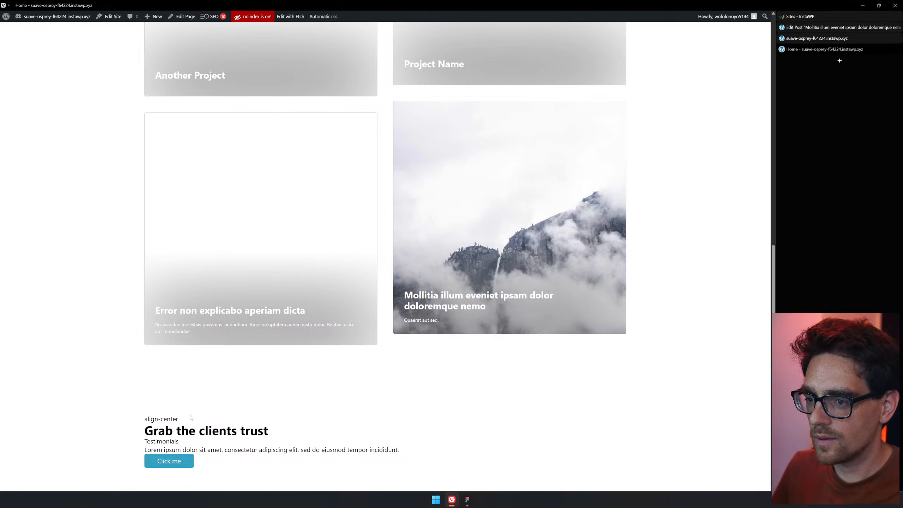
left_click_drag(191, 417, 144, 418)
left_click(817, 38)
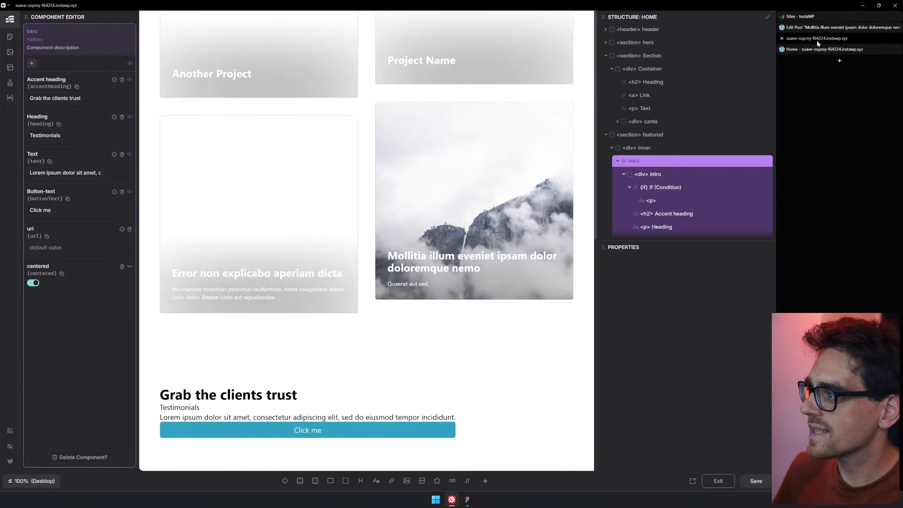
- Try to move the whole {#if props.centered} block into the intro div's class attribute, and undo the move
left_click(665, 188)
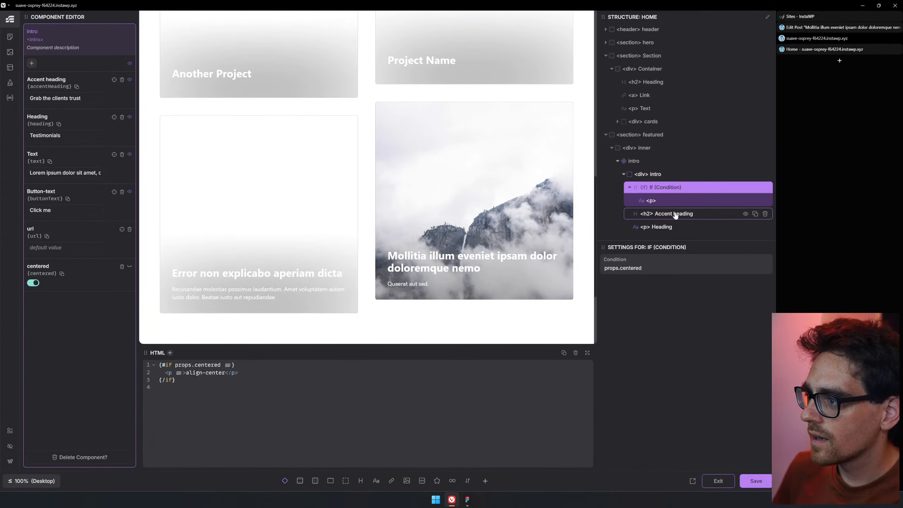
left_click(650, 174)
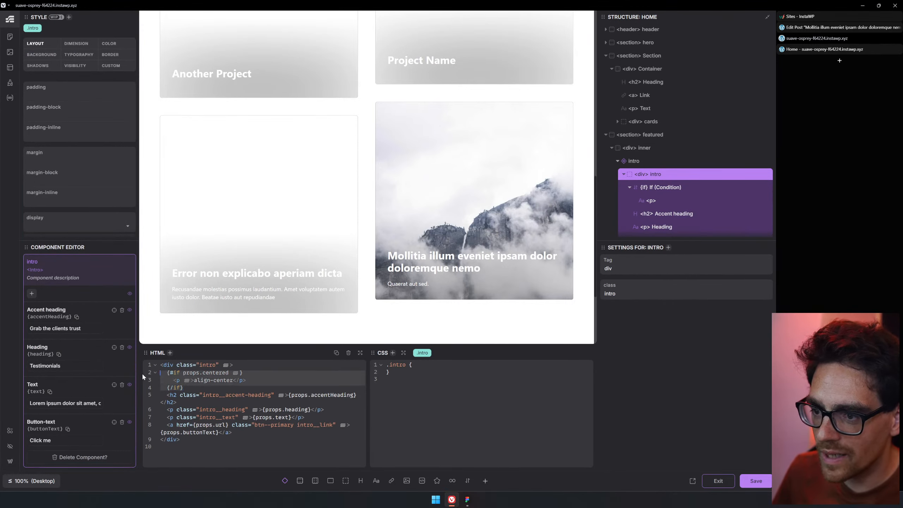
key("ctrl+x")
left_click(216, 366)
key("ctrl+v")
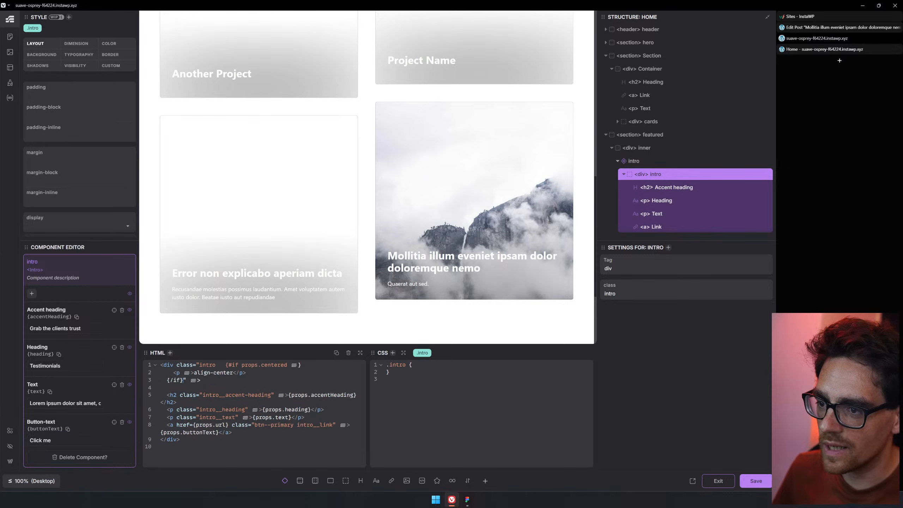
key("ctrl+z")
key("ctrl+z")
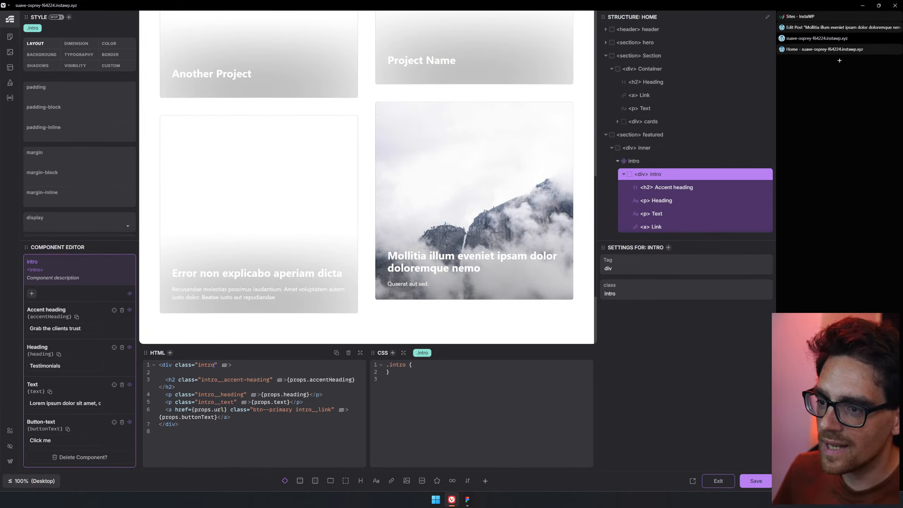
key("ctrl+z")
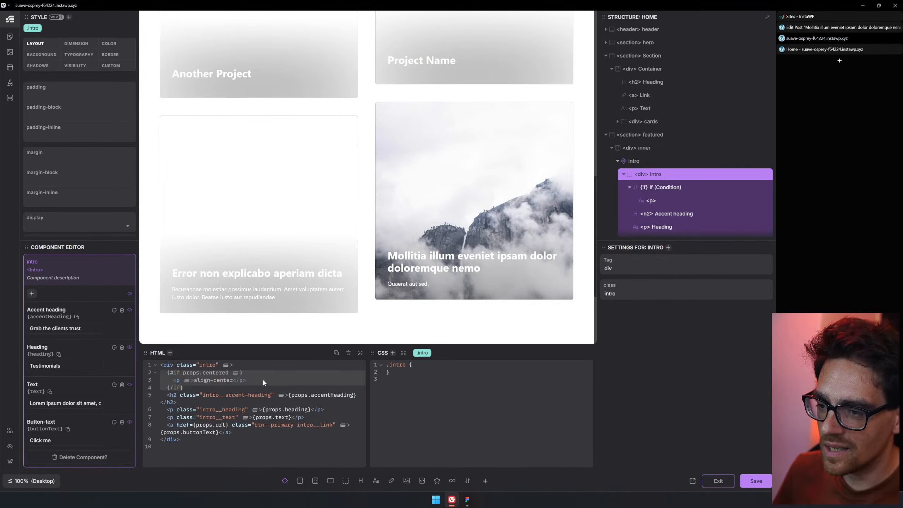
- Duplicate the {#if props.centered} block onto a new line after the link in the intro div's HTML
left_click(184, 387)
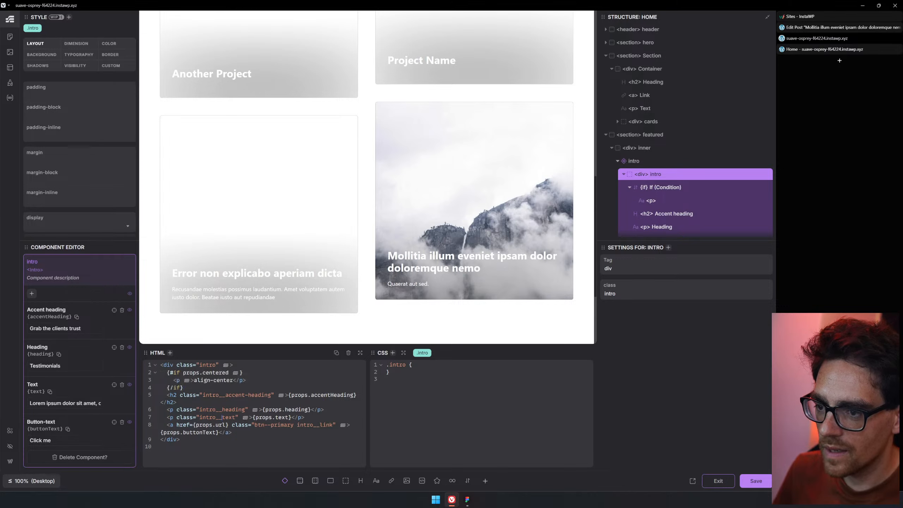
left_click_drag(184, 387, 139, 372)
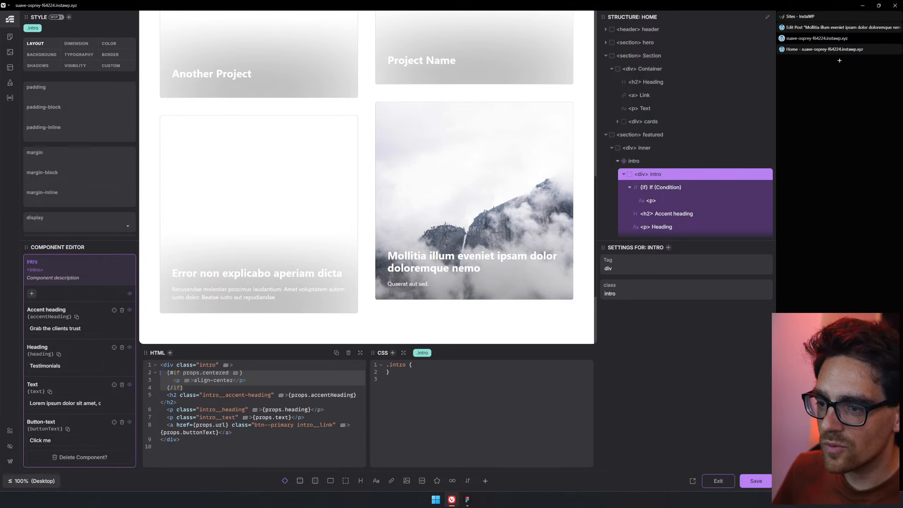
key("ctrl+x")
key("ctrl+z")
left_click(271, 433)
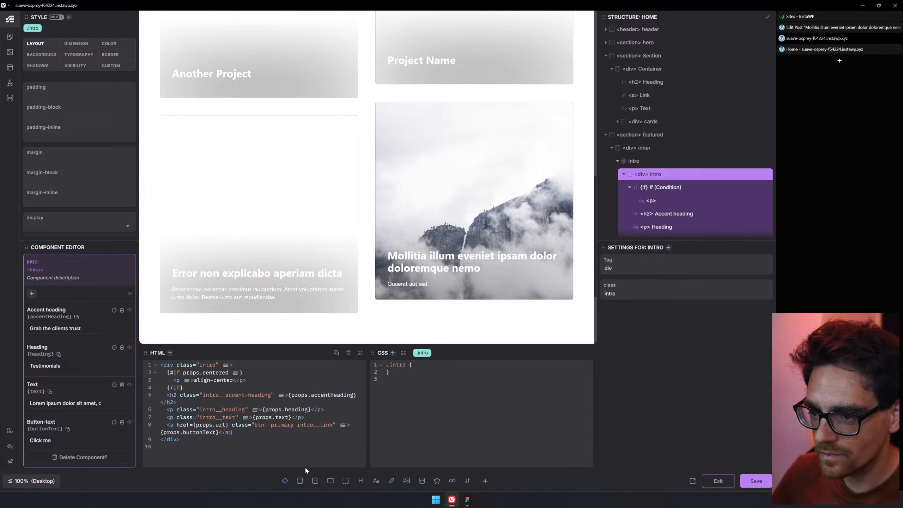
key("Return")
key("ctrl+v")
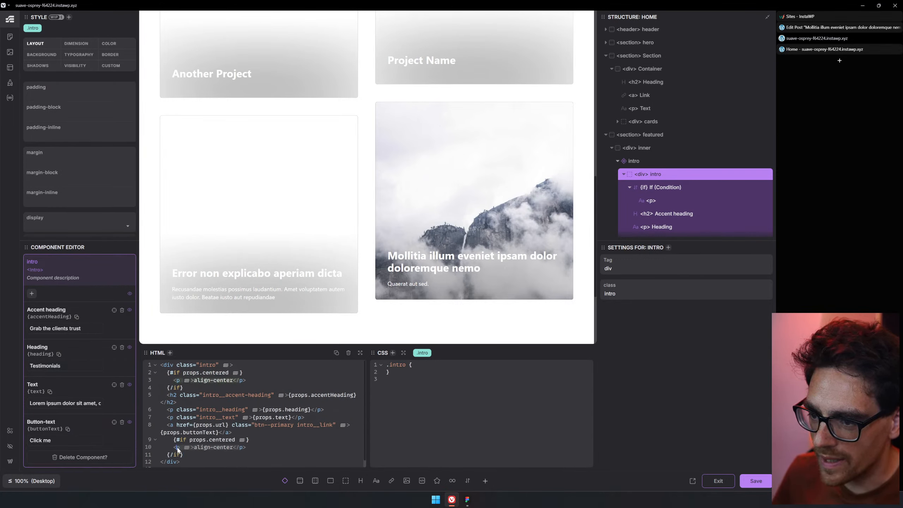
- Replace the align-center paragraph in the second if block with a single div tag
type("div")
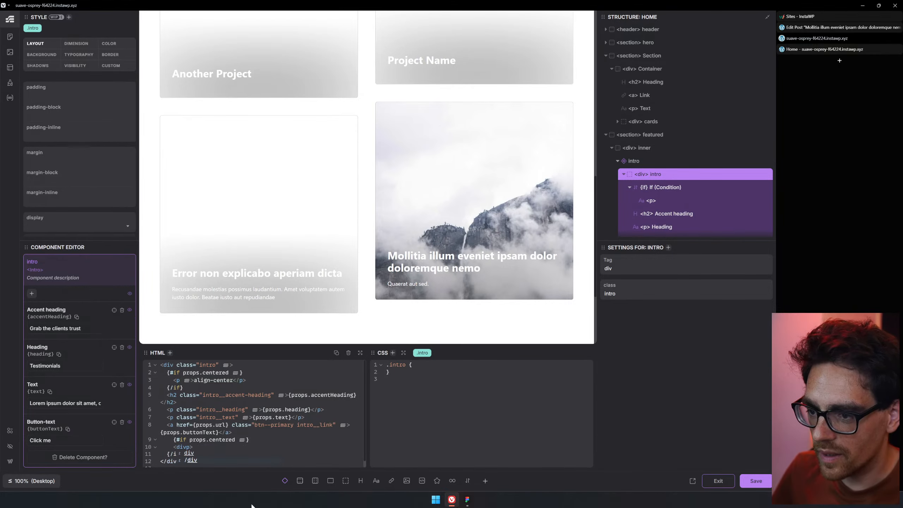
key("Home")
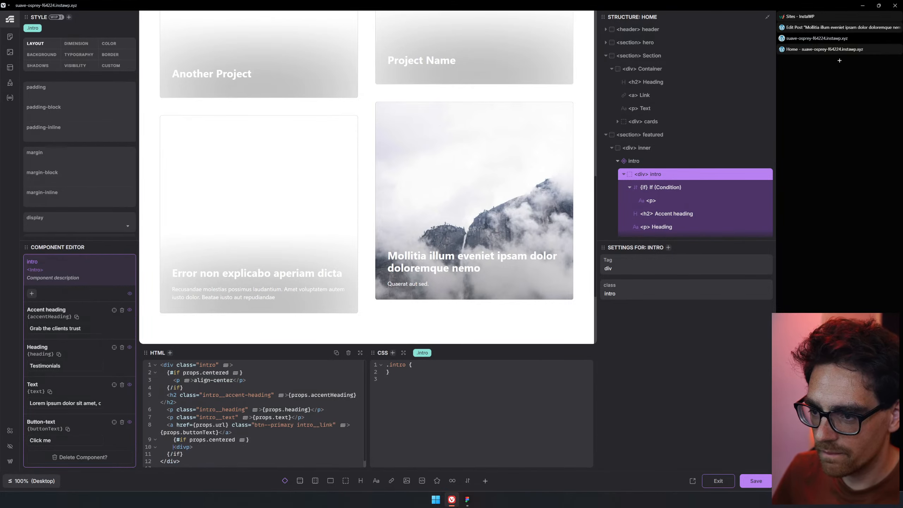
key("BackSpace")
- Change the first if block's <p> to an opening <div> tag and delete its align-center text and closing </p>
scroll(420, 221, "down", 4)
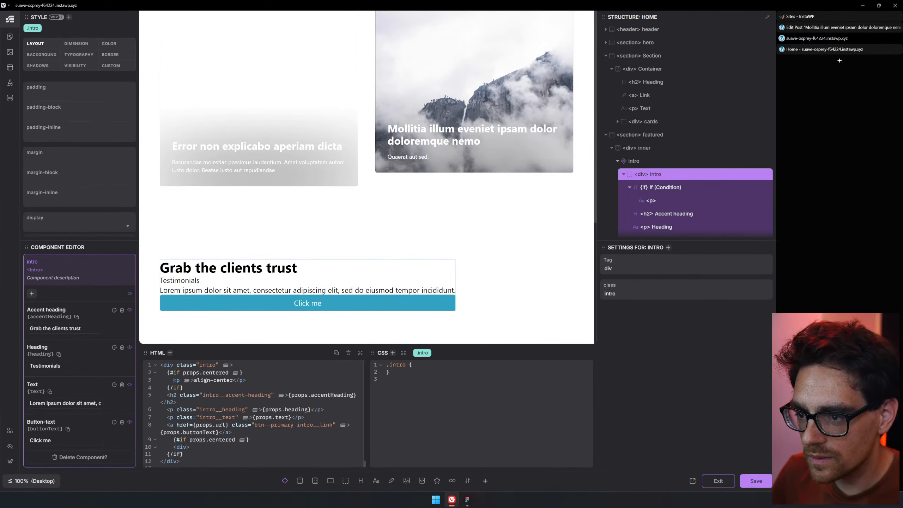
key("BackSpace")
type("div")
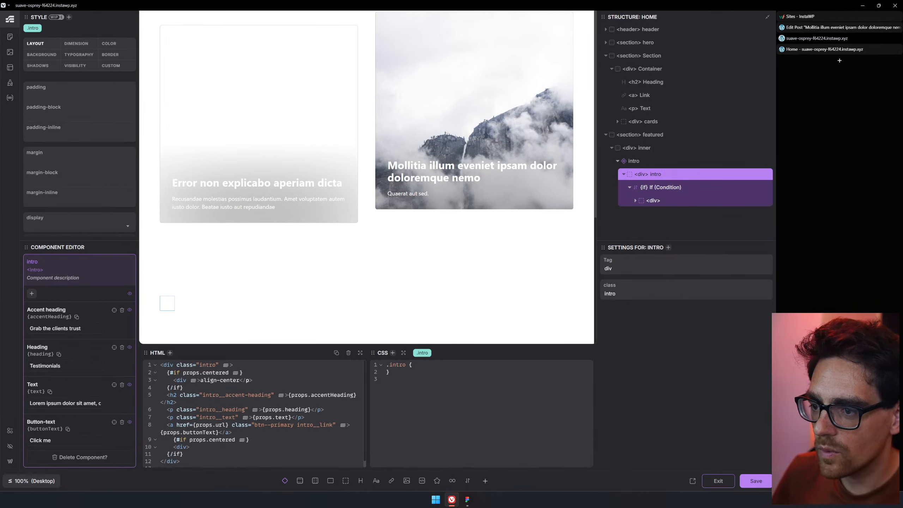
key("BackSpace")
key("BackSpace")
key("BackSpace")
key("BackSpace")
key("BackSpace")
key("BackSpace")
key("BackSpace")
key("BackSpace")
key("BackSpace")
key("BackSpace")
key("BackSpace")
key("BackSpace")
key("BackSpace")
key("BackSpace")
key("BackSpace")
key("BackSpace")
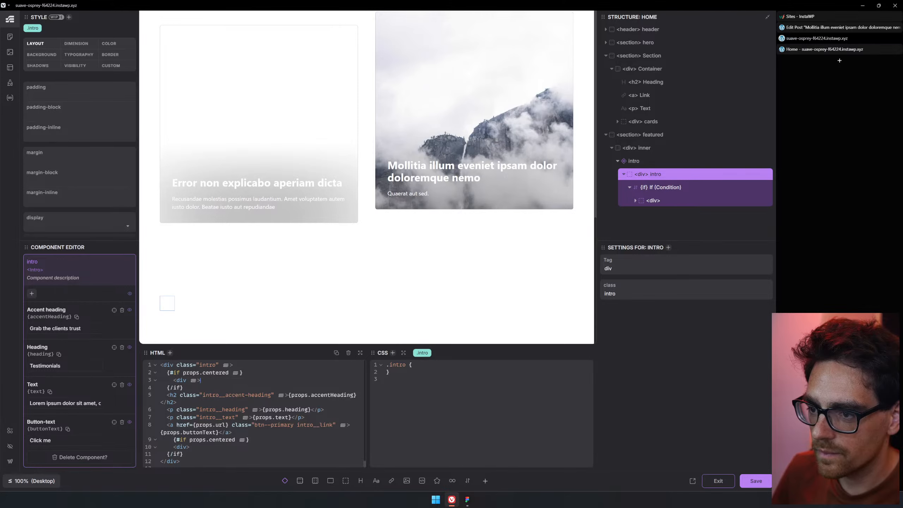
- Remove the extra indentation from the first block's div line, the second if line and its div line
key("BackSpace")
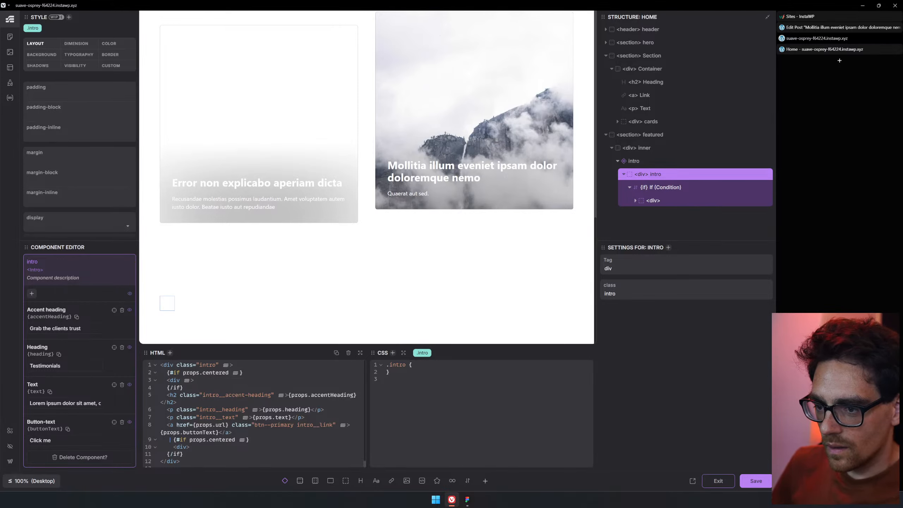
key("BackSpace")
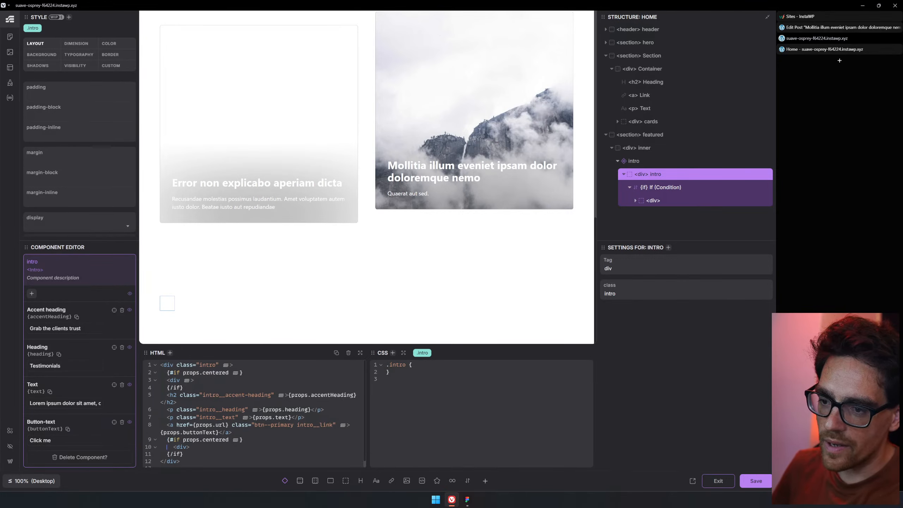
key("BackSpace")
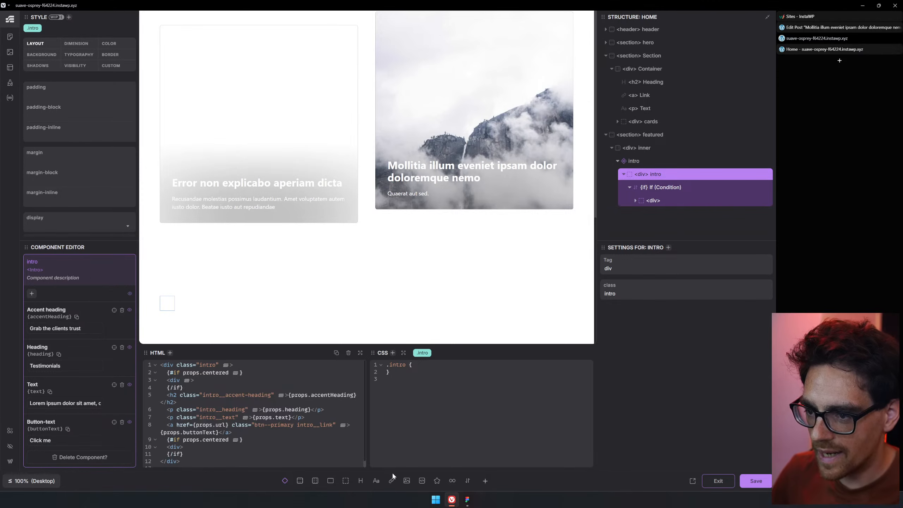
- Add class="centered" to the div in the first if block, save the component and view it on the live home page
type("class=\"")
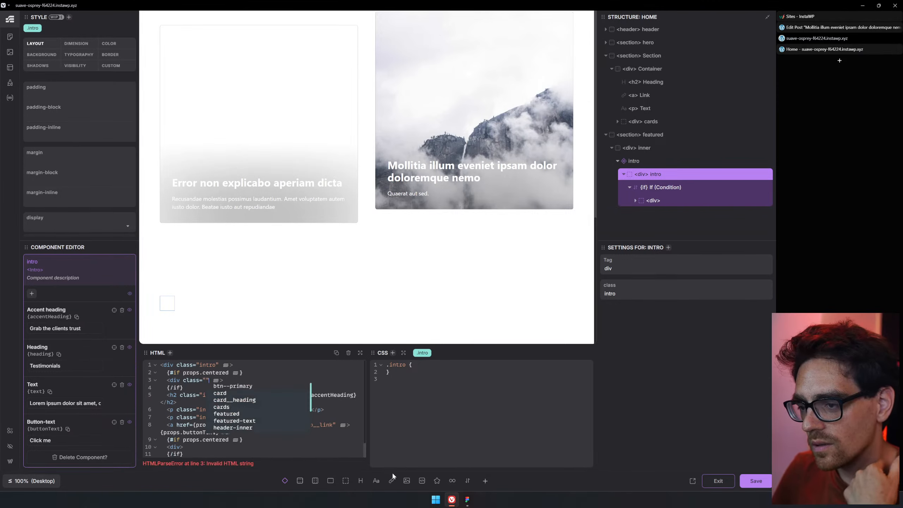
type("centered")
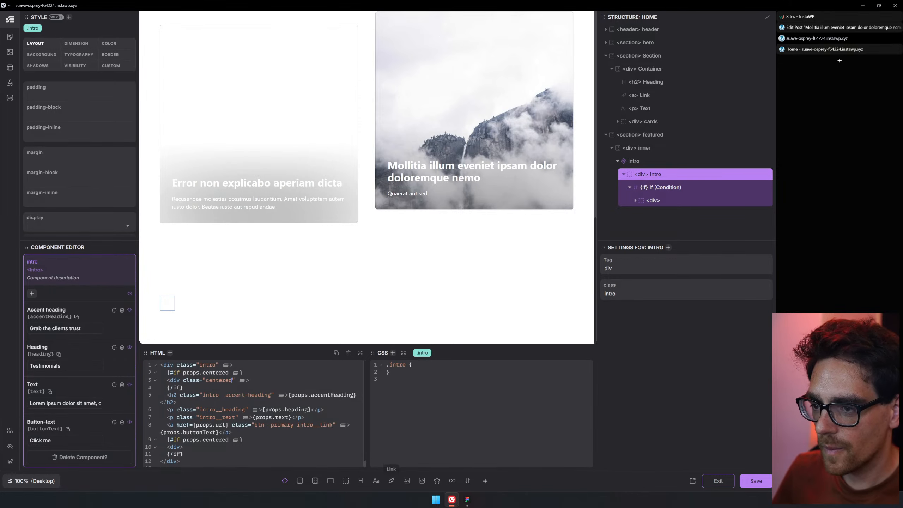
left_click(765, 485)
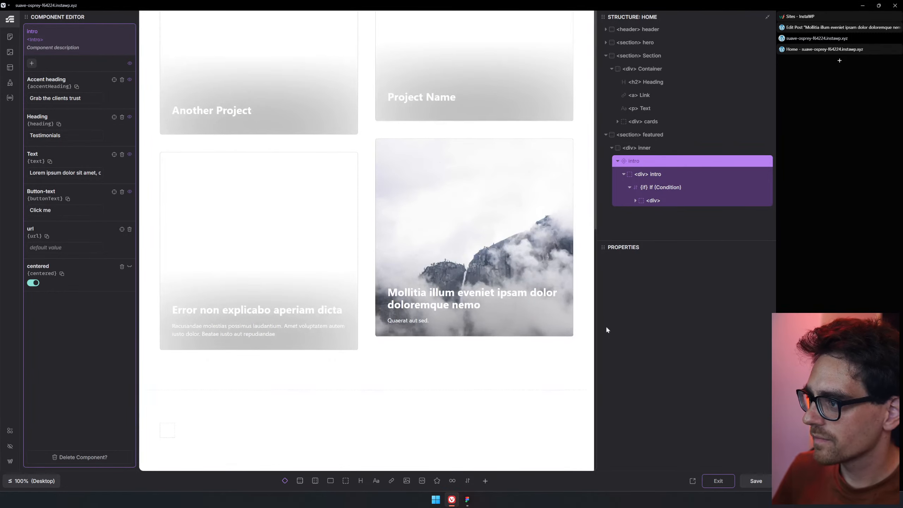
left_click(828, 49)
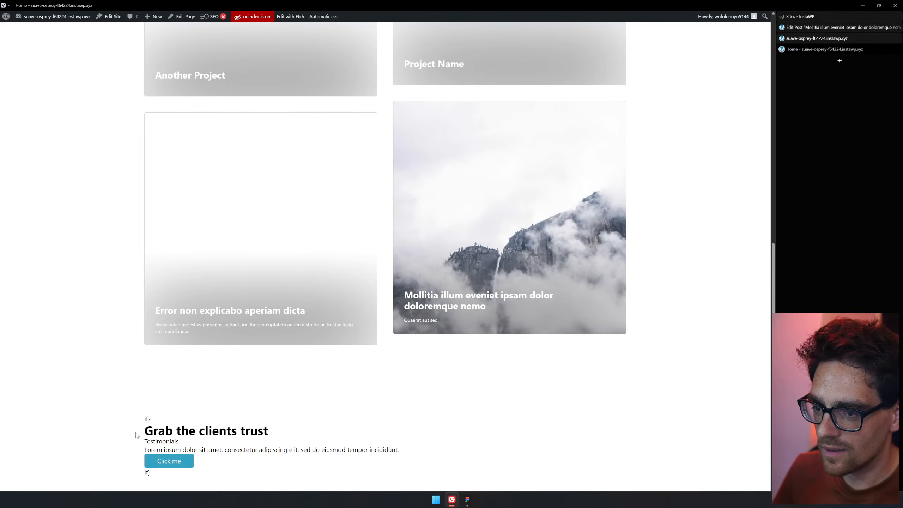
- Inspect the Testimonials intro's output on the live home page, and review the intro div's HTML in the component editor
left_click_drag(137, 433, 213, 487)
left_click(681, 309)
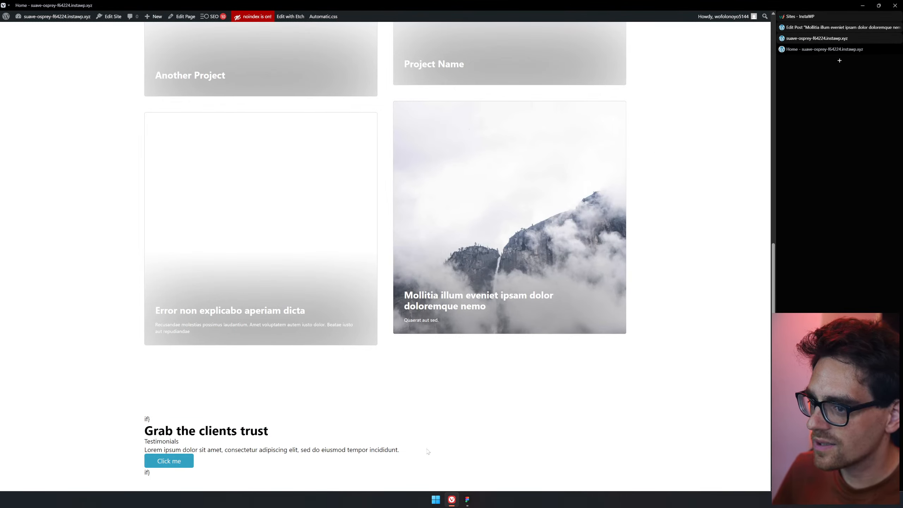
left_click(818, 39)
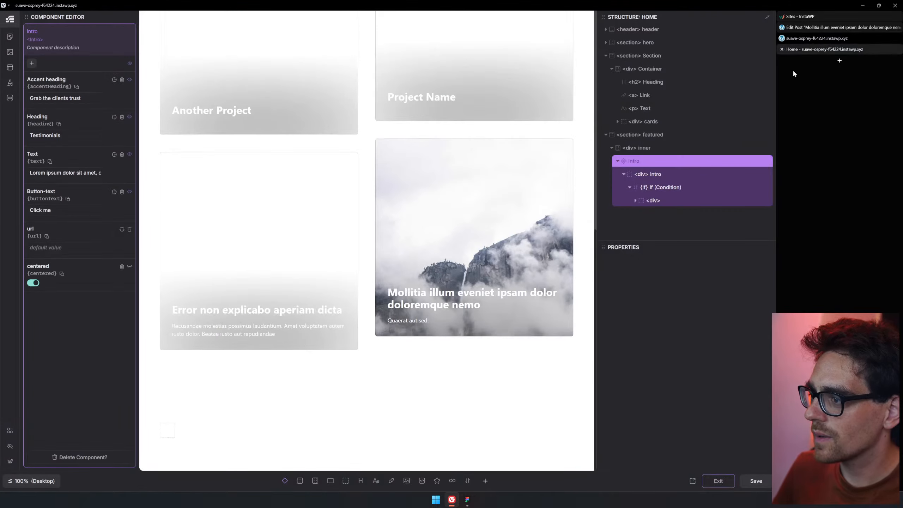
left_click(676, 174)
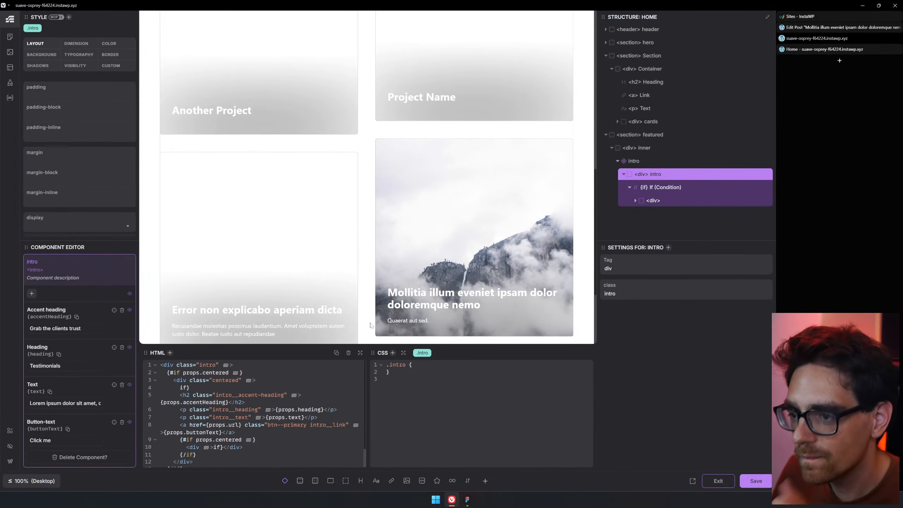
scroll(252, 415, "down", 2)
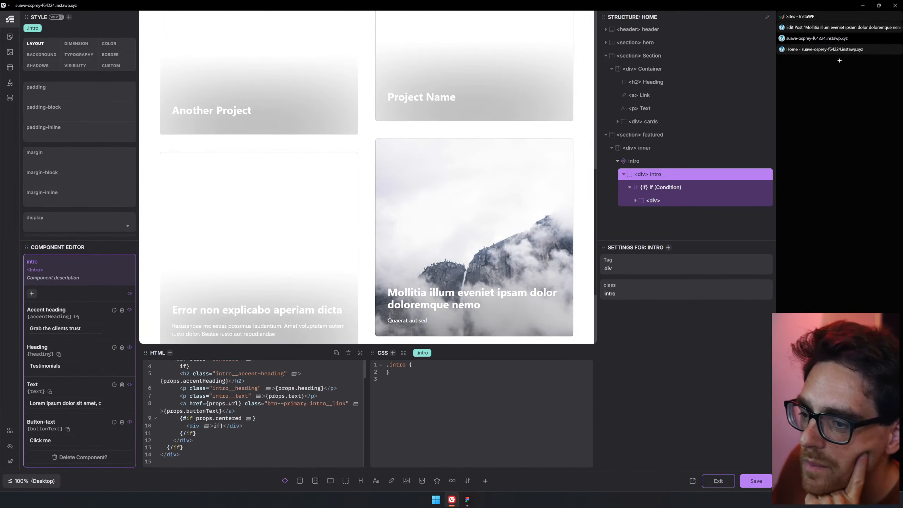
scroll(252, 415, "up", 2)
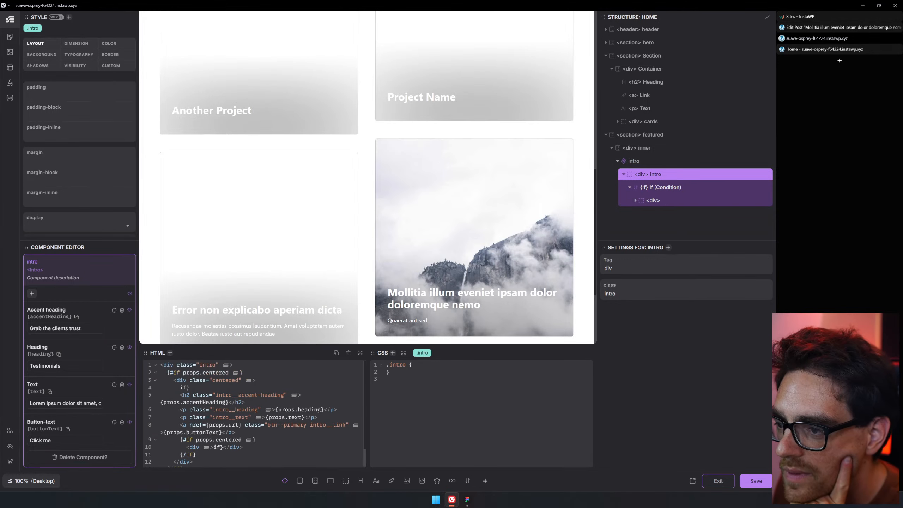
- Replace the stray if text under the opening centered div with the {/if} closing tag copied from the second block
left_click_drag(174, 381, 179, 388)
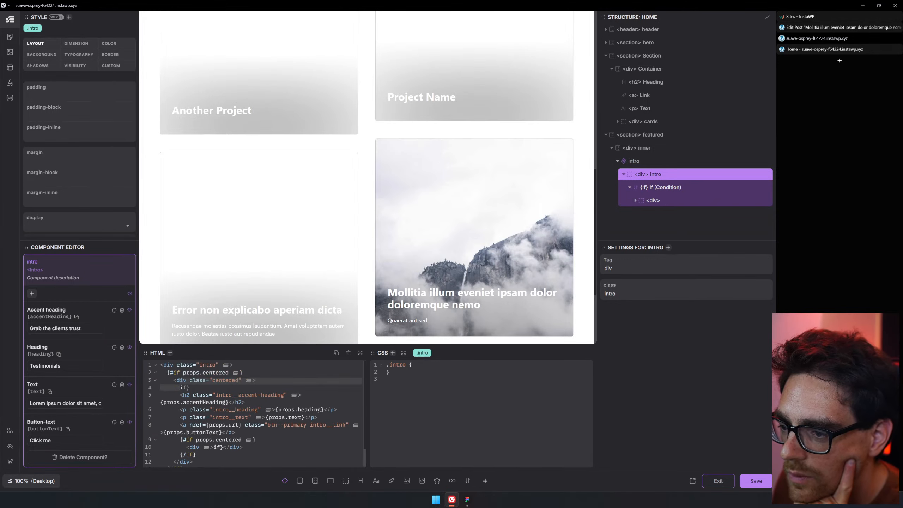
left_click(180, 455)
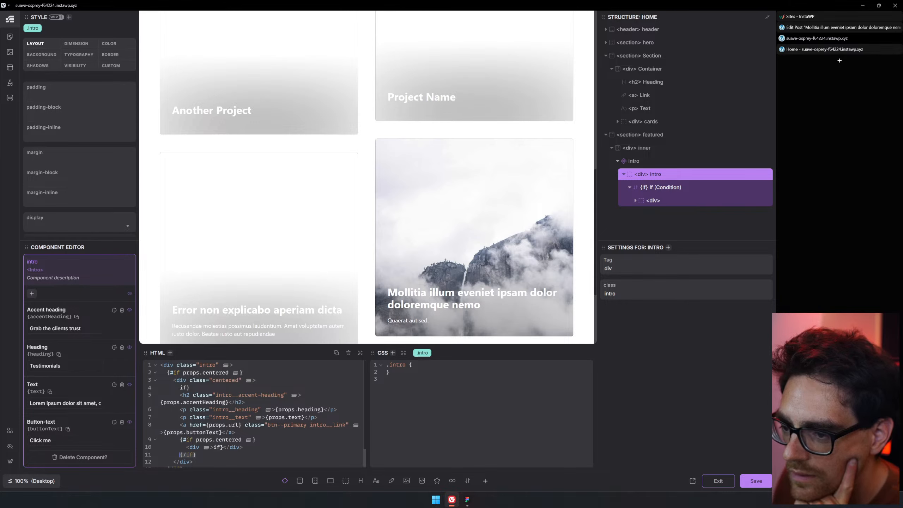
double_click(182, 389)
key("ctrl+v")
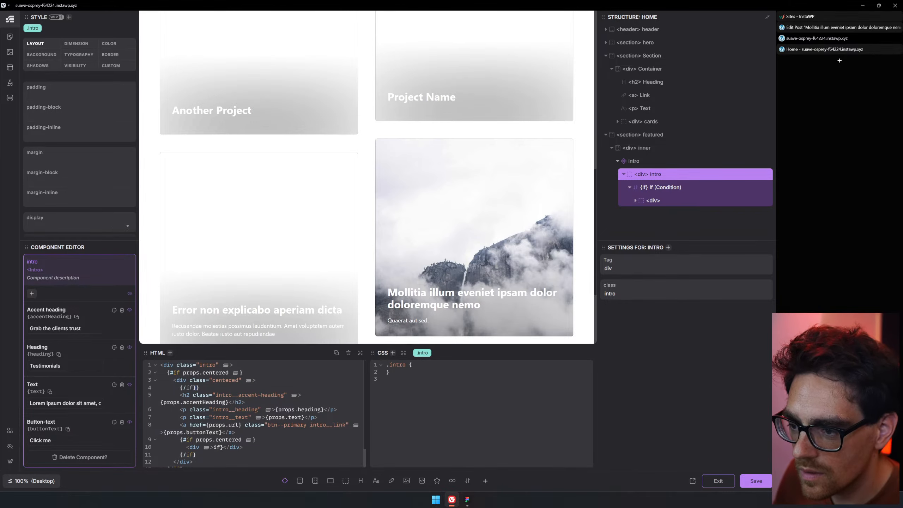
- Turn the div inside the second if block into a single closing </div> tag and save the component
left_click_drag(217, 447, 243, 447)
key("BackSpace")
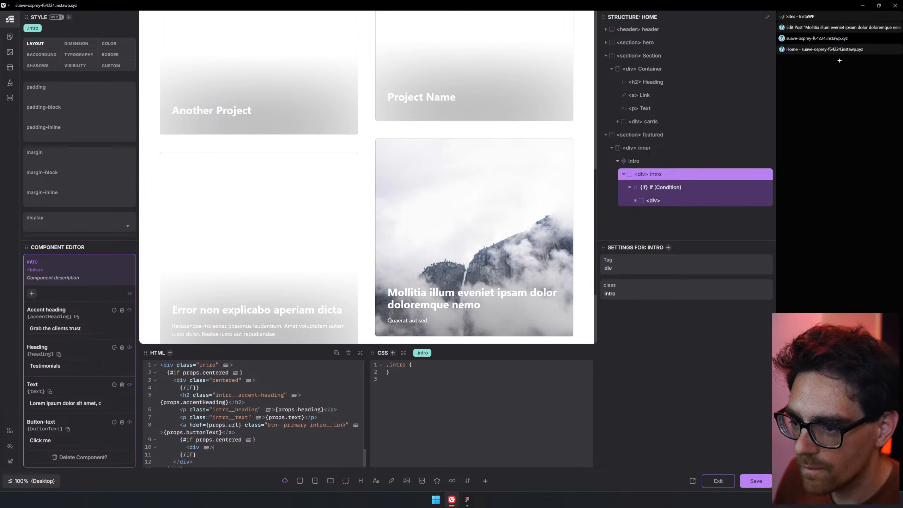
type("/")
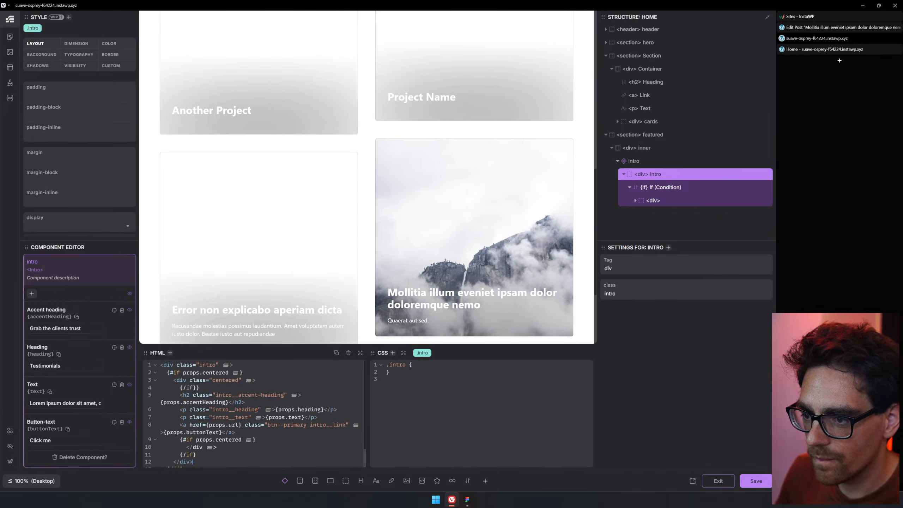
left_click(743, 481)
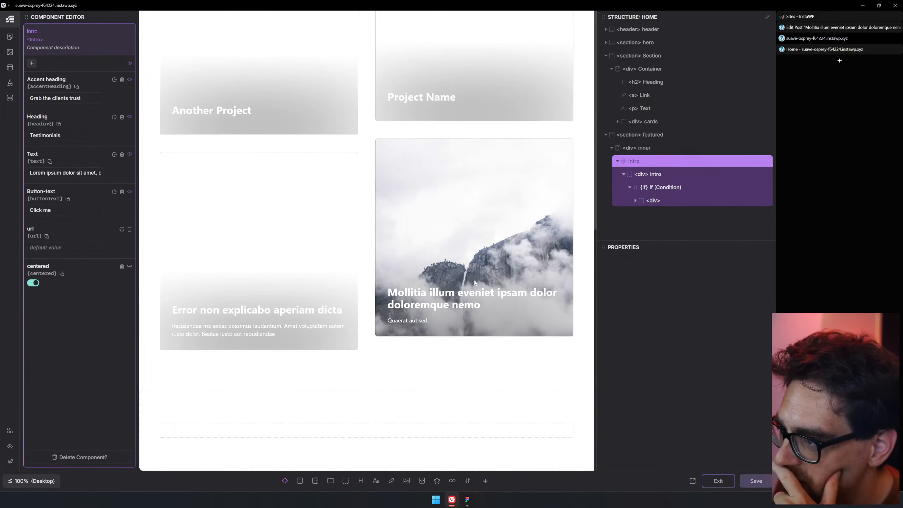
- Delete the second props.centered if block and its leftover empty line from the intro div's HTML
left_click(689, 187)
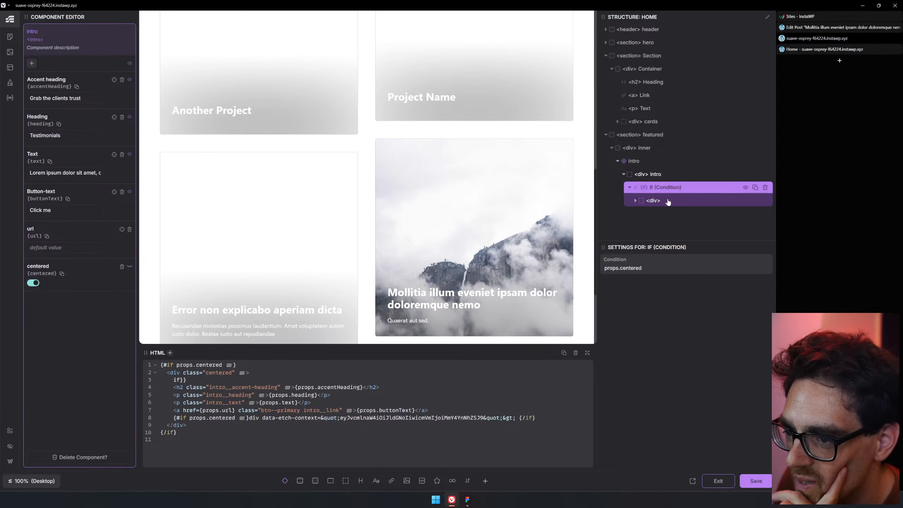
left_click(648, 175)
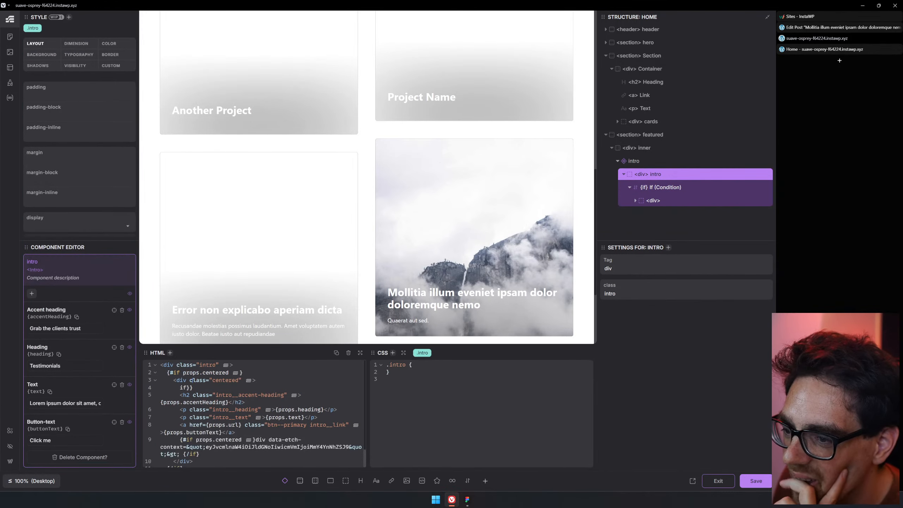
scroll(191, 380, "down", 1)
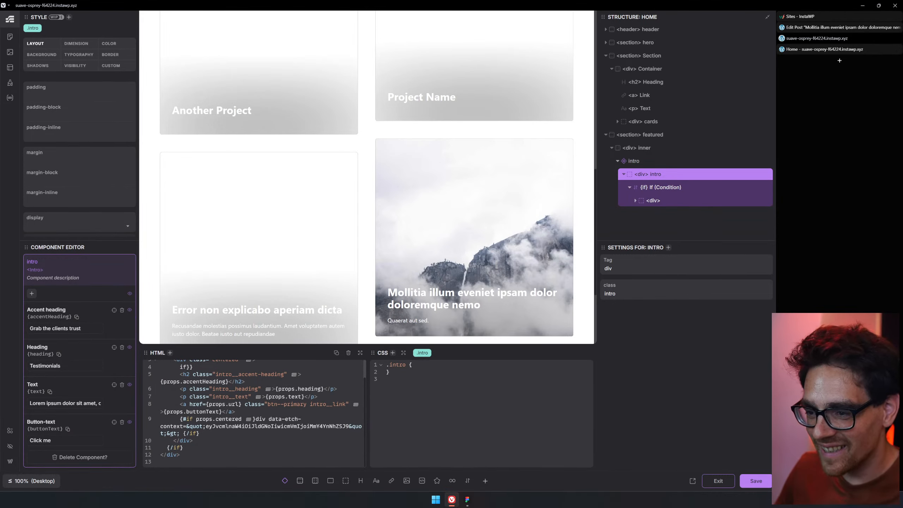
left_click_drag(200, 433, 158, 420)
key("BackSpace")
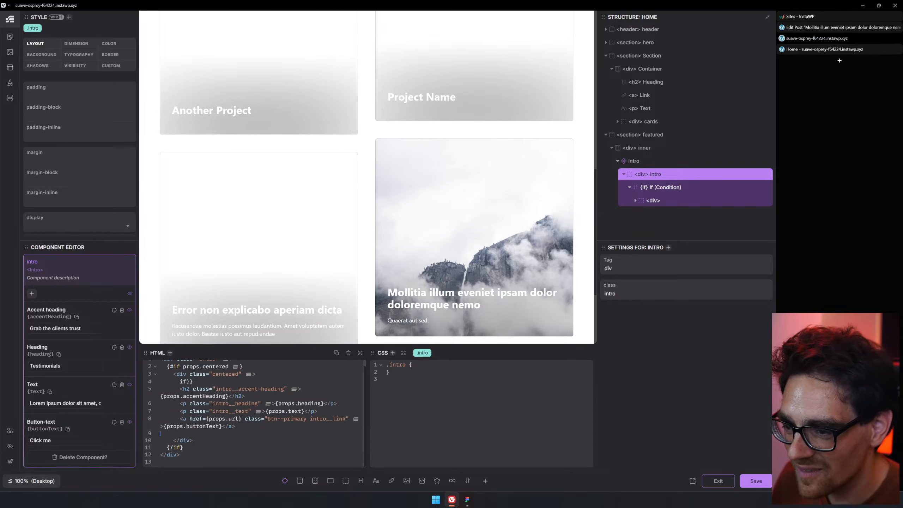
key("BackSpace")
key("shift+Up")
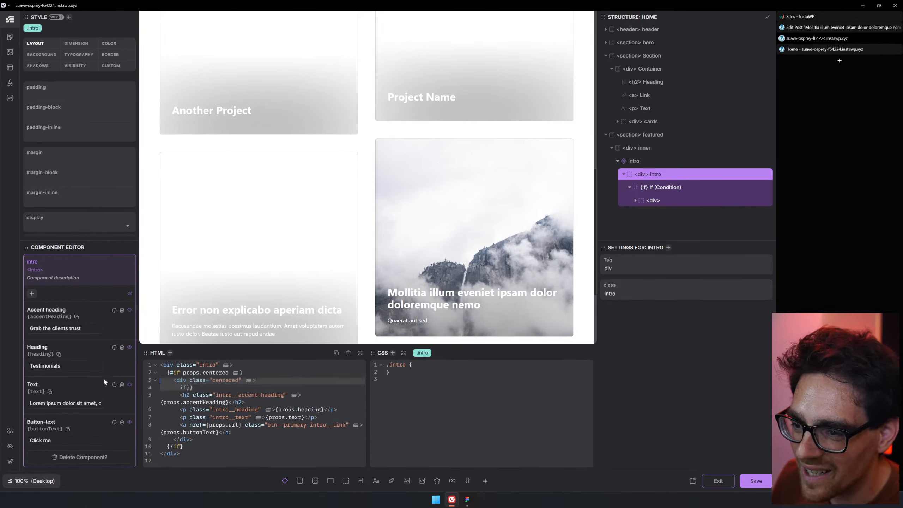
key("shift+Up")
key("shift+Up")
key("shift+Home")
key("BackSpace")
key("ctrl+z")
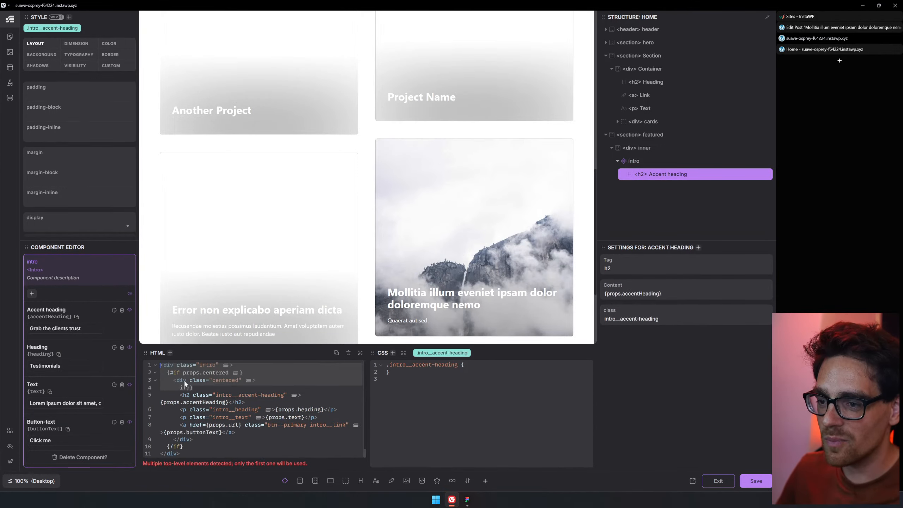
- Delete the opening props.centered if line, the opening centered div and the stray if text, keeping the outer intro div tag
left_click(213, 385)
key("shift+Up")
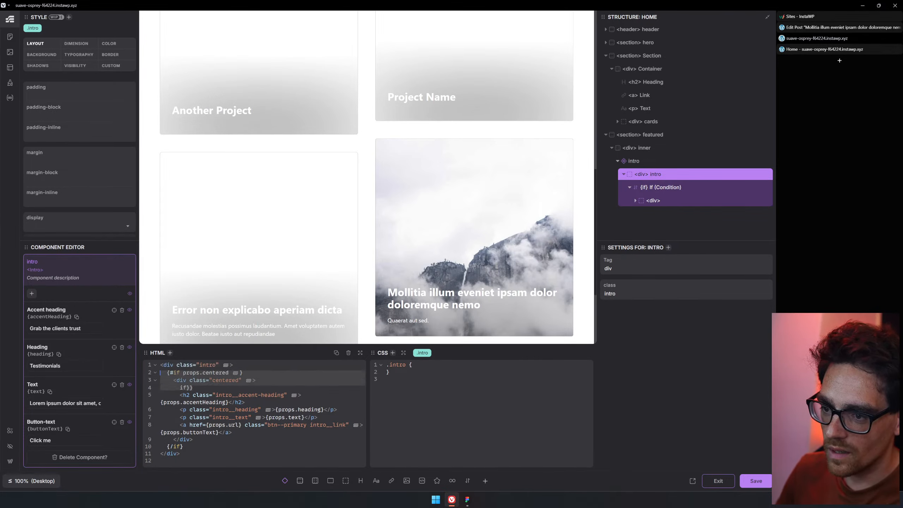
key("shift+Up")
key("shift+Up")
key("shift+End")
key("BackSpace")
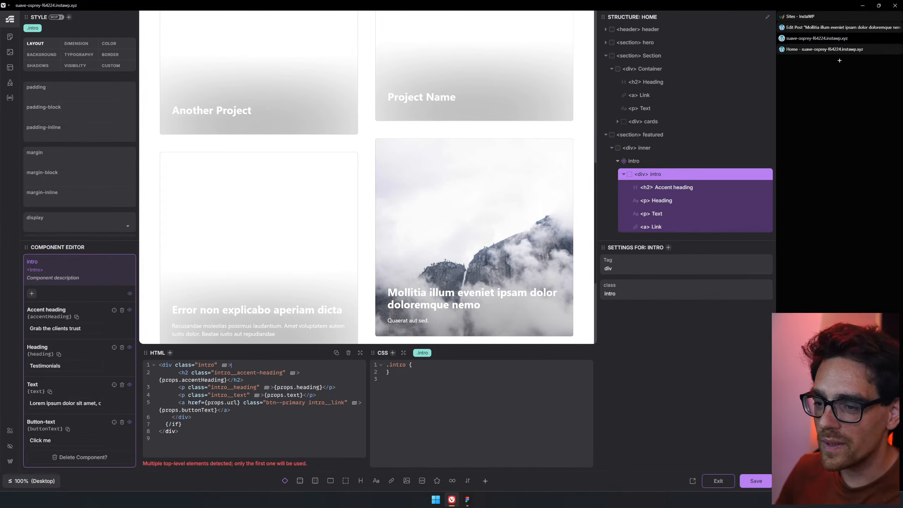
- Remove the leftover {/if} line and the extra closing </div> from the end of the intro component's HTML
left_click_drag(182, 424, 135, 422)
key("BackSpace")
key("BackSpace")
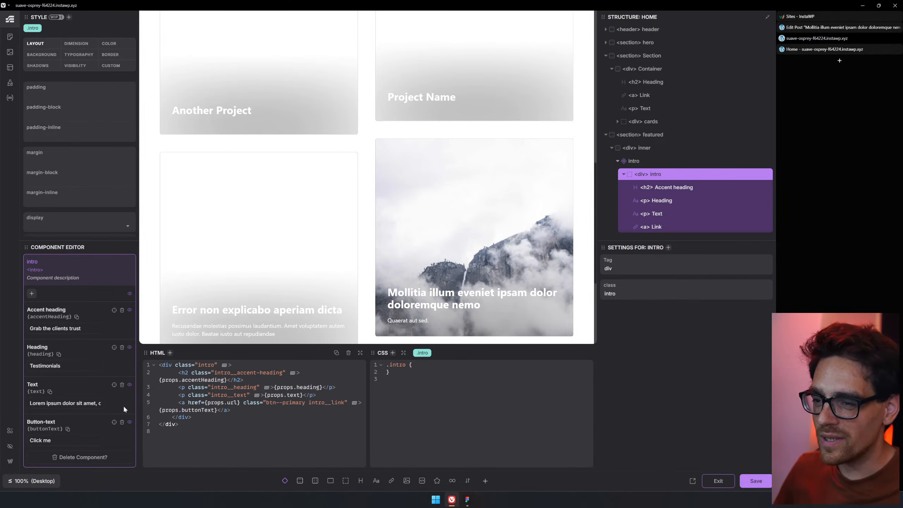
scroll(371, 281, "down", 5)
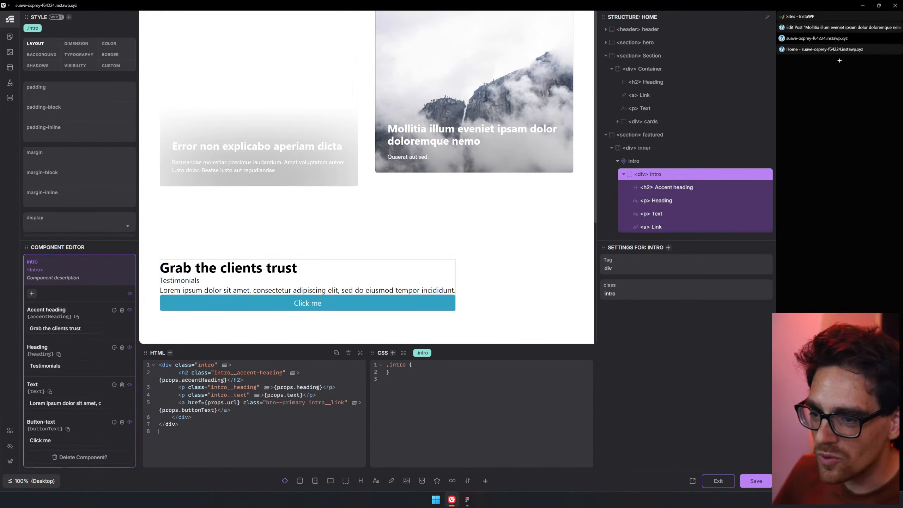
left_click_drag(179, 424, 150, 423)
key("BackSpace")
key("BackSpace")
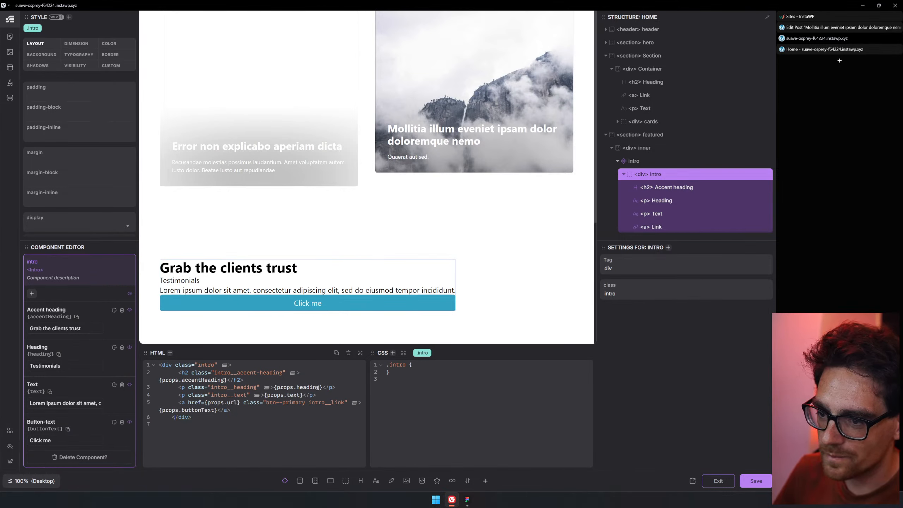
- Outdent the closing </div> and the four nested elements in the intro component's HTML, and save the changes
key("BackSpace")
key("BackSpace")
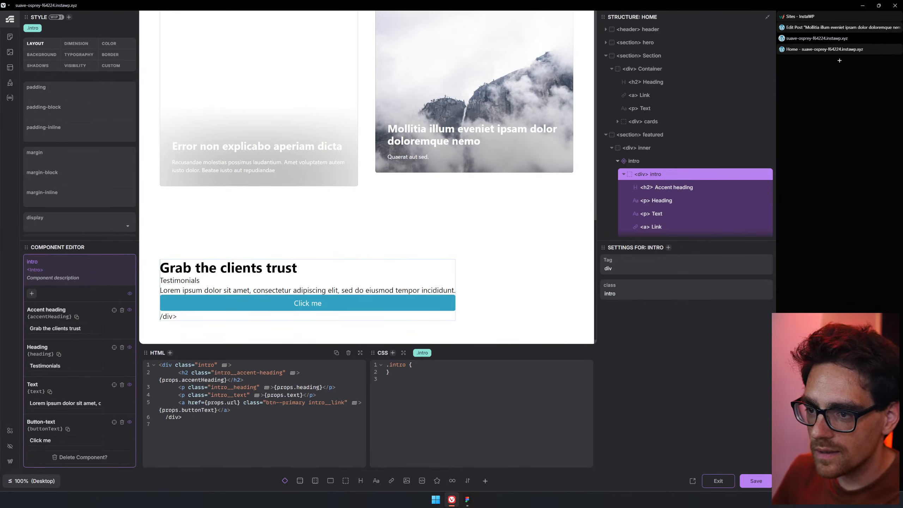
key("BackSpace")
type("<")
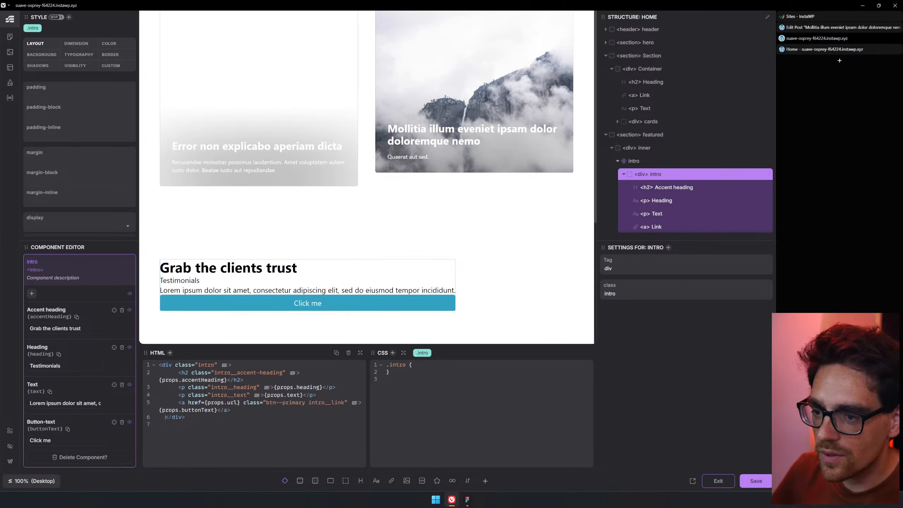
left_click_drag(235, 410, 153, 376)
key("shift+Tab")
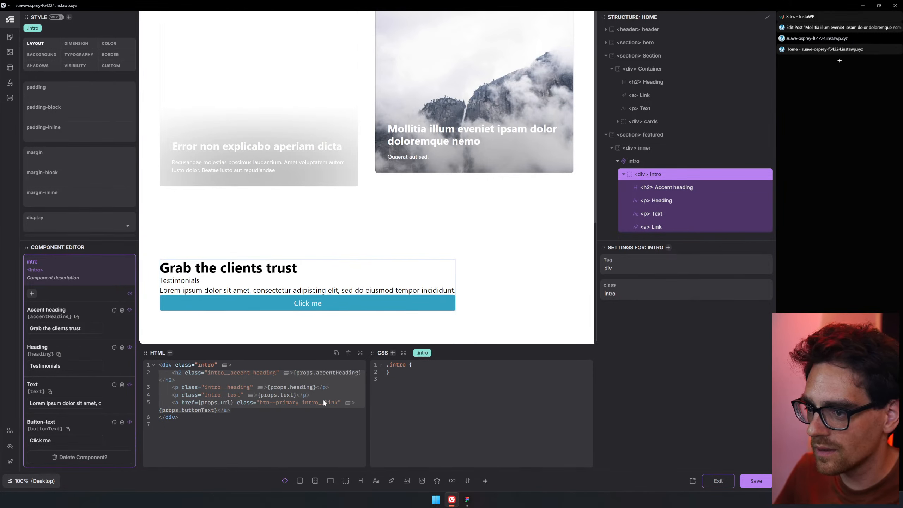
left_click(752, 478)
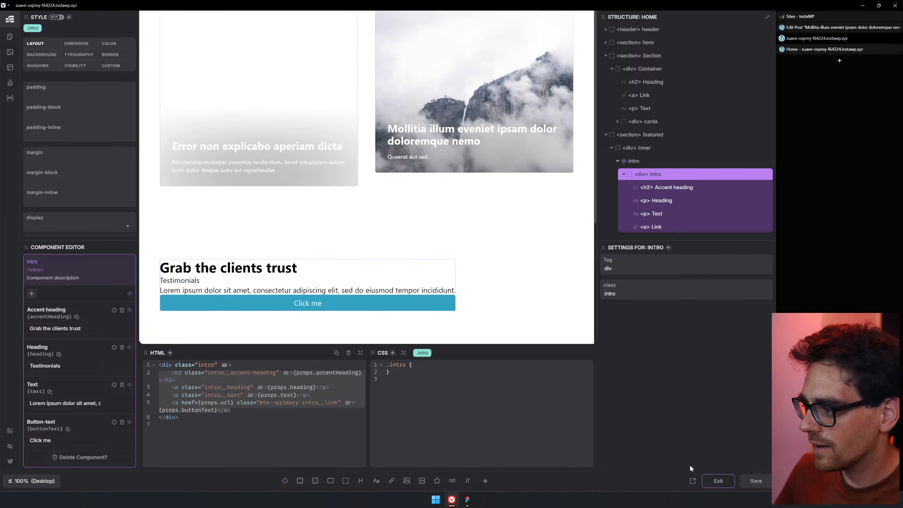
- Switch to Figma to examine the testimonials intro in the Black and white design, and return to the page builder
left_click(413, 146)
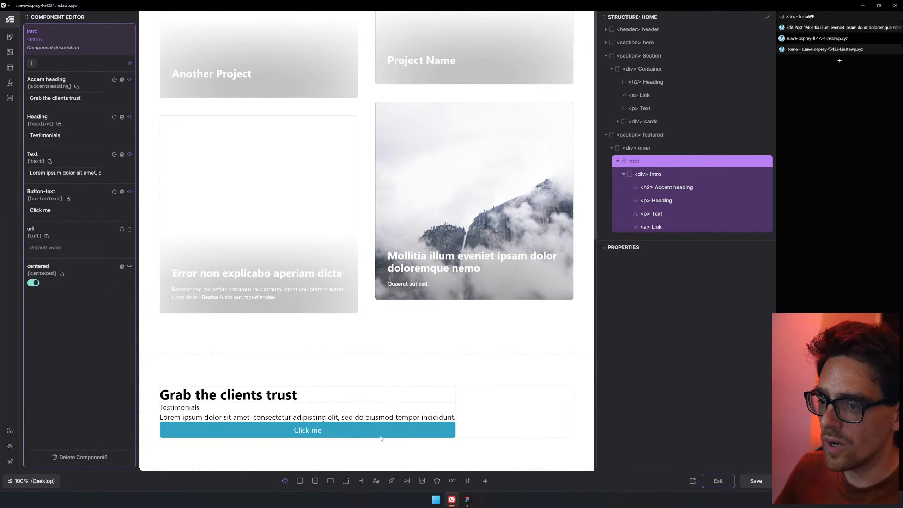
left_click(468, 499)
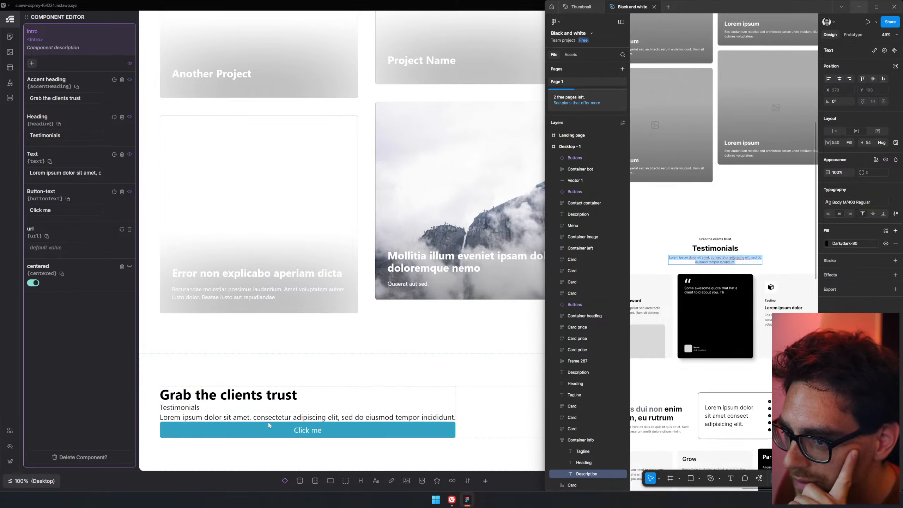
middle_click(532, 368)
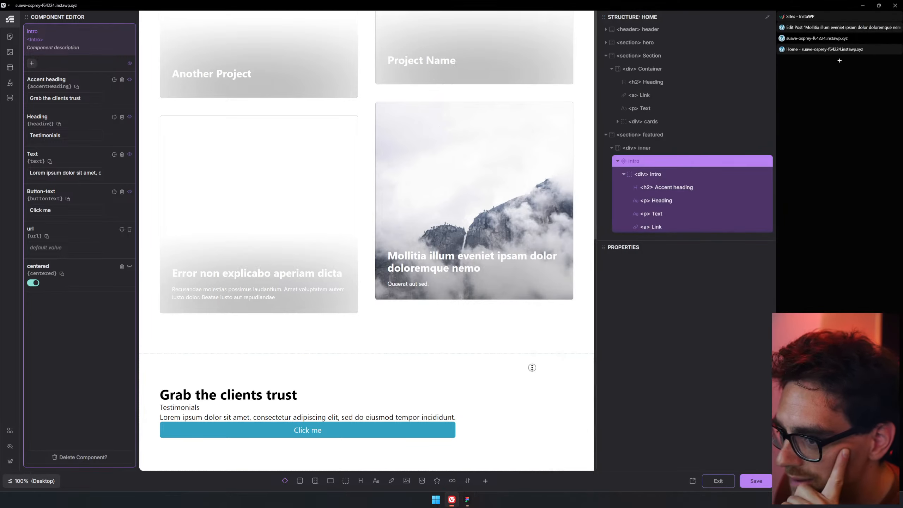
middle_click(532, 367)
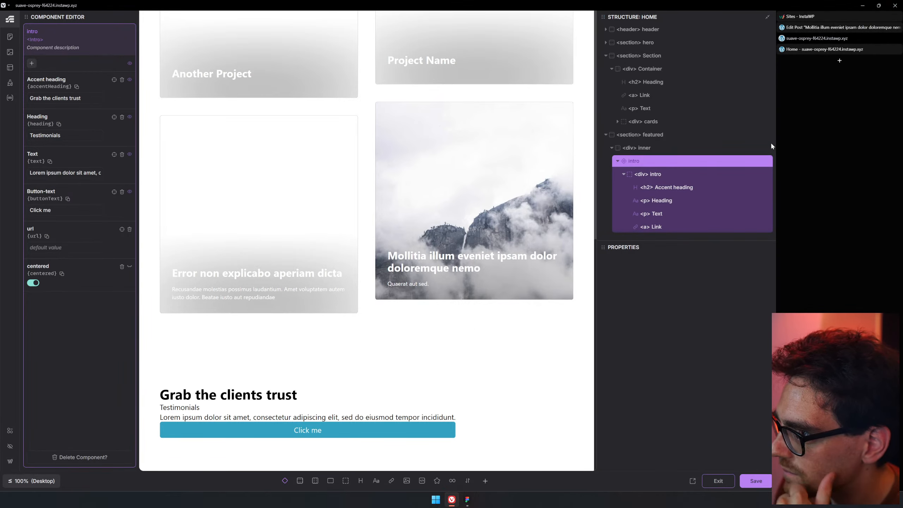
- Narrow the browser's tab sidebar to give the page builder more width
left_click_drag(774, 146, 860, 149)
scroll(365, 352, "down", 2)
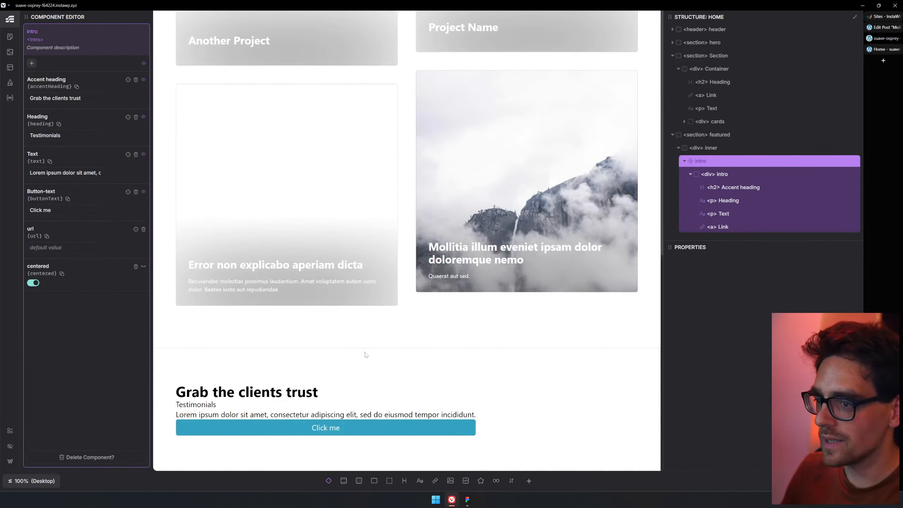
- Add text-align: center; to the .intro CSS rule on the intro component's wrapper div
left_click(310, 393)
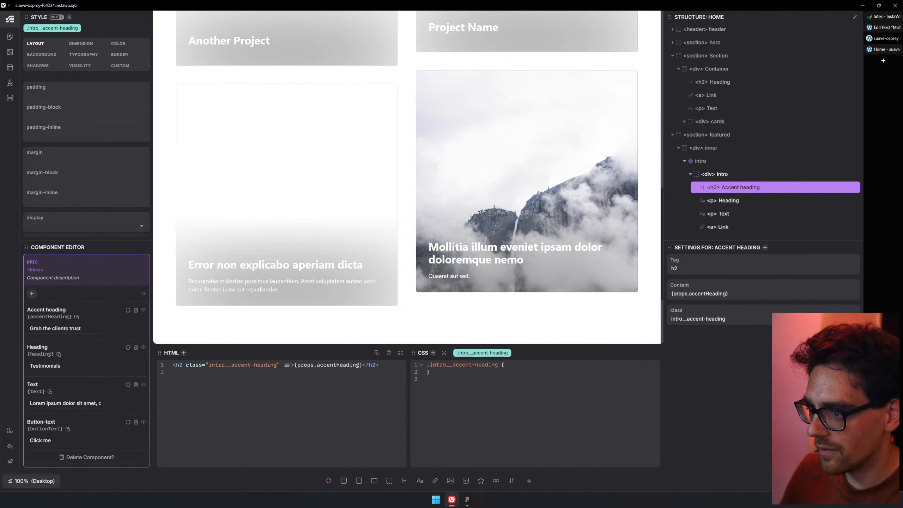
scroll(405, 177, "down", 4)
left_click(715, 174)
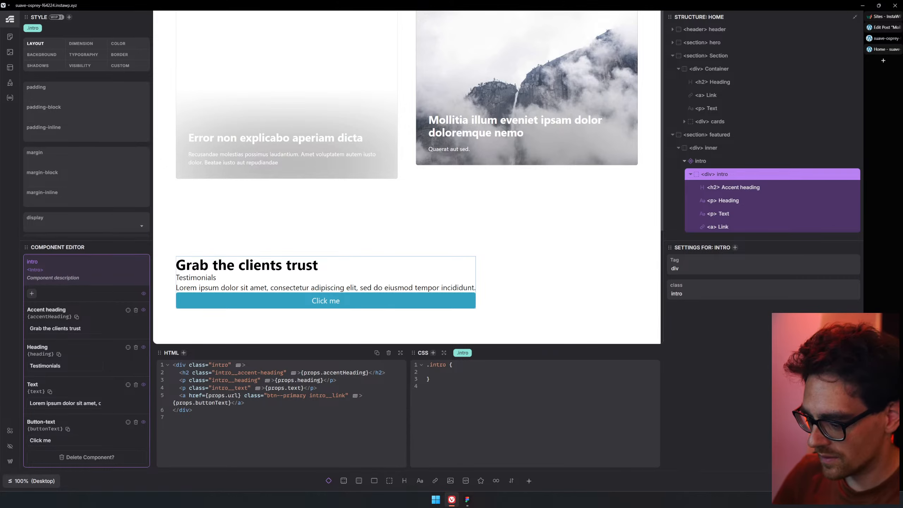
type("text-")
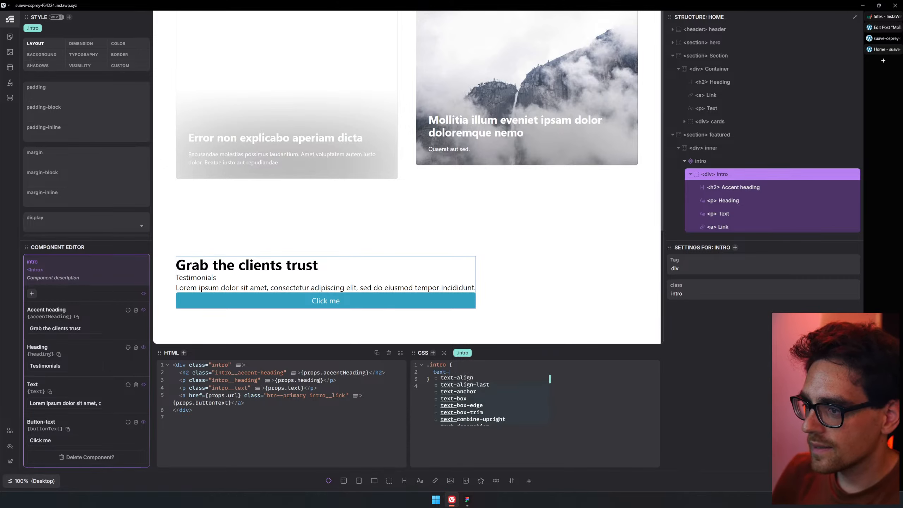
type("align: center")
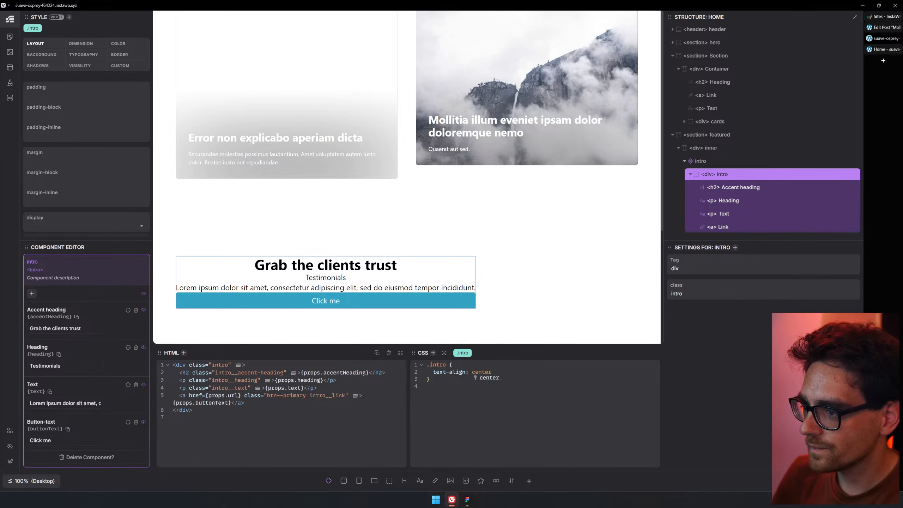
type(";")
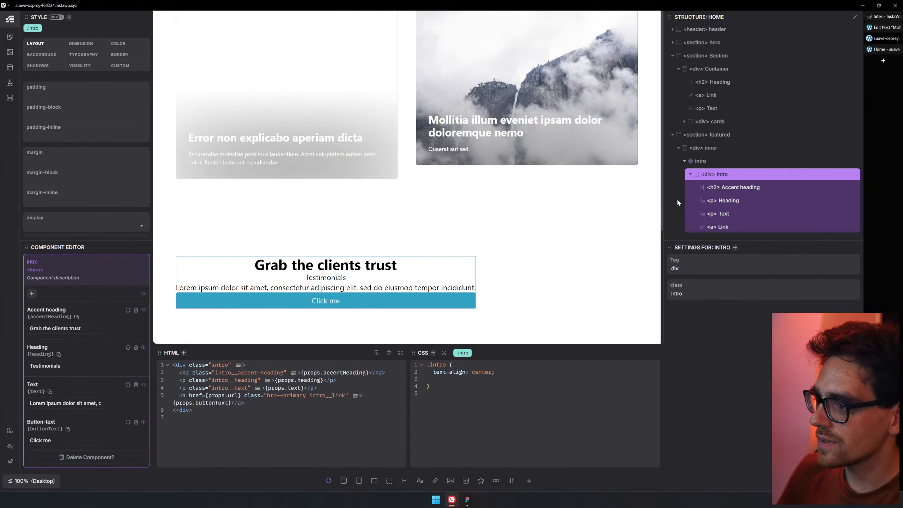
- Select the intro component's root and leave component editing to return to the Home page structure
scroll(735, 174, "down", 1)
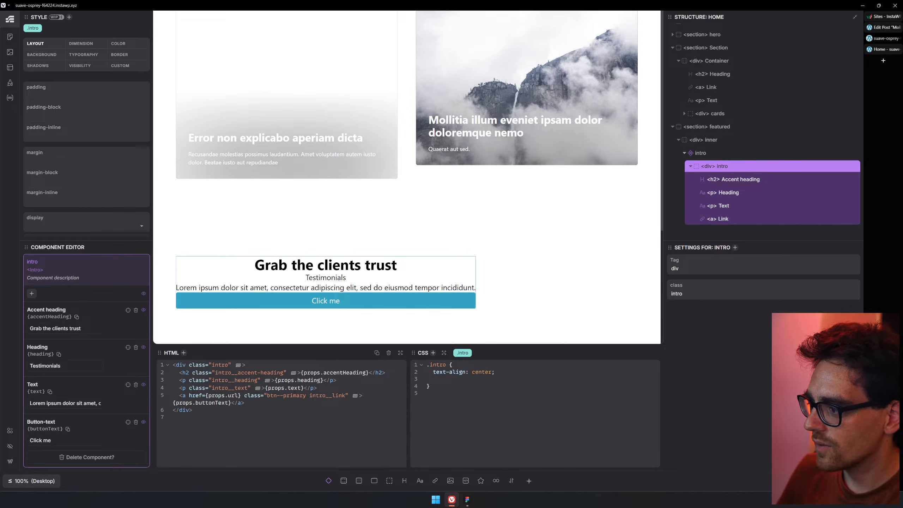
left_click(700, 153)
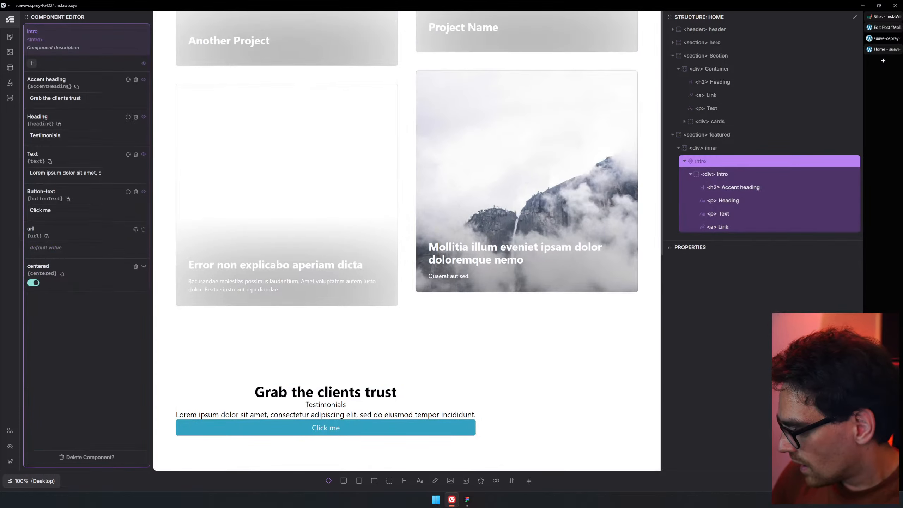
key("Escape")
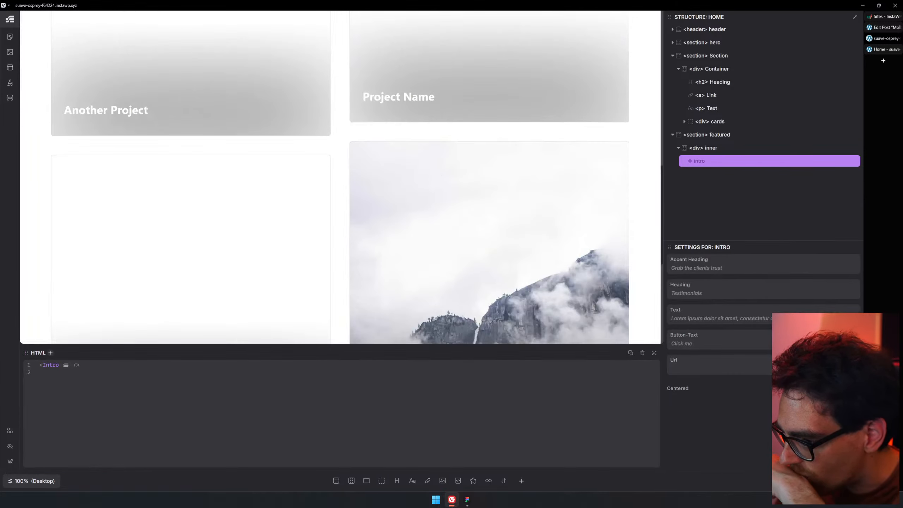
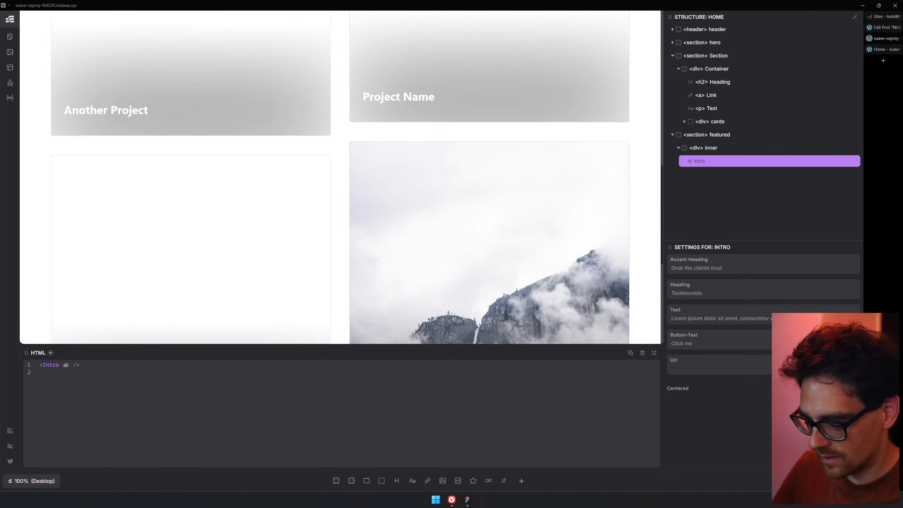
- Select the inner container div that holds the intro component in the featured section
left_click(426, 226)
scroll(426, 226, "down", 5)
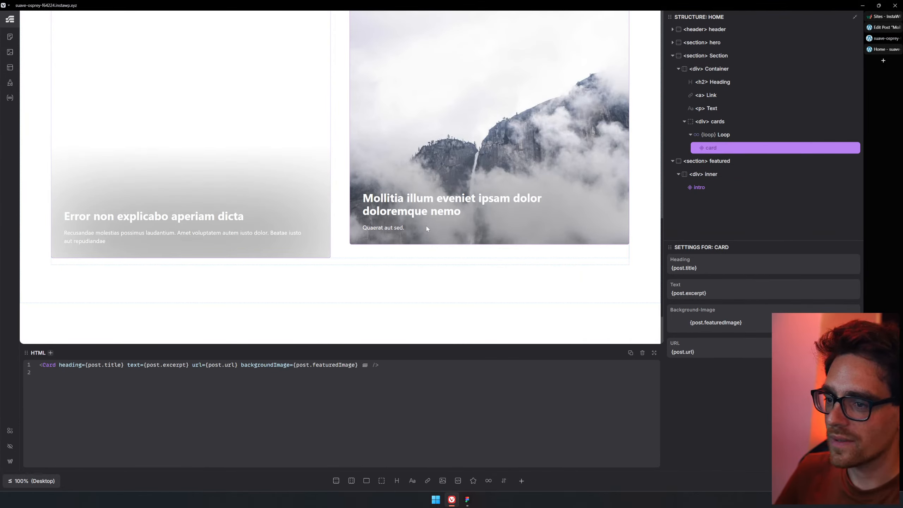
scroll(427, 228, "down", 3)
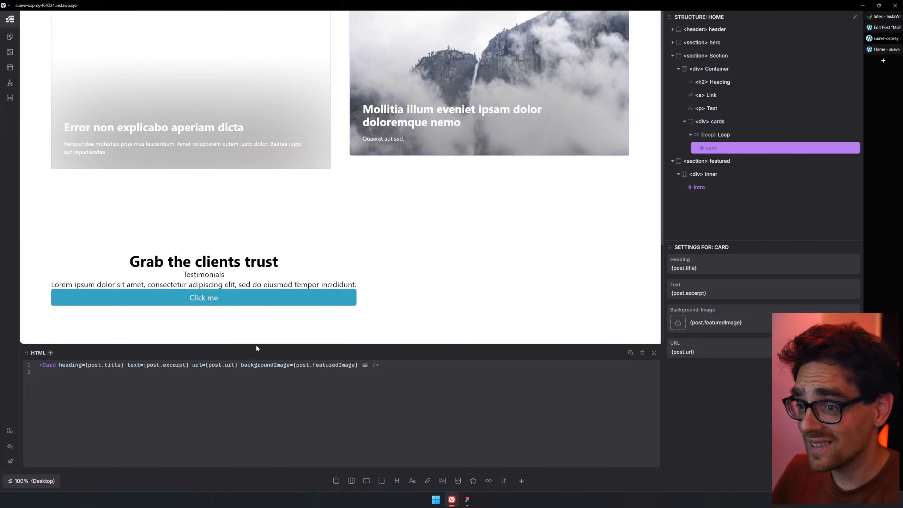
left_click(398, 277)
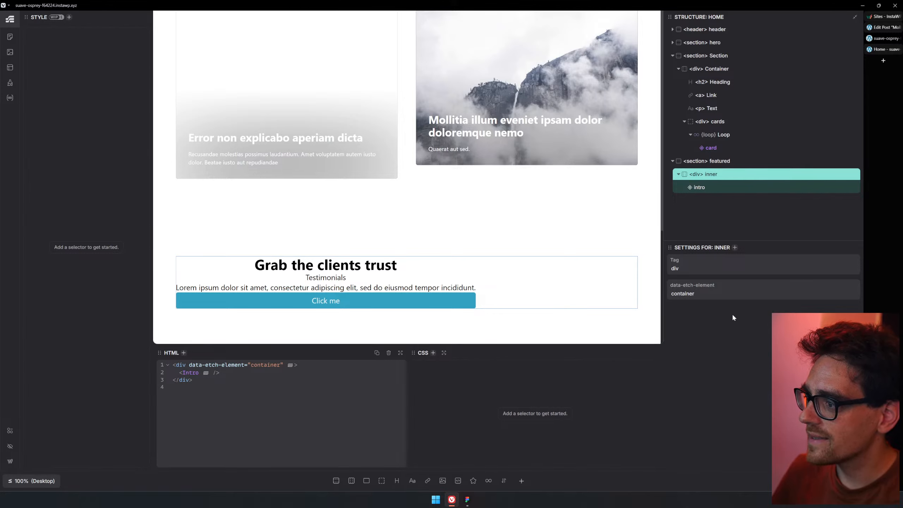
double_click(710, 174)
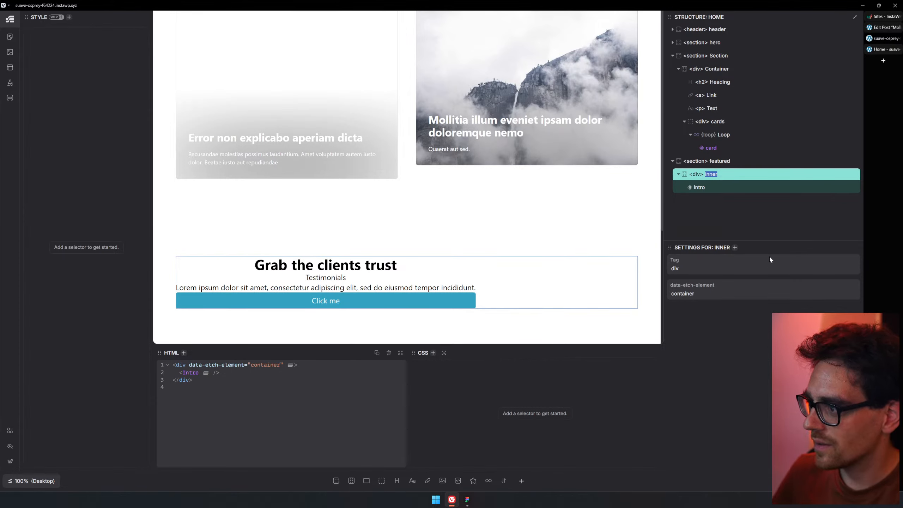
key("Escape")
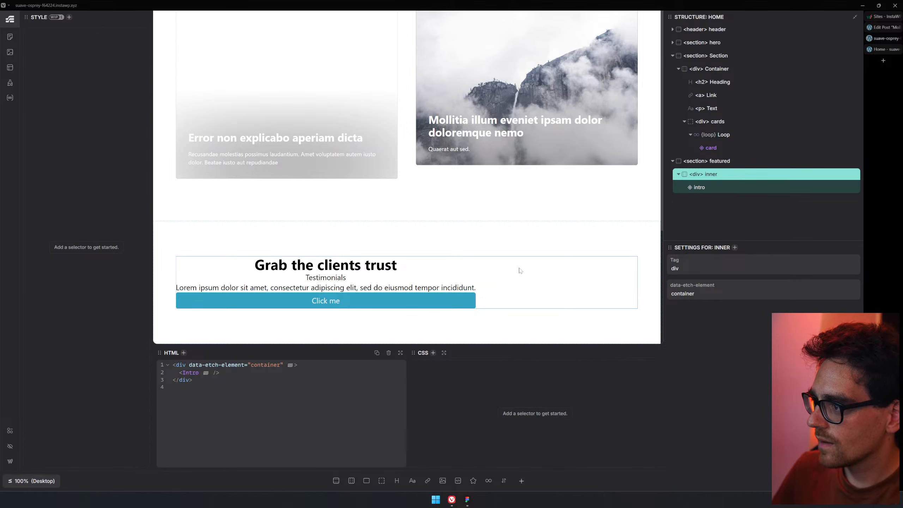
- Add the class testimonials-inner to the featured section's inner container div
left_click(742, 178)
key("ctrl+period")
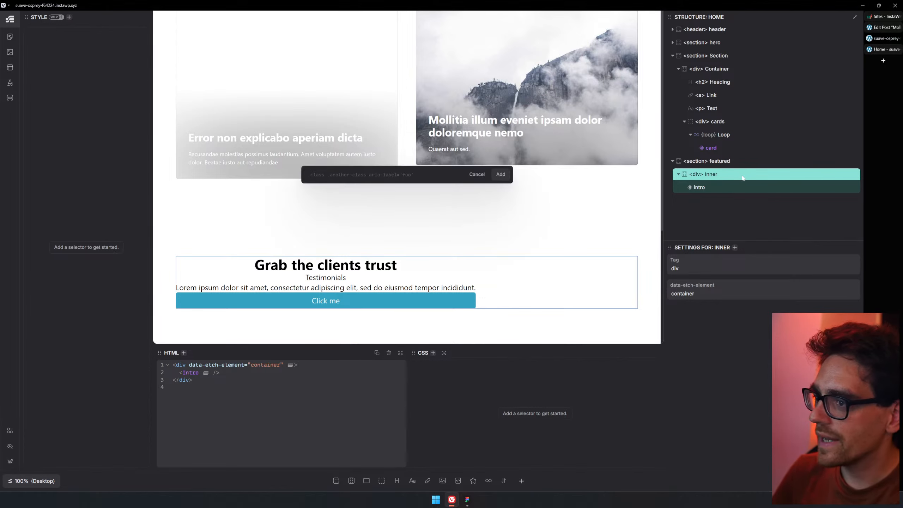
type(".")
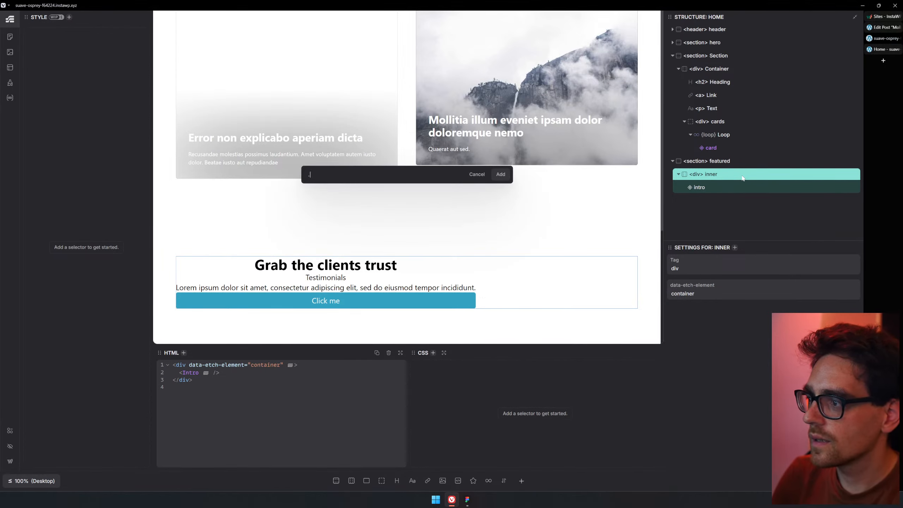
type("test")
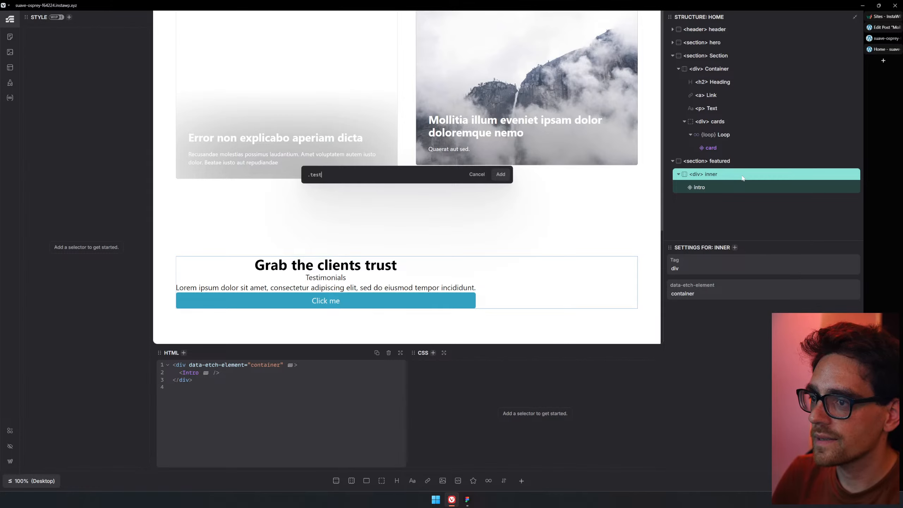
type("imonials_")
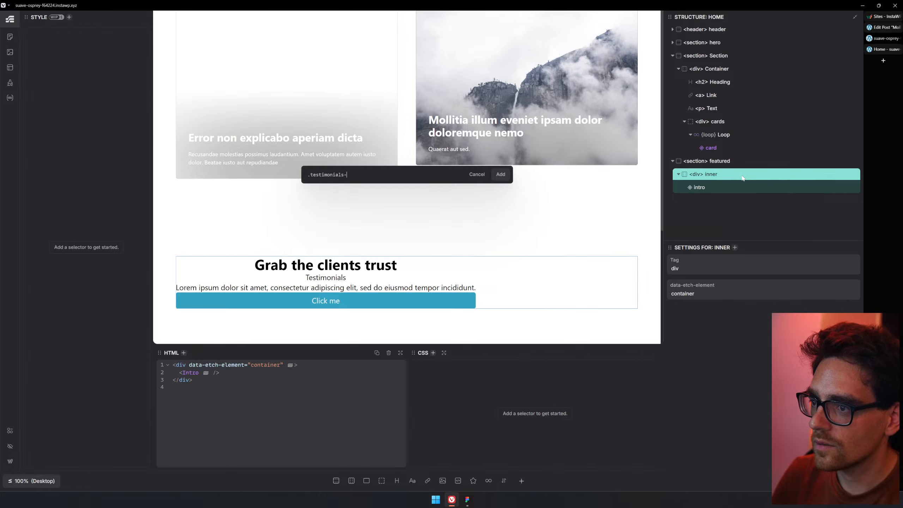
type("inner")
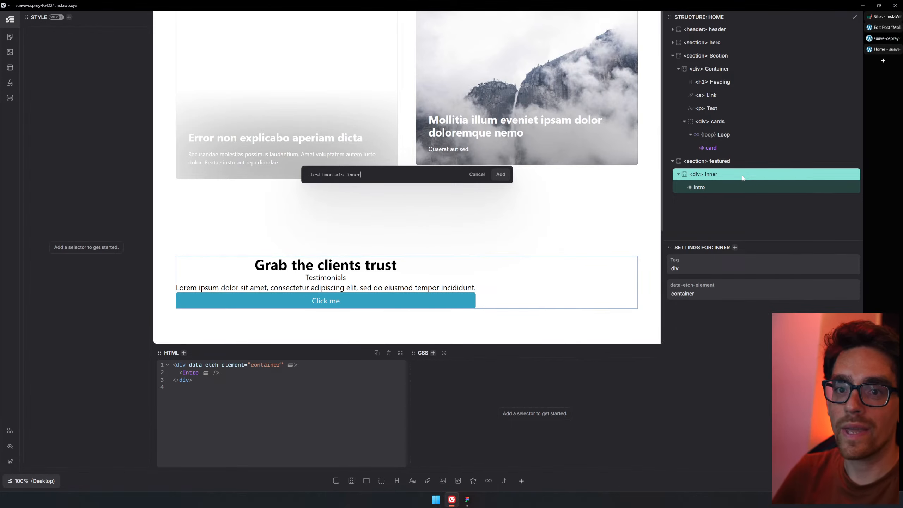
key("Return")
- Add display: flex; to the .testimonials-inner CSS rule
key("Return")
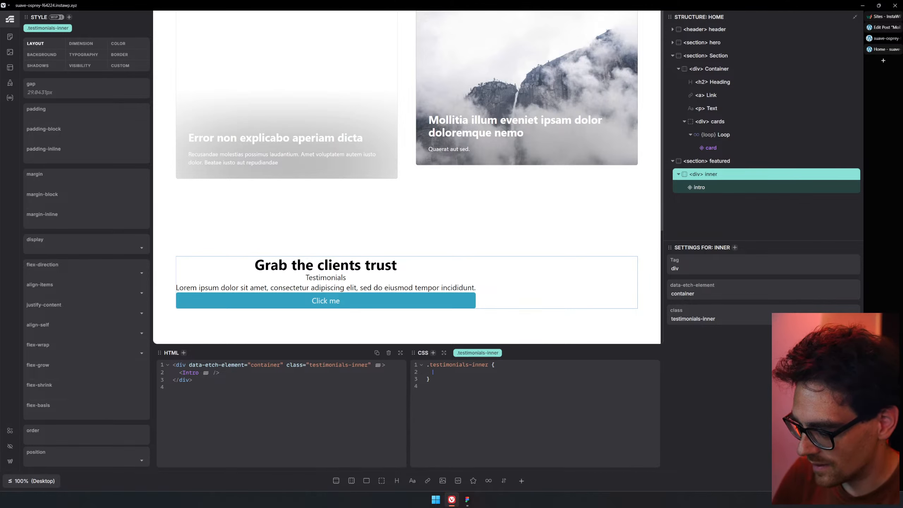
type("disp")
key("Return")
type("f")
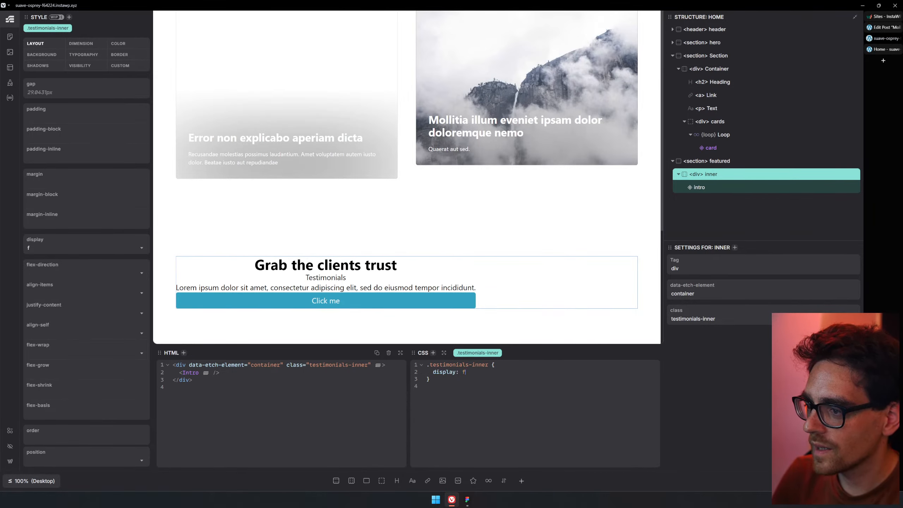
type("lex;")
key("Return")
- Add align-items: center; below display: flex; in the .testimonials-inner CSS rule
type("alkig")
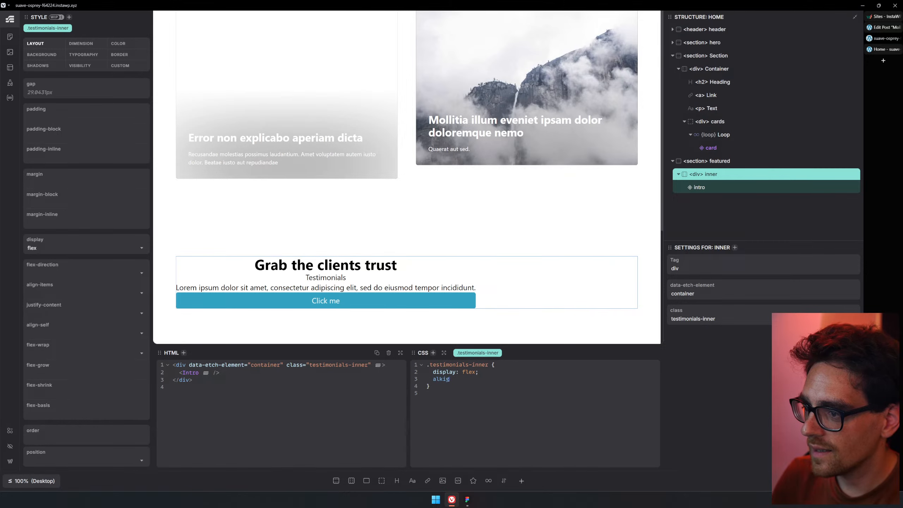
key("BackSpace")
key("BackSpace")
key("BackSpace")
key("BackSpace")
type(";o")
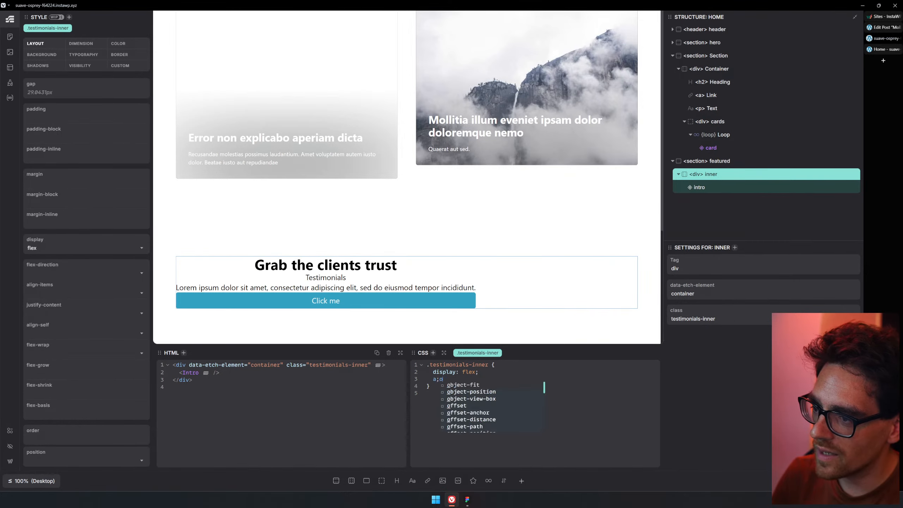
key("BackSpace")
key("BackSpace")
type("lign-")
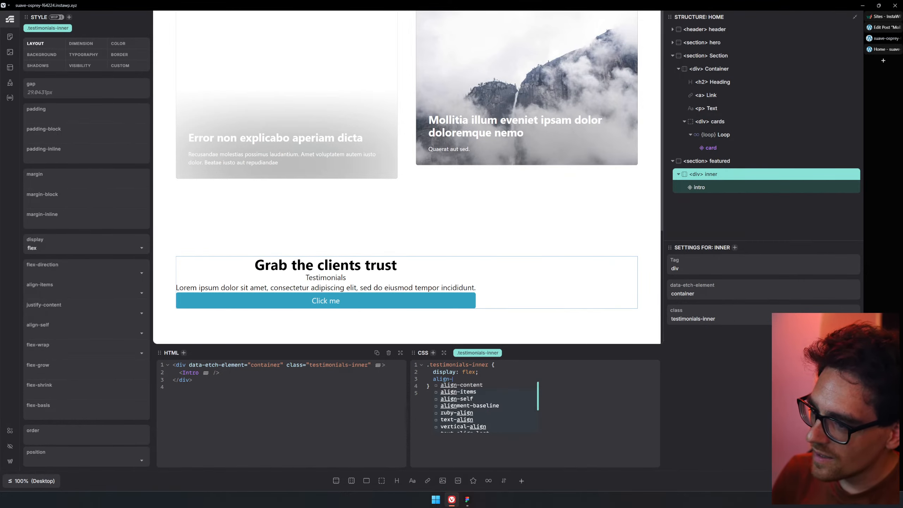
key("Down")
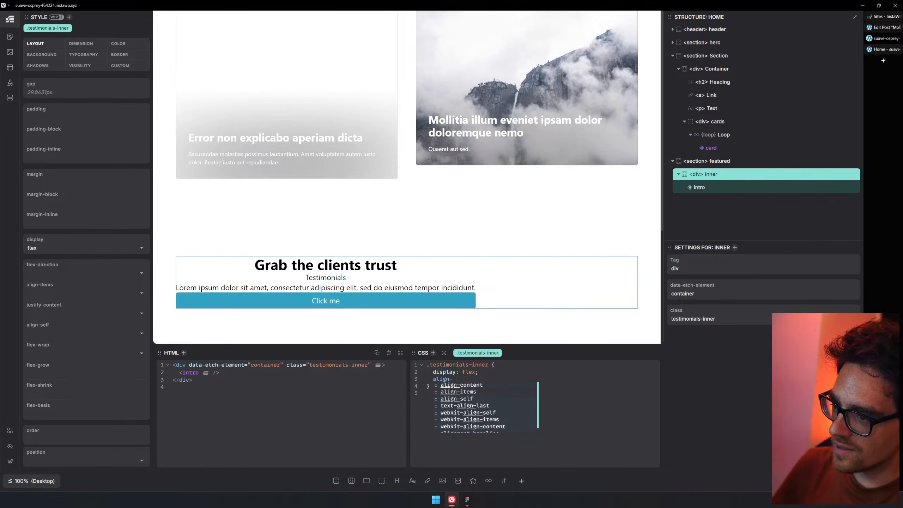
key("Return")
type("center;")
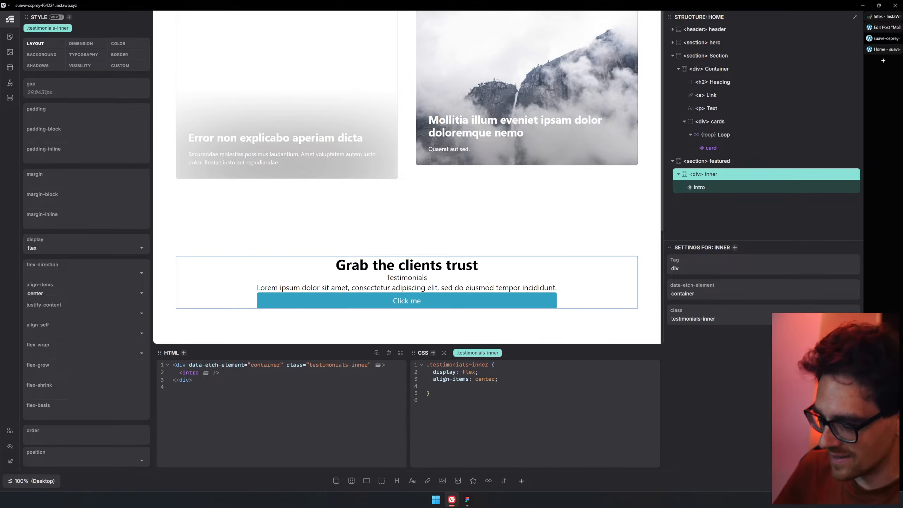
- Add gap: var(--content-gap); to the .testimonials-inner CSS rule
type("gap: ")
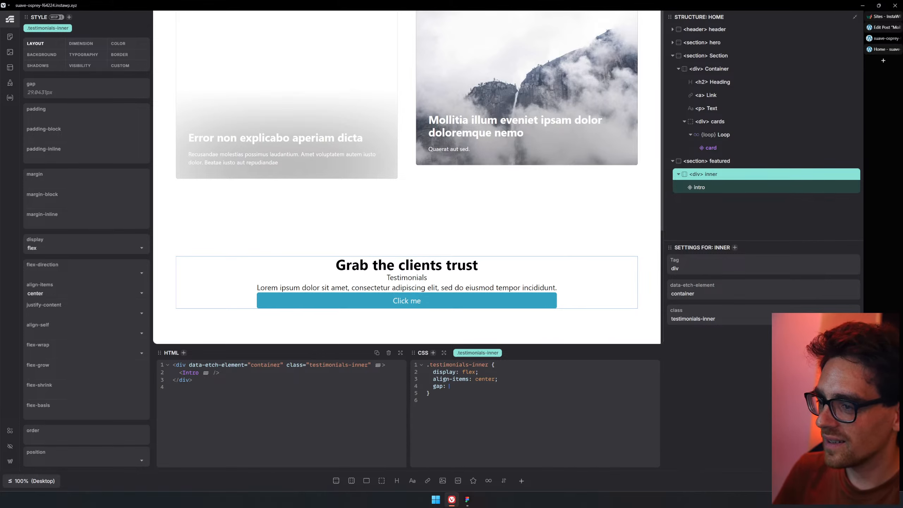
type("1rem")
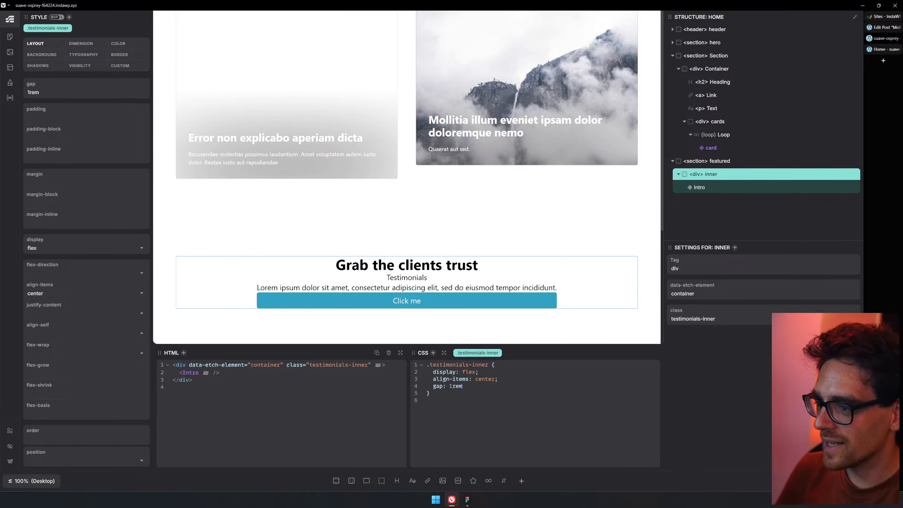
key("BackSpace")
key("BackSpace")
key("BackSpace")
key("BackSpace")
type("--")
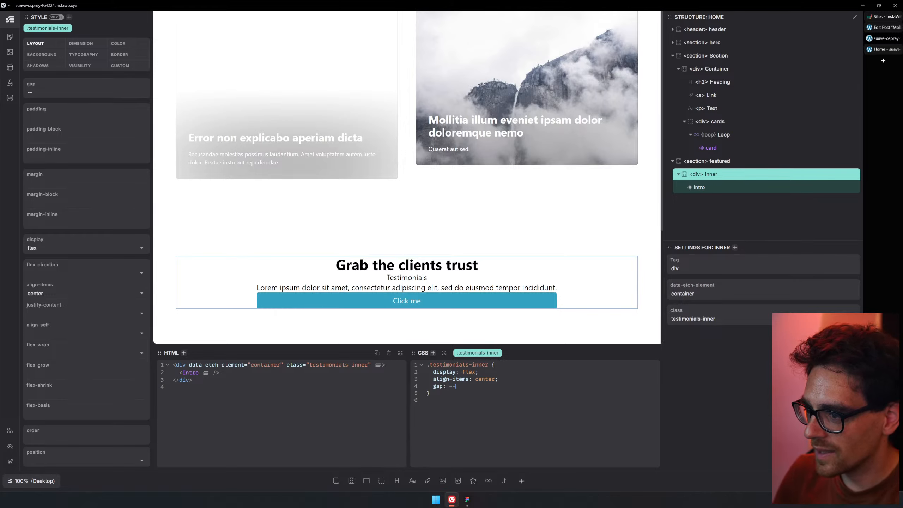
type("-cont")
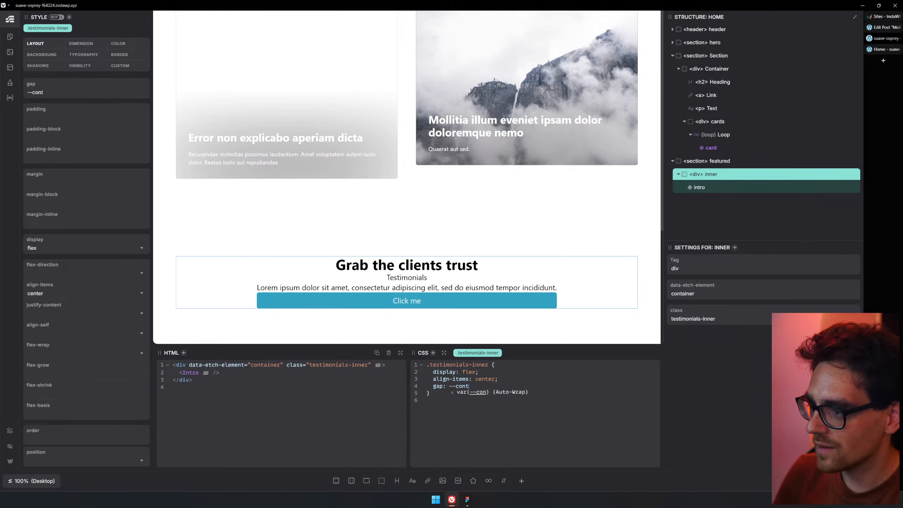
type("ent-gap")
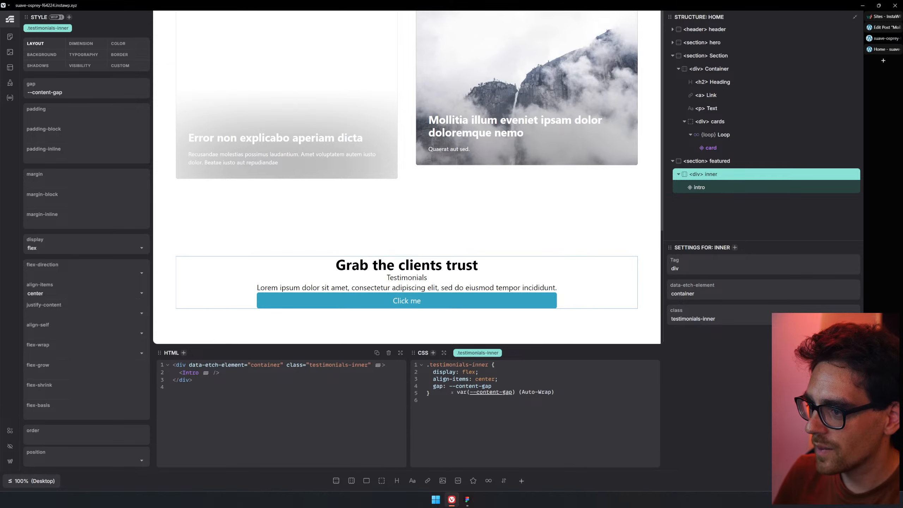
key("Tab")
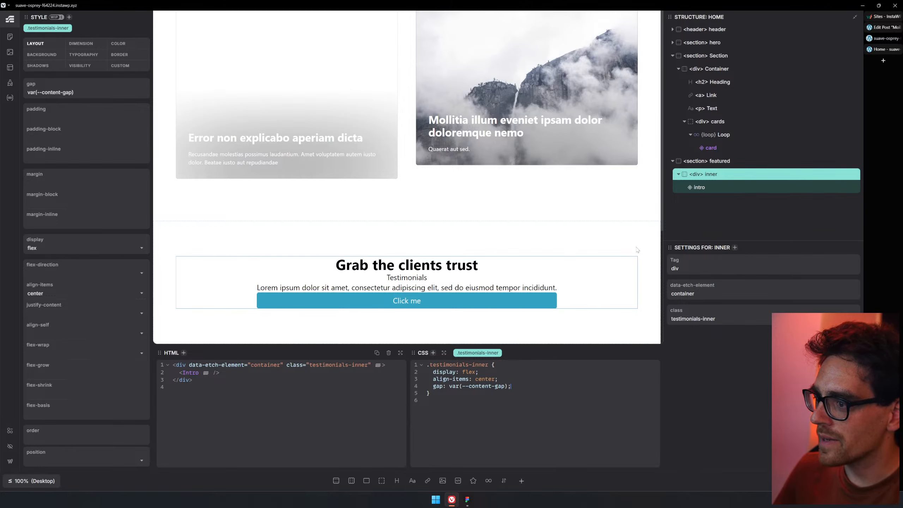
- Remove the gap declaration and its empty line from the .testimonials-inner CSS rule
left_click_drag(517, 387, 423, 386)
key("BackSpace")
key("BackSpace")
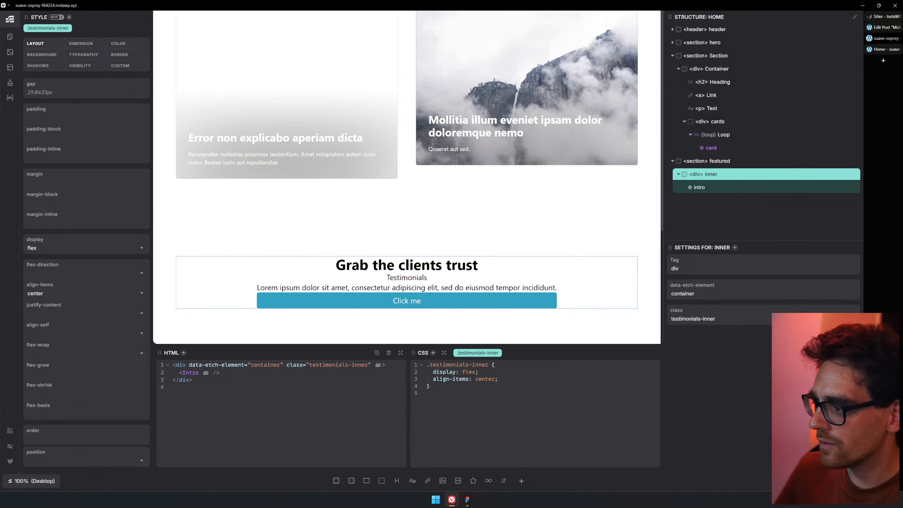
left_click(736, 192)
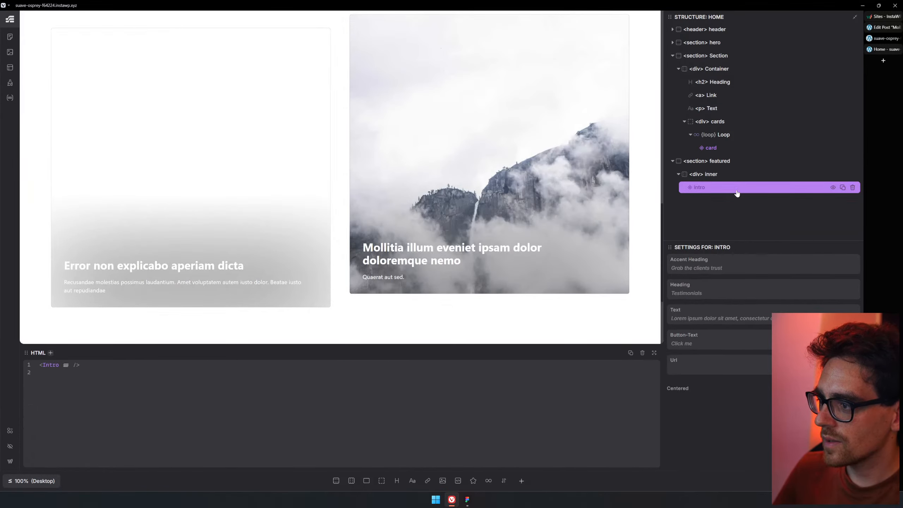
right_click(735, 192)
left_click(720, 192)
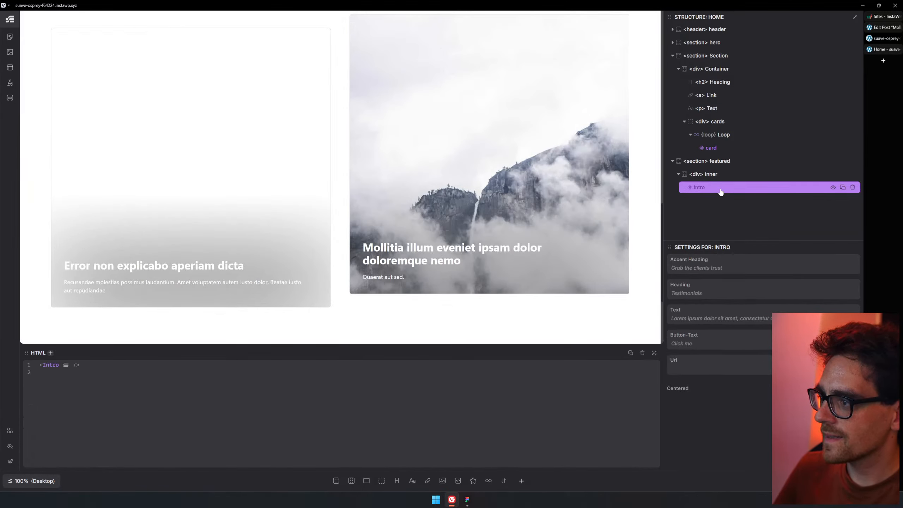
key("ctrl+k")
key("Escape")
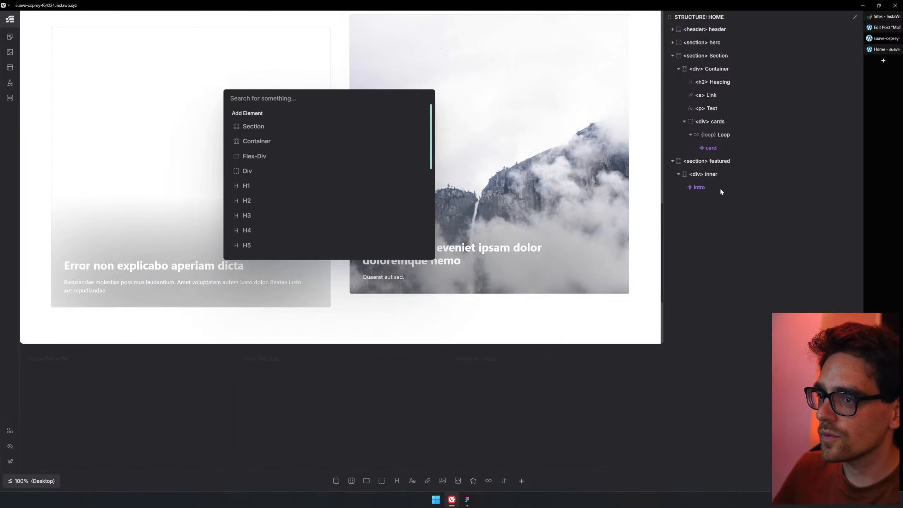
key("Escape")
- Open the intro component inside the featured section's inner div for editing
left_click(730, 187)
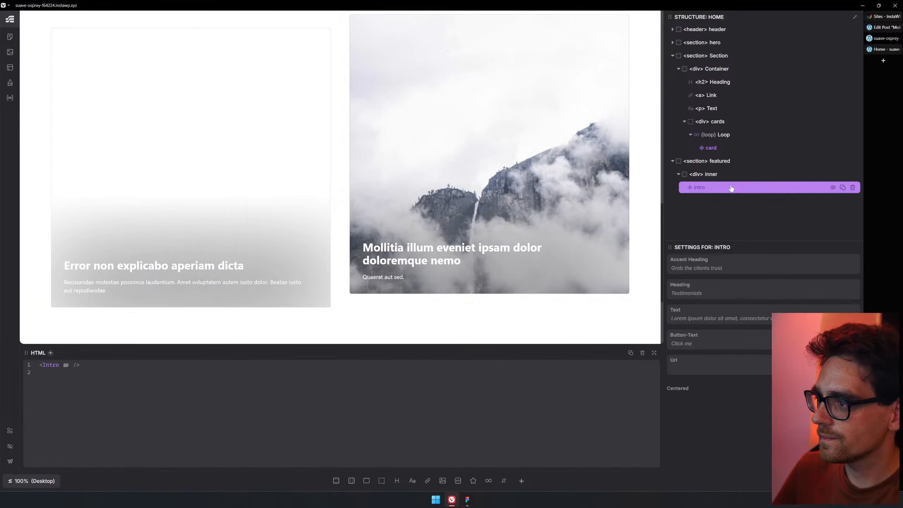
right_click(730, 185)
left_click(727, 191)
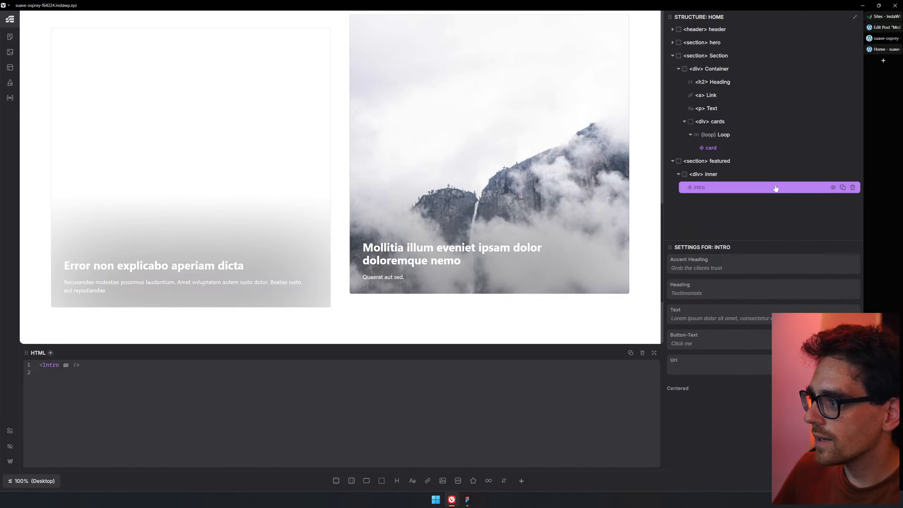
right_click(775, 188)
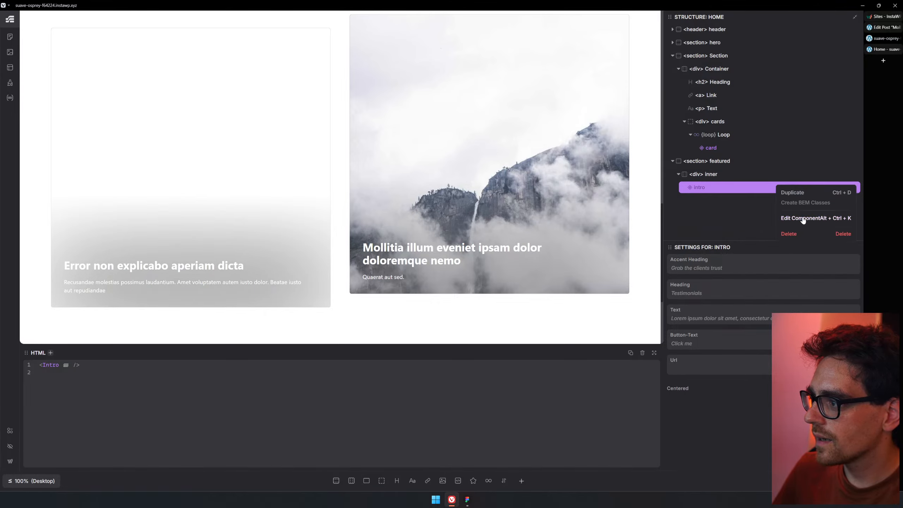
left_click(729, 192)
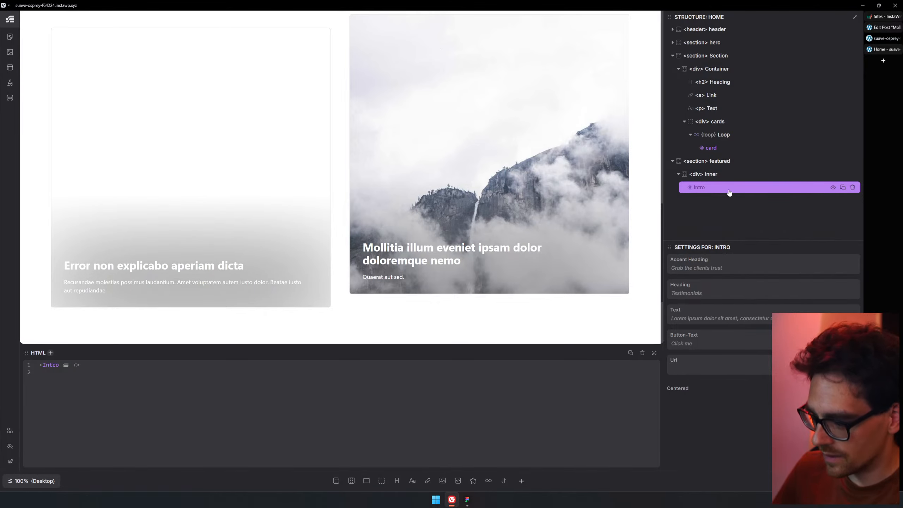
double_click(729, 192)
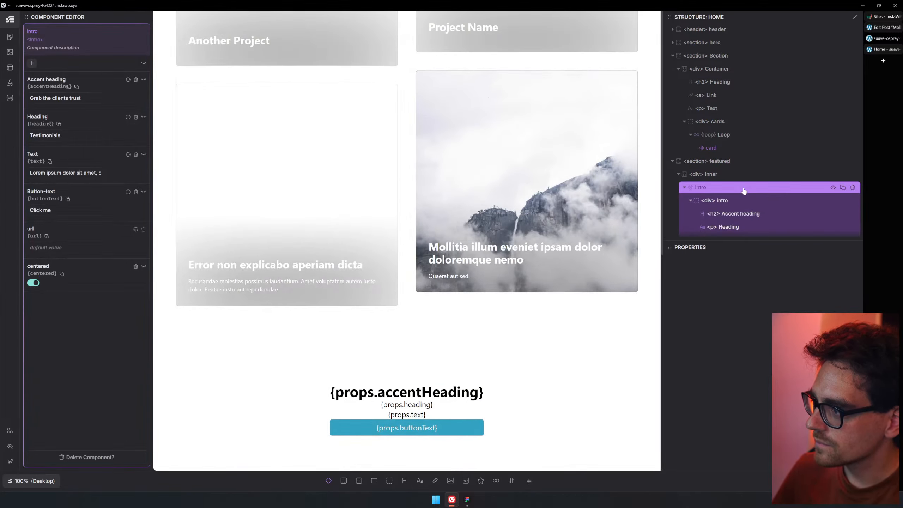
- Select the component's root intro div and add display: flex; above text-align in the .intro CSS rule
left_click(750, 201)
scroll(518, 301, "down", 3)
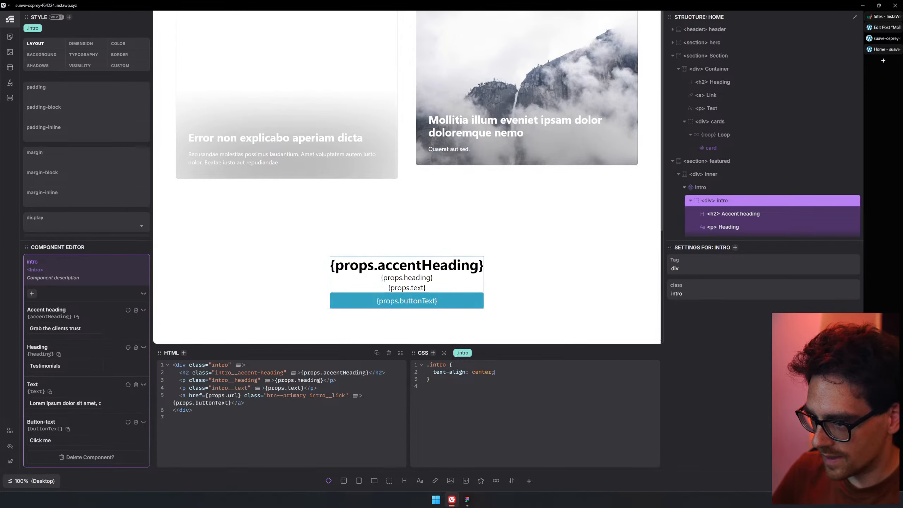
key("Up")
key("Return")
type("displa")
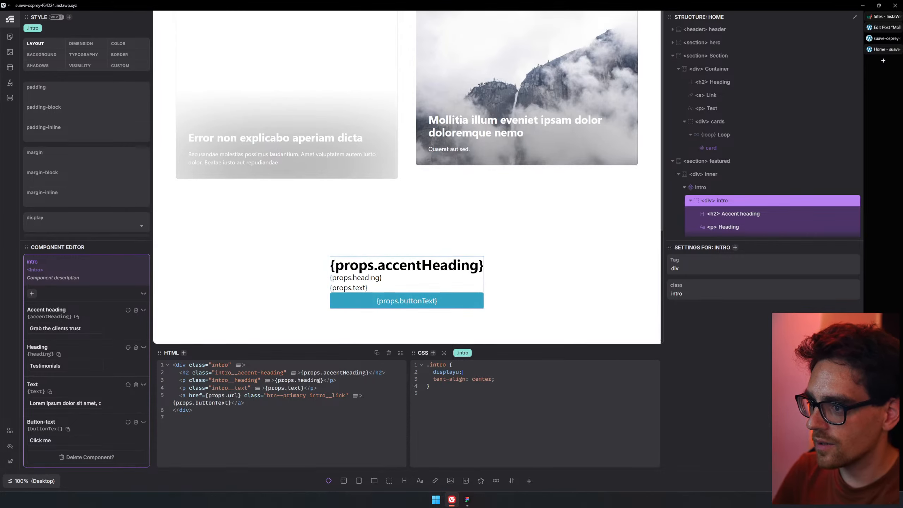
type("y: ")
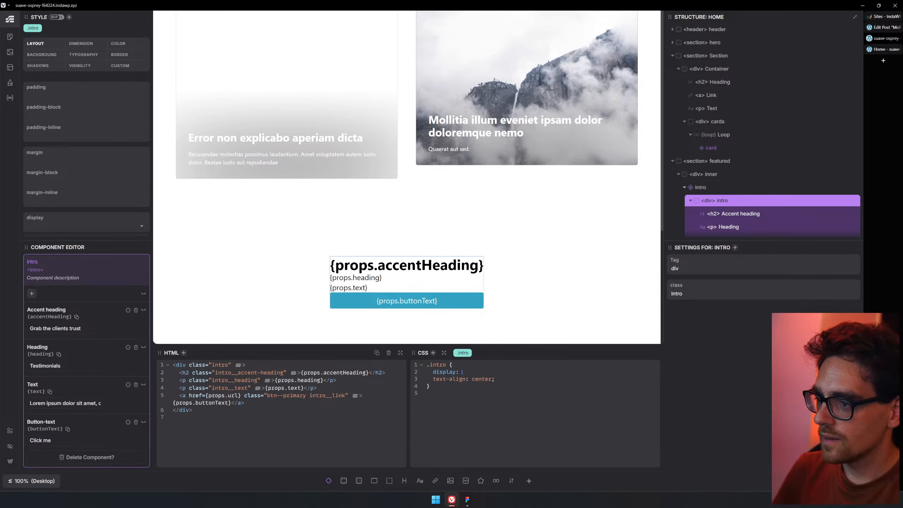
type("flex;")
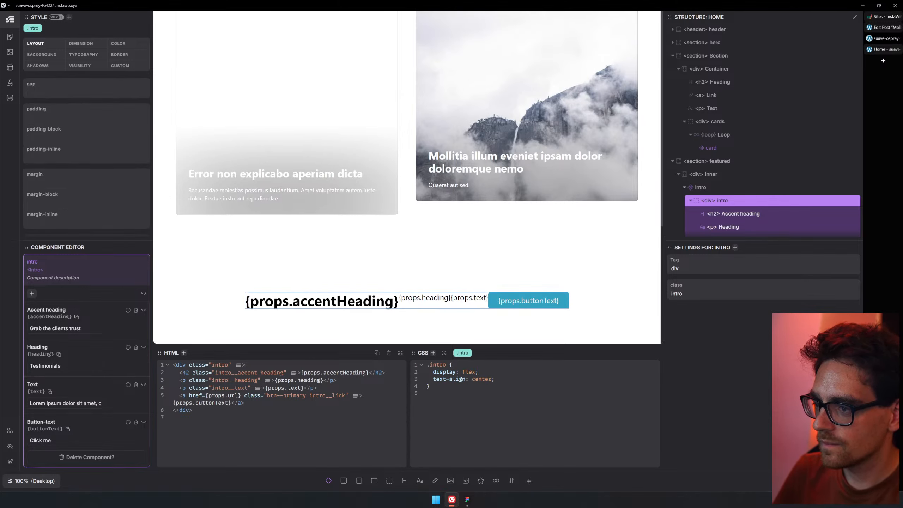
- Insert a flex-direction property without a value after display: flex; in the .intro CSS rule
key("Return")
type("flex-di")
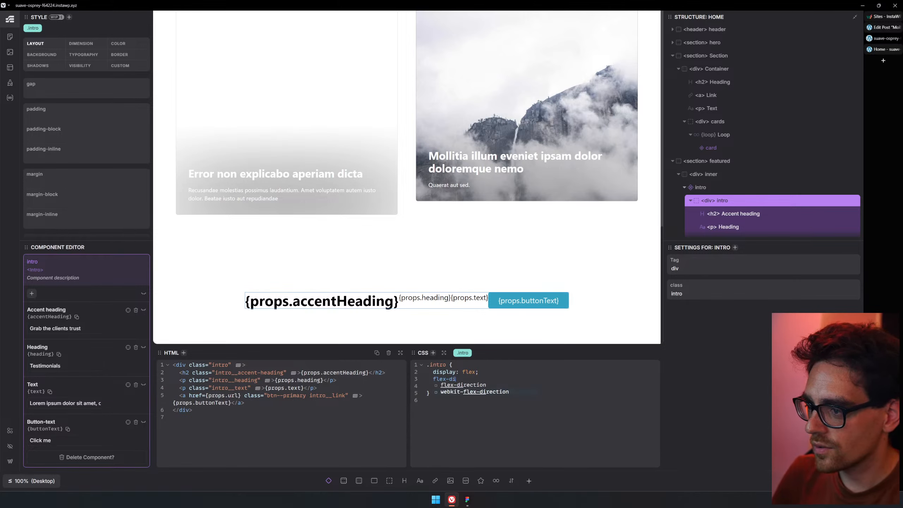
key("Return")
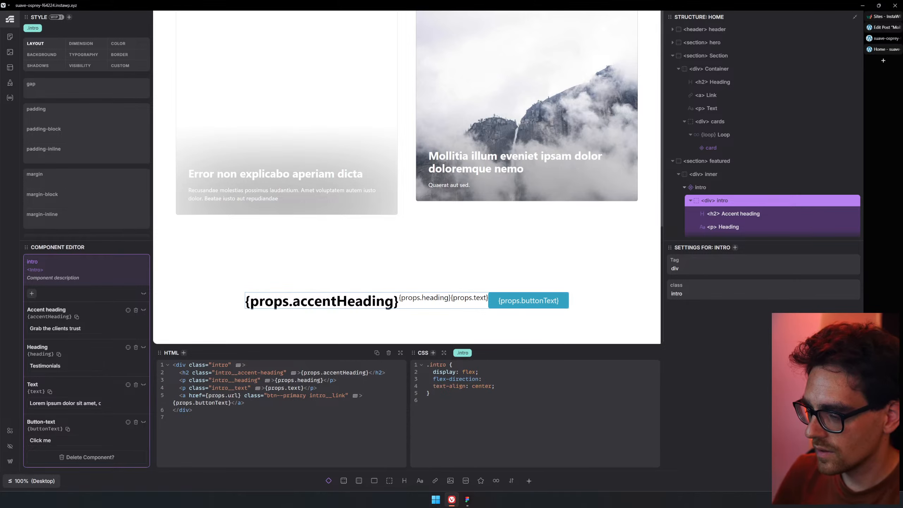
- Try partial values for flex-direction in the .intro CSS rule to look for autocomplete suggestions, clearing each one
type("ro")
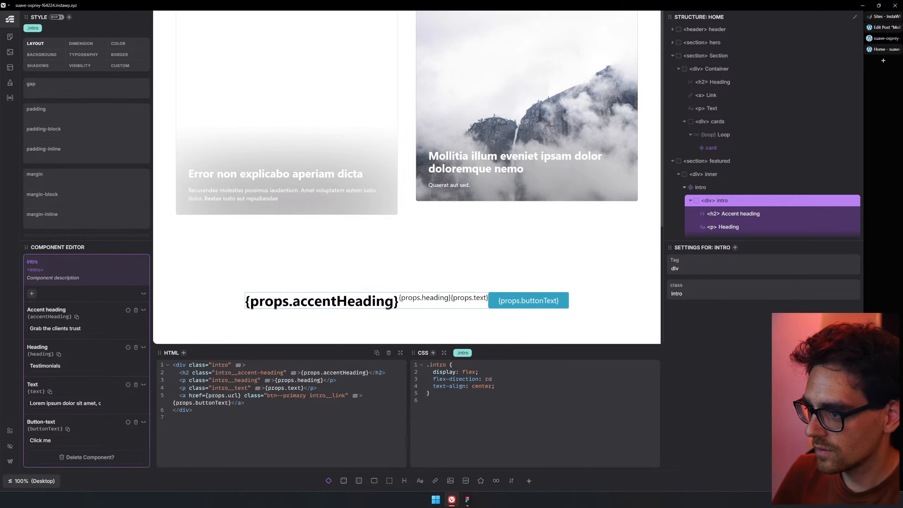
key("BackSpace")
key("BackSpace")
type("fle")
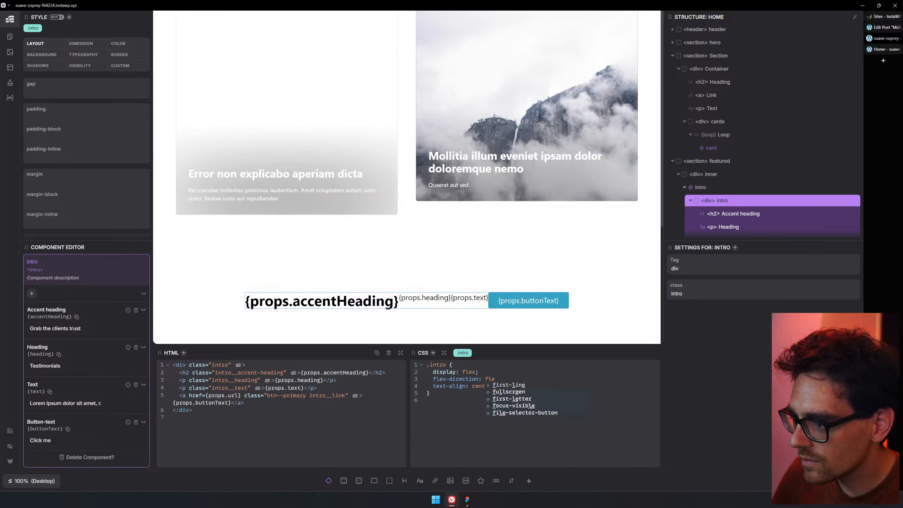
key("BackSpace")
key("BackSpace")
key("BackSpace")
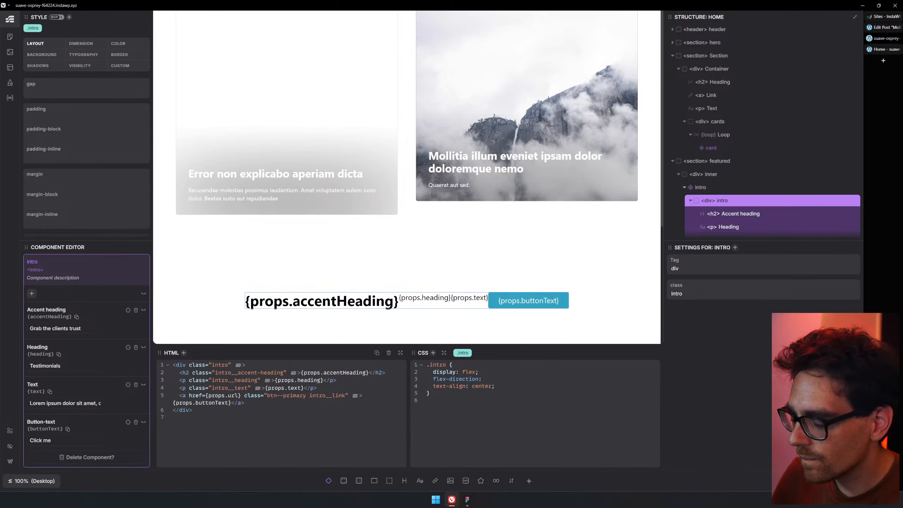
type("r")
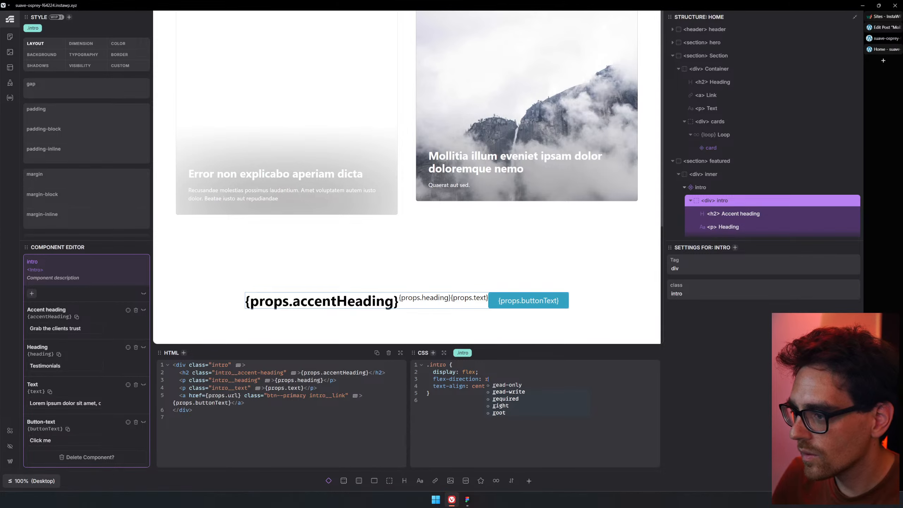
key("BackSpace")
type("co")
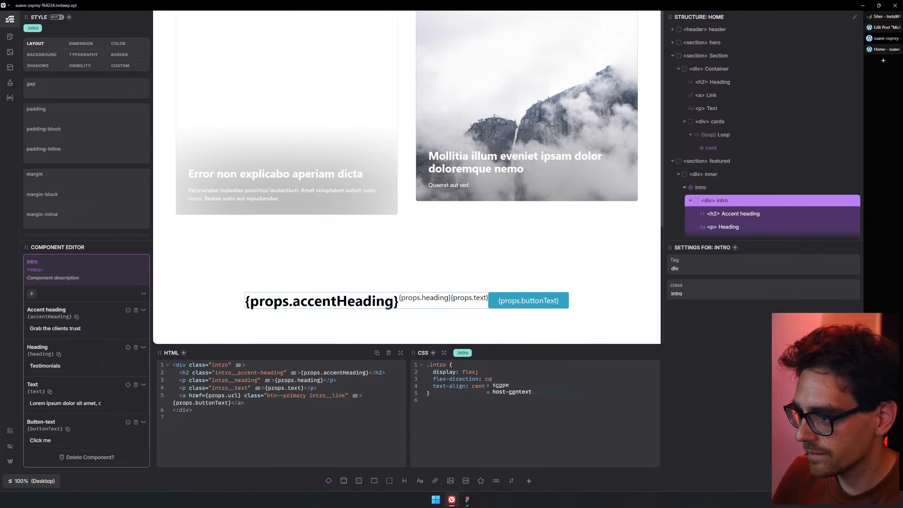
key("BackSpace")
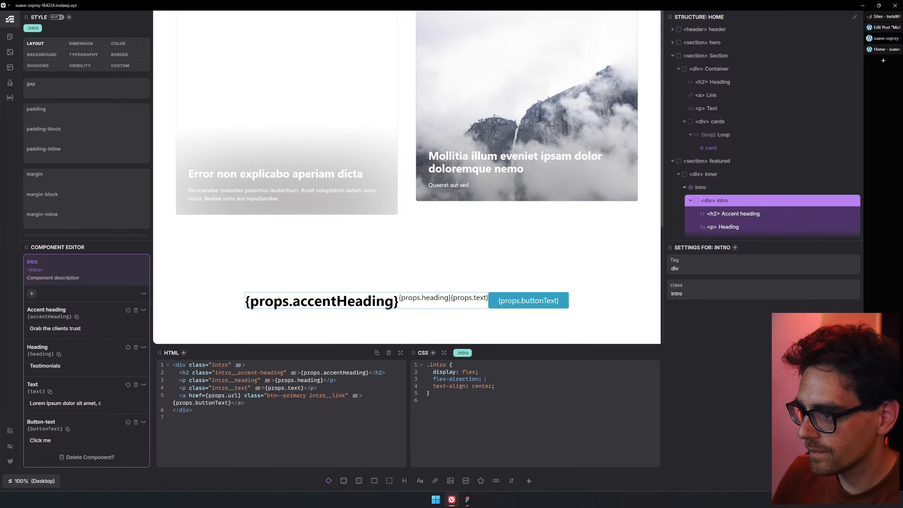
key("ctrl+t")
type("f")
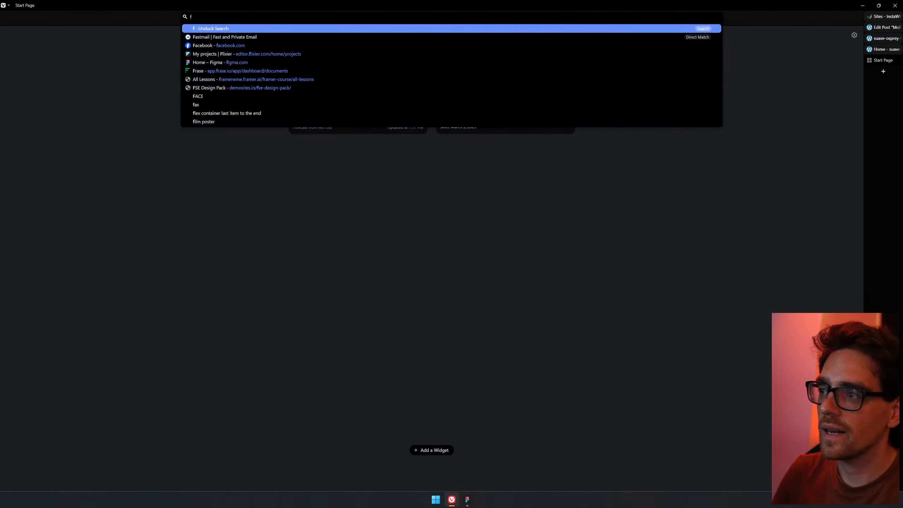
key("Escape")
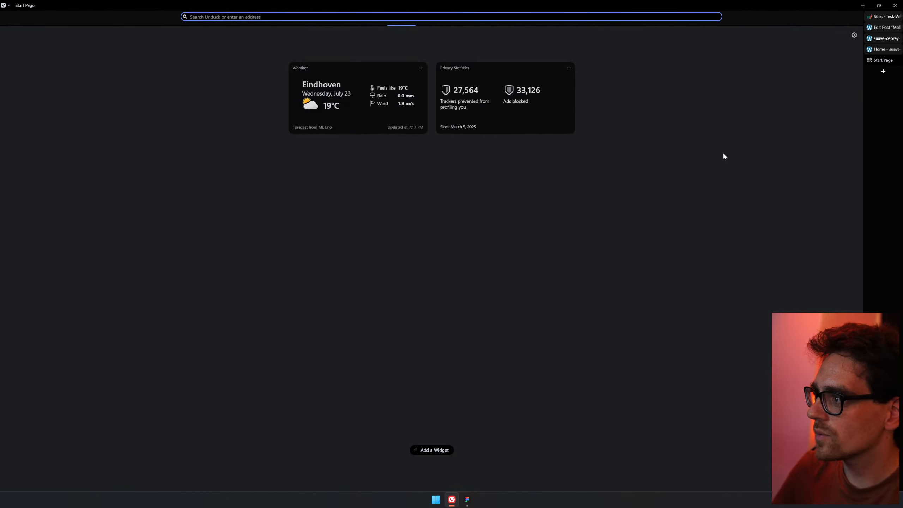
left_click(869, 60)
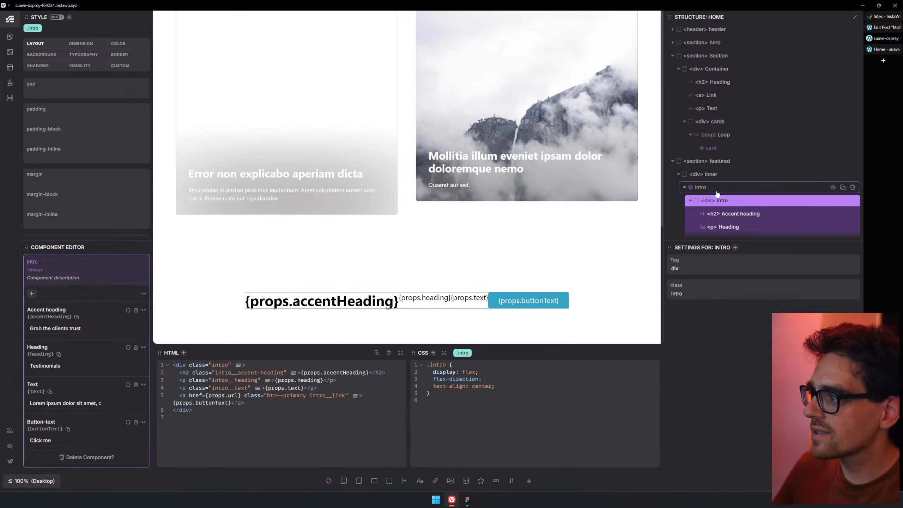
- Open the t3.chat AI chat in a new browser tab
key("F4")
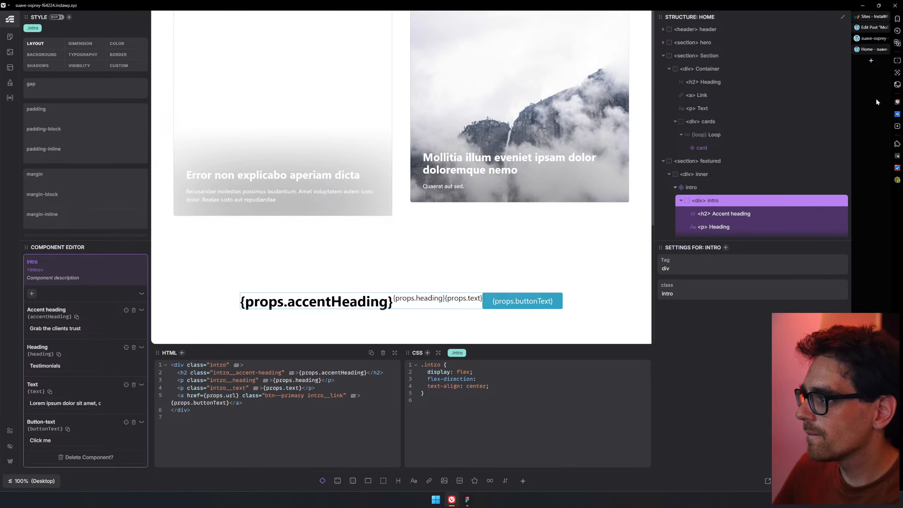
left_click(871, 61)
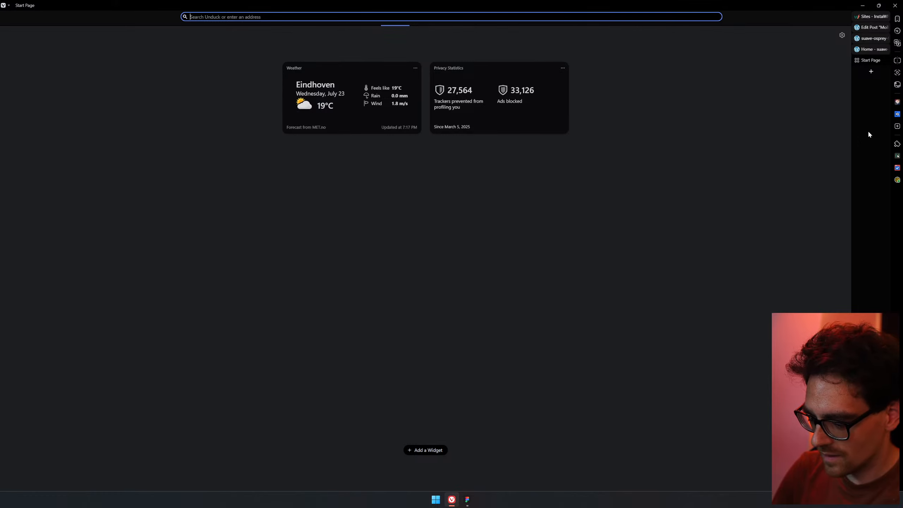
type("t3.chat")
key("Return")
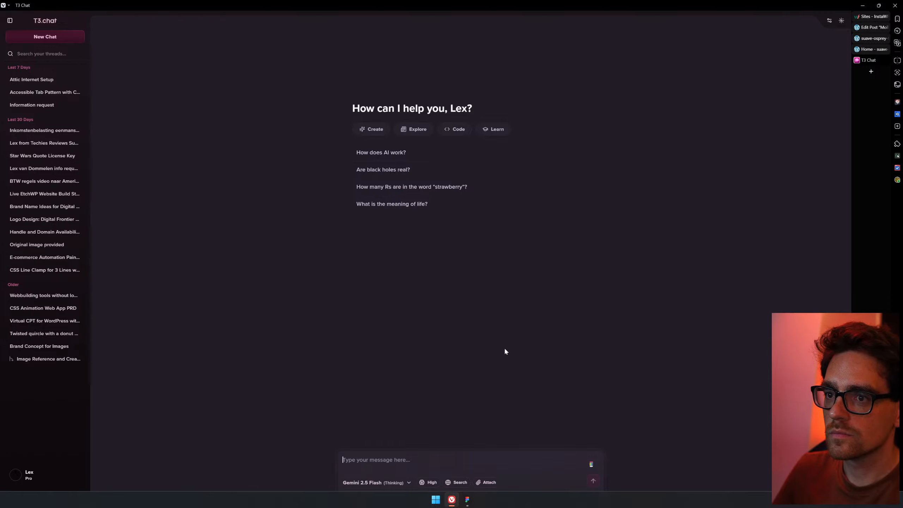
left_click_drag(479, 5, 268, 72)
double_click(268, 71)
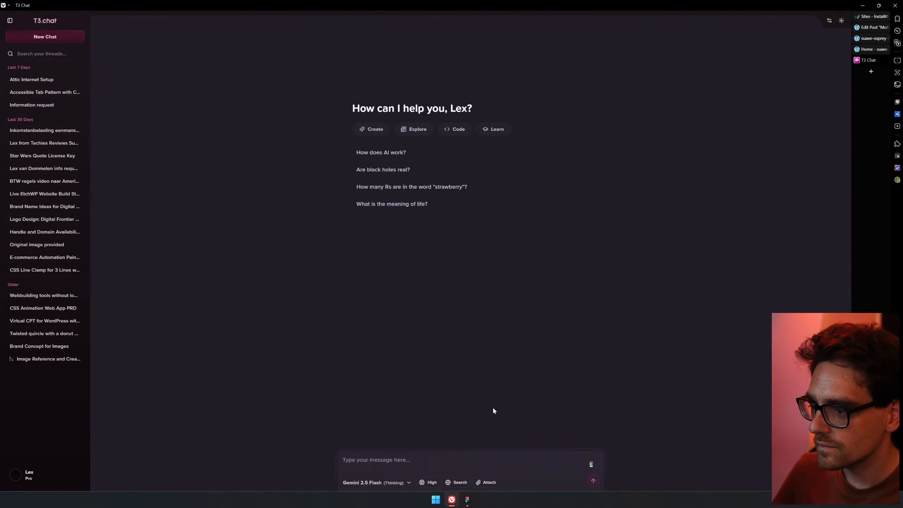
- Ask the AI chat which flex-direction options are commonly used in CSS
type("what")
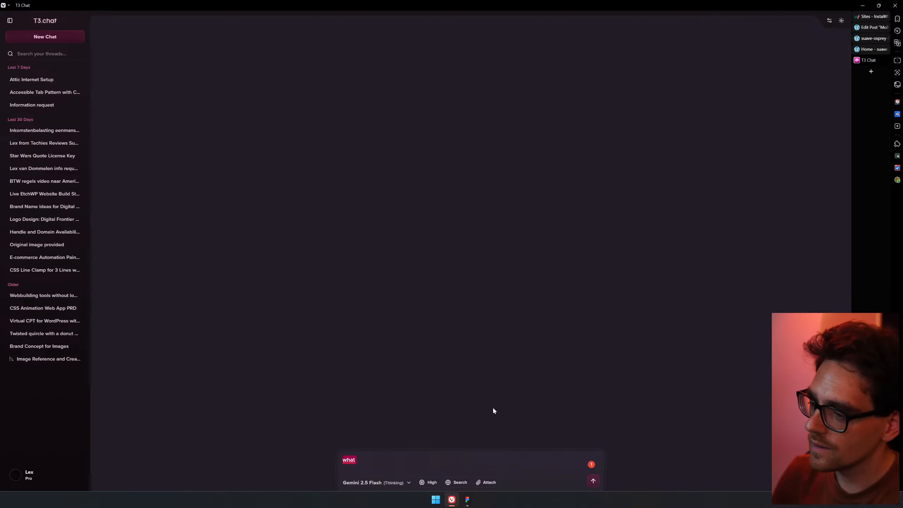
type(" co")
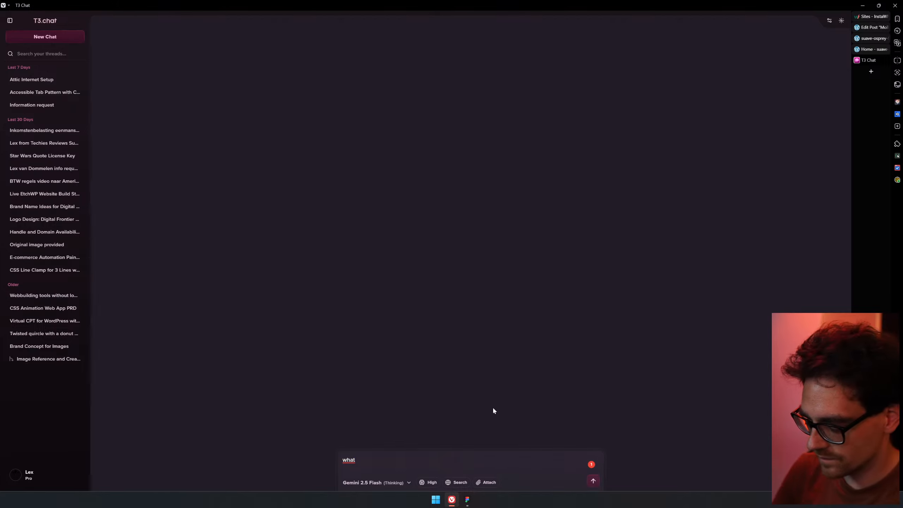
type("monly us")
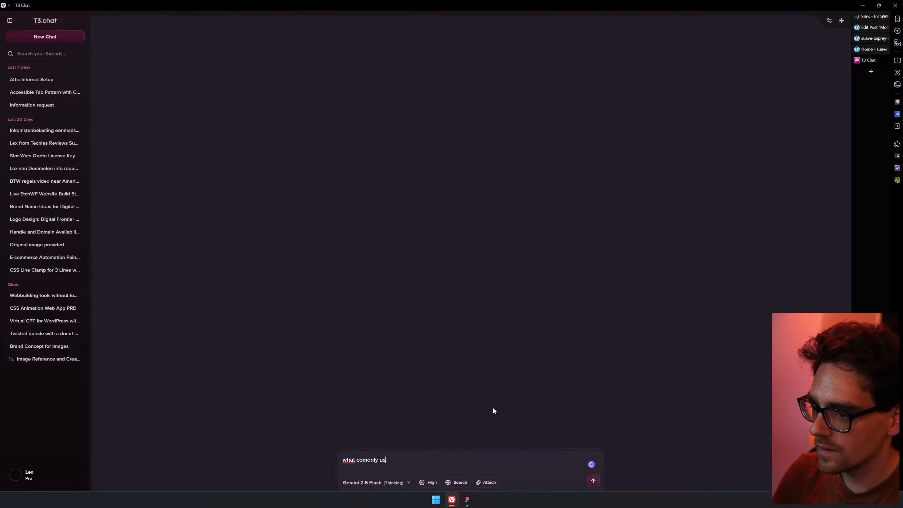
type("ed felx-edi")
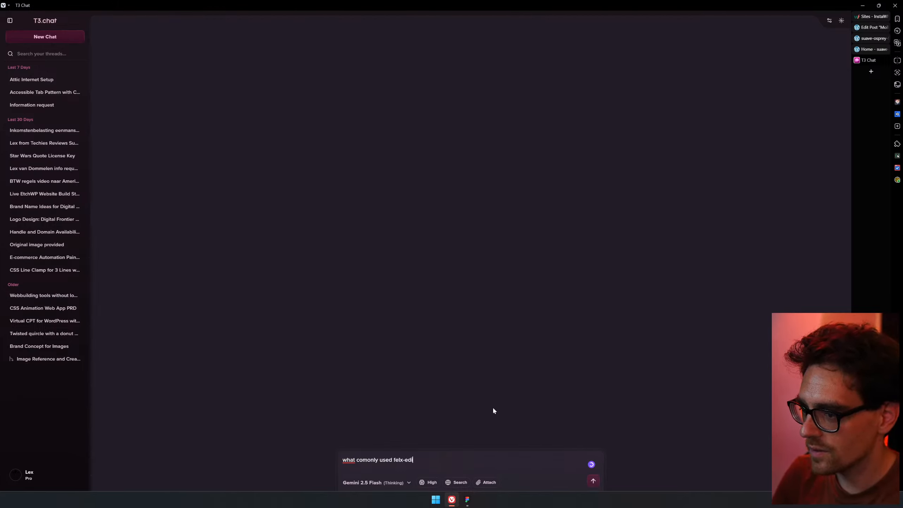
key("BackSpace")
key("BackSpace")
key("BackSpace")
type("dericto")
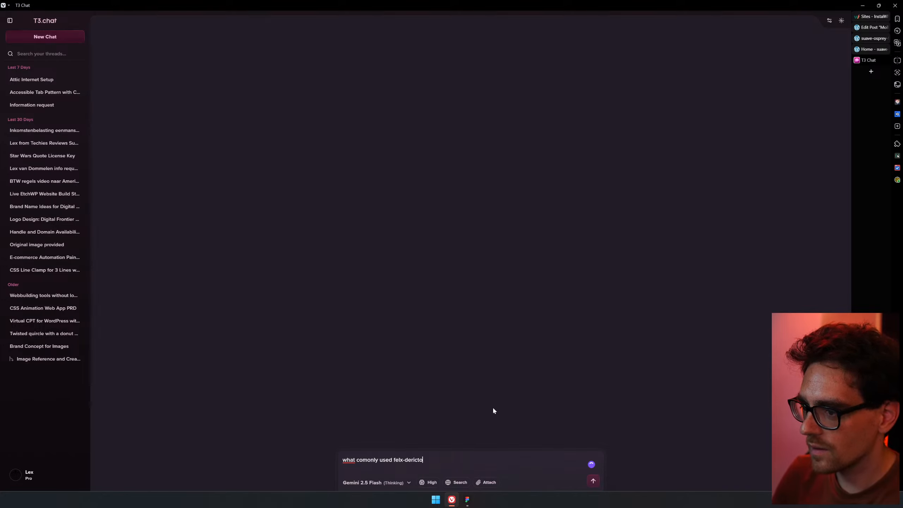
type("n")
key("BackSpace")
key("BackSpace")
key("BackSpace")
key("BackSpace")
key("BackSpace")
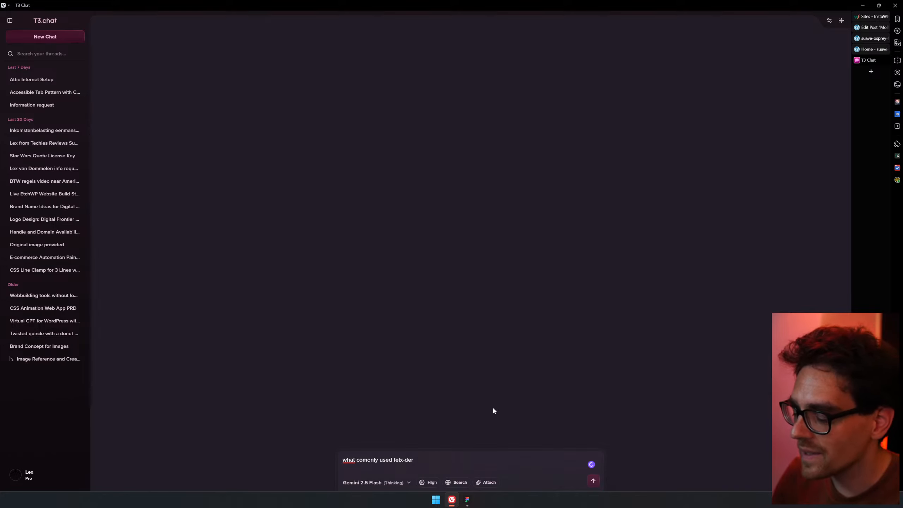
key("BackSpace")
key("BackSpace")
type("ic")
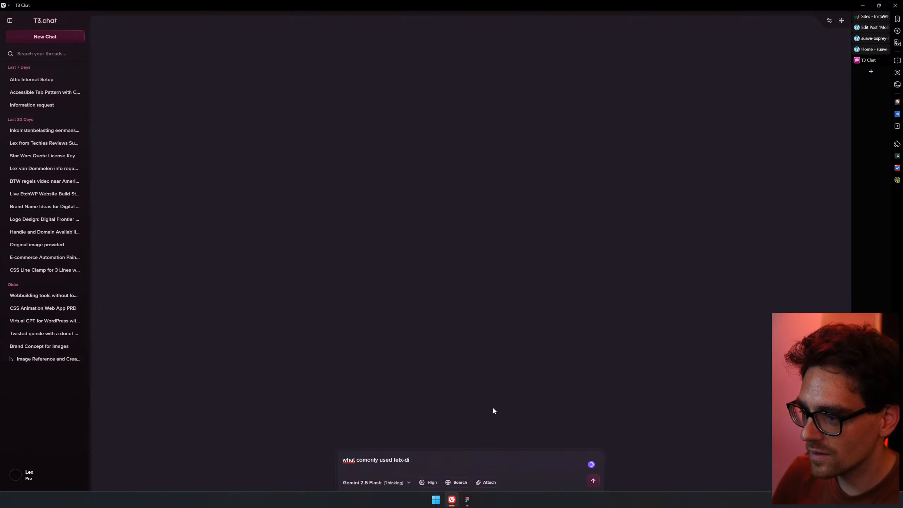
type("ectopm ")
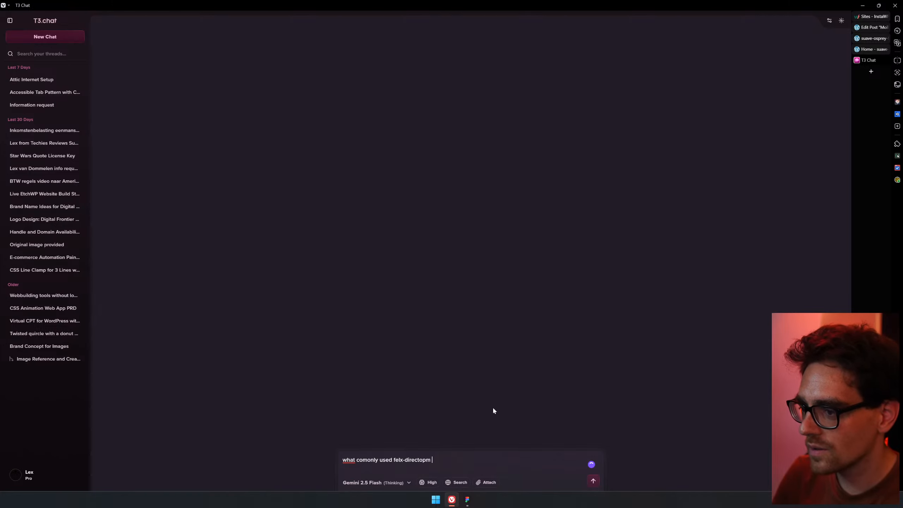
type("optopms")
key("BackSpace")
key("BackSpace")
key("BackSpace")
key("BackSpace")
key("BackSpace")
key("BackSpace")
key("BackSpace")
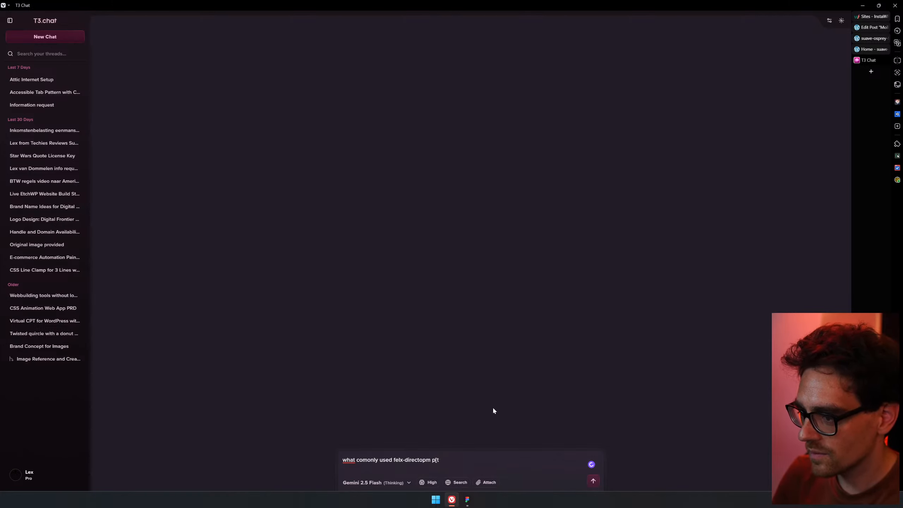
type("options are uis")
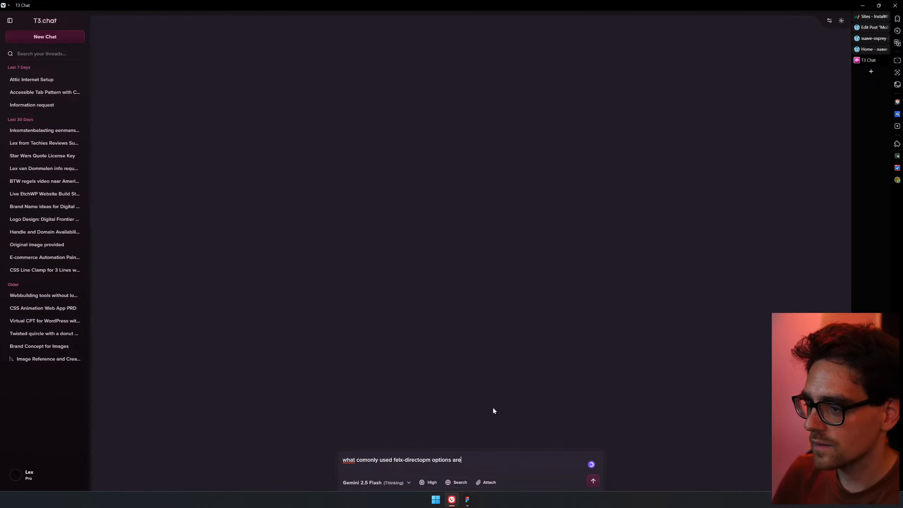
key("BackSpace")
key("BackSpace")
type("ed in s")
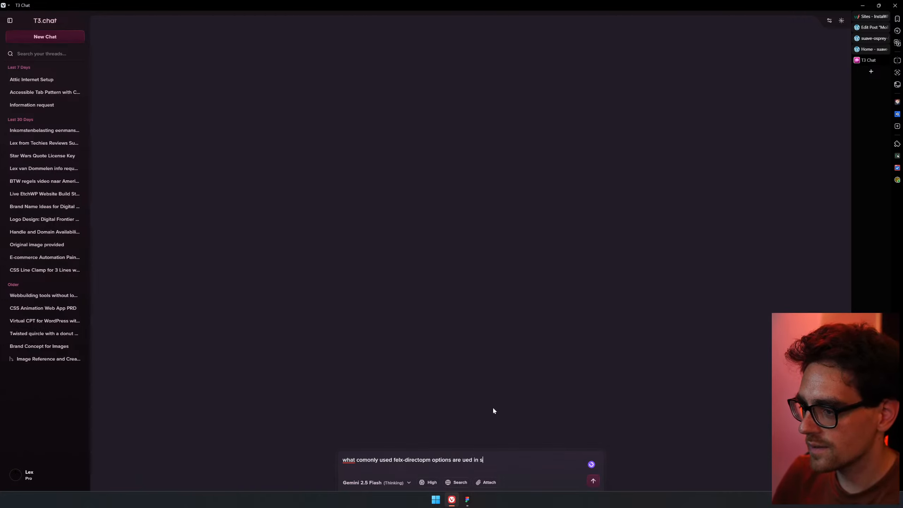
key("BackSpace")
type("css")
key("Return")
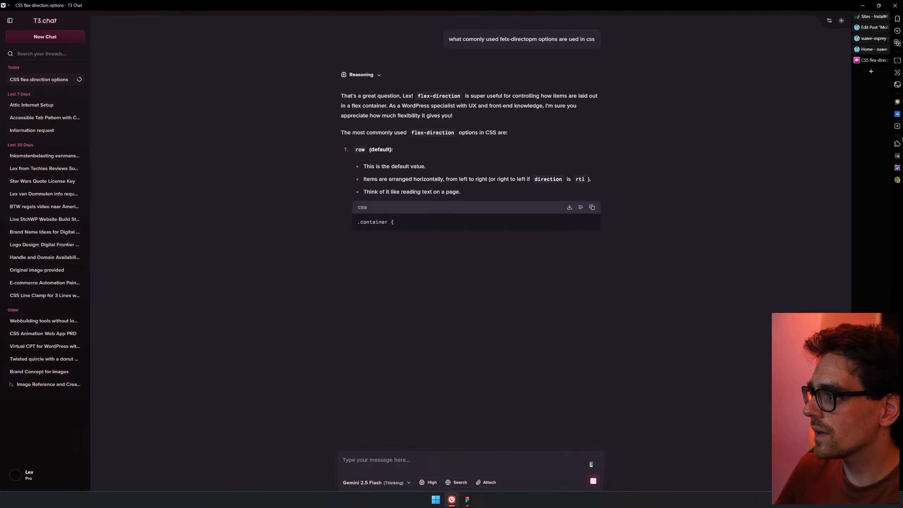
left_click(898, 126)
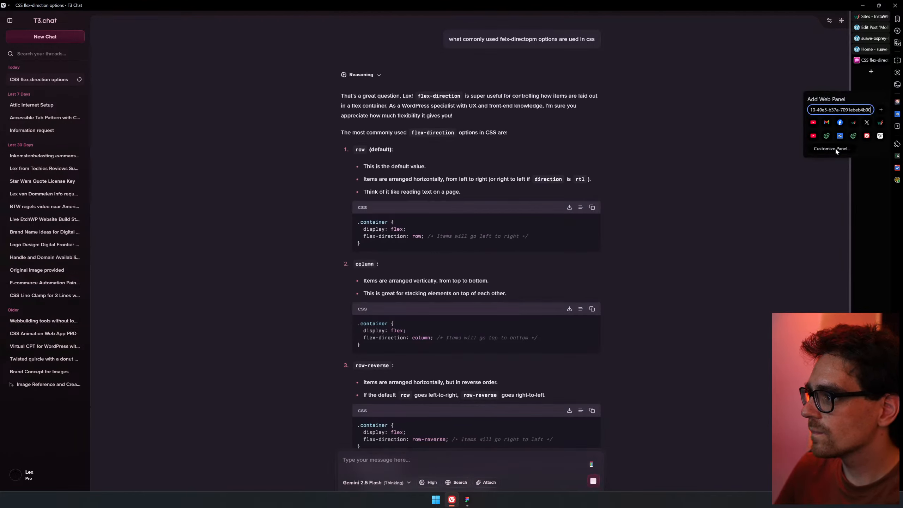
left_click_drag(821, 110, 889, 107)
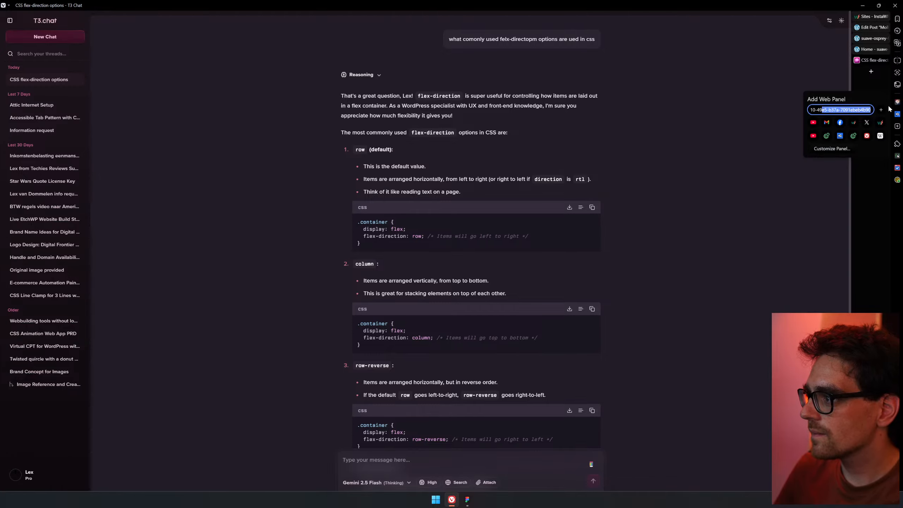
key("BackSpace")
key("BackSpace")
key("BackSpace")
key("BackSpace")
key("BackSpace")
key("BackSpace")
key("BackSpace")
key("BackSpace")
key("BackSpace")
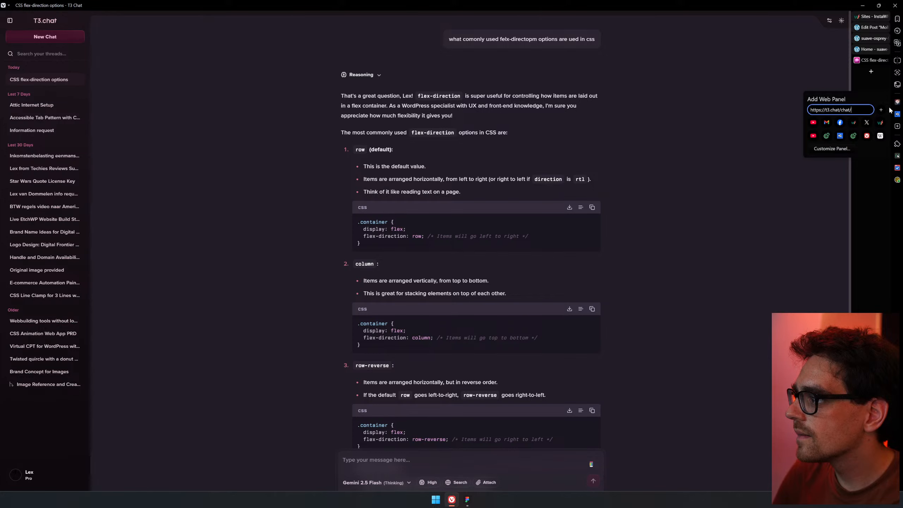
key("Return")
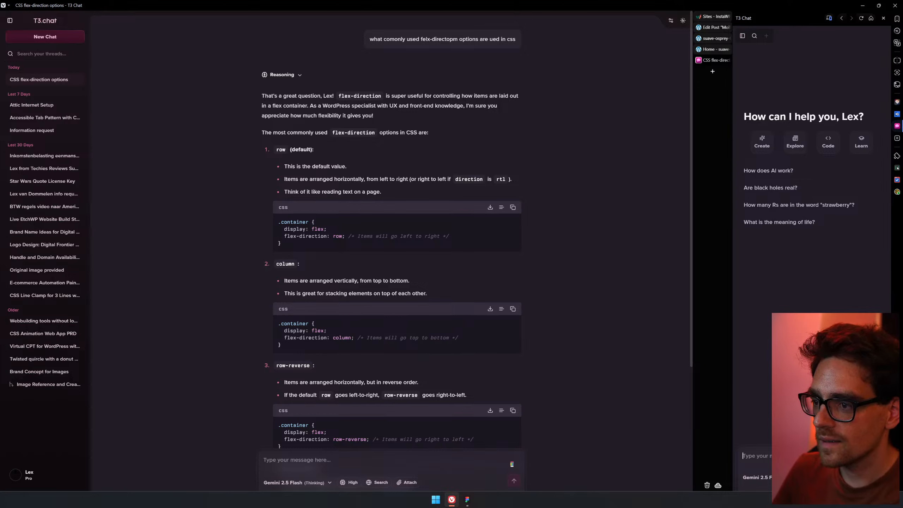
- Examine the column and row code examples in the flex-direction answer, and close the chat tab to return to the Home page builder
double_click(342, 337)
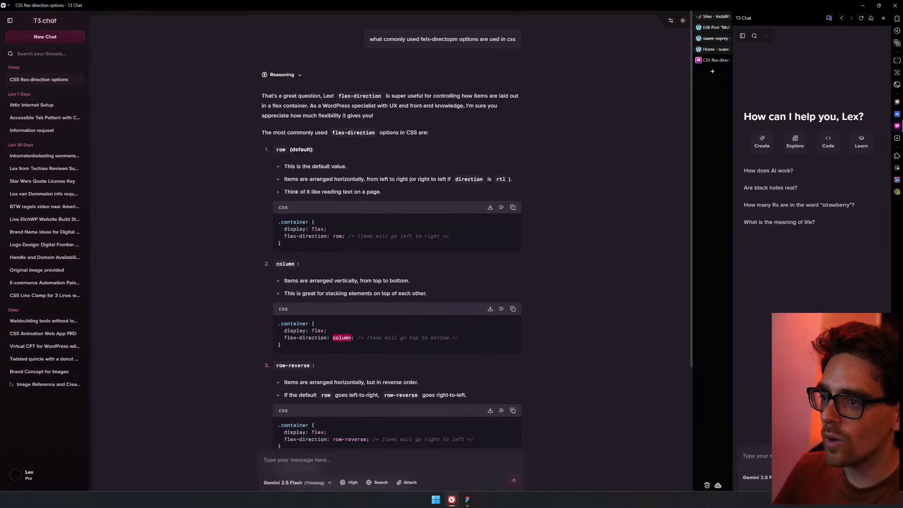
left_click_drag(342, 237, 285, 237)
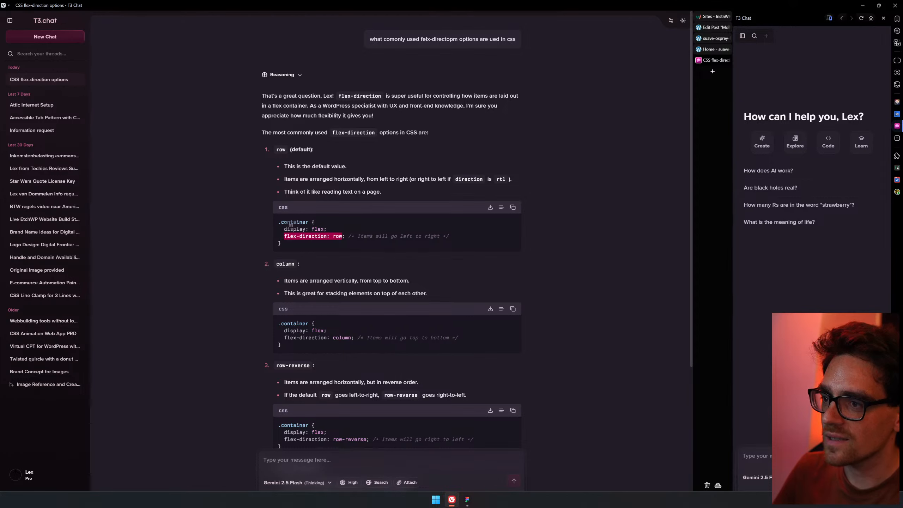
middle_click(717, 60)
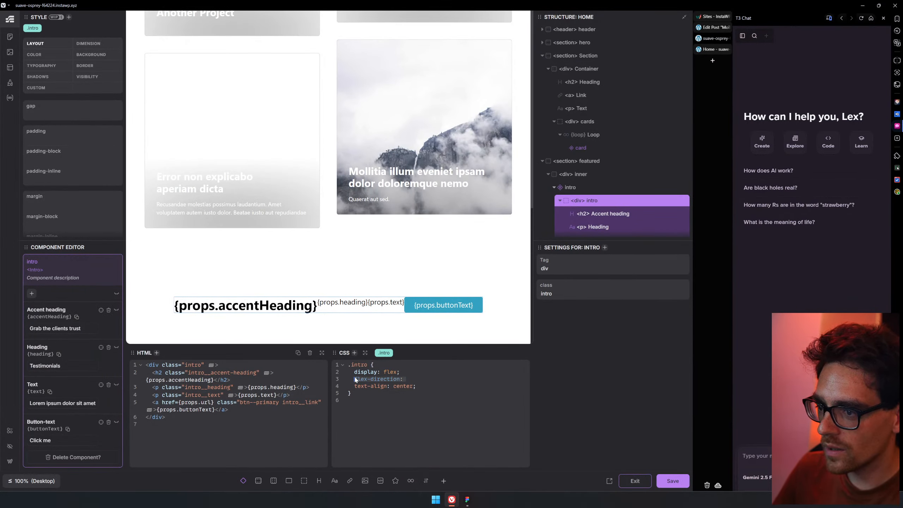
- Complete the flex-direction property as row; in the .intro CSS rule and save the component
type("row;")
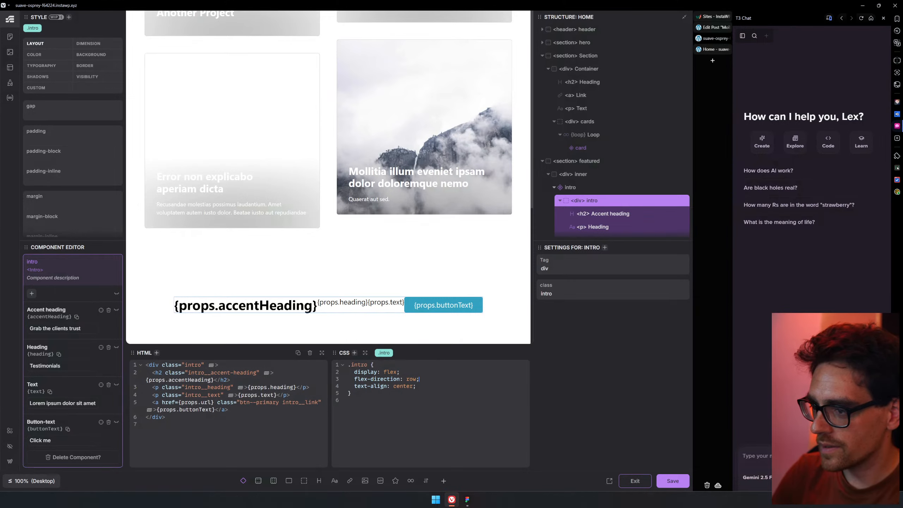
left_click(666, 482)
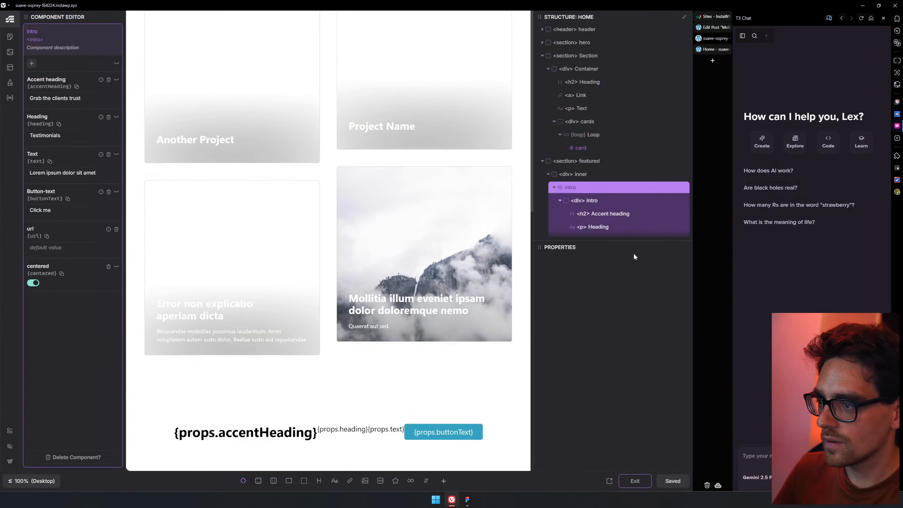
- Set flex-direction to column in the .intro CSS rule of the root intro div, save, and exit the component editor
left_click(620, 200)
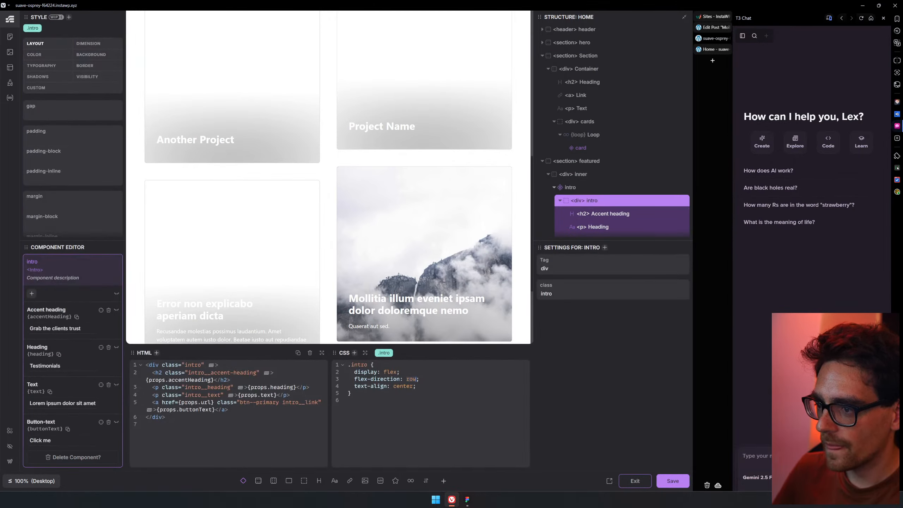
type("column")
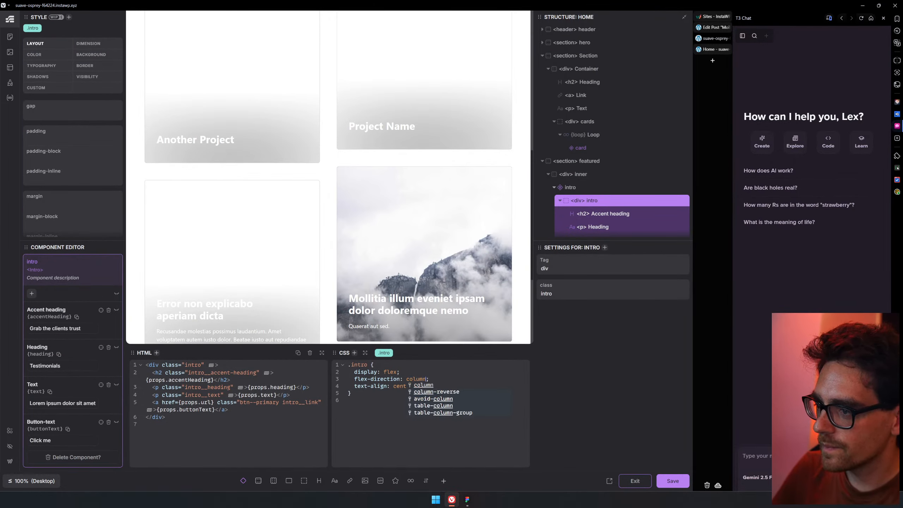
scroll(456, 208, "down", 5)
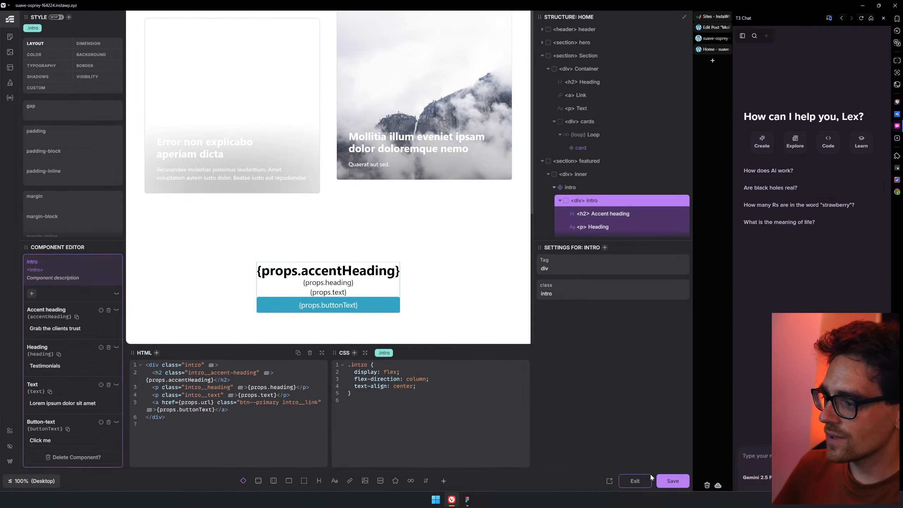
key("ctrl+s")
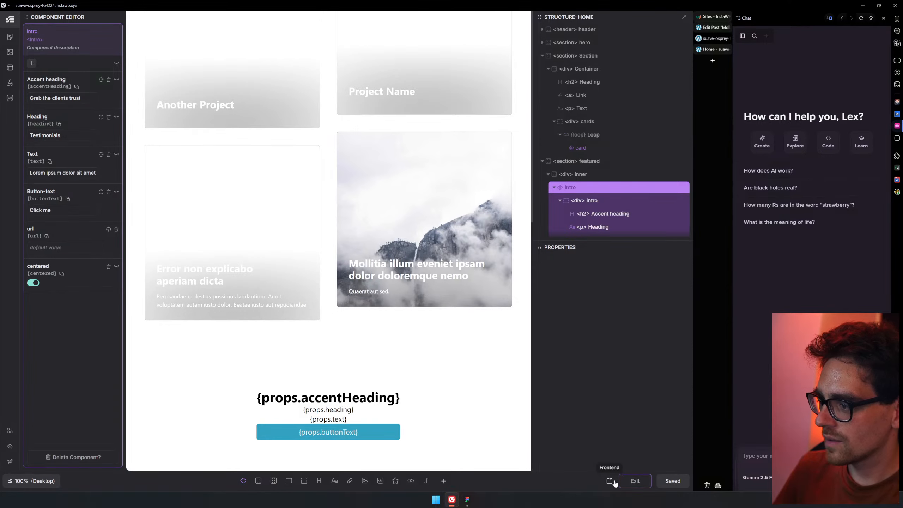
left_click(635, 481)
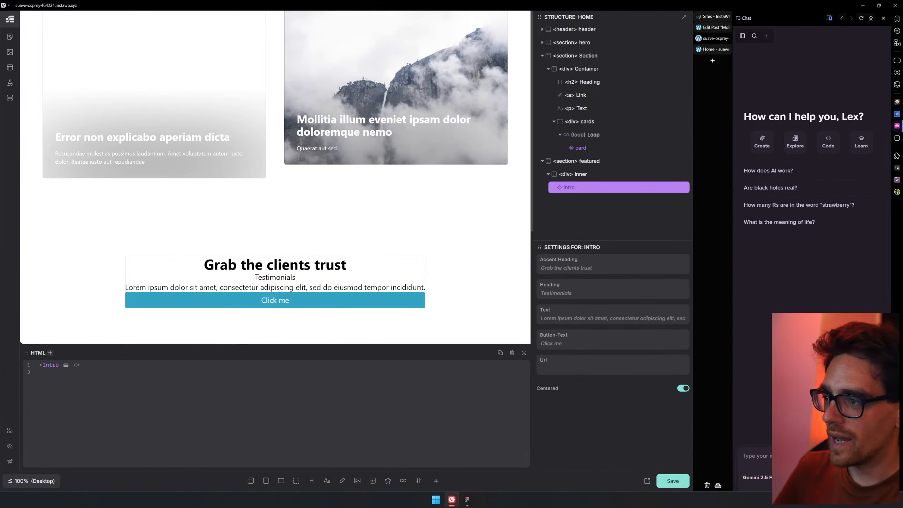
- Reopen the intro component inside the featured section's inner div for editing
right_click(599, 189)
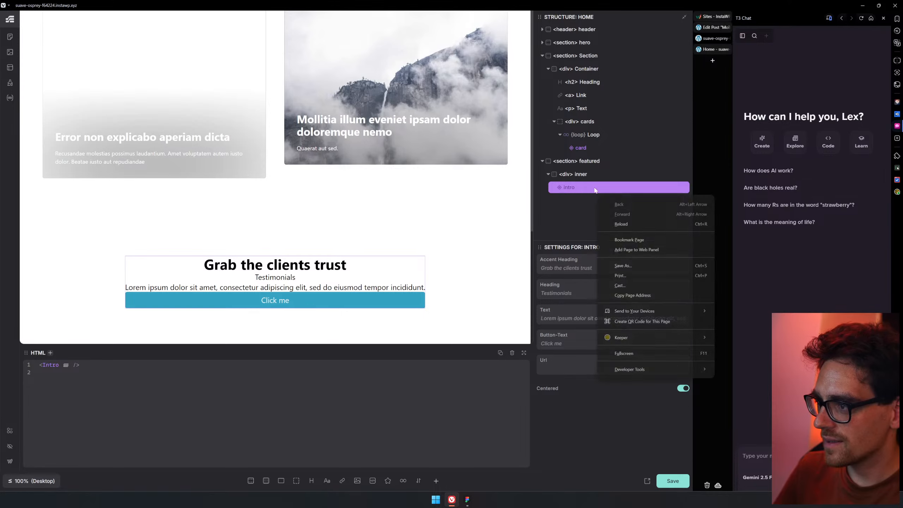
left_click(566, 198)
key("ctrl+Return")
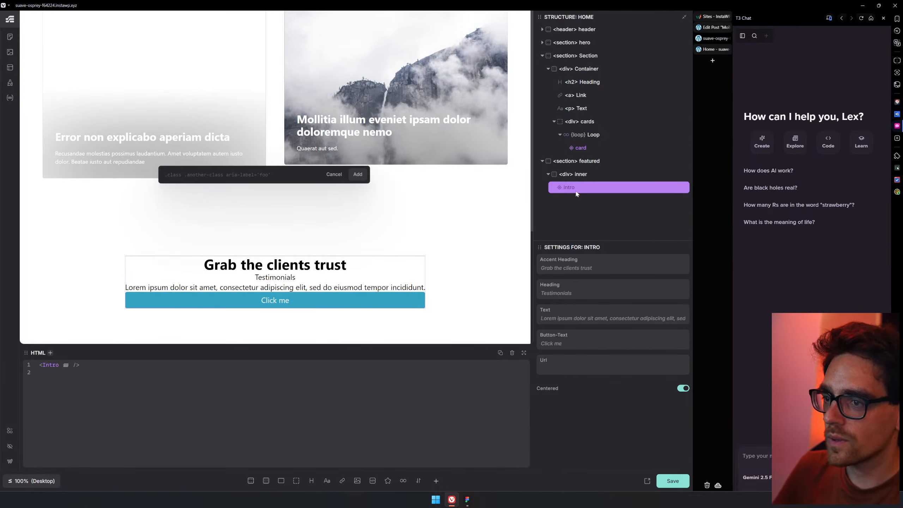
key("Escape")
key("ctrl+e")
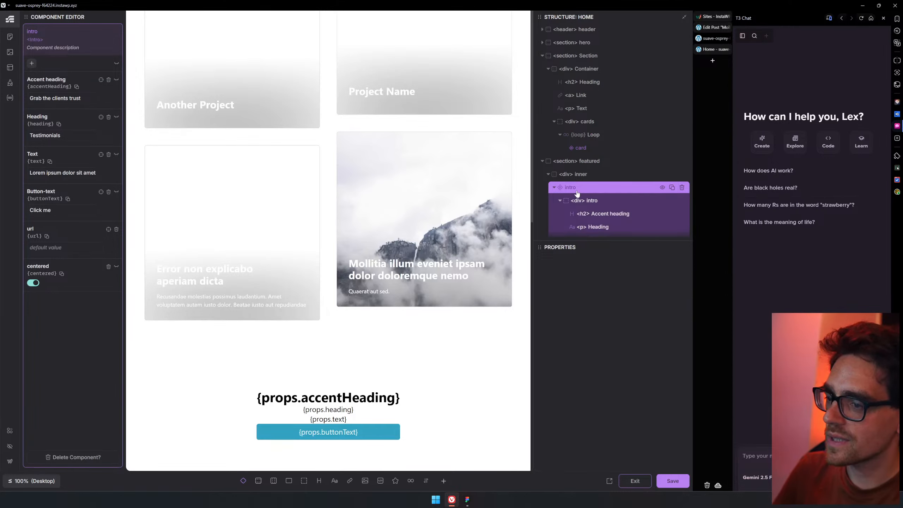
- Add a gap of var(--content-gap) to the .intro rule of the component's root intro div
left_click(631, 203)
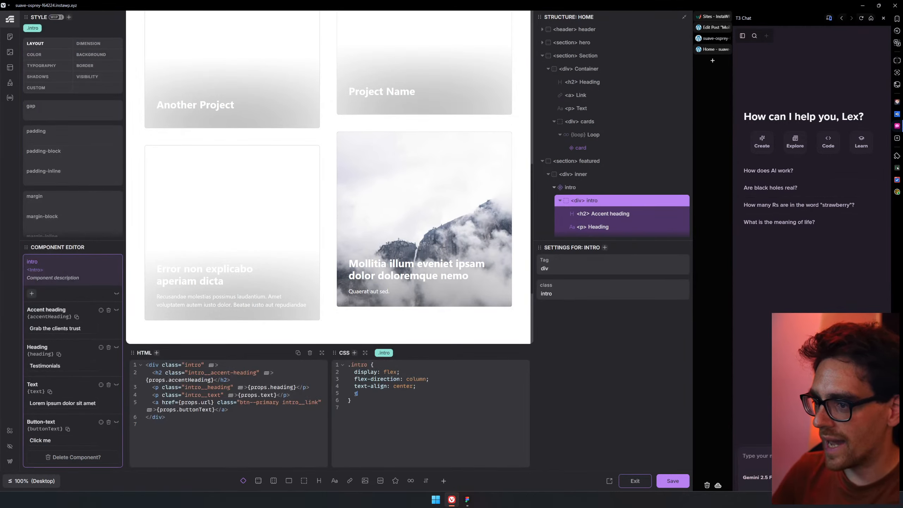
key("Return")
type("gap")
key("Return")
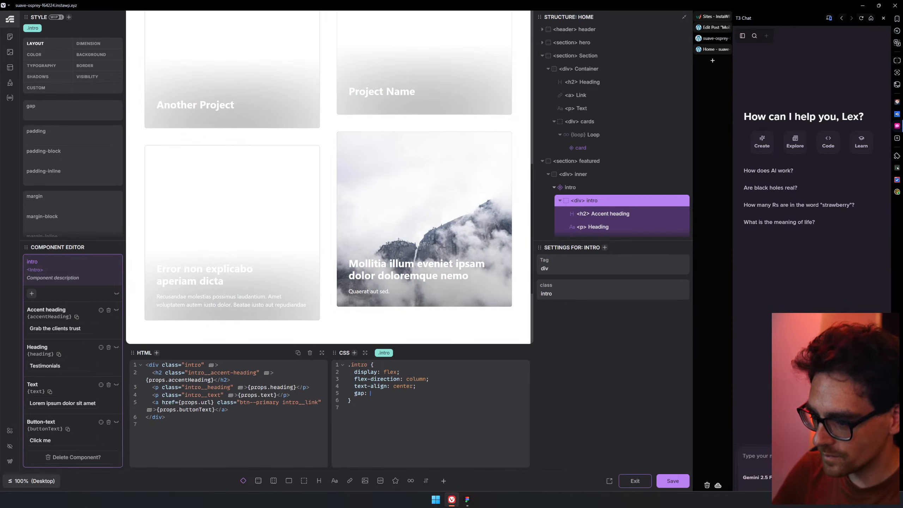
type("conten")
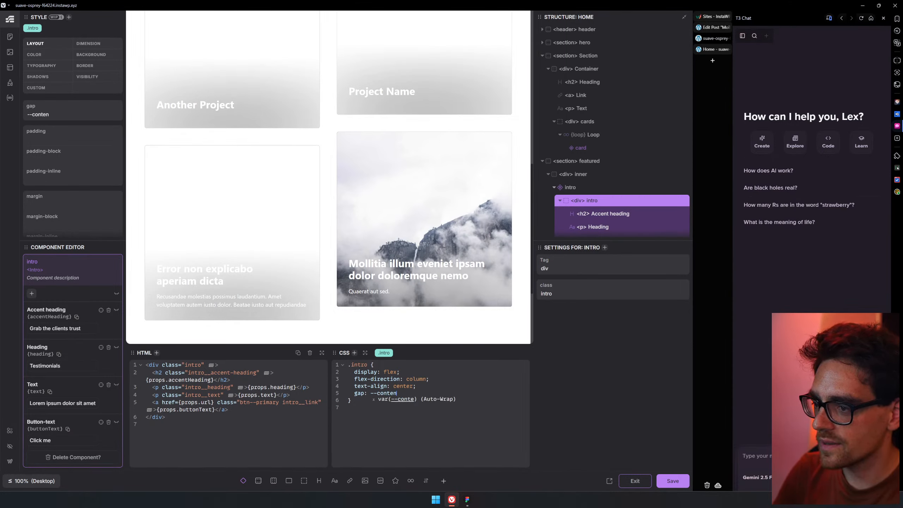
type("t-gap")
key("Return")
scroll(434, 218, "down", 4)
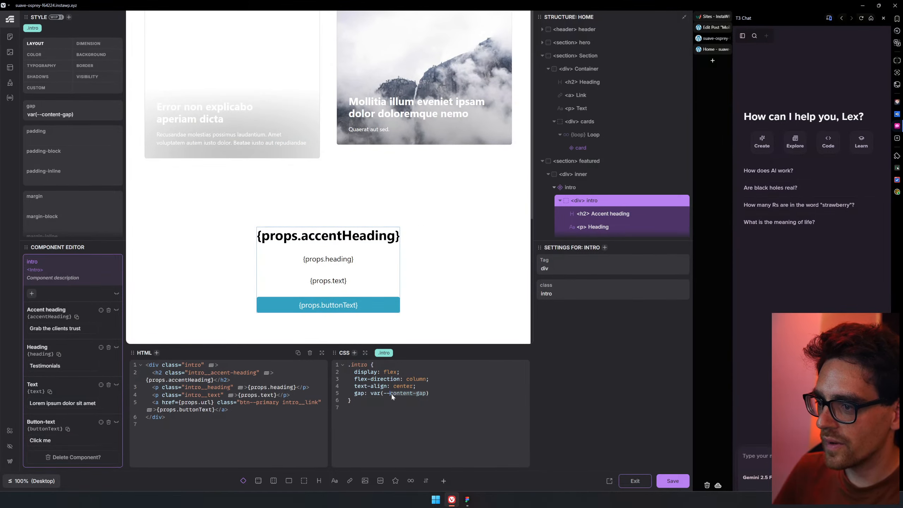
- Try the --gap-m variable as the gap value in the .intro rule
key("BackSpace")
key("BackSpace")
type("gap")
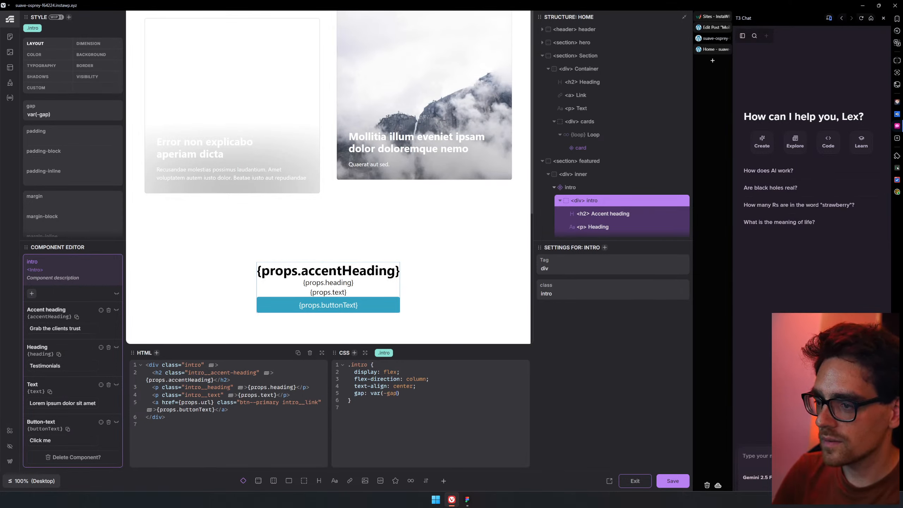
type("-m")
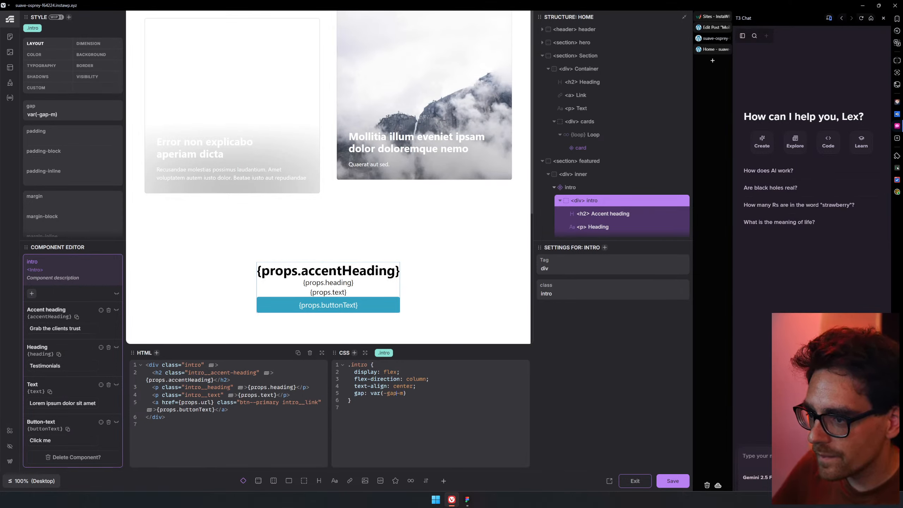
type("-0")
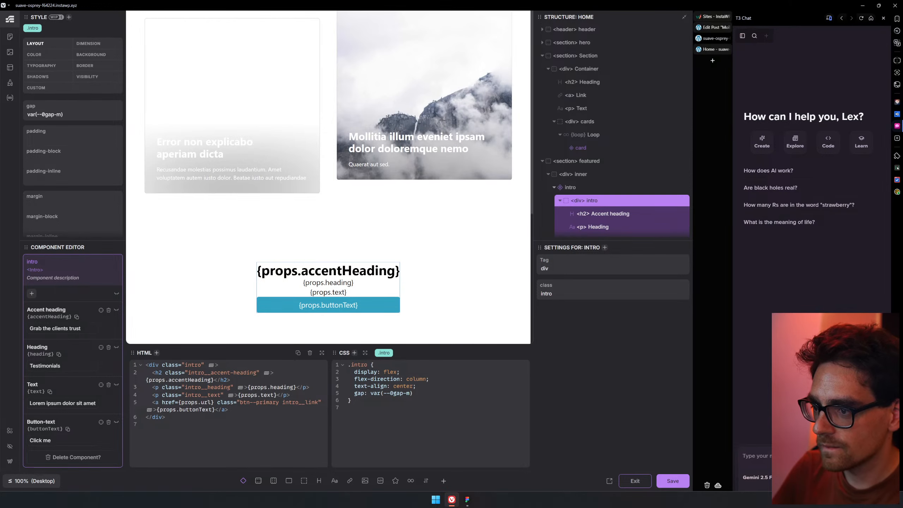
key("BackSpace")
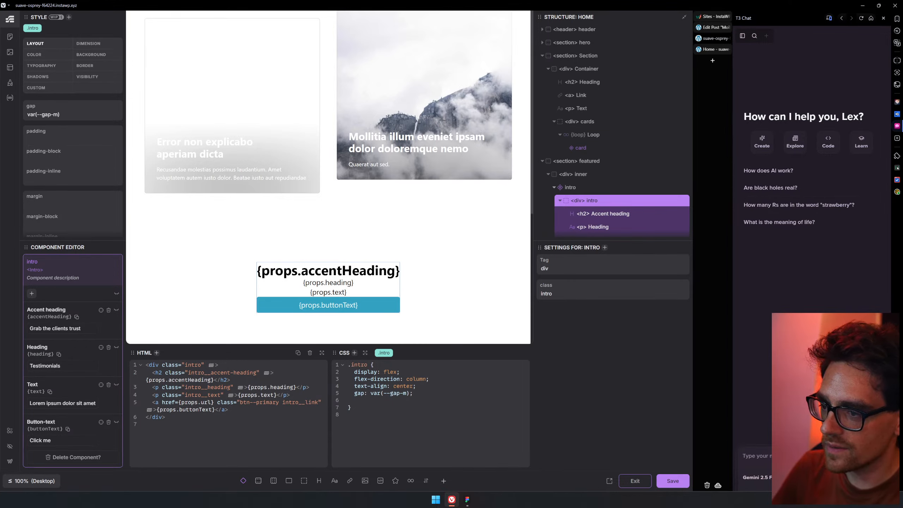
- Set the .intro rule's gap to var(--spacing-m) and save the component
key("BackSpace")
key("BackSpace")
key("Delete")
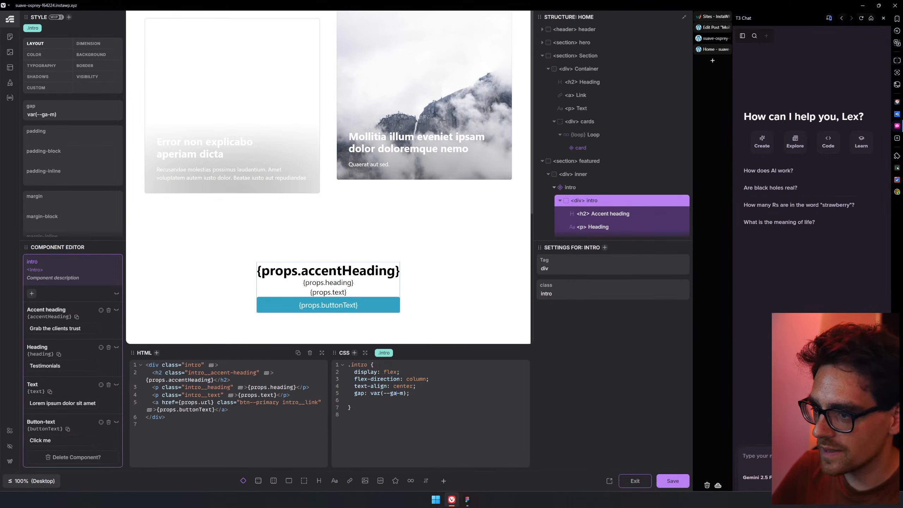
type("spacing")
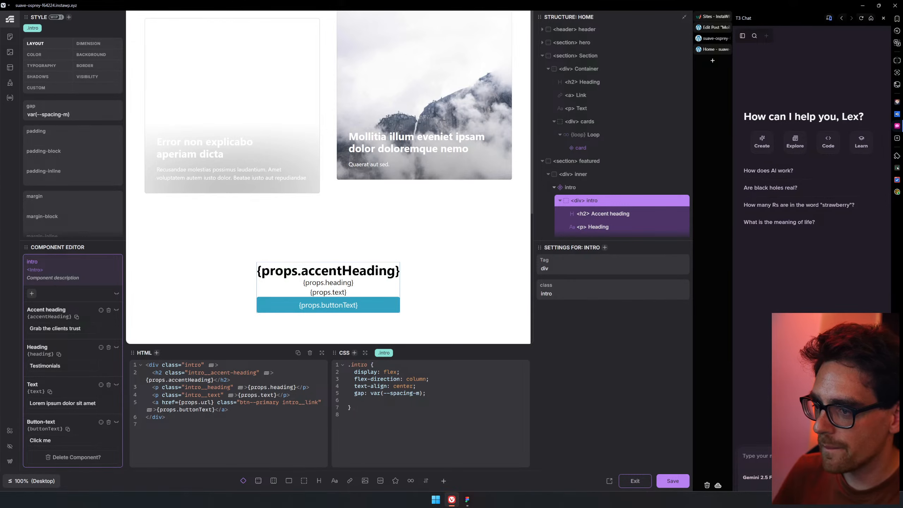
key("ctrl+s")
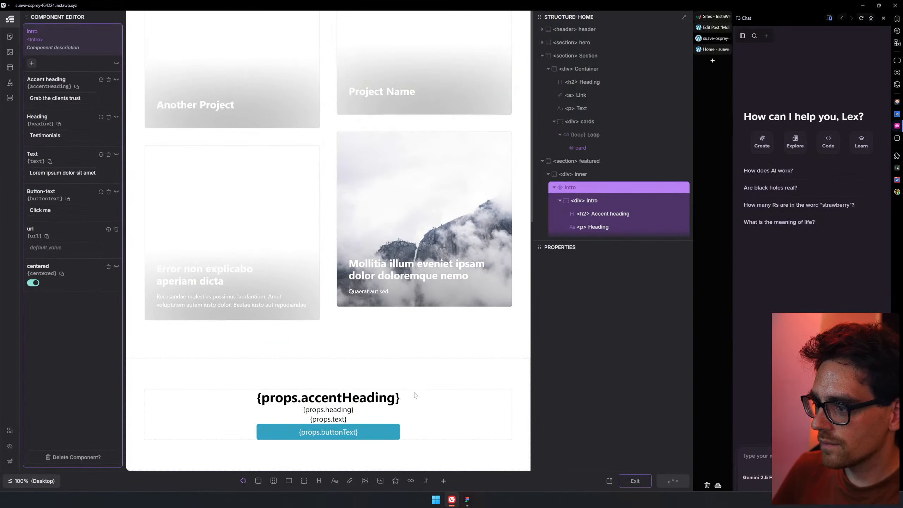
- Compare the intro div with the Testimonials heading block in the Figma design, and exit the component editor
scroll(619, 199, "down", 2)
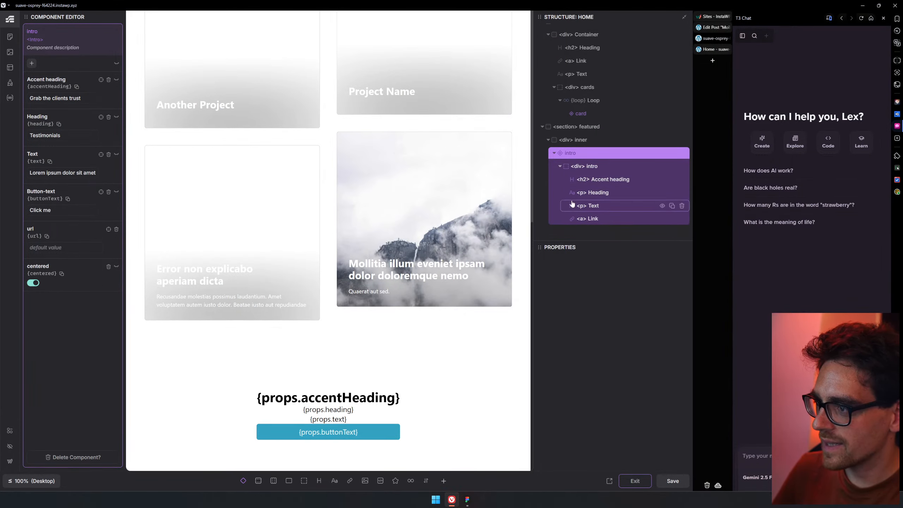
left_click(607, 167)
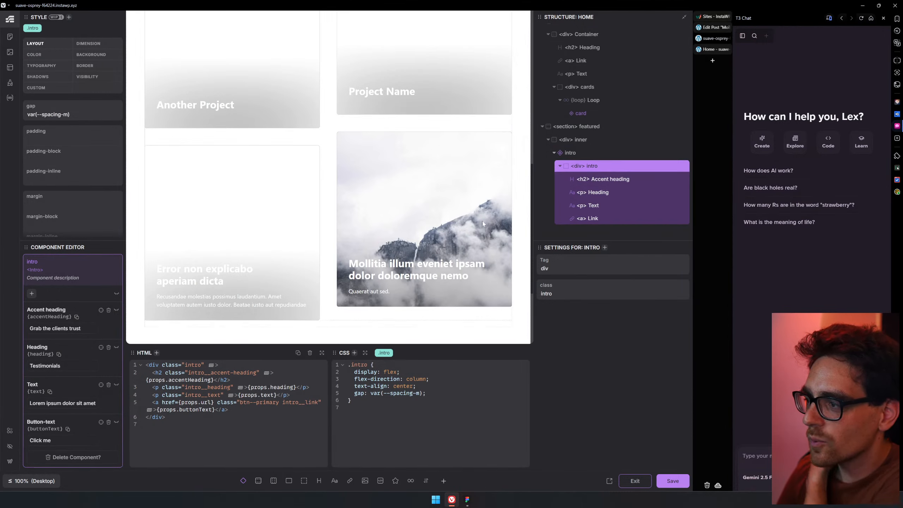
scroll(482, 221, "down", 3)
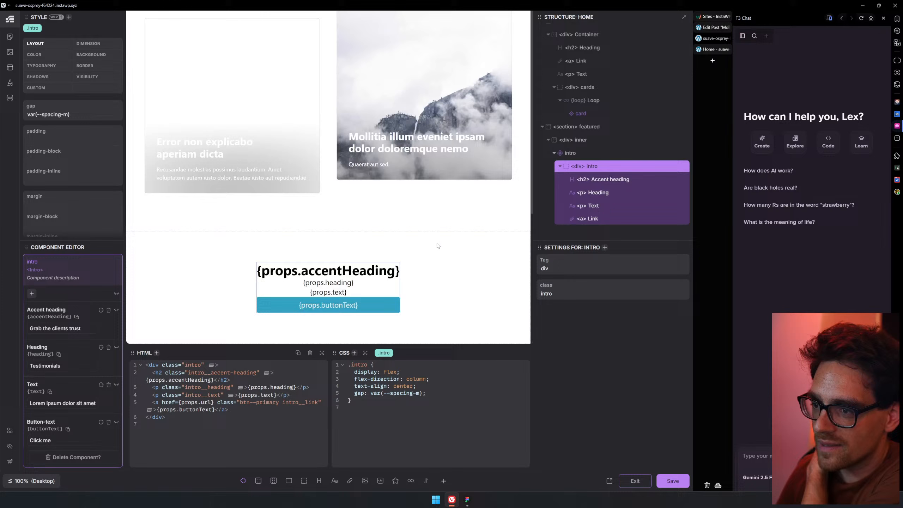
left_click(467, 499)
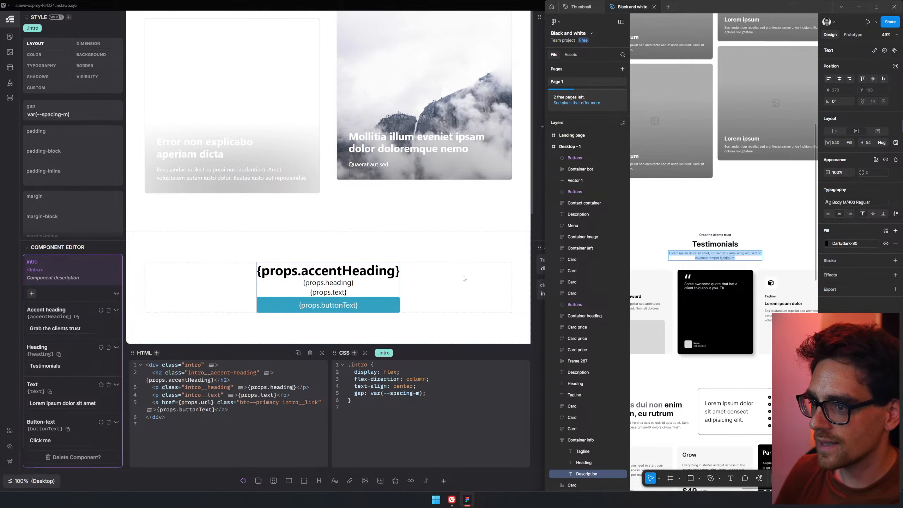
left_click(464, 278)
left_click(560, 166)
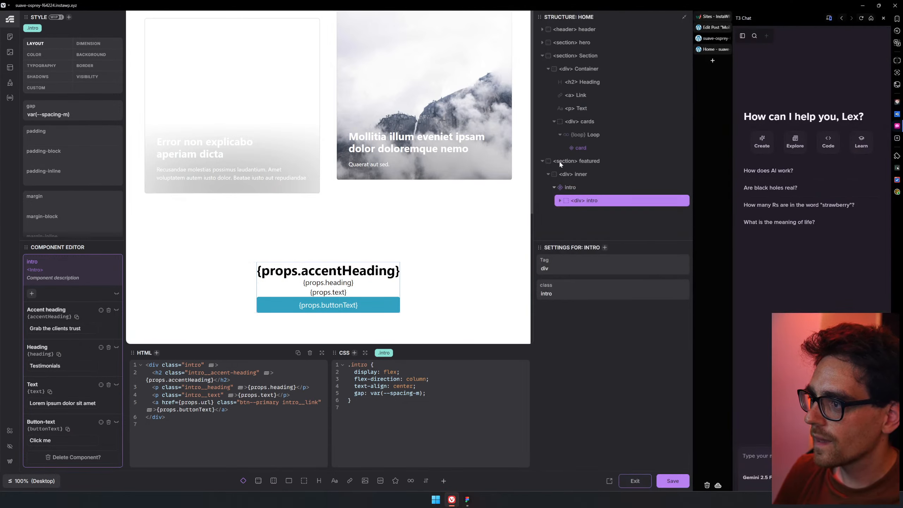
left_click(555, 188)
left_click(635, 480)
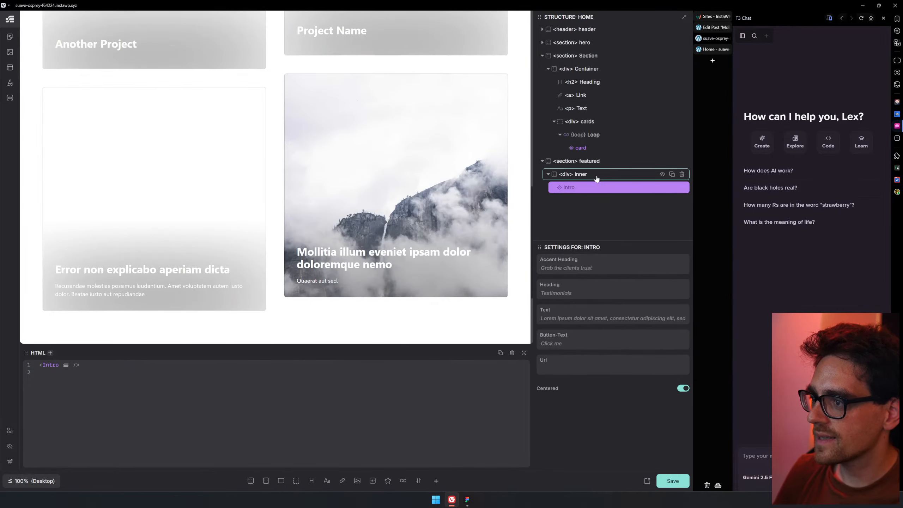
- Check the testimonials layout in Figma, and add three empty divs after the intro component inside the featured section's inner div
left_click(467, 500)
scroll(727, 303, "down", 5)
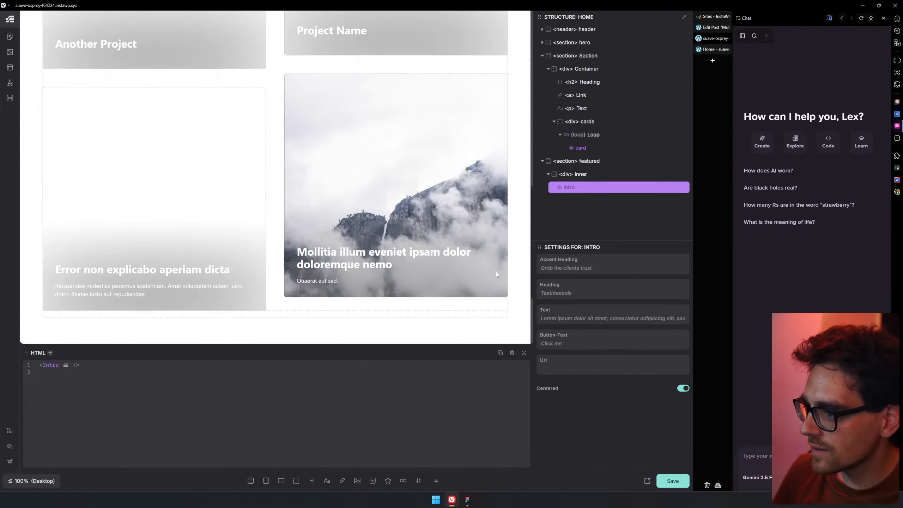
left_click(496, 271)
left_click(597, 175)
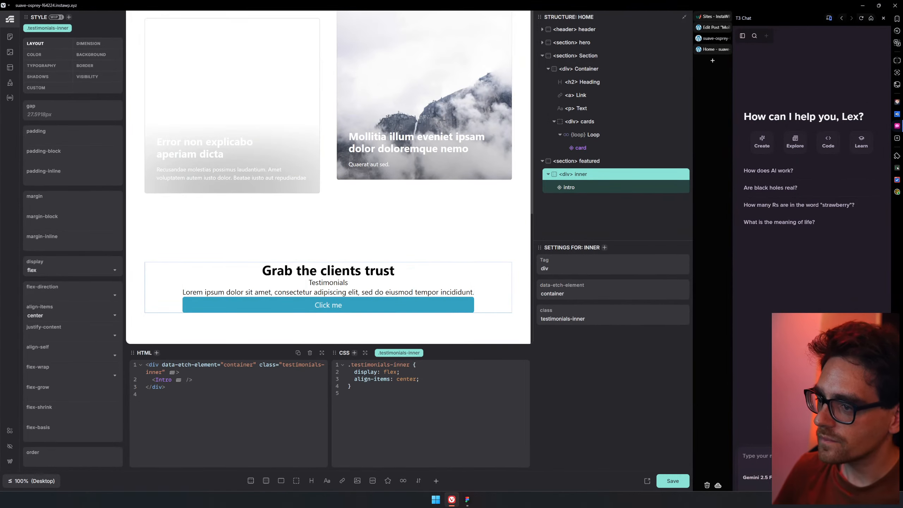
left_click(296, 482)
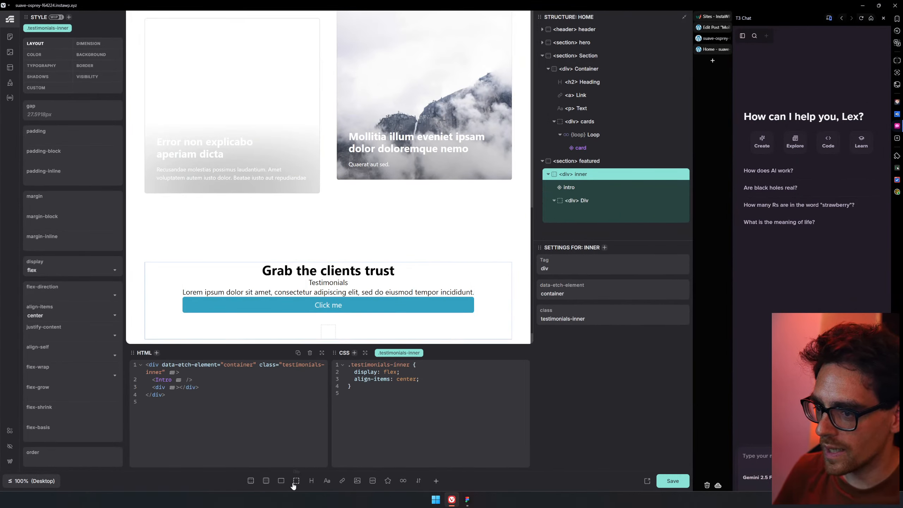
left_click(296, 482)
left_click(296, 482)
scroll(391, 236, "down", 3)
scroll(615, 174, "down", 2)
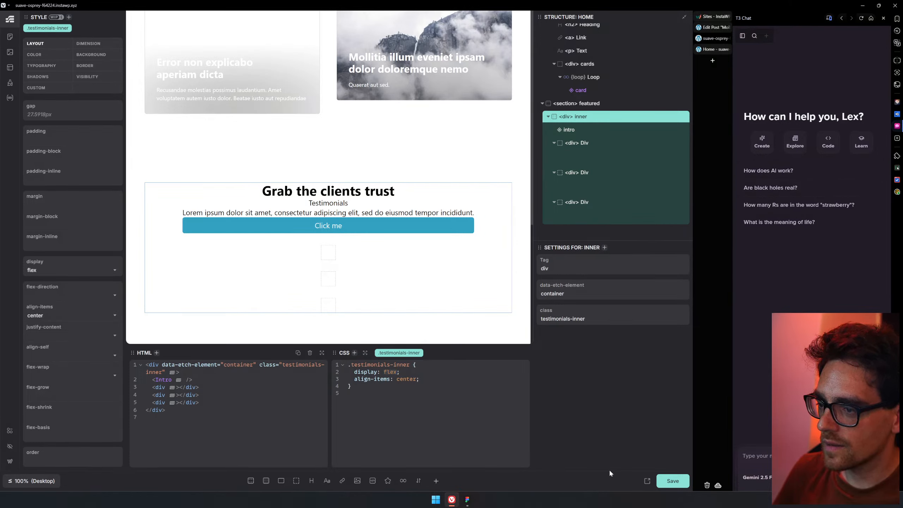
- Set display to grid in the .testimonials-inner rule and write the values 1fr 1fr 1fr on a new line after align-items
type("grid")
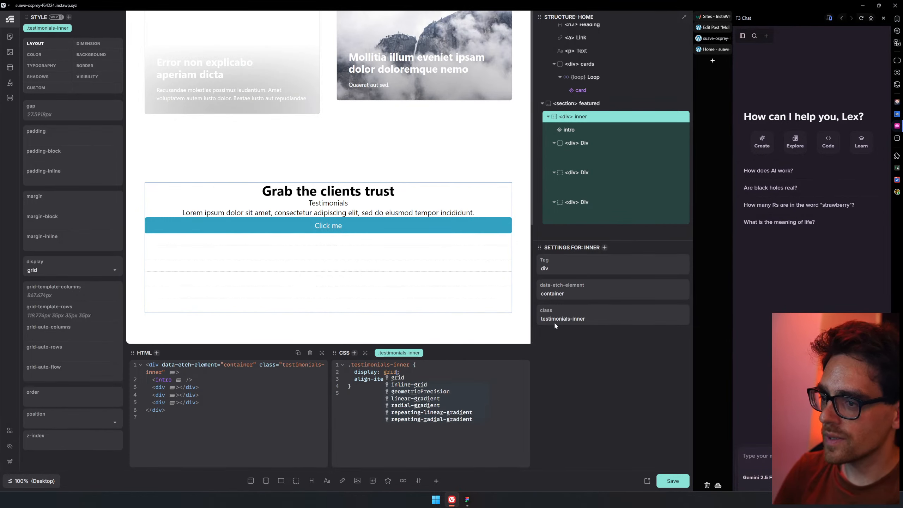
left_click(347, 393)
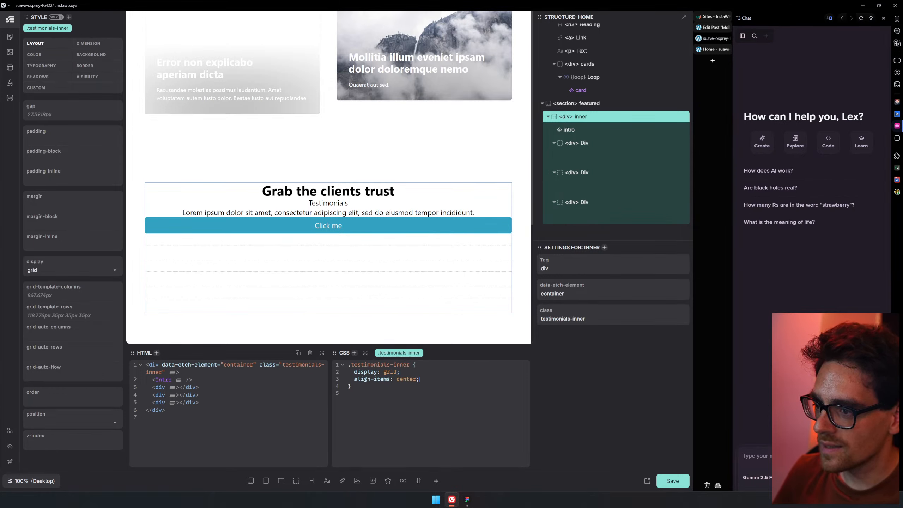
key("Return")
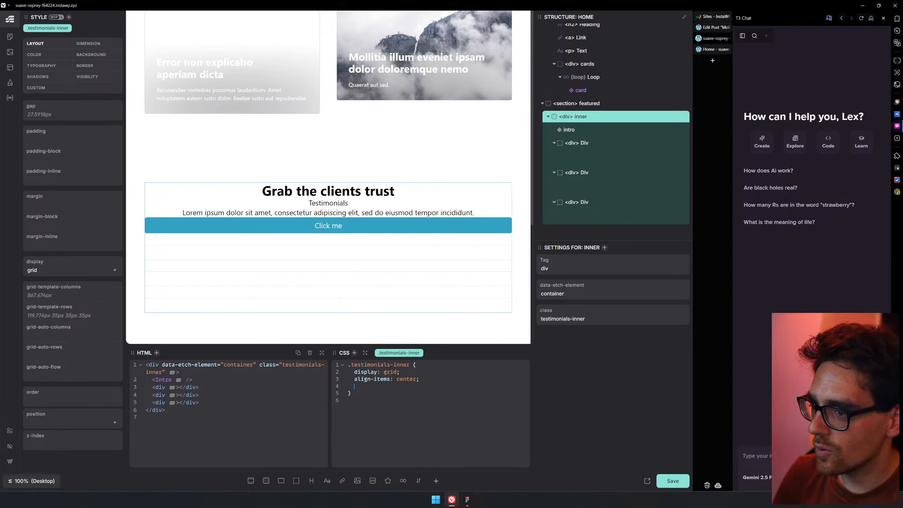
type("1")
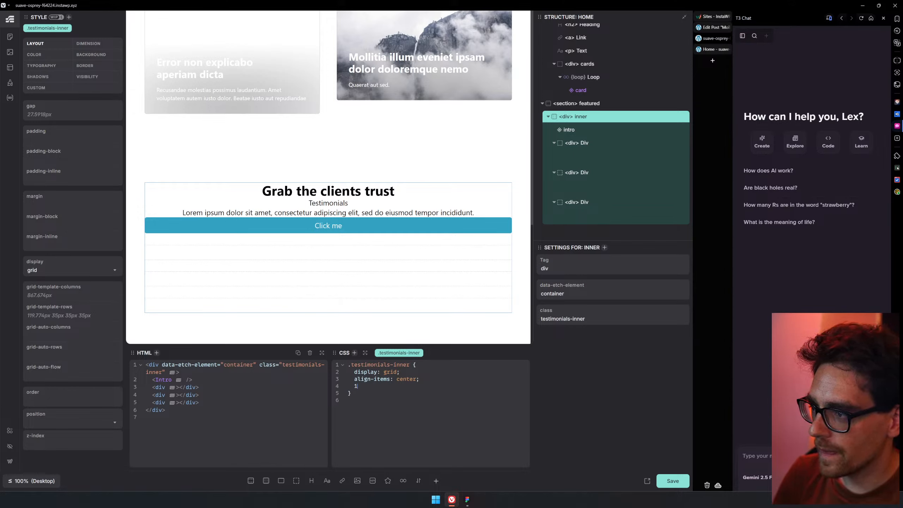
type("fr 1fr 1")
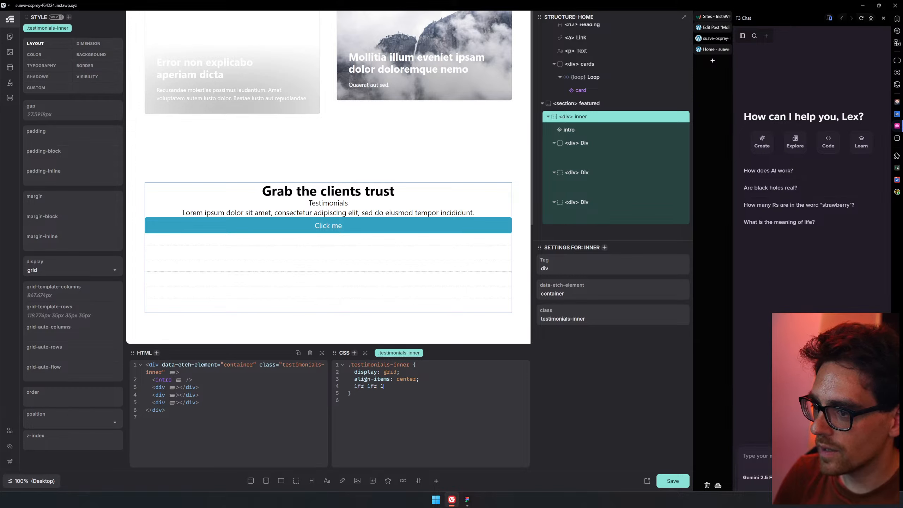
type("fr")
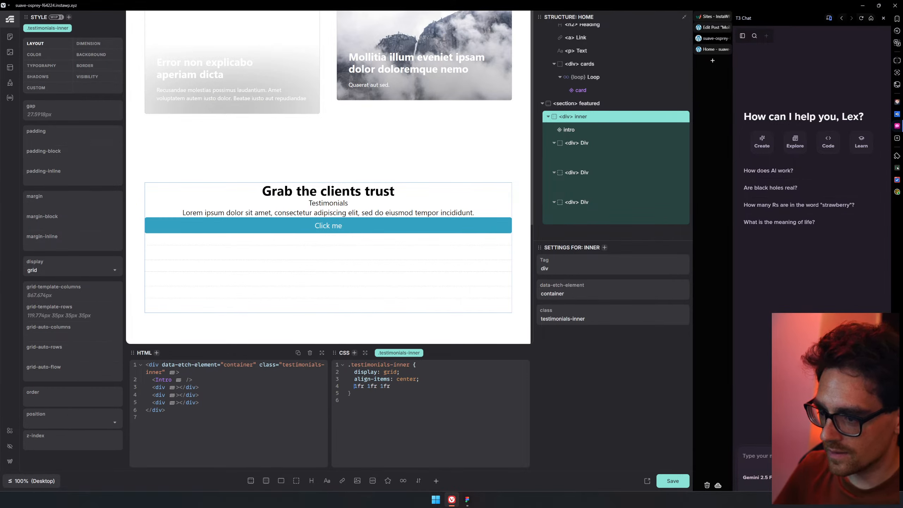
- Put the grid-template property in front of the three 1fr values in the .testimonials-inner rule
type("g")
type("rid0tem")
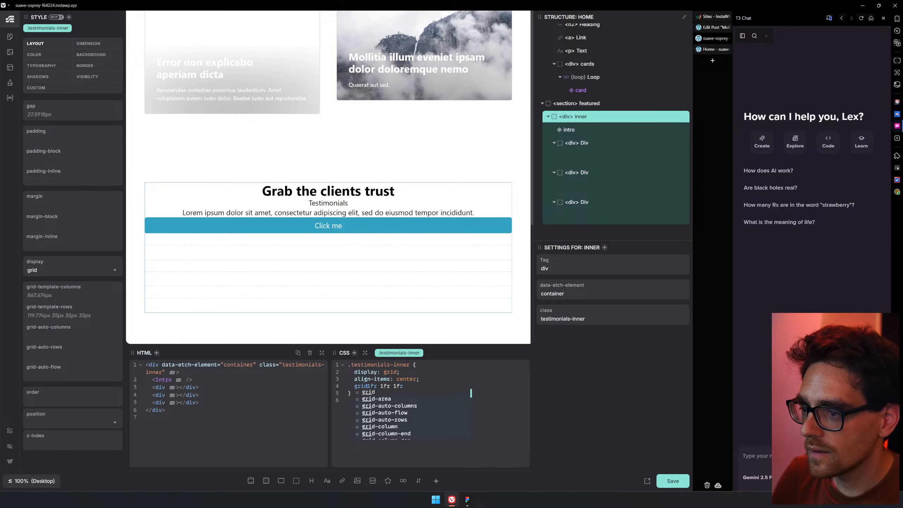
key("BackSpace")
key("BackSpace")
key("BackSpace")
type("templatre:")
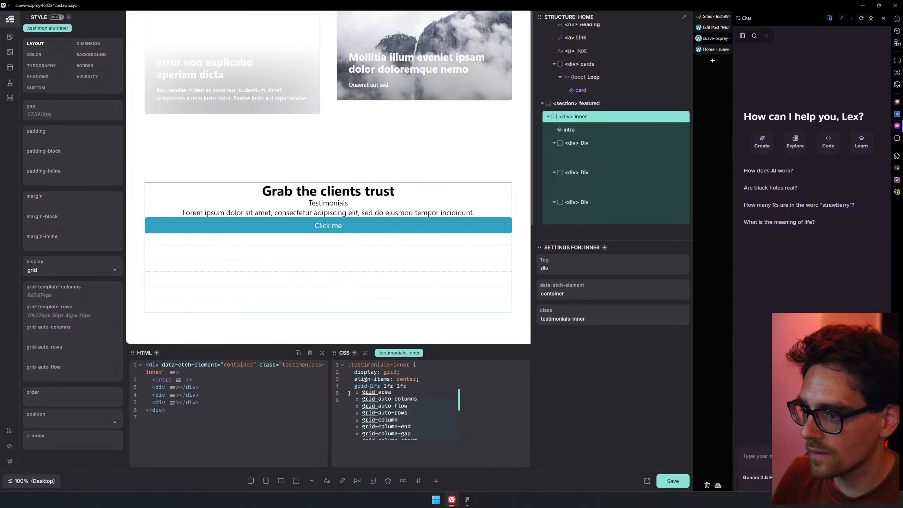
key("BackSpace")
key("BackSpace")
key("BackSpace")
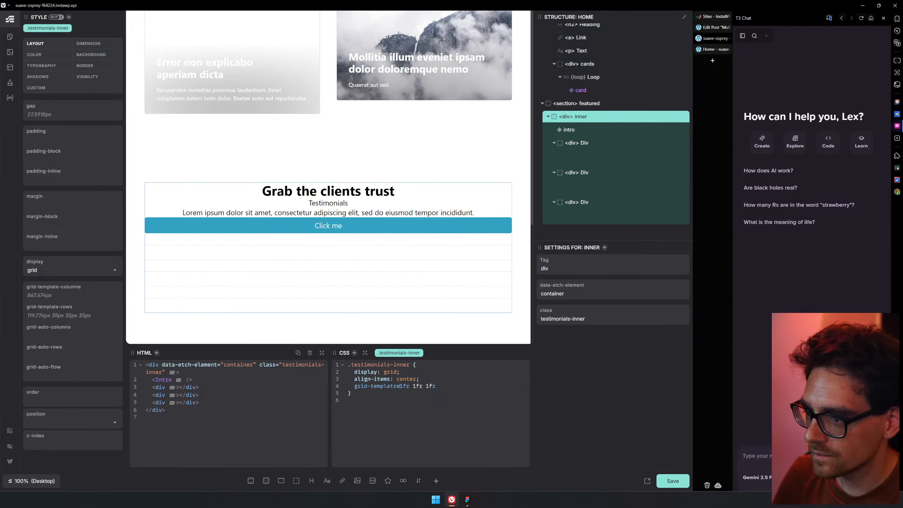
type("e:")
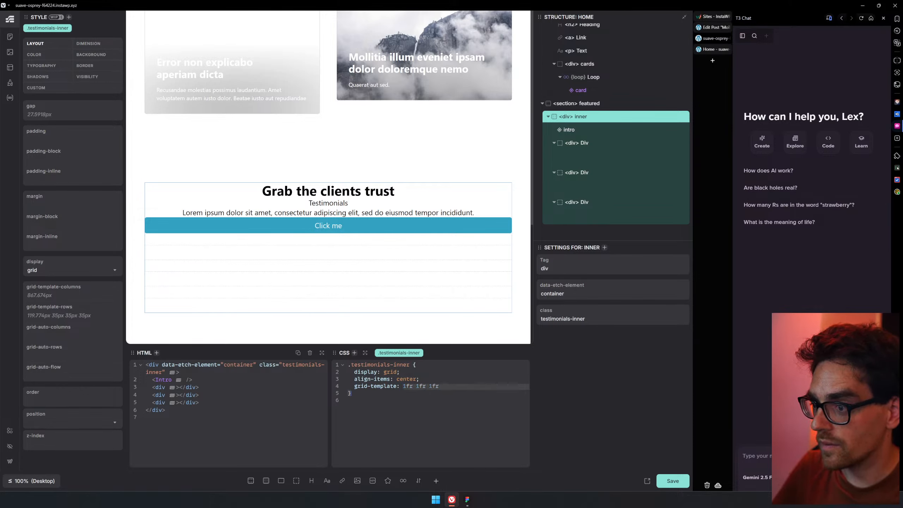
- Replace the grid-template value in the .testimonials-inner rule with repeat(3, 1fr);
left_click(419, 380)
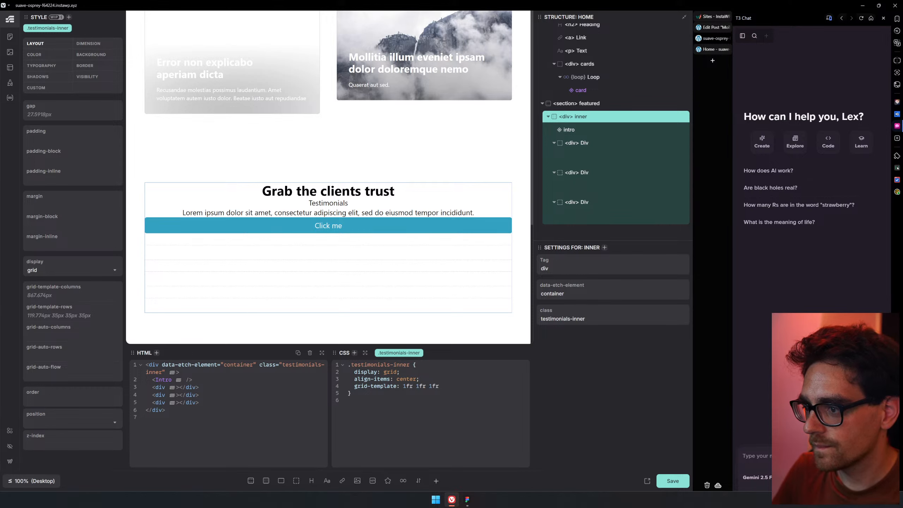
type("repeat(1fr")
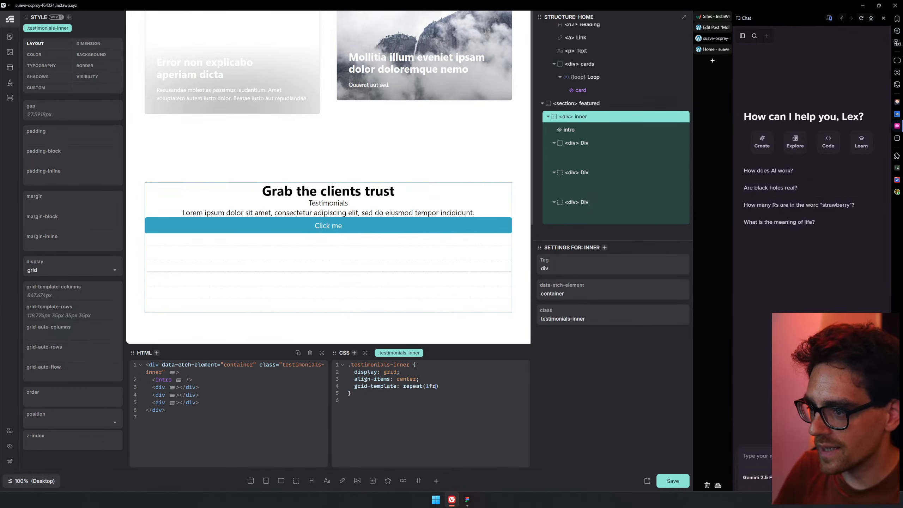
key("BackSpace")
key("BackSpace")
key("BackSpace")
type("3, 12")
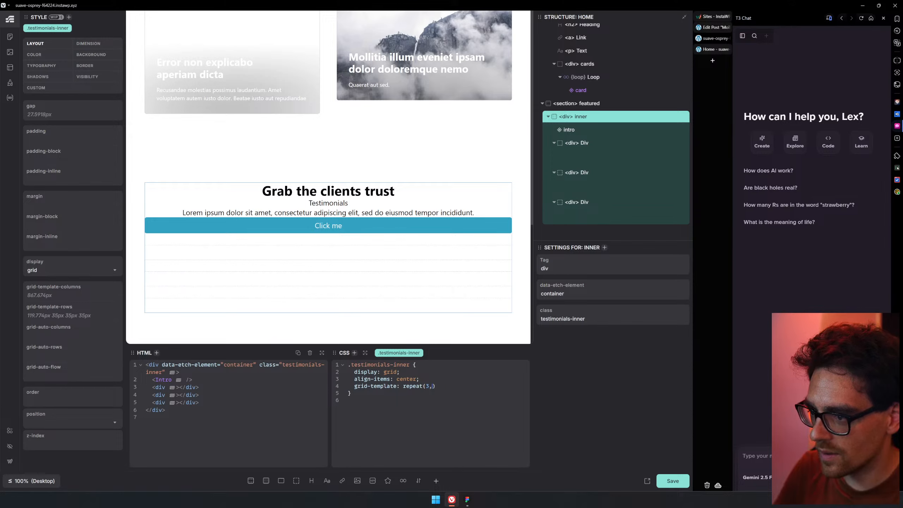
type("fr);")
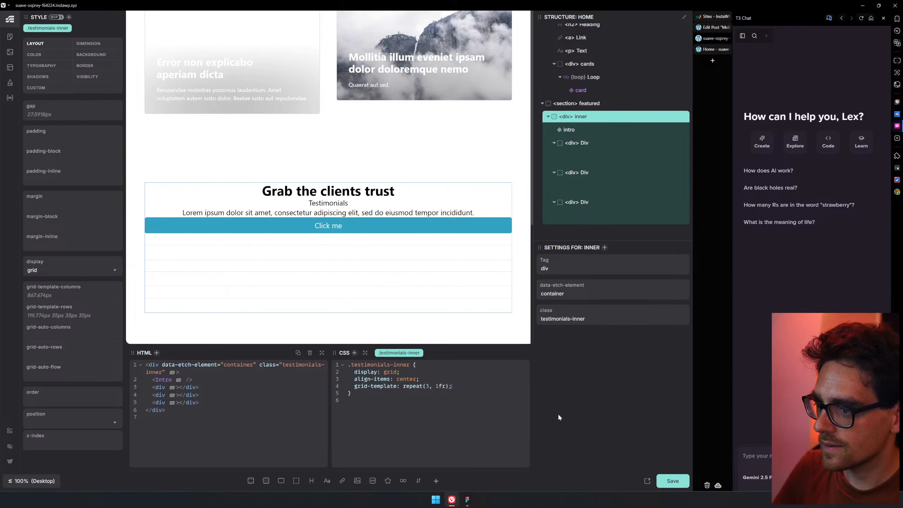
- Change the grid-template property to grid-template-columns in the .testimonials-inner rule, keeping repeat(3, 1fr), and save the page
left_click(751, 457)
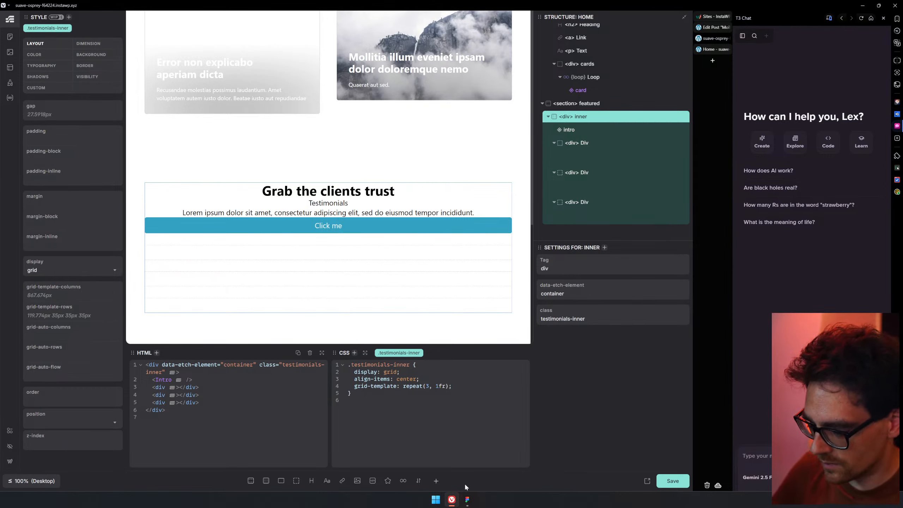
type("-")
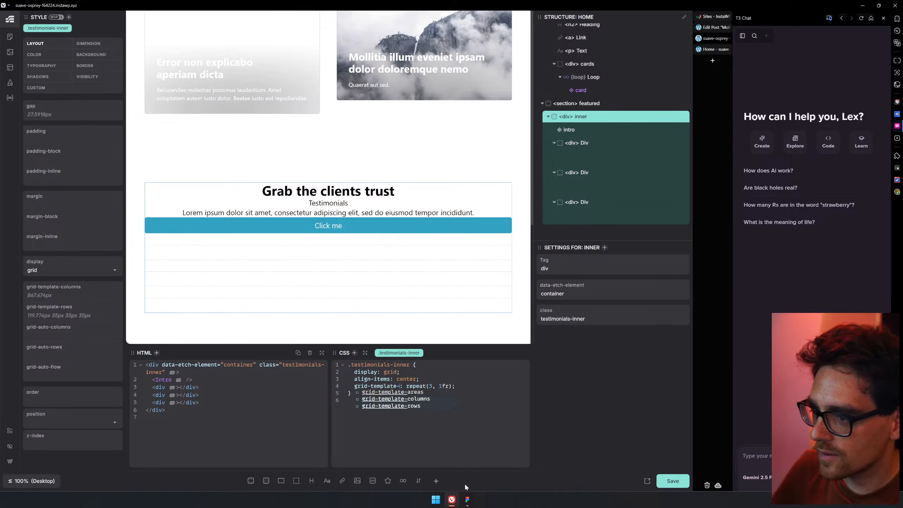
key("Down")
key("Return")
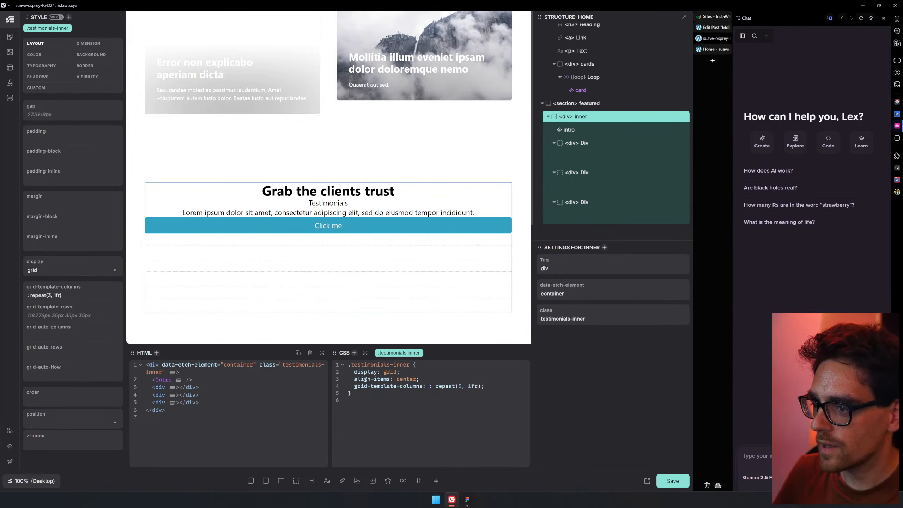
key("BackSpace")
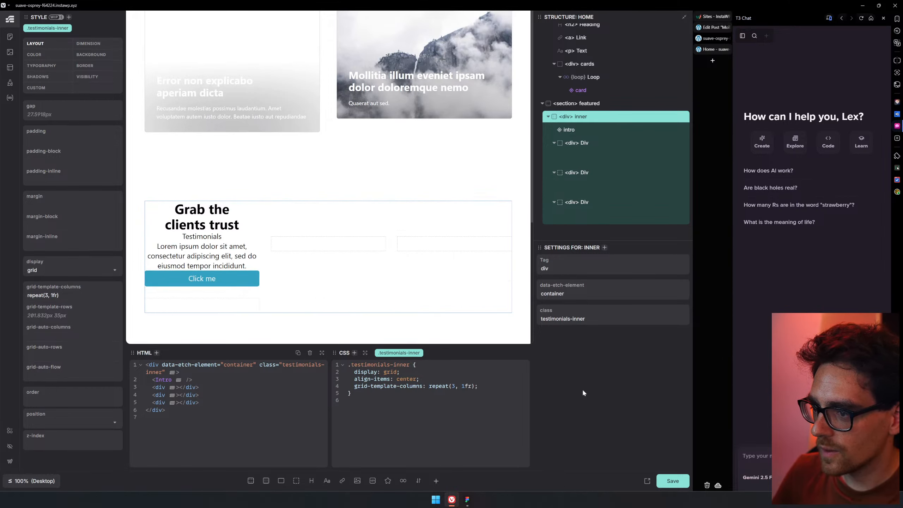
key("ctrl+s")
left_click(599, 132)
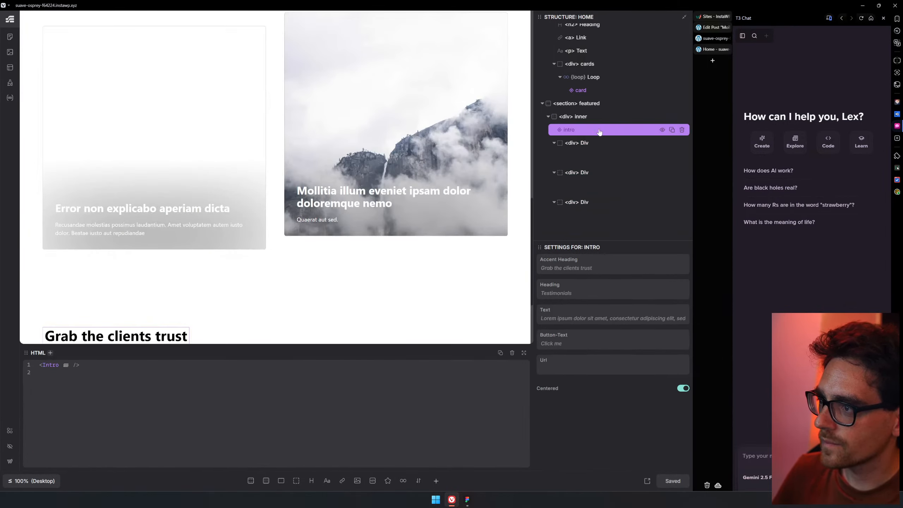
scroll(274, 278, "down", 3)
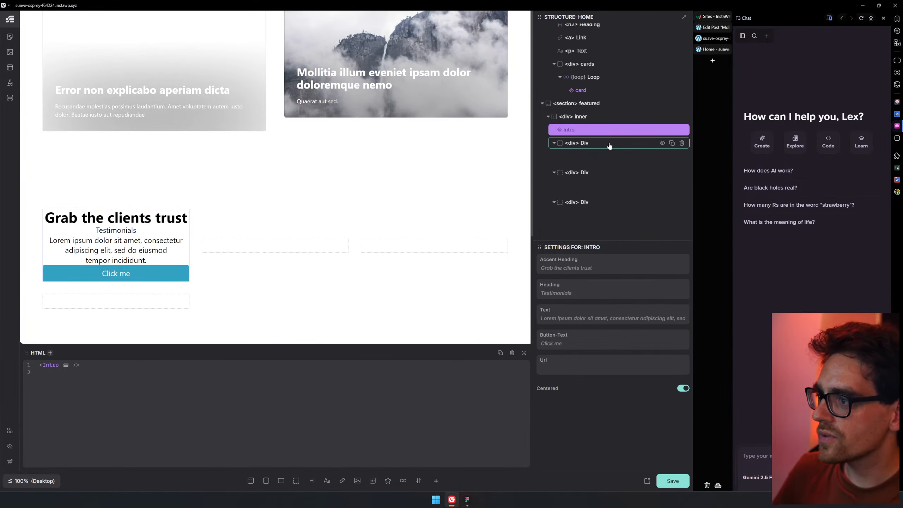
key("ctrl+Return")
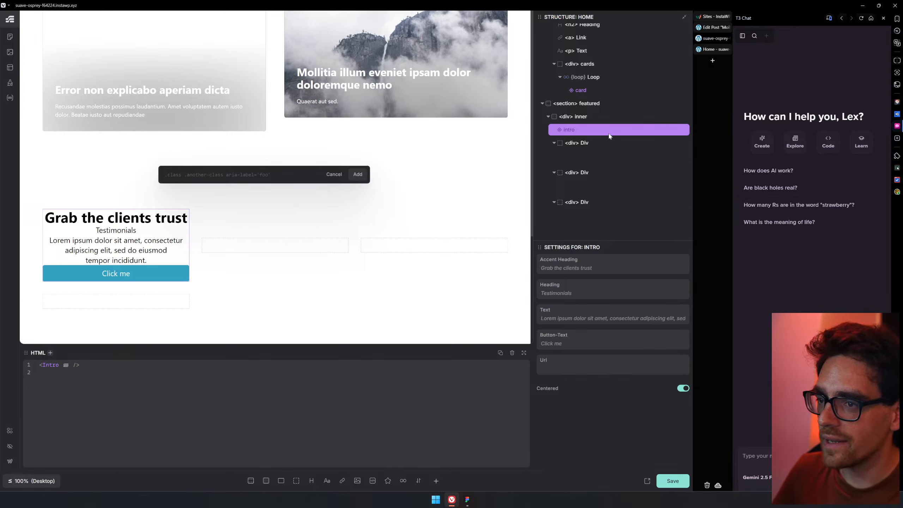
key("Escape")
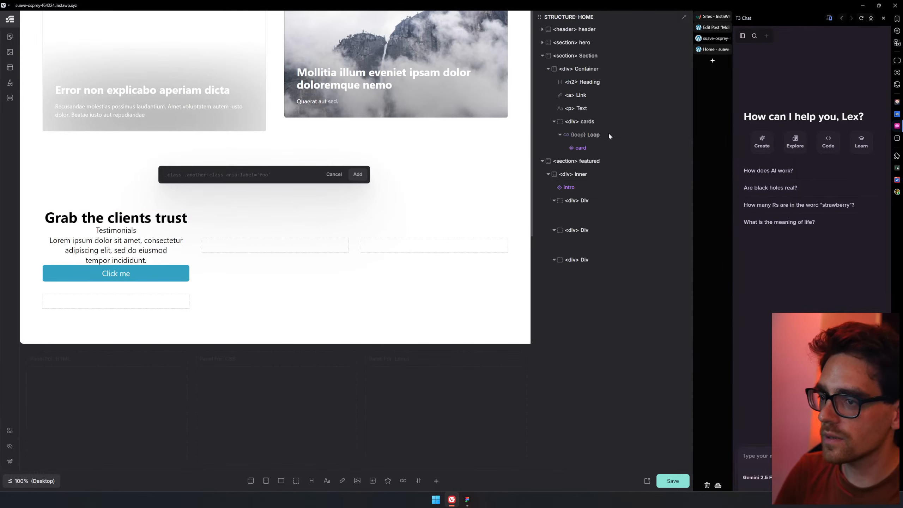
- Open the featured section's intro component for editing and add grid-area: 1 / -1; to its .intro rule
double_click(606, 188)
double_click(607, 194)
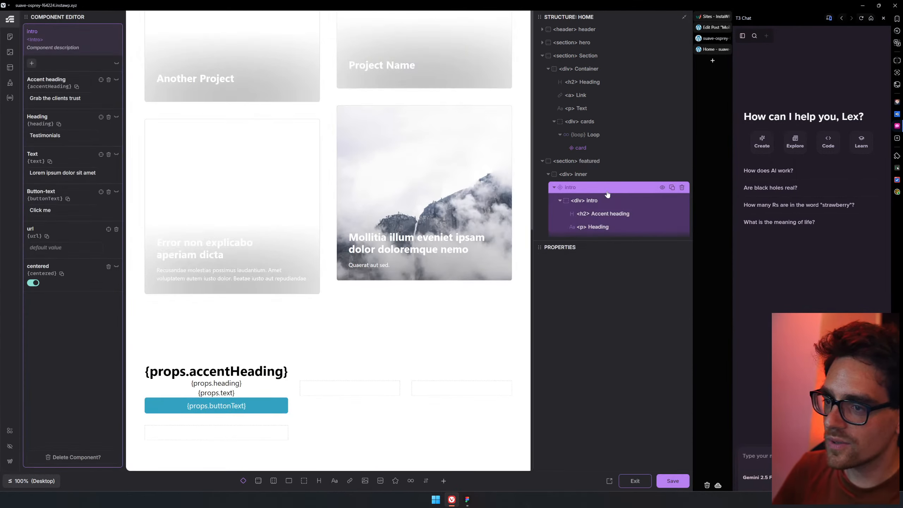
left_click(625, 201)
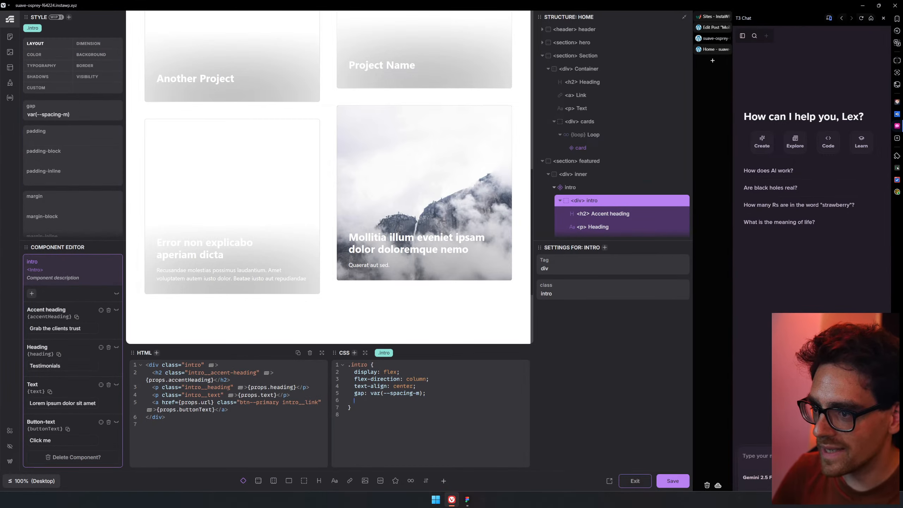
type("grid-")
type("rea")
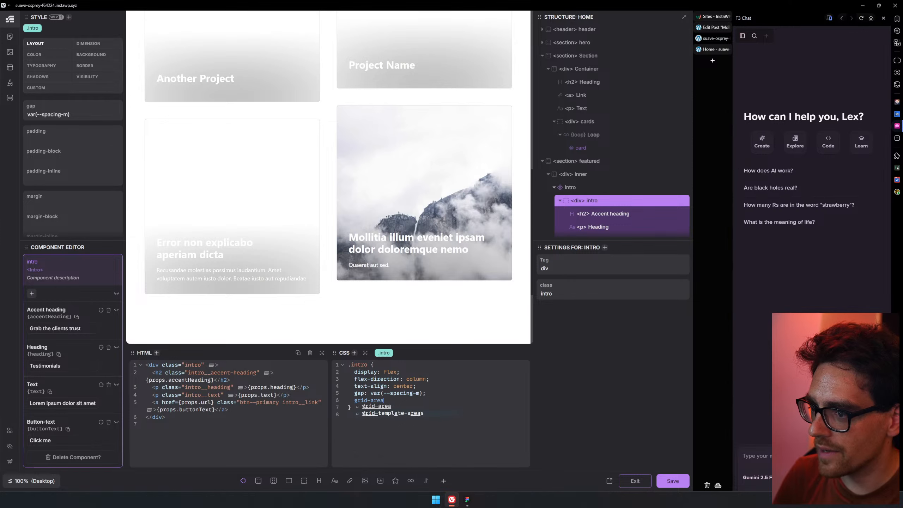
key("Return")
scroll(434, 343, "down", 3)
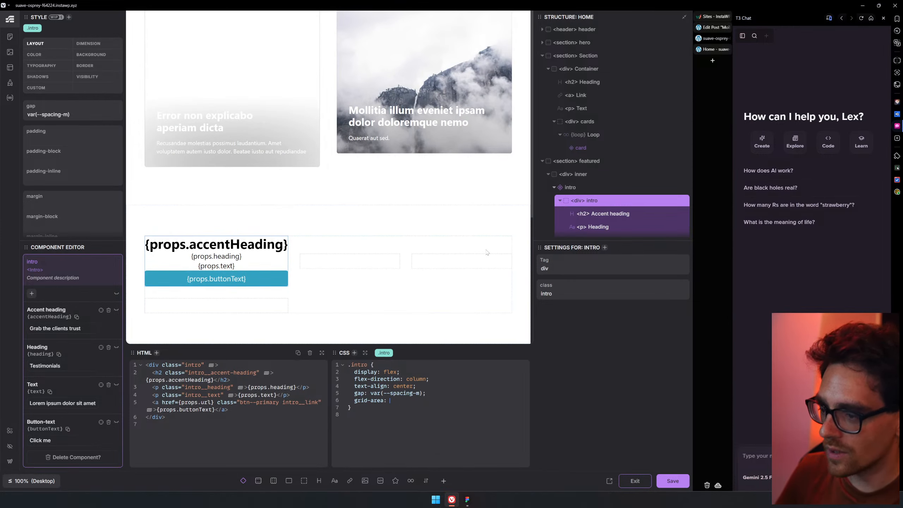
type("1")
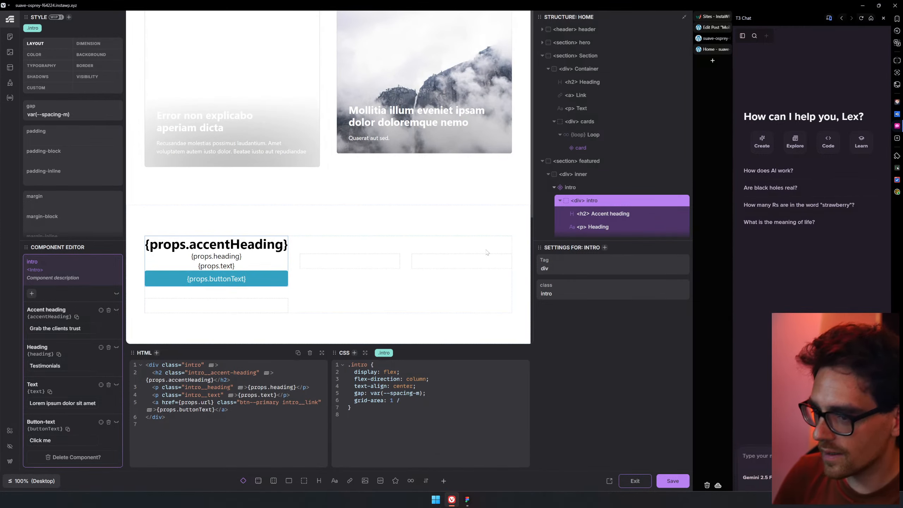
type(" / -1;")
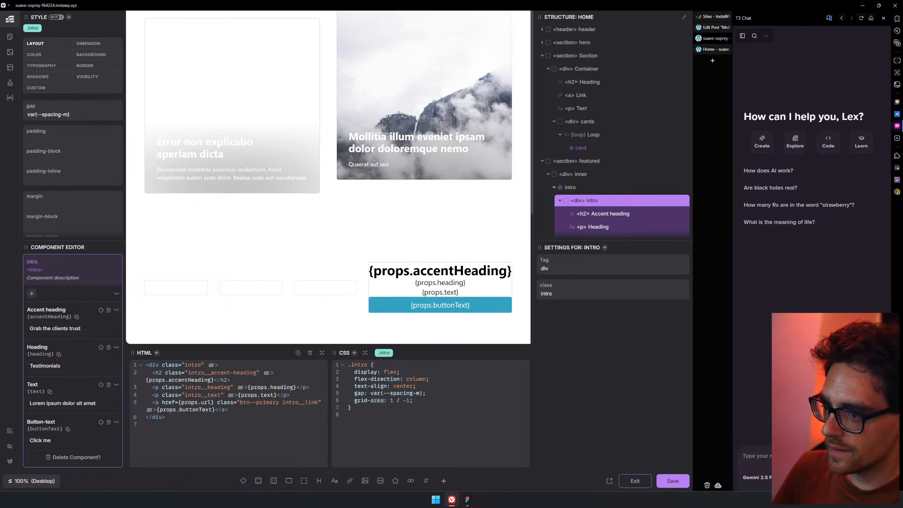
- Try 0 as the first grid-area value in the .intro rule, and undo it
key("BackSpace")
type("0")
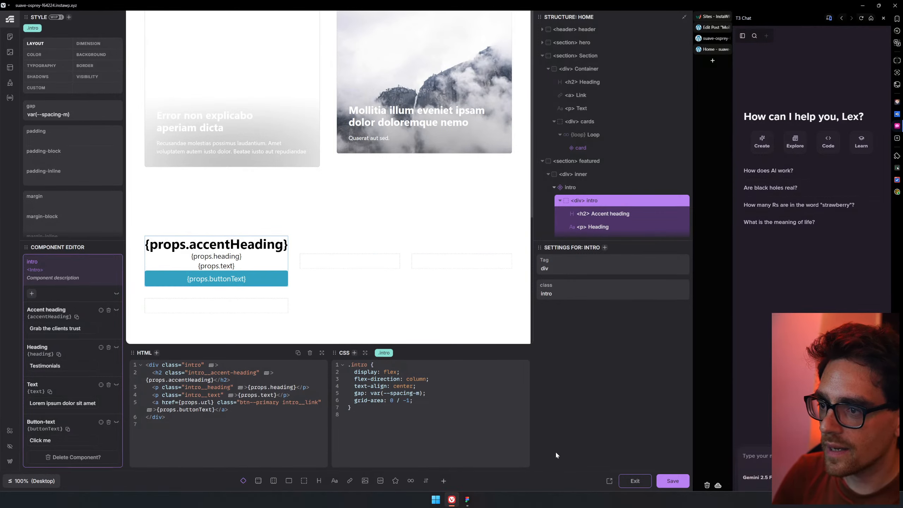
key("ctrl+z")
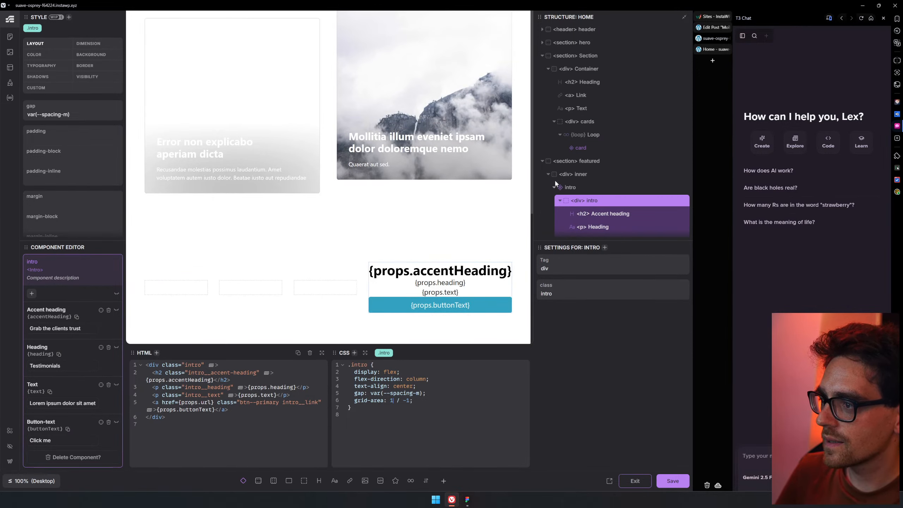
- Save the intro component's changes and exit component editing
left_click(550, 190)
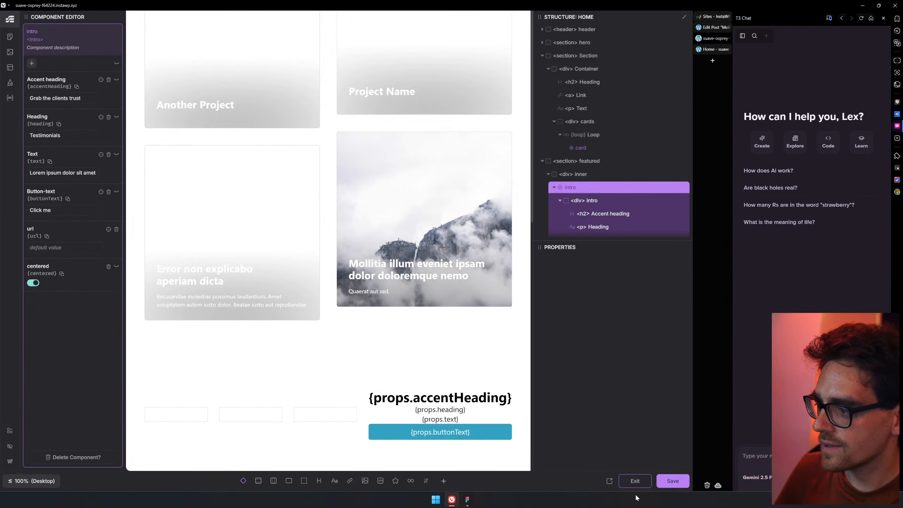
left_click(672, 480)
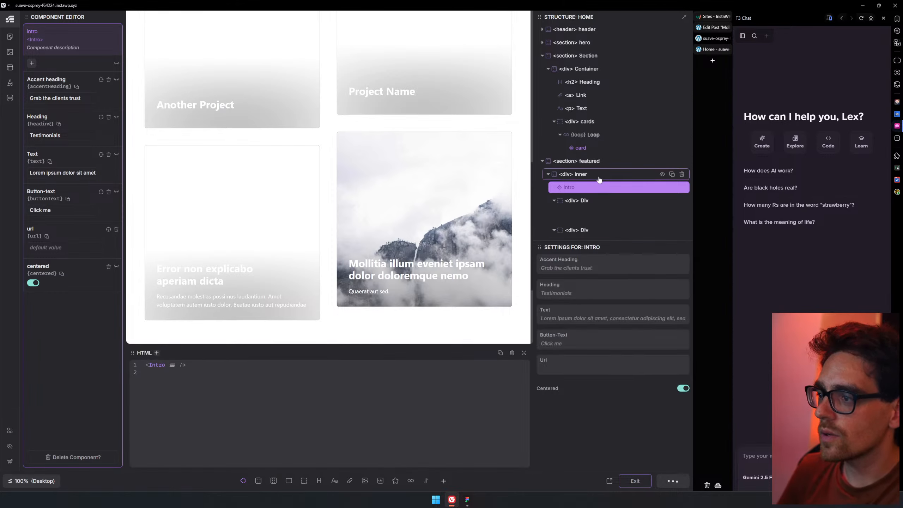
scroll(623, 194, "down", 3)
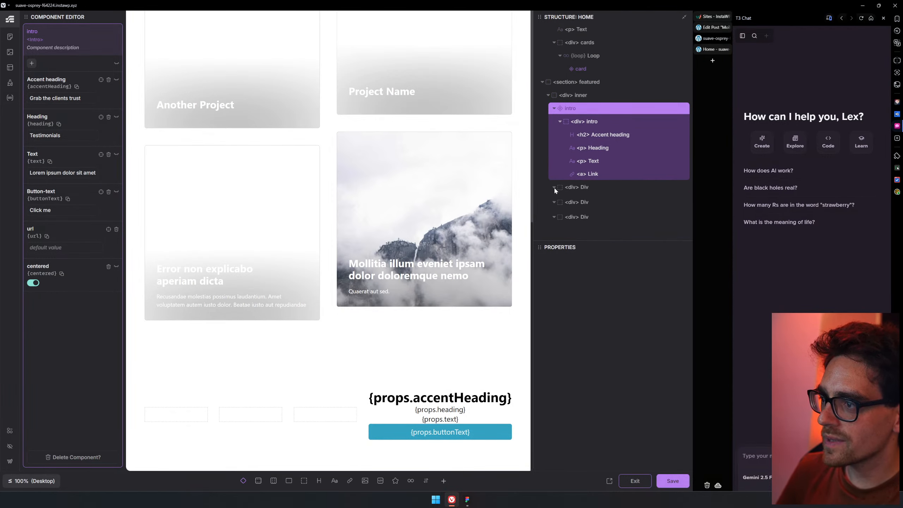
left_click(554, 109)
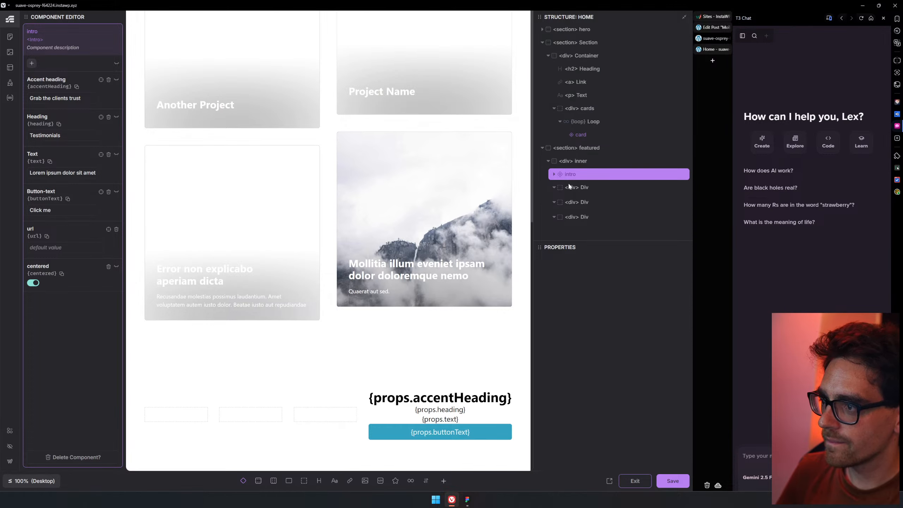
left_click(635, 480)
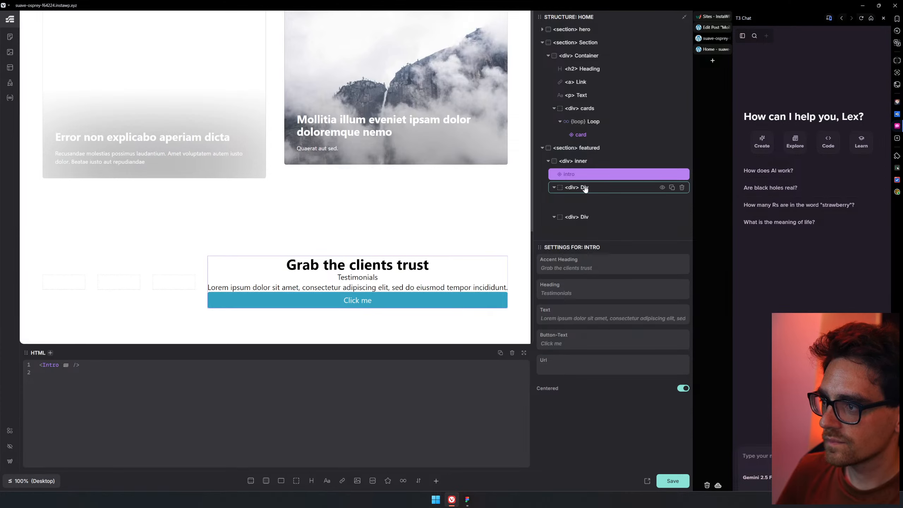
- Check the testimonial card design in Figma, and add an image, heading, text and second image to the first div after the intro component
left_click(672, 187)
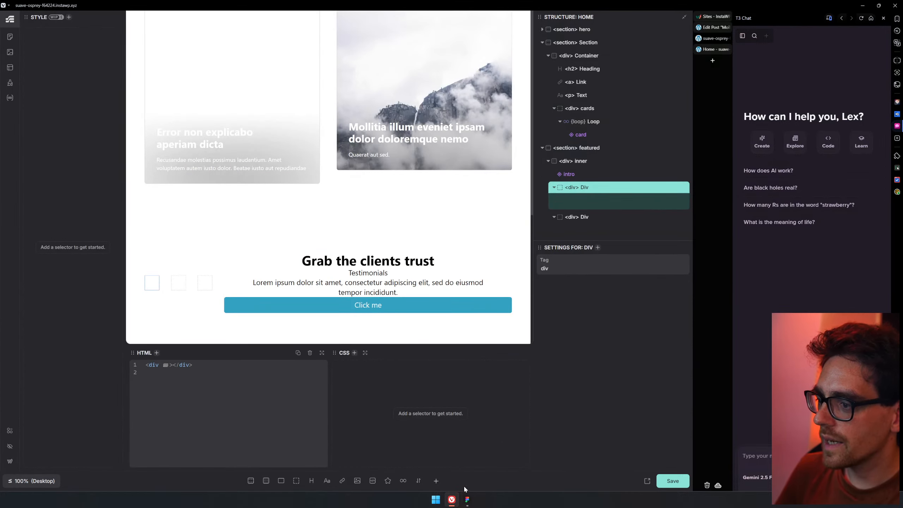
left_click(466, 499)
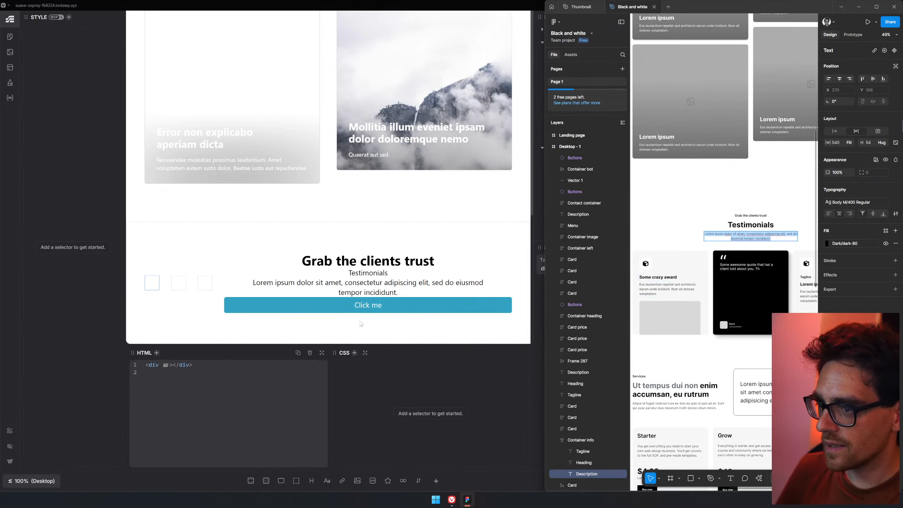
left_click(513, 429)
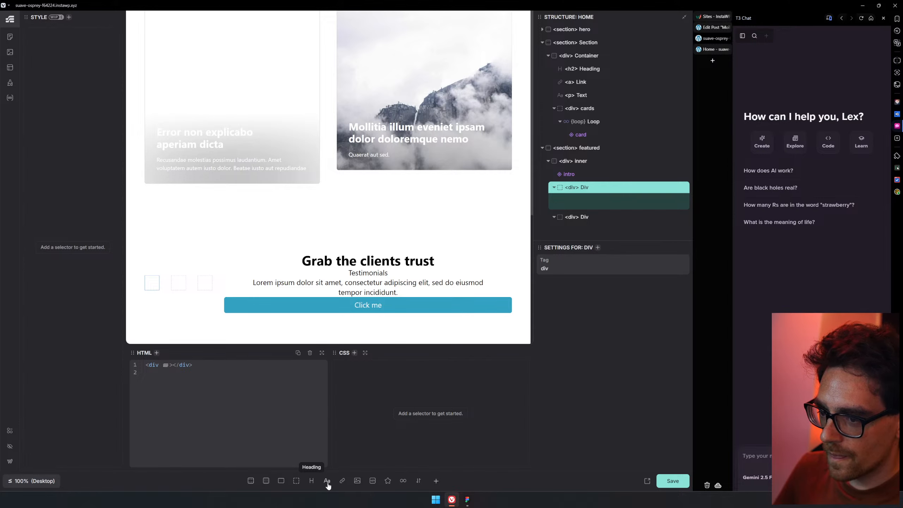
left_click(358, 484)
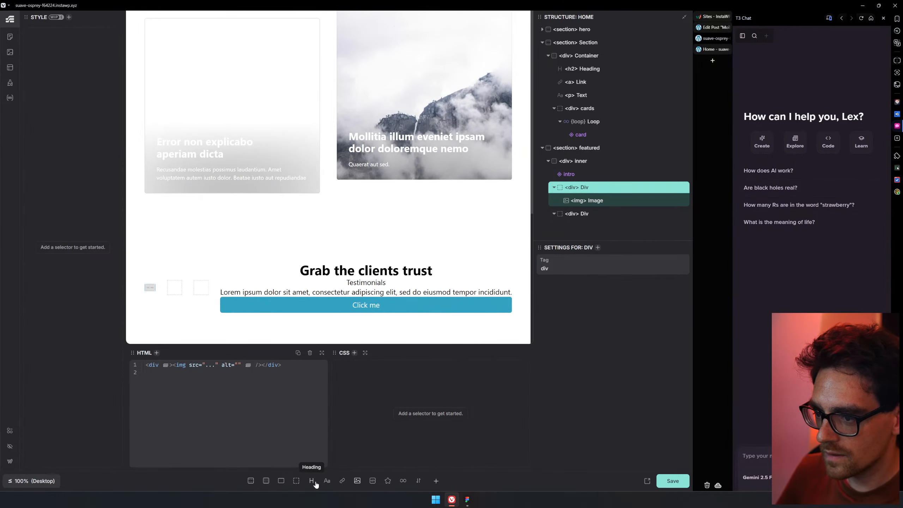
left_click(312, 483)
left_click(326, 483)
scroll(363, 260, "down", 2)
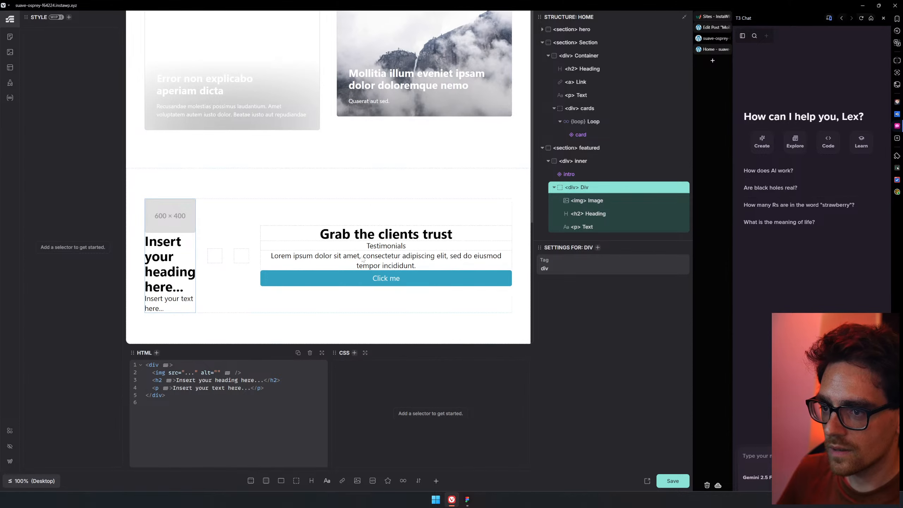
left_click(356, 481)
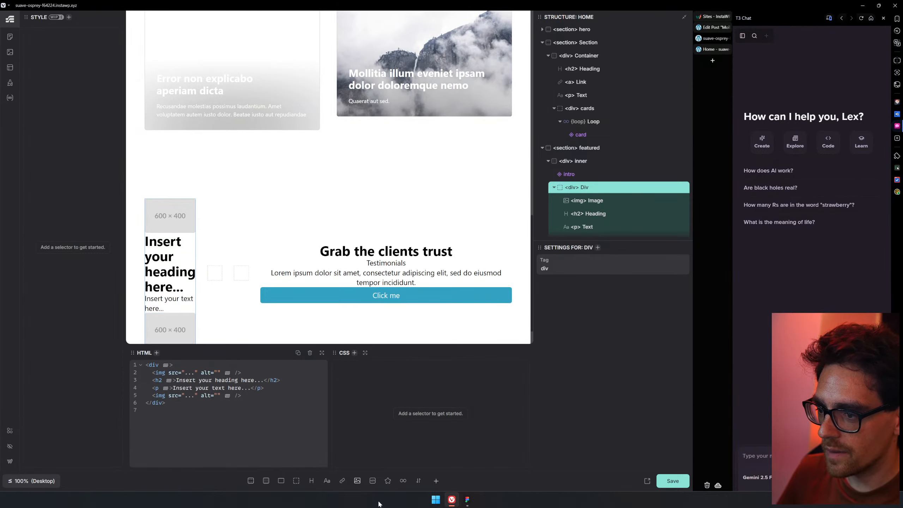
- Insert an SVG icon after the first image in the card div, and delete that first image
left_click(606, 200)
left_click(387, 480)
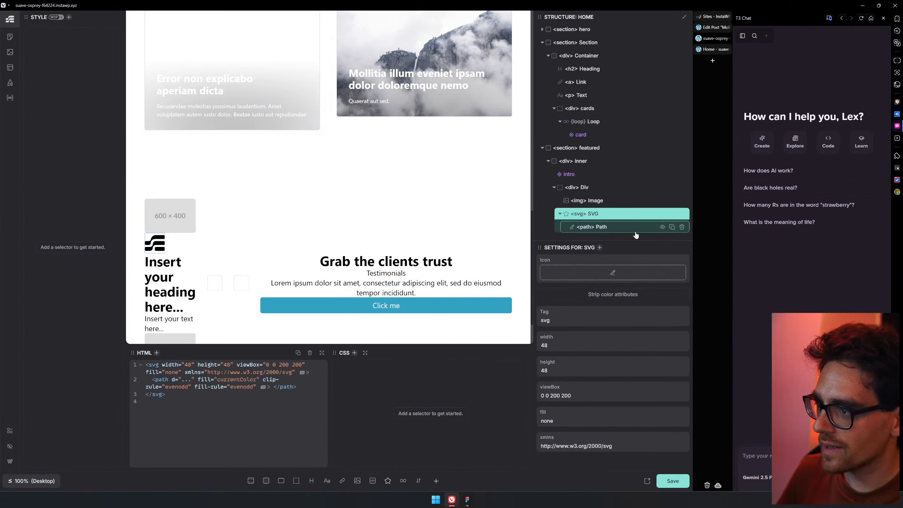
left_click(619, 203)
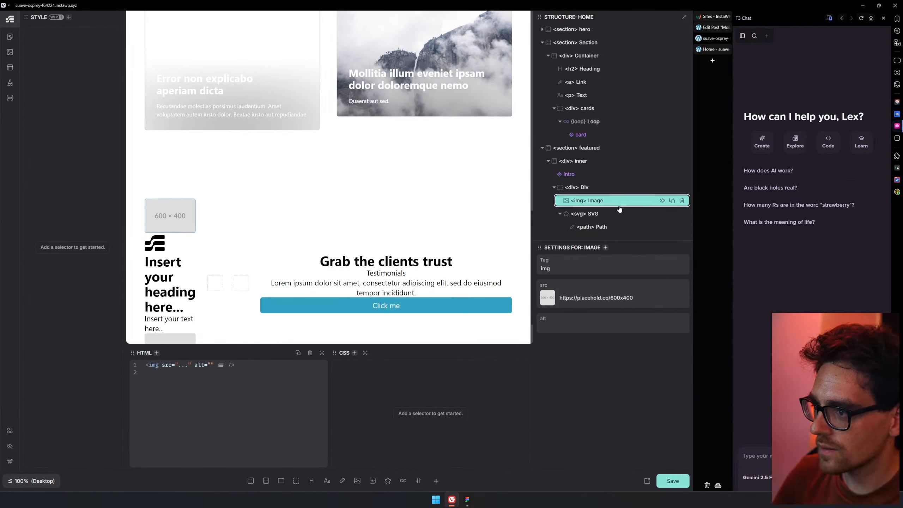
left_click(681, 201)
scroll(397, 250, "down", 5)
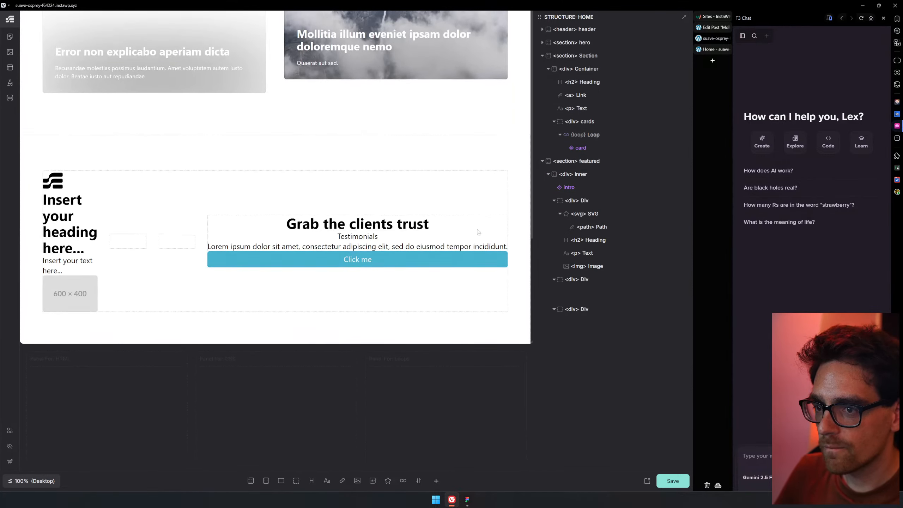
- Delete the grid-template-columns declaration from the featured inner div's .testimonials-inner rule, and select the intro component
left_click(615, 206)
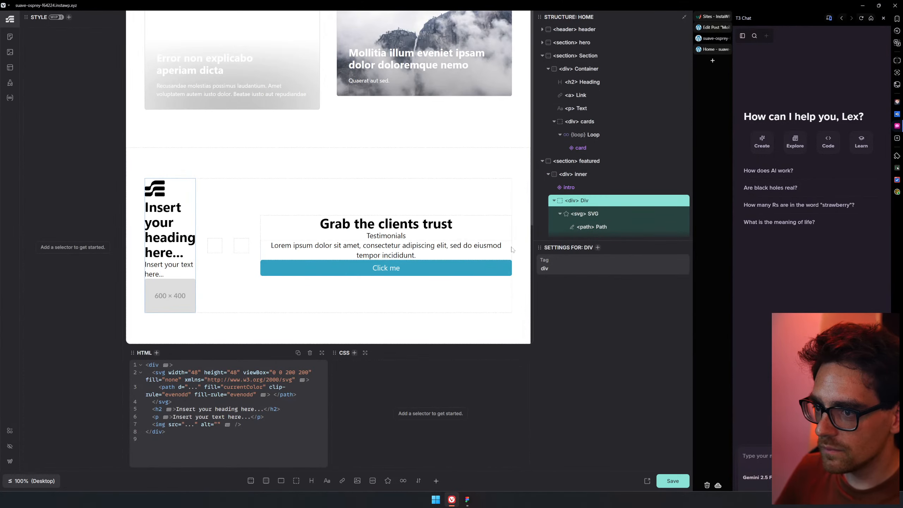
scroll(601, 186, "down", 3)
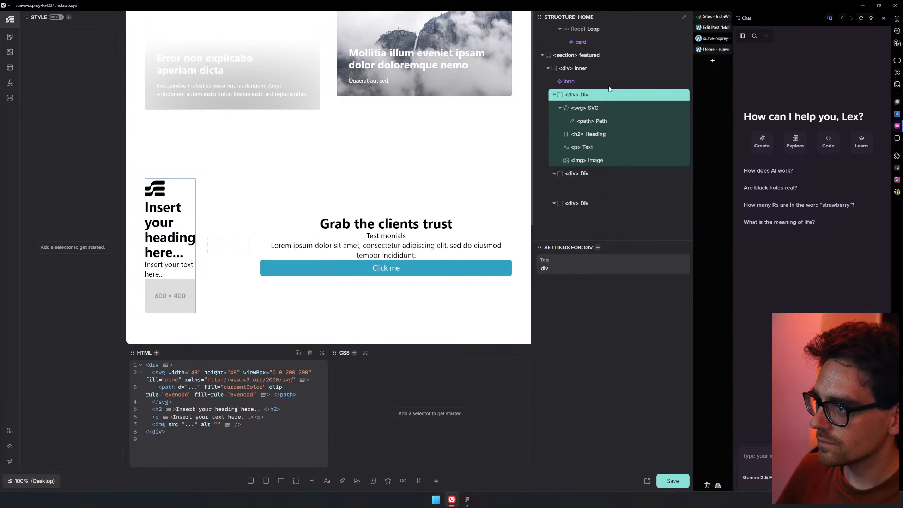
left_click(605, 69)
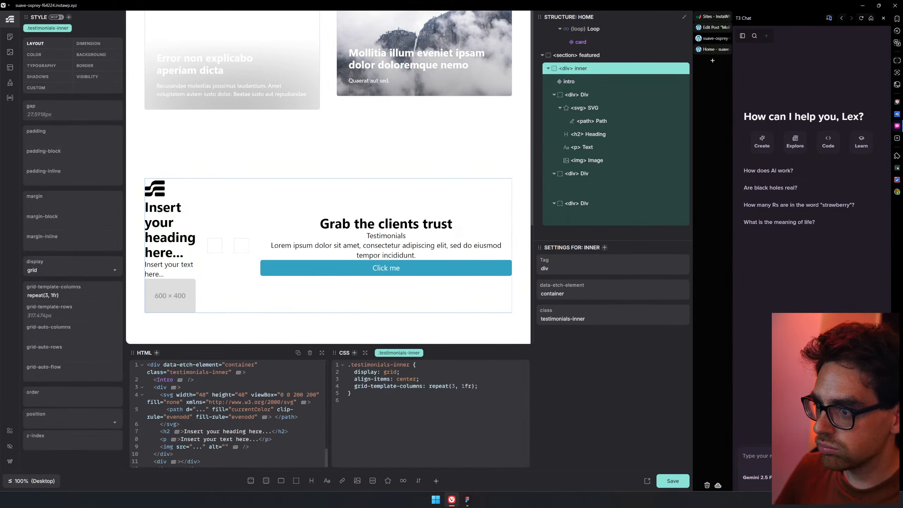
left_click_drag(478, 386, 325, 384)
key("BackSpace")
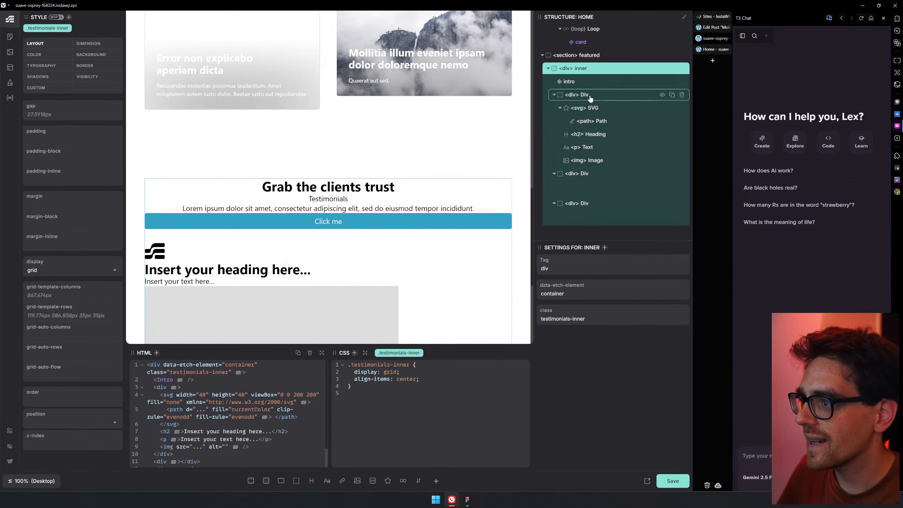
left_click(622, 82)
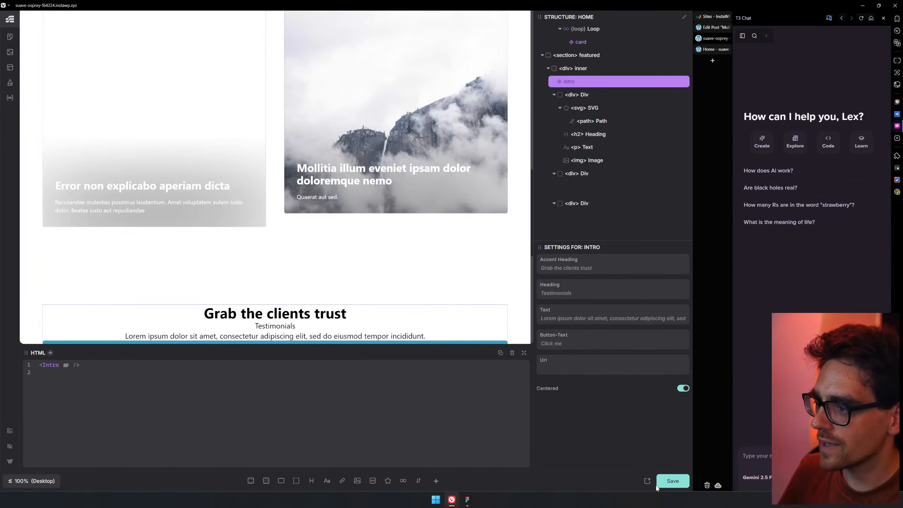
- Open the intro component for editing, check its intro div's styles, and save and exit component editing
double_click(592, 83)
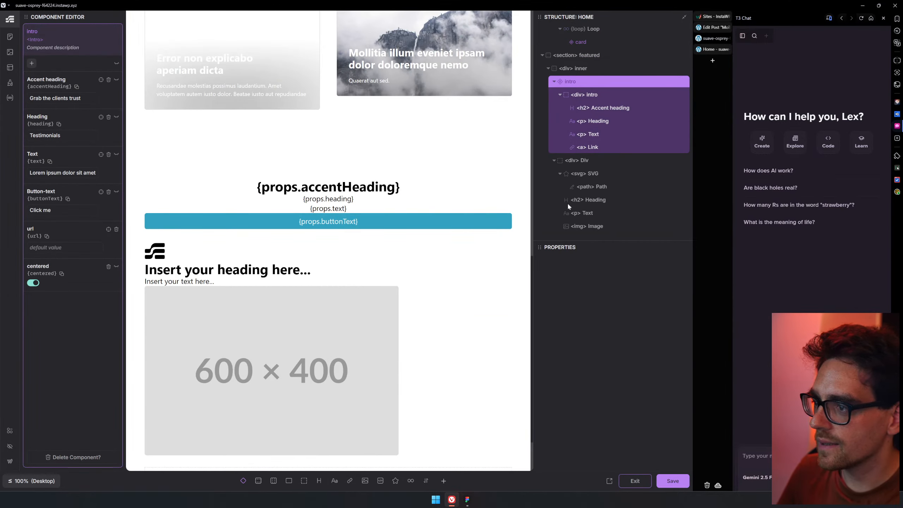
left_click(608, 95)
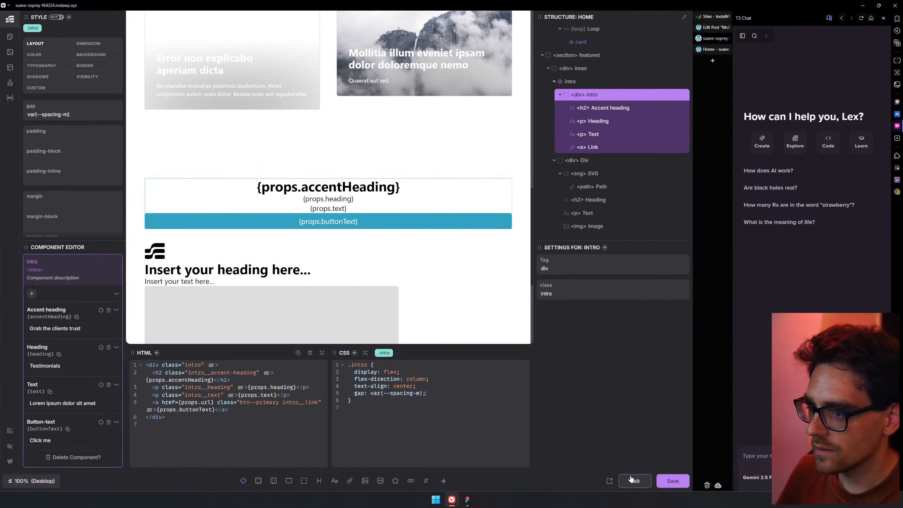
left_click(672, 482)
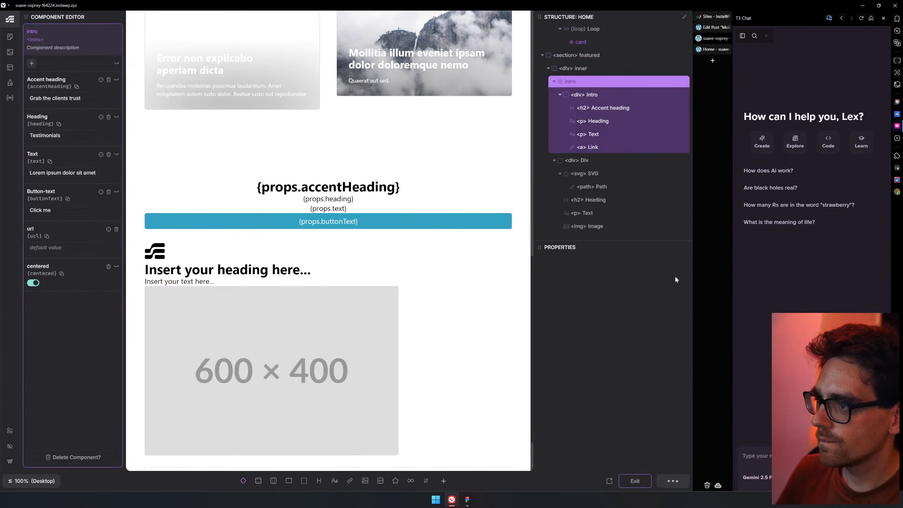
left_click(634, 481)
scroll(404, 284, "down", 7)
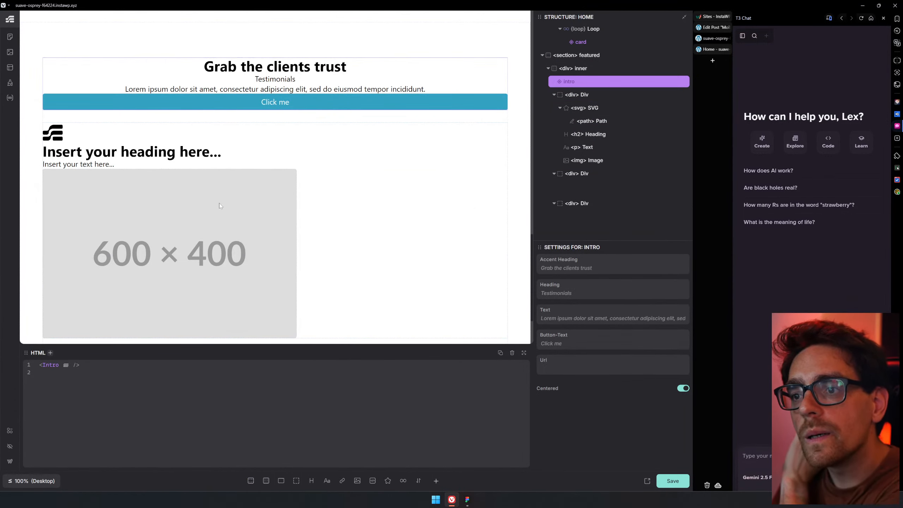
- Rename the first div below the intro component as card
left_click(600, 95)
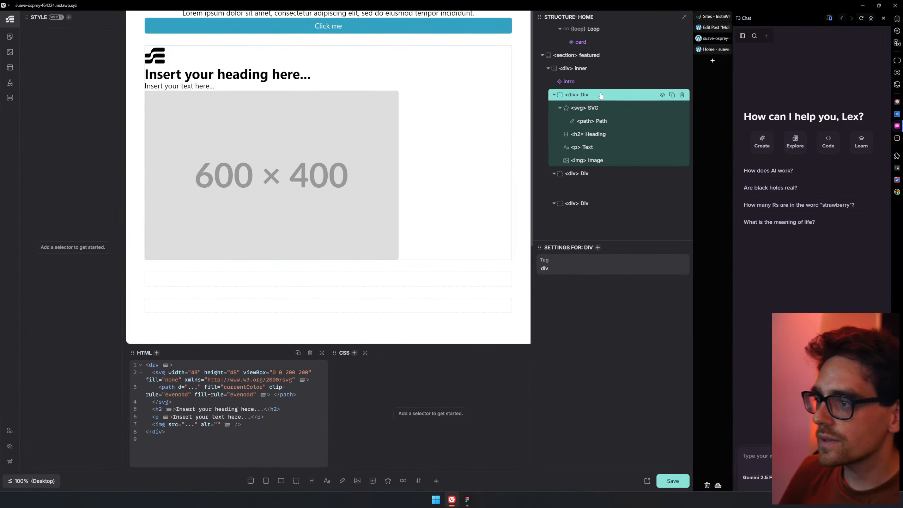
scroll(451, 161, "up", 2)
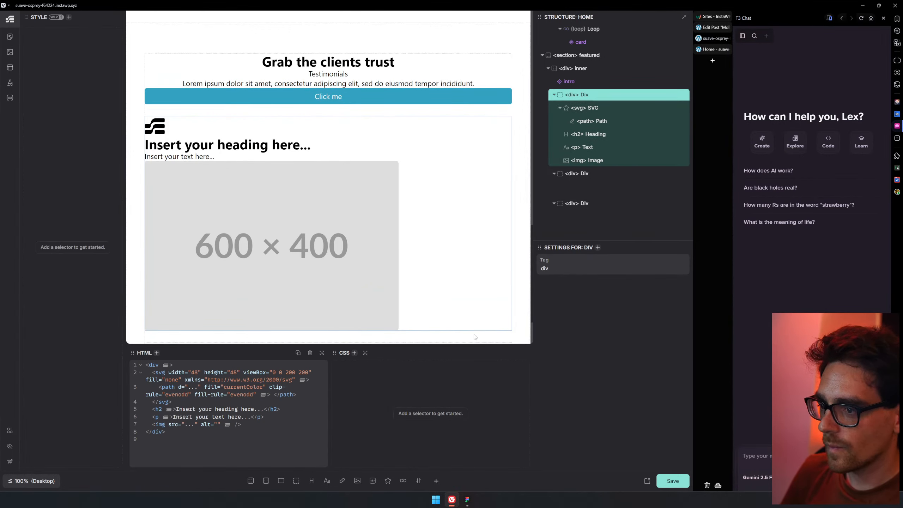
double_click(584, 94)
type("car")
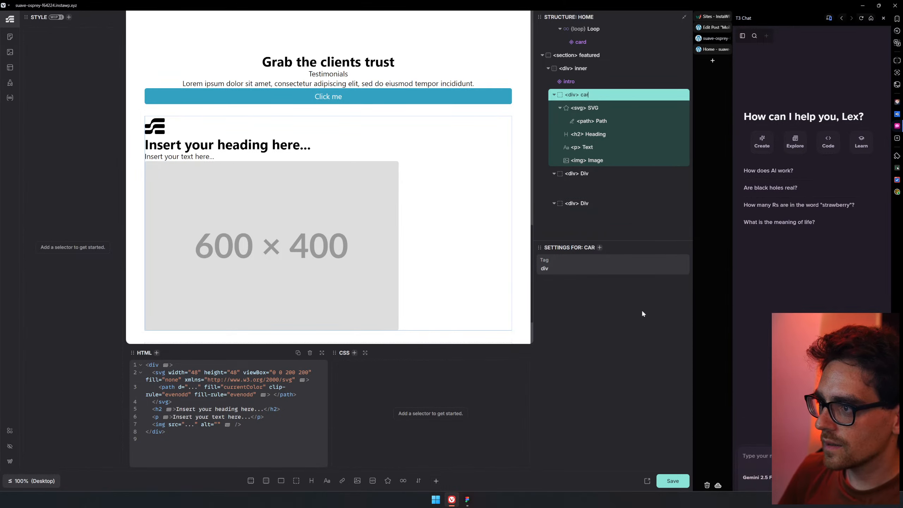
type("d")
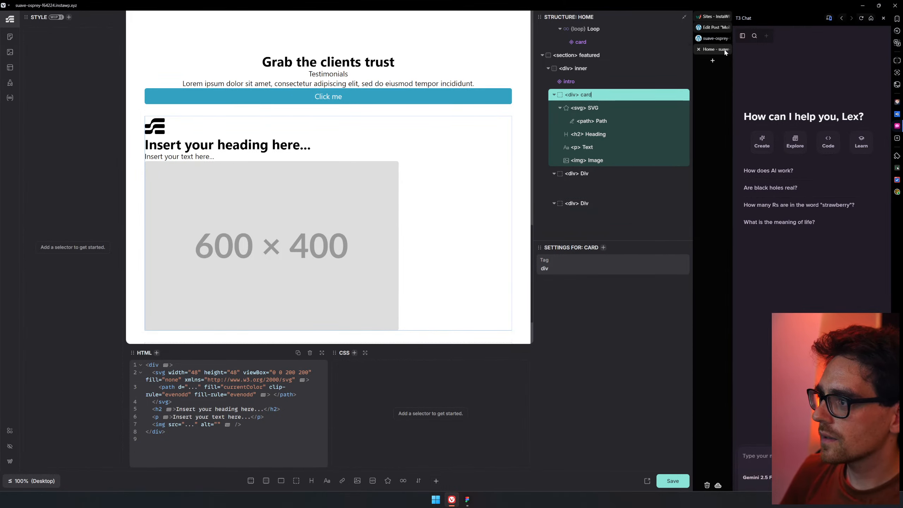
- Extend the card div's name to card-featured-project
scroll(562, 213, "up", 3)
scroll(466, 238, "up", 5)
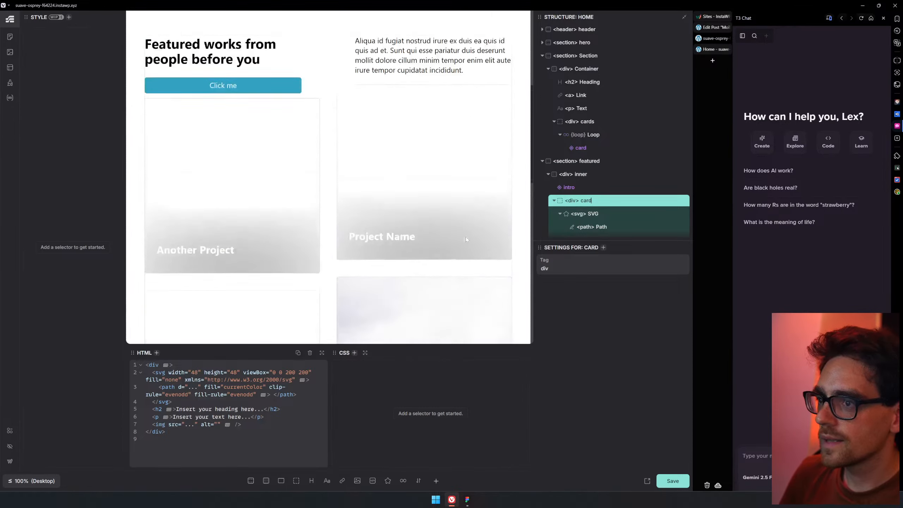
scroll(361, 209, "down", 8)
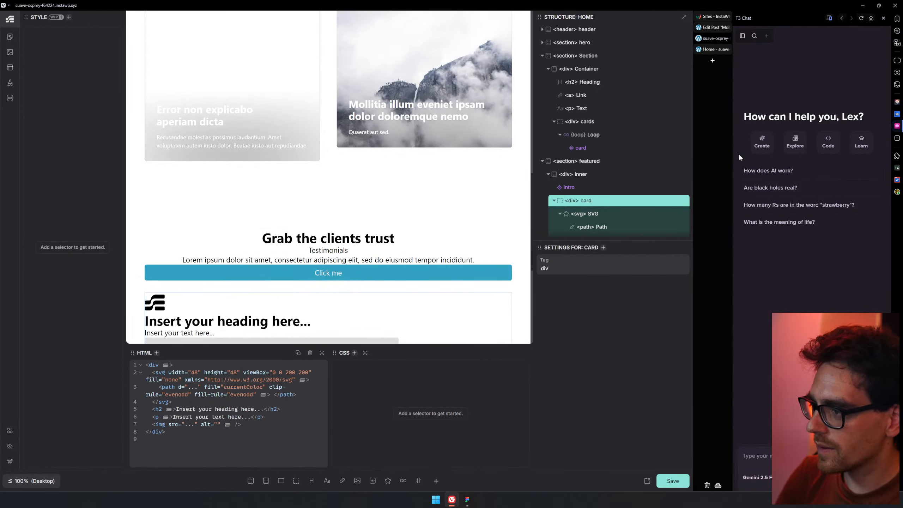
type("-featu")
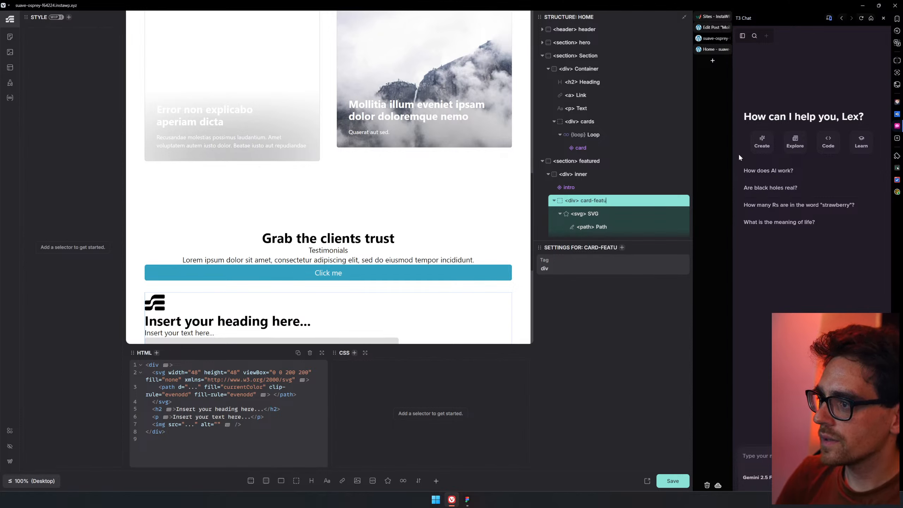
type("red-project")
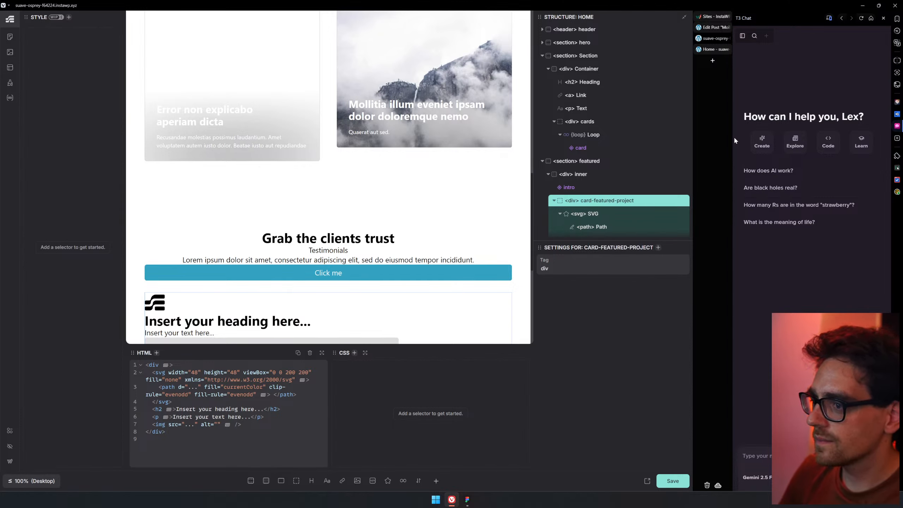
scroll(612, 148, "down", 3)
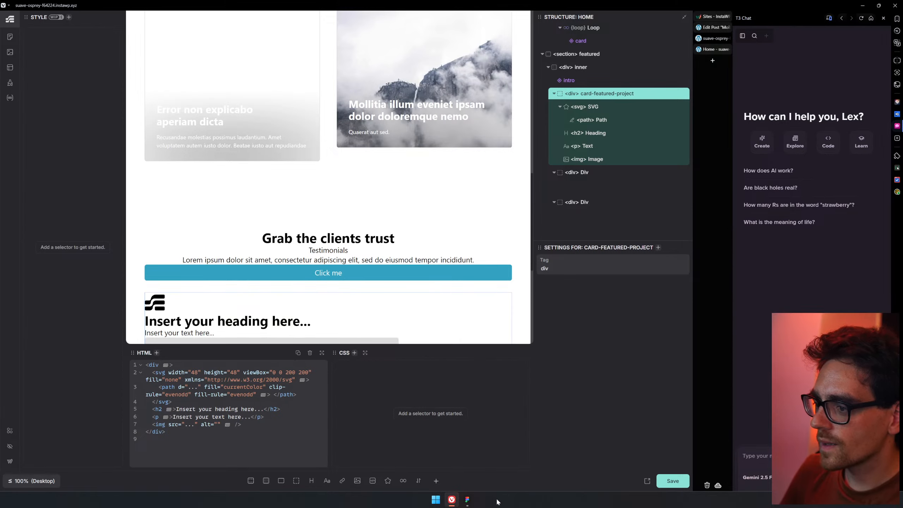
- Check the first testimonials card in the Figma design, and change the card div's name to card-award
left_click(452, 500)
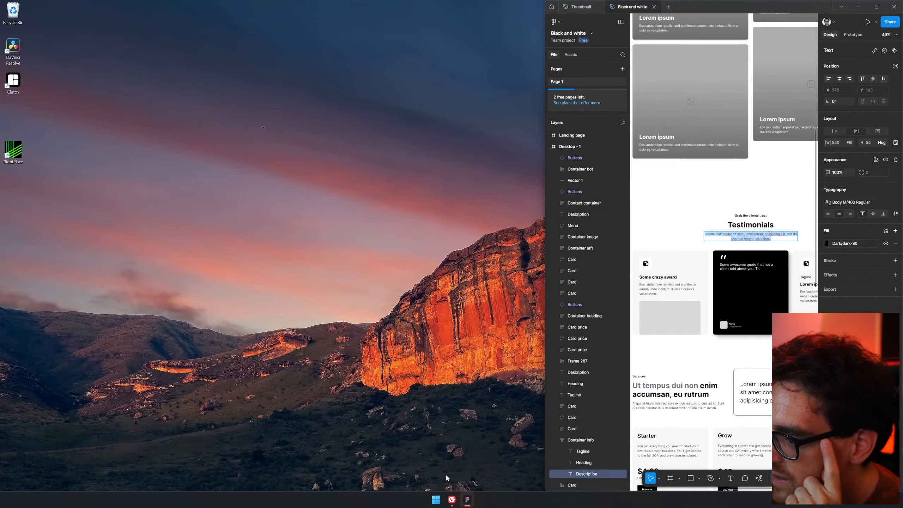
left_click(451, 500)
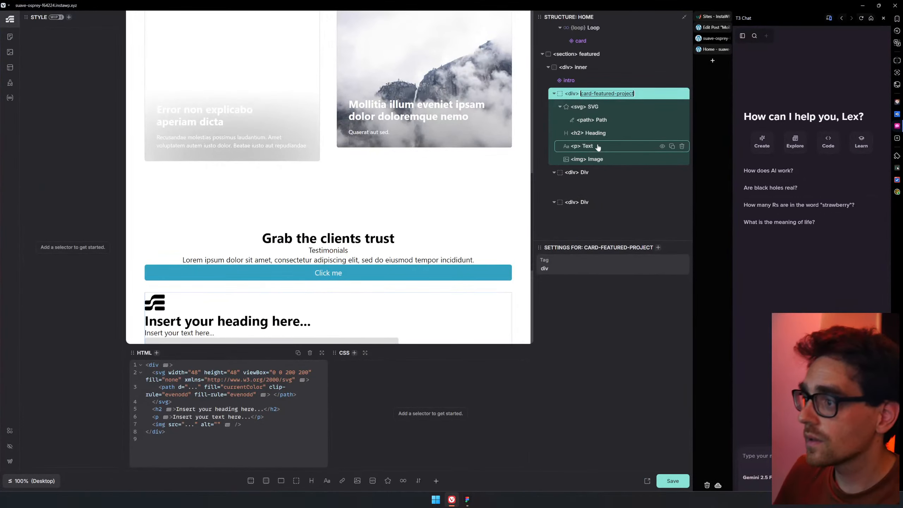
double_click(594, 95)
left_click_drag(594, 94, 641, 95)
type("award")
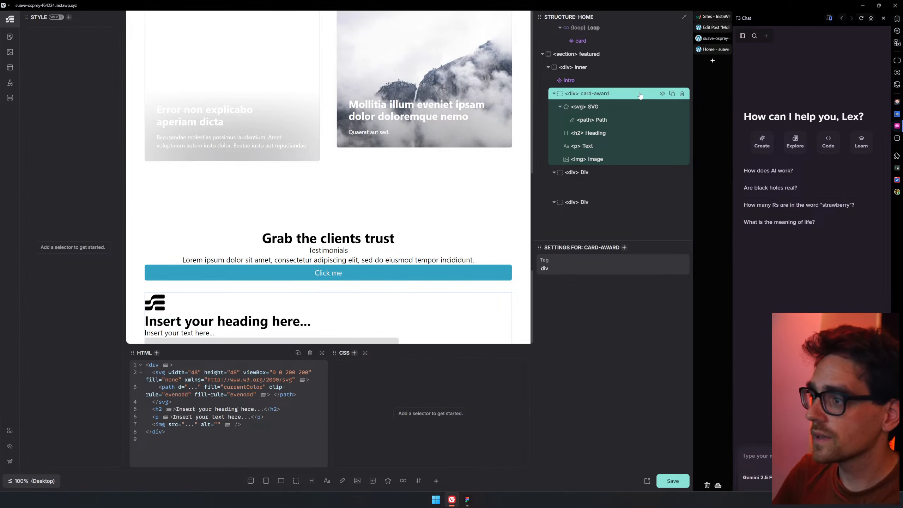
key("Return")
- Rename the SVG inside card-award as icon, and check the card's heading, text and image elements
scroll(144, 138, "down", 6)
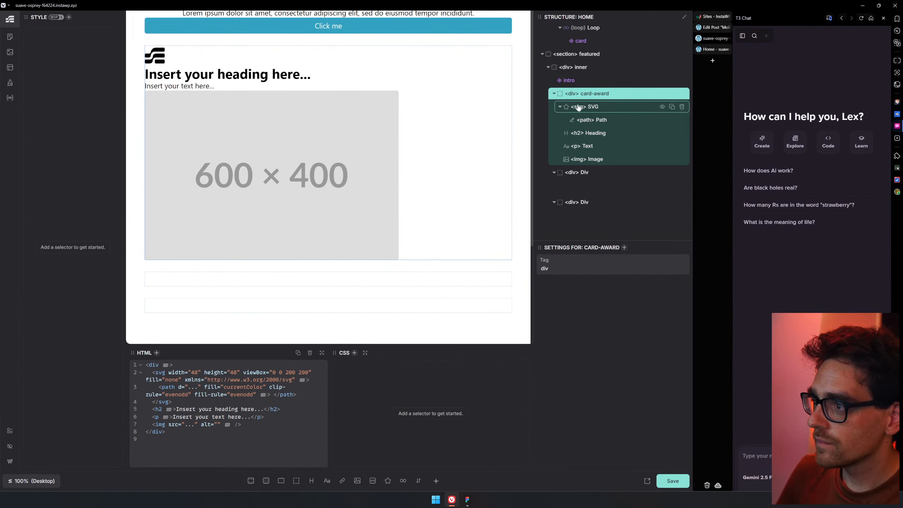
double_click(593, 107)
type("icon")
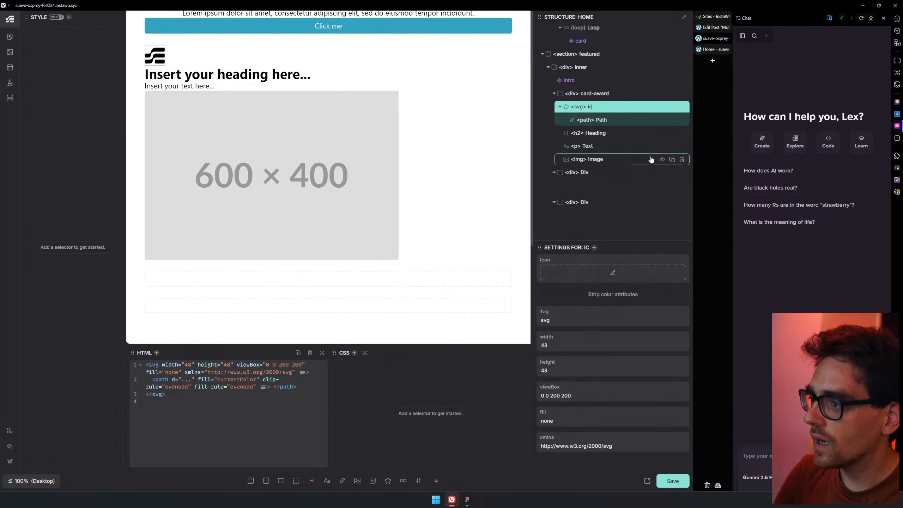
key("Return")
left_click(596, 133)
double_click(597, 133)
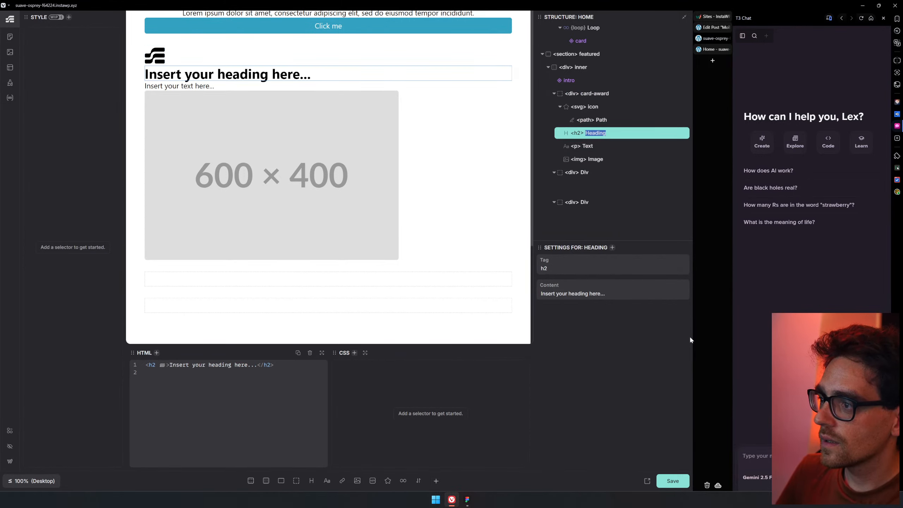
left_click(589, 147)
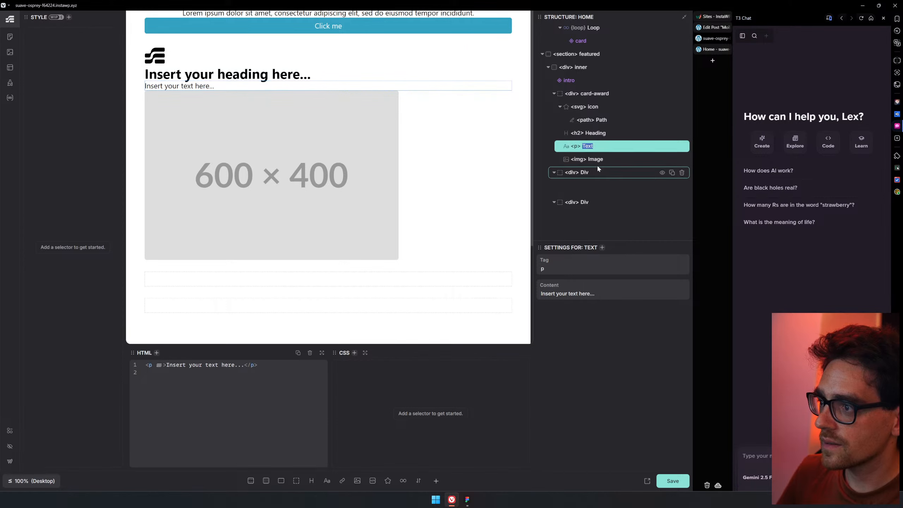
left_click(599, 162)
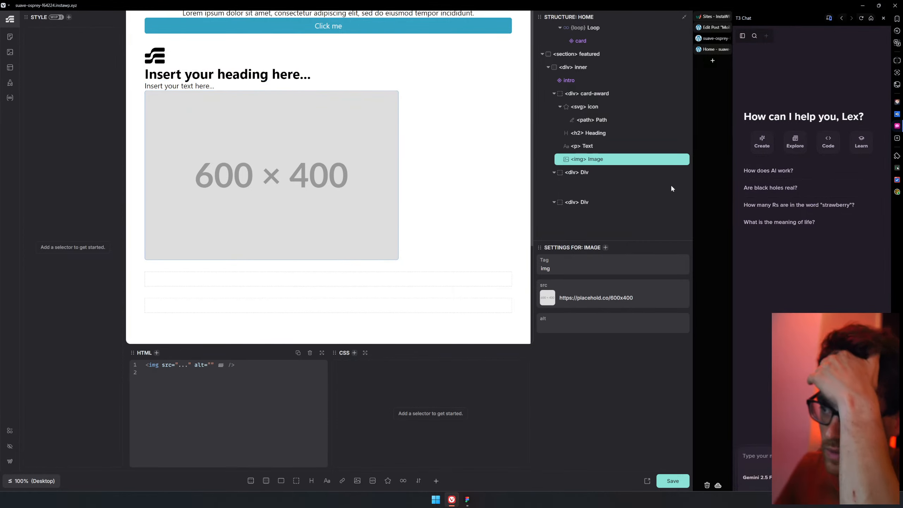
- Create a component from the card-award div
left_click(617, 94)
right_click(617, 94)
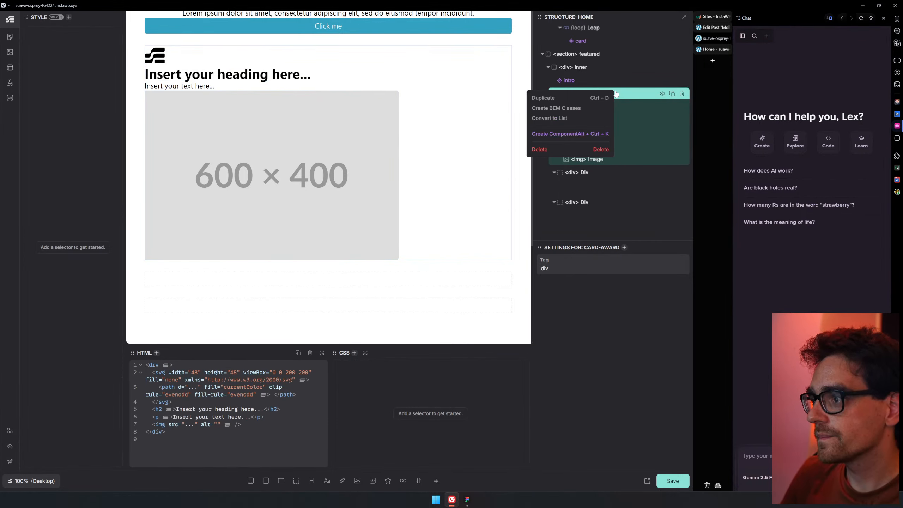
left_click(618, 94)
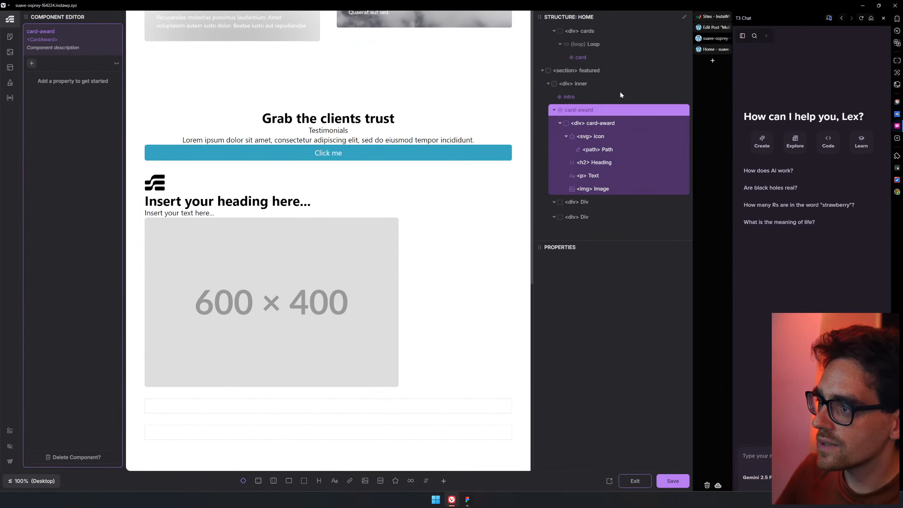
- Generate BEM classes for the card-award div and its child elements inside the new component
left_click(601, 123)
scroll(327, 203, "down", 3)
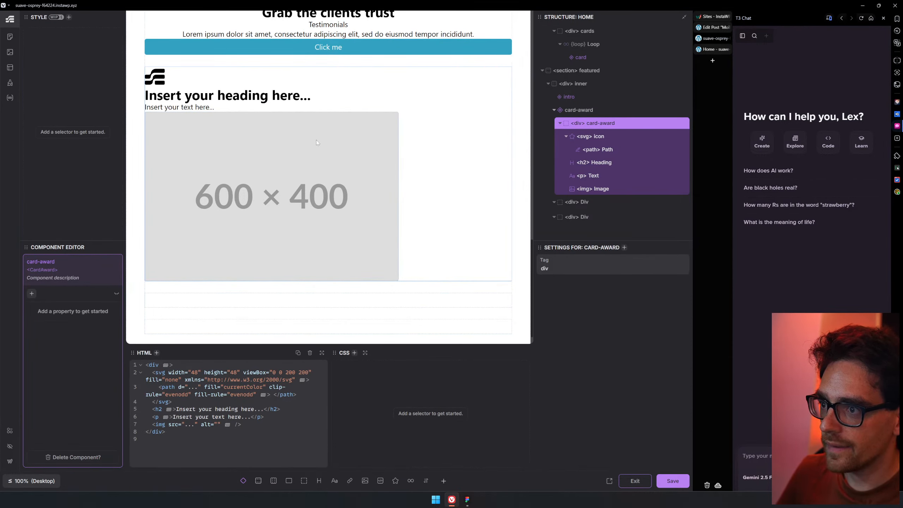
right_click(619, 127)
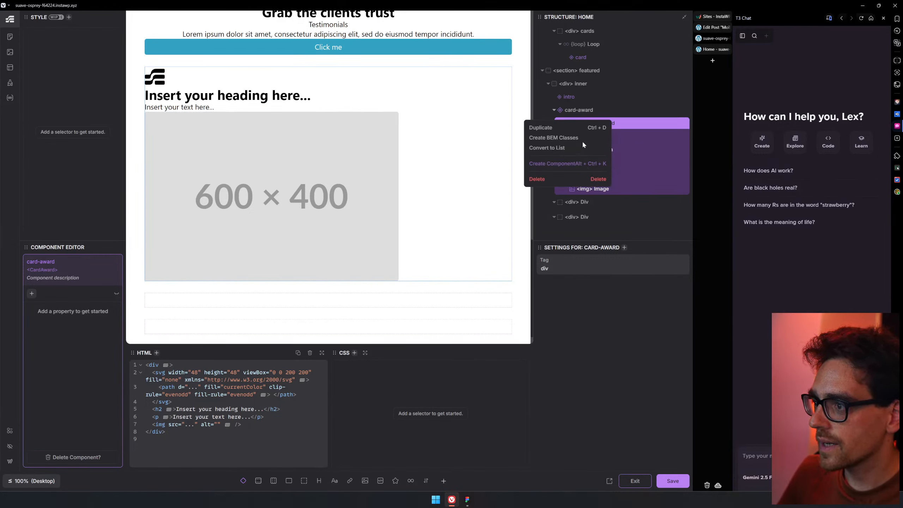
left_click(571, 138)
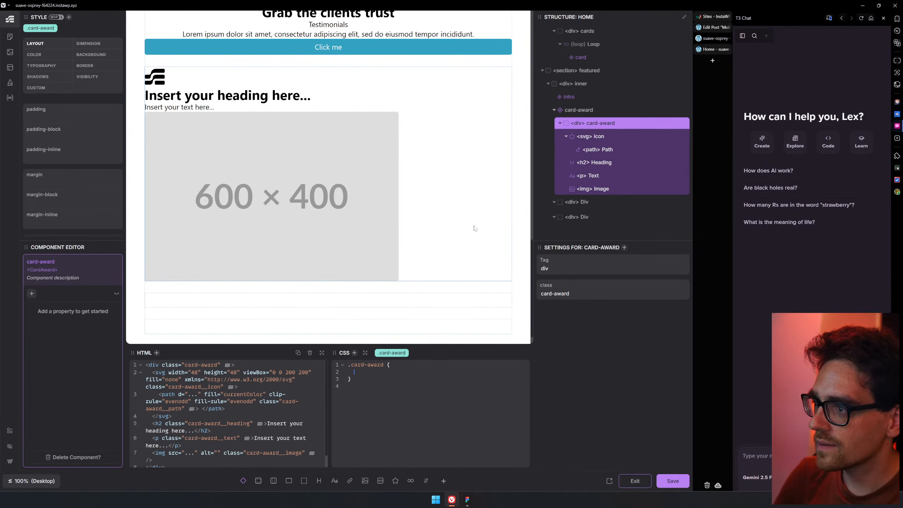
- Give the .card-award rule a max-width of 33%
type("wid")
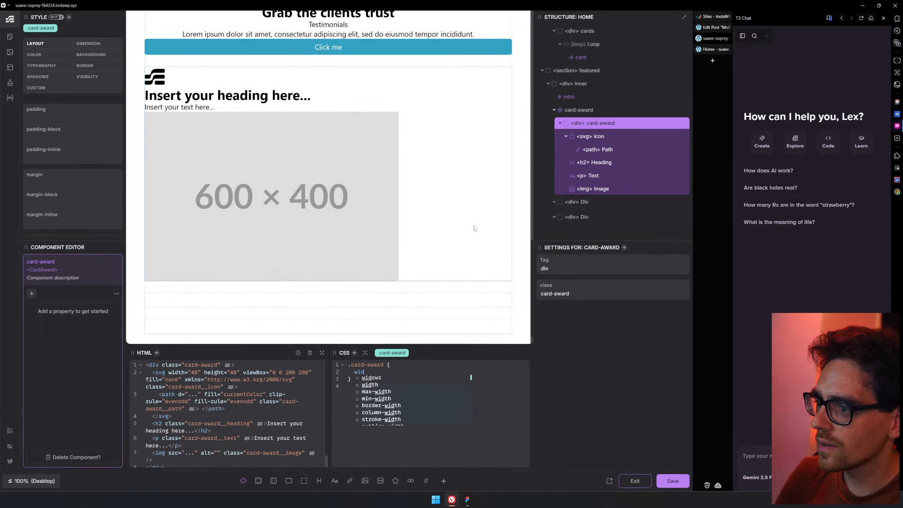
type("th: 25")
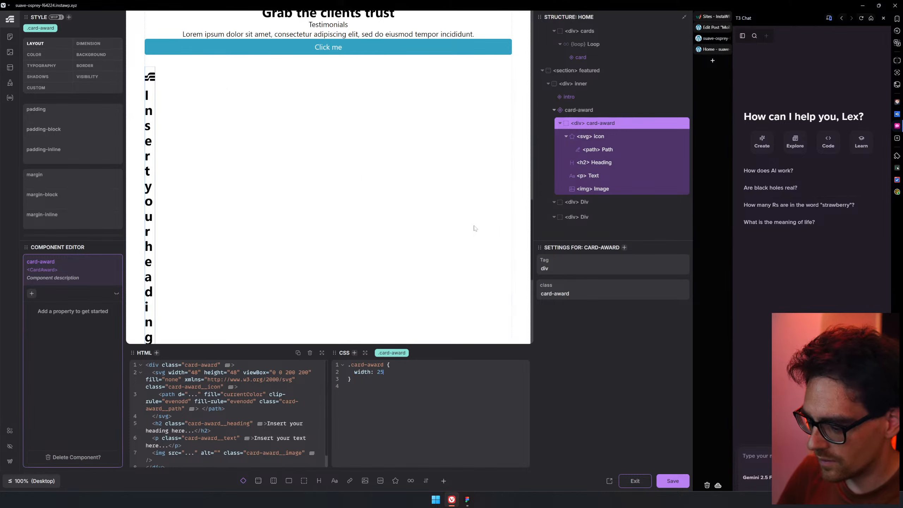
type("%")
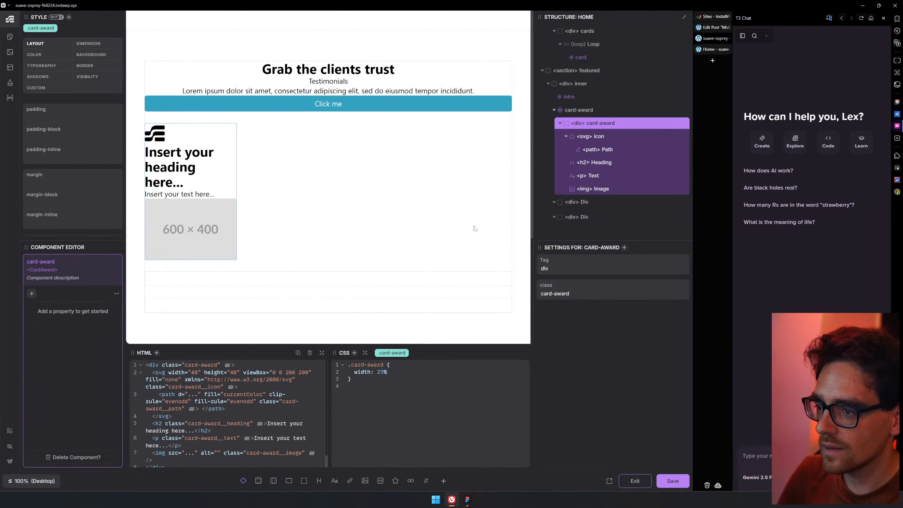
key("BackSpace")
key("BackSpace")
type("33")
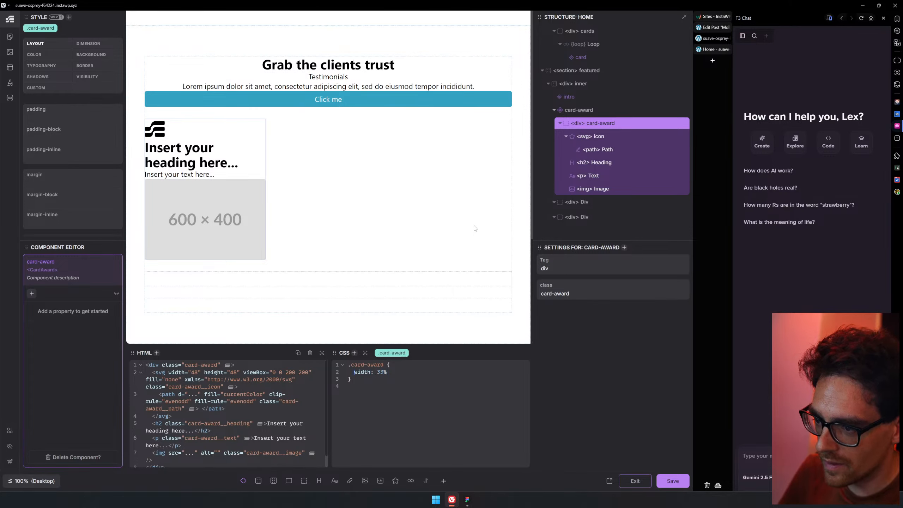
type("max-")
key("Return")
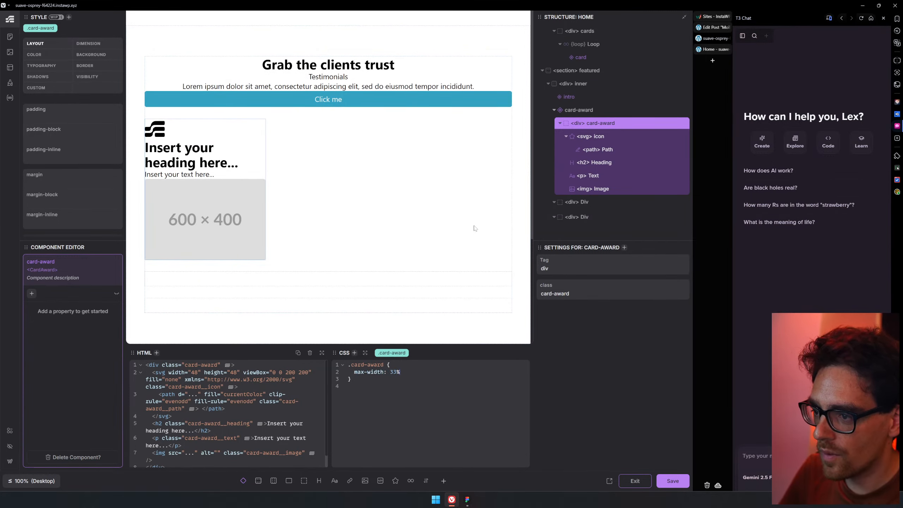
type(";")
key("Return")
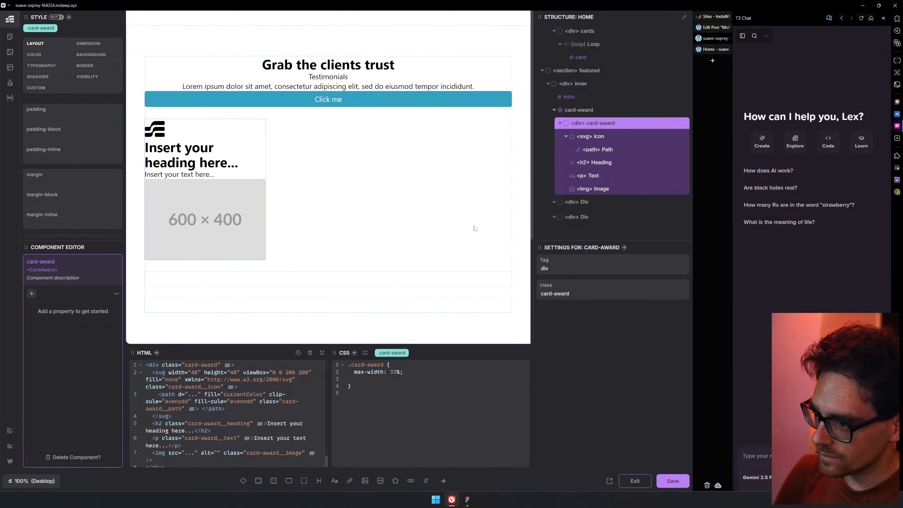
- Add padding of var(--space-m) to the .card-award rule
type("padding")
key("Return")
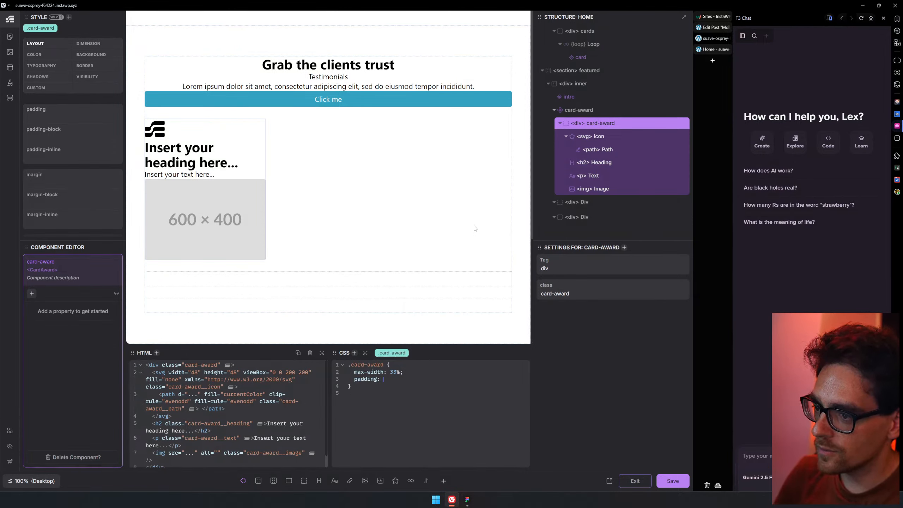
type("--")
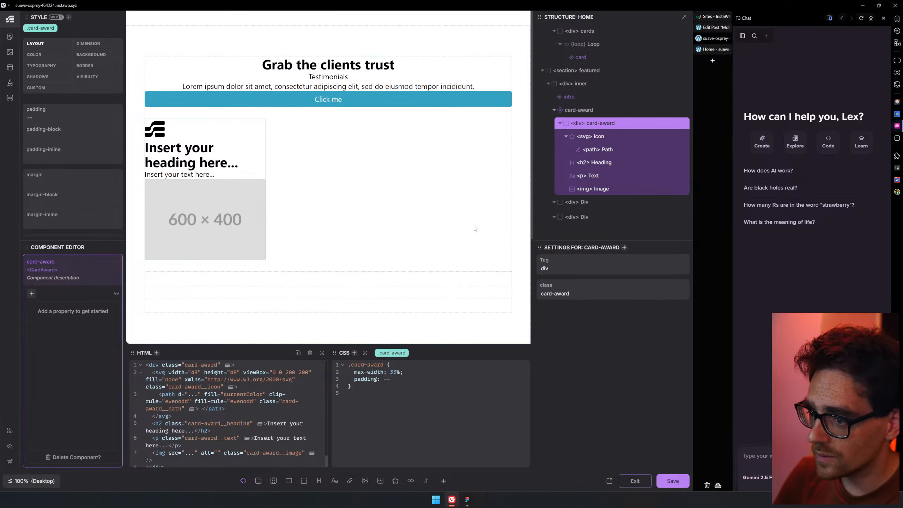
type("space")
type("-")
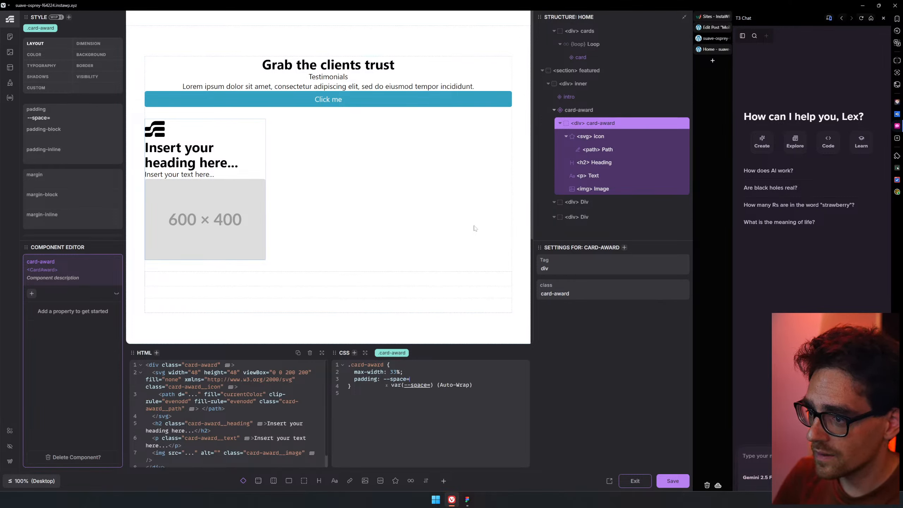
type("m")
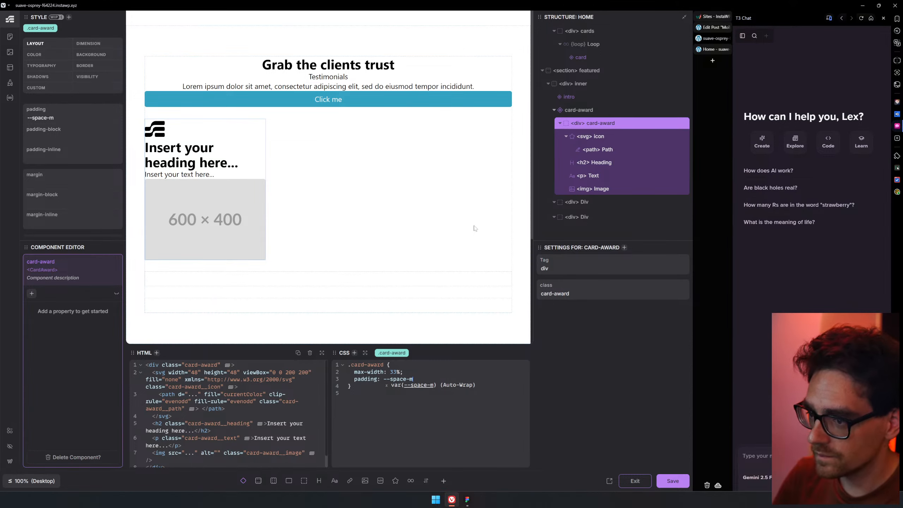
key("Tab")
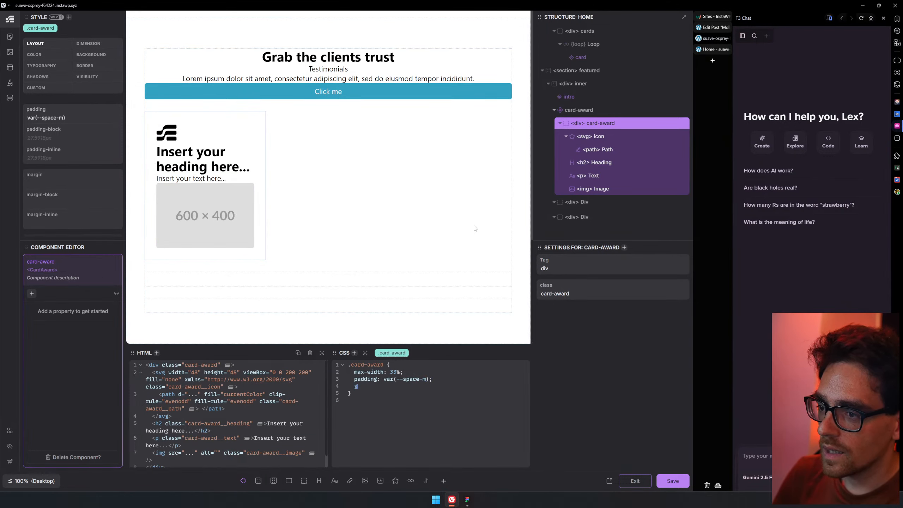
- Start a gap declaration in .card-award and expand its padding to var(--space-m) var(--space-m) 0 var(--space-m)
type("ap:")
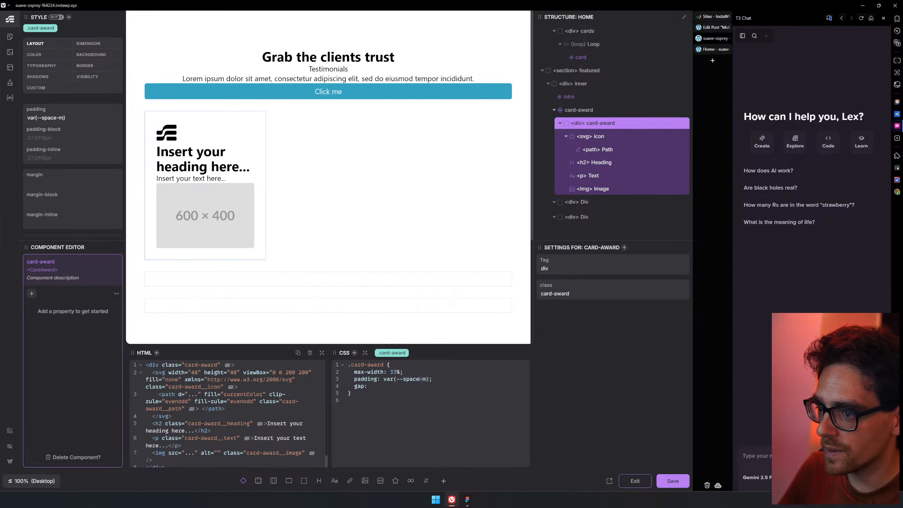
left_click_drag(419, 379, 380, 379)
key("ctrl+c")
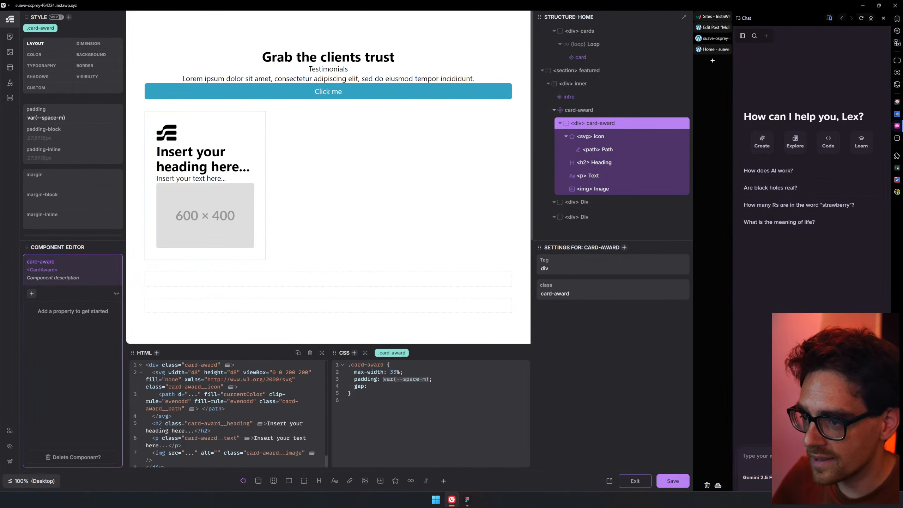
key("Right")
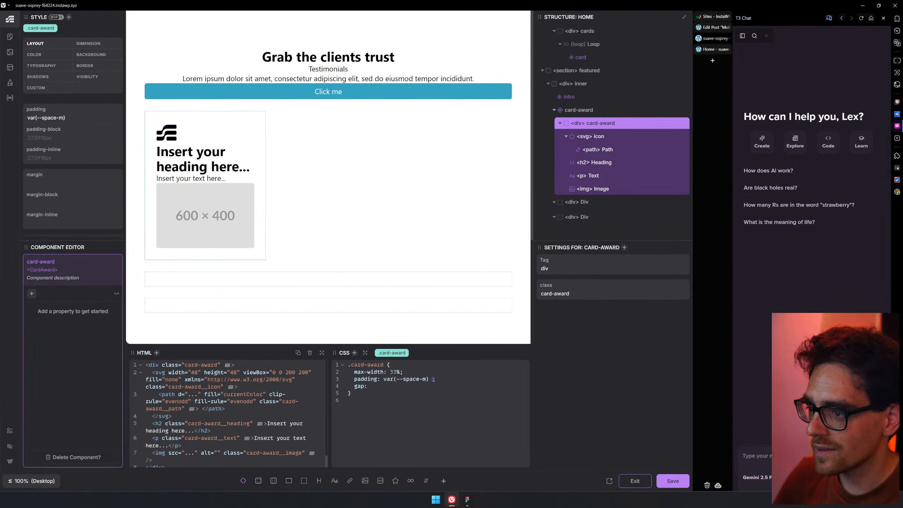
key("ctrl+v")
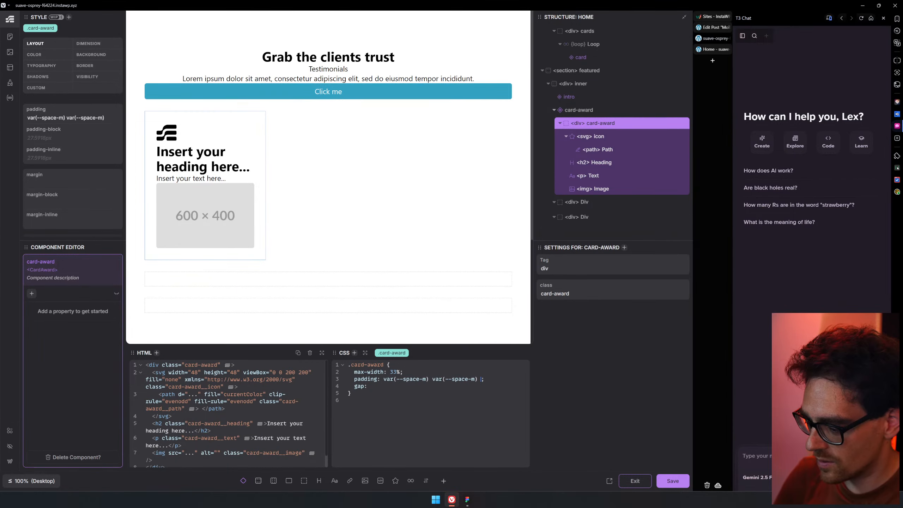
type("0")
key("ctrl+v")
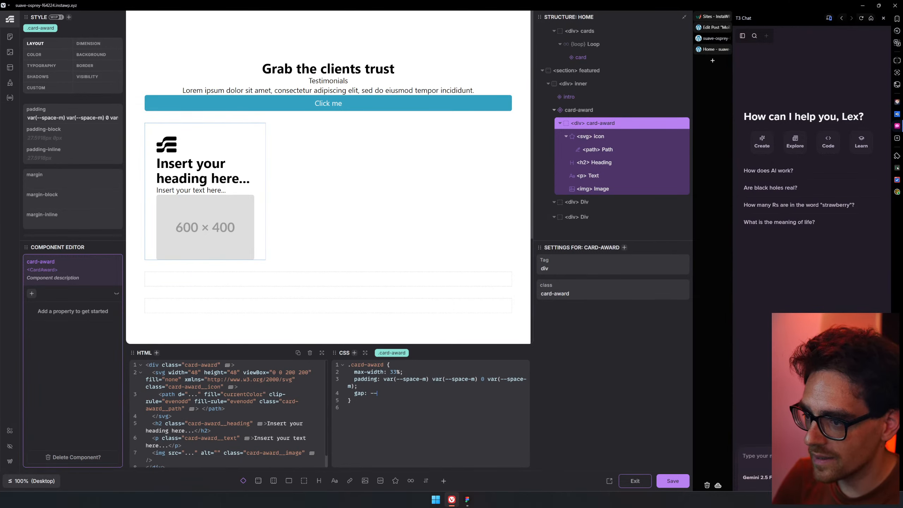
- Set the gap in the .card-award rule to 1rem
type("conetent")
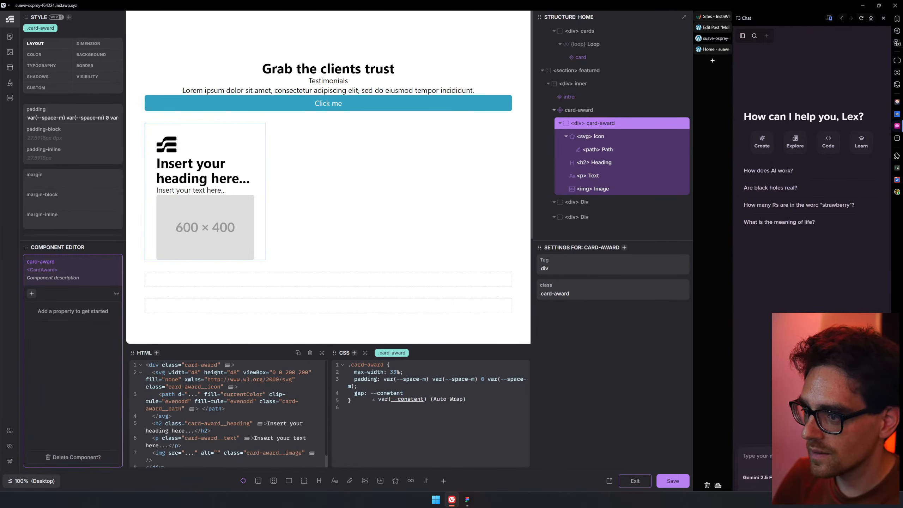
key("BackSpace")
key("BackSpace")
key("BackSpace")
key("BackSpace")
key("BackSpace")
key("BackSpace")
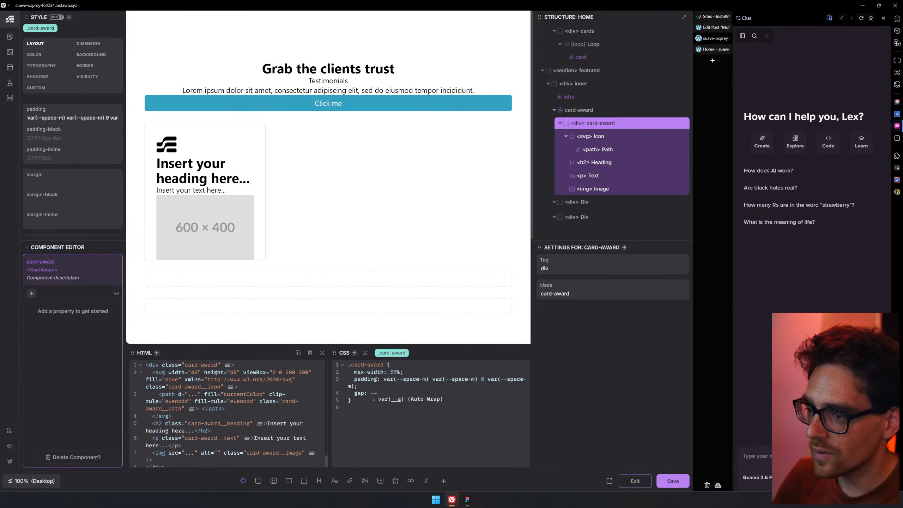
type("card-ga")
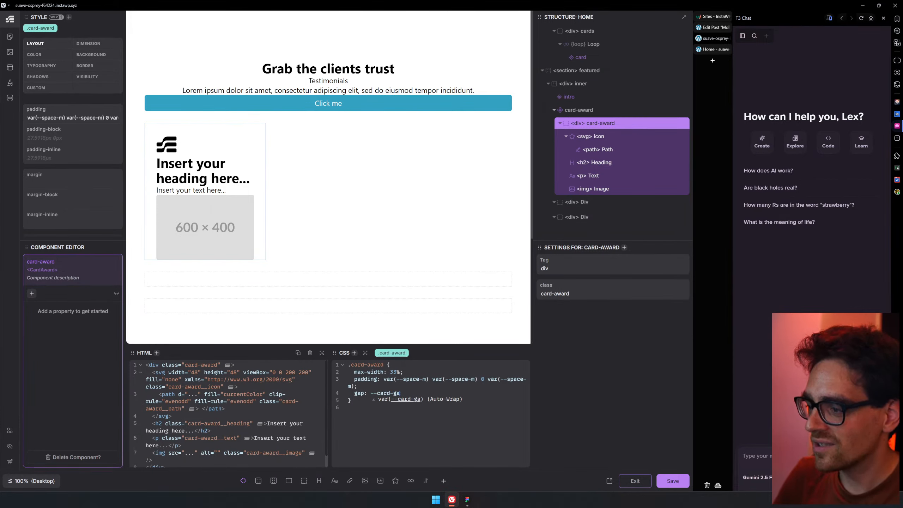
type("p")
key("Return")
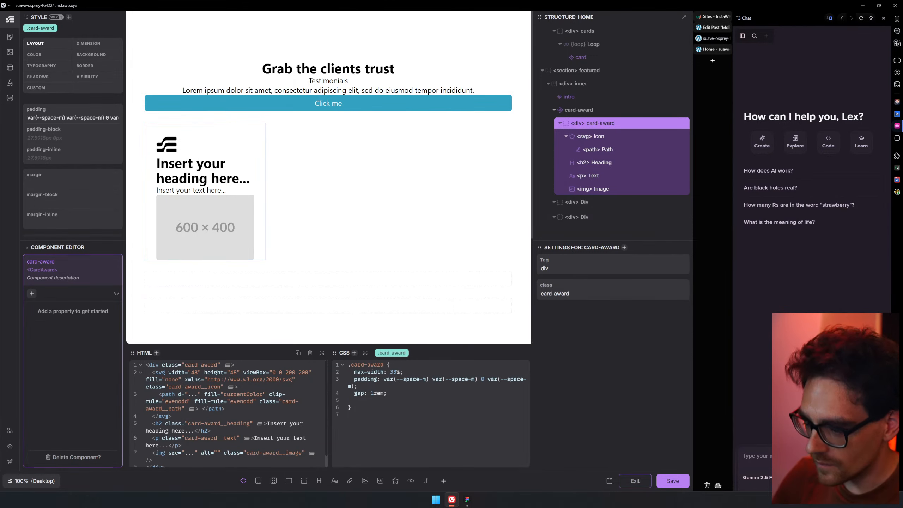
- Add a border-radius of var(--radius-m) to the .card-award rule
type("border-rad")
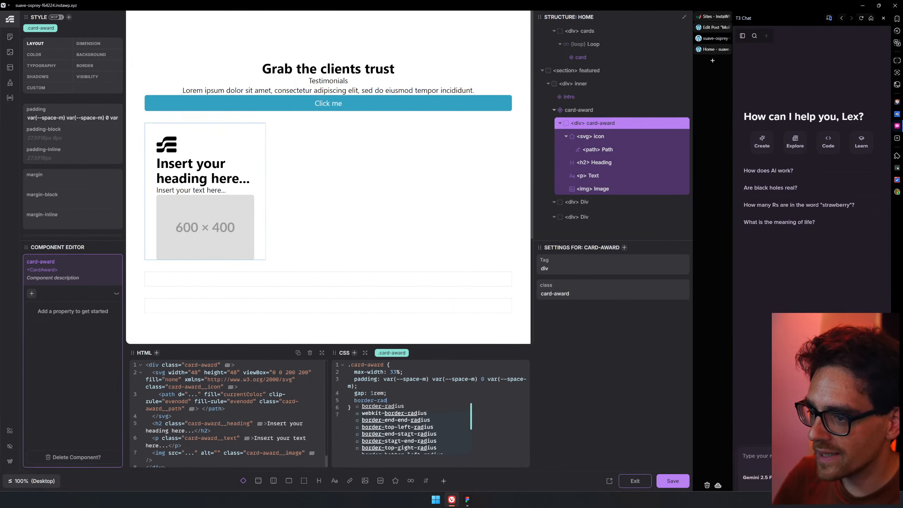
key("Return")
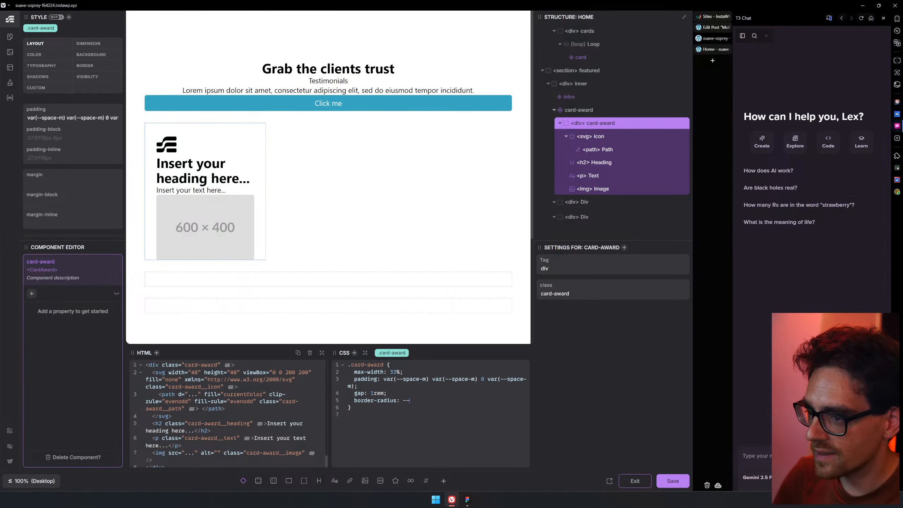
type("var(--radius")
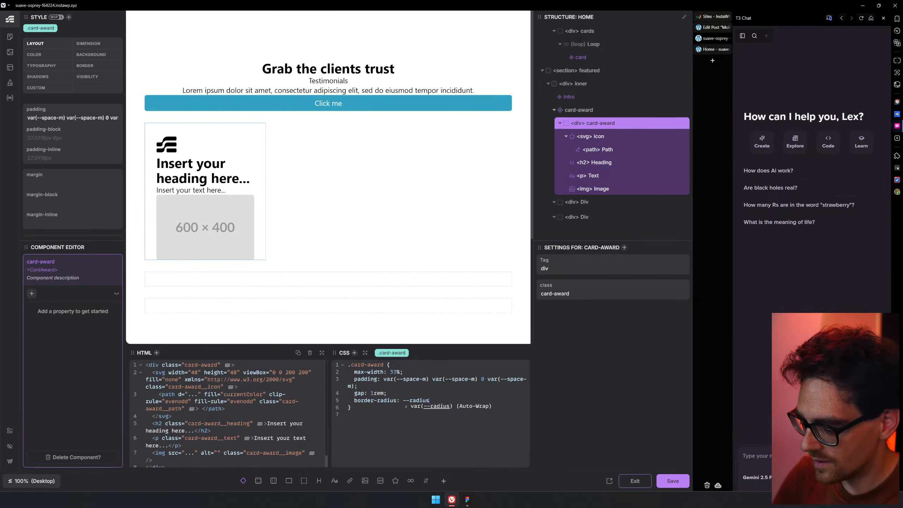
type("-m")
key("Return")
type(";")
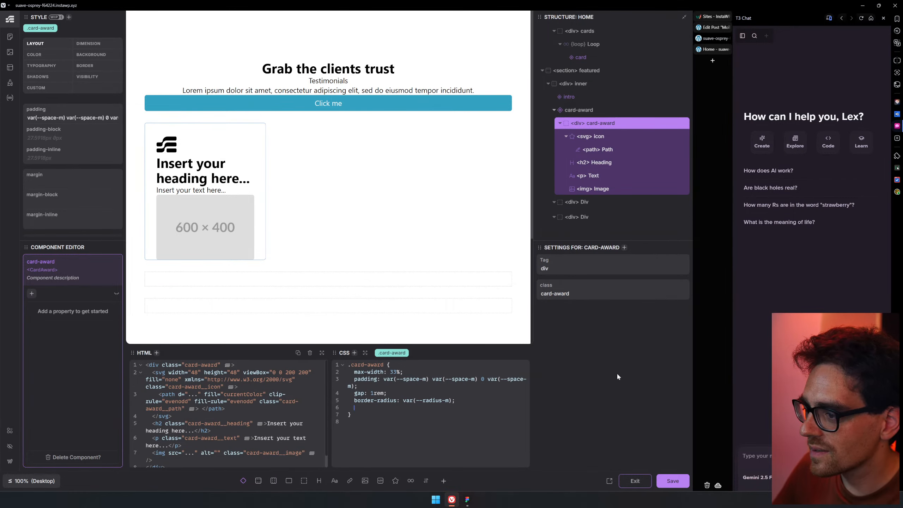
- Switch to Figma, inspect the background fill colour of the first testimonials card, and return to the page builder
left_click(468, 499)
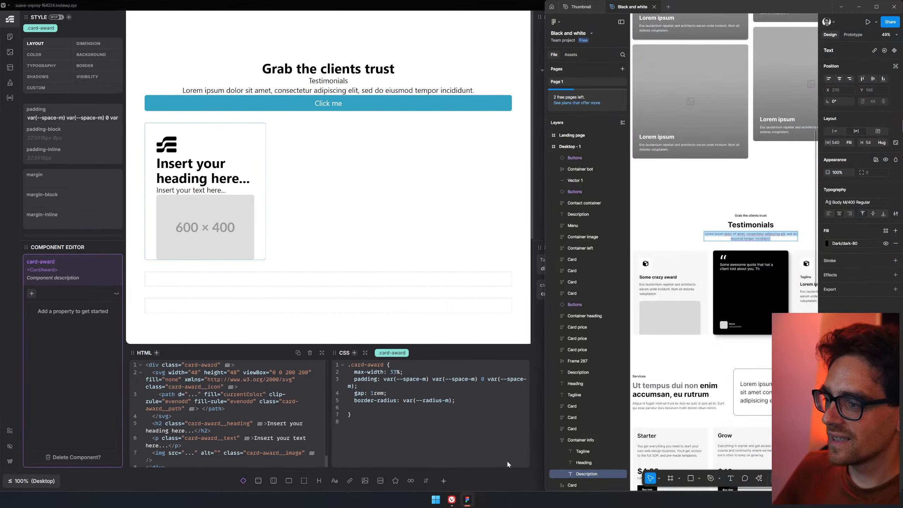
left_click(689, 262)
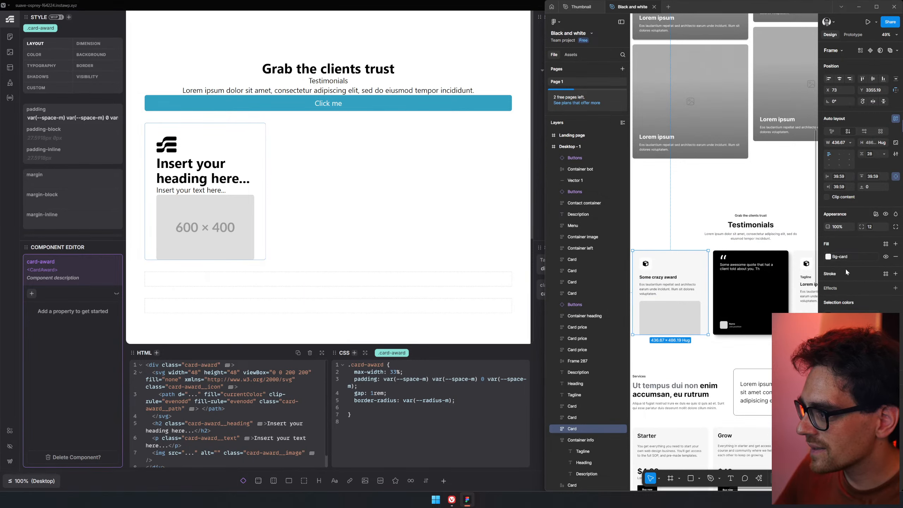
left_click(848, 257)
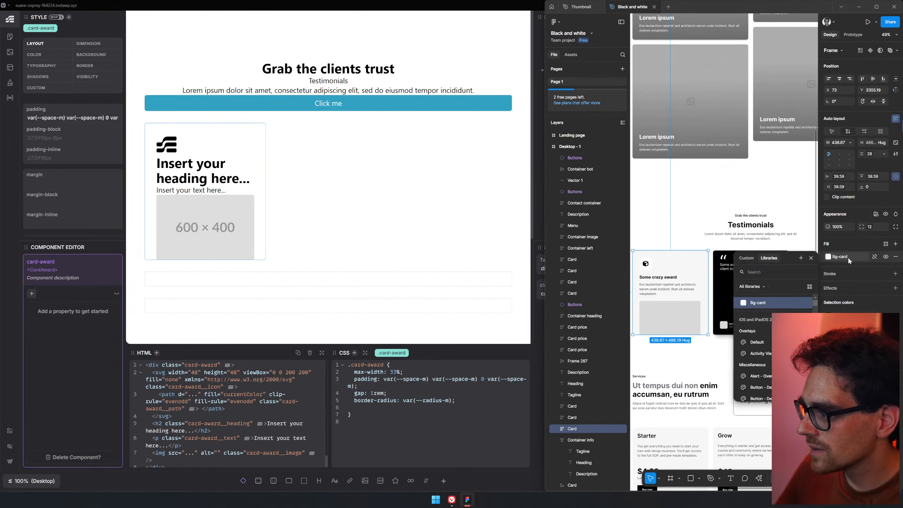
left_click(742, 258)
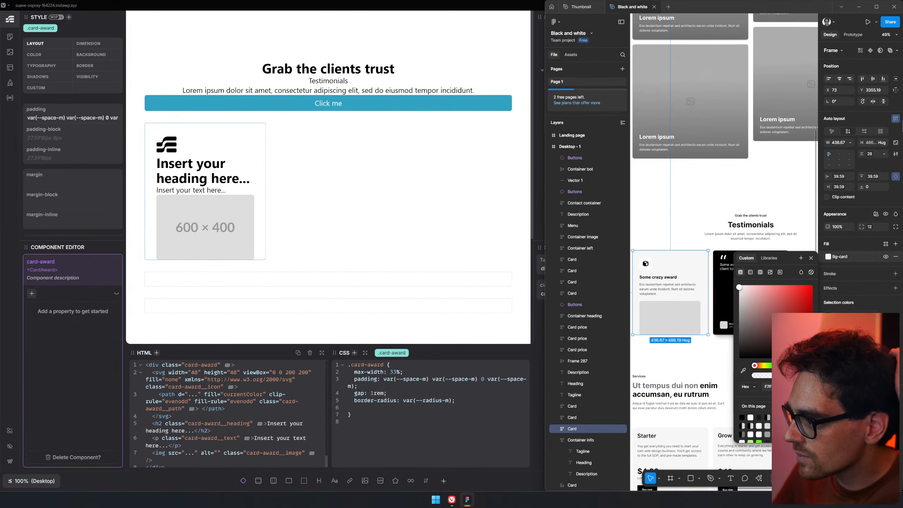
key("alt+Tab")
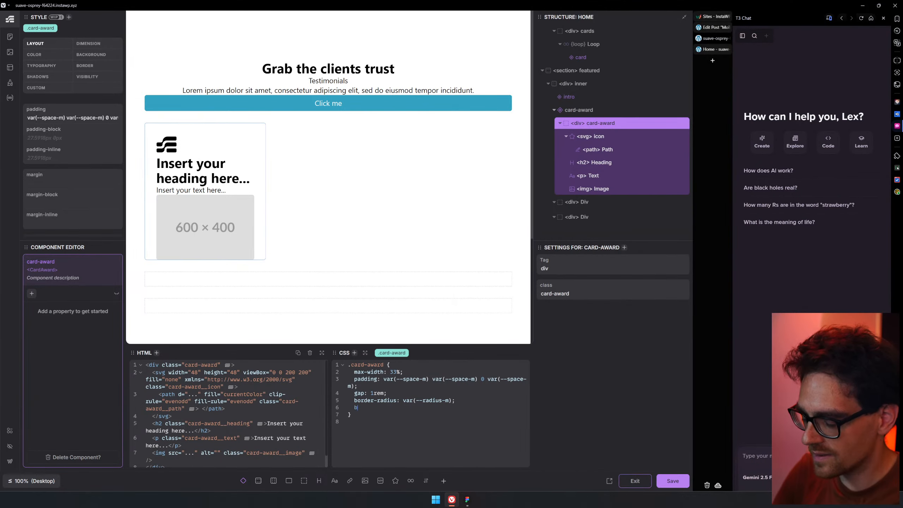
- Add a background of var(--primary-semi-light) to the .card-award rule
type("bacg")
key("BackSpace")
type("lgr")
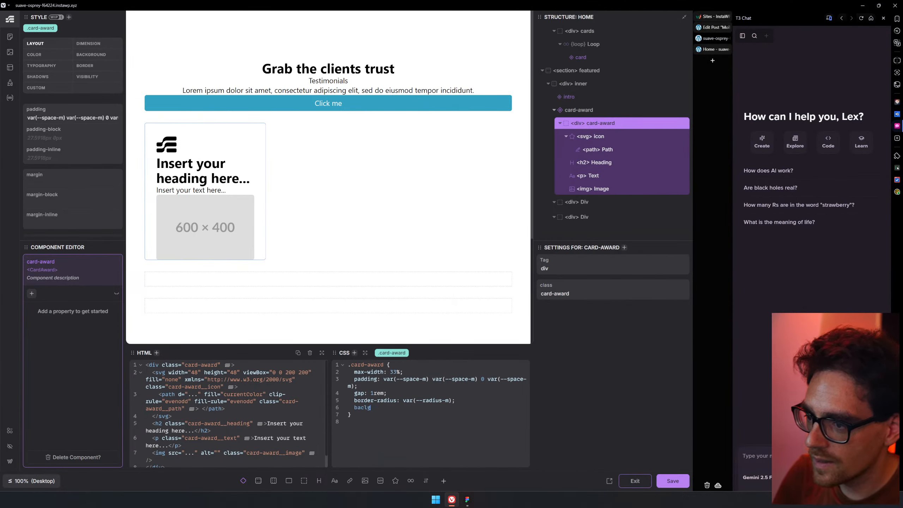
type("o")
type("kgrou")
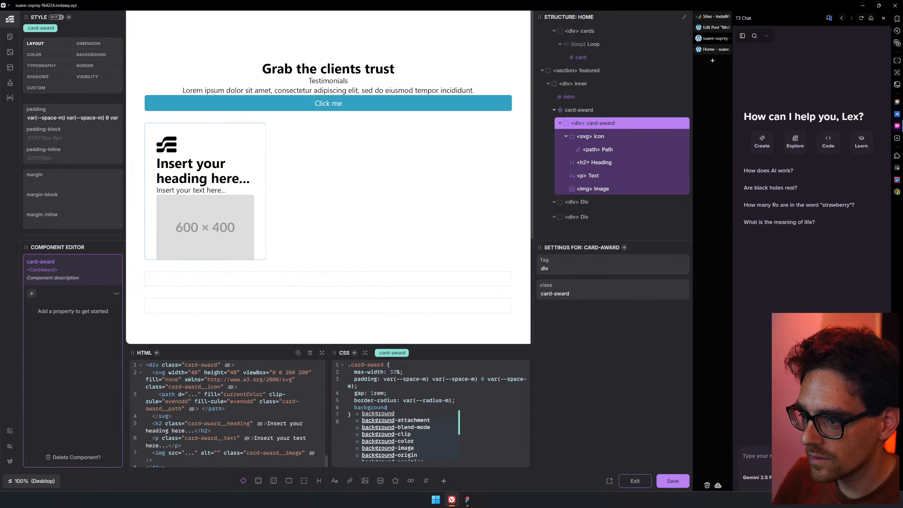
type(": ")
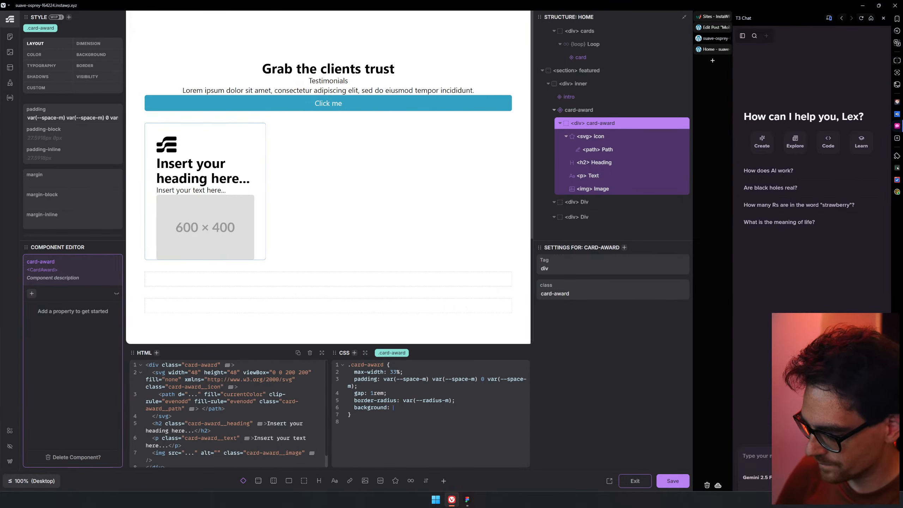
type("co")
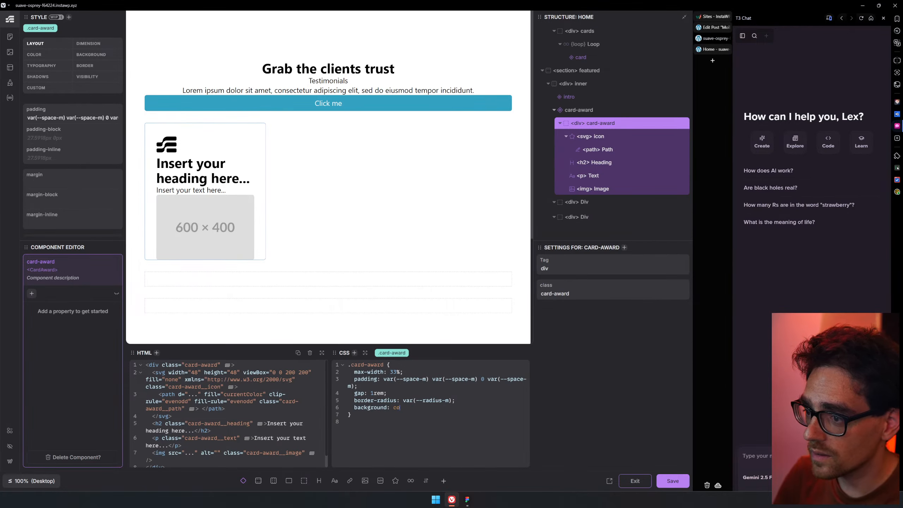
type("lor-primar")
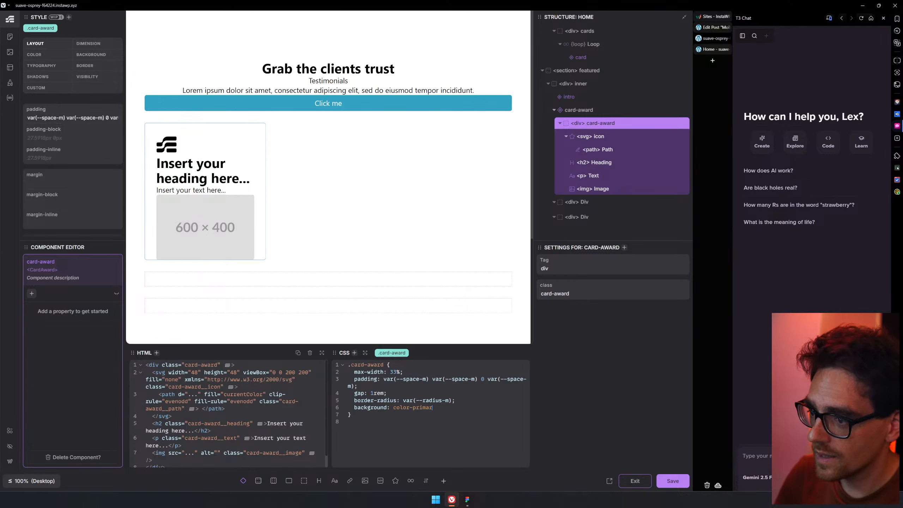
type("-primar")
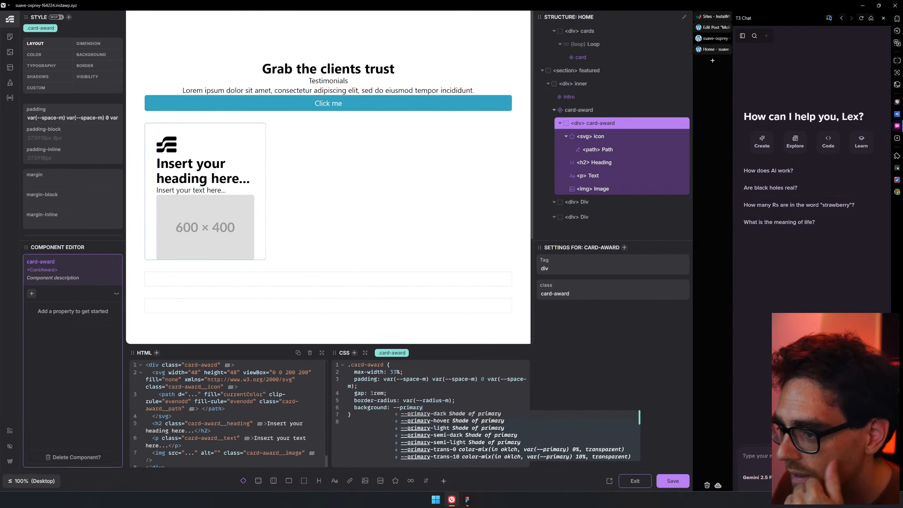
left_click(462, 443)
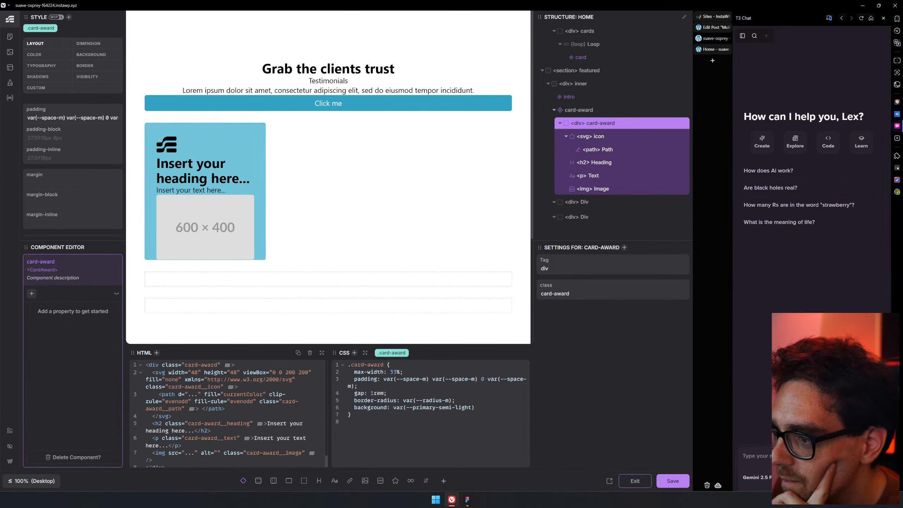
- Change the .card-award background to var(--primary-light)
key("BackSpace")
key("BackSpace")
key("BackSpace")
key("BackSpace")
key("BackSpace")
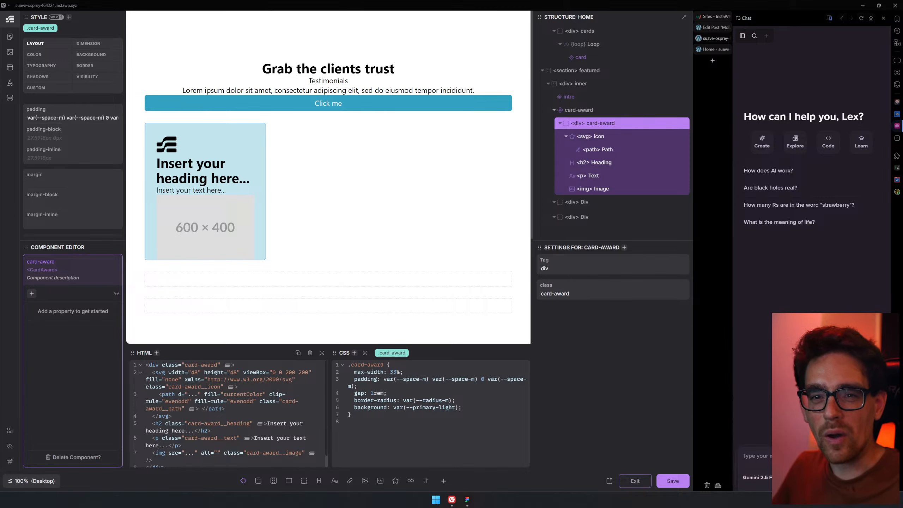
scroll(379, 230, "up", 10)
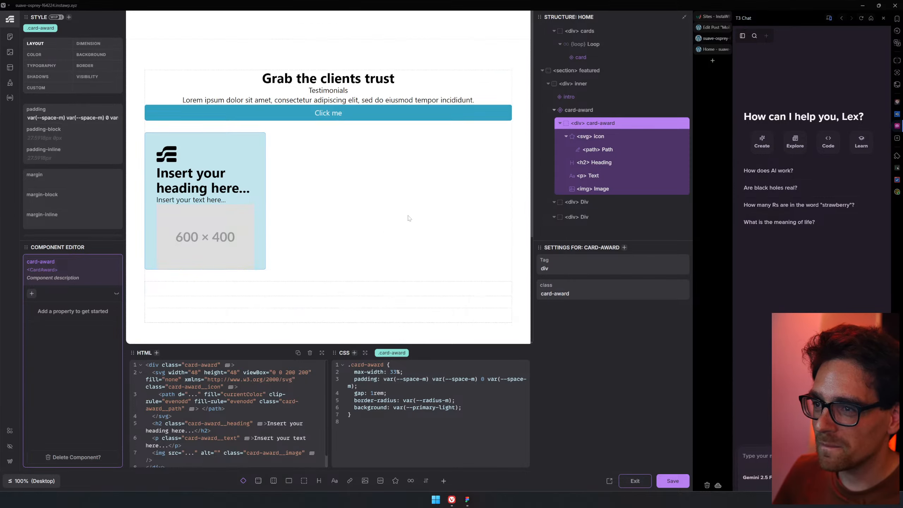
scroll(390, 228, "down", 5)
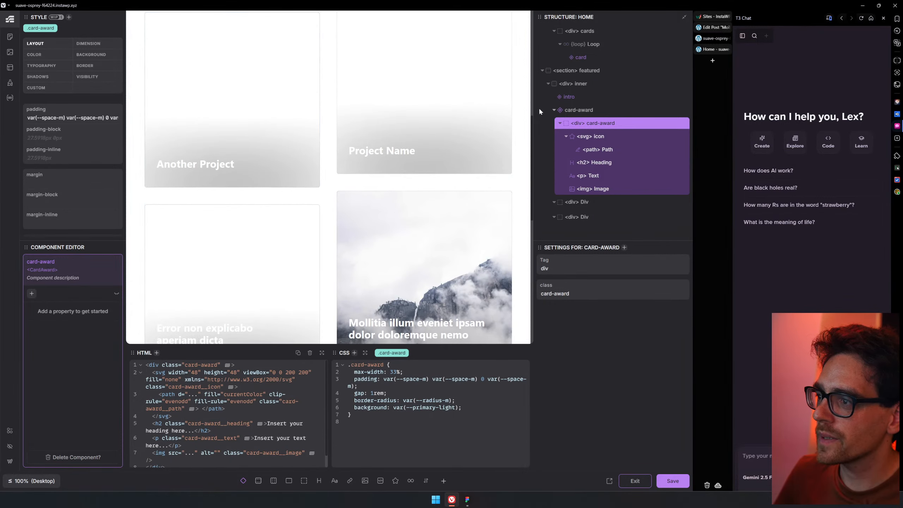
scroll(586, 109, "up", 1)
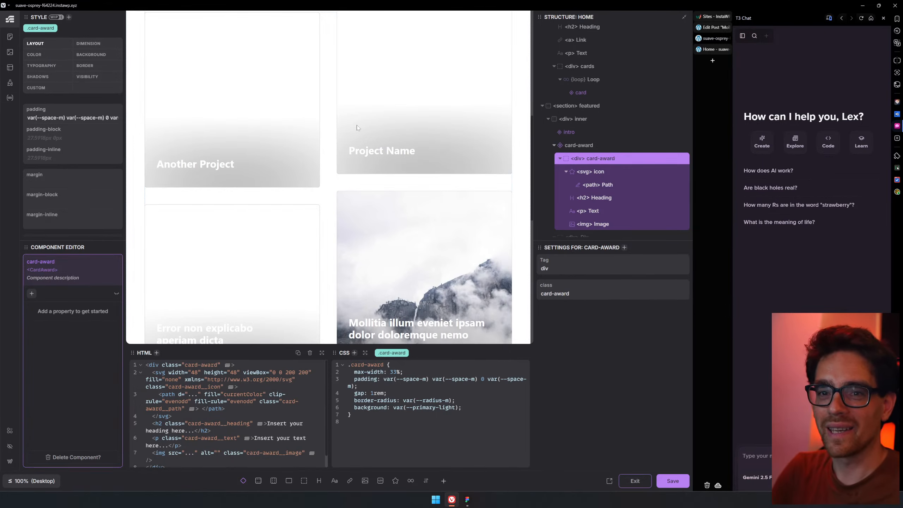
scroll(409, 158, "down", 8)
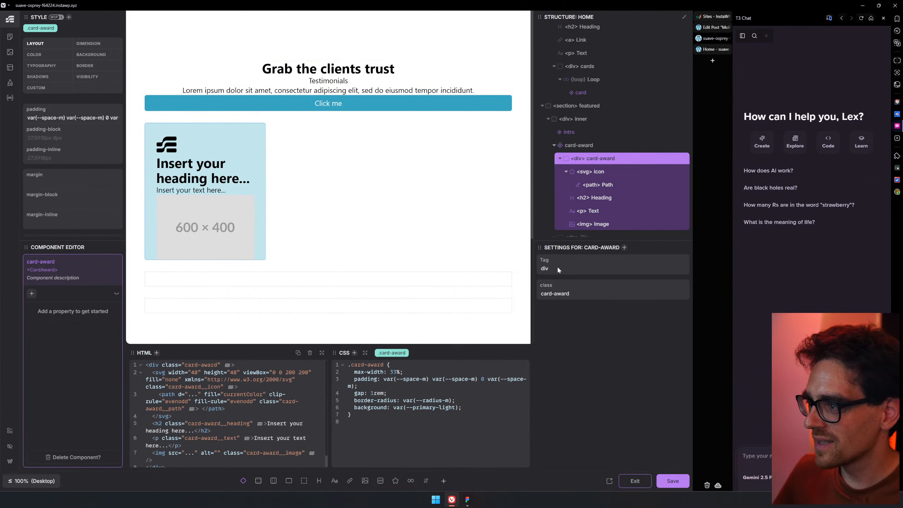
- Switch to Figma to check the first testimonials card's layout, and return to the card-award component in the page builder
left_click(468, 499)
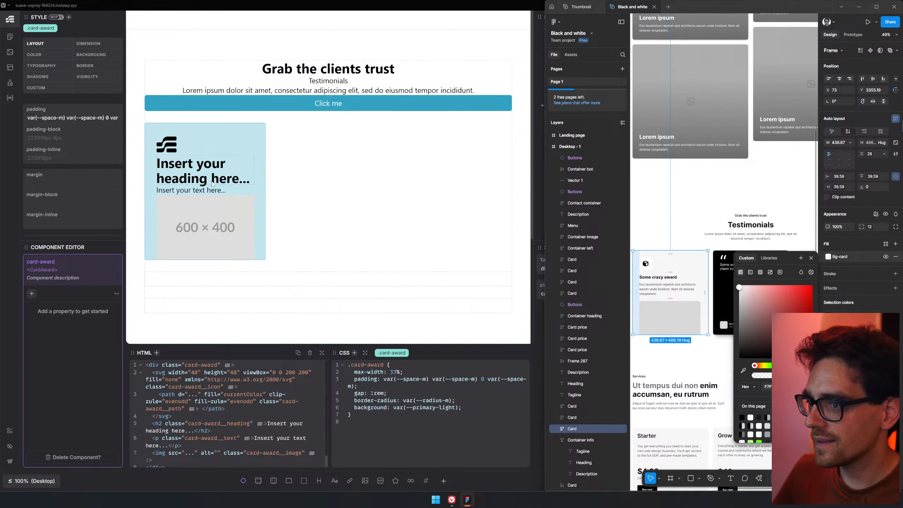
left_click(239, 178)
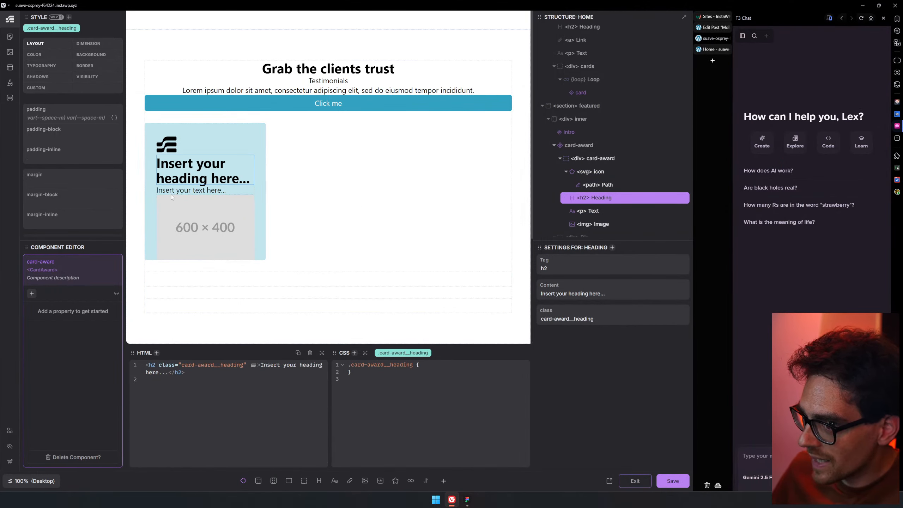
left_click(622, 149)
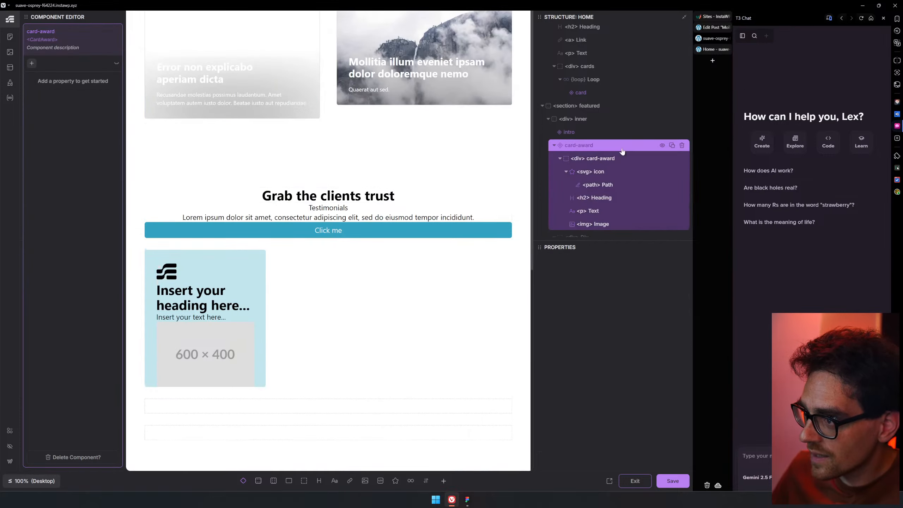
- Add display: flex and flex-direction: column to the beginning of the .card-award rule
left_click(604, 159)
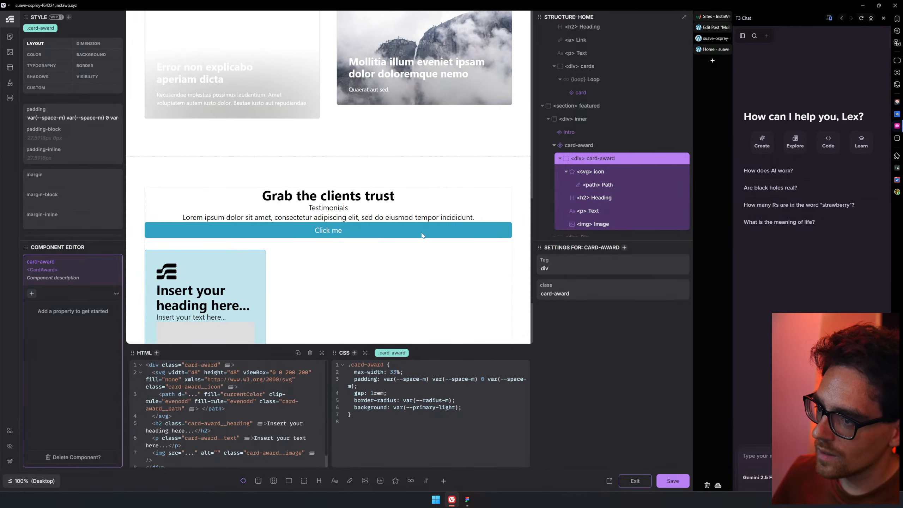
scroll(423, 236, "down", 3)
key("Return")
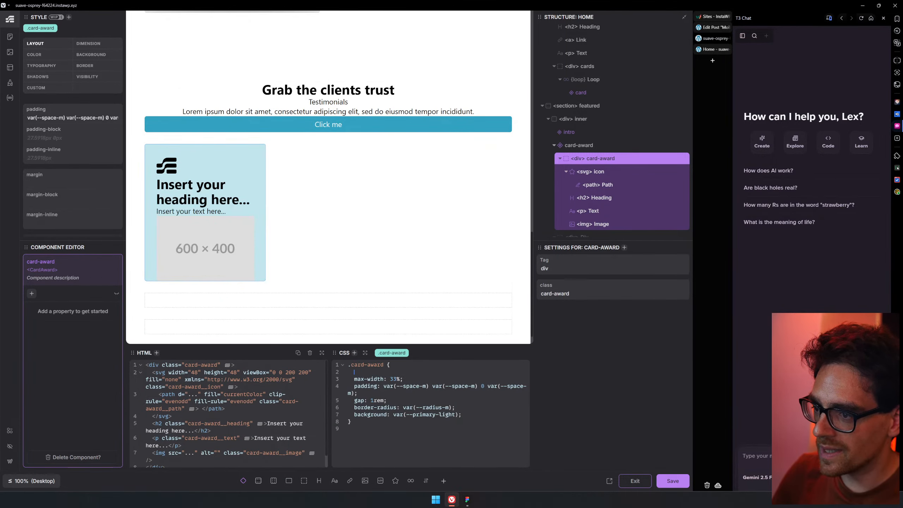
type("display: flex;")
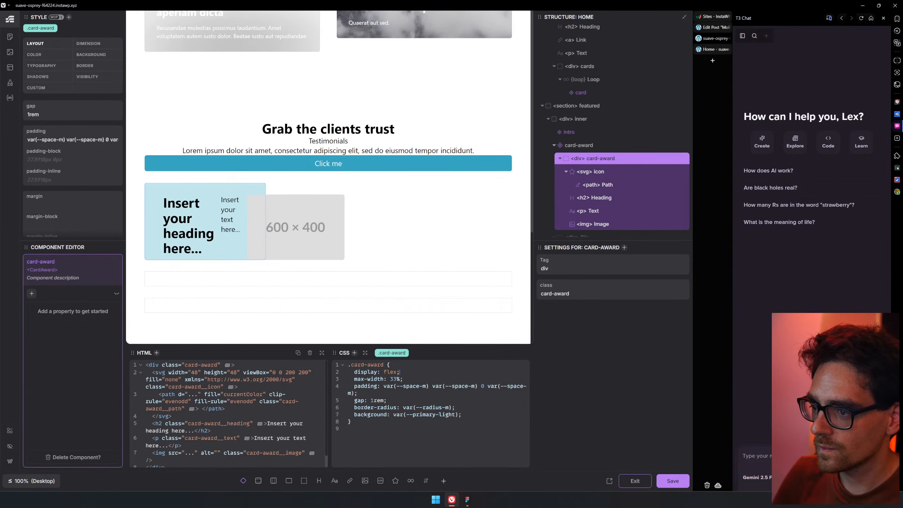
key("Return")
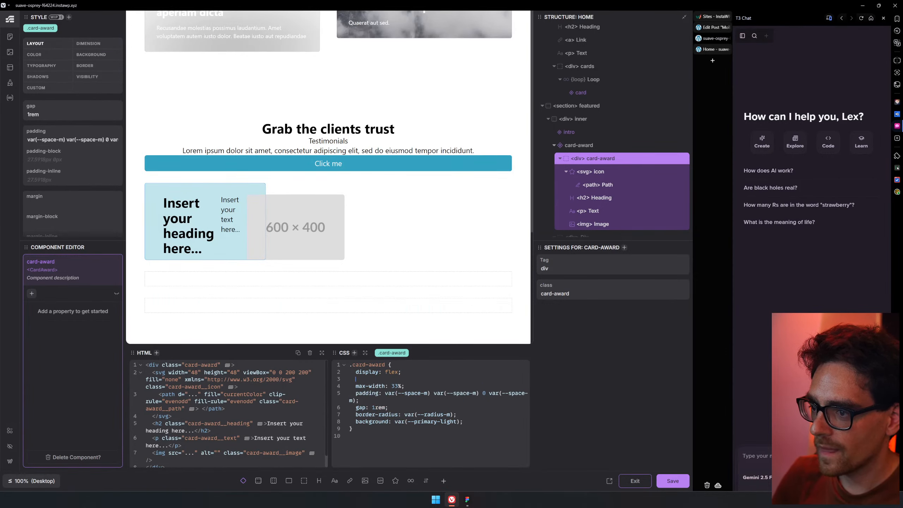
type("flex-direction: row;")
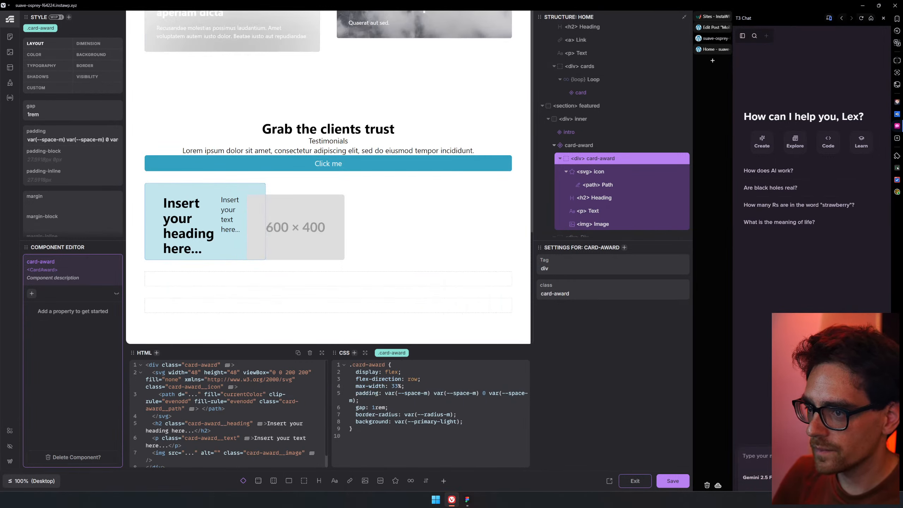
key("Left")
key("BackSpace")
key("BackSpace")
key("BackSpace")
type("column")
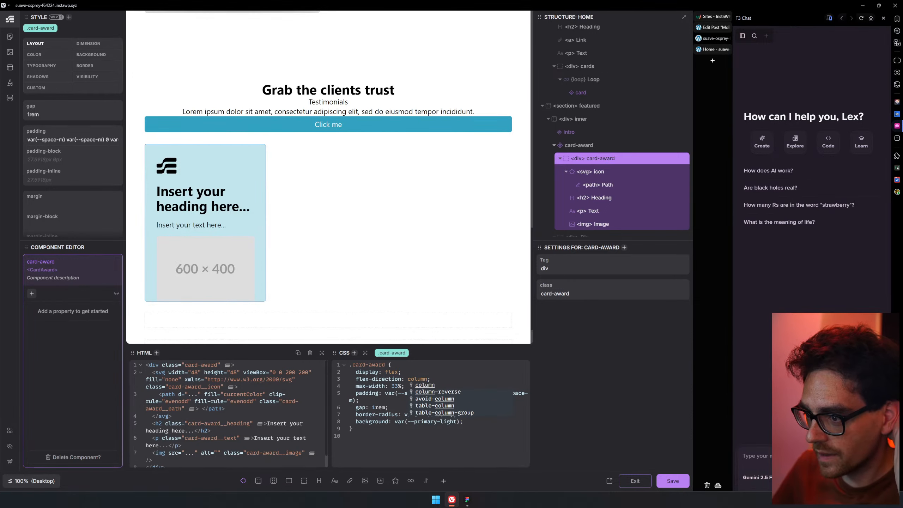
- Set the gap in the .card-award rule to .5rem
left_click(375, 408)
key("BackSpace")
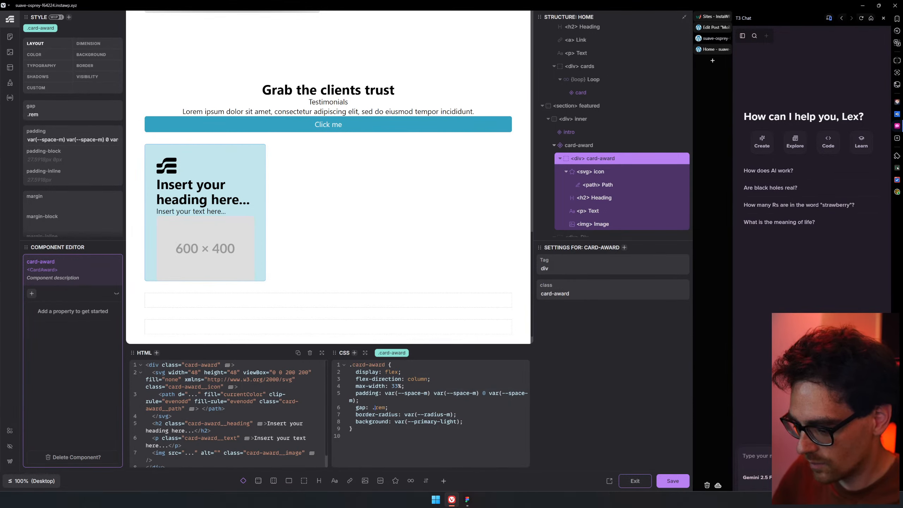
type(".5")
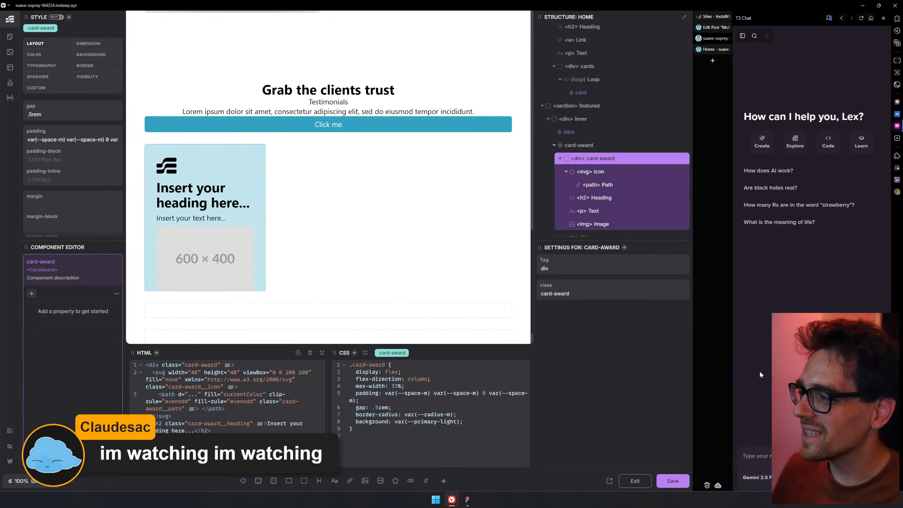
- Hide the browser's vertical tab strip and widen the page canvas to give the testimonials preview more room
key("ctrl+b")
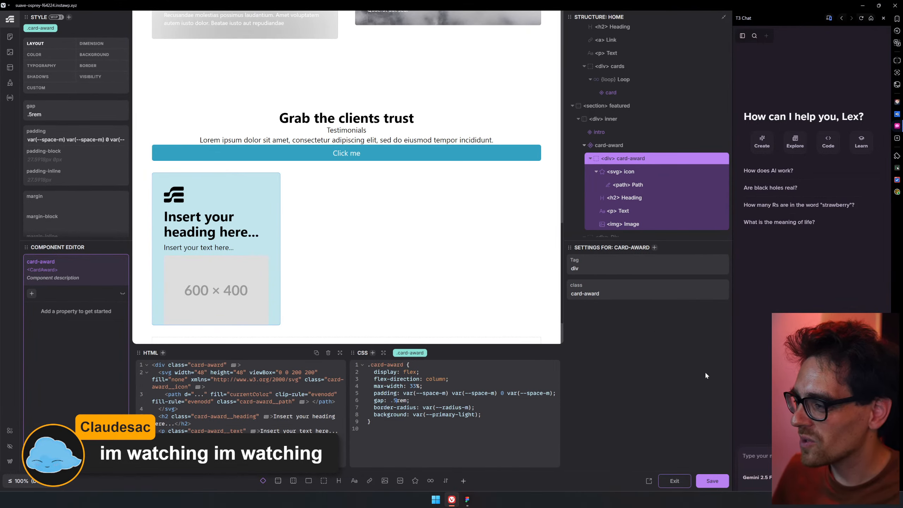
left_click_drag(566, 334, 591, 336)
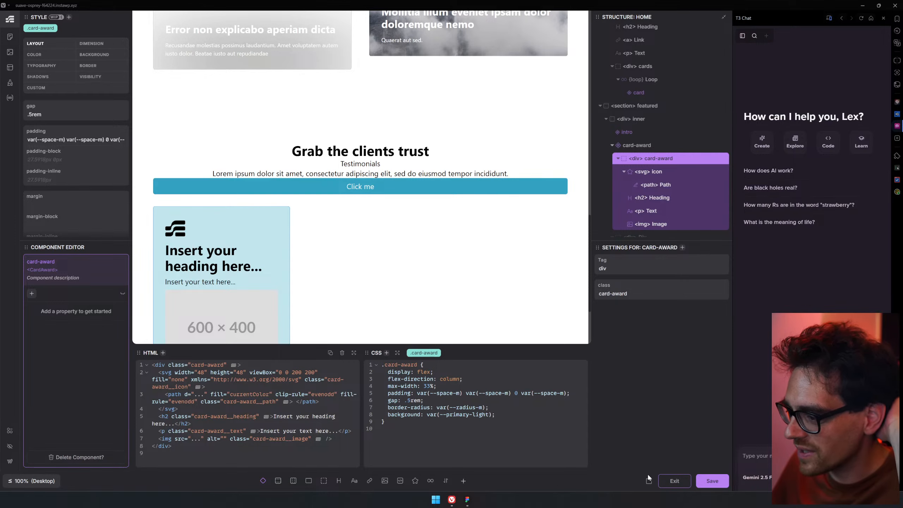
scroll(344, 246, "down", 2)
scroll(344, 247, "down", 2)
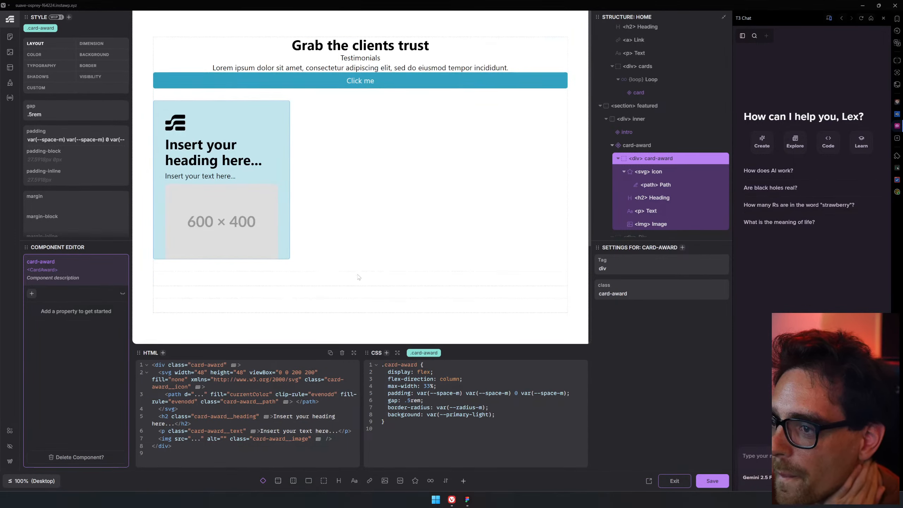
scroll(486, 241, "up", 3)
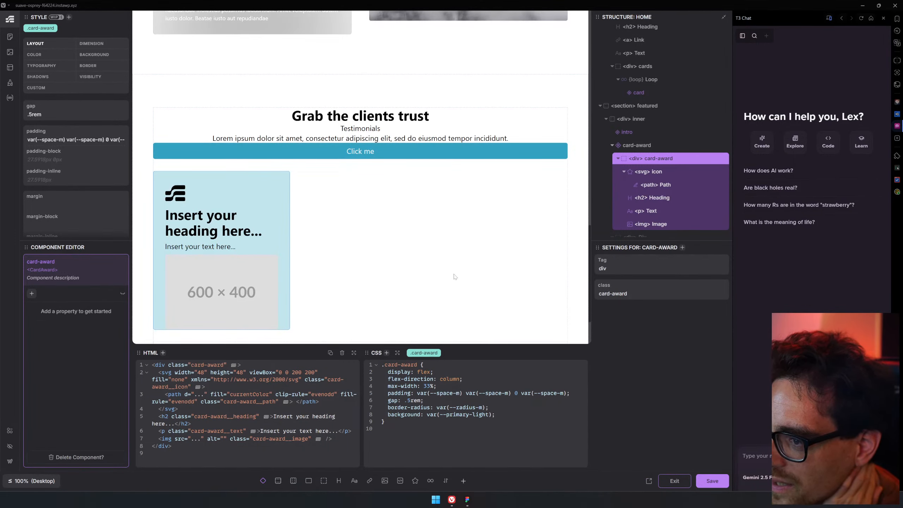
- Switch to Figma and compare the second and third testimonials cards with the card-award component
left_click(467, 499)
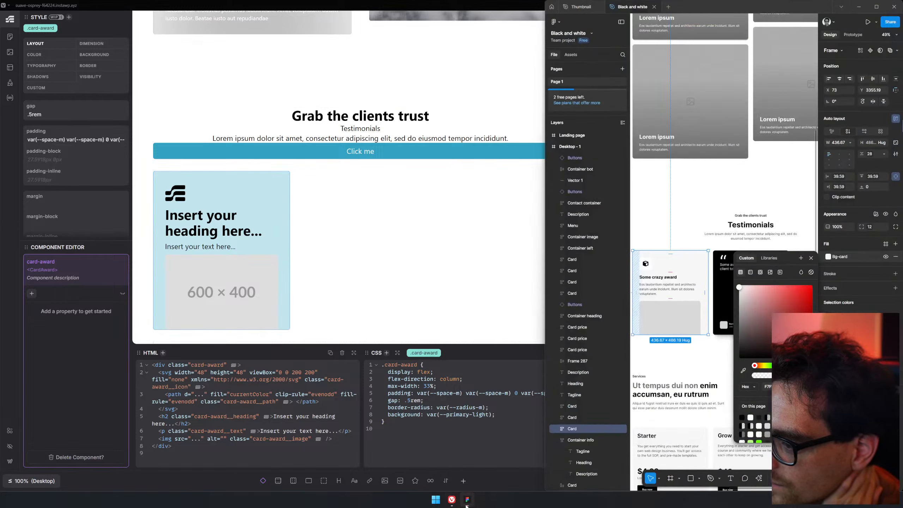
left_click(467, 500)
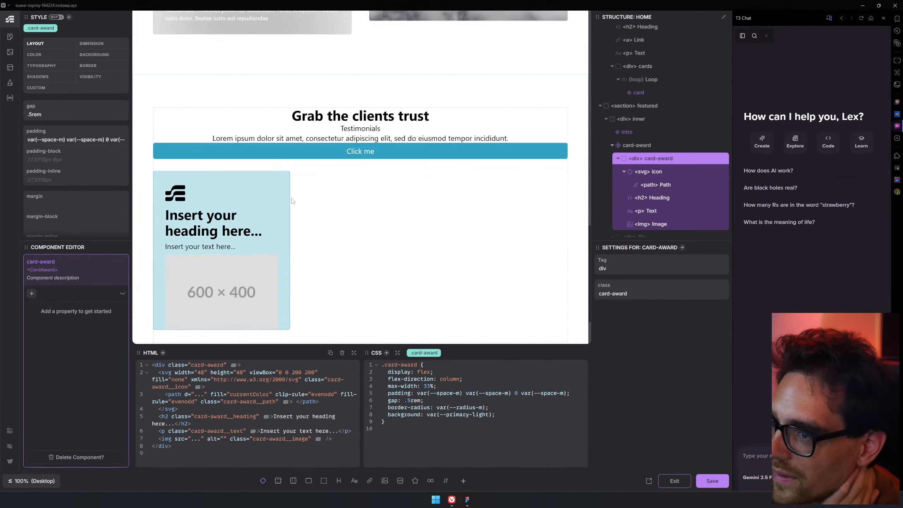
left_click(659, 146)
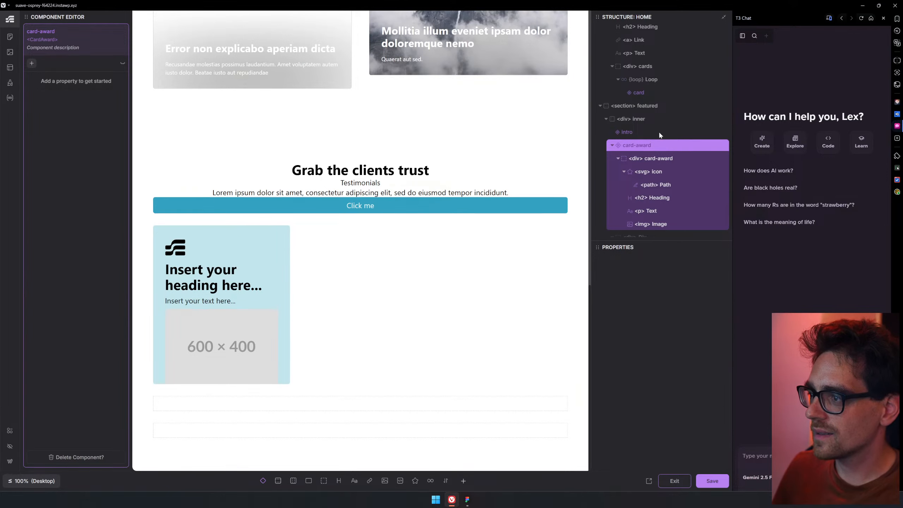
left_click(467, 499)
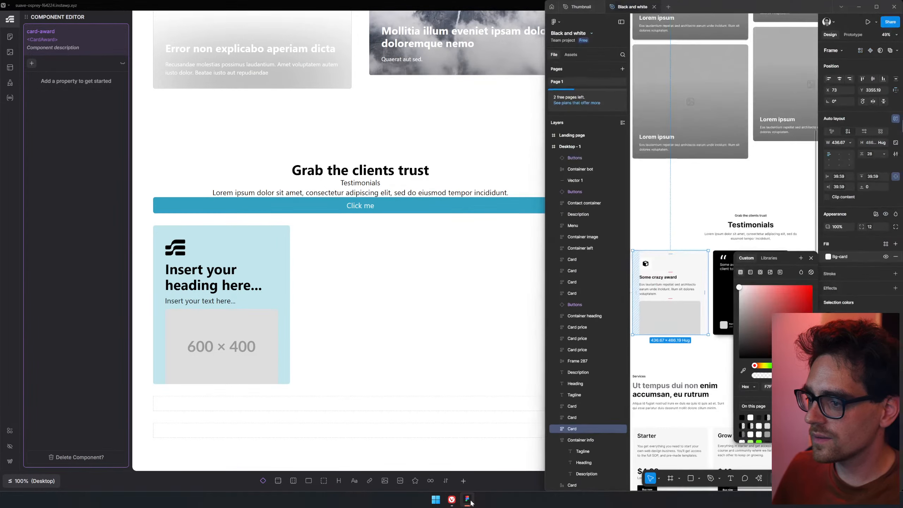
scroll(672, 356, "right", 2)
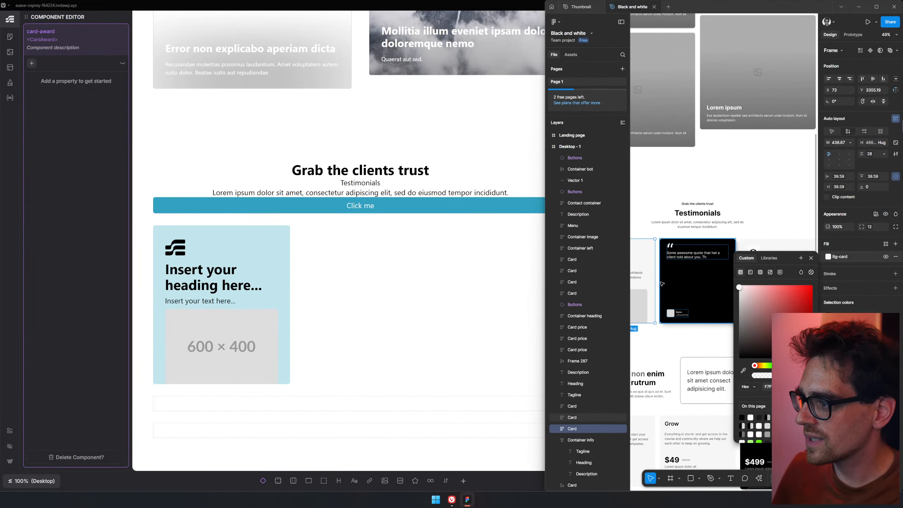
scroll(673, 246, "right", 5)
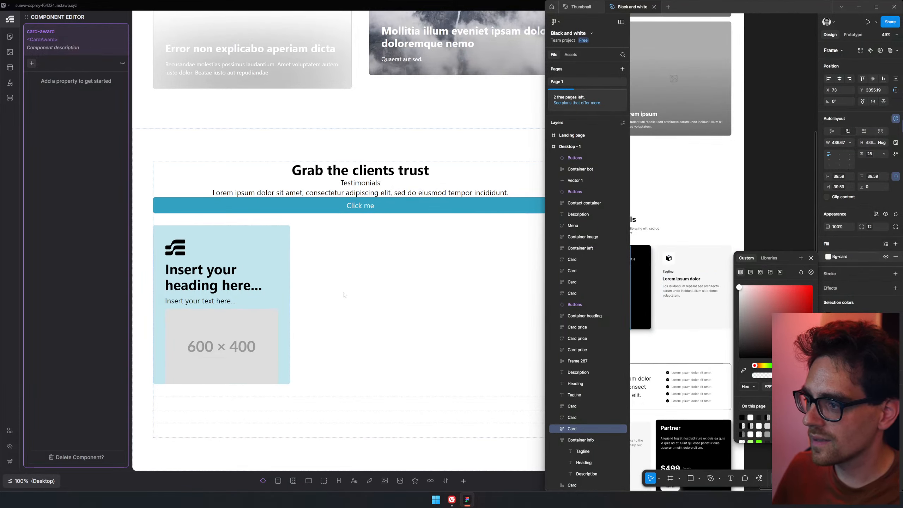
- Collapse the card-award component in the structure tree and try to duplicate it
left_click(248, 286)
left_click(247, 287)
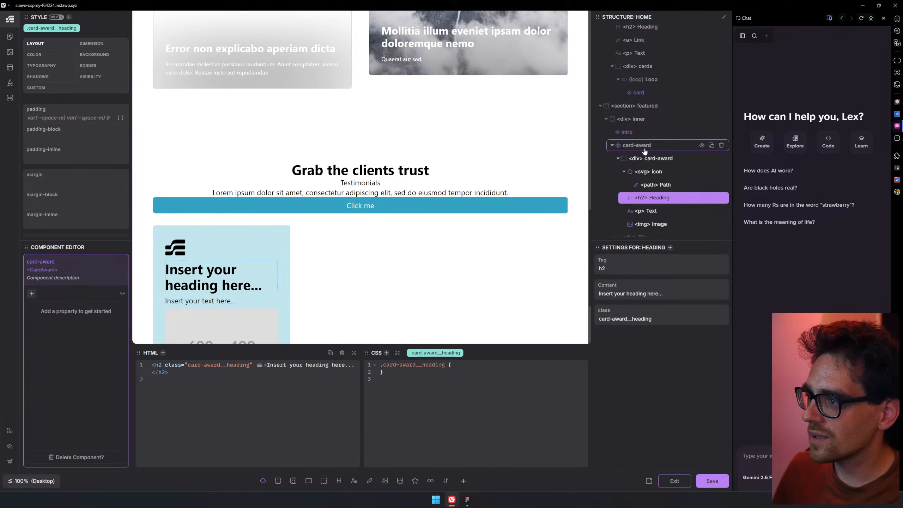
left_click(610, 147)
left_click(611, 146)
right_click(657, 192)
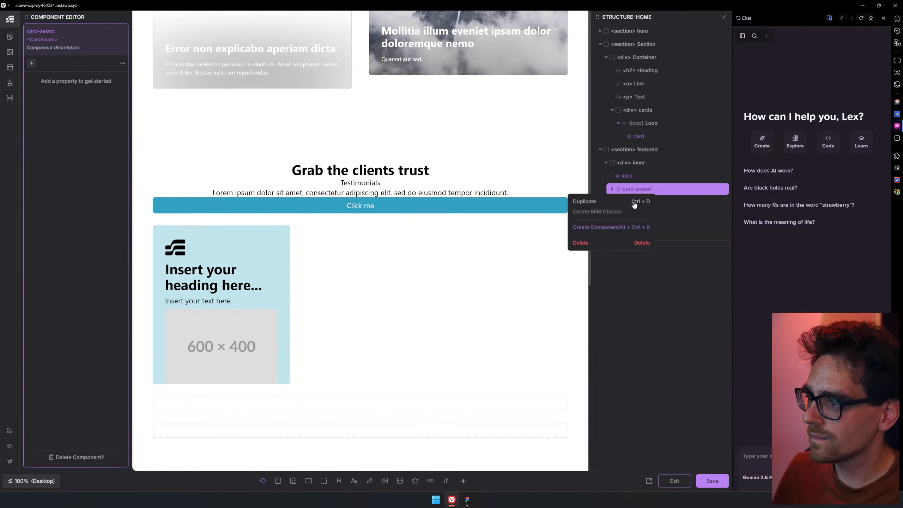
left_click(588, 202)
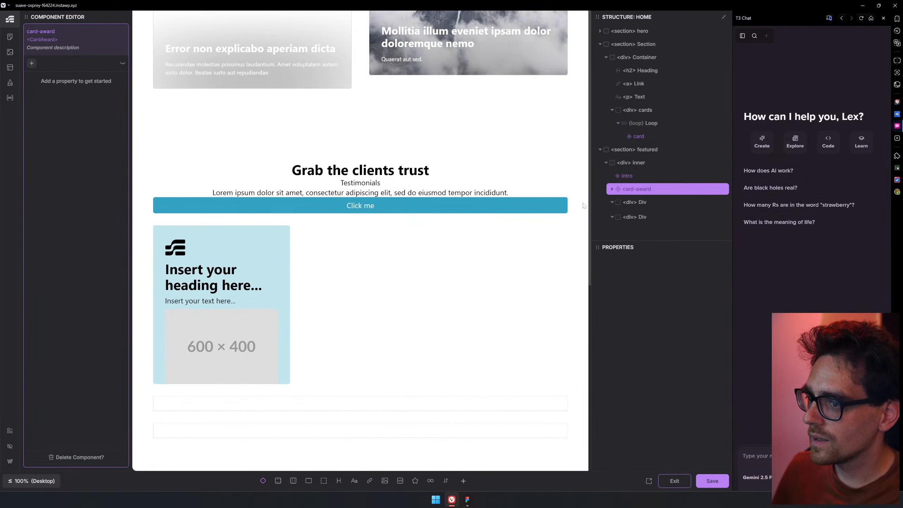
right_click(636, 192)
left_click(648, 200)
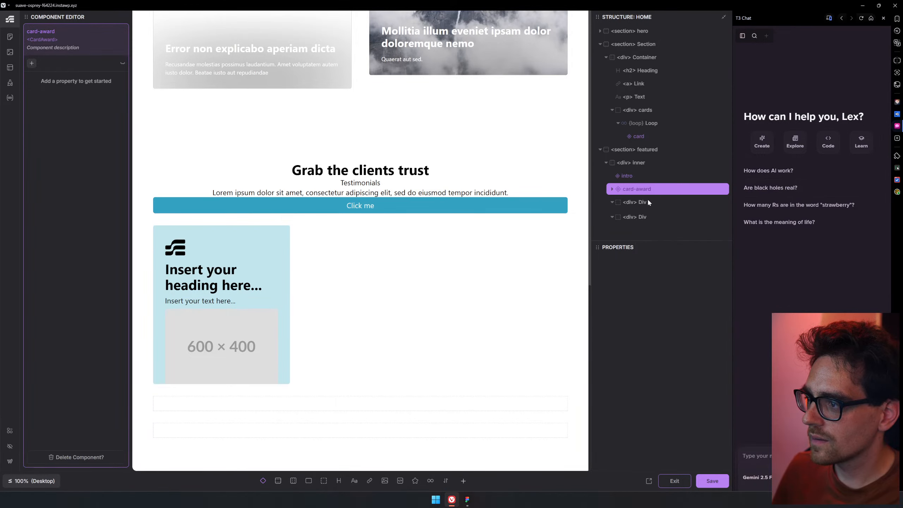
mouse_move(647, 188)
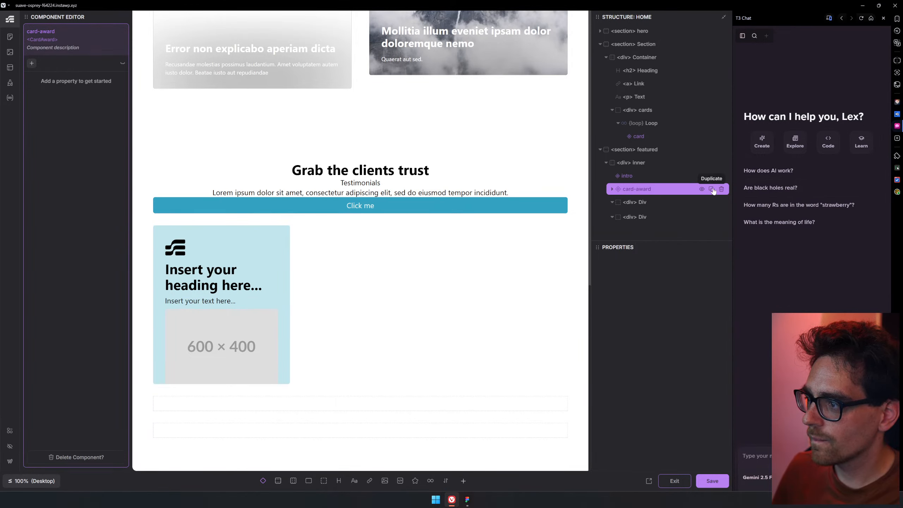
- Save the page and enlarge the structure area until all of the card-award component's elements fit
left_click(719, 480)
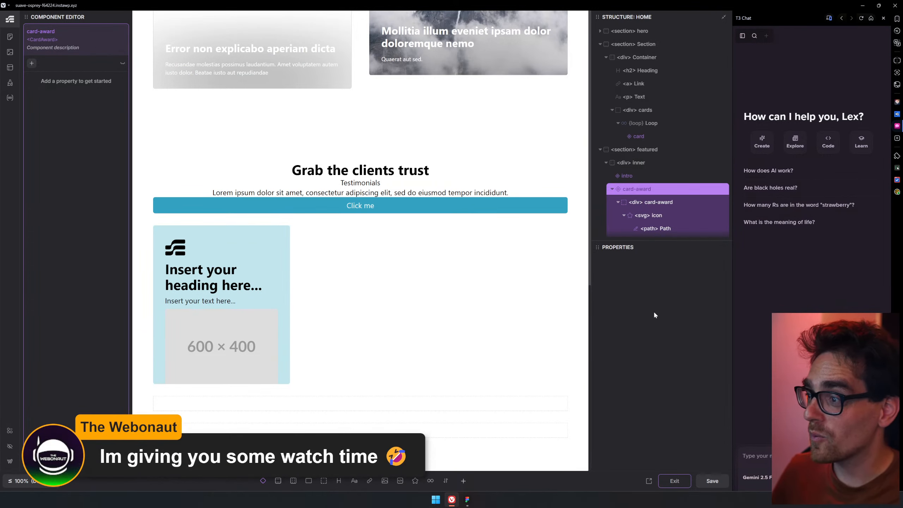
left_click_drag(662, 243, 671, 326)
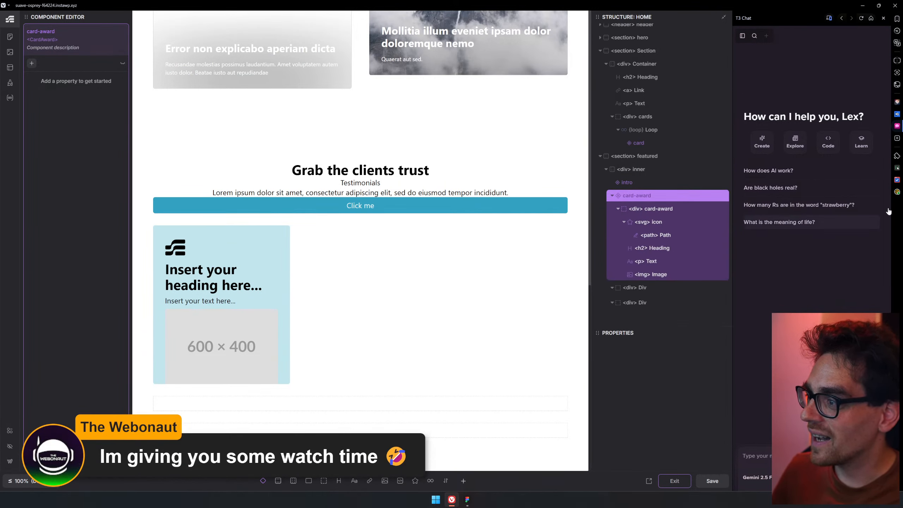
- Open youtube.com in a new browser tab, go to the signed-in account's channel and look through its playlists
key("ctrl+t")
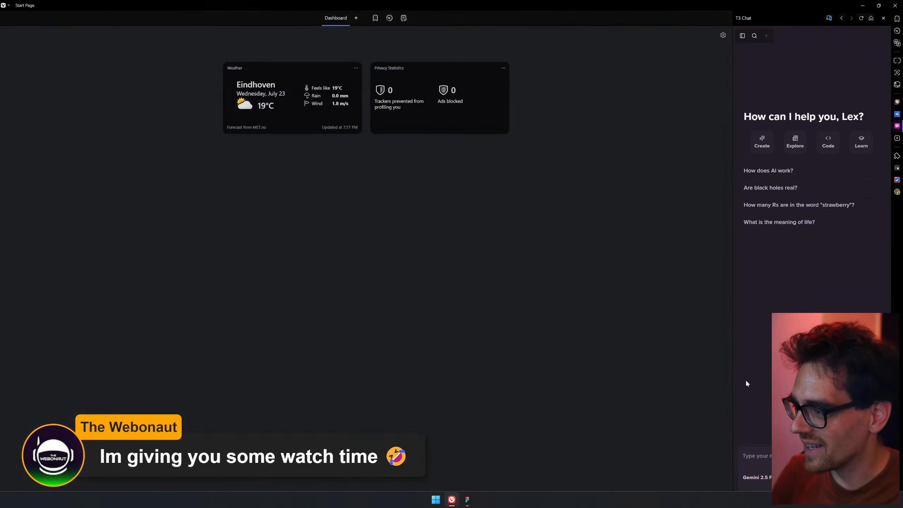
type("youtube.com")
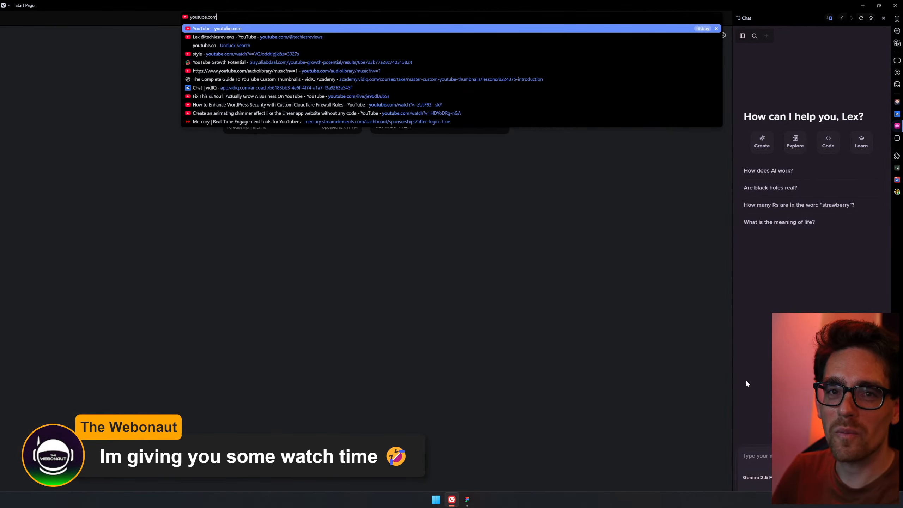
key("Return")
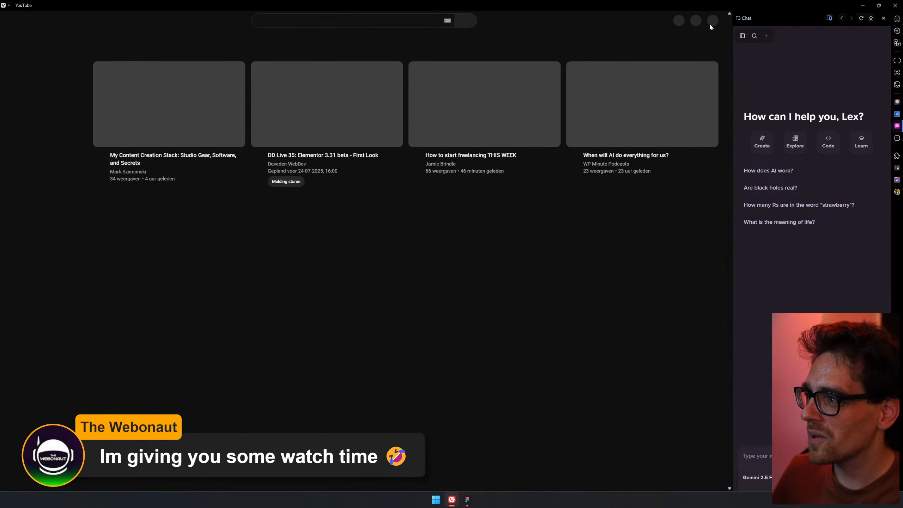
left_click(710, 23)
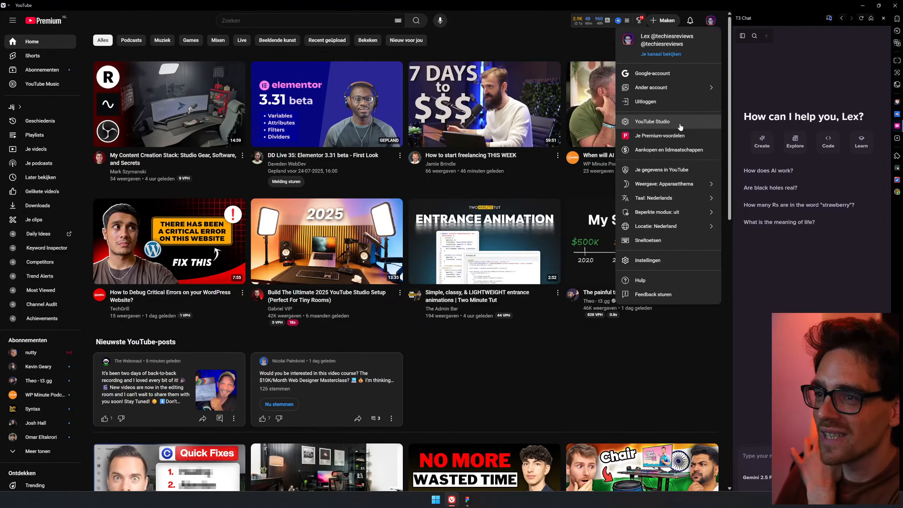
left_click(675, 54)
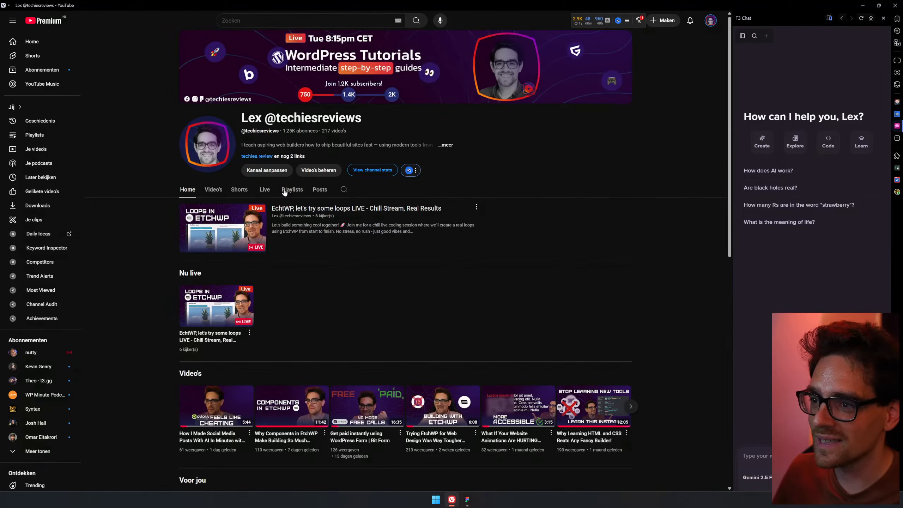
left_click(291, 191)
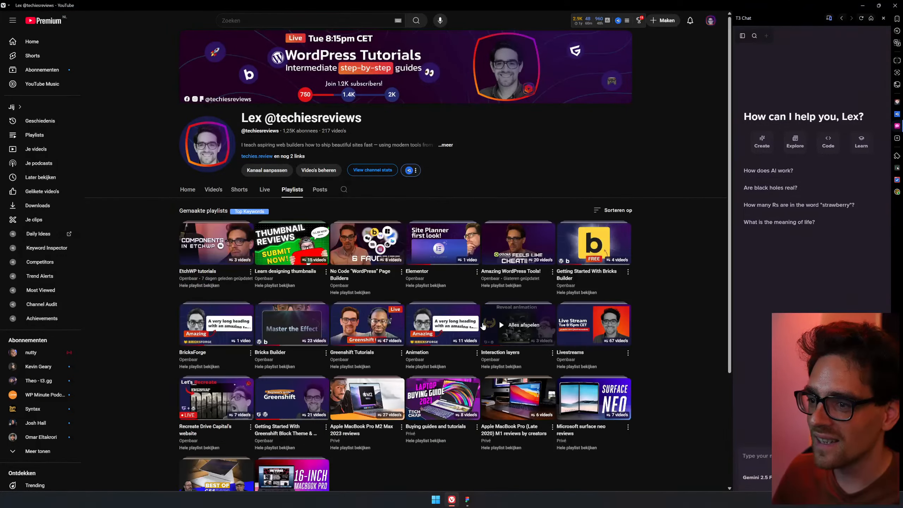
scroll(162, 305, "down", 3)
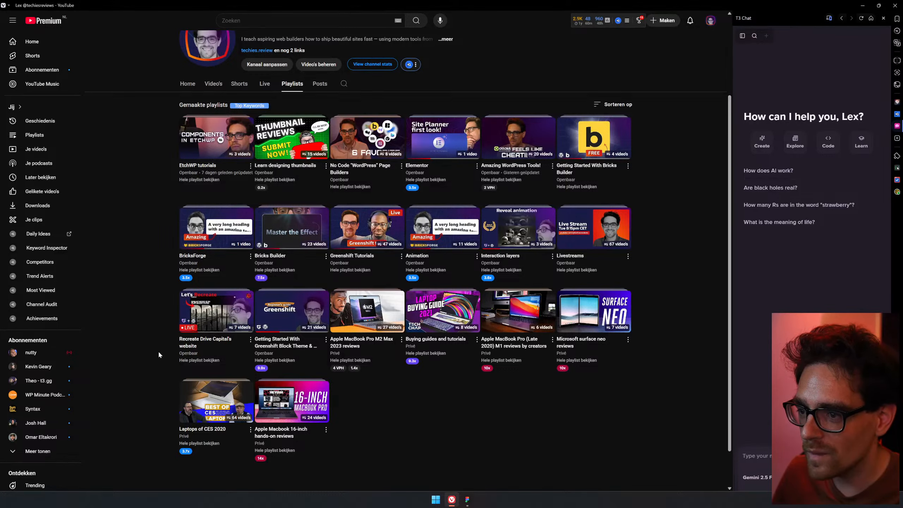
- Open the channel's Livestreams playlist, browse through its videos, and close the YouTube browser tab
key("ctrl+f")
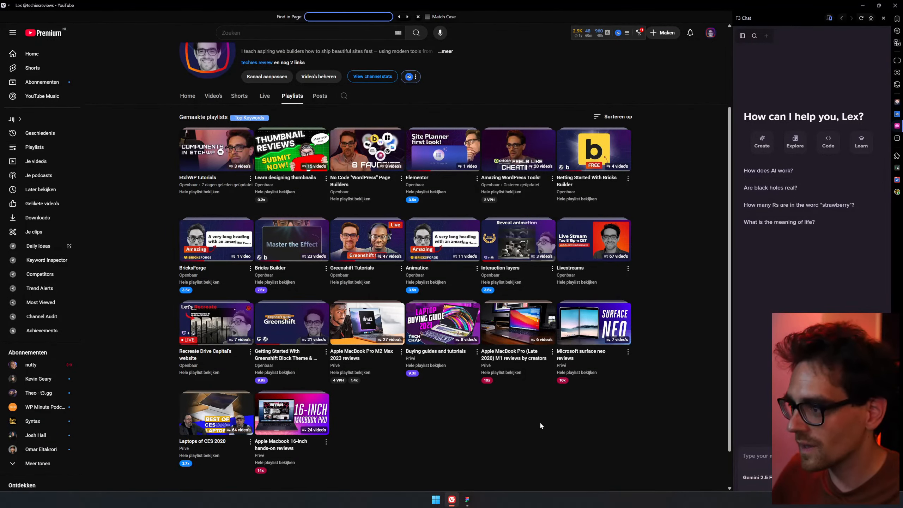
left_click(583, 253)
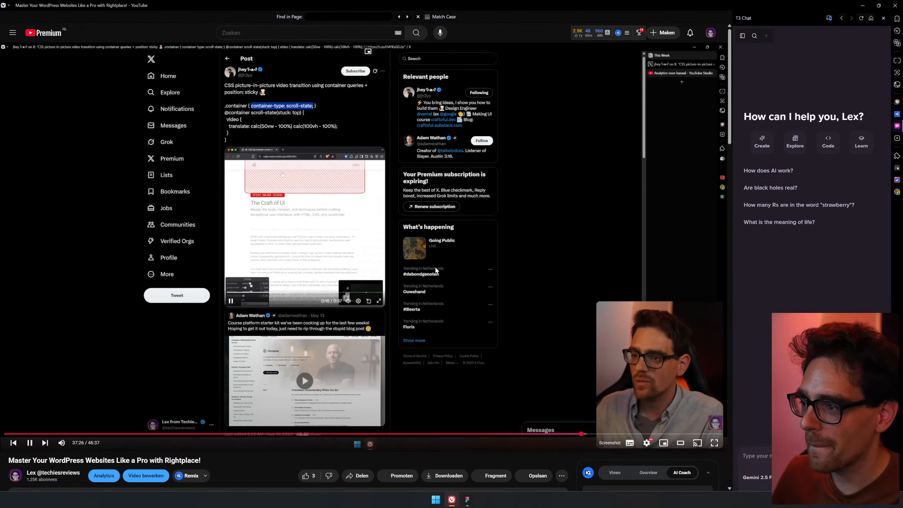
left_click(437, 270)
scroll(392, 350, "down", 8)
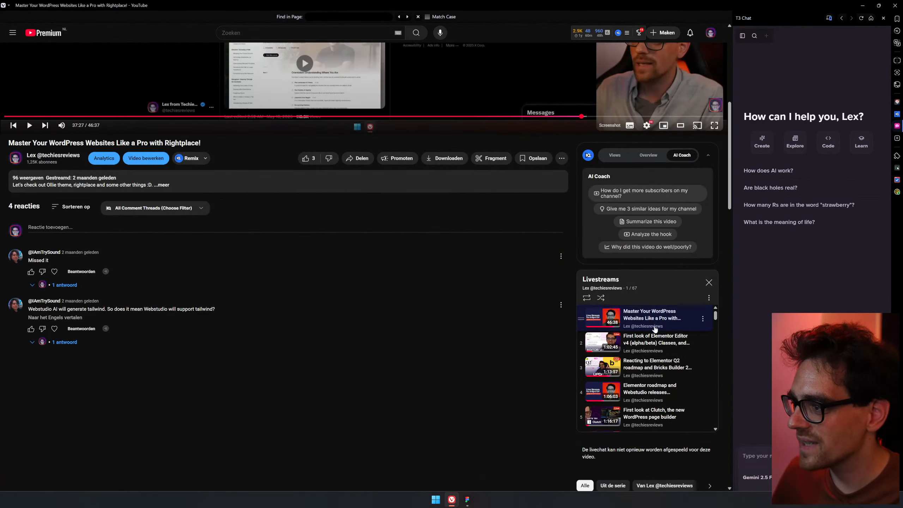
scroll(655, 329, "down", 20)
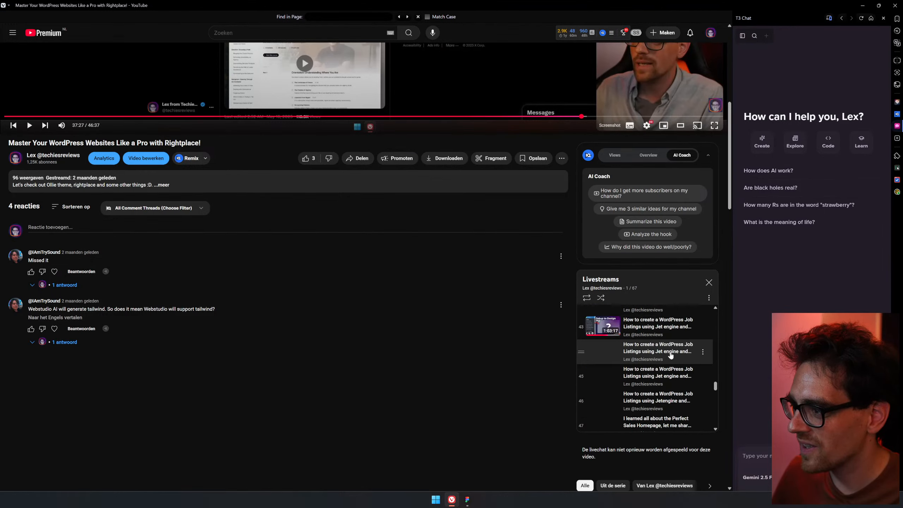
scroll(670, 355, "down", 5)
scroll(409, 351, "down", 10)
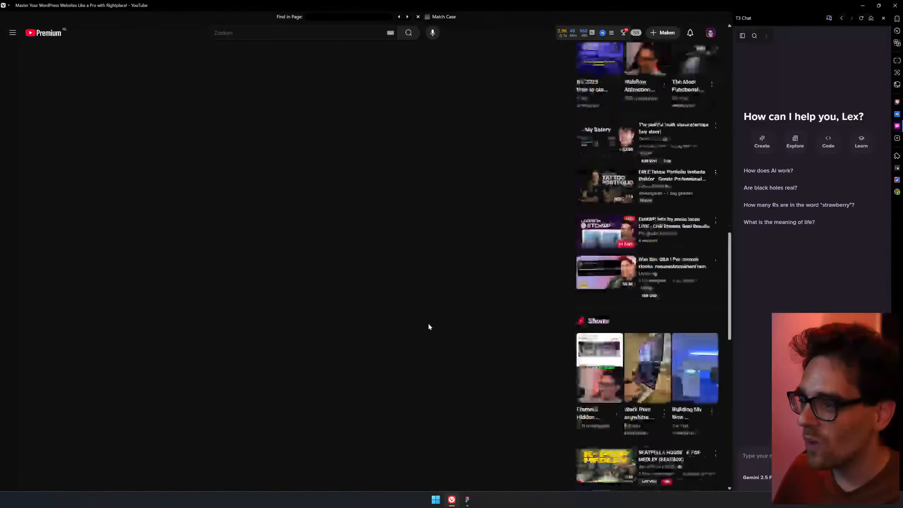
scroll(428, 321, "up", 15)
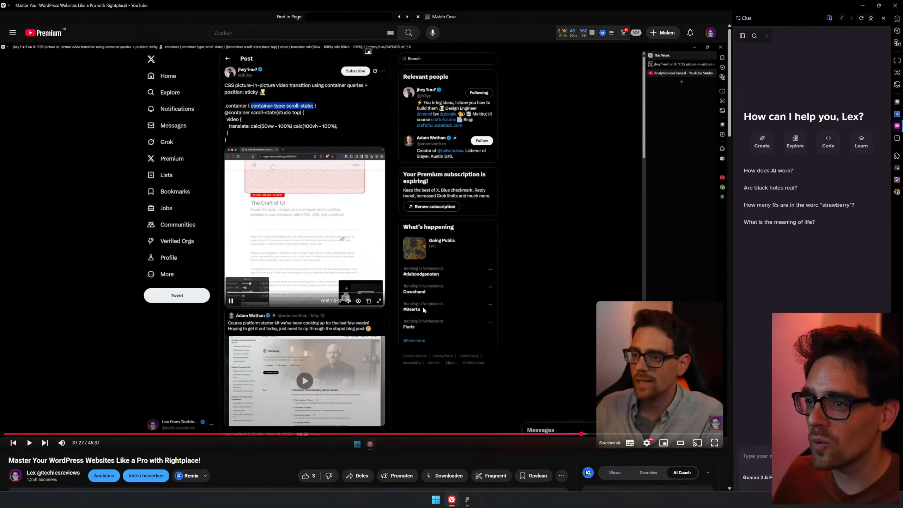
scroll(422, 309, "down", 3)
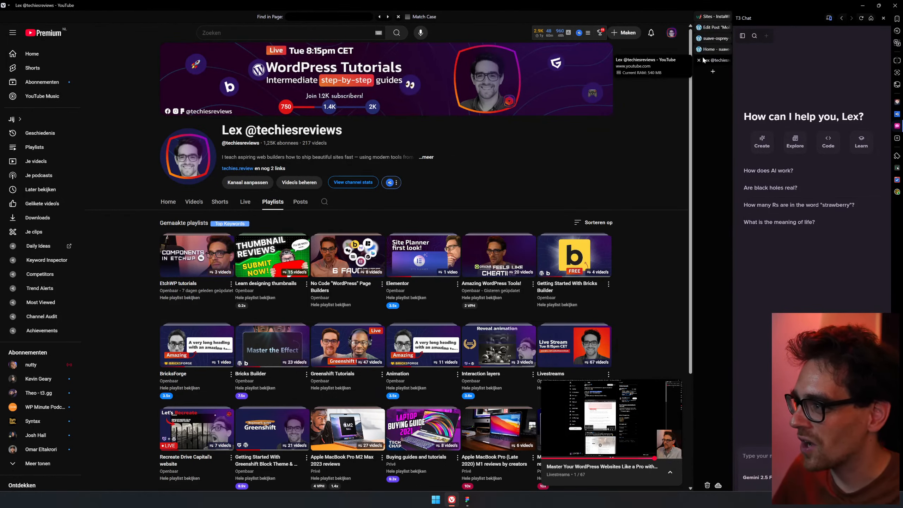
middle_click(715, 61)
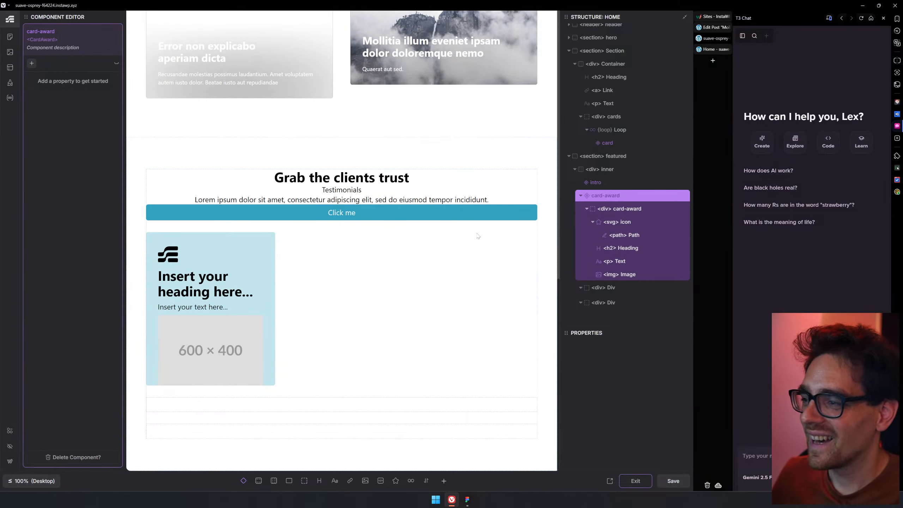
- Exit the card-award component editor and duplicate the card-award component inside the testimonials inner container
left_click(582, 198)
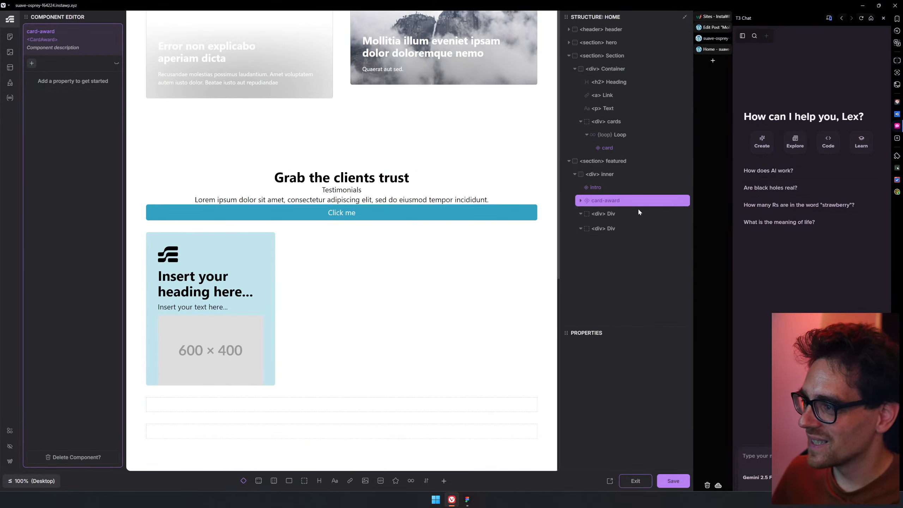
left_click(643, 478)
scroll(274, 317, "down", 8)
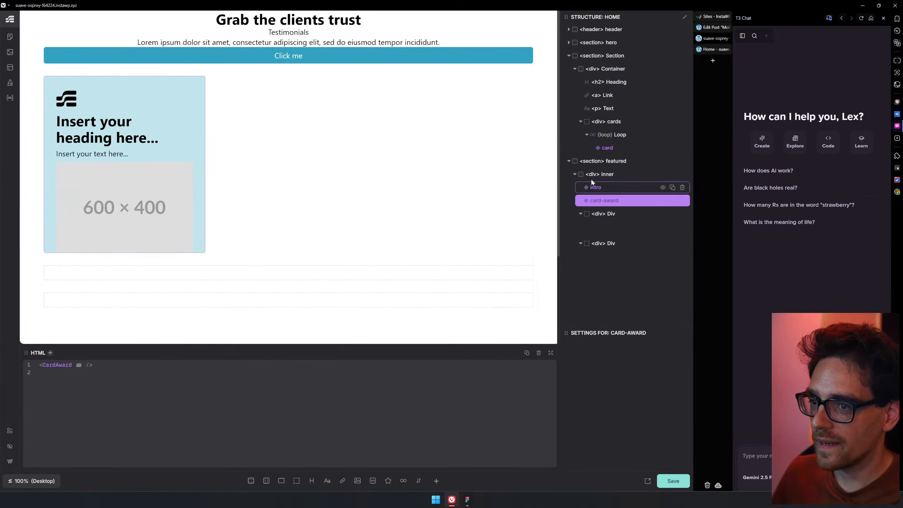
left_click(672, 201)
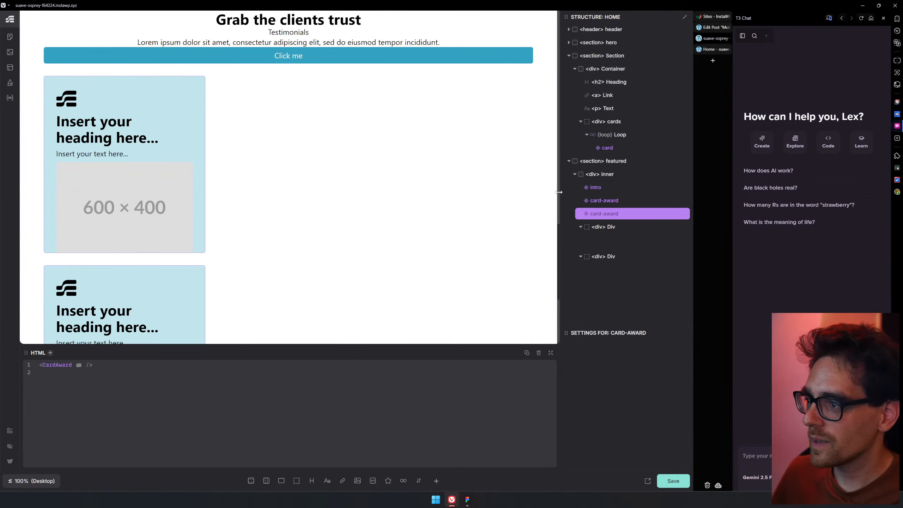
scroll(379, 262, "up", 2)
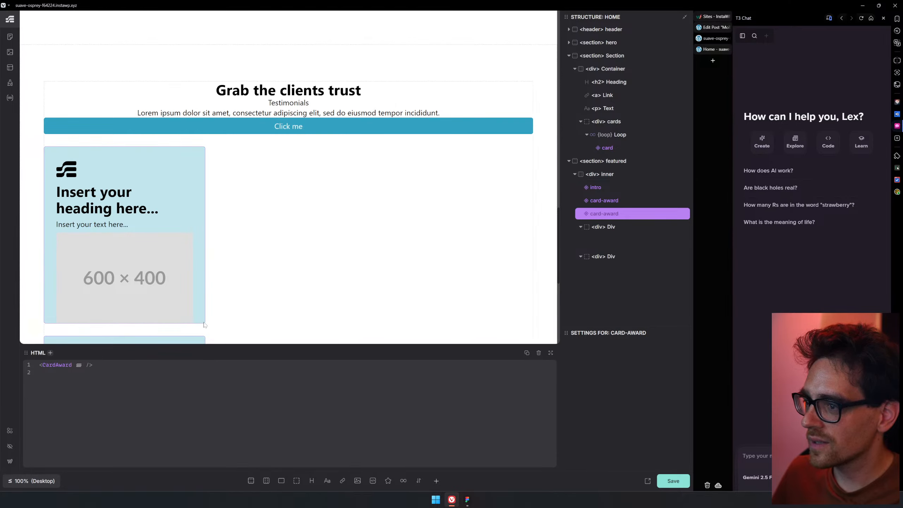
scroll(290, 215, "down", 3)
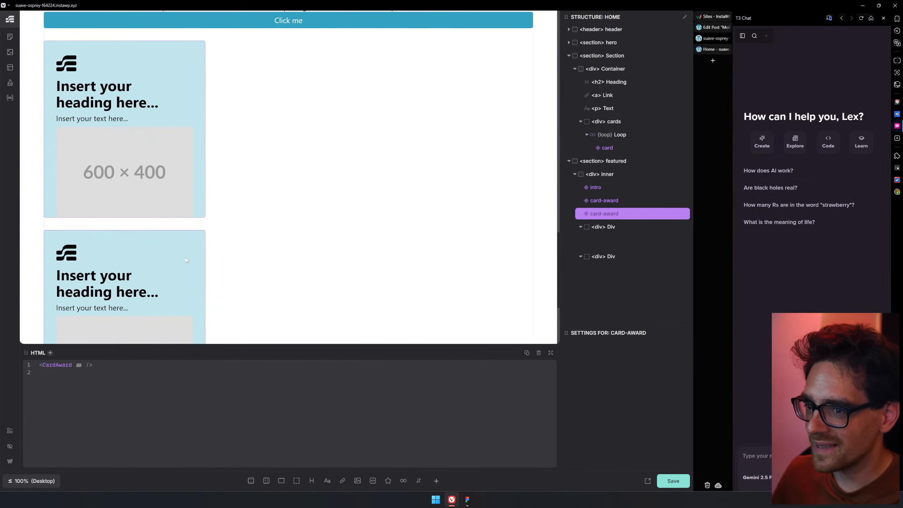
right_click(634, 216)
key("Escape")
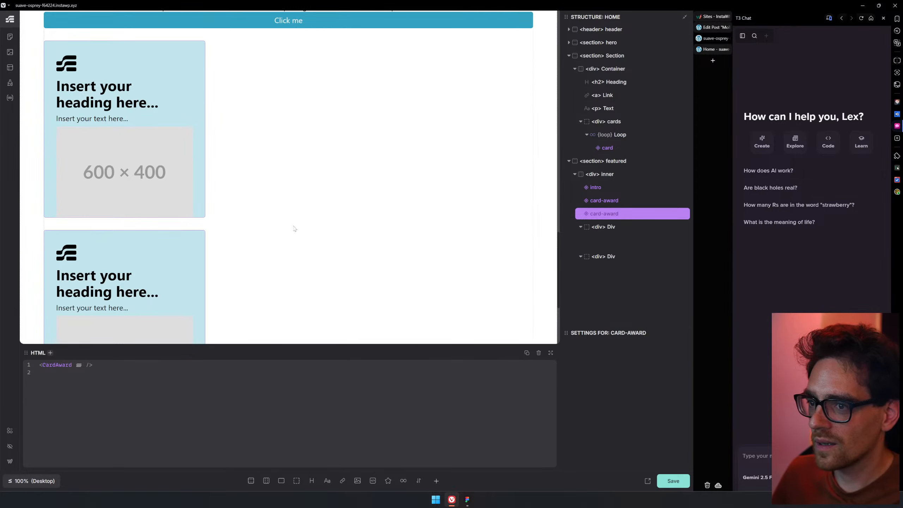
- Delete one of the two empty placeholder divs below the card-award components and select the remaining one
scroll(303, 249, "down", 3)
scroll(205, 177, "up", 4)
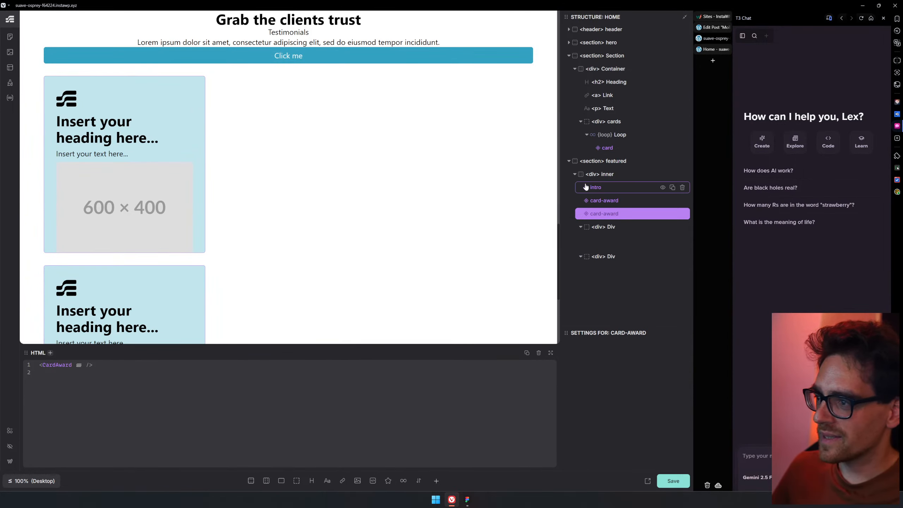
left_click(623, 200)
left_click(627, 228)
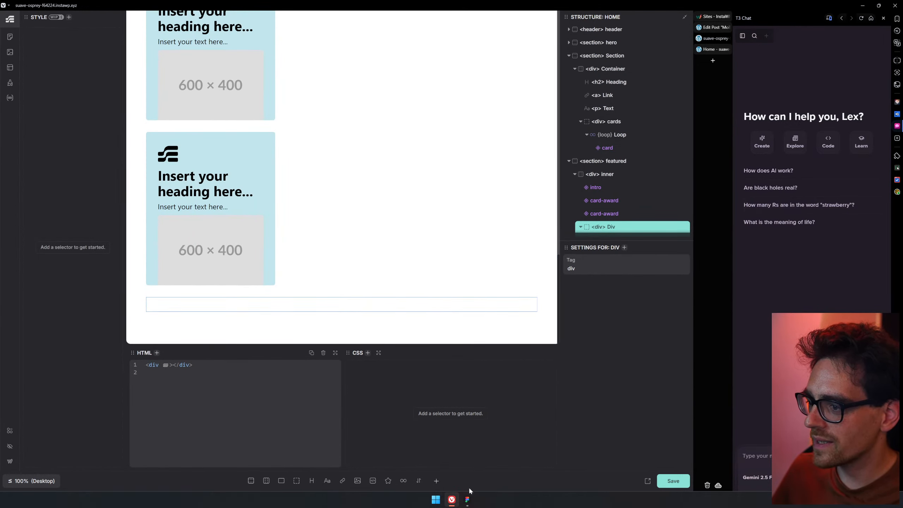
- Switch to Figma and compare the award card and the dark quote card in the Testimonials section with the two built cards
left_click(467, 500)
scroll(698, 316, "left", 2)
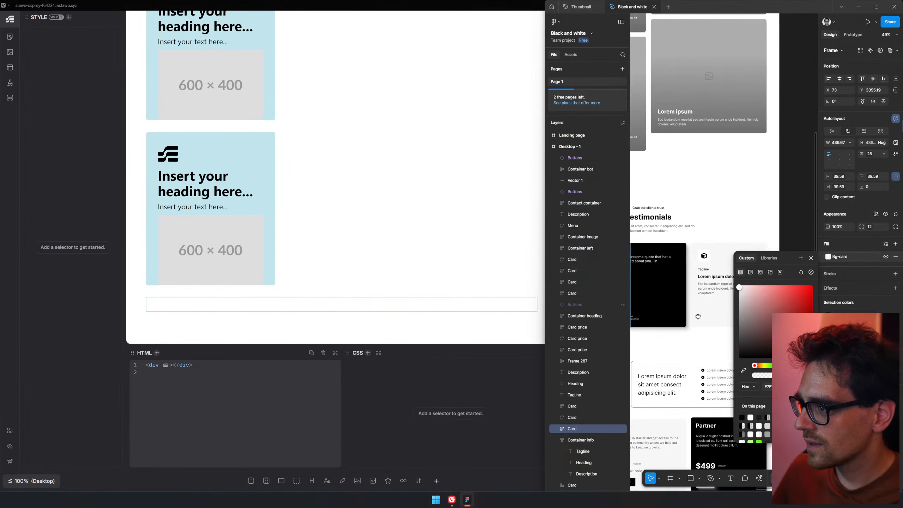
scroll(697, 316, "left", 3)
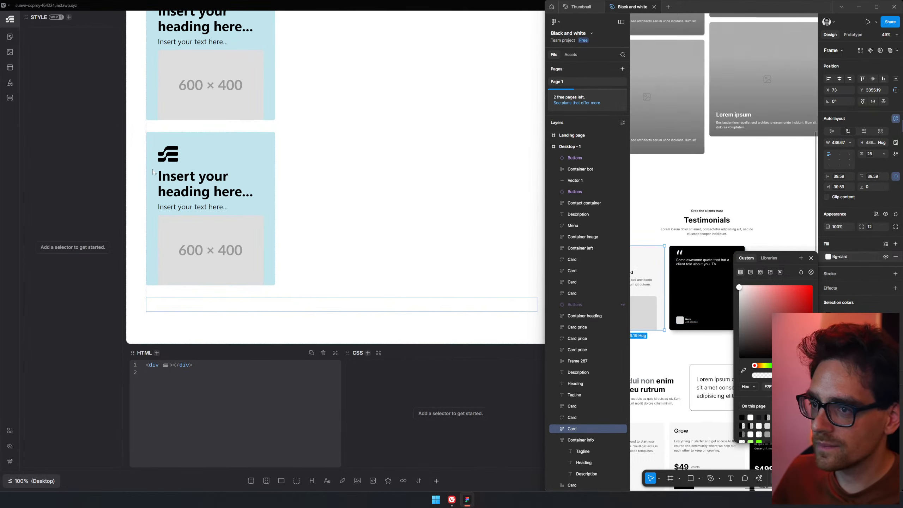
scroll(461, 210, "up", 3)
mouse_move(685, 297)
left_mouse_down()
mouse_move(693, 304)
mouse_move(675, 288)
left_mouse_up()
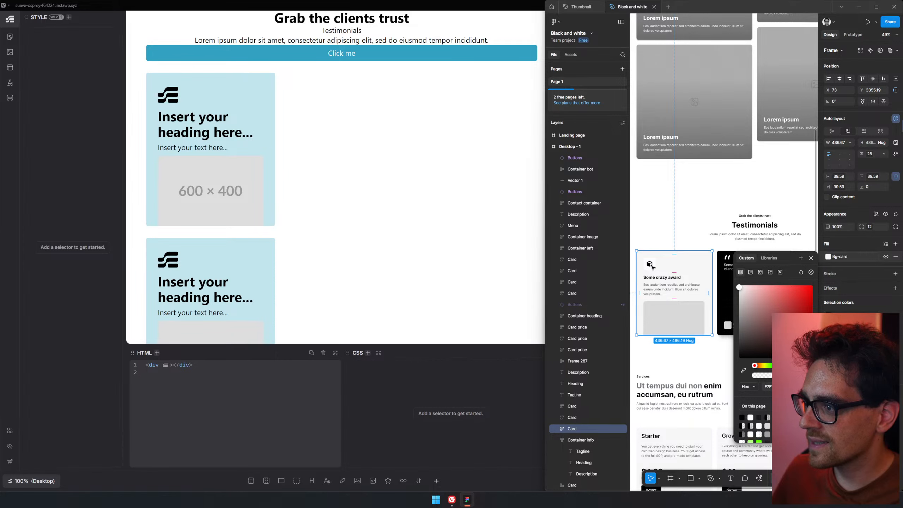
scroll(654, 270, "right", 5)
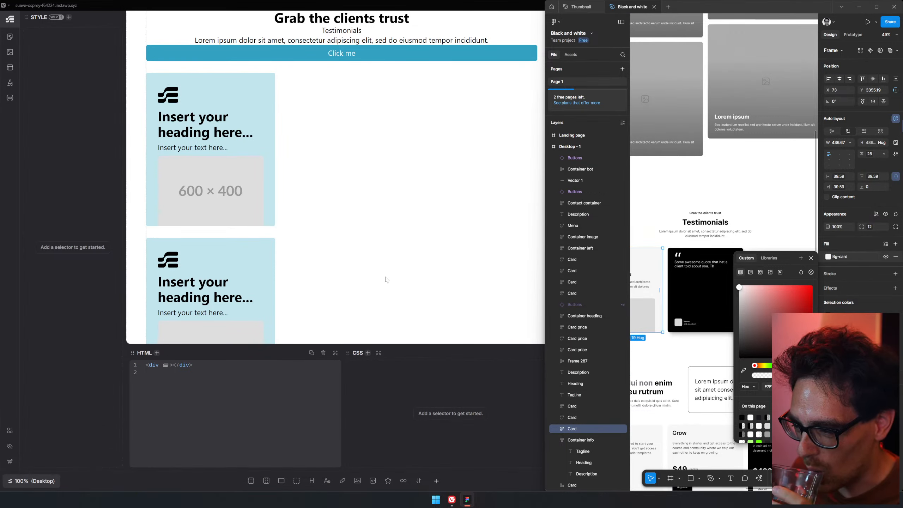
- Return to the page builder, select the testimonials inner div, and review the layout from the project cards to the testimonials section
left_click(406, 264)
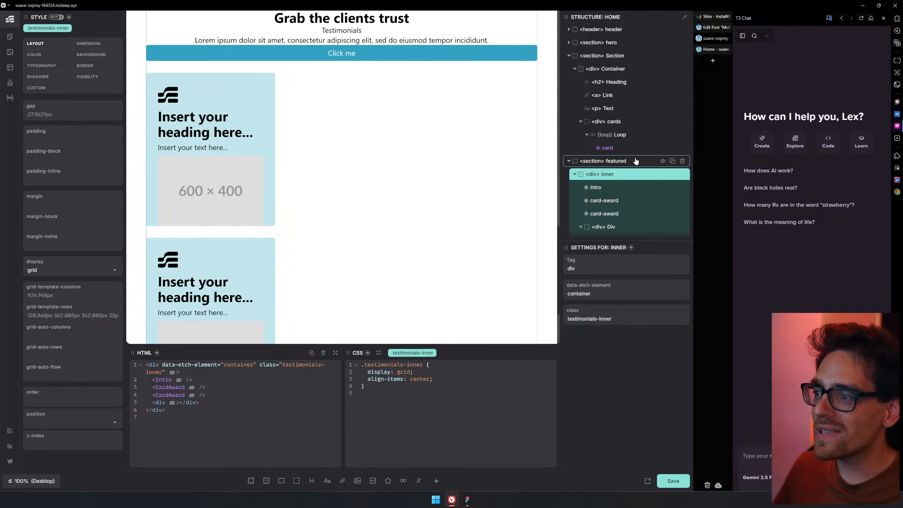
scroll(319, 159, "up", 3)
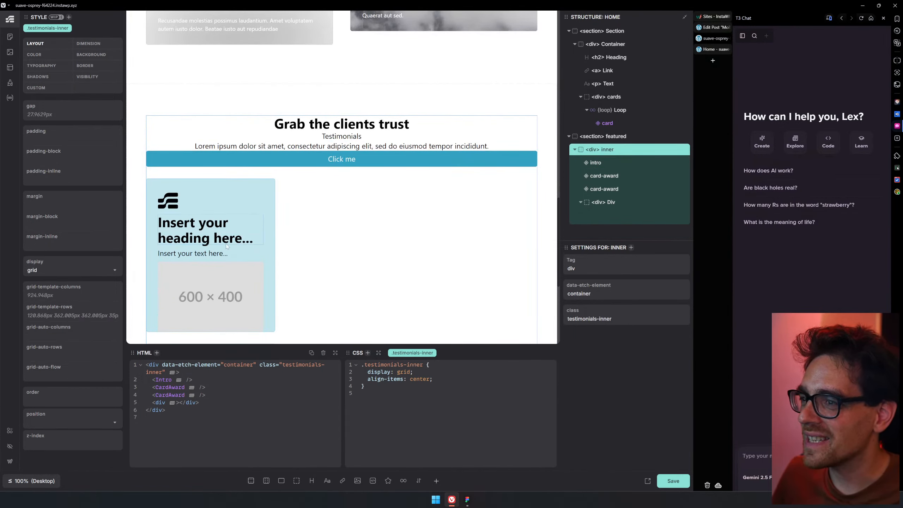
scroll(270, 174, "up", 12)
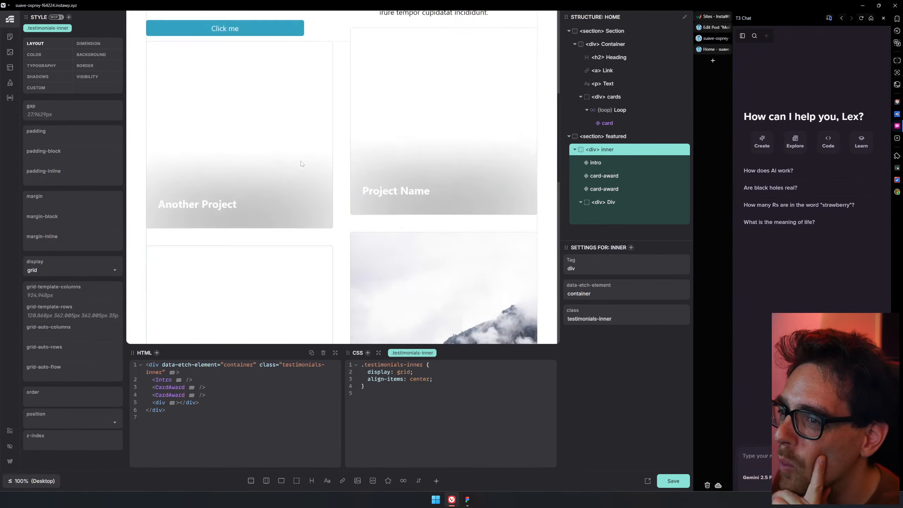
scroll(300, 161, "up", 5)
scroll(301, 161, "down", 12)
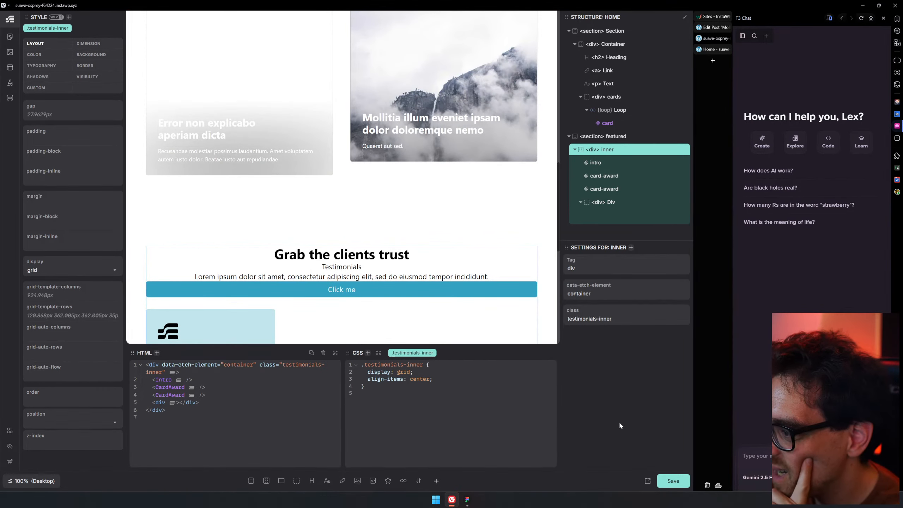